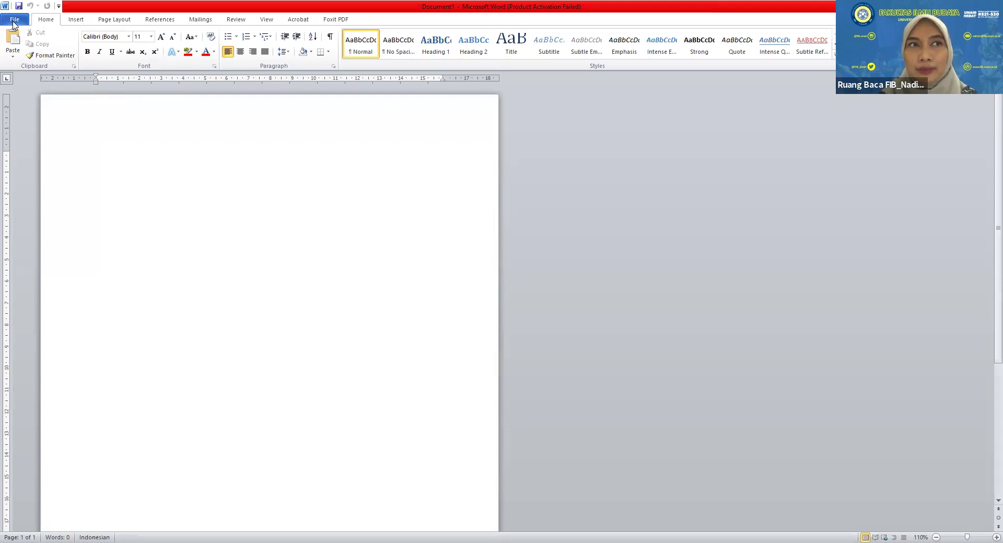
Set the measurement units to Centimeters in Word's advanced display options, trying Inches first
{"action": "left_click", "coordinate": [14, 22]}
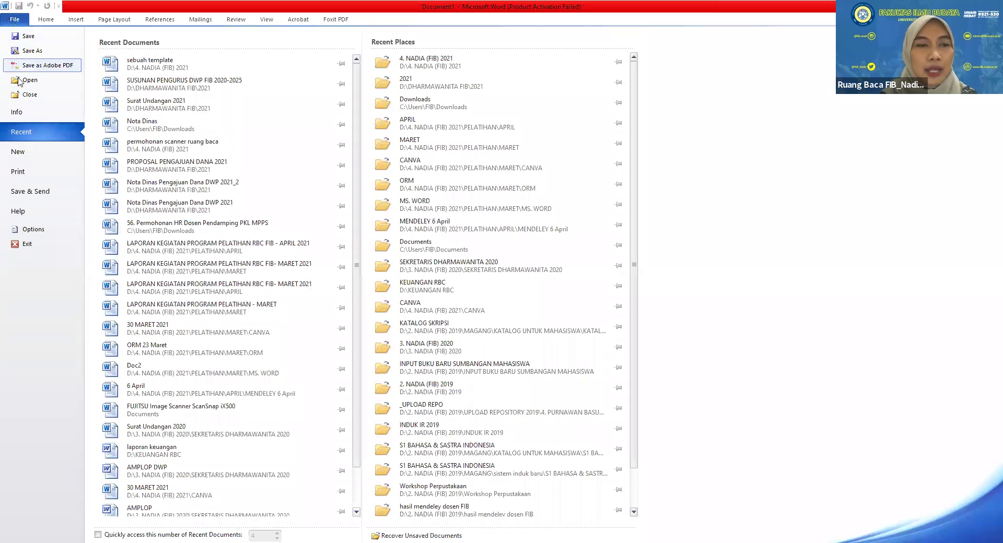
{"action": "left_click", "coordinate": [32, 230]}
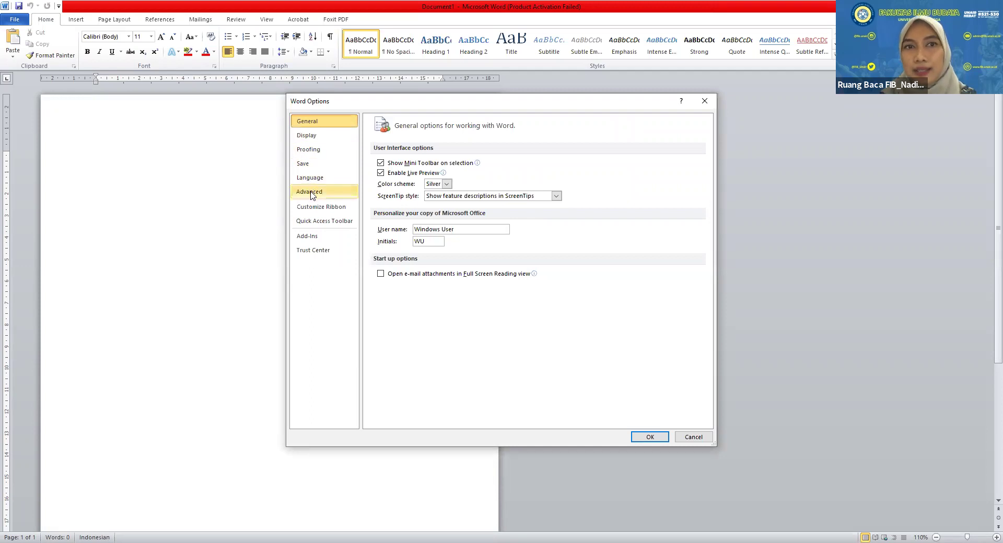
{"action": "left_click", "coordinate": [312, 193]}
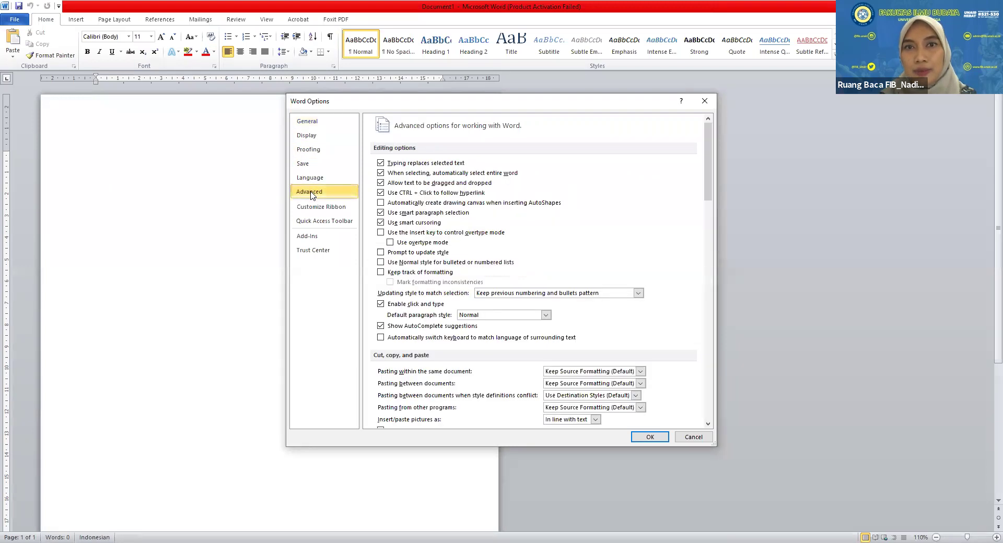
{"action": "scroll", "coordinate": [504, 284], "scroll_direction": "down", "scroll_amount": 5}
{"action": "scroll", "coordinate": [505, 284], "scroll_direction": "down", "scroll_amount": 3}
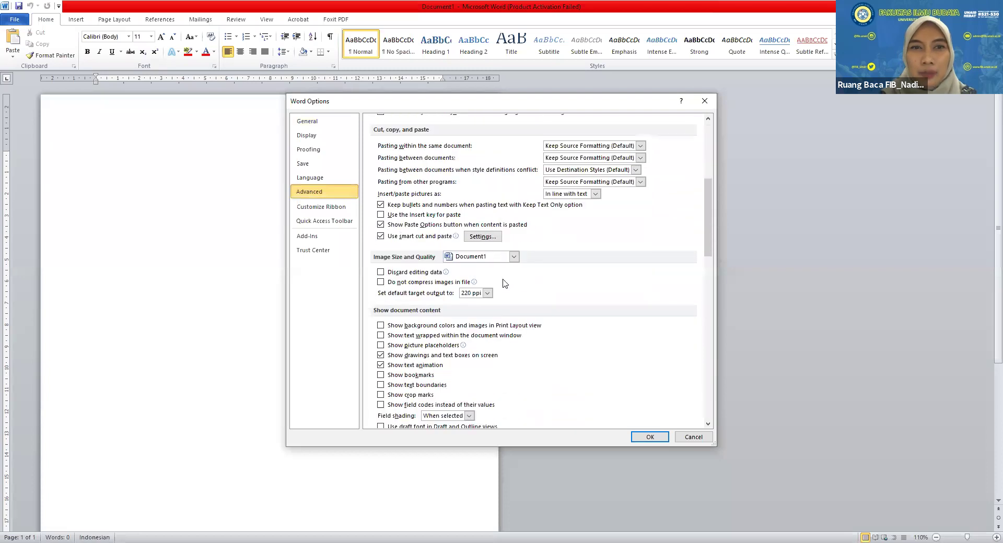
{"action": "scroll", "coordinate": [504, 284], "scroll_direction": "down", "scroll_amount": 9}
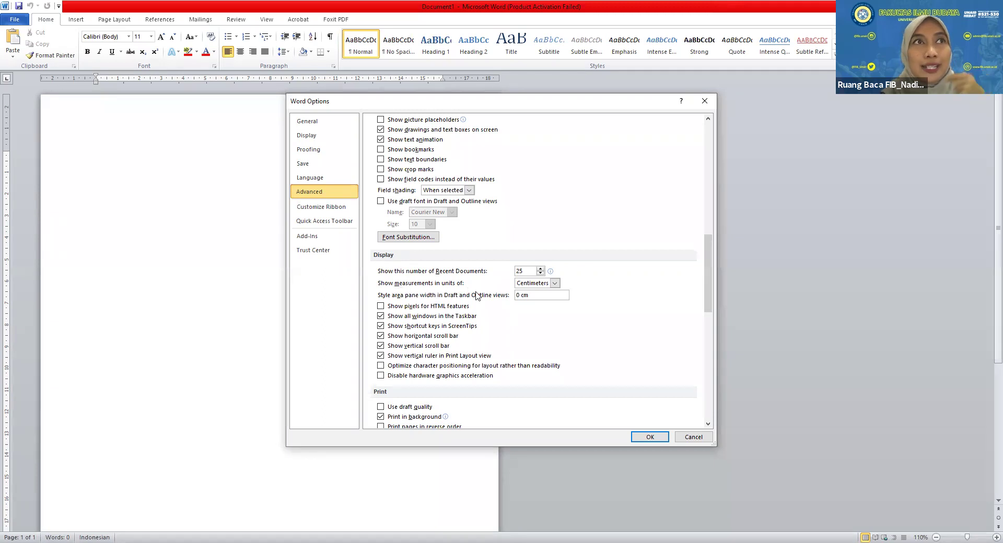
{"action": "left_click", "coordinate": [555, 284]}
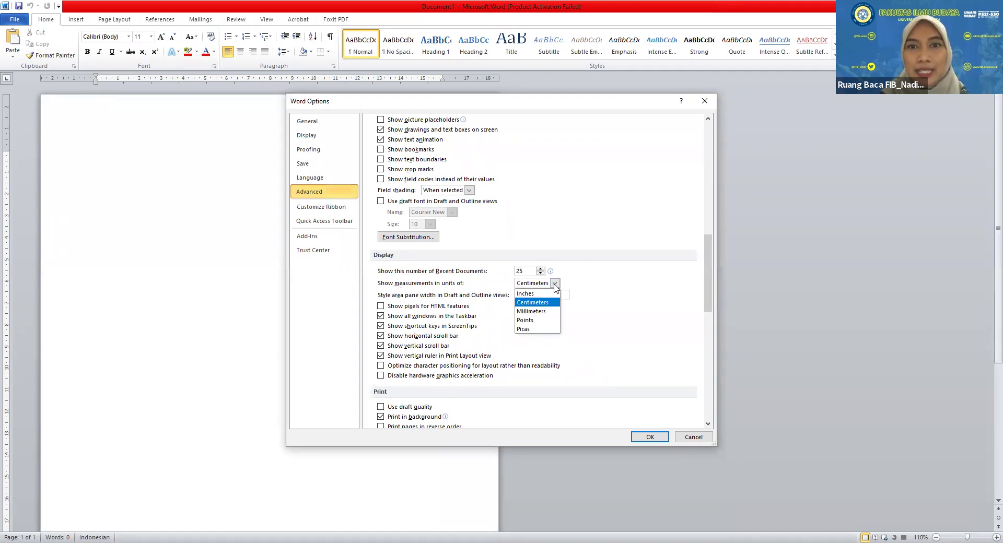
{"action": "left_click", "coordinate": [549, 295]}
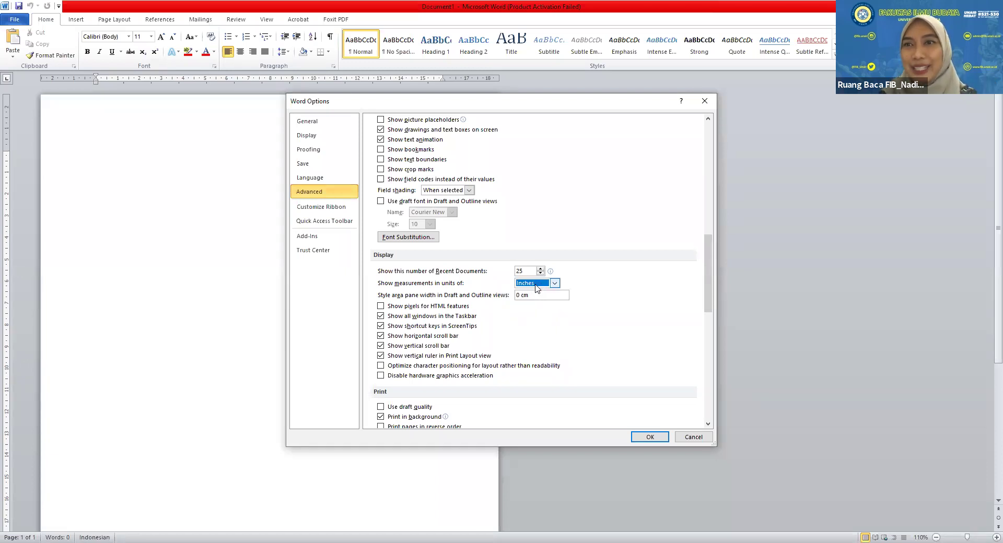
{"action": "left_click", "coordinate": [536, 285]}
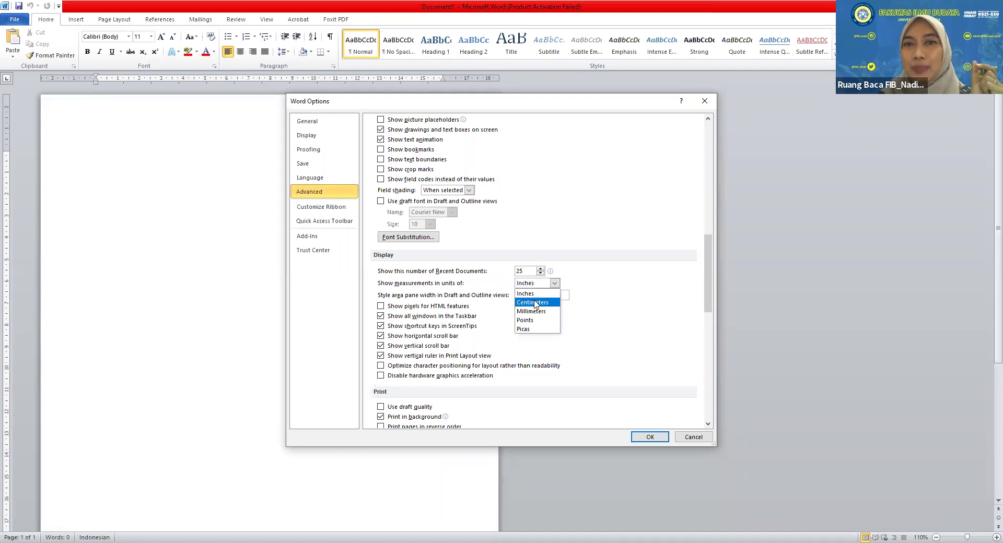
{"action": "left_click", "coordinate": [535, 303]}
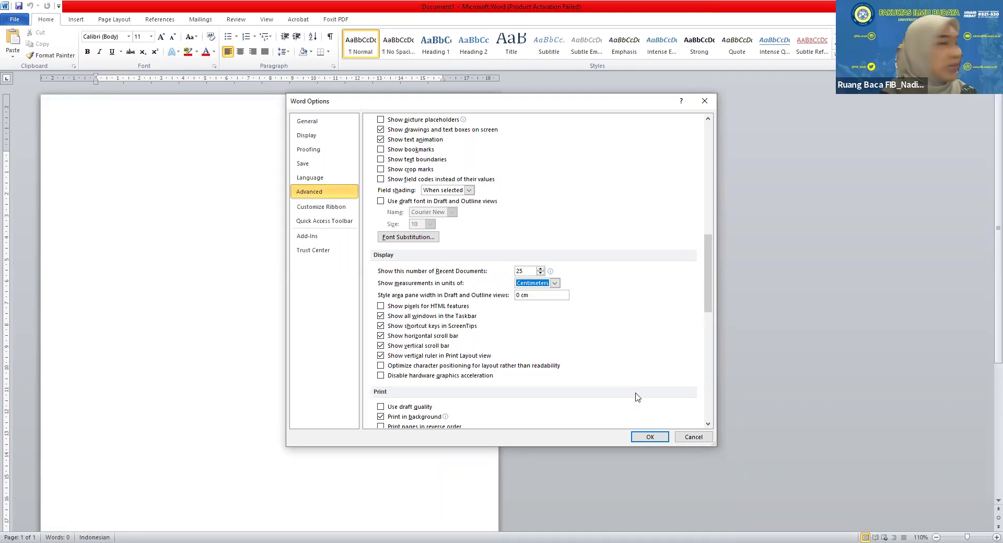
{"action": "left_click", "coordinate": [651, 439]}
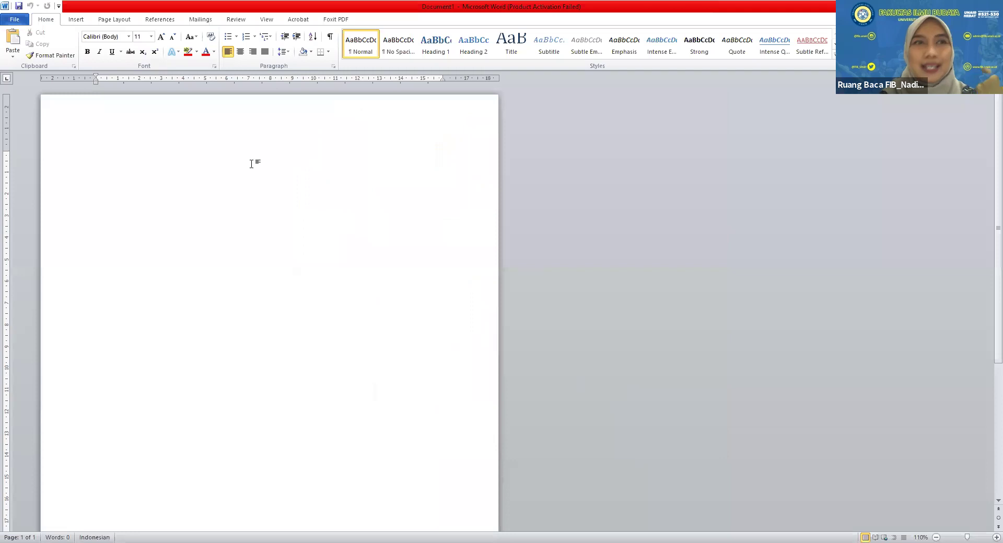
Reopen the advanced display options and select Centimeters again as the measurement unit
{"action": "left_click", "coordinate": [14, 20]}
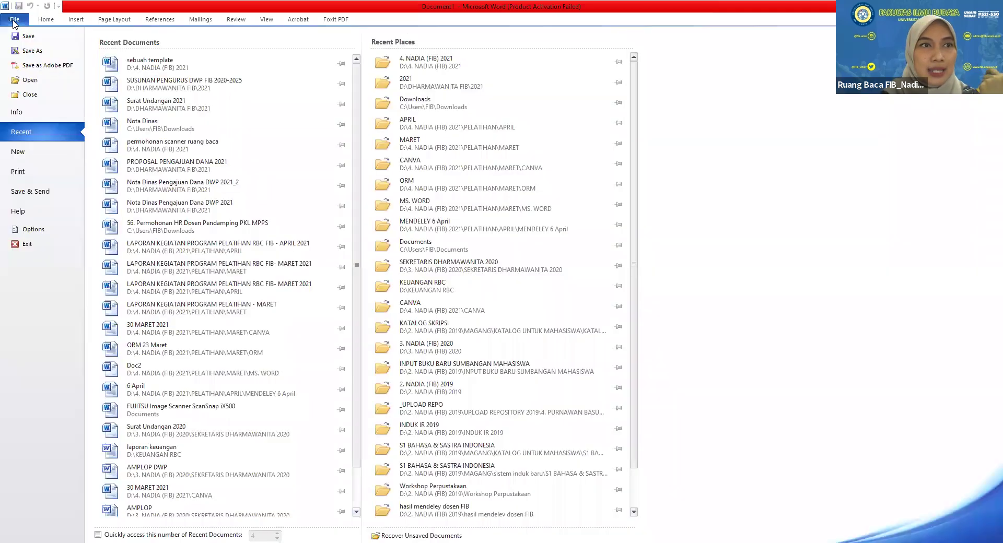
{"action": "left_click", "coordinate": [30, 230]}
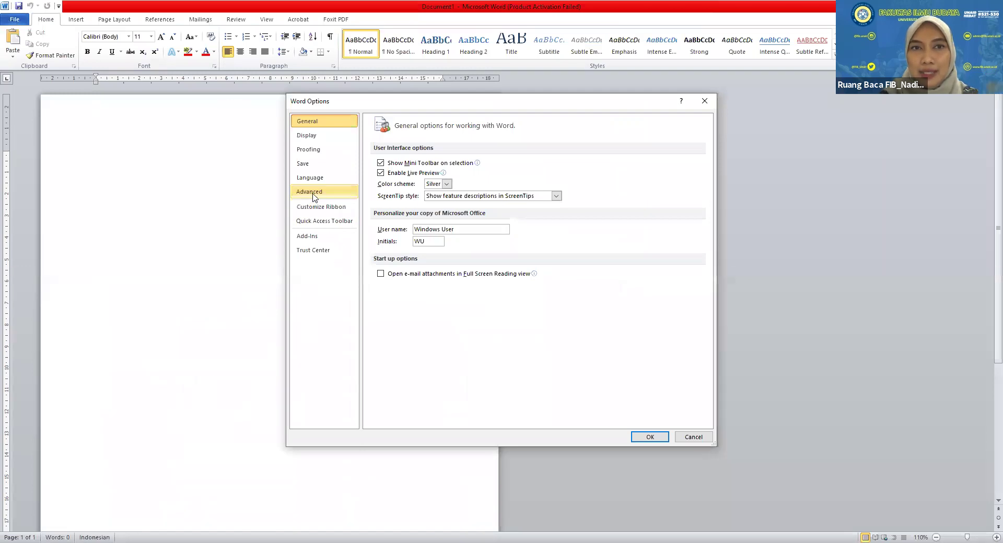
{"action": "left_click", "coordinate": [314, 197]}
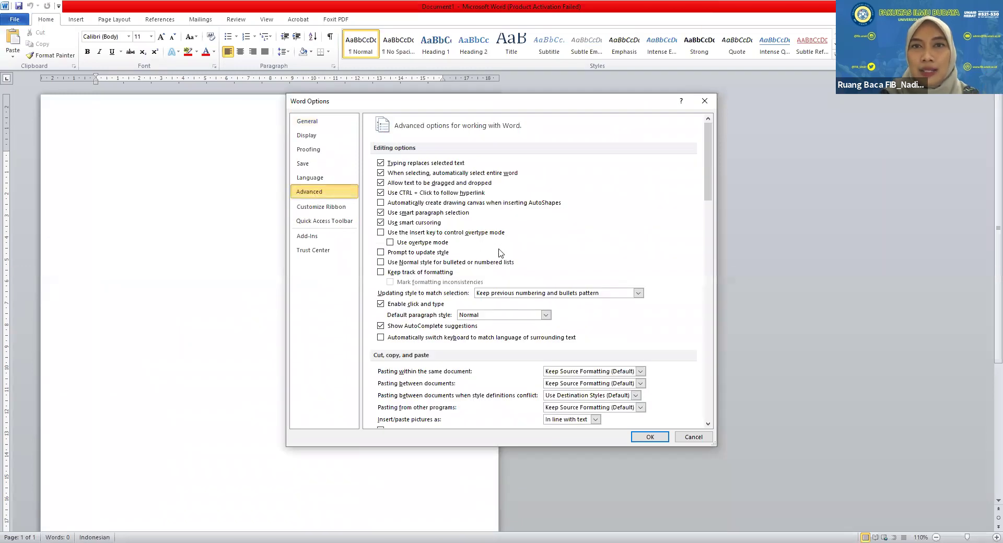
{"action": "scroll", "coordinate": [497, 259], "scroll_direction": "down", "scroll_amount": 15}
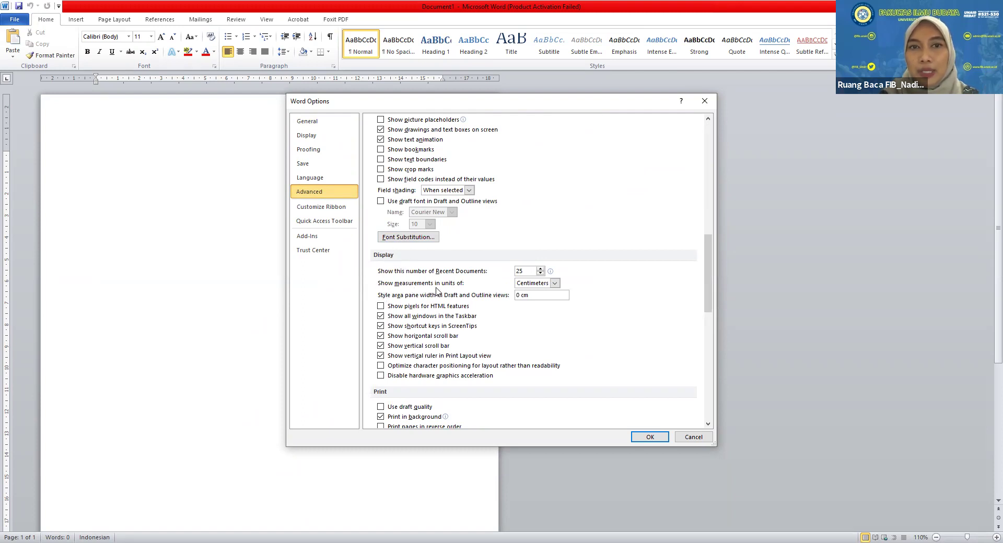
{"action": "left_click", "coordinate": [555, 284]}
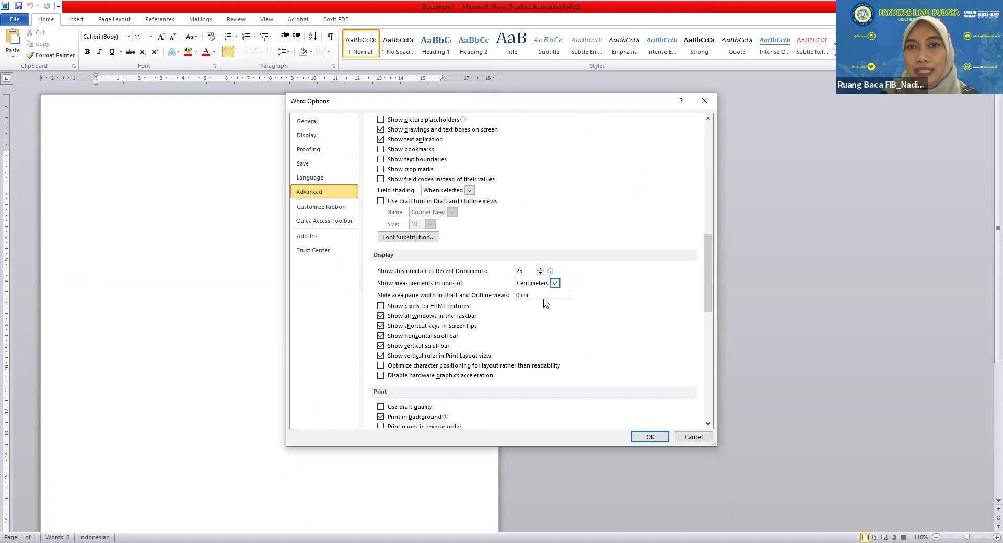
{"action": "left_click", "coordinate": [545, 303]}
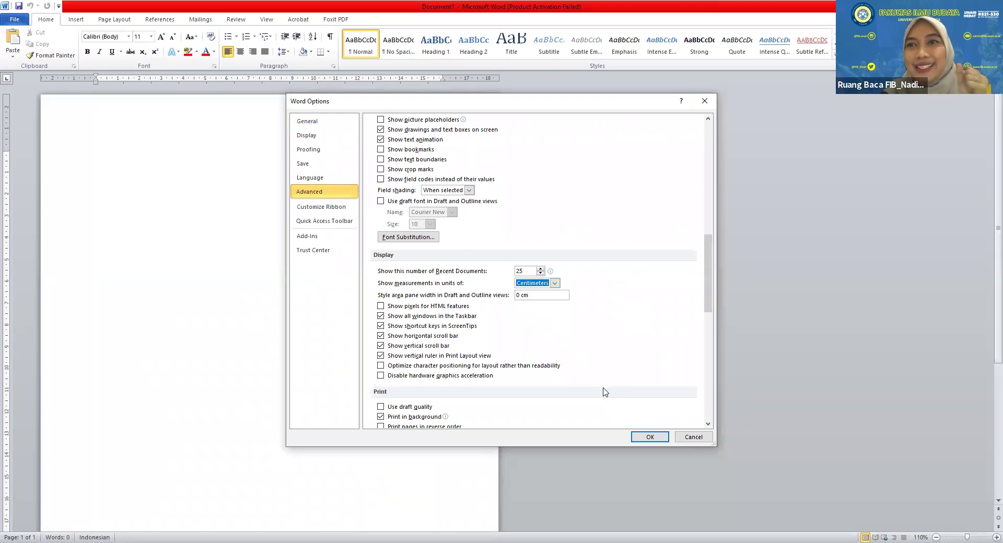
{"action": "left_click", "coordinate": [652, 439]}
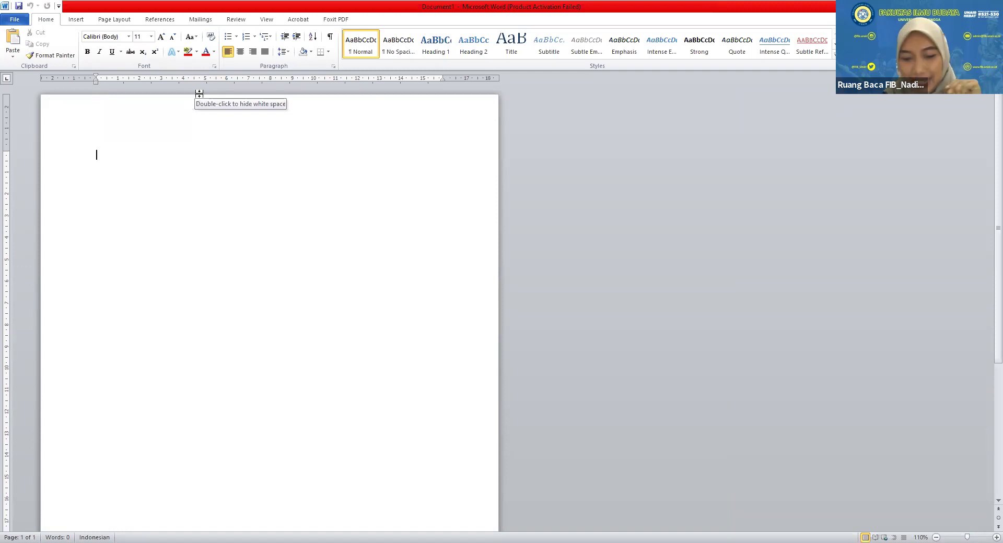
Set the page's top and left margins to 4 cm for the whole document
{"action": "left_click", "coordinate": [115, 20]}
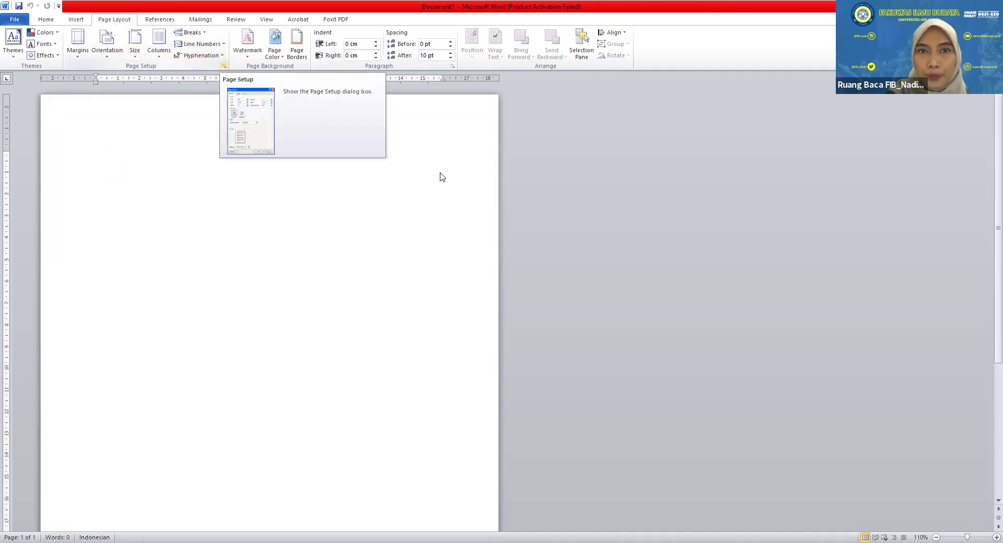
{"action": "type", "text": "4 cm"}
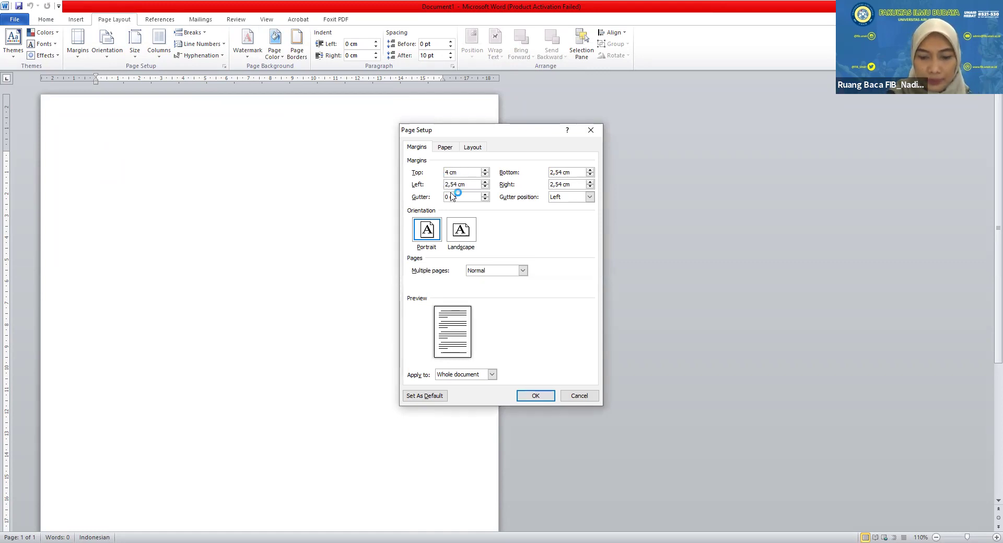
{"action": "left_click_drag", "start_coordinate": [458, 185], "coordinate": [445, 184]}
{"action": "type", "text": "4"}
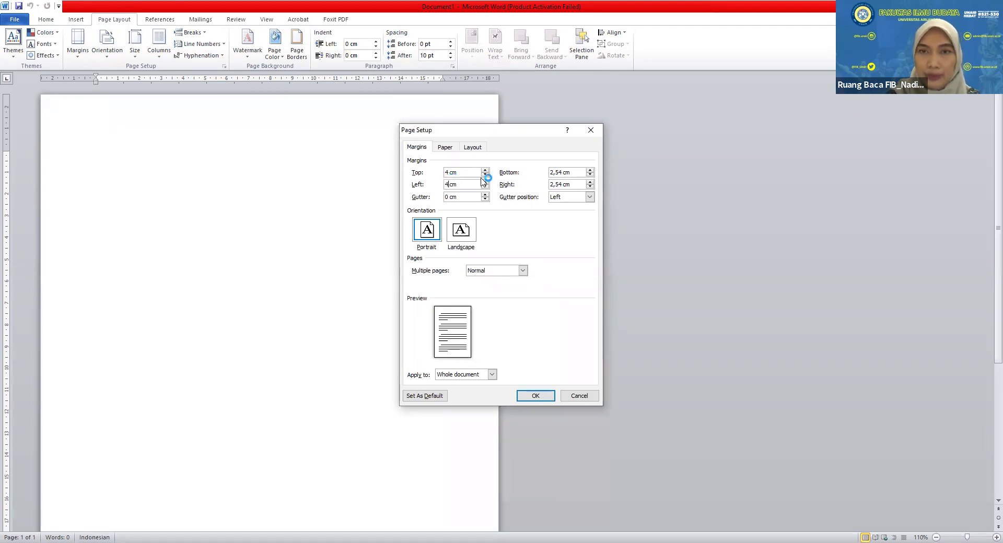
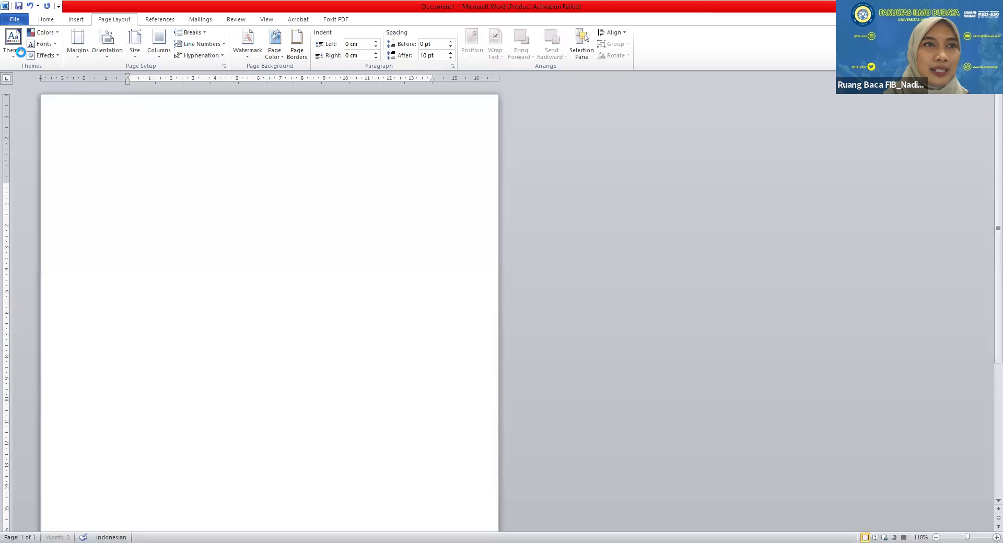
Start saving the document and choose the FIB 2021 folder on Local Disk (D:) as its location
{"action": "key", "text": "ctrl+s"}
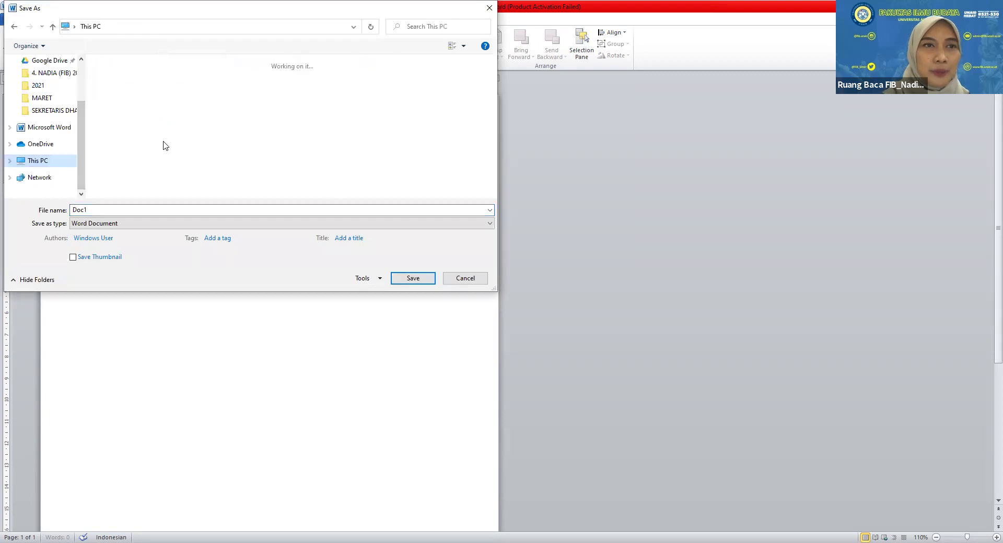
{"action": "scroll", "coordinate": [243, 143], "scroll_direction": "down", "scroll_amount": 2}
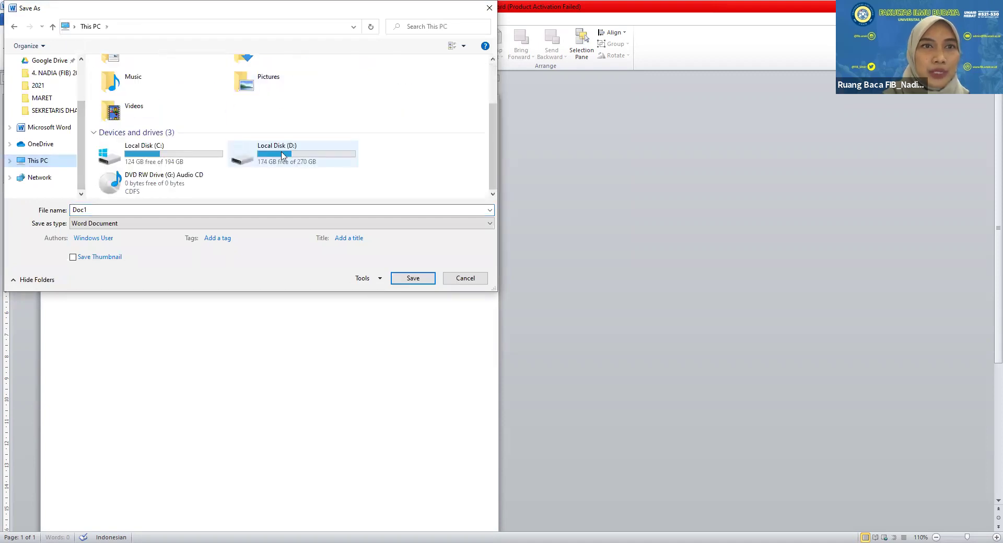
{"action": "double_click", "coordinate": [245, 157]}
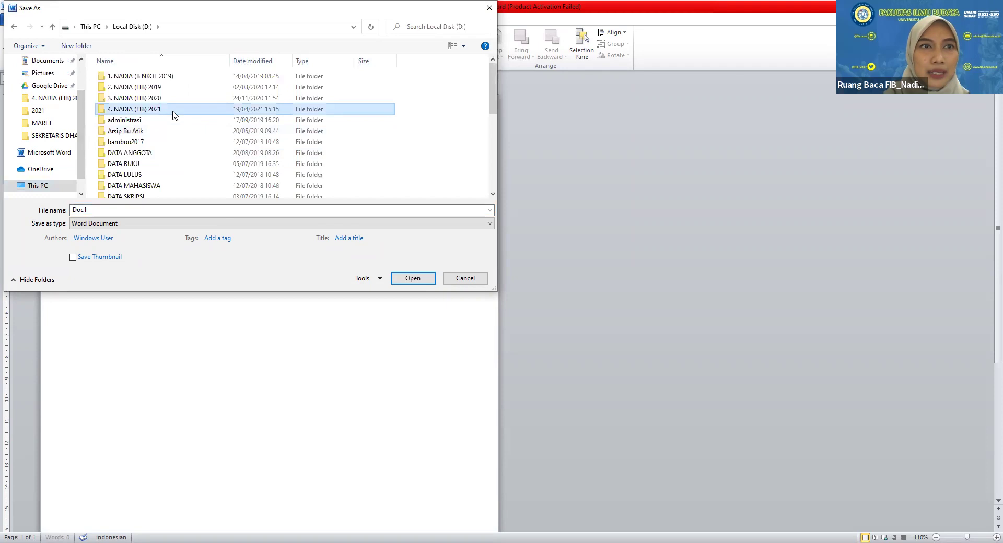
{"action": "double_click", "coordinate": [175, 110]}
Name the file "Template Daftar Isi Otomatis MS. Word 20 April.docx" and save it as a Word Document
{"action": "left_click", "coordinate": [146, 210]}
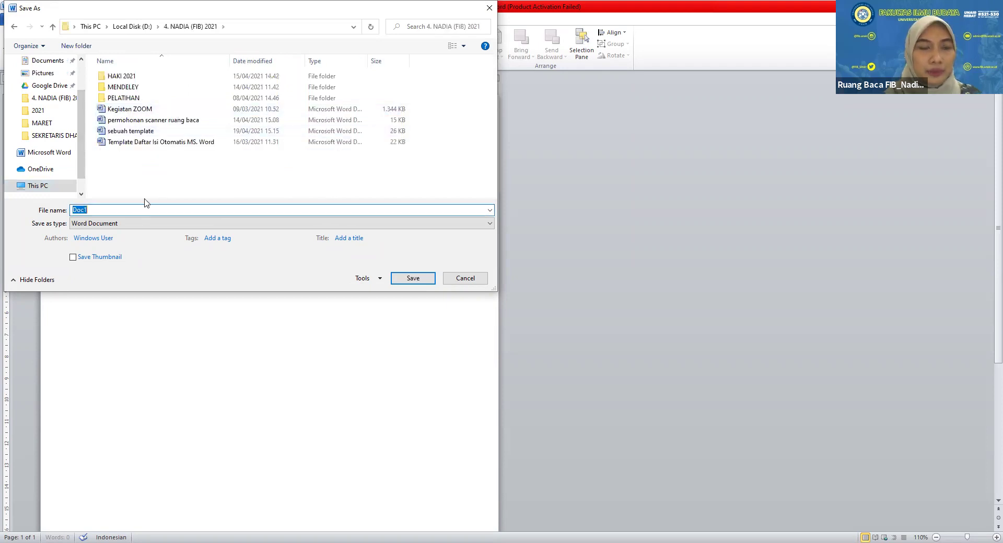
{"action": "type", "text": "tempa"}
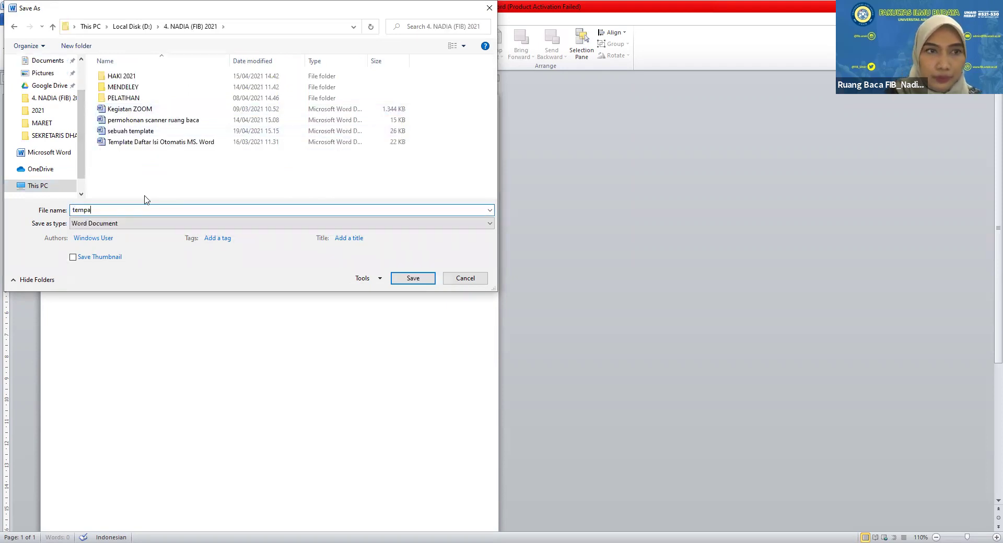
{"action": "key", "text": "BackSpace"}
{"action": "type", "text": "late"}
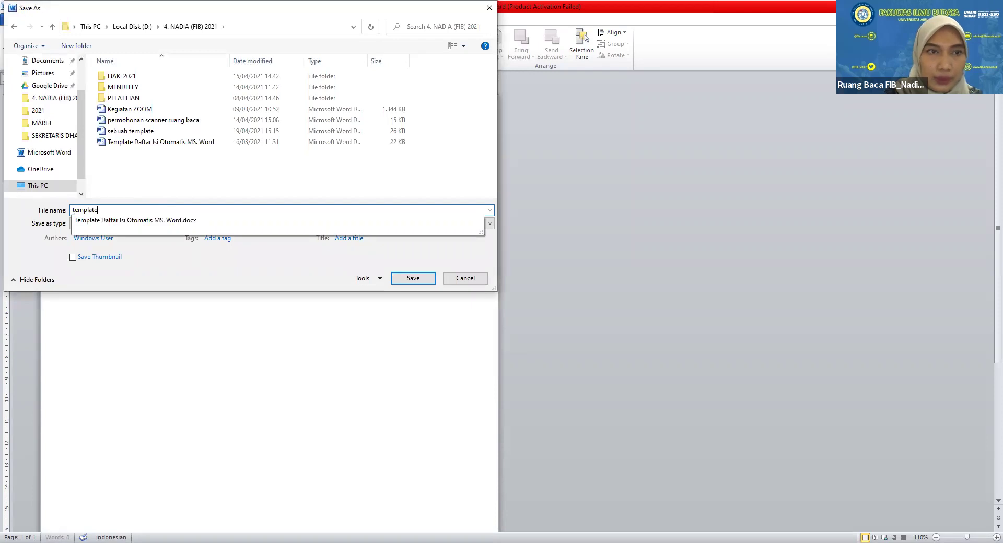
{"action": "left_click", "coordinate": [130, 221]}
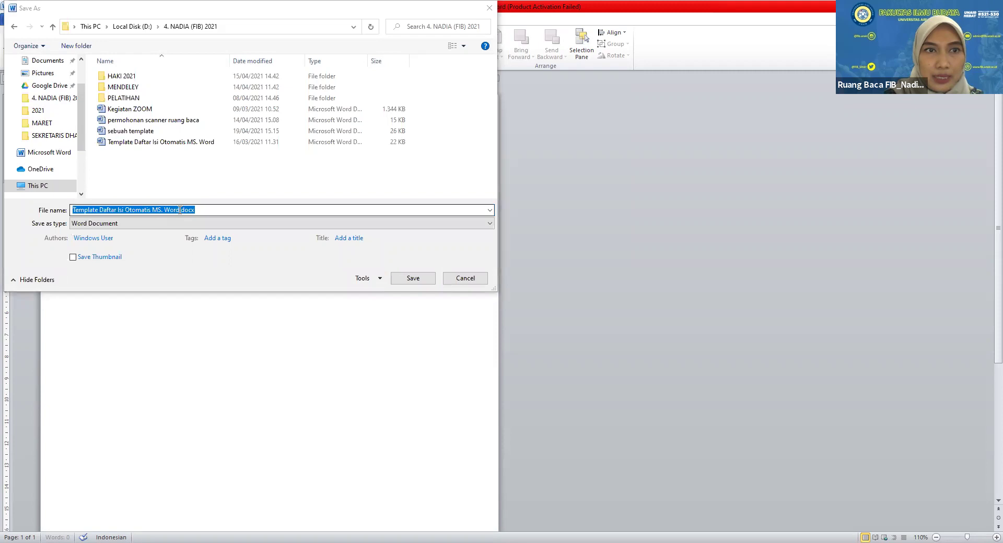
{"action": "key", "text": "End"}
{"action": "key", "text": "Left"}
{"action": "key", "text": "Left"}
{"action": "key", "text": "Left"}
{"action": "key", "text": "Left"}
{"action": "key", "text": "Left"}
{"action": "type", "text": "20 Apr"}
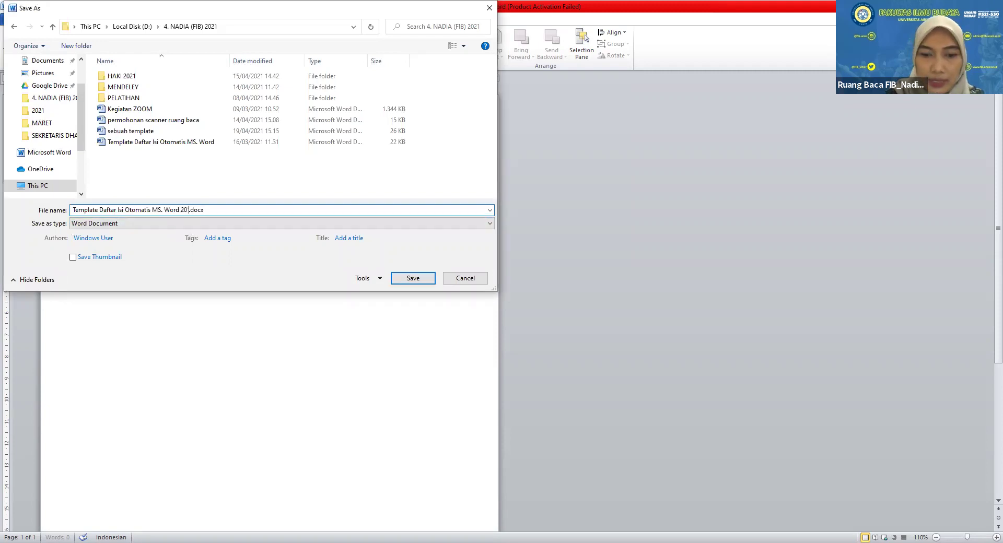
{"action": "type", "text": "il"}
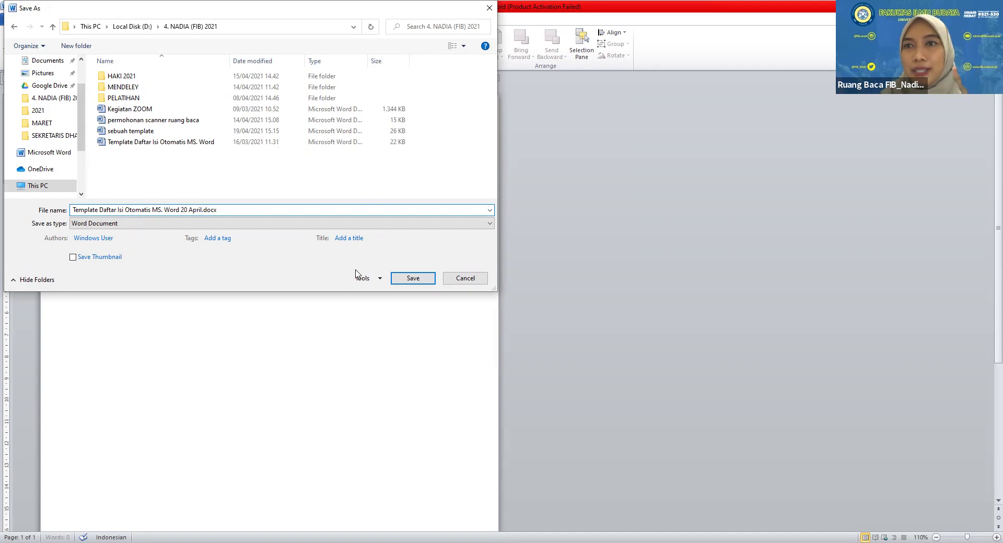
{"action": "left_click", "coordinate": [409, 280]}
{"action": "left_click", "coordinate": [407, 279]}
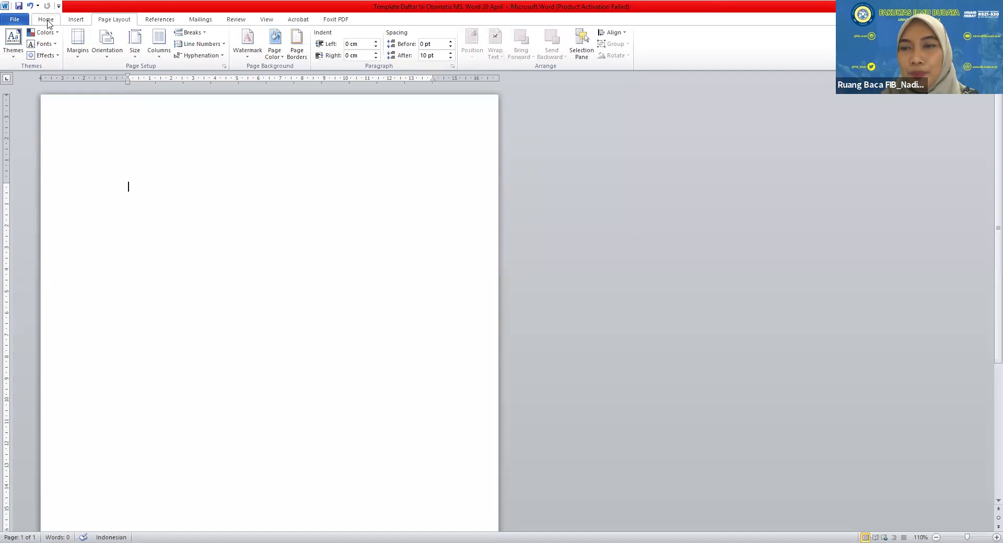
Modify the Normal style's font to Times New Roman, size 12, with the Automatic font color
{"action": "left_click", "coordinate": [46, 21]}
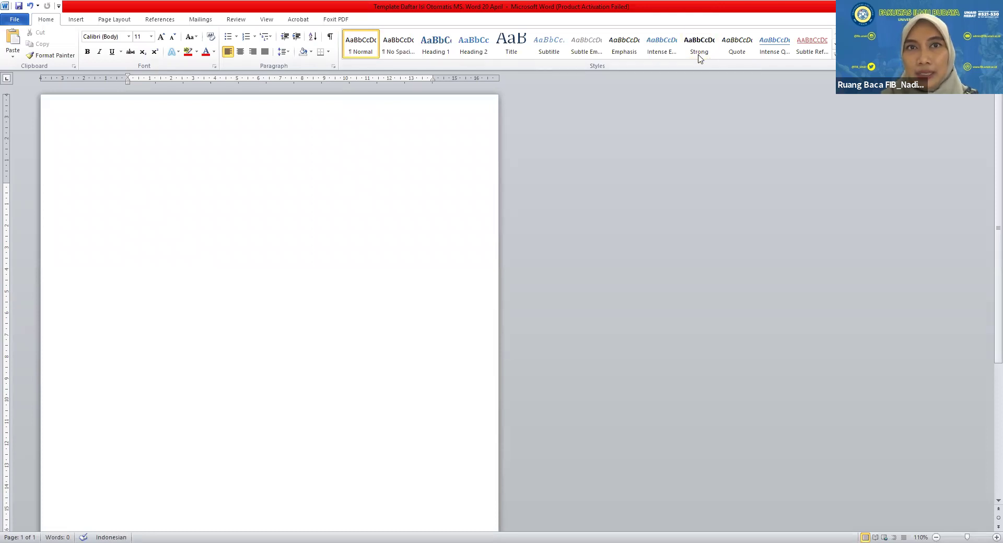
{"action": "right_click", "coordinate": [358, 53]}
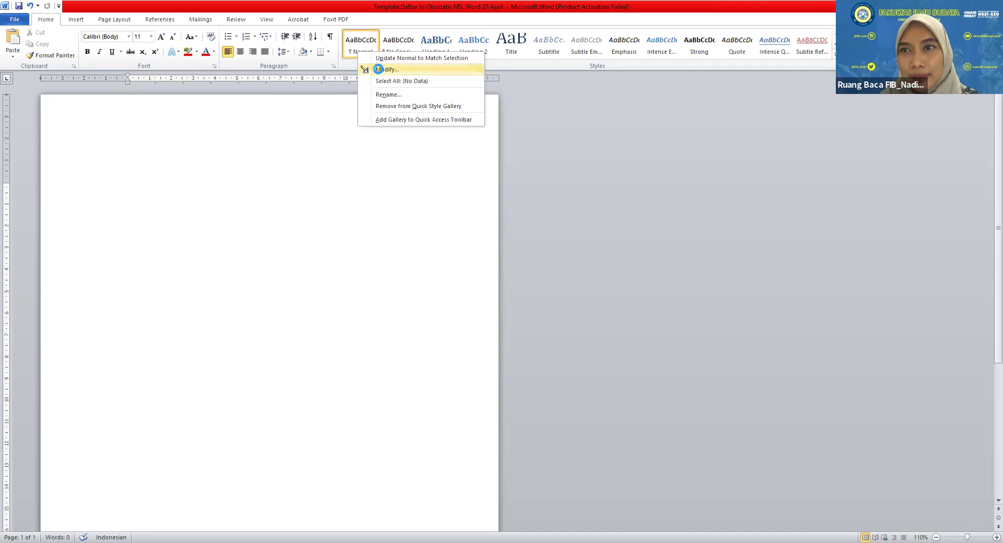
{"action": "left_click", "coordinate": [384, 69]}
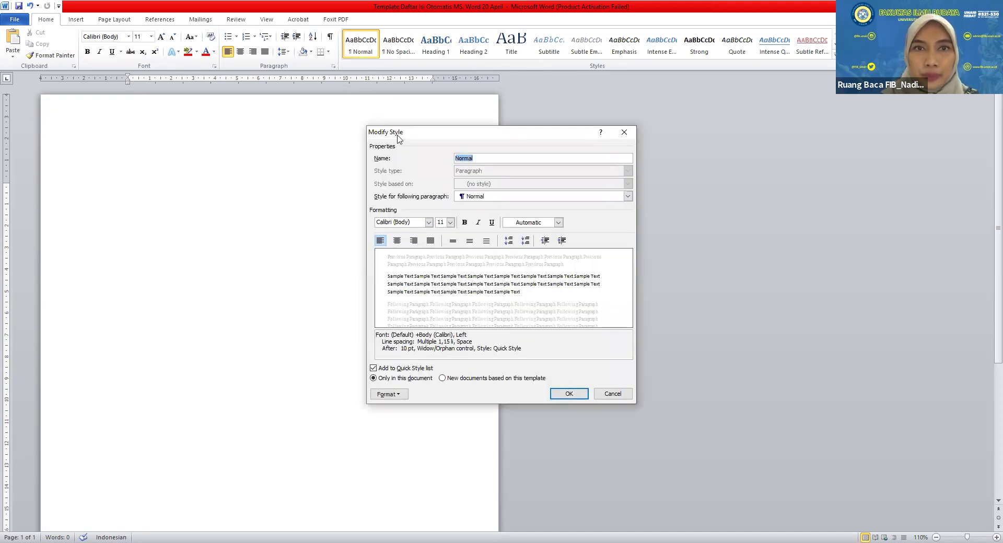
{"action": "left_click_drag", "start_coordinate": [397, 132], "coordinate": [311, 132]}
{"action": "left_click", "coordinate": [344, 222]}
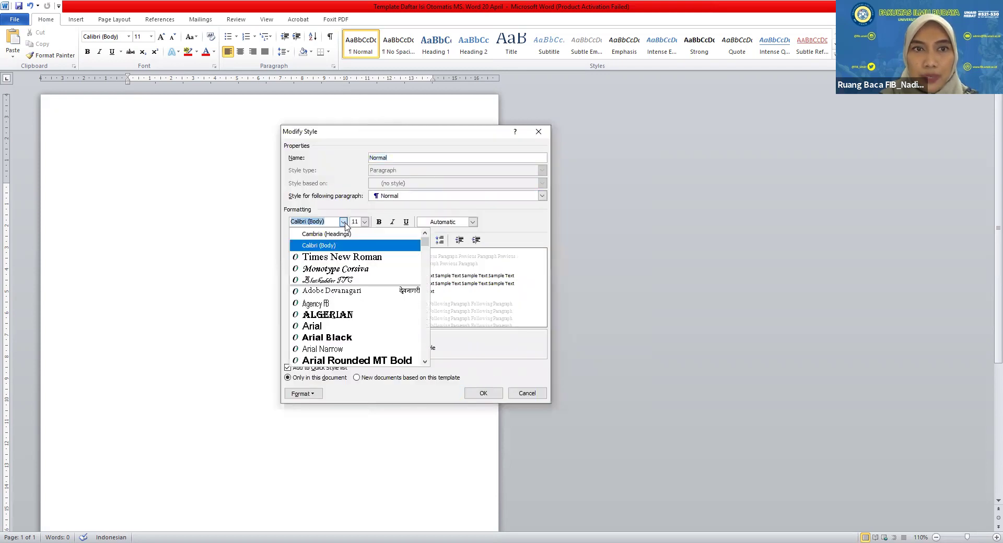
{"action": "left_click", "coordinate": [348, 260]}
{"action": "left_click", "coordinate": [365, 222]}
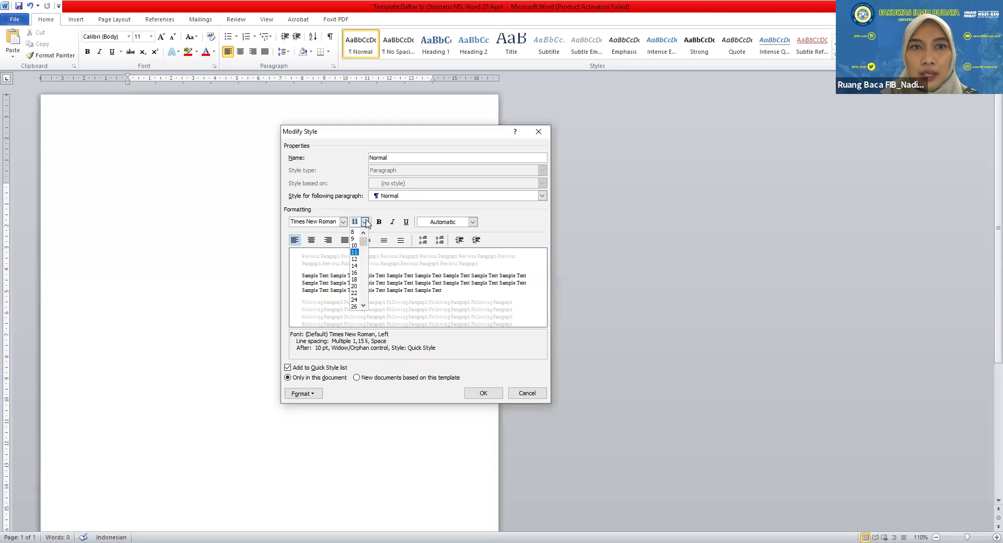
{"action": "left_click", "coordinate": [356, 259]}
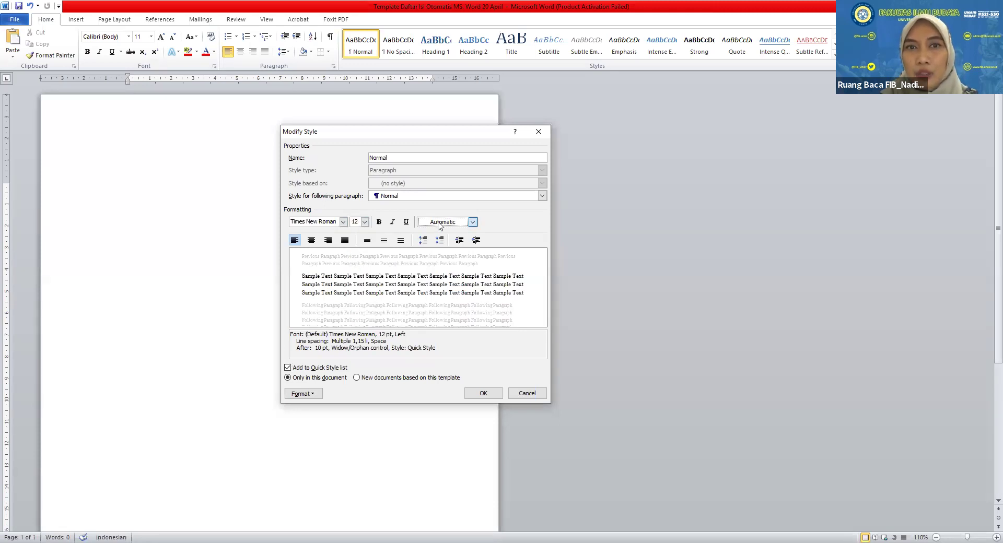
{"action": "key", "text": "alt+Down"}
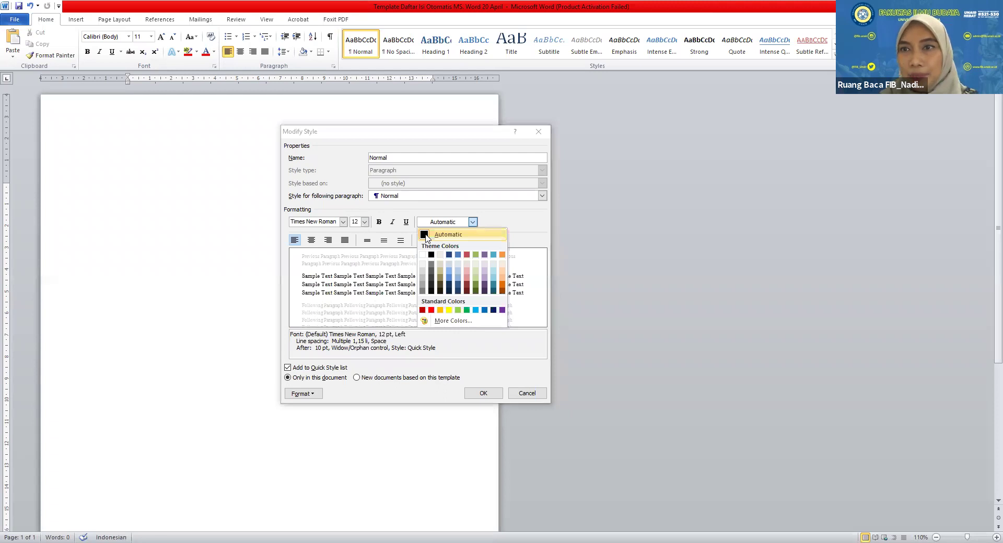
{"action": "left_click", "coordinate": [426, 236]}
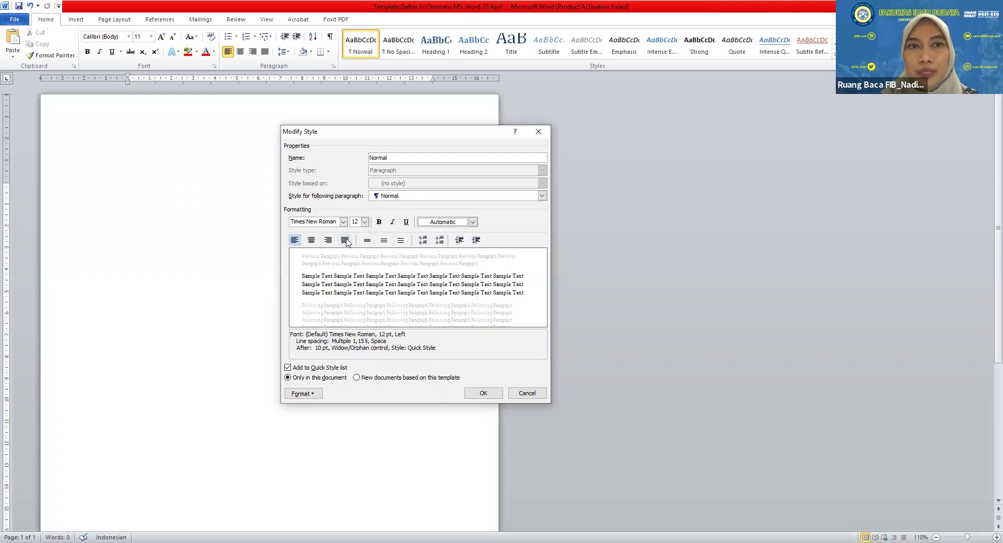
Set the Normal style to justified alignment with 1.5 line spacing and no space after paragraphs, and apply the changes
{"action": "left_click", "coordinate": [346, 240]}
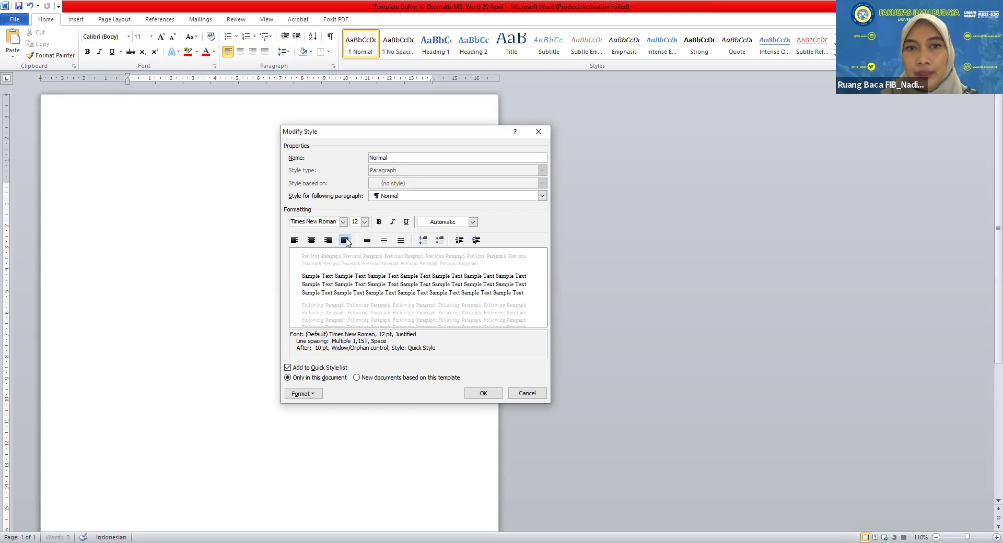
{"action": "left_click", "coordinate": [385, 243]}
{"action": "left_click", "coordinate": [400, 243]}
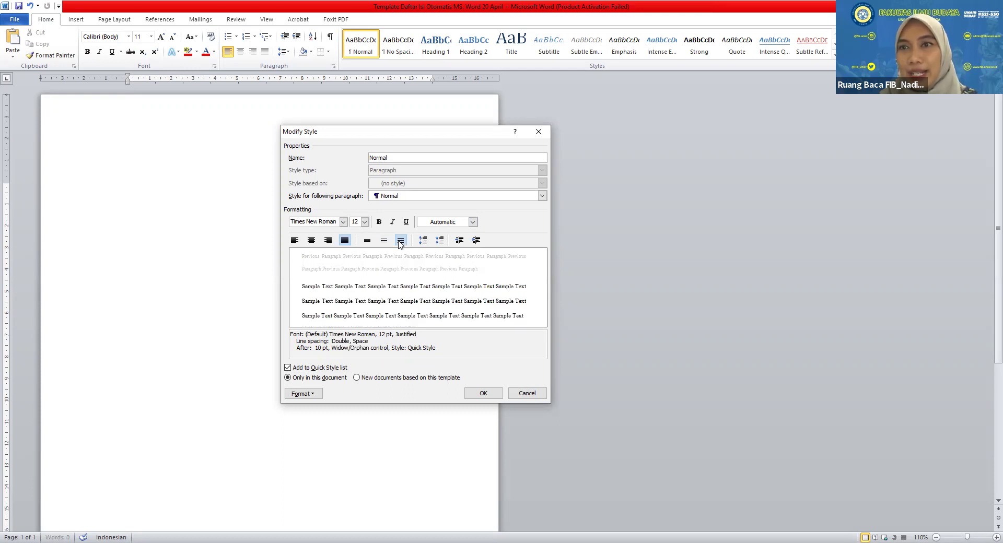
{"action": "left_click", "coordinate": [384, 240]}
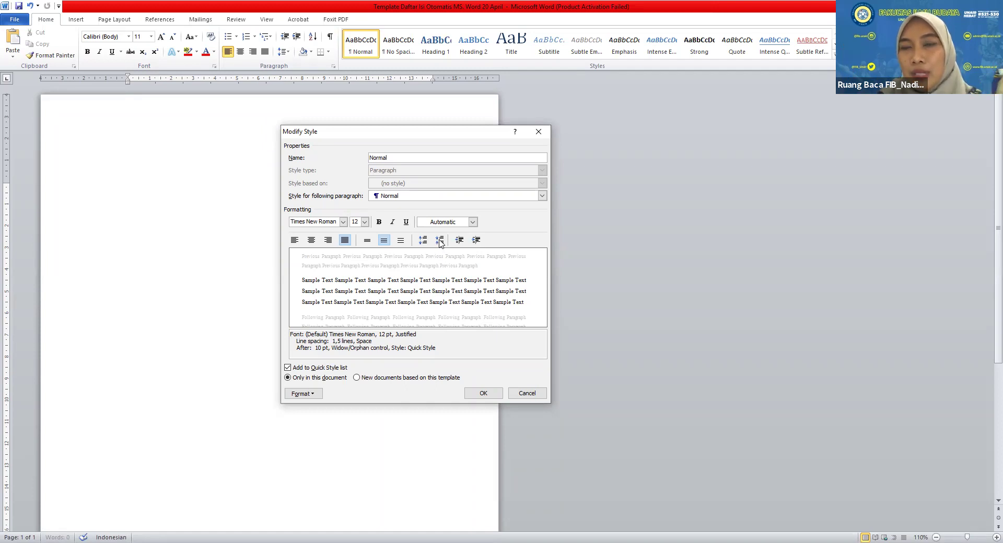
{"action": "left_click", "coordinate": [440, 244]}
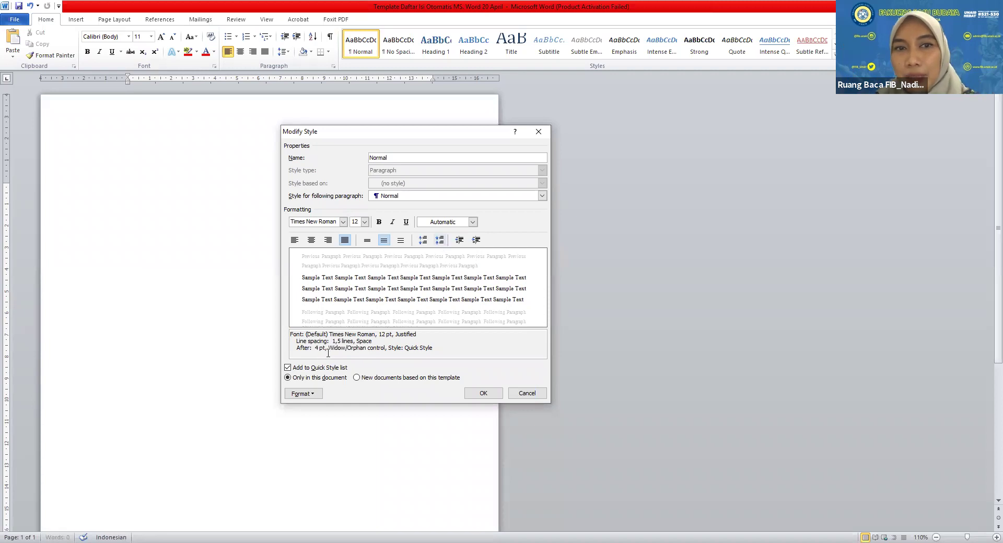
{"action": "left_click", "coordinate": [440, 241]}
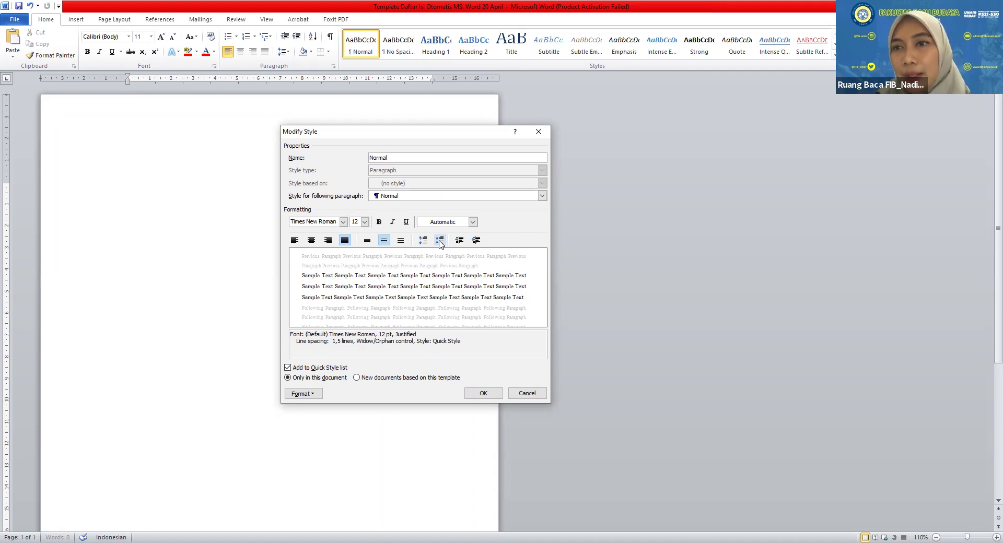
{"action": "left_click", "coordinate": [470, 396]}
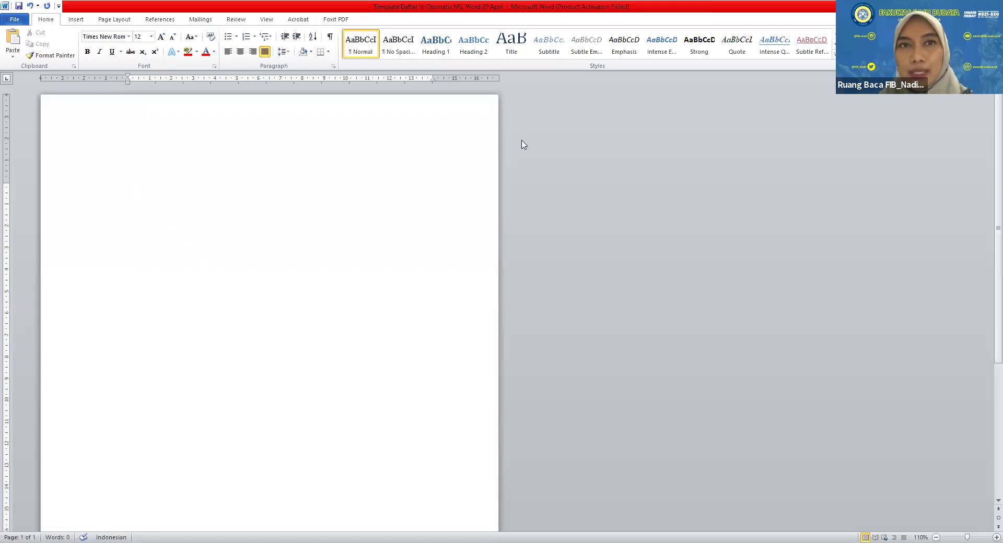
Reopen the Normal style's settings and select Times New Roman, size 12 and the Automatic color again, keeping the paragraph formatting
{"action": "right_click", "coordinate": [361, 45]}
{"action": "left_click", "coordinate": [379, 60]}
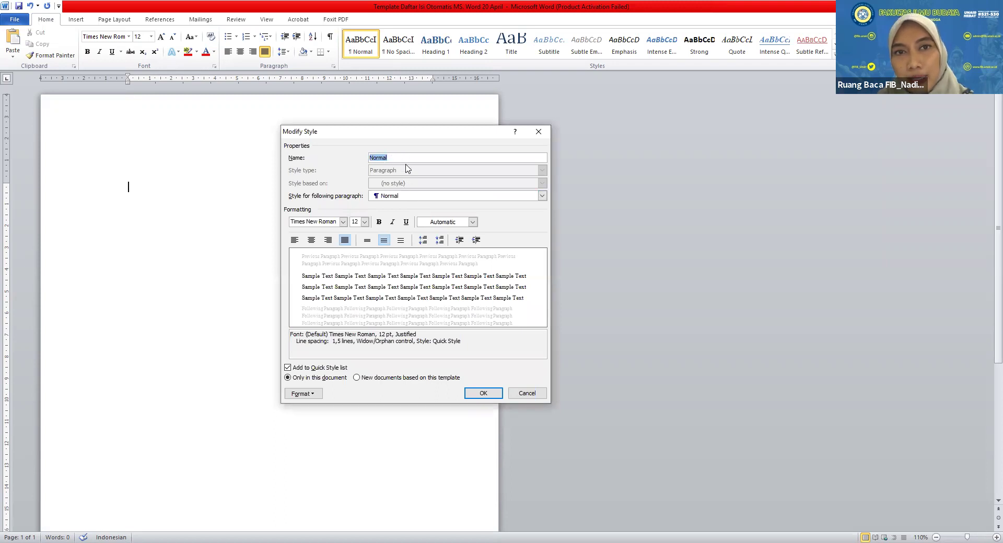
{"action": "left_click", "coordinate": [344, 221]}
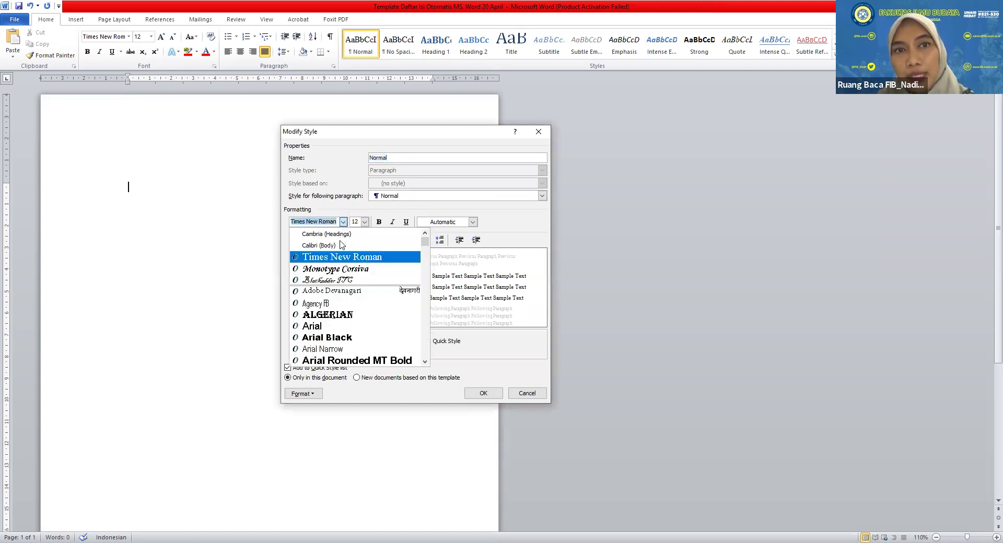
{"action": "left_click", "coordinate": [344, 257]}
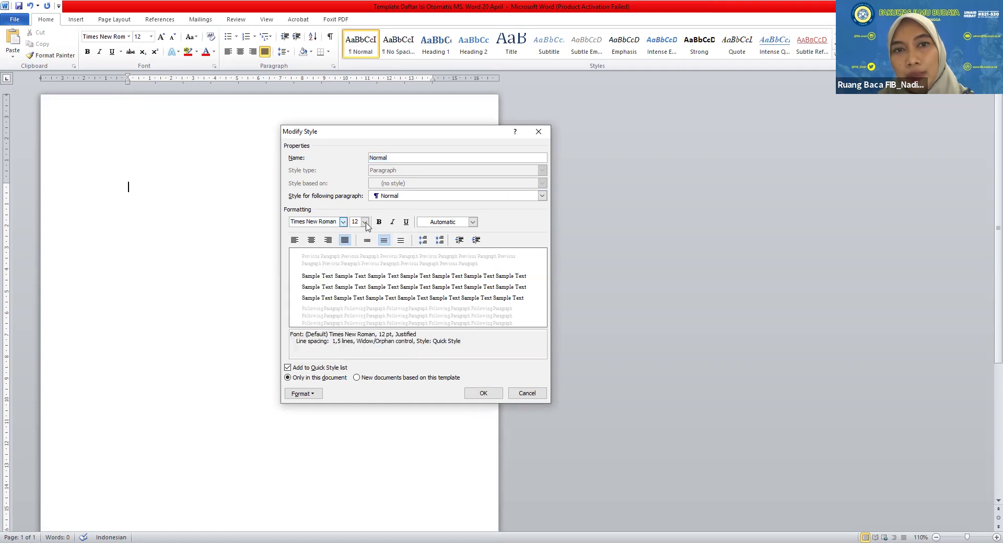
{"action": "left_click", "coordinate": [364, 222]}
{"action": "left_click", "coordinate": [355, 259]}
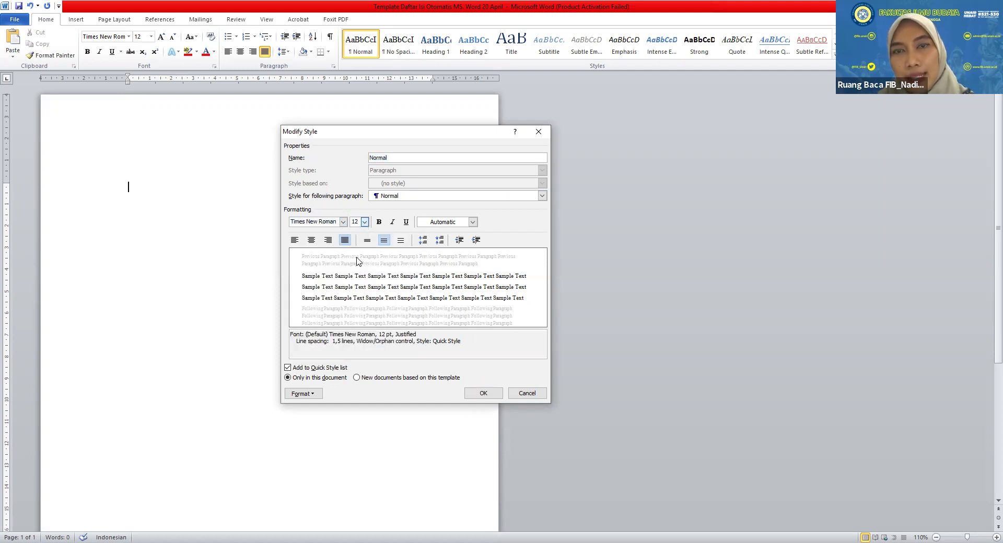
{"action": "left_click", "coordinate": [454, 224]}
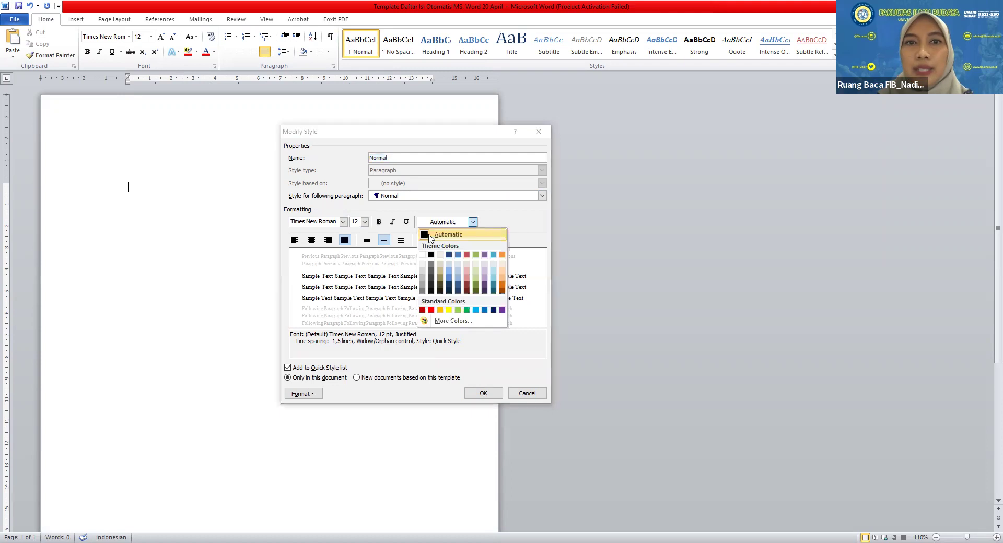
{"action": "left_click", "coordinate": [430, 235]}
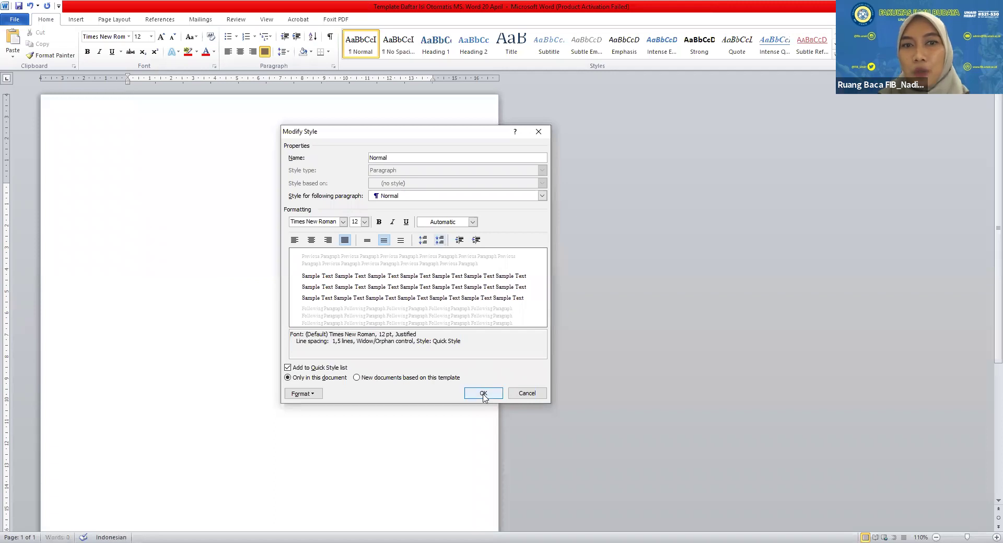
{"action": "left_click", "coordinate": [483, 396]}
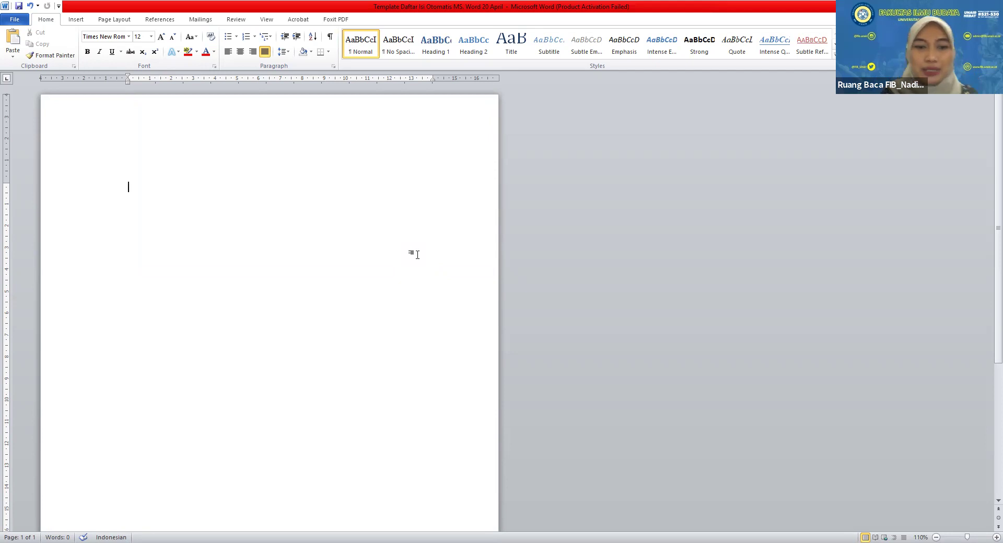
Enter the title "HALAMAN DEPAN" on the first page and open the page and section break options
{"action": "type", "text": "H"}
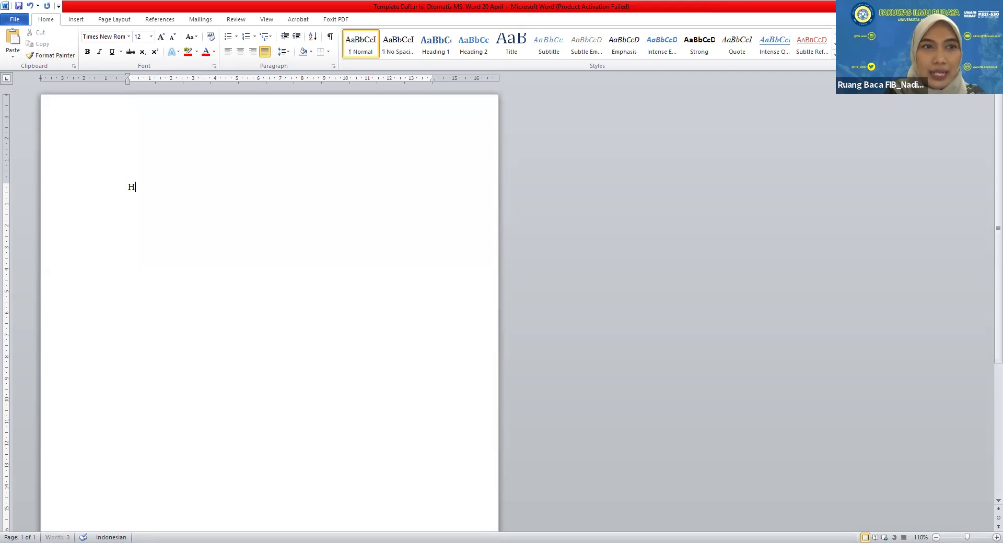
{"action": "type", "text": "ALAMAN DEPAN"}
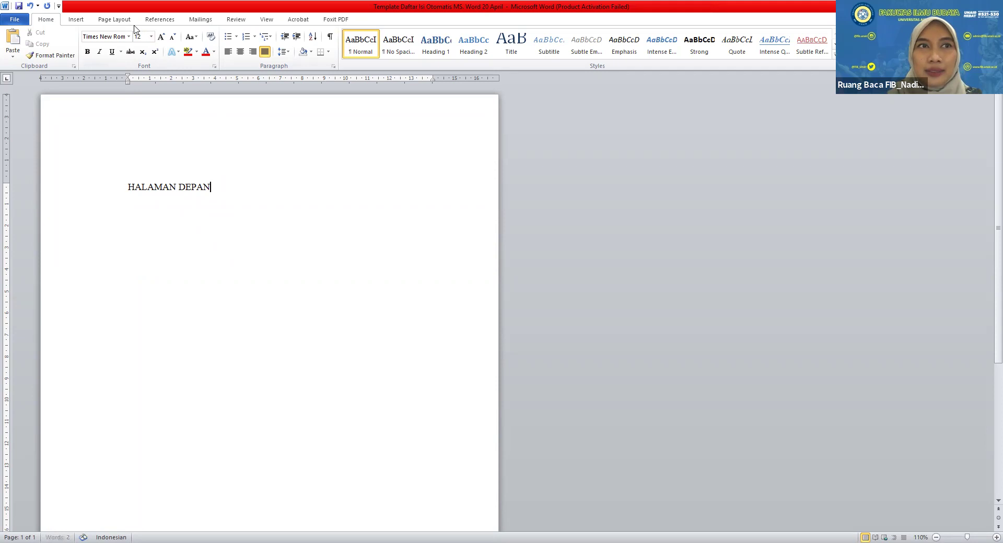
{"action": "left_click", "coordinate": [111, 20]}
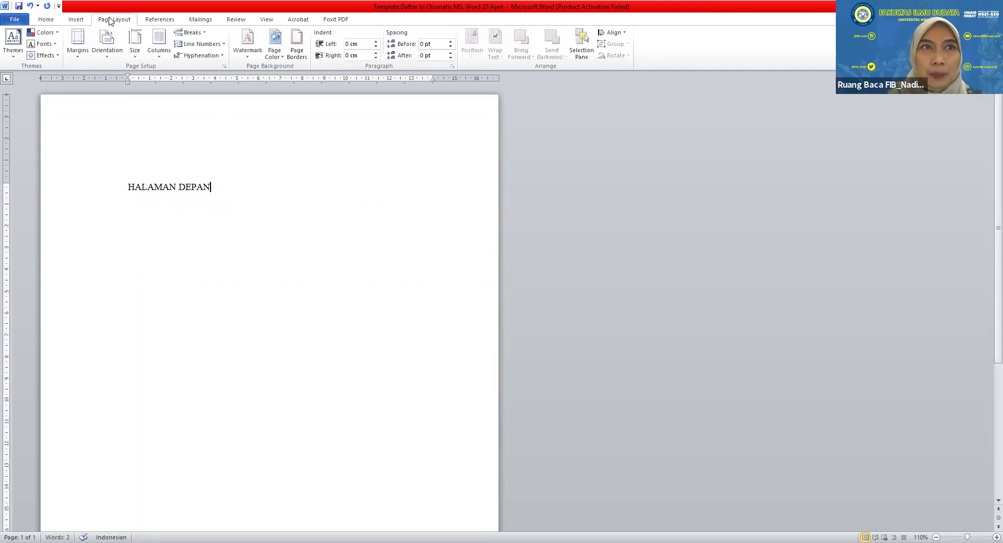
{"action": "left_click", "coordinate": [195, 34]}
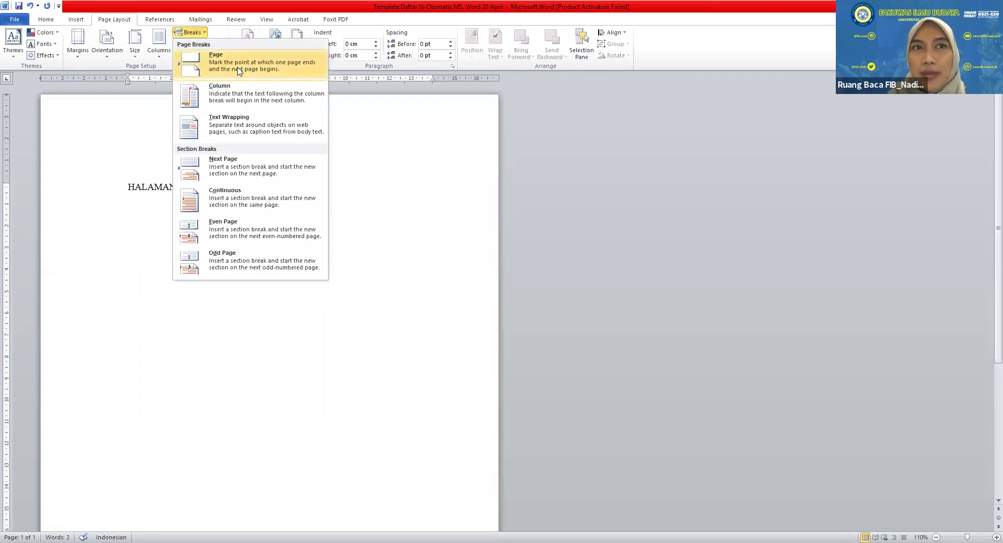
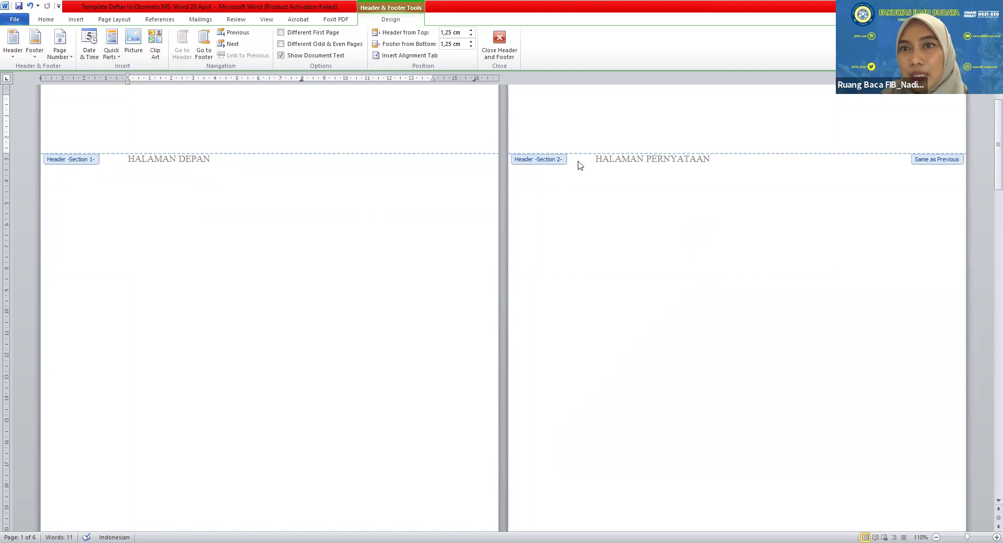
Examine the section labels and Same as Previous links in the headers and footers from HALAMAN DEPAN through DAFTAR GAMBAR
{"action": "scroll", "coordinate": [602, 166], "scroll_direction": "down", "scroll_amount": 5}
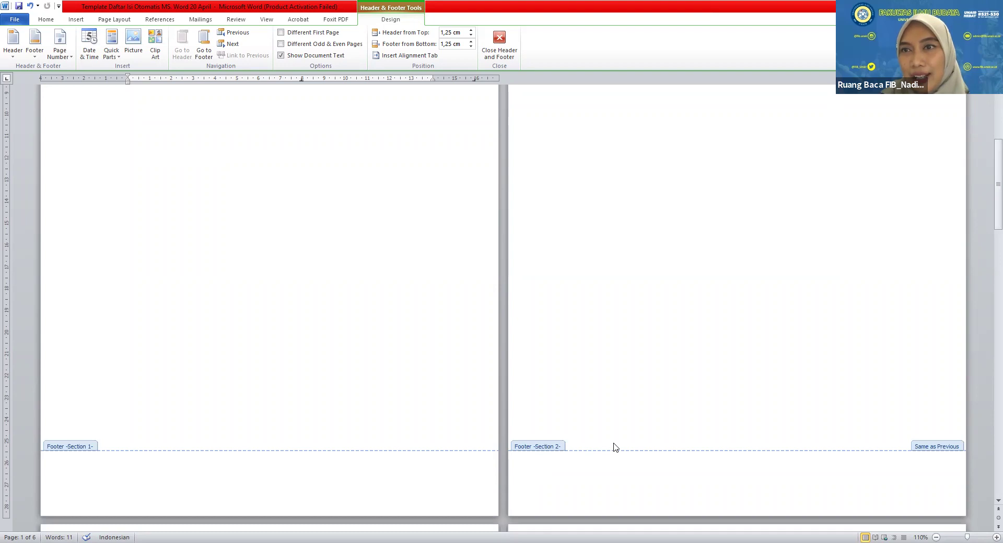
{"action": "scroll", "coordinate": [615, 448], "scroll_direction": "down", "scroll_amount": 7}
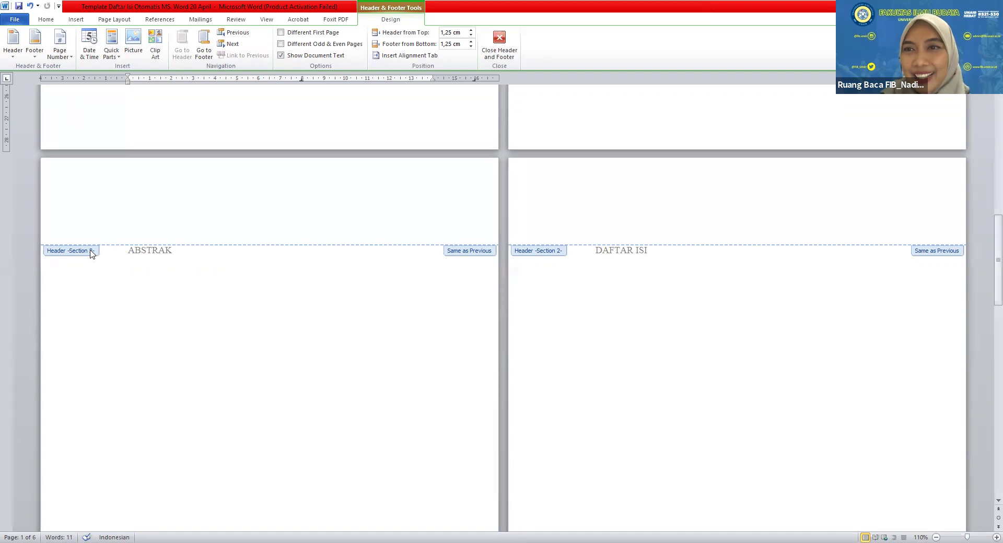
{"action": "scroll", "coordinate": [98, 259], "scroll_direction": "down", "scroll_amount": 5}
{"action": "scroll", "coordinate": [151, 185], "scroll_direction": "up", "scroll_amount": 2}
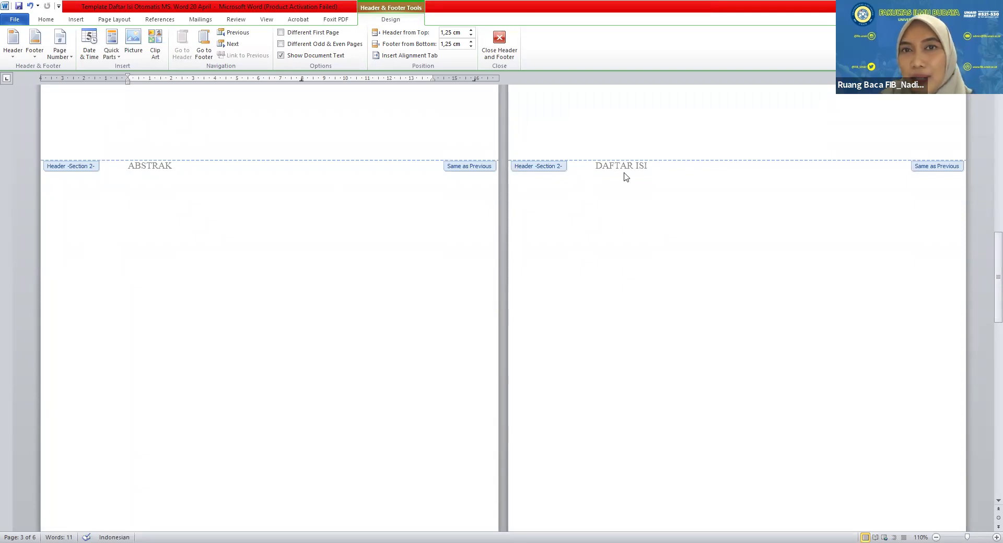
{"action": "scroll", "coordinate": [625, 179], "scroll_direction": "down", "scroll_amount": 5}
{"action": "scroll", "coordinate": [624, 180], "scroll_direction": "down", "scroll_amount": 5}
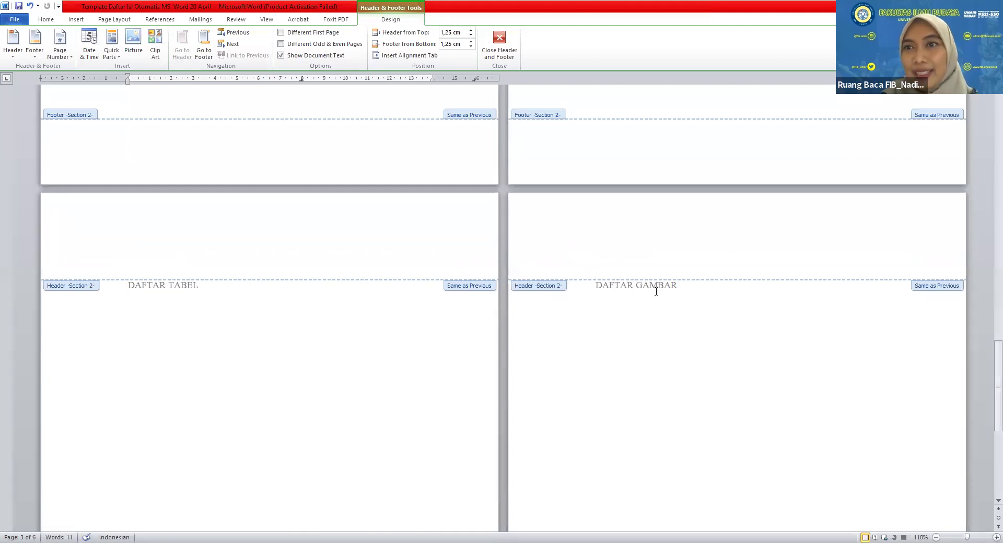
{"action": "scroll", "coordinate": [656, 291], "scroll_direction": "up", "scroll_amount": 15}
{"action": "scroll", "coordinate": [642, 321], "scroll_direction": "up", "scroll_amount": 15}
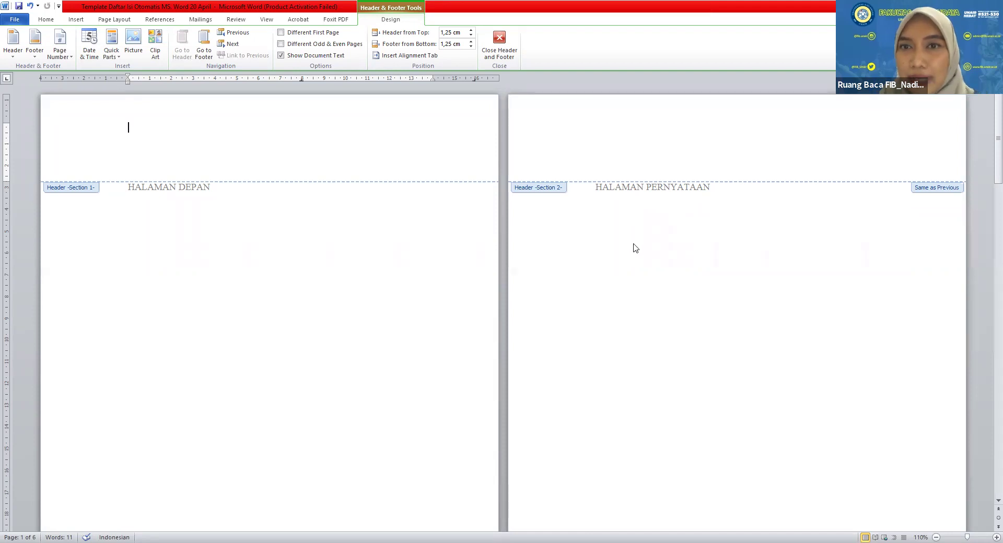
{"action": "scroll", "coordinate": [634, 246], "scroll_direction": "down", "scroll_amount": 10}
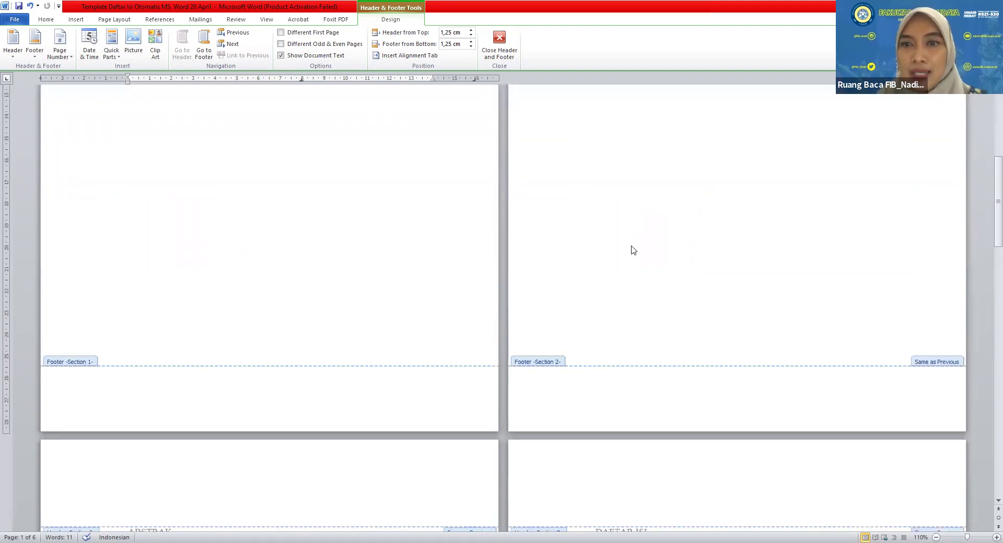
{"action": "scroll", "coordinate": [632, 245], "scroll_direction": "down", "scroll_amount": 20}
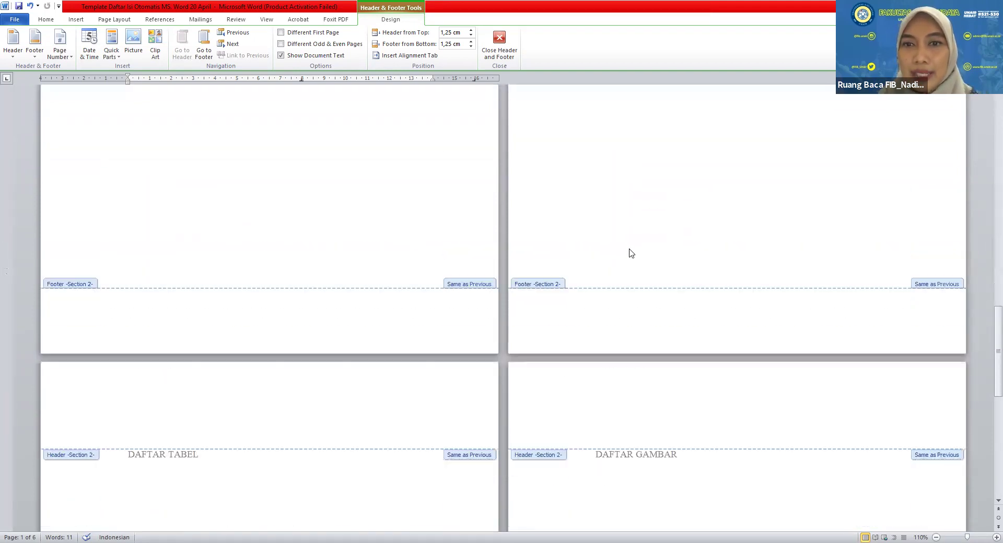
{"action": "left_click", "coordinate": [673, 352]}
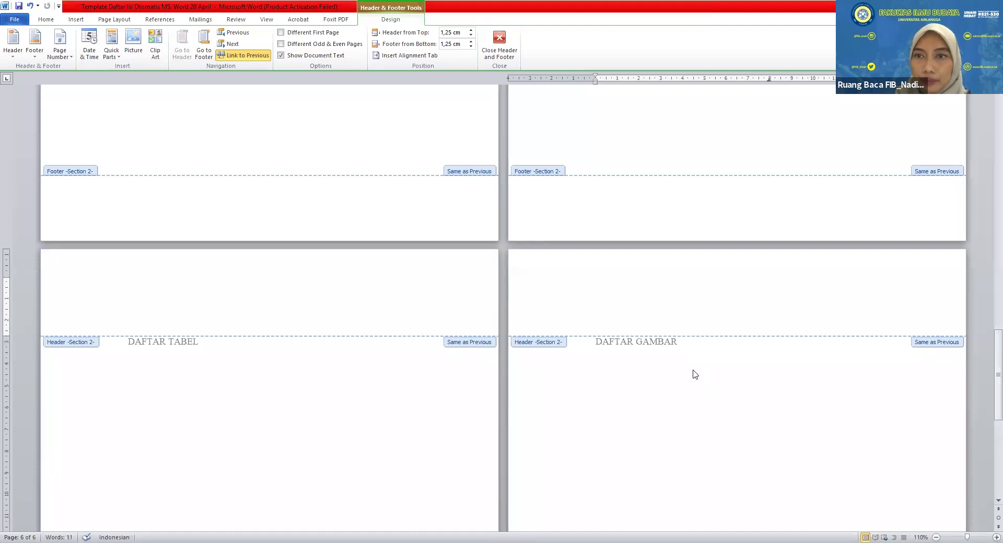
{"action": "scroll", "coordinate": [685, 374], "scroll_direction": "down", "scroll_amount": 7}
{"action": "scroll", "coordinate": [686, 374], "scroll_direction": "down", "scroll_amount": 5}
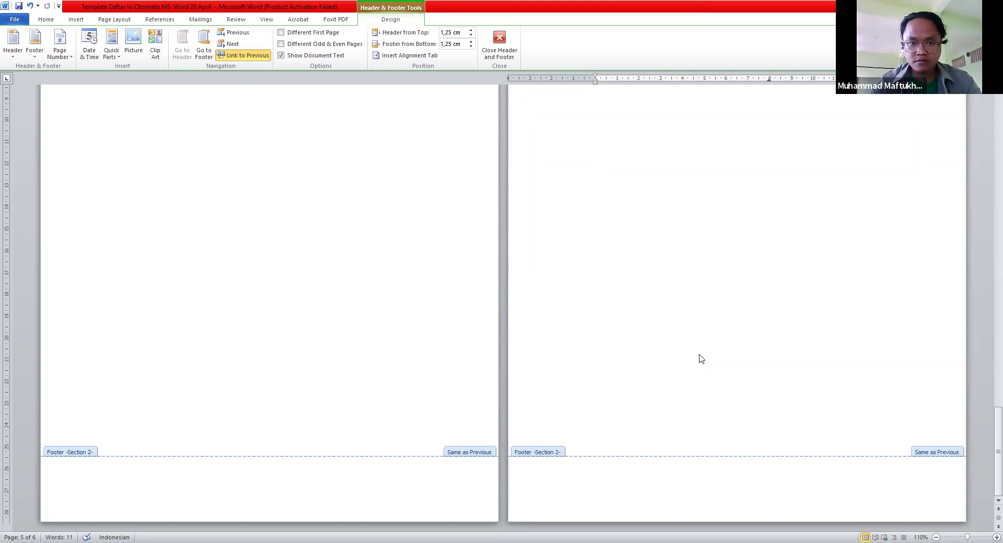
Review the Section 2 header and footer labels on the DAFTAR TABEL and DAFTAR GAMBAR pages, and return to the body text
{"action": "scroll", "coordinate": [701, 356], "scroll_direction": "up", "scroll_amount": 5}
{"action": "scroll", "coordinate": [701, 356], "scroll_direction": "up", "scroll_amount": 2}
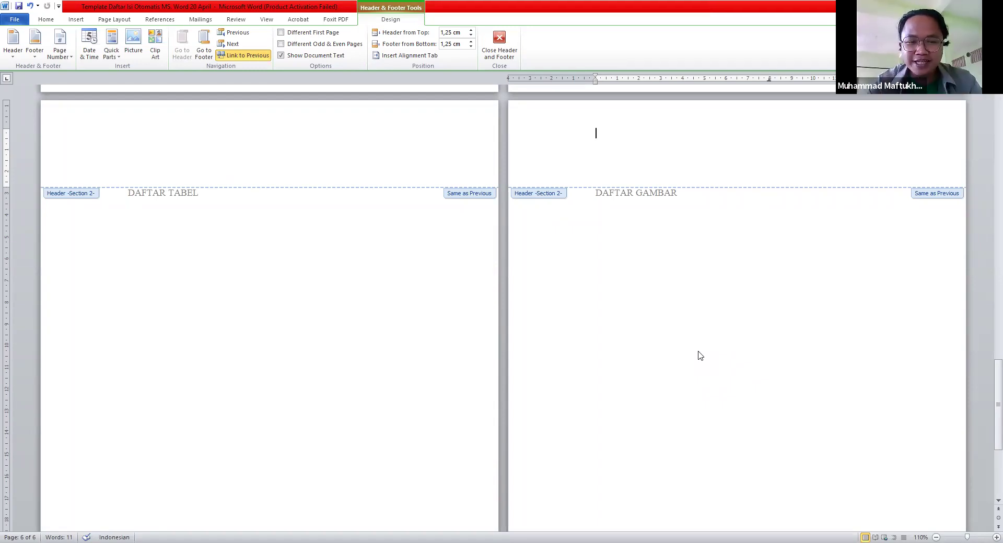
{"action": "scroll", "coordinate": [698, 377], "scroll_direction": "down", "scroll_amount": 8}
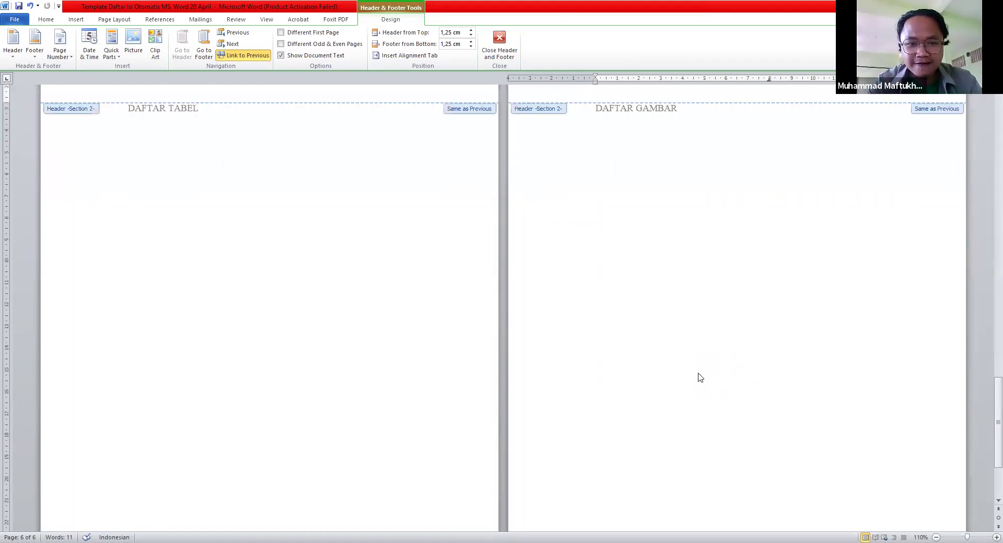
{"action": "scroll", "coordinate": [698, 383], "scroll_direction": "up", "scroll_amount": 8}
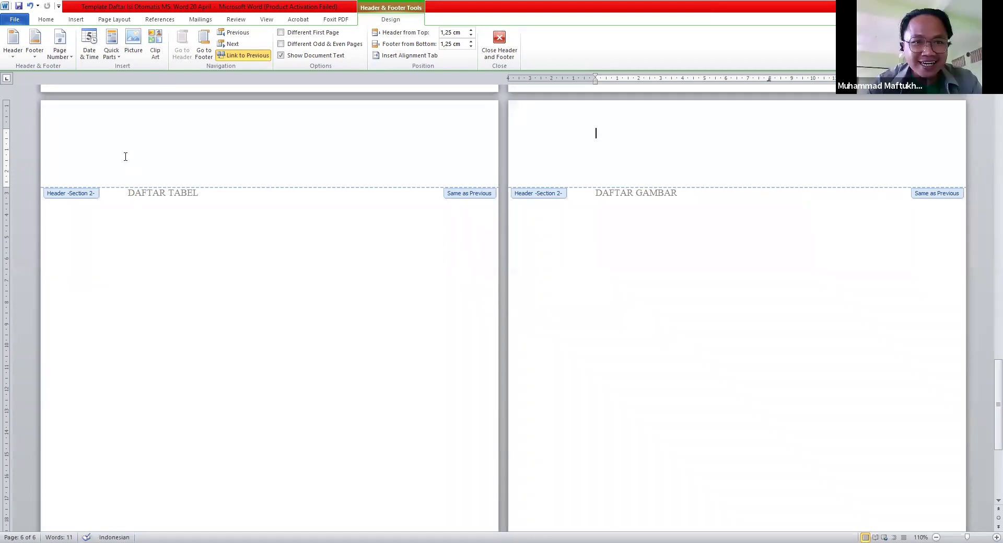
{"action": "scroll", "coordinate": [127, 159], "scroll_direction": "up", "scroll_amount": 5}
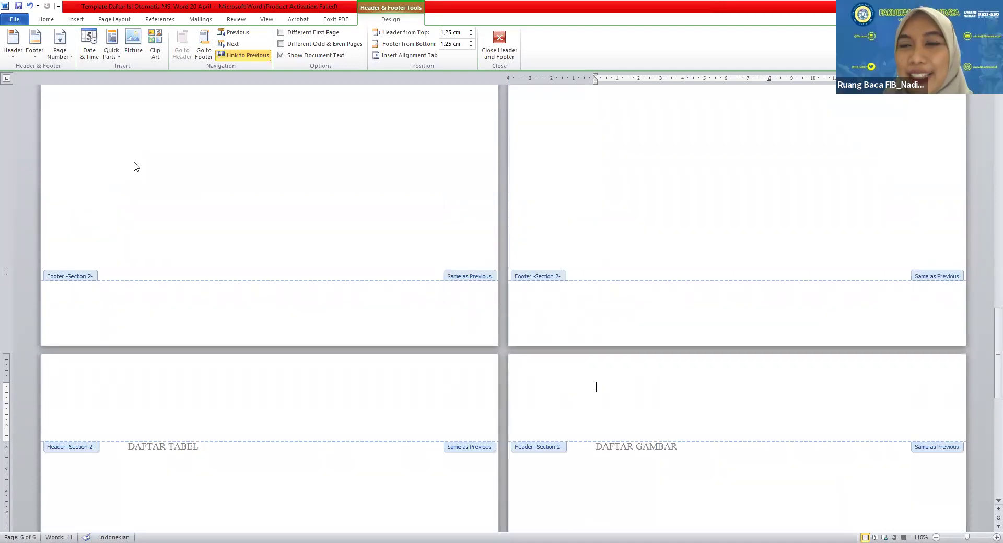
{"action": "scroll", "coordinate": [138, 165], "scroll_direction": "up", "scroll_amount": 9}
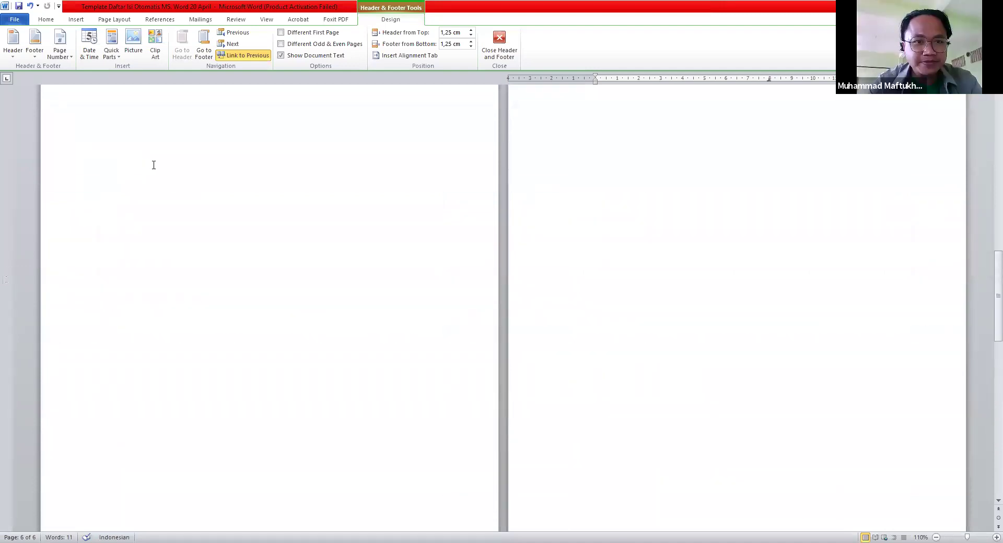
{"action": "double_click", "coordinate": [627, 329]}
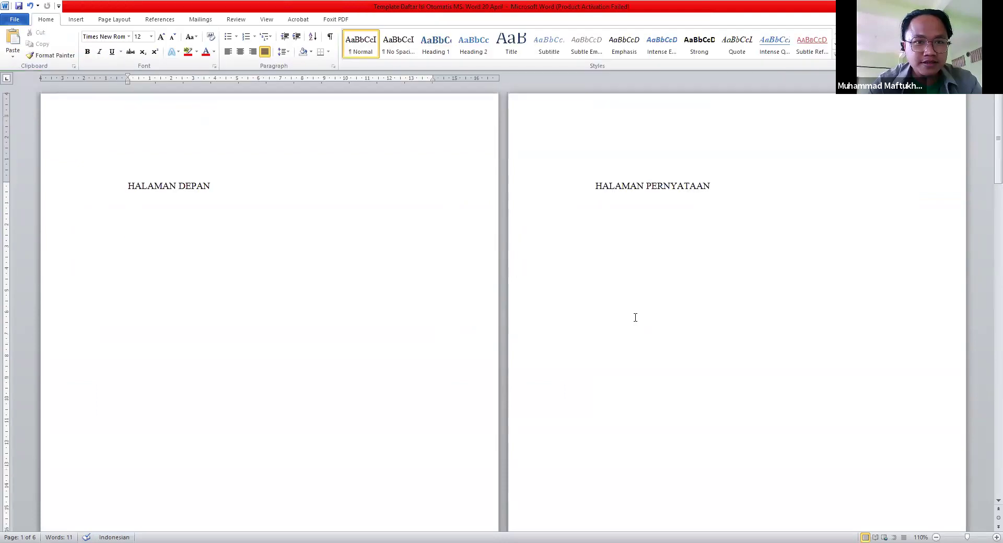
Place the cursor after DAFTAR ISI and examine the available page and section break options without inserting one
{"action": "scroll", "coordinate": [681, 241], "scroll_direction": "down", "scroll_amount": 9}
{"action": "left_click", "coordinate": [654, 251]}
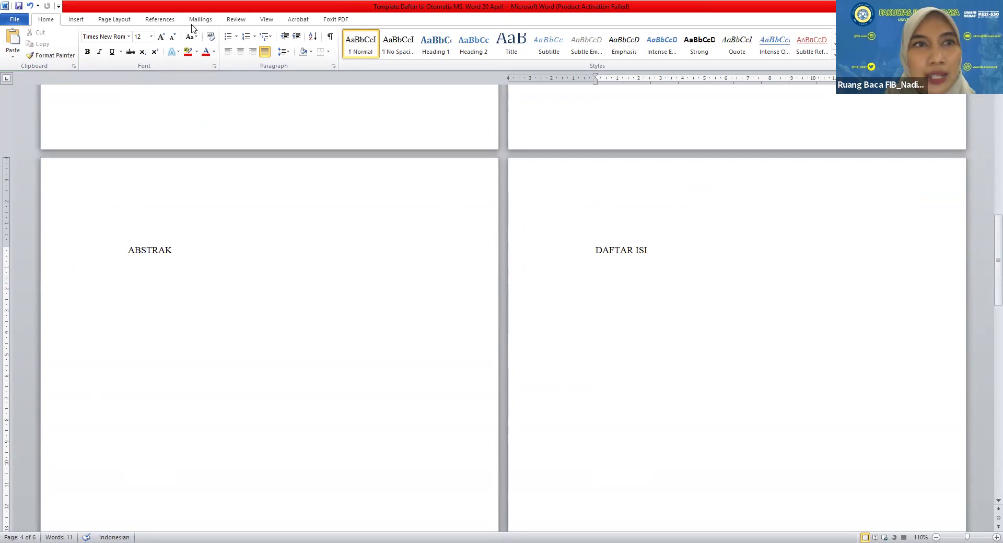
{"action": "left_click", "coordinate": [82, 20]}
{"action": "left_click", "coordinate": [115, 19]}
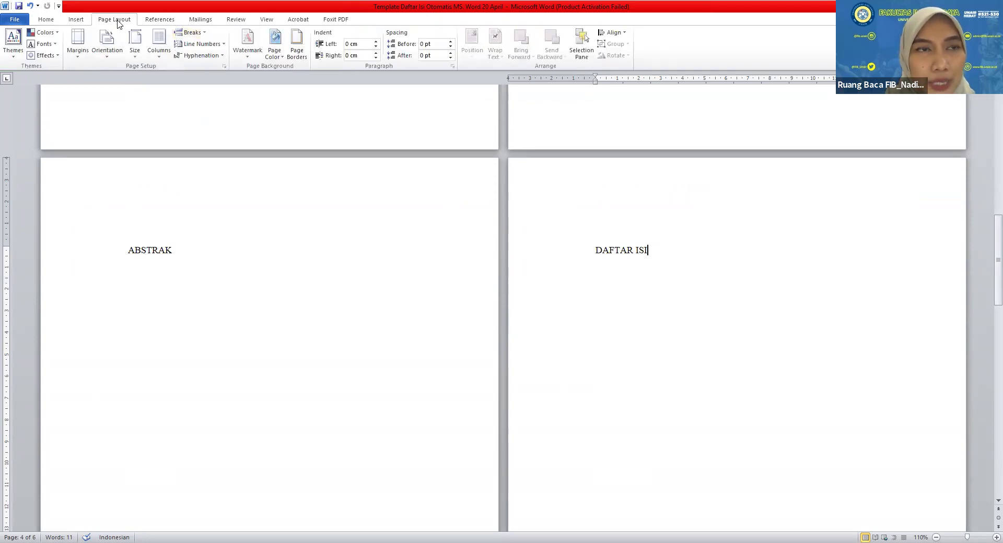
{"action": "left_click", "coordinate": [205, 32]}
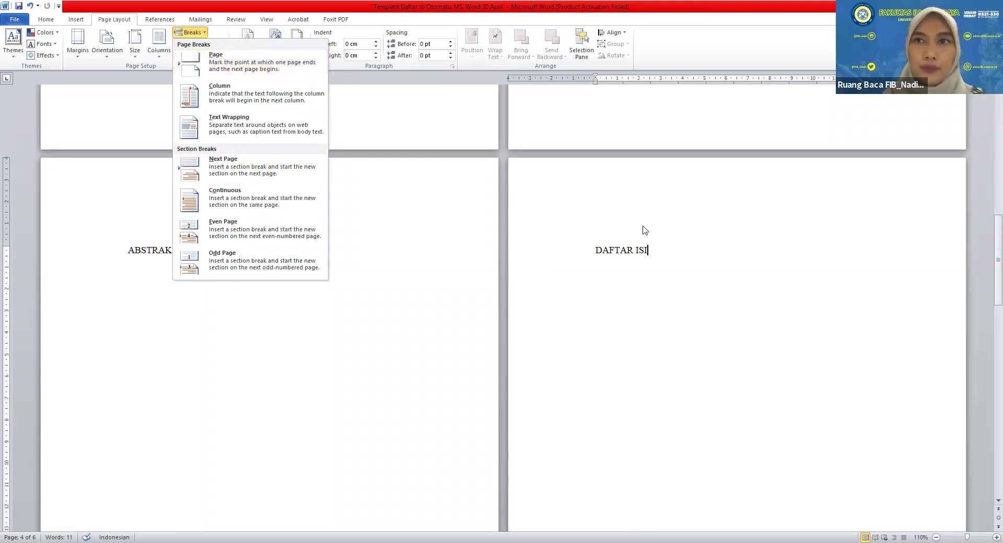
{"action": "left_click", "coordinate": [745, 136]}
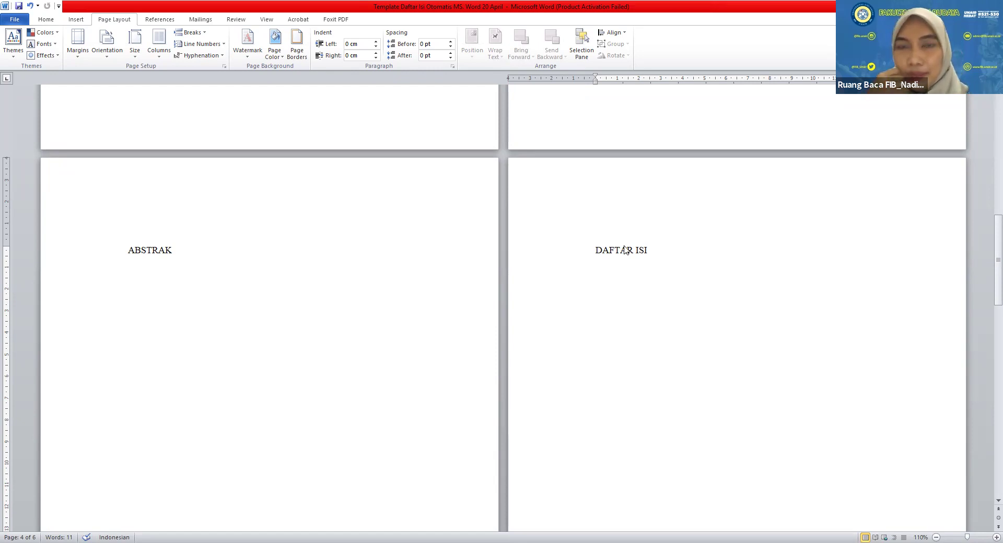
Check the section label in the header of the DAFTAR GAMBAR page and return to the body text
{"action": "scroll", "coordinate": [625, 250], "scroll_direction": "down", "scroll_amount": 15}
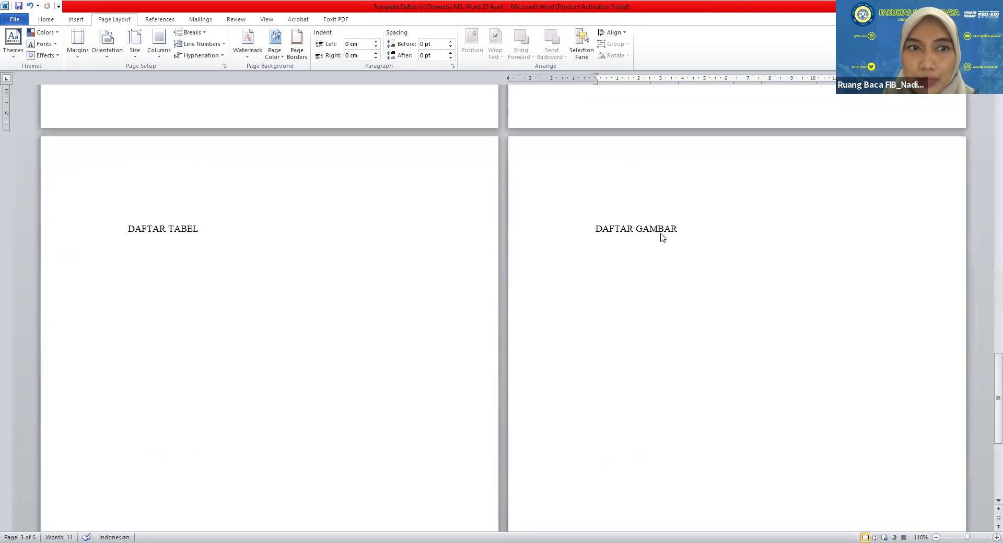
{"action": "scroll", "coordinate": [661, 236], "scroll_direction": "down", "scroll_amount": 4}
{"action": "scroll", "coordinate": [661, 233], "scroll_direction": "up", "scroll_amount": 4}
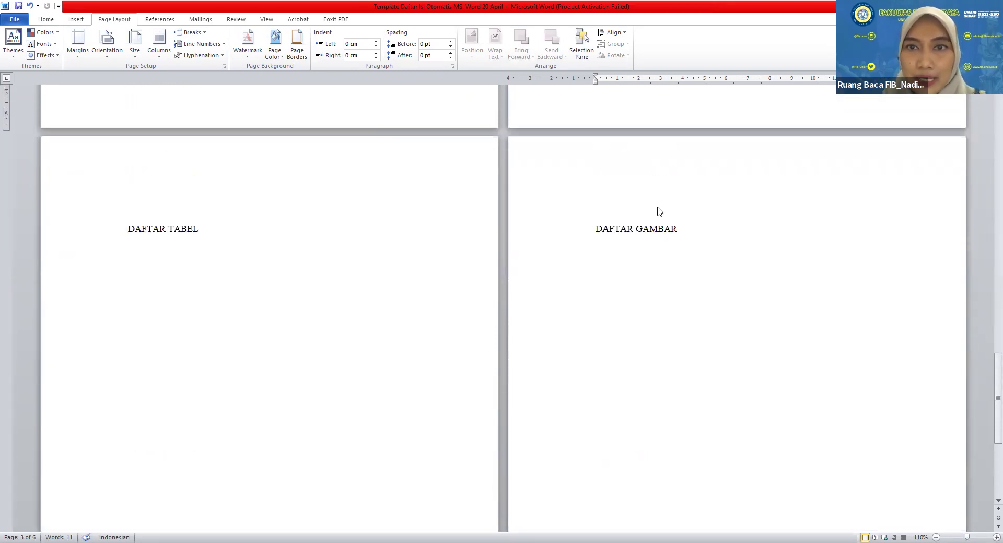
{"action": "double_click", "coordinate": [659, 209]}
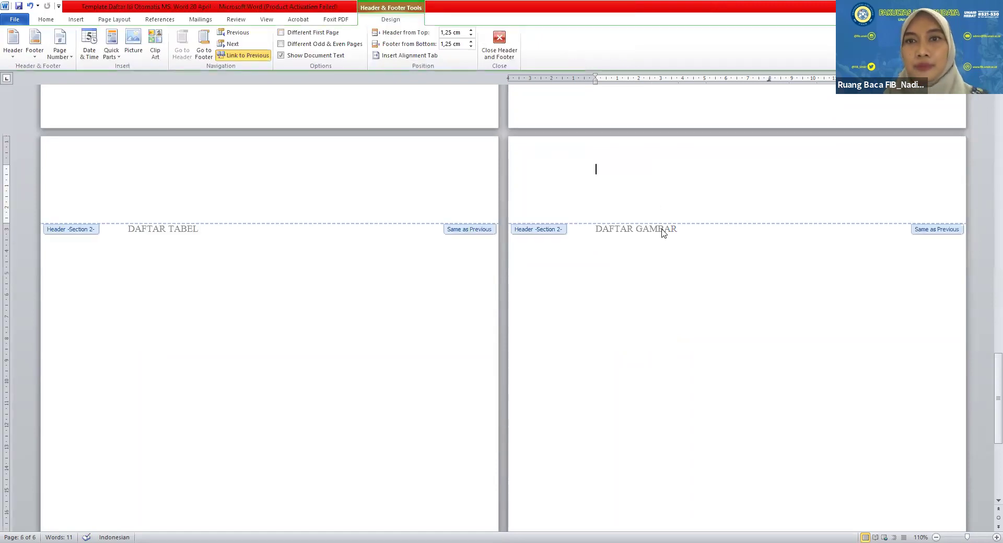
{"action": "key", "text": "Escape"}
{"action": "scroll", "coordinate": [662, 229], "scroll_direction": "down", "scroll_amount": 12}
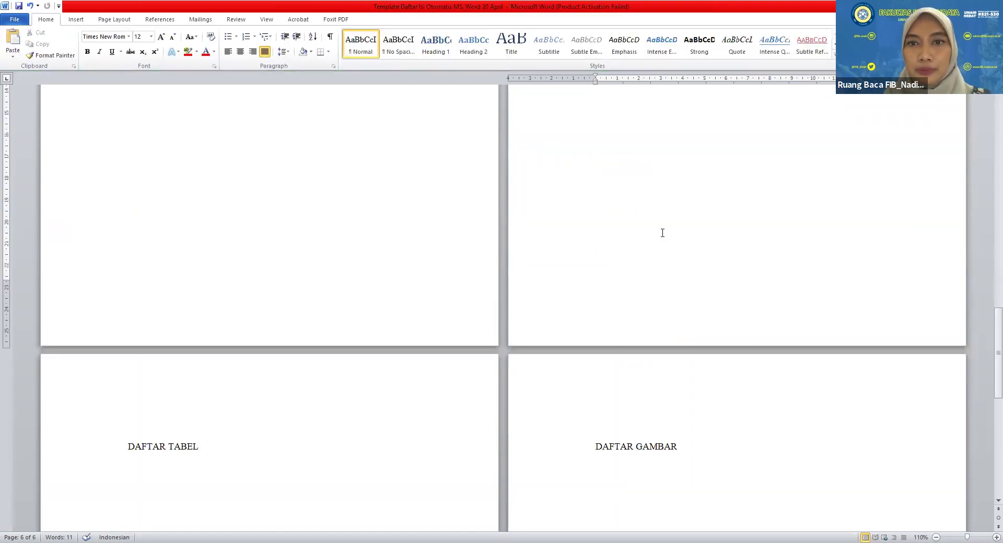
Insert a Next Page section break after the DAFTAR GAMBAR title
{"action": "left_click", "coordinate": [693, 327]}
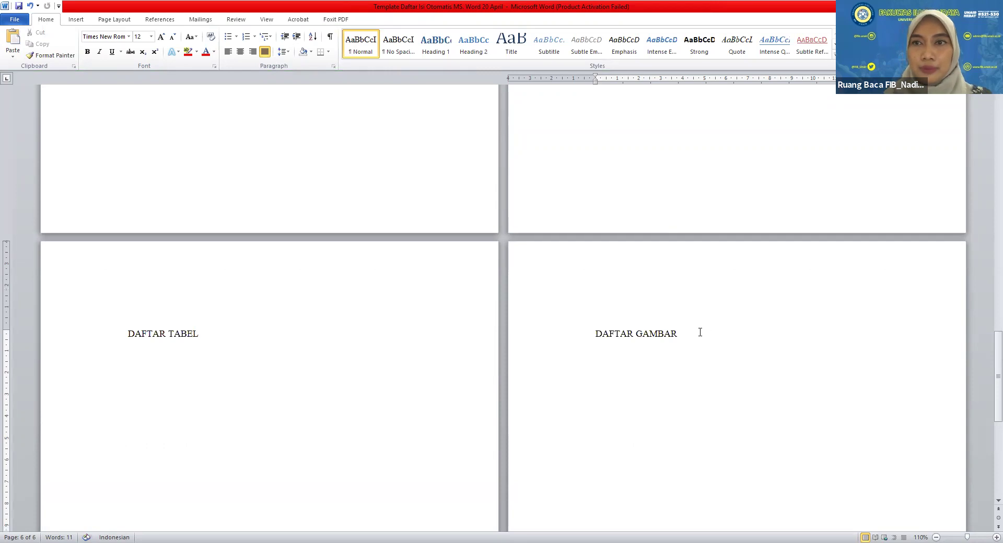
{"action": "scroll", "coordinate": [699, 330], "scroll_direction": "down", "scroll_amount": 3}
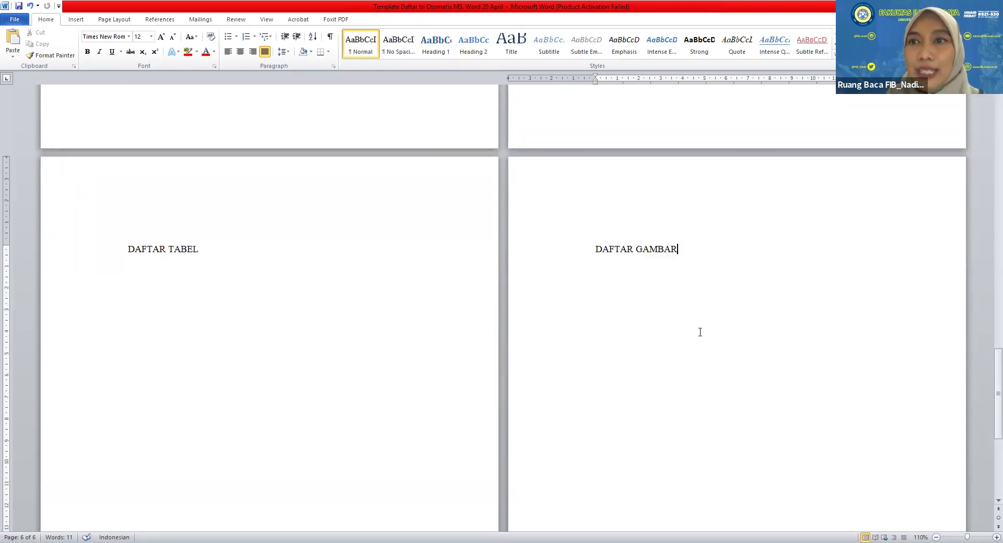
{"action": "scroll", "coordinate": [700, 333], "scroll_direction": "down", "scroll_amount": 1}
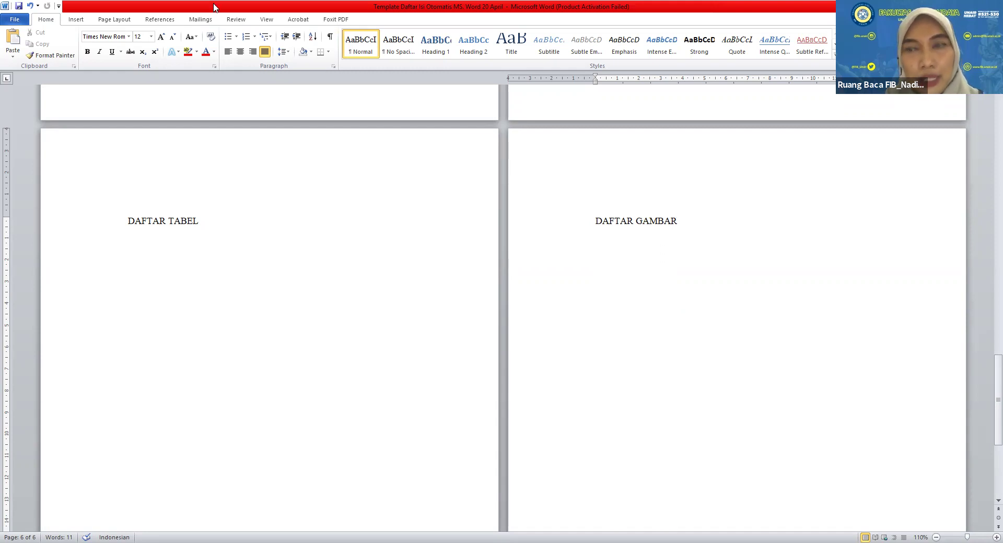
{"action": "left_click", "coordinate": [111, 21]}
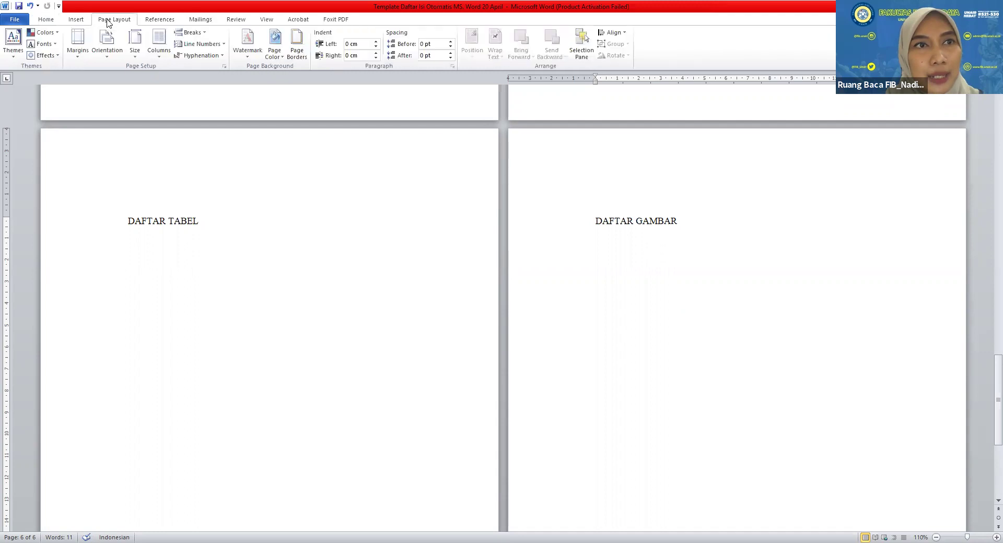
{"action": "left_click", "coordinate": [199, 34]}
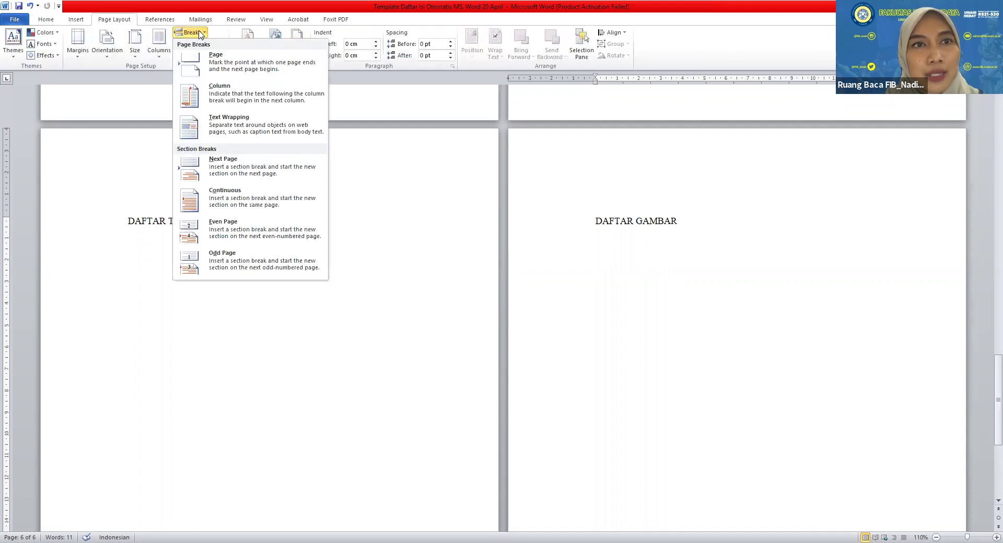
{"action": "left_click", "coordinate": [236, 169]}
Enter the chapter title "BAB I PENDAHULUAN" on the new page after DAFTAR GAMBAR
{"action": "scroll", "coordinate": [246, 317], "scroll_direction": "down", "scroll_amount": 3}
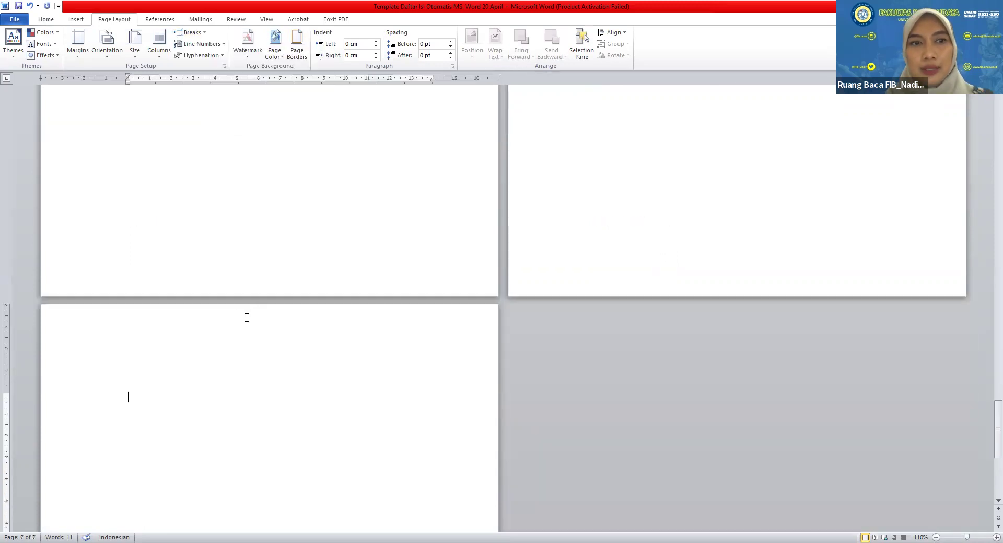
{"action": "scroll", "coordinate": [247, 318], "scroll_direction": "down", "scroll_amount": 2}
{"action": "type", "text": "BAB"}
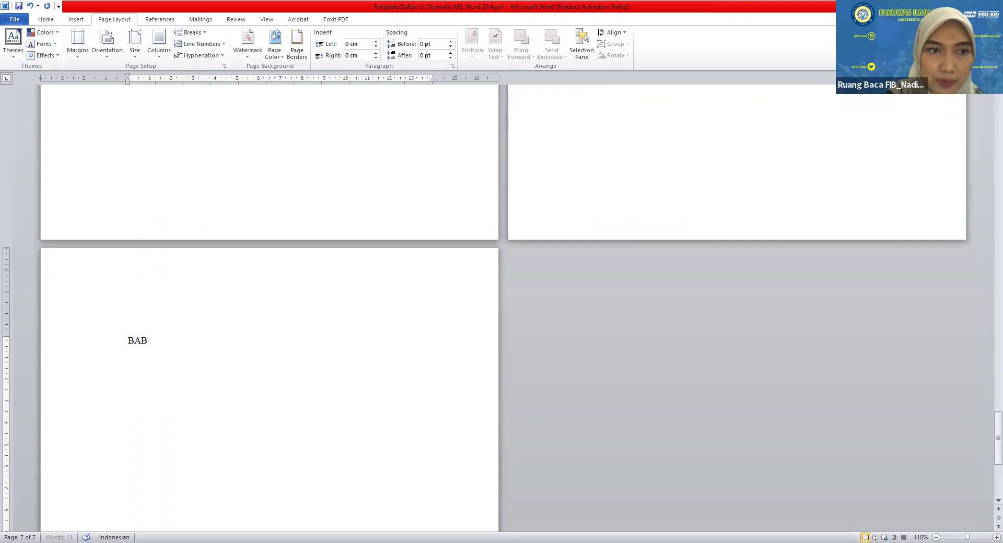
{"action": "type", "text": " I PENDAHULUAN"}
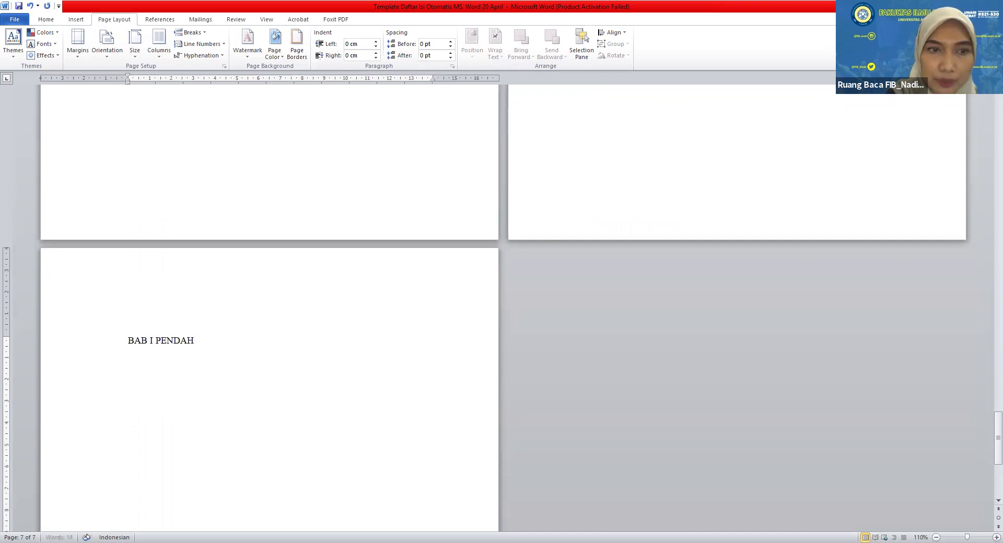
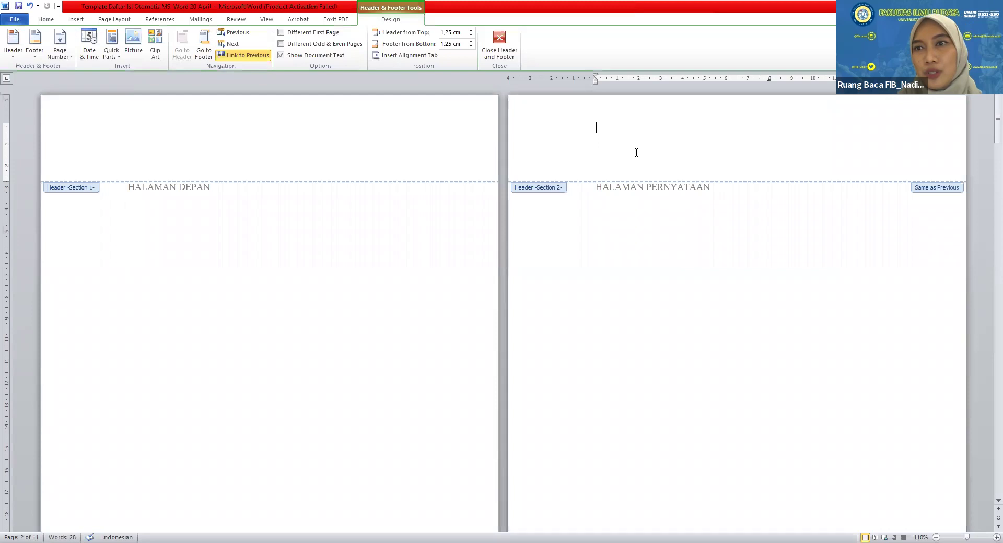
Unlink the Section 2 header on the HALAMAN PERNYATAAN page from the previous section
{"action": "double_click", "coordinate": [672, 271]}
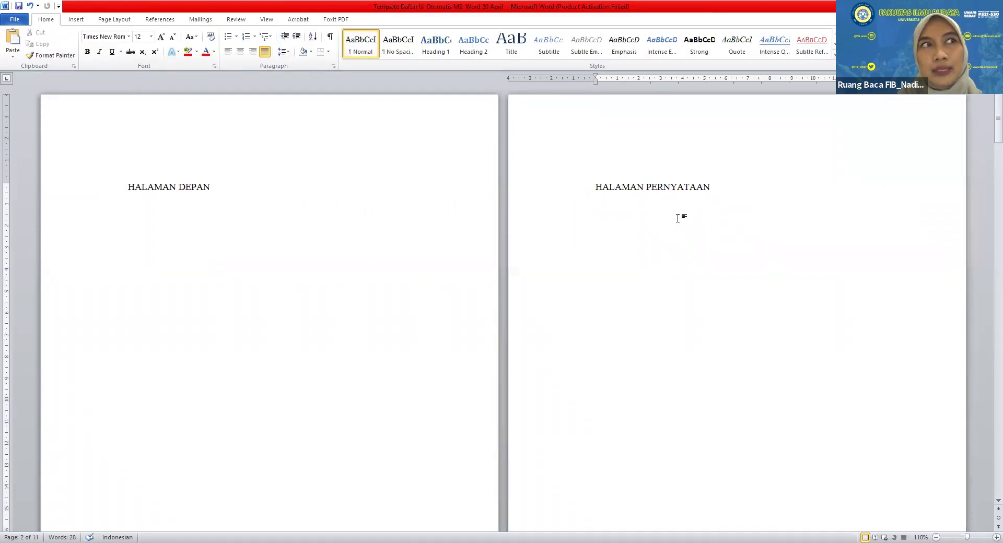
{"action": "double_click", "coordinate": [647, 142]}
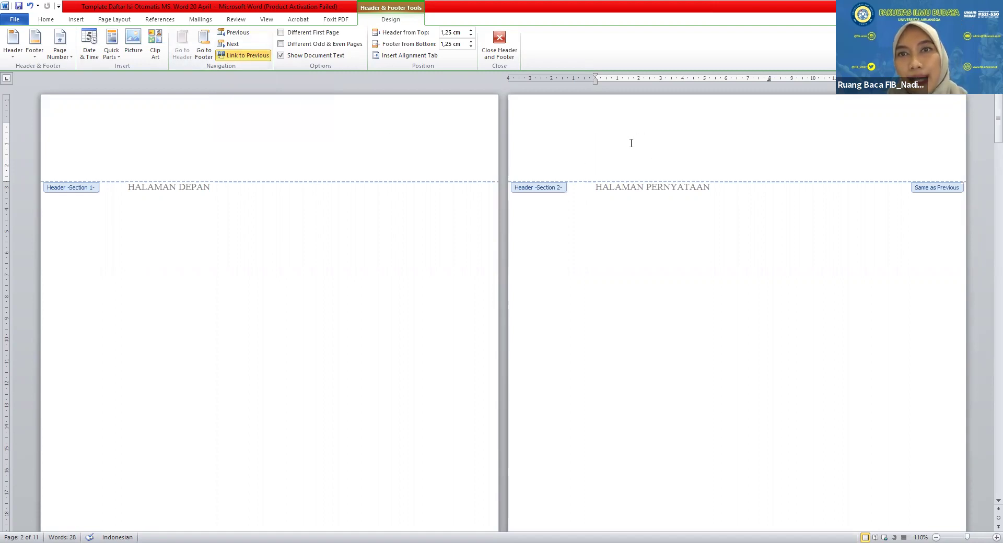
{"action": "left_click", "coordinate": [255, 60]}
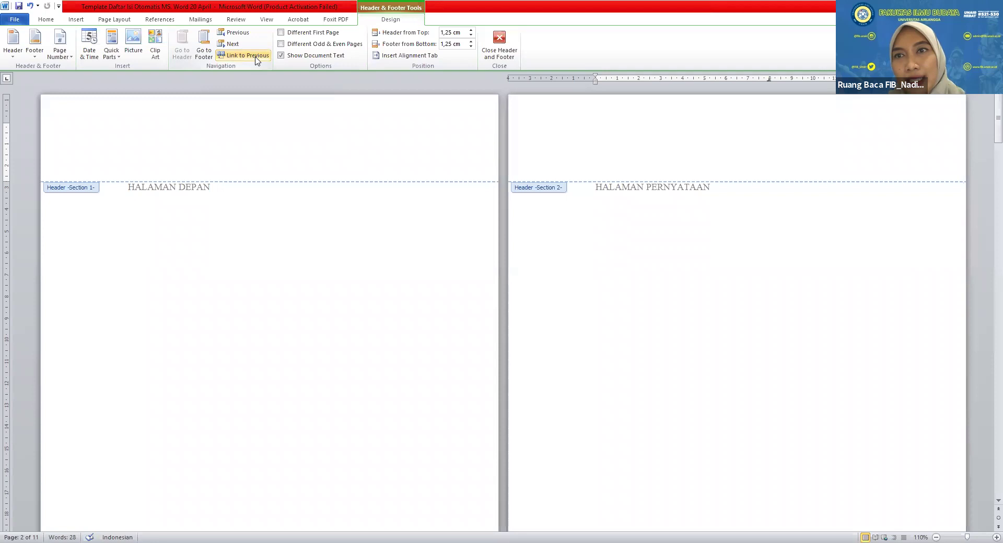
Unlink the Section 2 footer on the HALAMAN PERNYATAAN page from the previous section
{"action": "scroll", "coordinate": [631, 312], "scroll_direction": "down", "scroll_amount": 3}
{"action": "key", "text": "Down"}
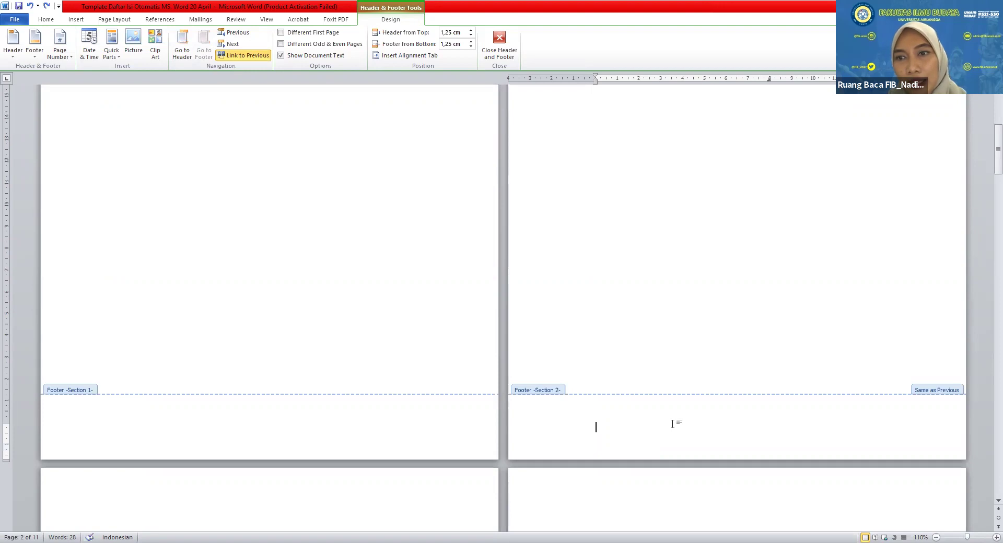
{"action": "left_click", "coordinate": [247, 56]}
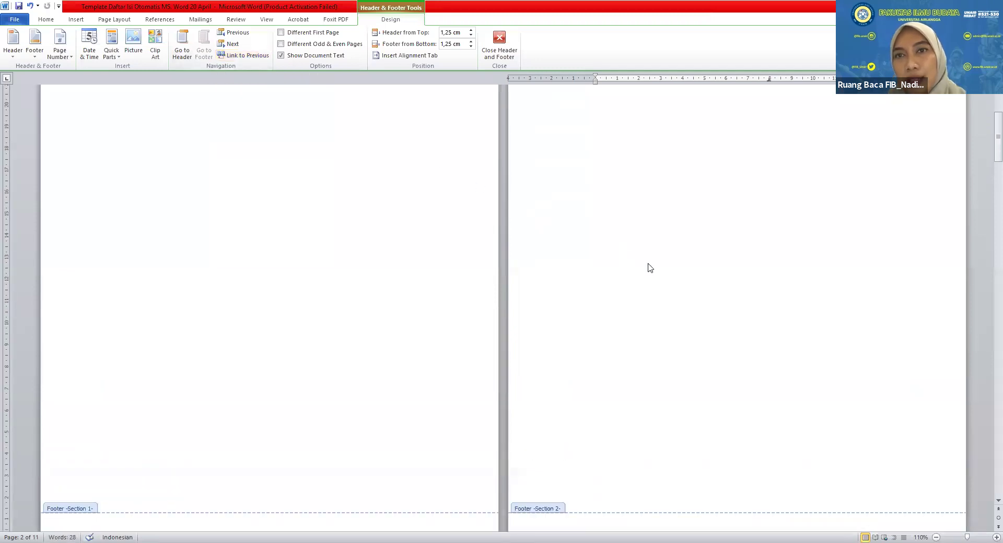
Check the link status of the headers and footers on the HALAMAN DEPAN and HALAMAN PERNYATAAN pages
{"action": "scroll", "coordinate": [649, 267], "scroll_direction": "up", "scroll_amount": 10}
{"action": "left_click", "coordinate": [569, 148]}
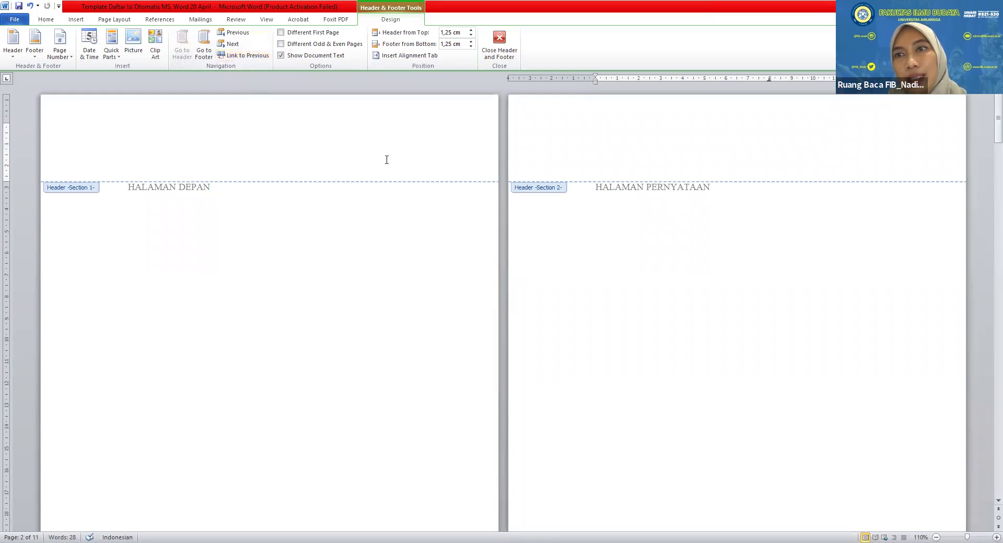
{"action": "scroll", "coordinate": [540, 265], "scroll_direction": "down", "scroll_amount": 3}
{"action": "scroll", "coordinate": [540, 265], "scroll_direction": "down", "scroll_amount": 6}
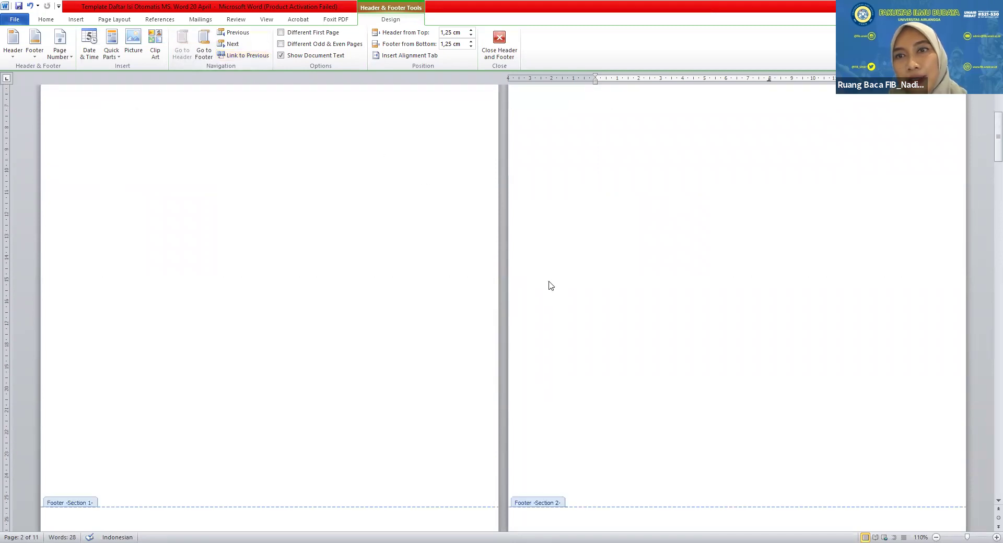
{"action": "left_click", "coordinate": [660, 453]}
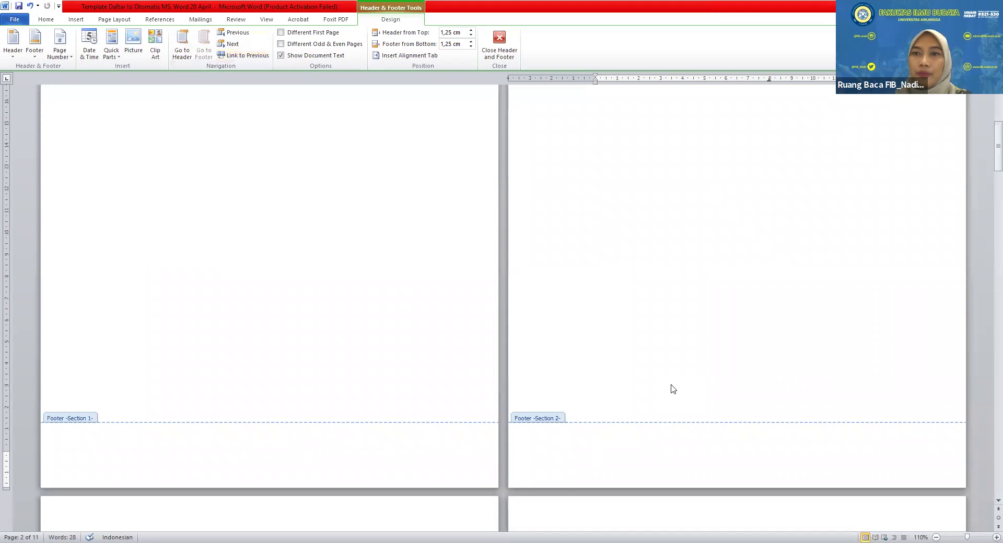
{"action": "scroll", "coordinate": [673, 389], "scroll_direction": "up", "scroll_amount": 8}
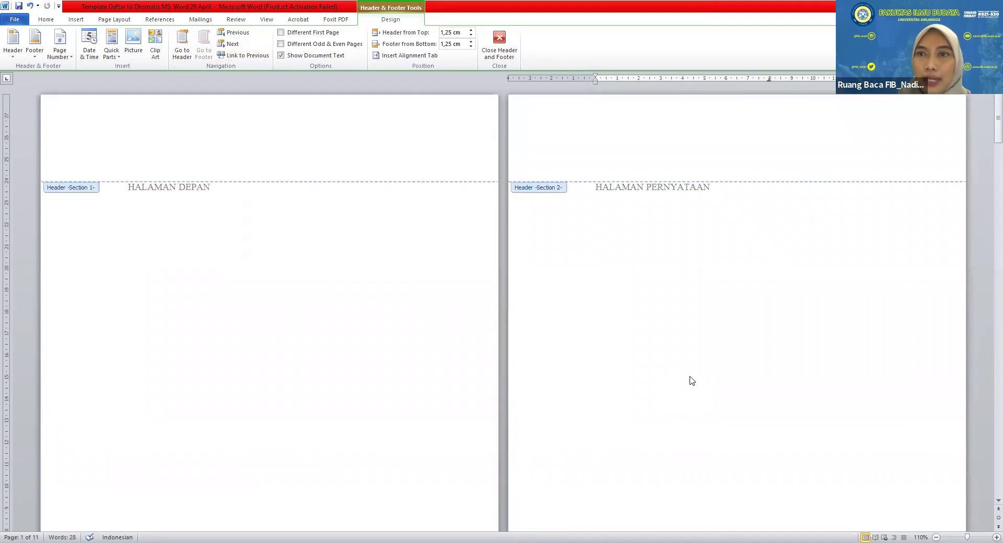
{"action": "double_click", "coordinate": [657, 216]}
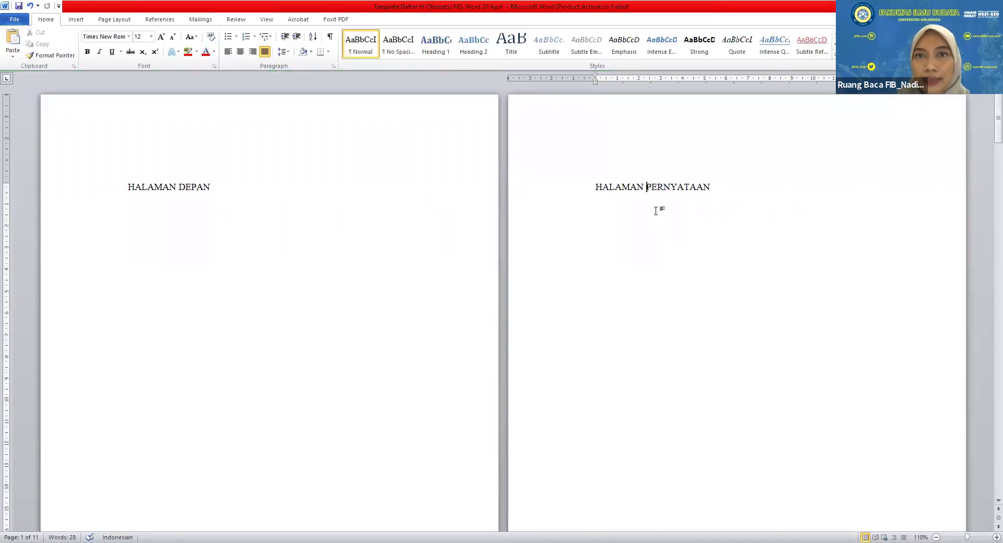
{"action": "double_click", "coordinate": [641, 147]}
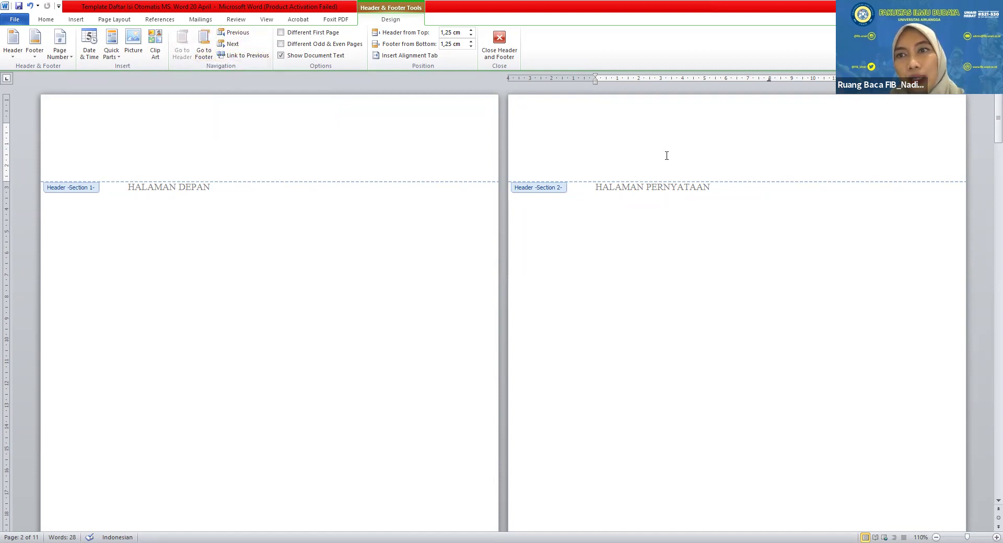
{"action": "scroll", "coordinate": [667, 154], "scroll_direction": "down", "scroll_amount": 5}
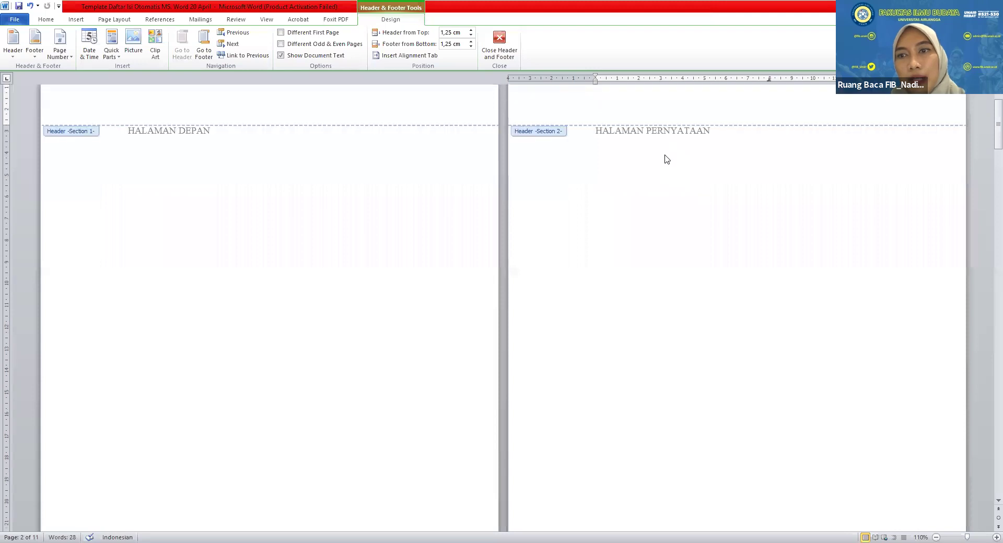
Insert a centred Plain Number 2 page number at the bottom of the page in the Section 2 footer of the HALAMAN PERNYATAAN page
{"action": "left_click", "coordinate": [630, 423]}
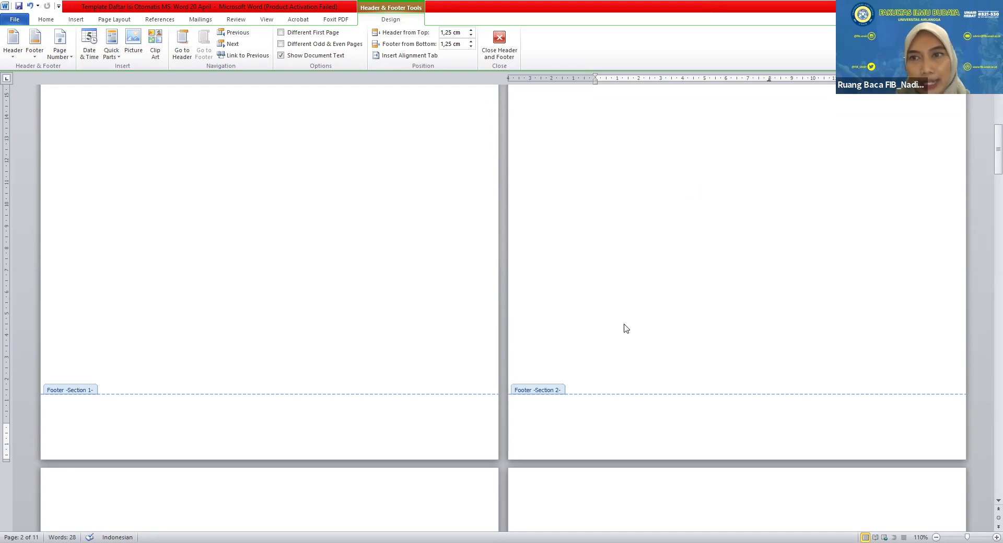
{"action": "left_click", "coordinate": [76, 21]}
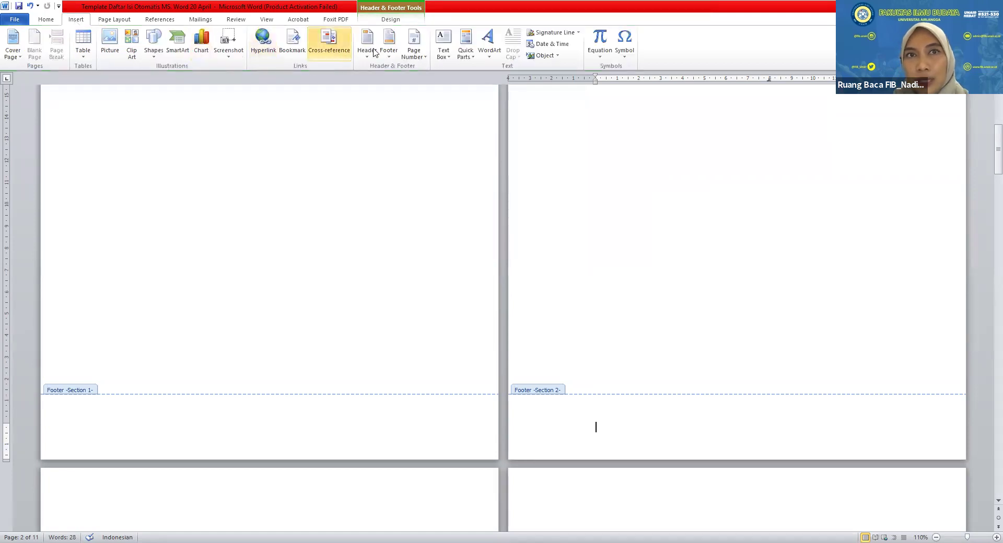
{"action": "left_click", "coordinate": [418, 59]}
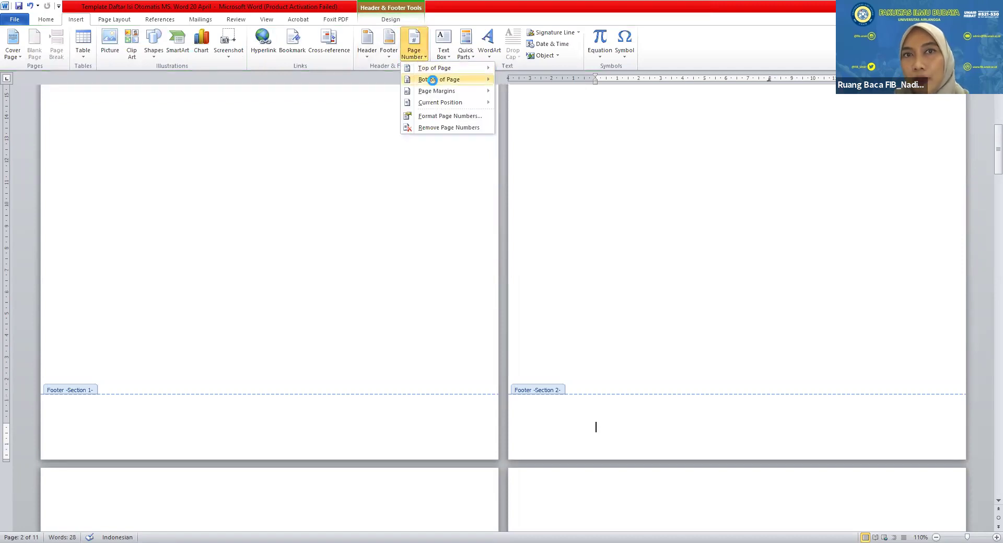
{"action": "left_click", "coordinate": [432, 79]}
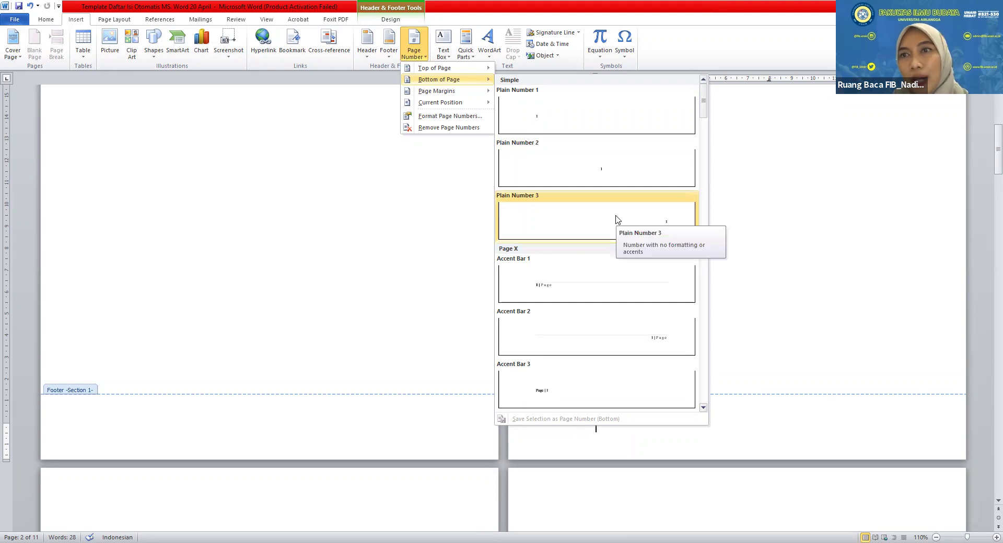
{"action": "left_click", "coordinate": [604, 173]}
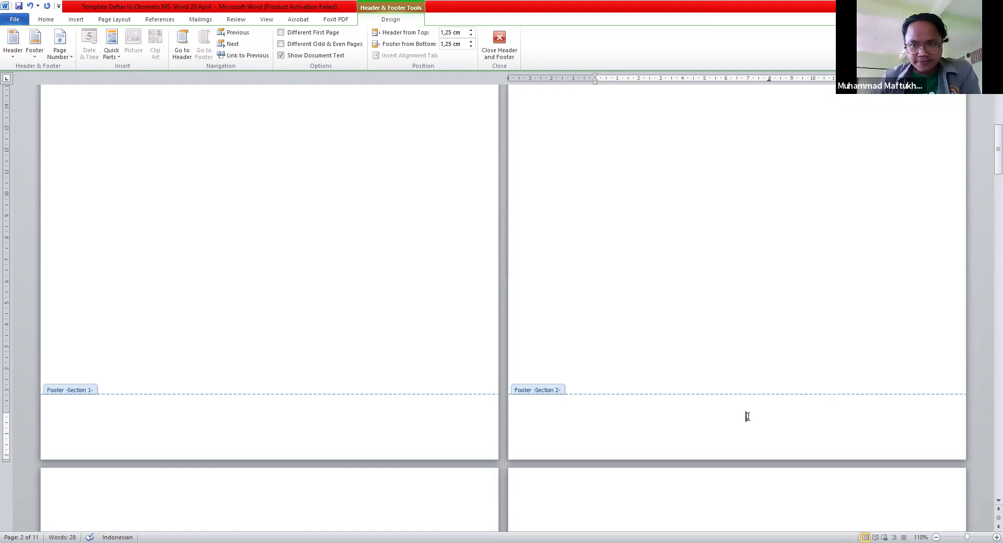
{"action": "type", "text": "2"}
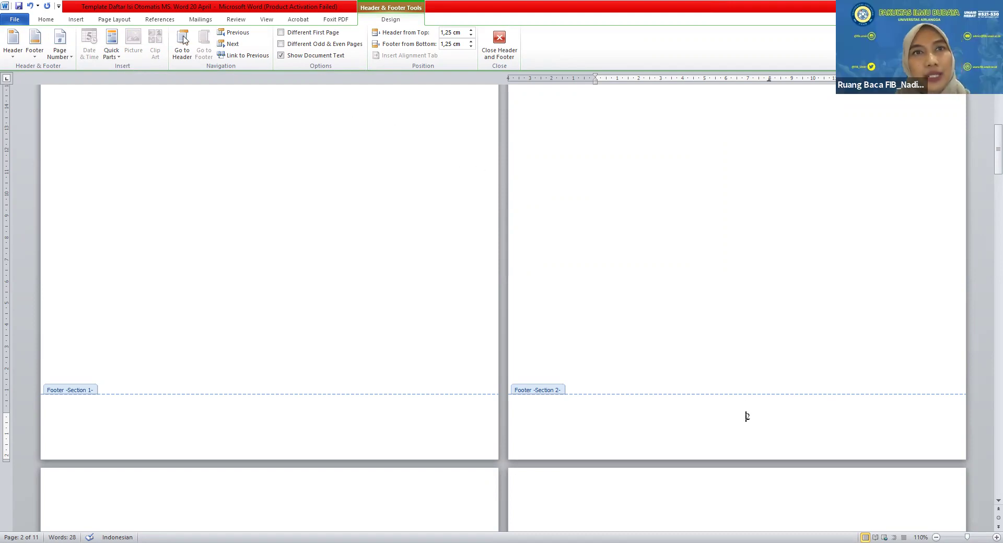
Format the Section 2 page numbers as i, ii, iii, starting at i, and close the footer
{"action": "left_click", "coordinate": [76, 19]}
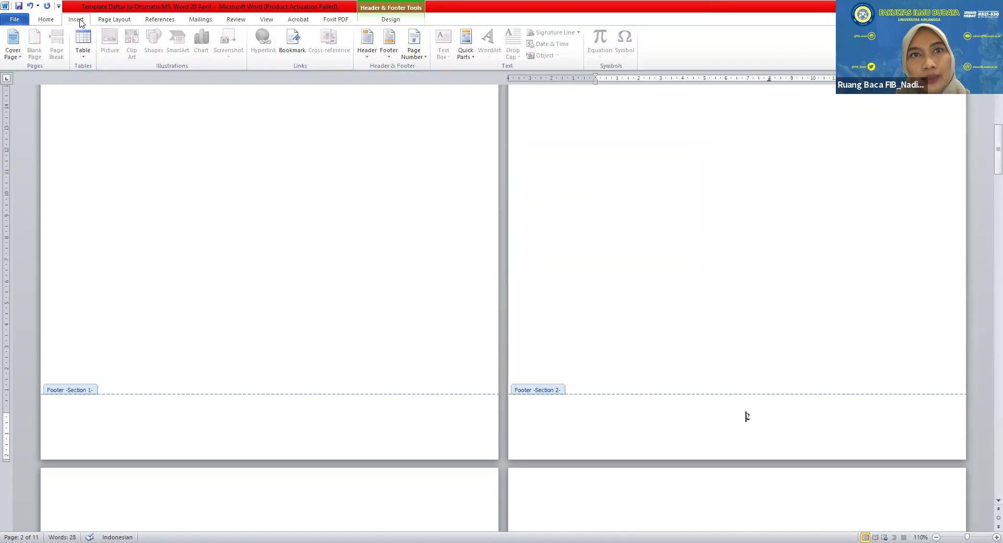
{"action": "left_click", "coordinate": [424, 57]}
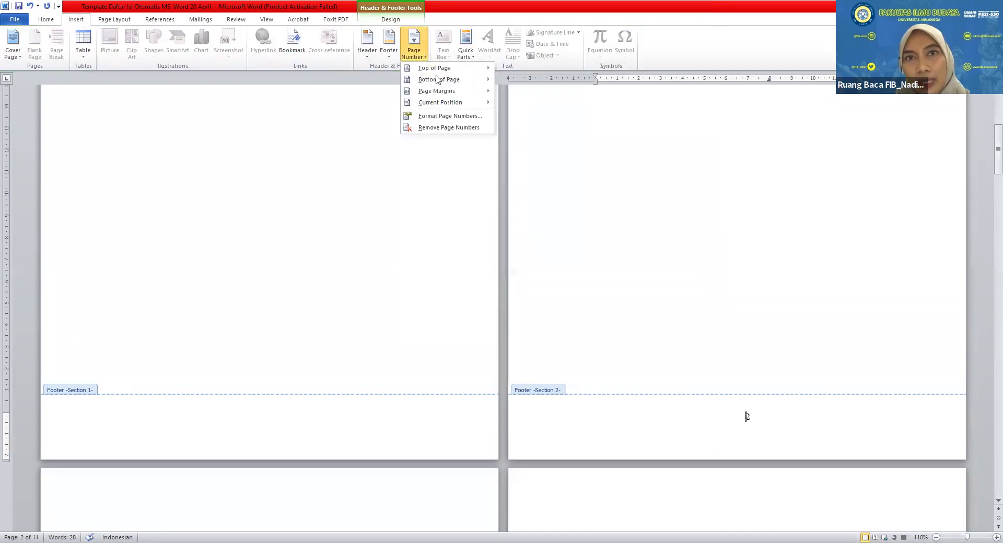
{"action": "left_click", "coordinate": [447, 116]}
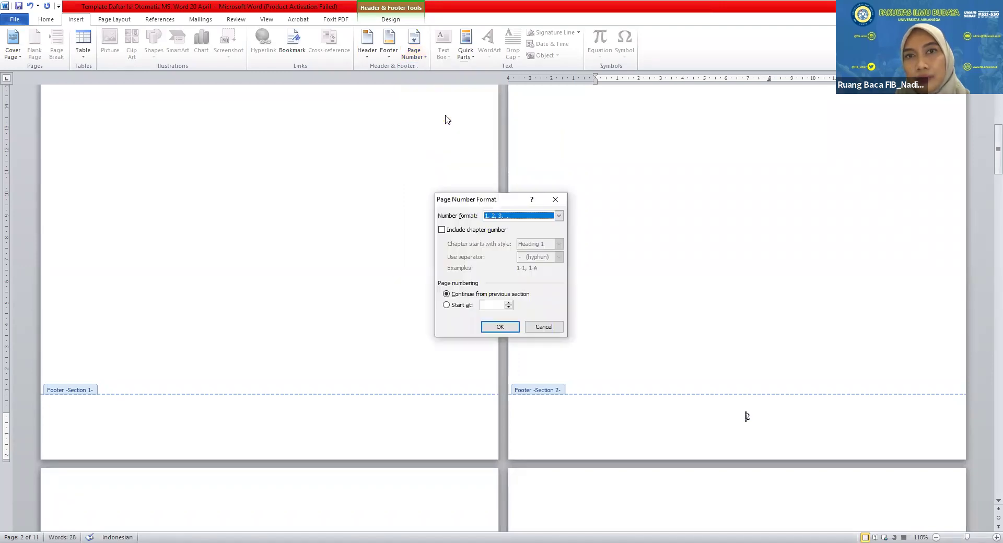
{"action": "left_click", "coordinate": [516, 218]}
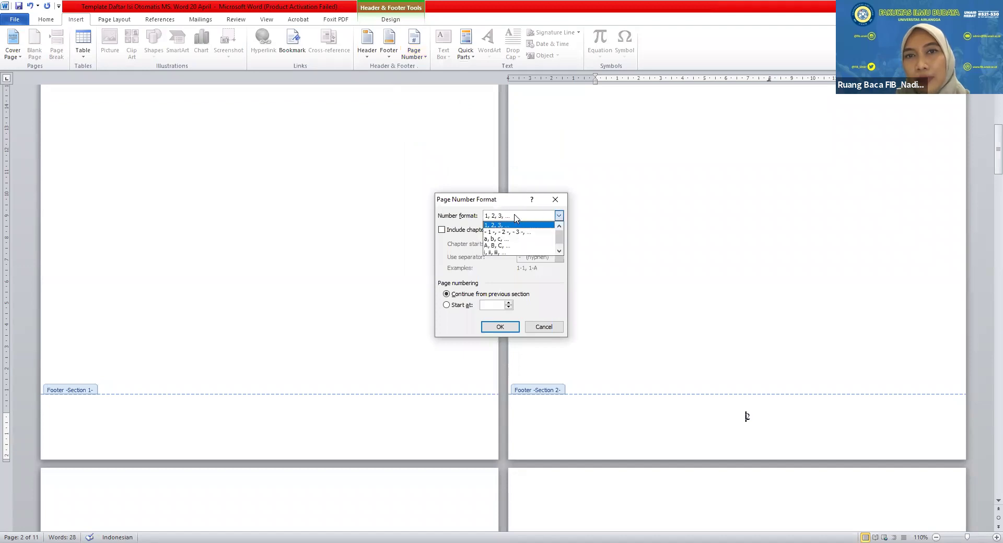
{"action": "left_click", "coordinate": [511, 253]}
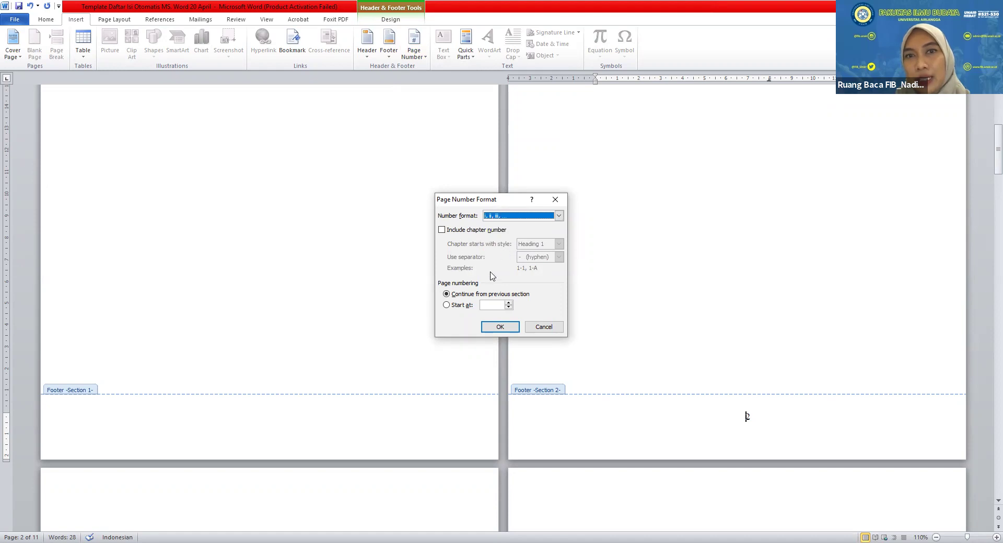
{"action": "left_click", "coordinate": [458, 309]}
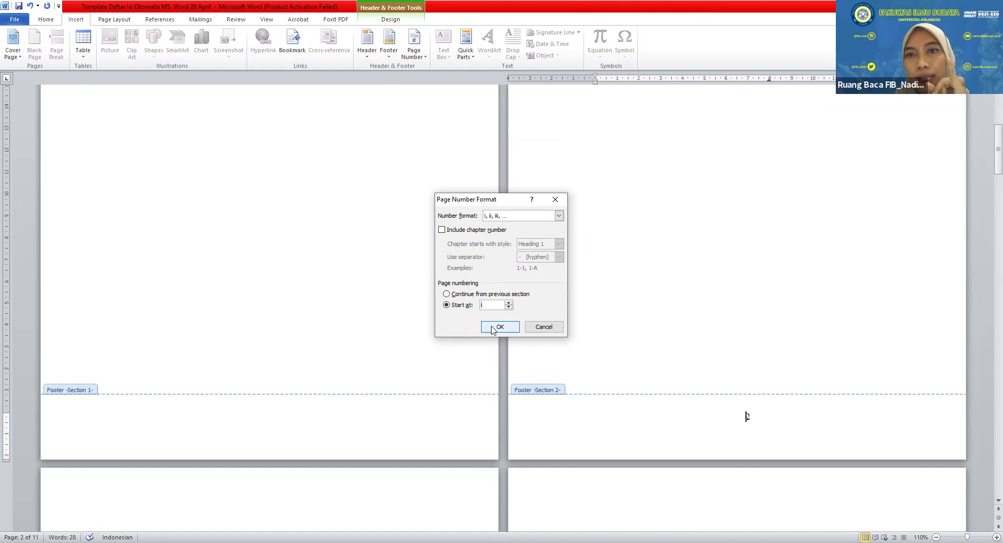
{"action": "left_click", "coordinate": [491, 327]}
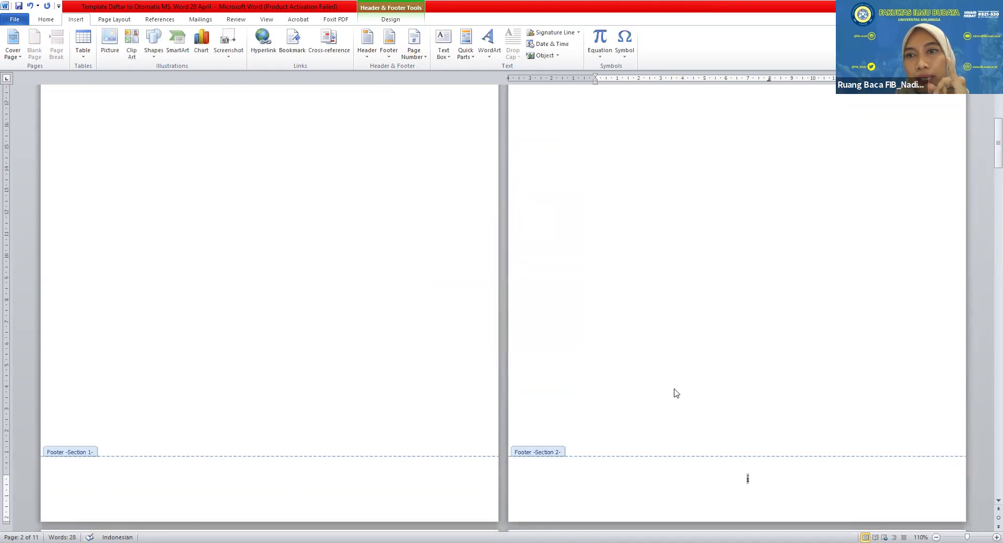
{"action": "key", "text": "Escape"}
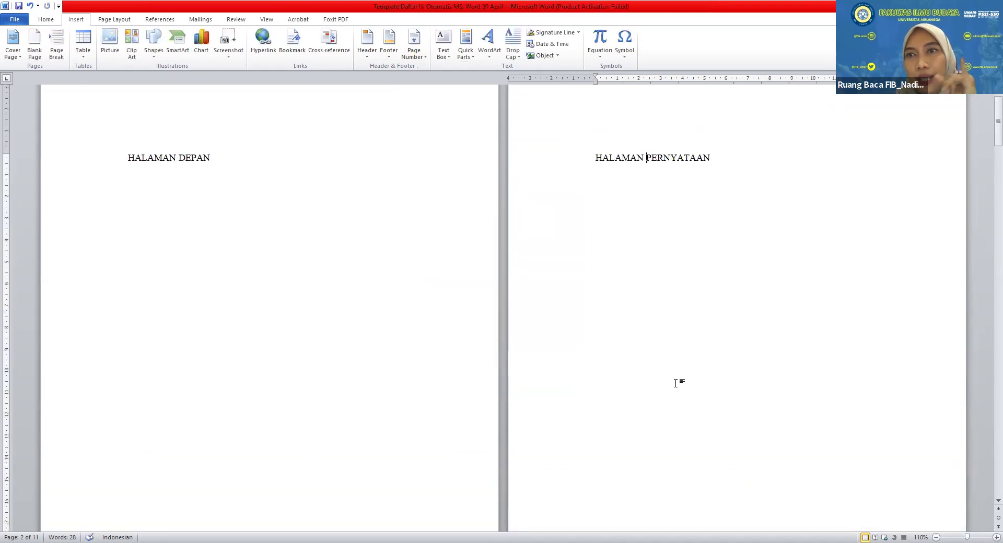
Review the page numbers at the bottom of the front-matter pages and the BAB I and BAB II chapter pages
{"action": "scroll", "coordinate": [666, 453], "scroll_direction": "down", "scroll_amount": 5}
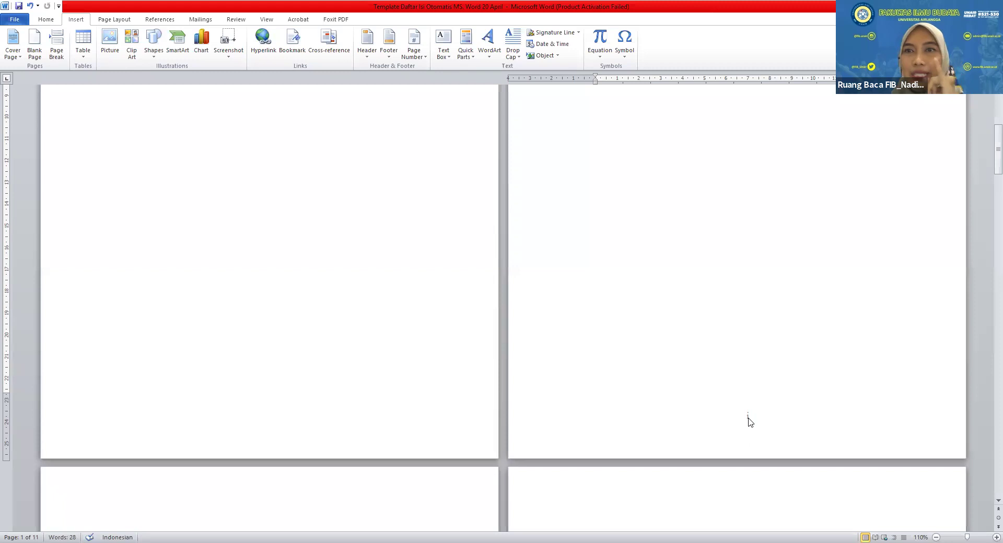
{"action": "scroll", "coordinate": [747, 420], "scroll_direction": "down", "scroll_amount": 10}
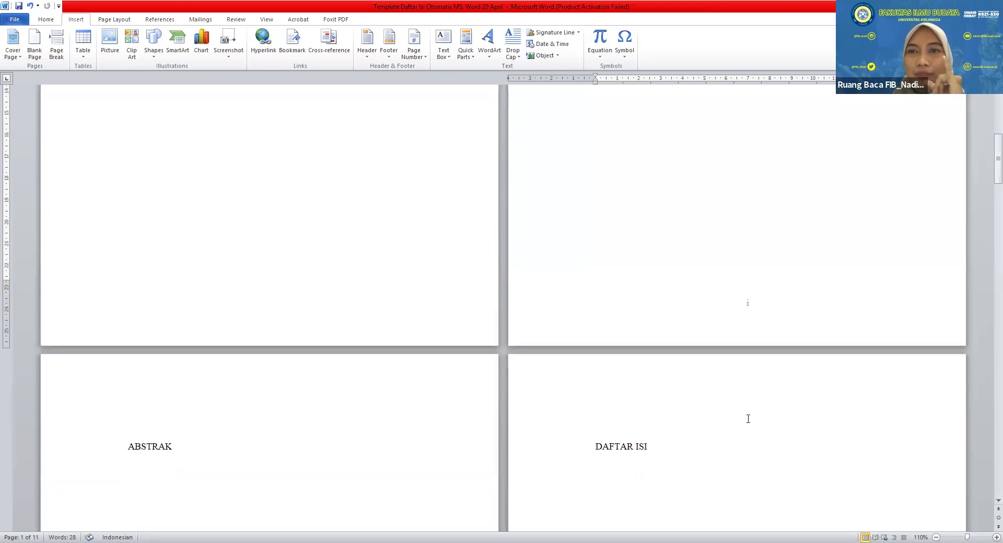
{"action": "scroll", "coordinate": [743, 418], "scroll_direction": "down", "scroll_amount": 5}
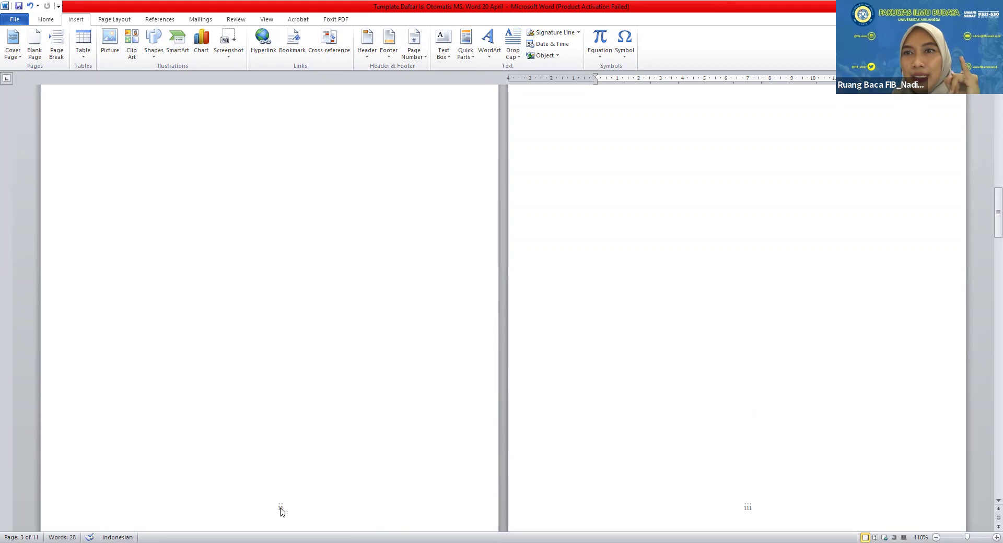
{"action": "scroll", "coordinate": [629, 512], "scroll_direction": "down", "scroll_amount": 2}
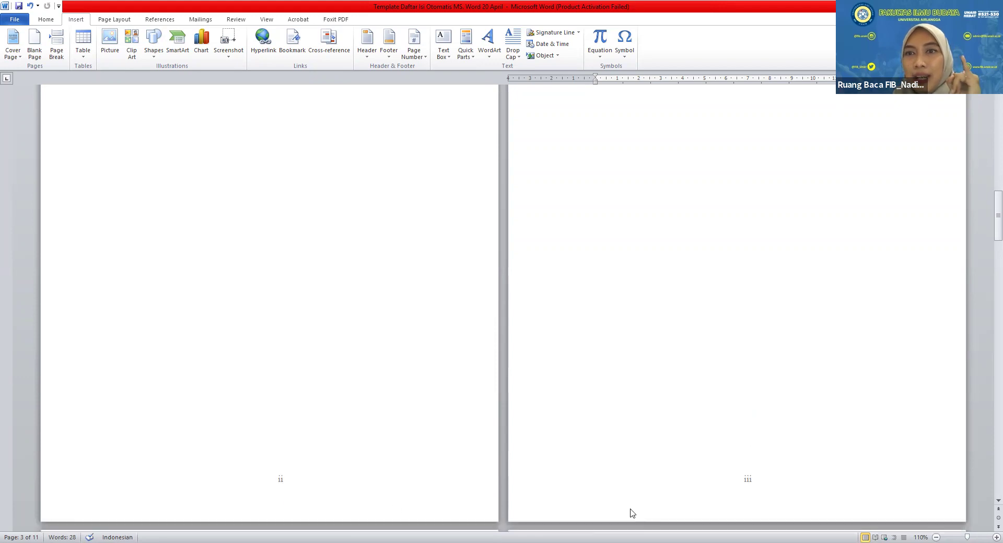
{"action": "scroll", "coordinate": [712, 434], "scroll_direction": "down", "scroll_amount": 6}
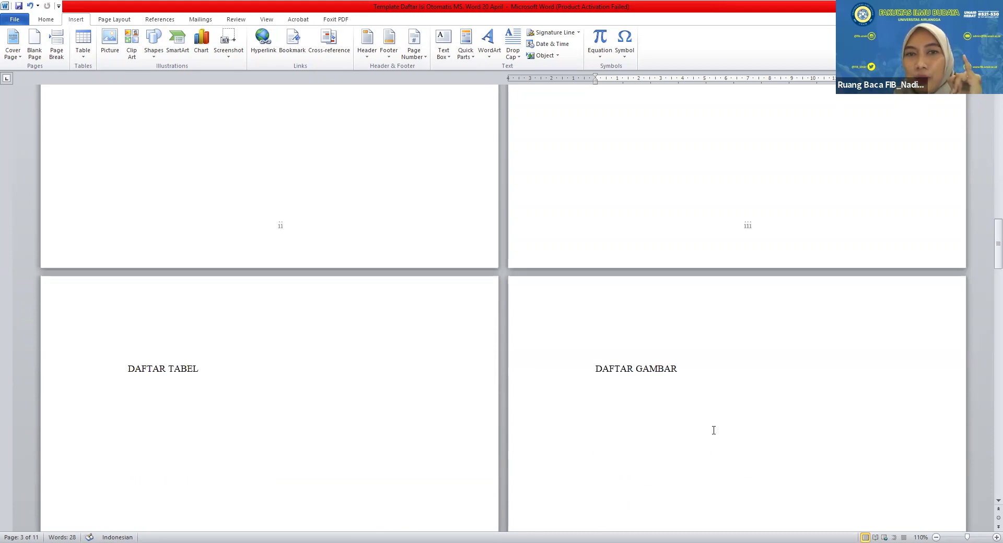
{"action": "scroll", "coordinate": [475, 483], "scroll_direction": "down", "scroll_amount": 5}
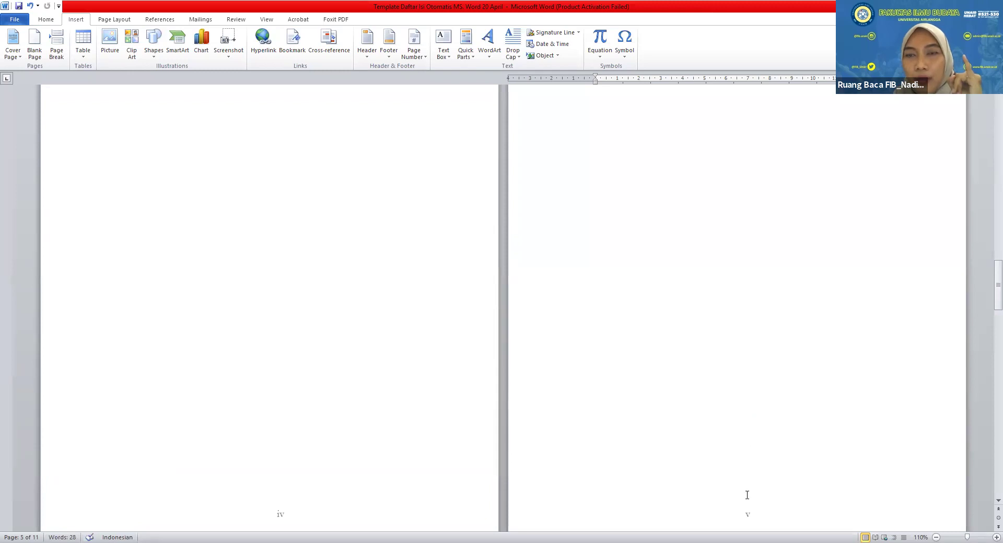
{"action": "scroll", "coordinate": [776, 505], "scroll_direction": "down", "scroll_amount": 2}
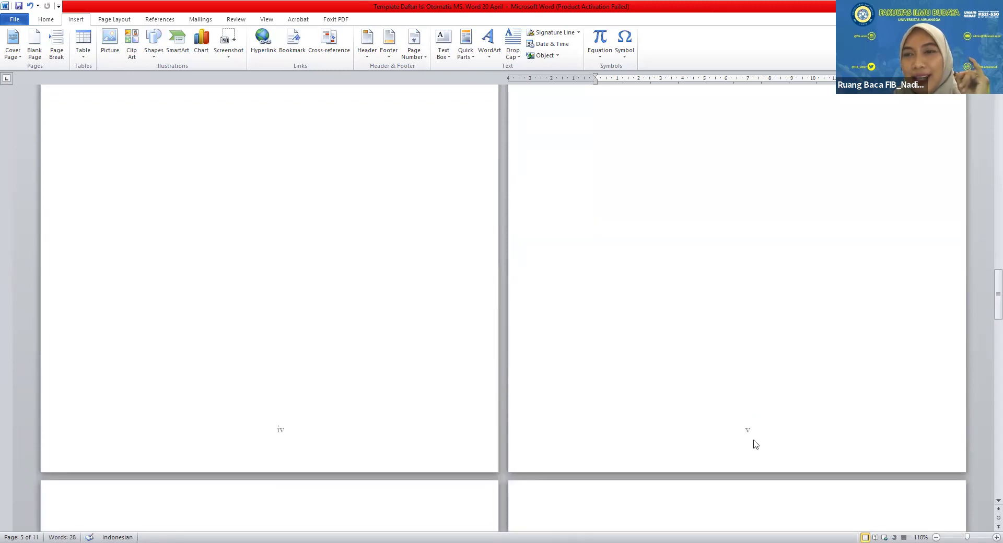
{"action": "scroll", "coordinate": [752, 445], "scroll_direction": "down", "scroll_amount": 5}
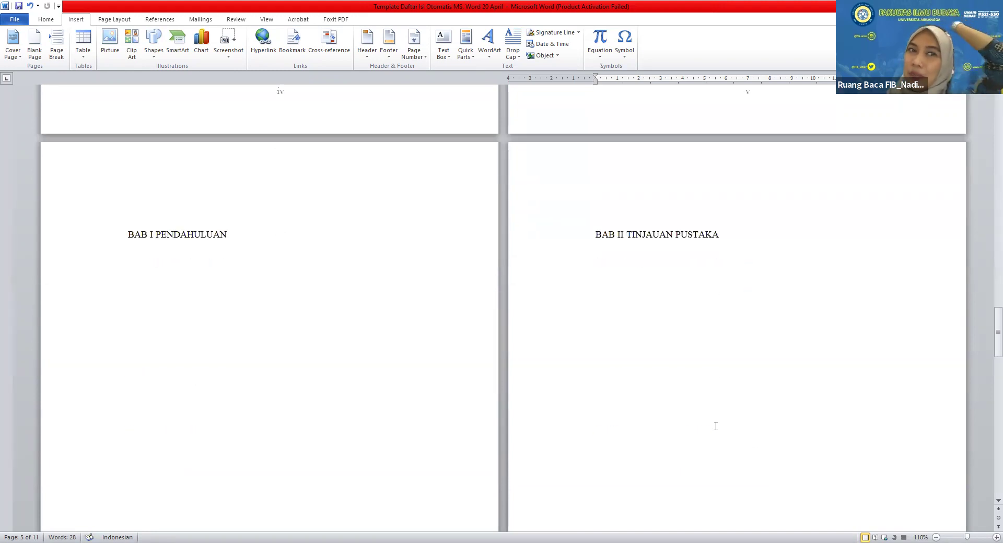
{"action": "scroll", "coordinate": [706, 422], "scroll_direction": "down", "scroll_amount": 5}
{"action": "scroll", "coordinate": [706, 422], "scroll_direction": "down", "scroll_amount": 4}
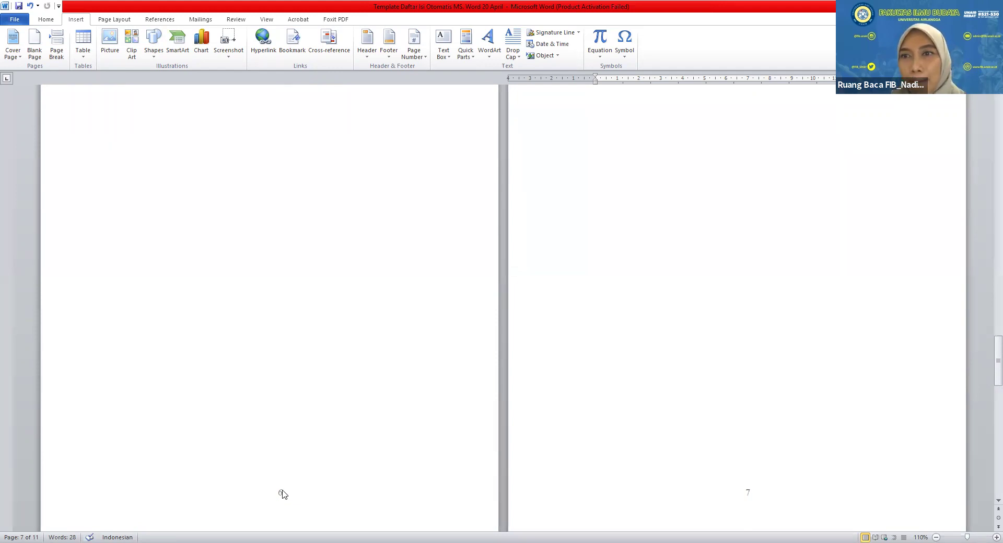
{"action": "scroll", "coordinate": [281, 491], "scroll_direction": "up", "scroll_amount": 5}
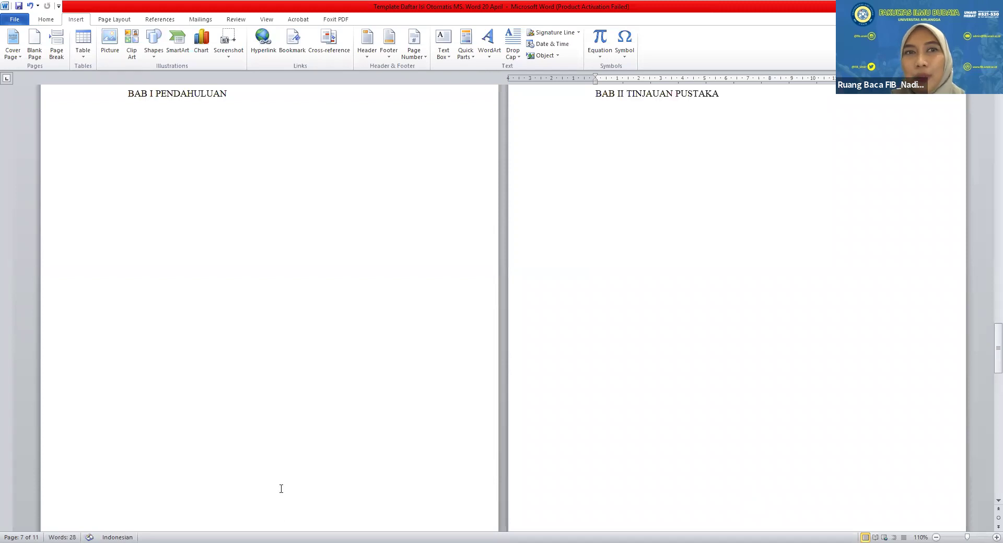
{"action": "scroll", "coordinate": [287, 447], "scroll_direction": "down", "scroll_amount": 5}
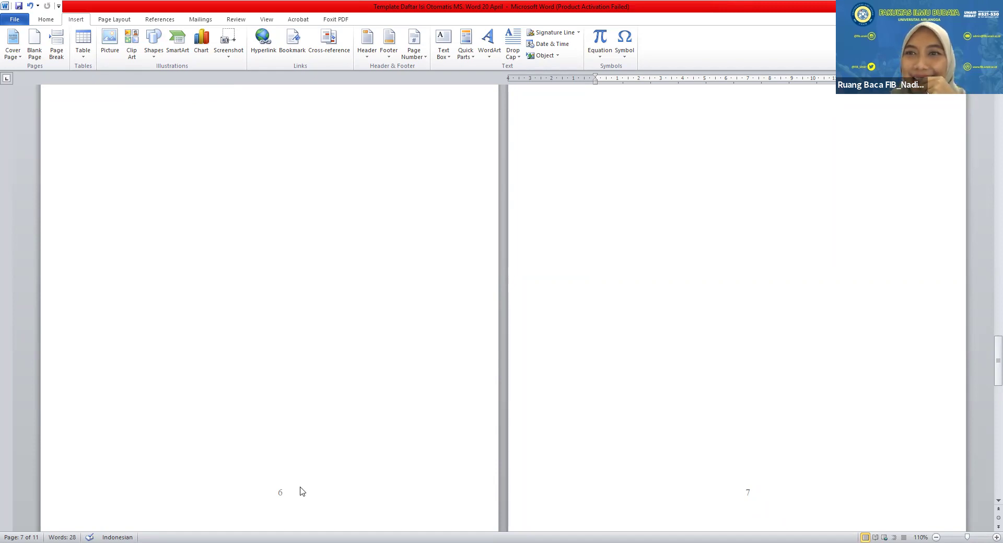
{"action": "scroll", "coordinate": [303, 481], "scroll_direction": "down", "scroll_amount": 8}
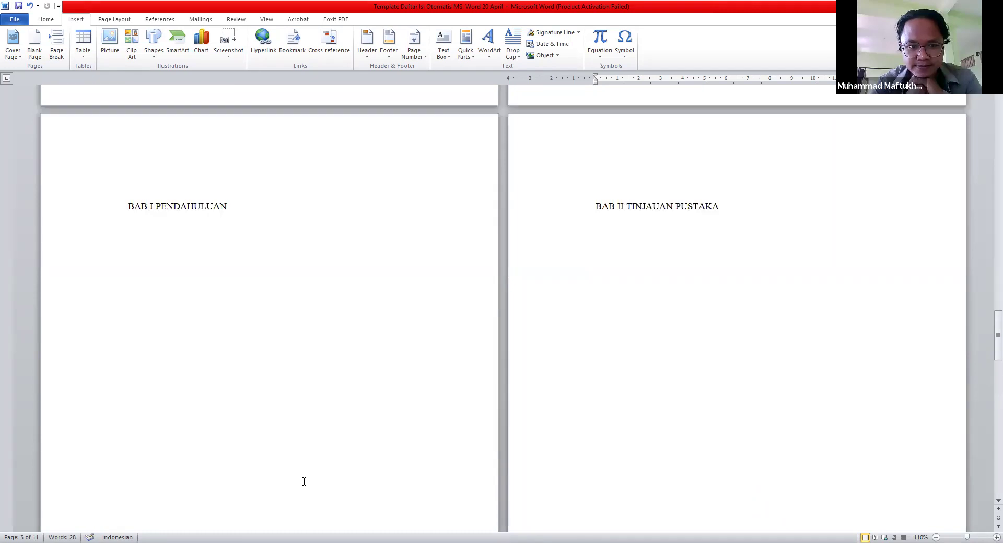
{"action": "scroll", "coordinate": [304, 481], "scroll_direction": "up", "scroll_amount": 3}
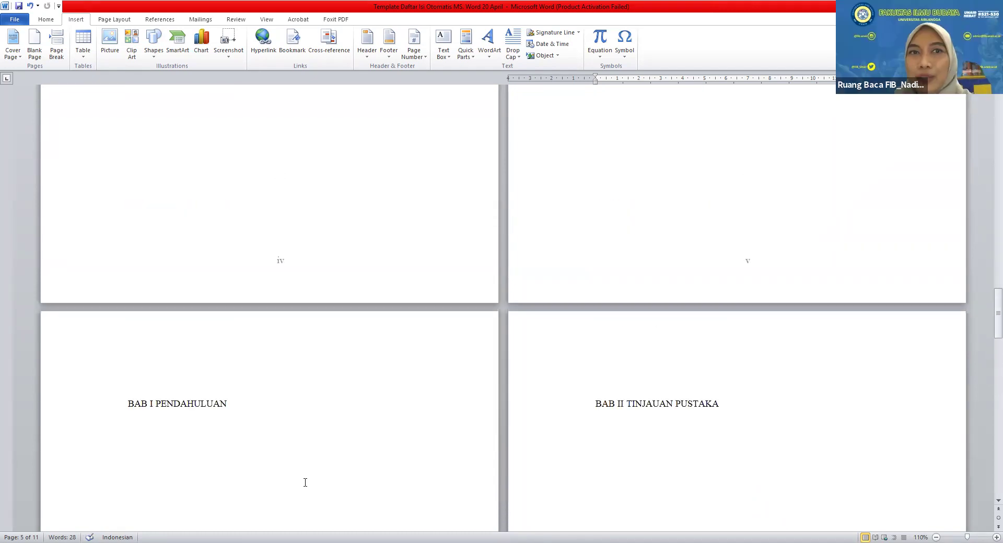
{"action": "scroll", "coordinate": [305, 482], "scroll_direction": "up", "scroll_amount": 10}
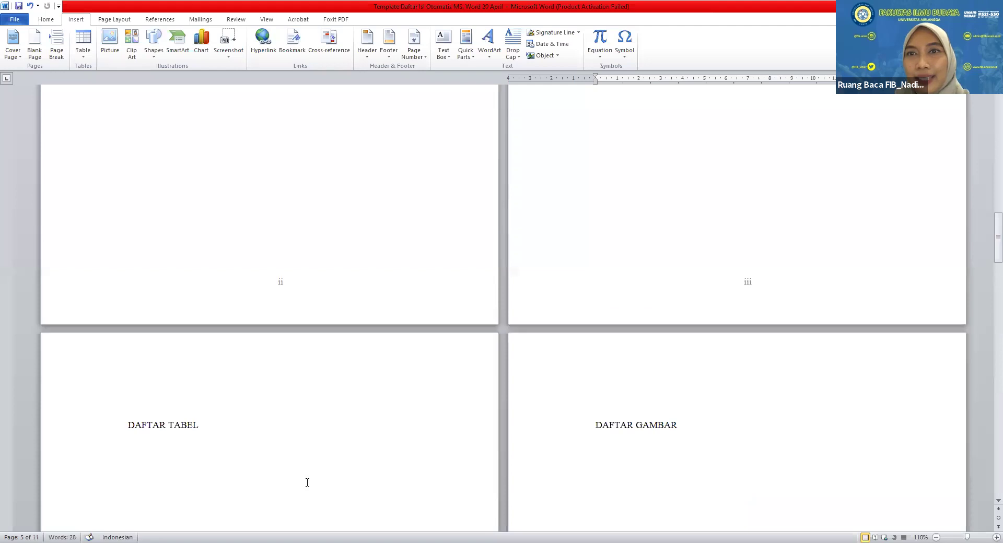
{"action": "scroll", "coordinate": [307, 483], "scroll_direction": "up", "scroll_amount": 2}
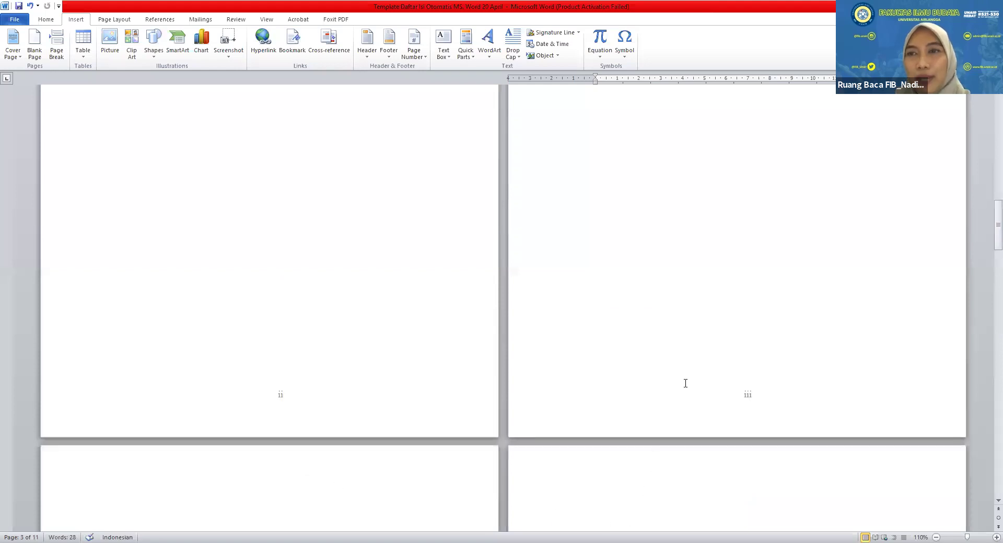
{"action": "scroll", "coordinate": [691, 371], "scroll_direction": "up", "scroll_amount": 20}
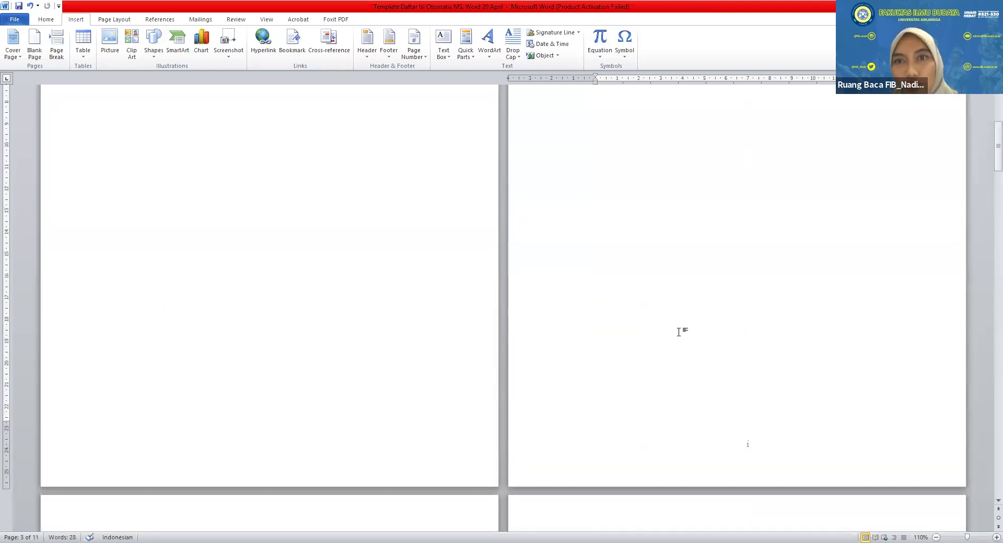
Undo the last change and open the Section 2 footer to view the bottom-of-page number designs
{"action": "key", "text": "ctrl+z"}
{"action": "scroll", "coordinate": [661, 286], "scroll_direction": "down", "scroll_amount": 6}
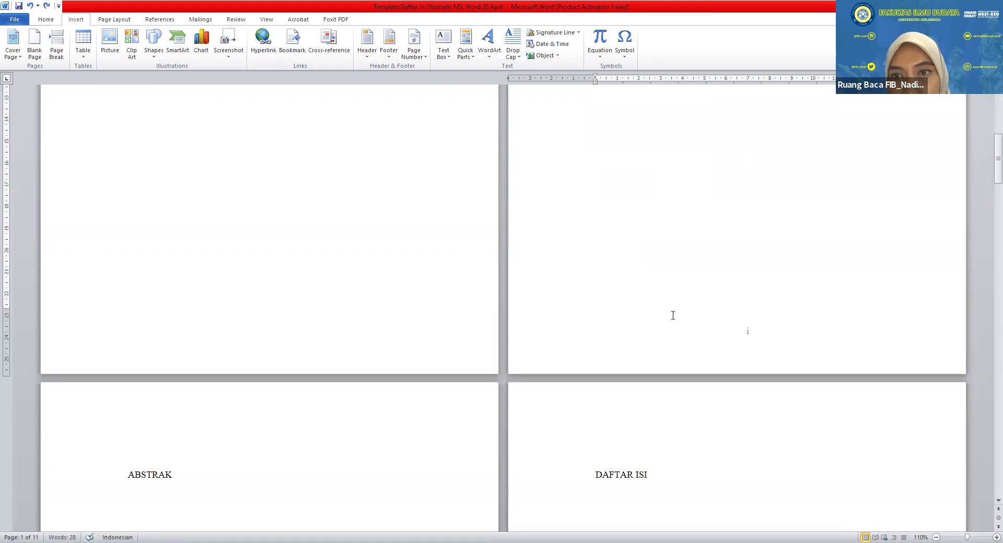
{"action": "double_click", "coordinate": [680, 344]}
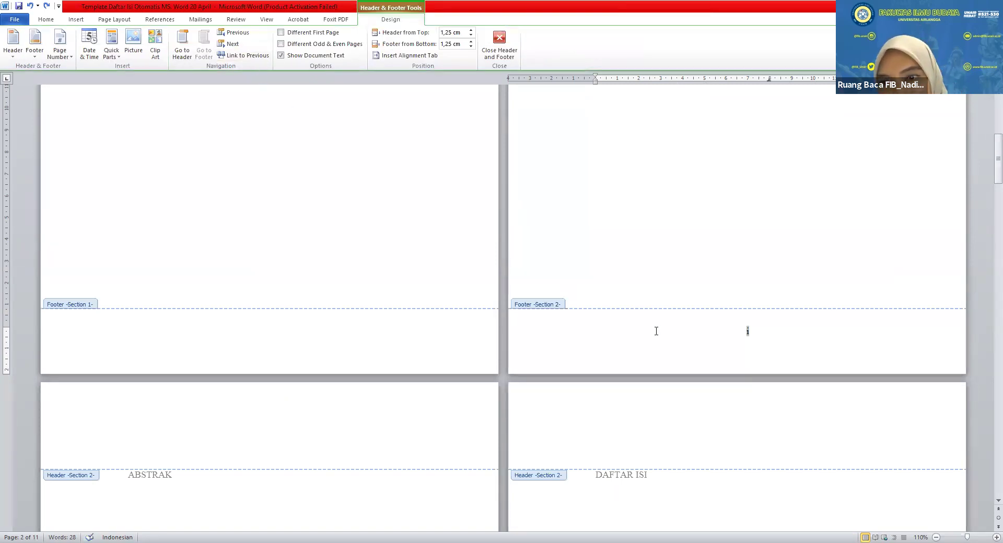
{"action": "left_click", "coordinate": [73, 21]}
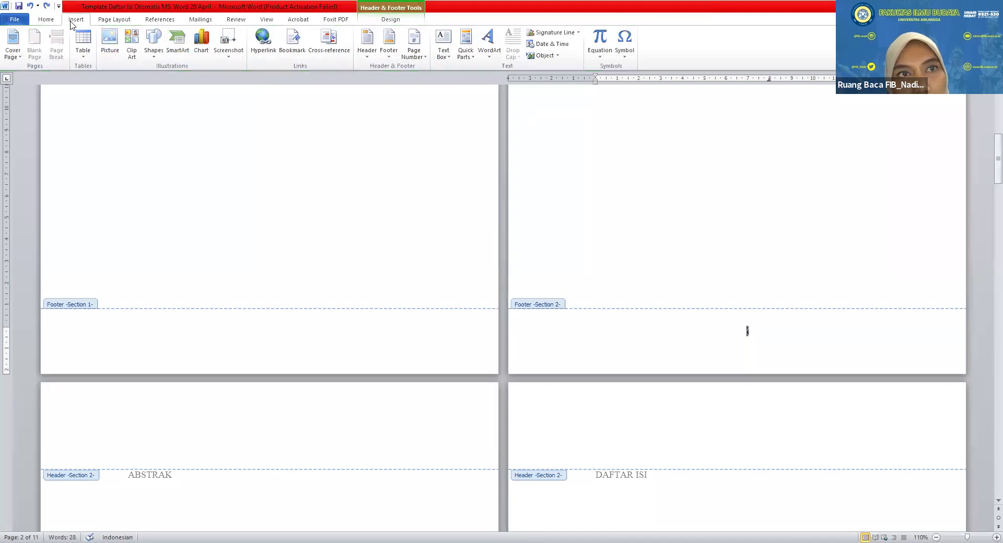
{"action": "left_click", "coordinate": [422, 62]}
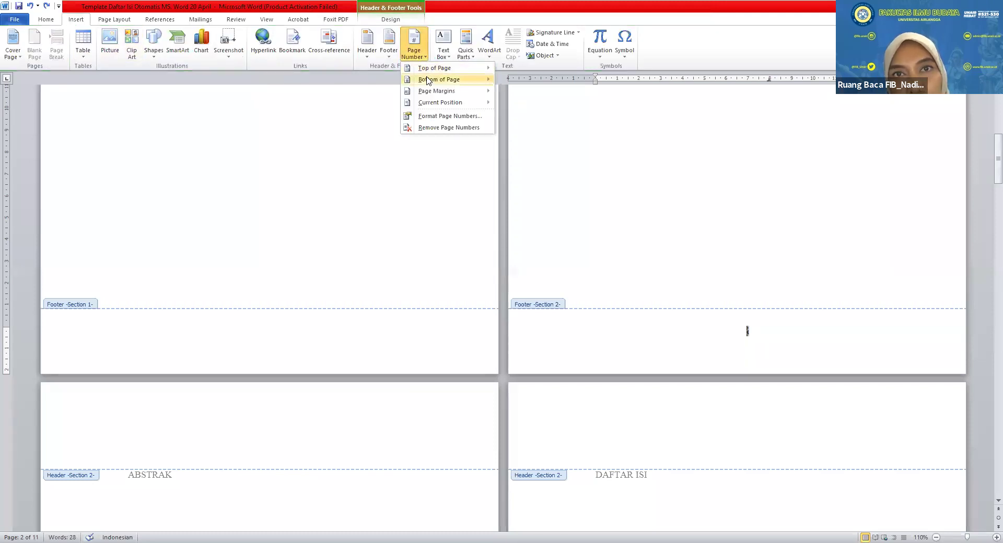
{"action": "mouse_move", "coordinate": [427, 80]}
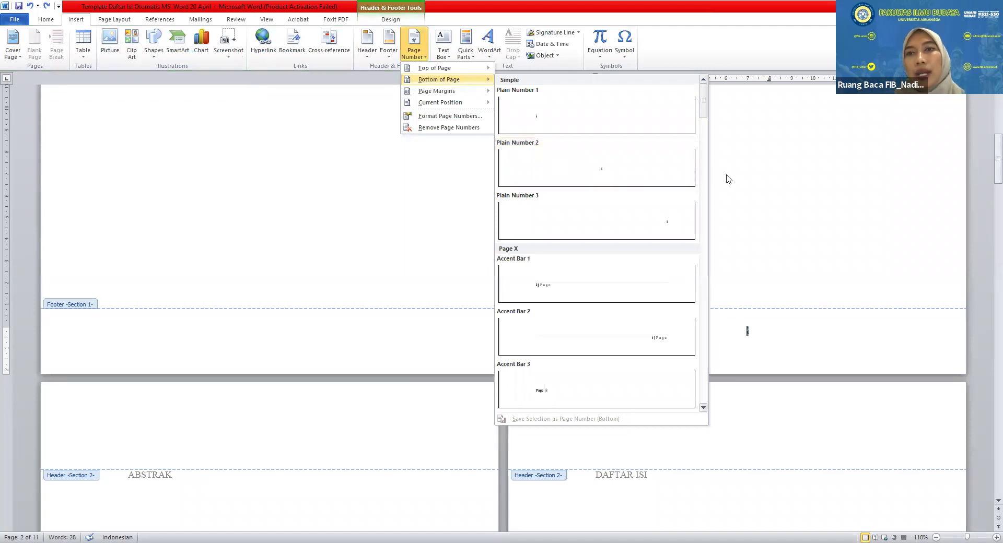
{"action": "left_click", "coordinate": [738, 241]}
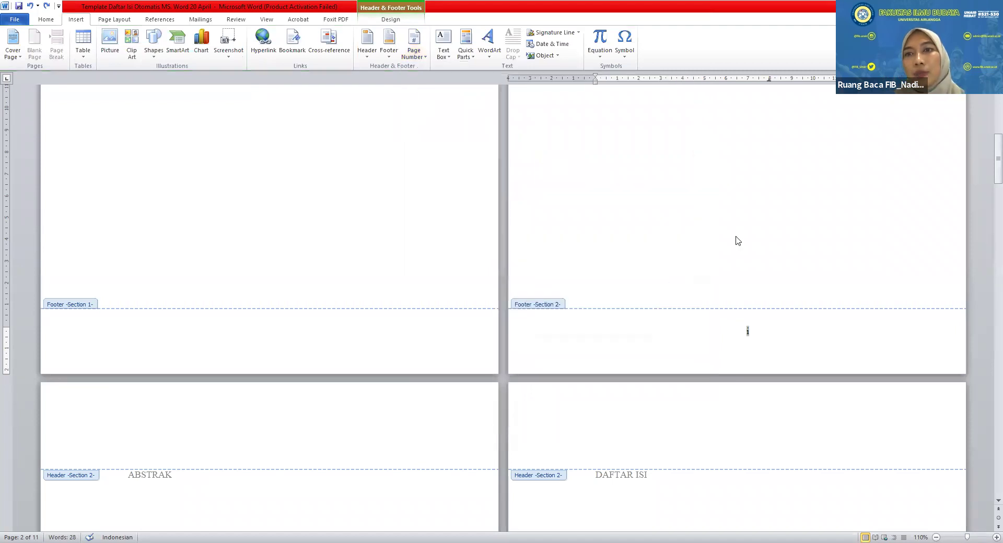
Set the Section 2 page number format to i, ii, iii, starting at i
{"action": "left_click", "coordinate": [756, 332]}
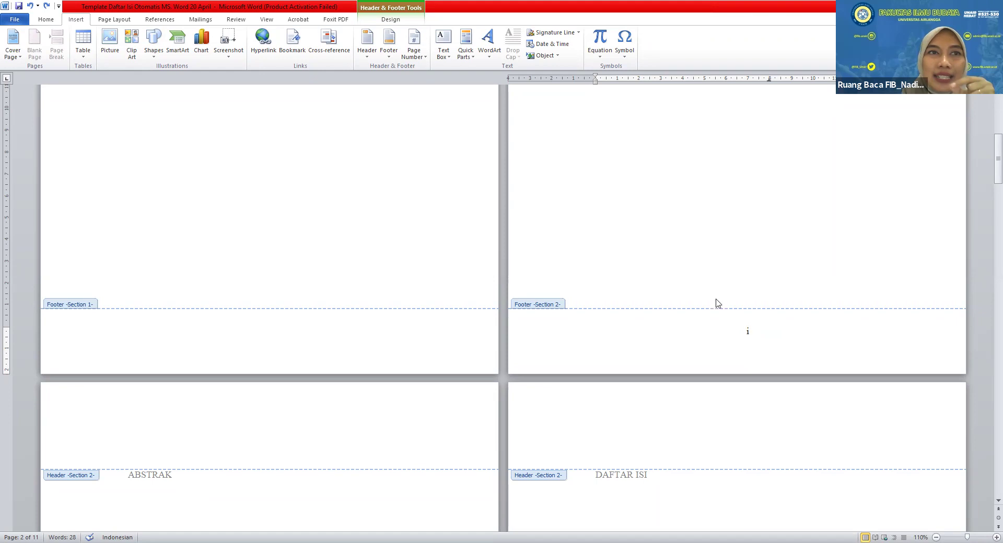
{"action": "left_click", "coordinate": [415, 57]}
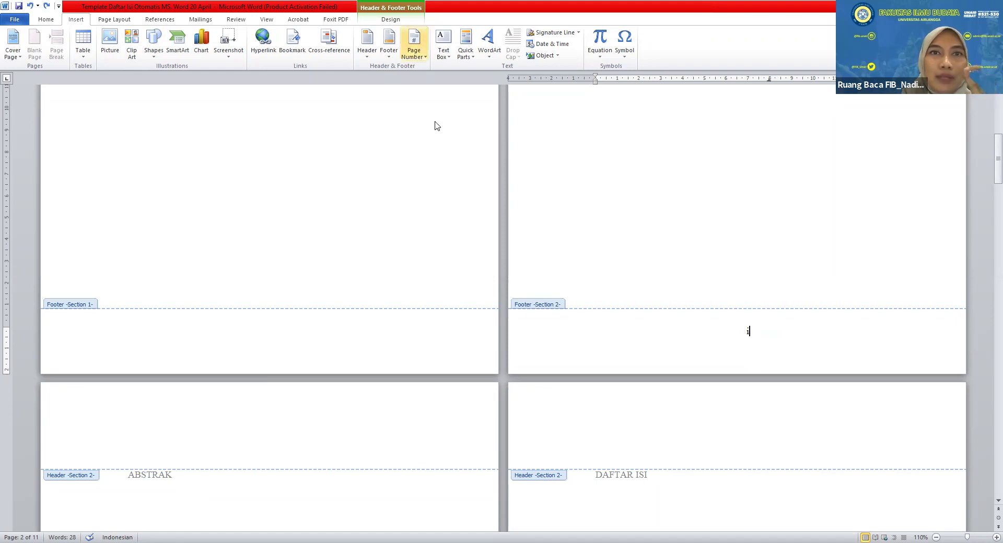
{"action": "left_click", "coordinate": [437, 116]}
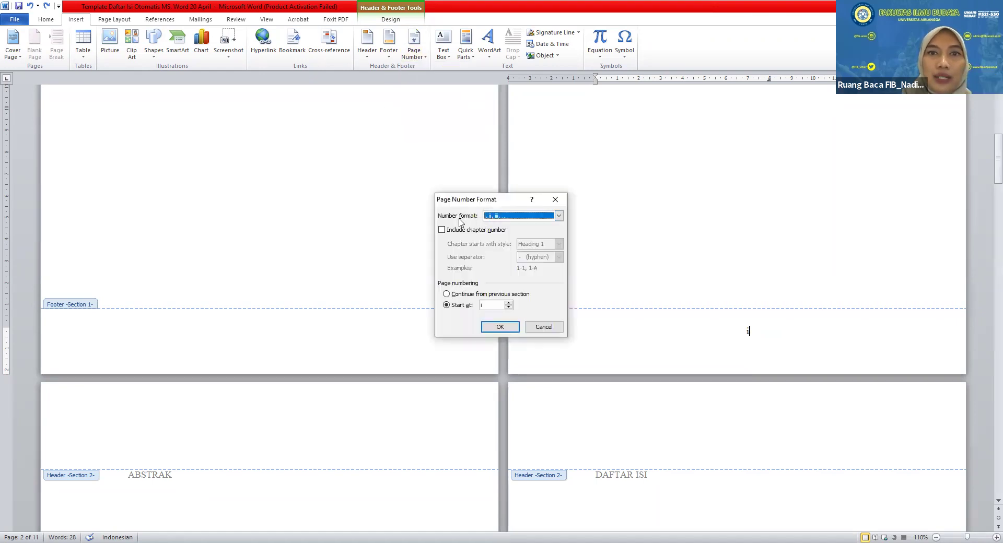
{"action": "left_click", "coordinate": [558, 215]}
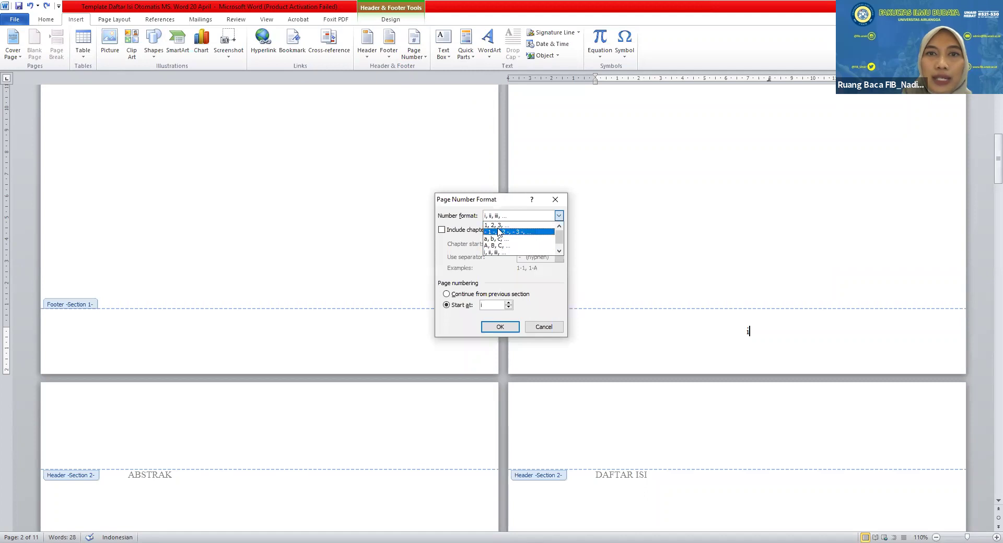
{"action": "left_click", "coordinate": [496, 225]}
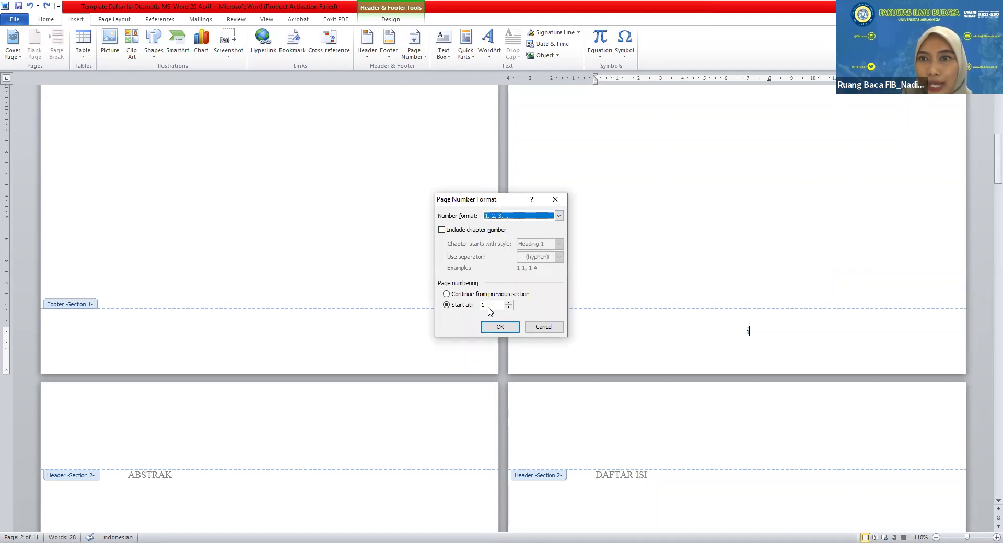
{"action": "left_click", "coordinate": [505, 217]}
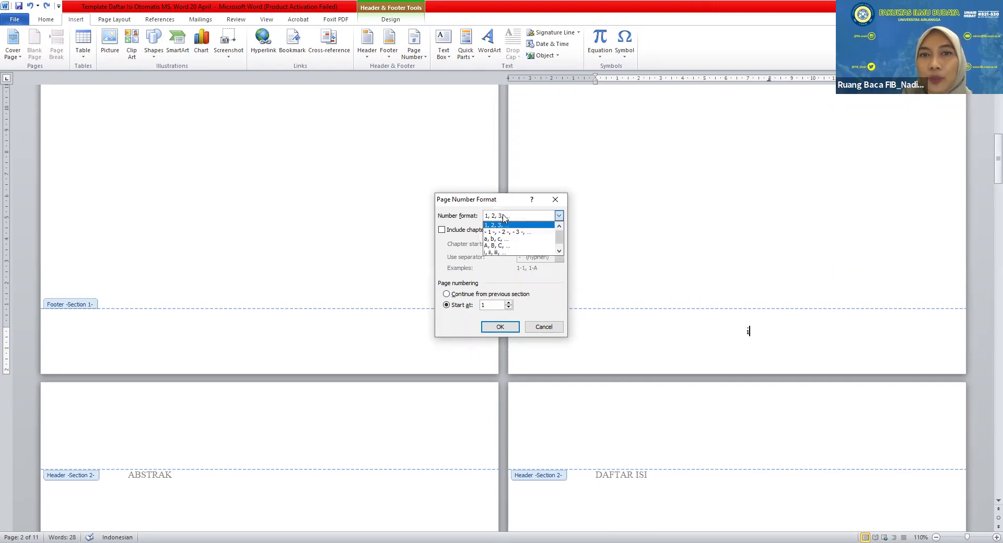
{"action": "left_click", "coordinate": [501, 253]}
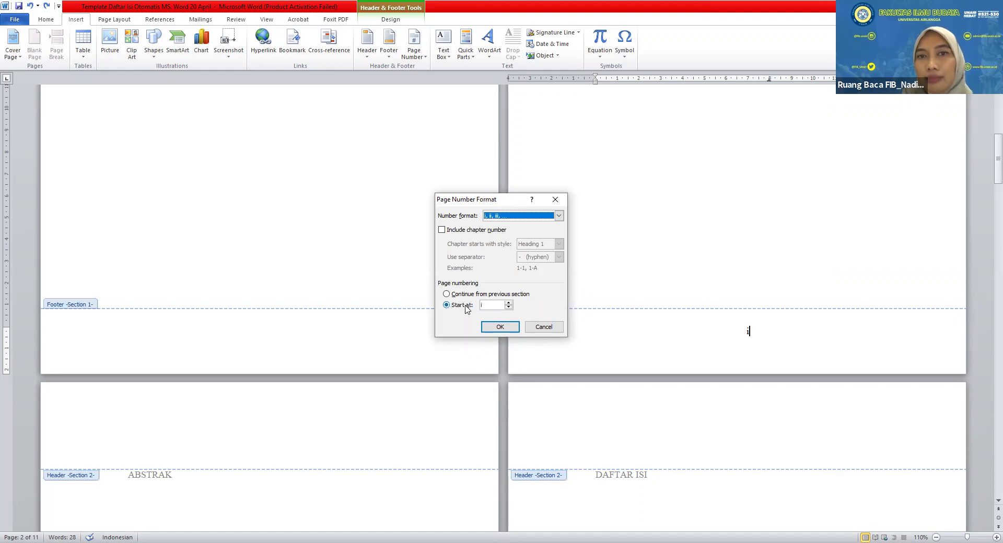
{"action": "left_click", "coordinate": [486, 305]}
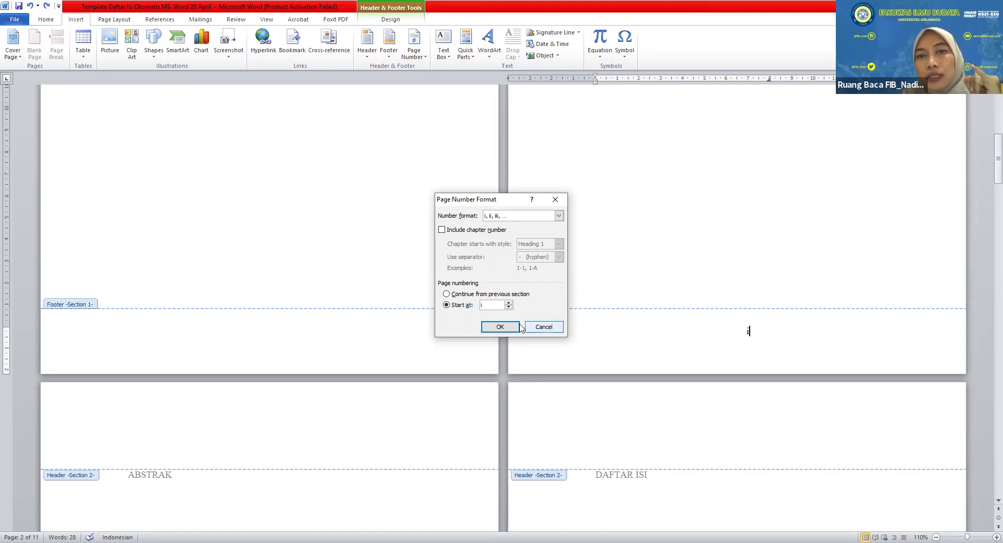
{"action": "left_click", "coordinate": [499, 327]}
Check the Section 2 footer page numbers from HALAMAN PERNYATAAN up to the pages before BAB I, and close the footer
{"action": "scroll", "coordinate": [643, 340], "scroll_direction": "down", "scroll_amount": 6}
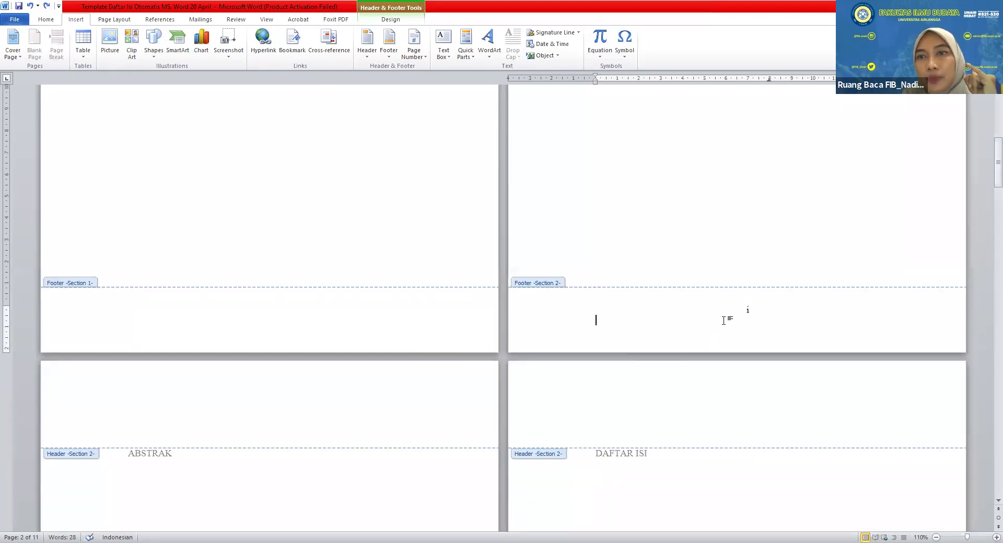
{"action": "scroll", "coordinate": [725, 321], "scroll_direction": "down", "scroll_amount": 6}
{"action": "scroll", "coordinate": [725, 324], "scroll_direction": "down", "scroll_amount": 5}
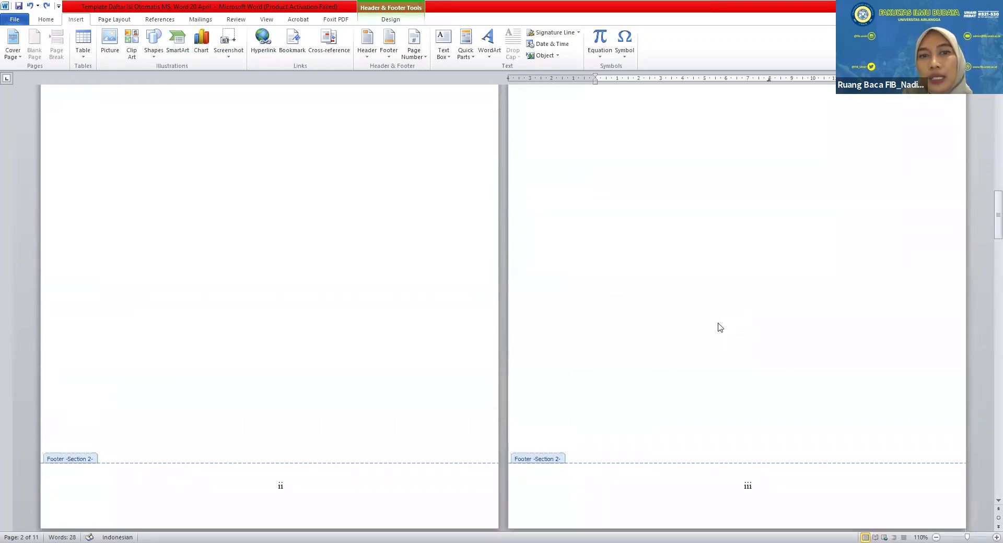
{"action": "scroll", "coordinate": [720, 328], "scroll_direction": "down", "scroll_amount": 8}
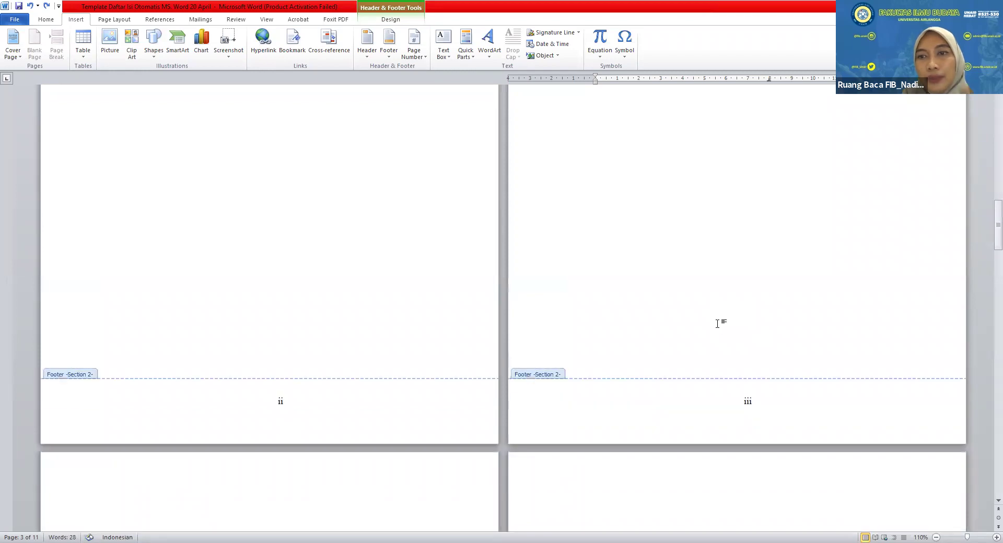
{"action": "scroll", "coordinate": [718, 328], "scroll_direction": "down", "scroll_amount": 7}
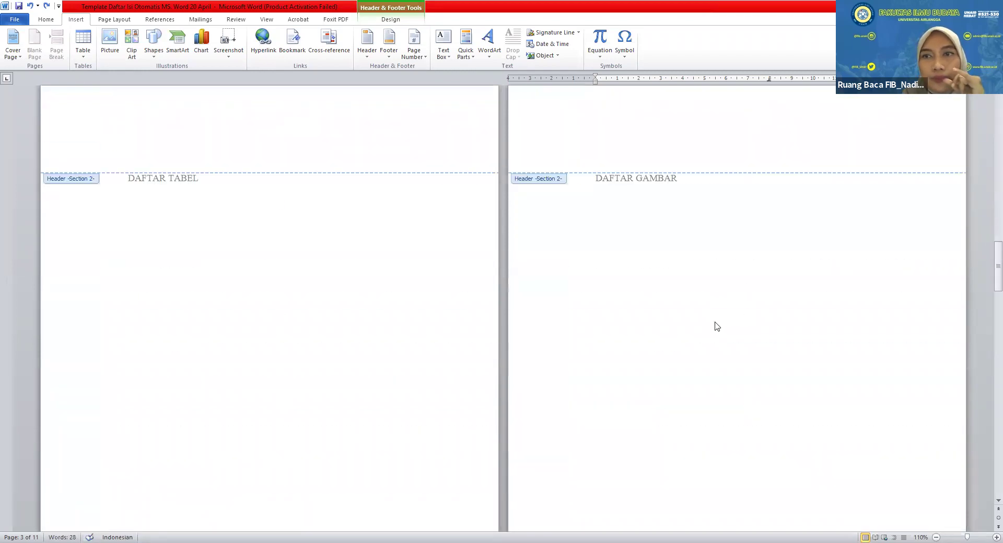
{"action": "scroll", "coordinate": [714, 323], "scroll_direction": "up", "scroll_amount": 5}
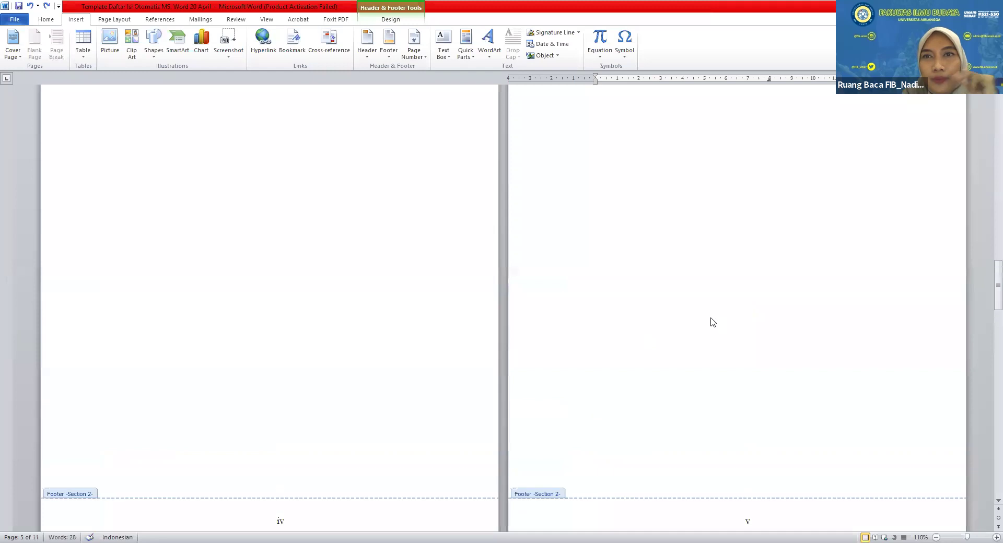
{"action": "scroll", "coordinate": [710, 323], "scroll_direction": "down", "scroll_amount": 6}
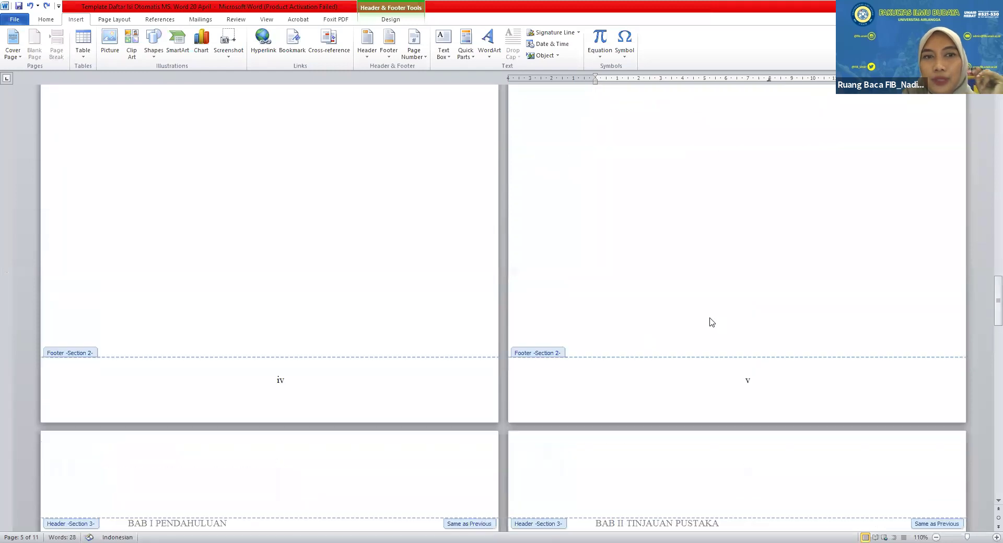
{"action": "left_click", "coordinate": [758, 385]}
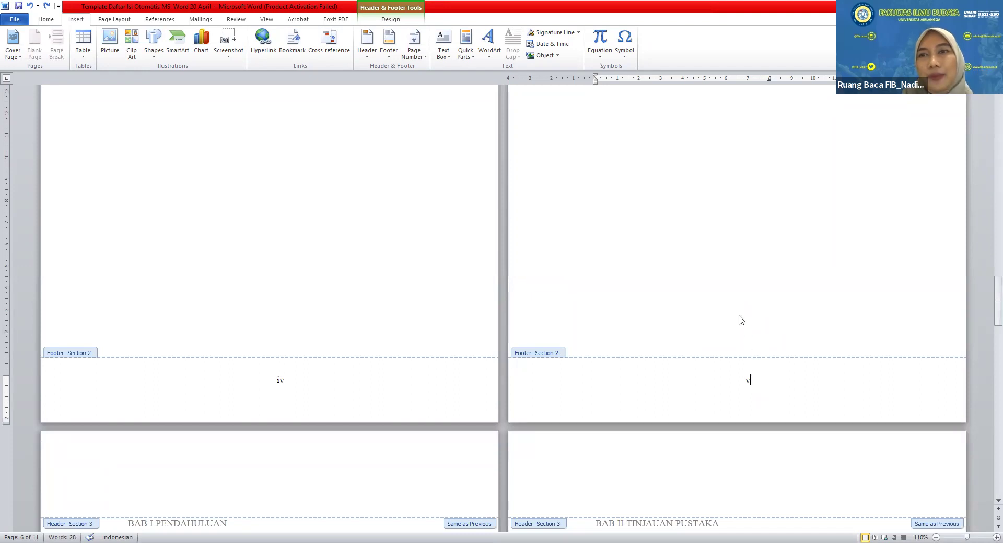
{"action": "double_click", "coordinate": [723, 253]}
{"action": "left_click", "coordinate": [724, 191]}
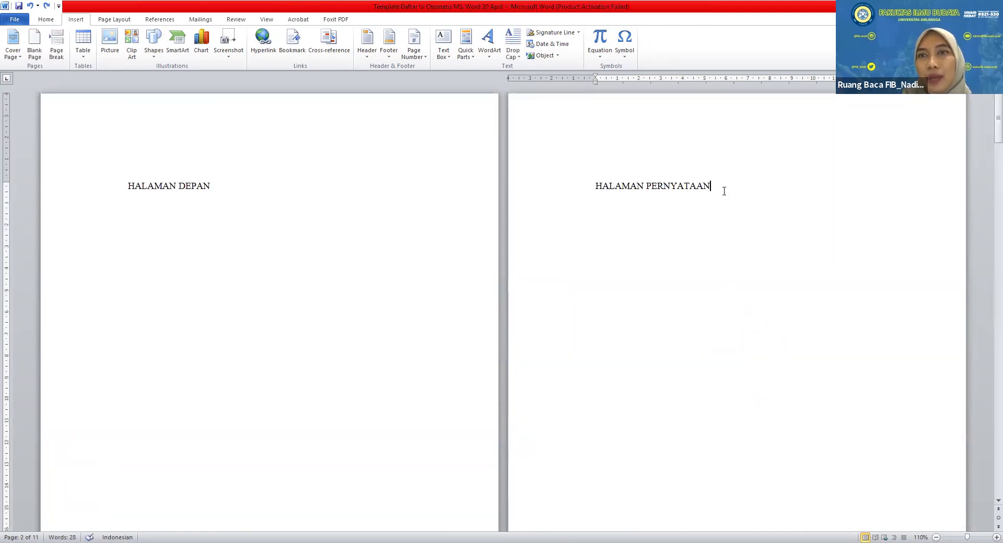
Insert a page break after the ABSTRAK heading and title the new page HALAMAN PERSEMBAHAN
{"action": "scroll", "coordinate": [693, 316], "scroll_direction": "down", "scroll_amount": 5}
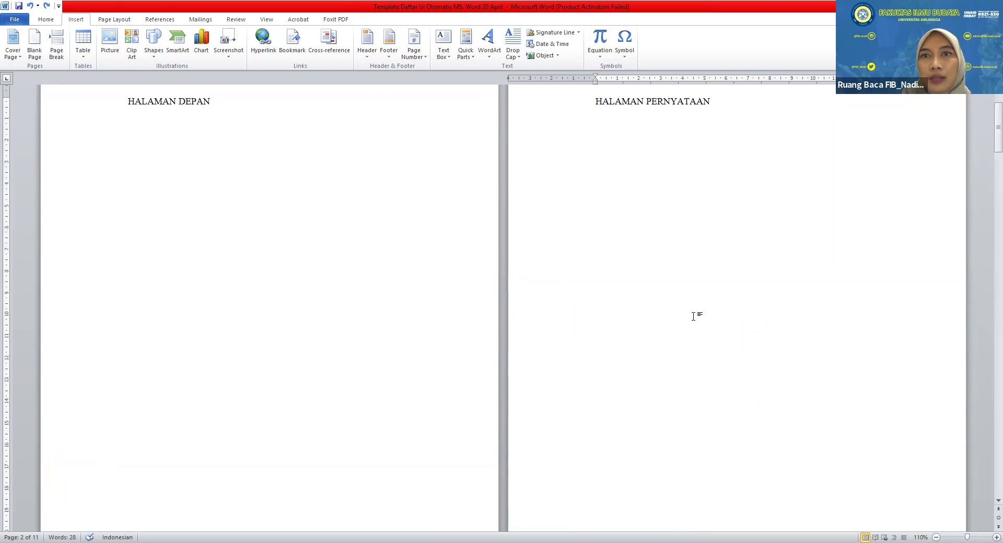
{"action": "scroll", "coordinate": [694, 316], "scroll_direction": "down", "scroll_amount": 3}
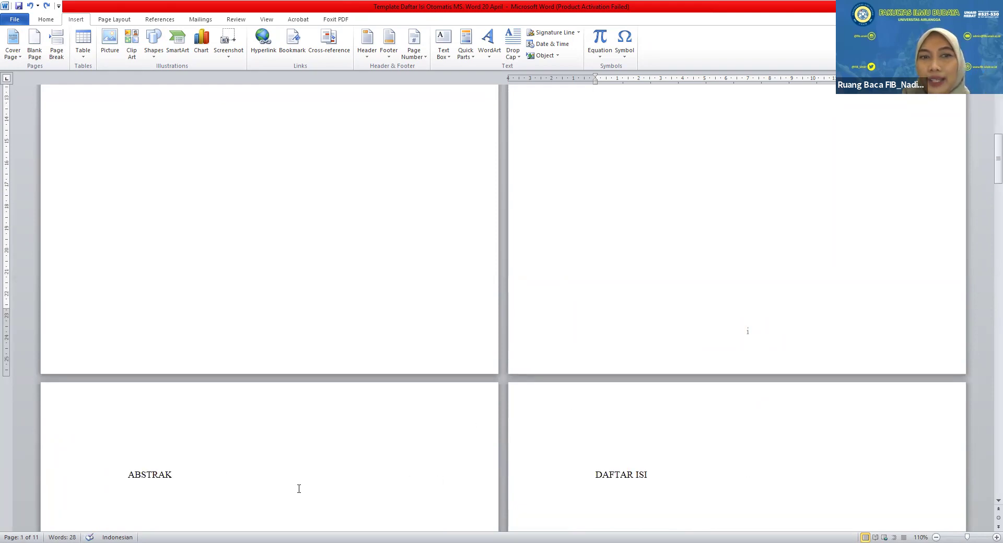
{"action": "scroll", "coordinate": [228, 458], "scroll_direction": "down", "scroll_amount": 2}
{"action": "left_click", "coordinate": [177, 420]}
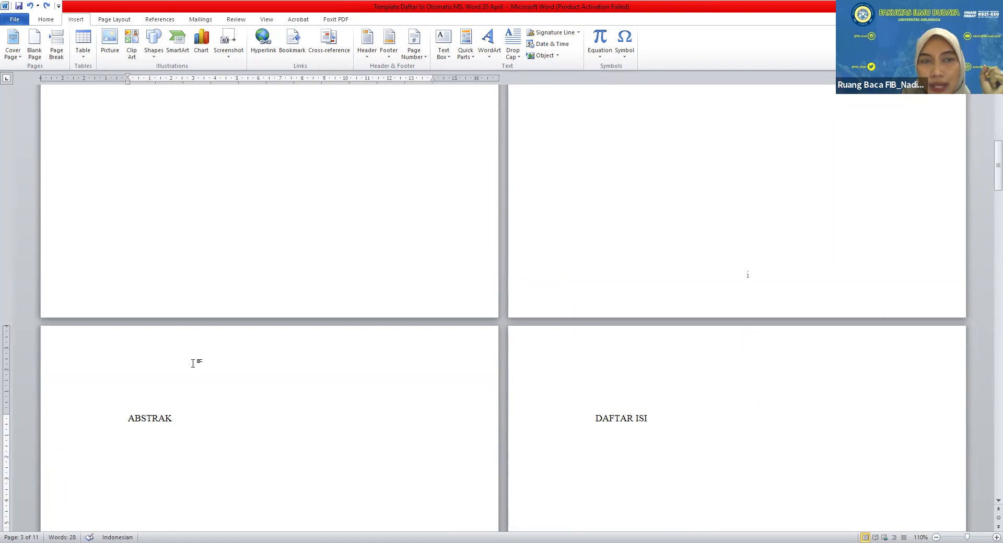
{"action": "left_click", "coordinate": [99, 19]}
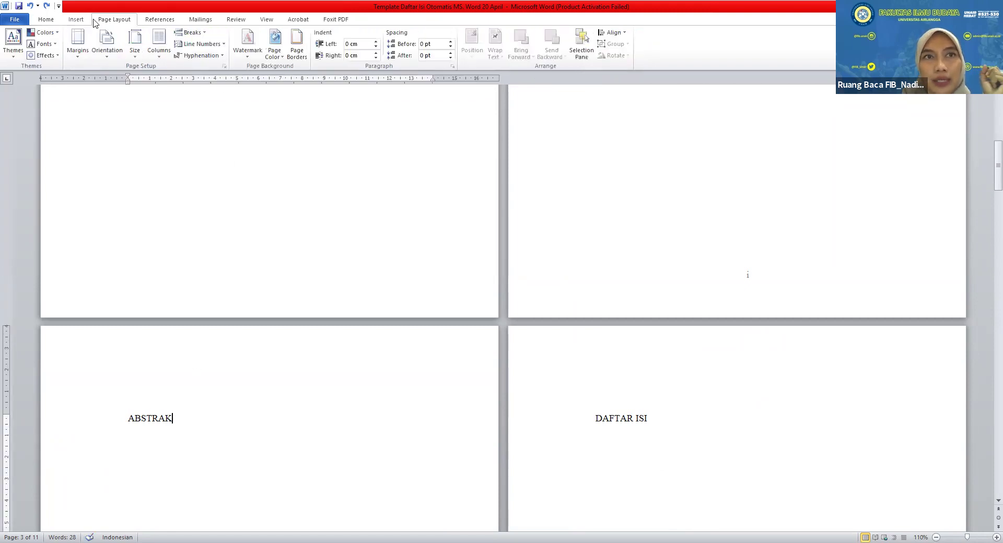
{"action": "left_click", "coordinate": [189, 34]}
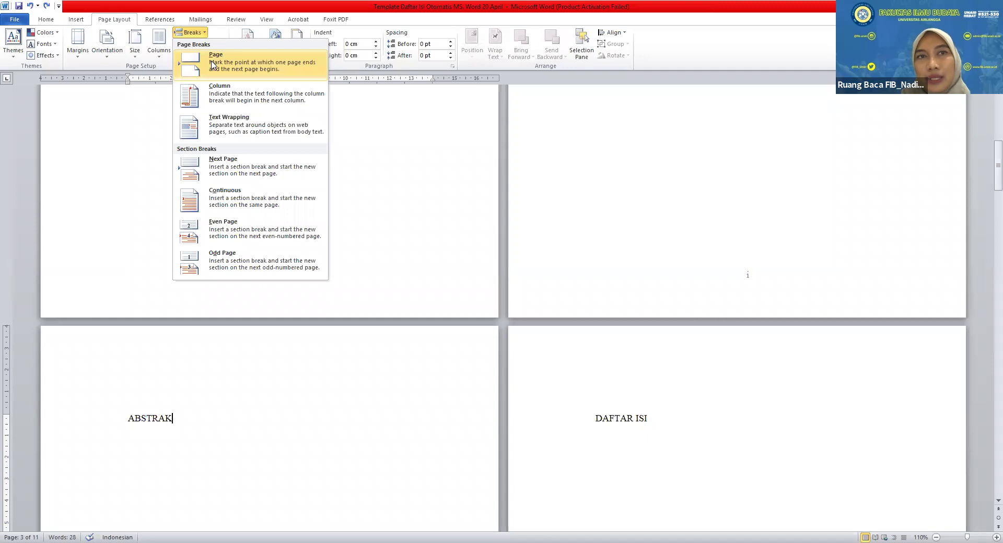
{"action": "left_click", "coordinate": [212, 64]}
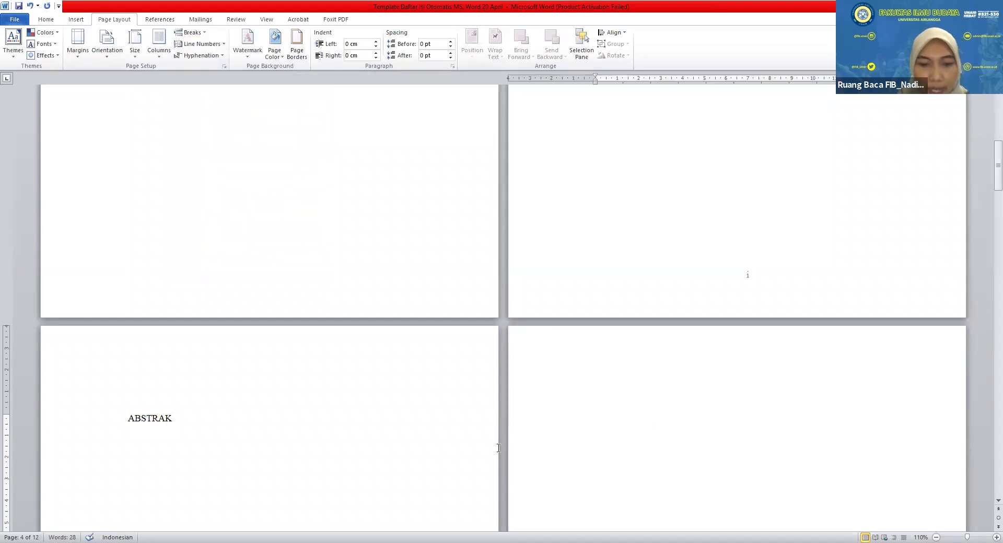
{"action": "type", "text": "HALAMAN "}
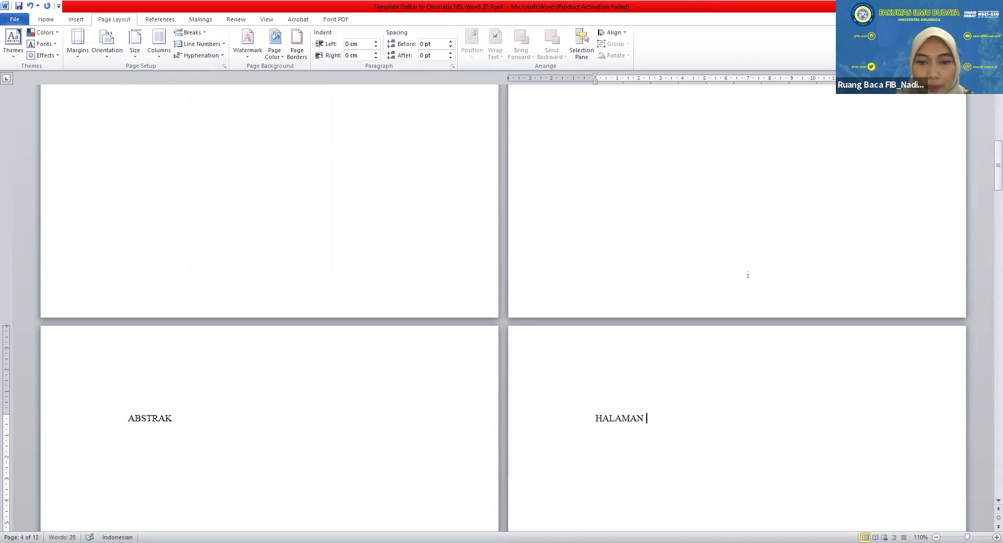
{"action": "type", "text": "PERSEMBAHAN"}
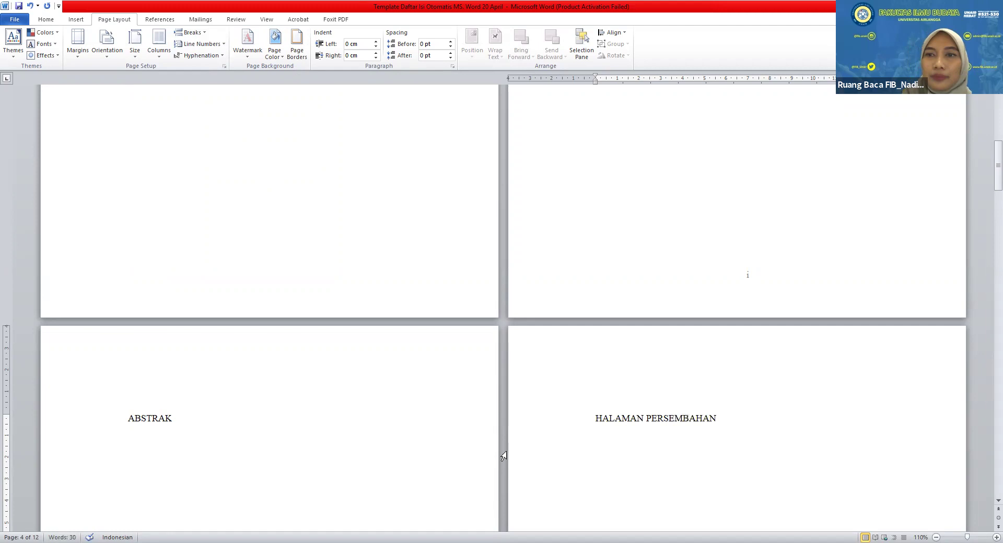
Review the page numbers from the ABSTRAK and HALAMAN PERSEMBAHAN pages through DAFTAR GAMBAR and BAB I PENDAHULUAN
{"action": "scroll", "coordinate": [504, 459], "scroll_direction": "down", "scroll_amount": 10}
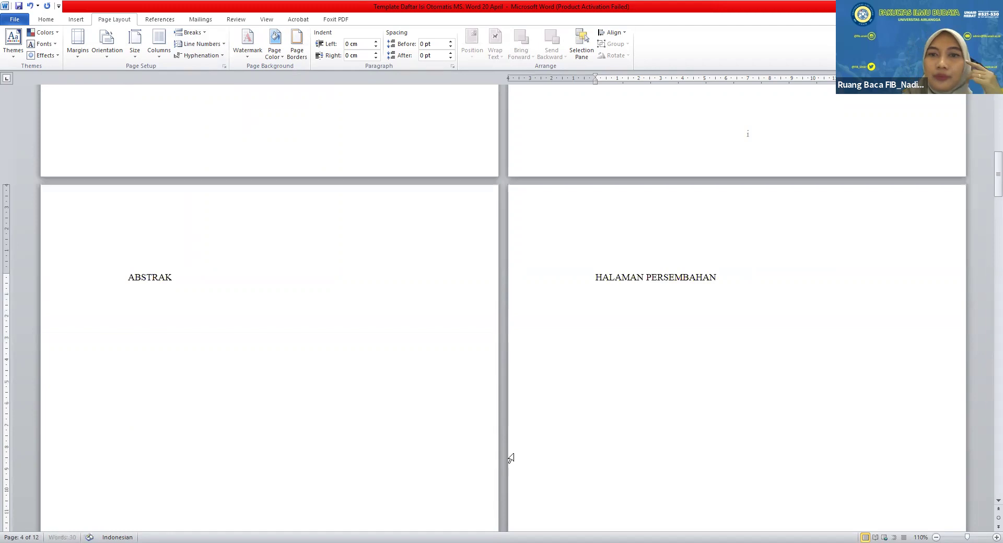
{"action": "left_click", "coordinate": [750, 455]}
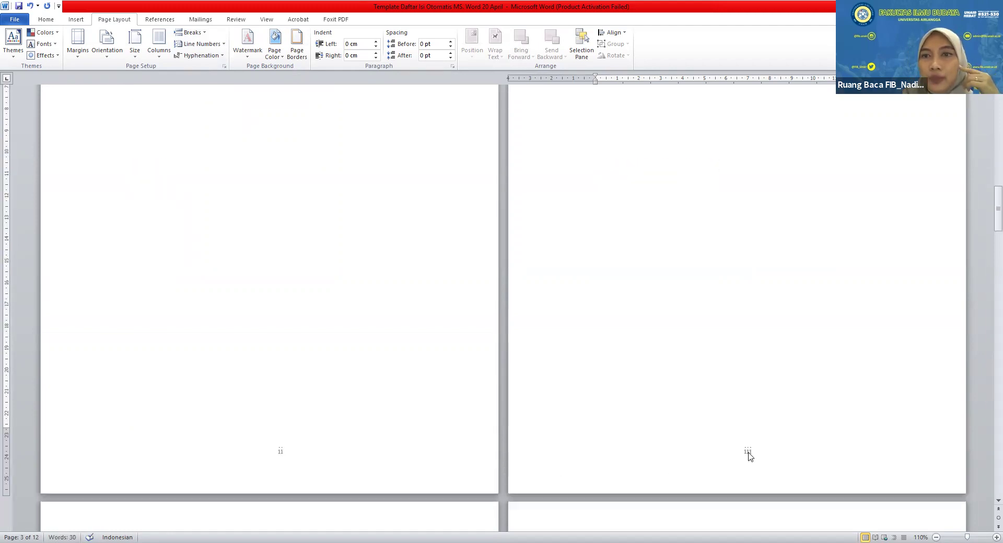
{"action": "scroll", "coordinate": [749, 455], "scroll_direction": "down", "scroll_amount": 12}
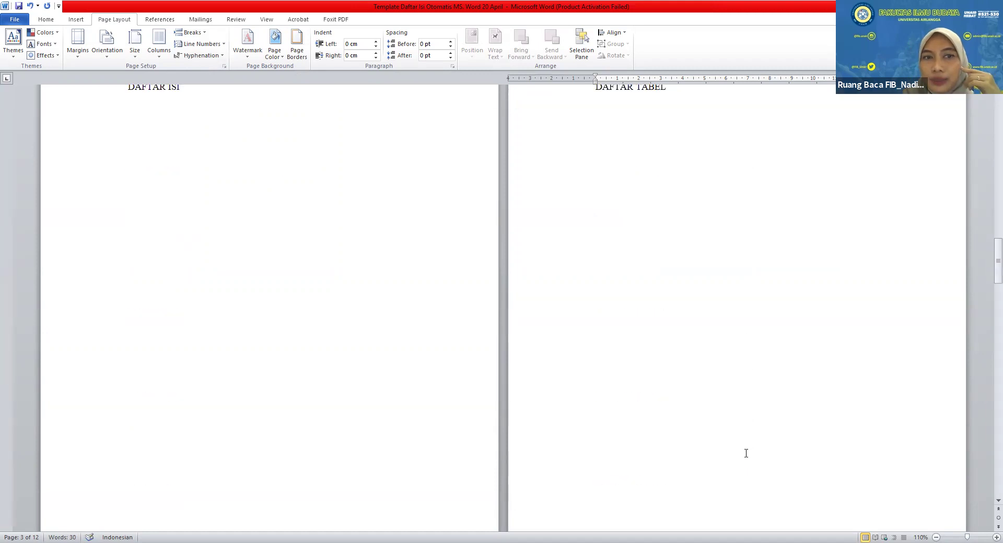
{"action": "scroll", "coordinate": [373, 491], "scroll_direction": "down", "scroll_amount": 2}
{"action": "scroll", "coordinate": [748, 460], "scroll_direction": "up", "scroll_amount": 8}
{"action": "scroll", "coordinate": [749, 461], "scroll_direction": "down", "scroll_amount": 9}
{"action": "scroll", "coordinate": [749, 462], "scroll_direction": "down", "scroll_amount": 20}
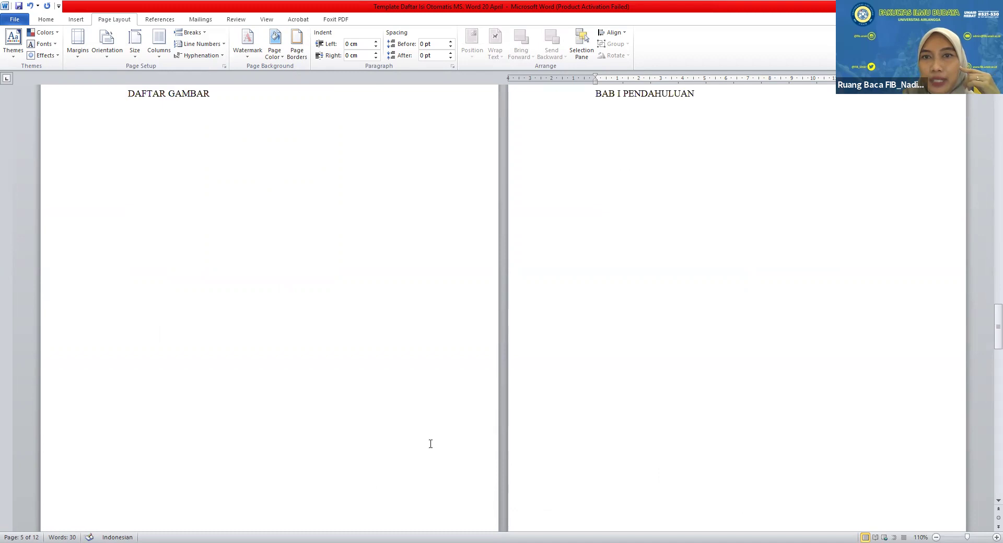
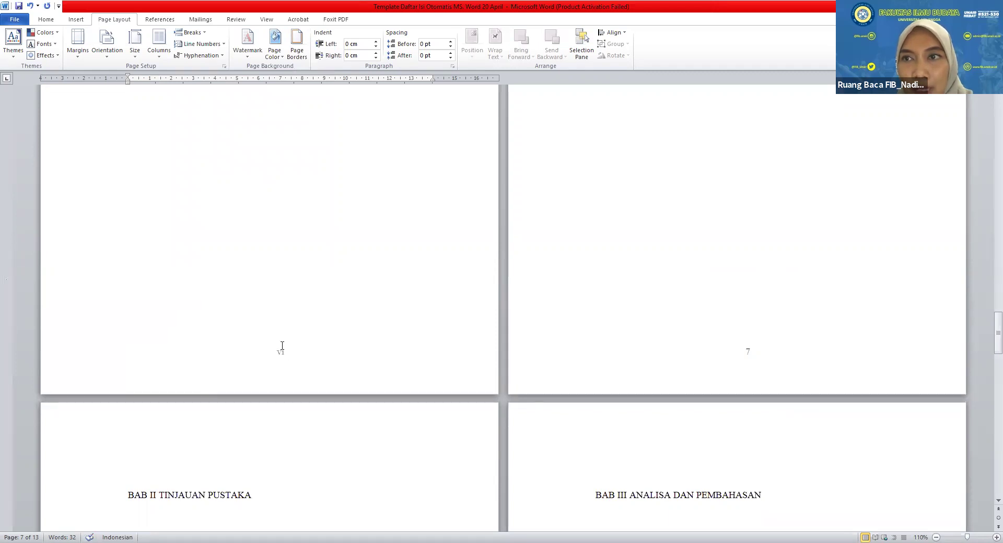
Check the Section 3 footer page numbers on the BAB pages and return to the BAB I PENDAHULUAN page
{"action": "double_click", "coordinate": [725, 355]}
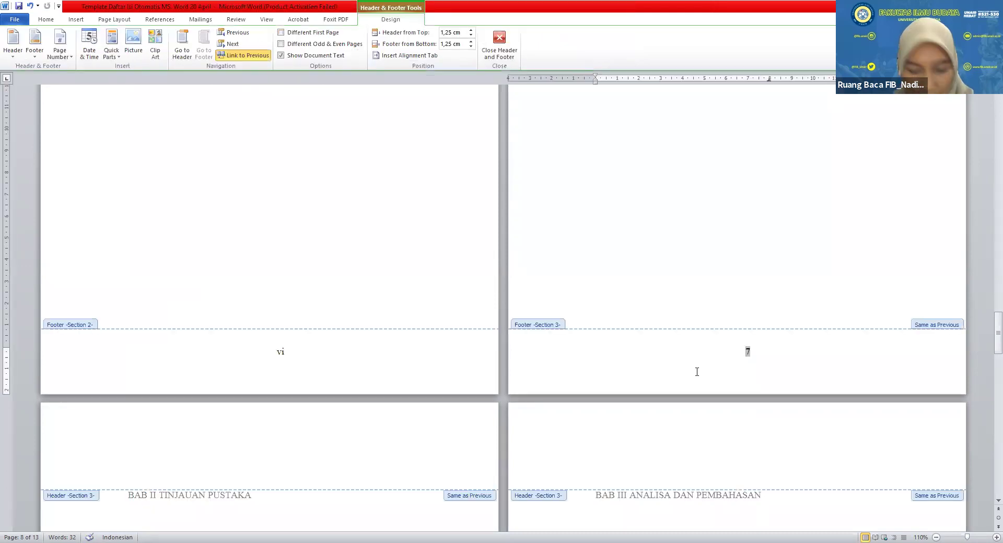
{"action": "scroll", "coordinate": [697, 371], "scroll_direction": "up", "scroll_amount": 10}
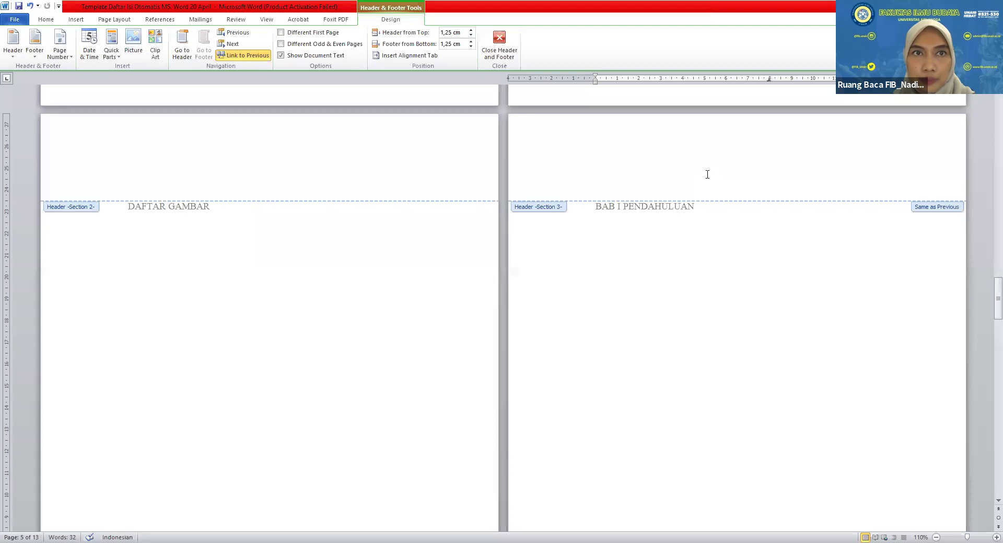
{"action": "scroll", "coordinate": [716, 291], "scroll_direction": "down", "scroll_amount": 10}
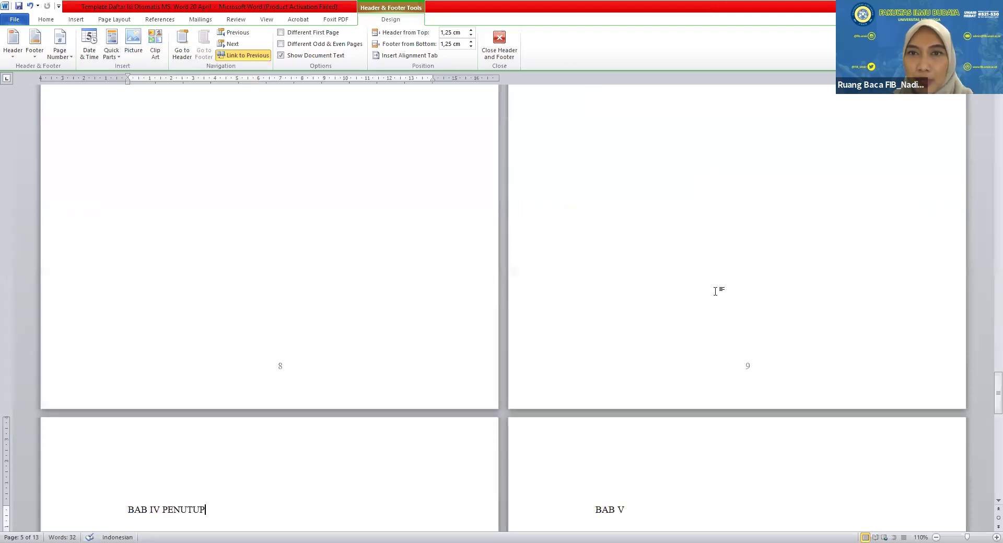
{"action": "double_click", "coordinate": [716, 291]}
{"action": "scroll", "coordinate": [716, 291], "scroll_direction": "up", "scroll_amount": 10}
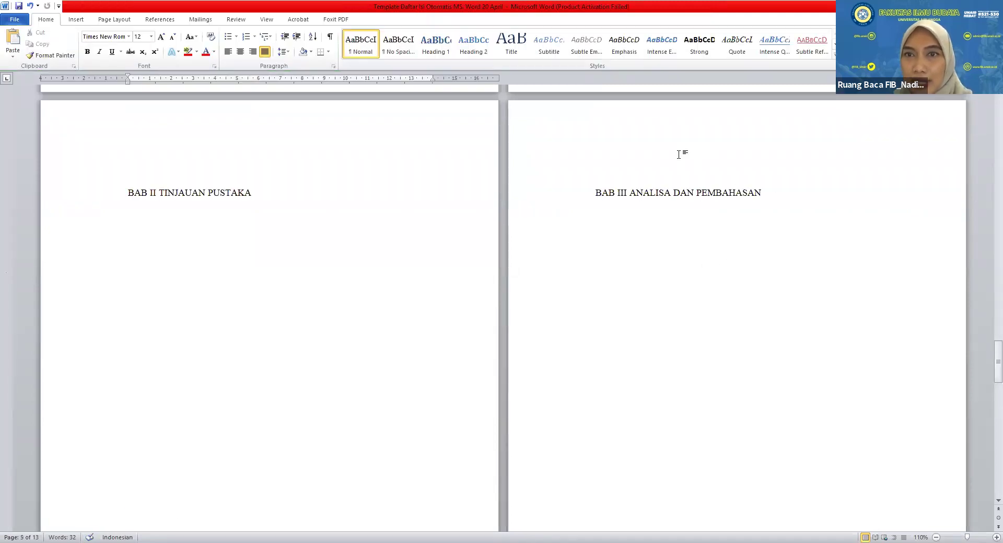
{"action": "scroll", "coordinate": [685, 235], "scroll_direction": "up", "scroll_amount": 15}
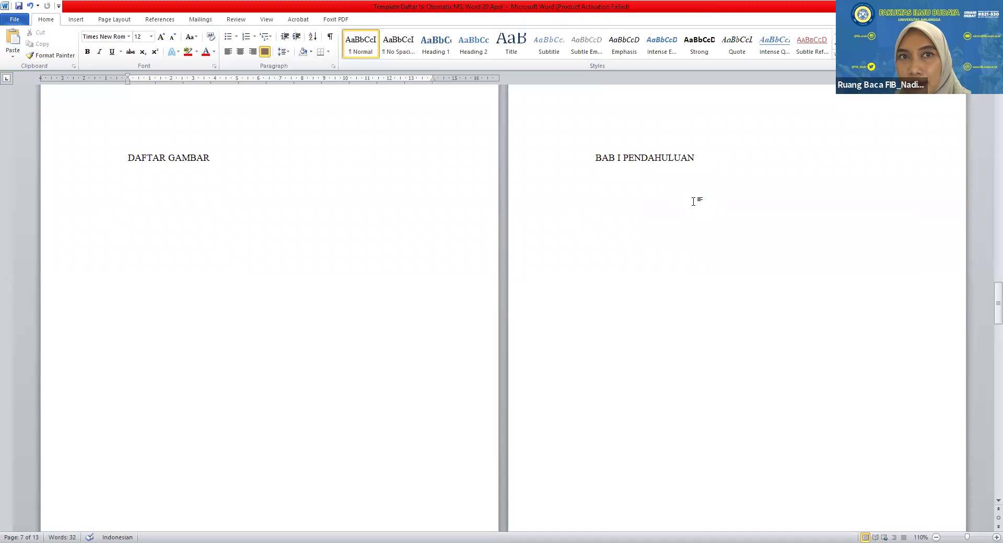
{"action": "scroll", "coordinate": [695, 203], "scroll_direction": "up", "scroll_amount": 3}
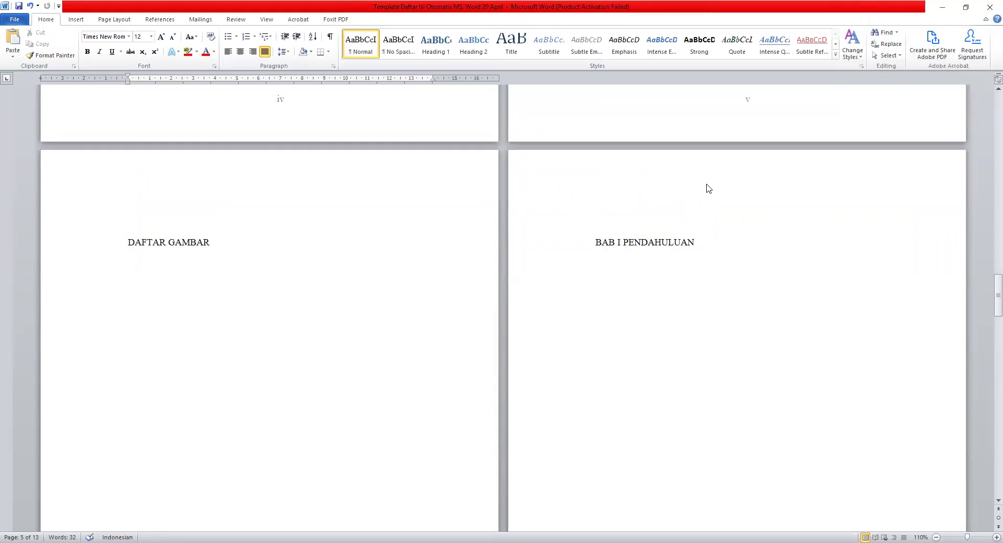
Enable Different First Page for Section 3 and insert a Plain Number 2 page number at the bottom of the BAB I page
{"action": "double_click", "coordinate": [708, 187]}
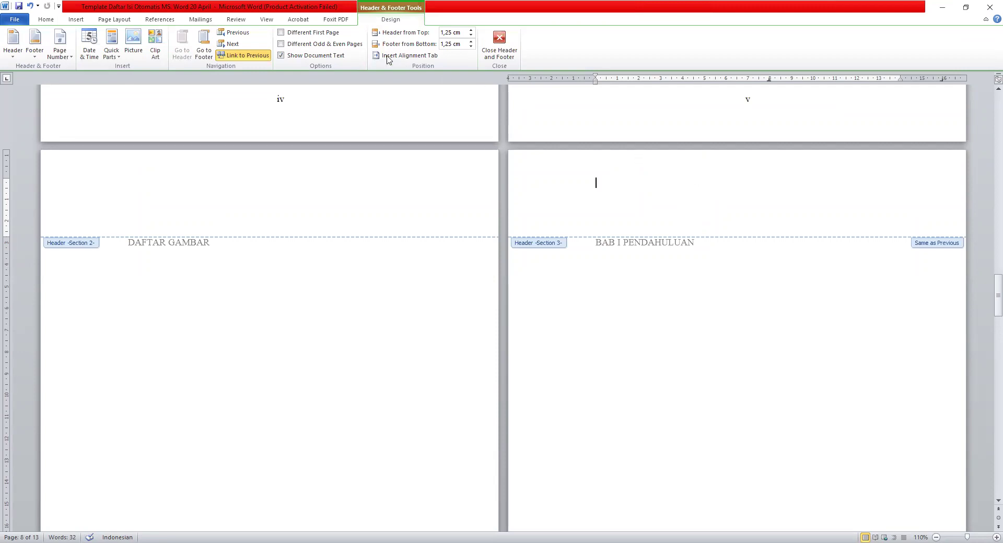
{"action": "left_click", "coordinate": [281, 33]}
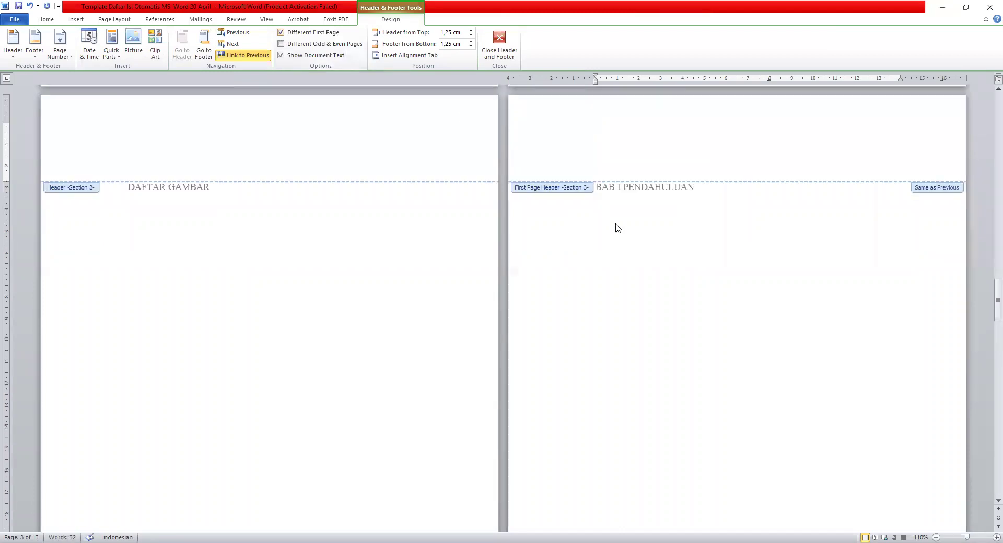
{"action": "scroll", "coordinate": [674, 303], "scroll_direction": "down", "scroll_amount": 6}
{"action": "scroll", "coordinate": [678, 307], "scroll_direction": "down", "scroll_amount": 3}
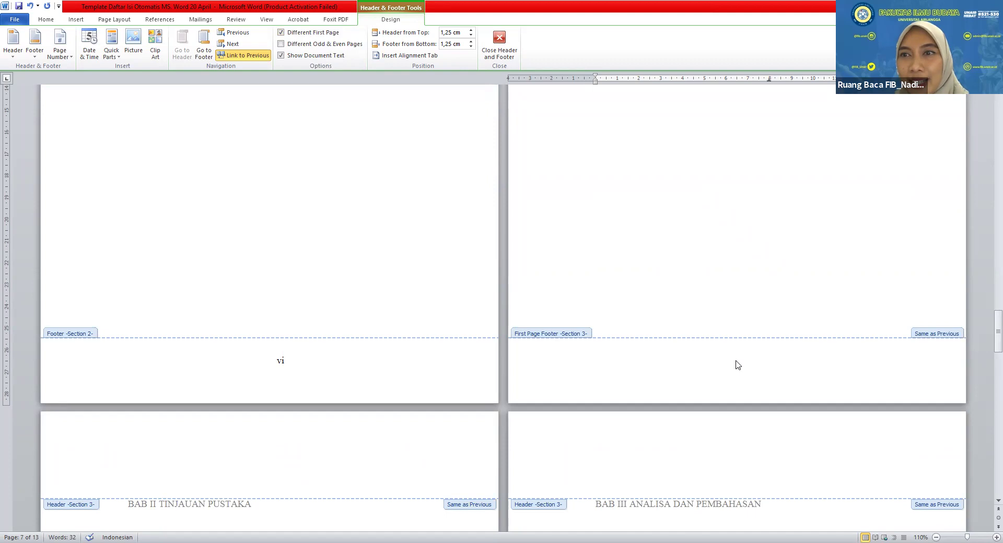
{"action": "left_click", "coordinate": [69, 20]}
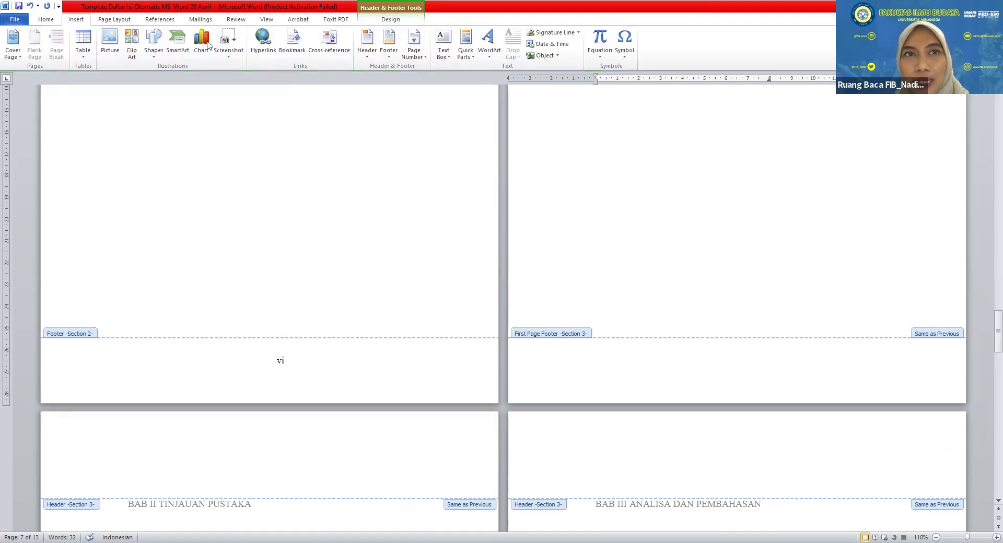
{"action": "left_click", "coordinate": [409, 59]}
{"action": "mouse_move", "coordinate": [424, 82]}
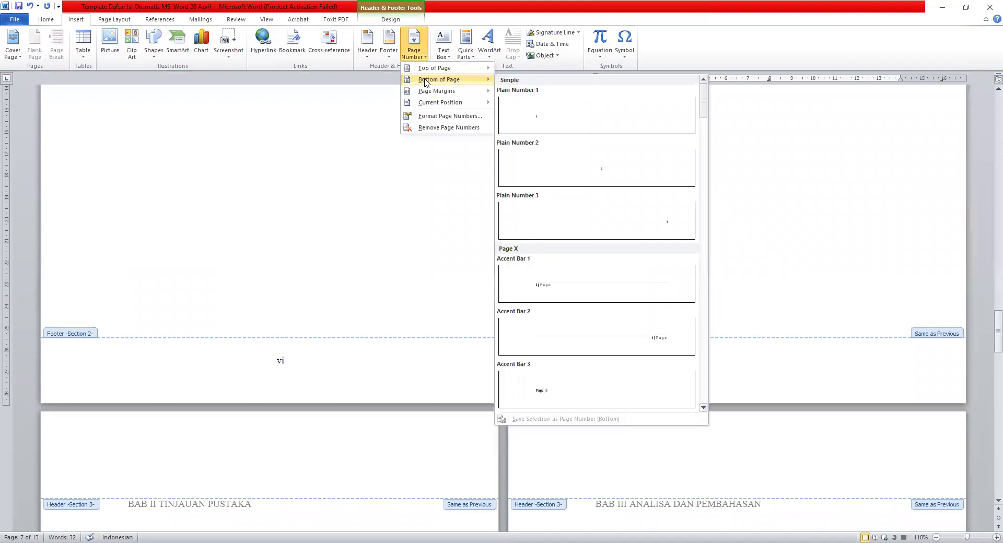
{"action": "left_click", "coordinate": [540, 169]}
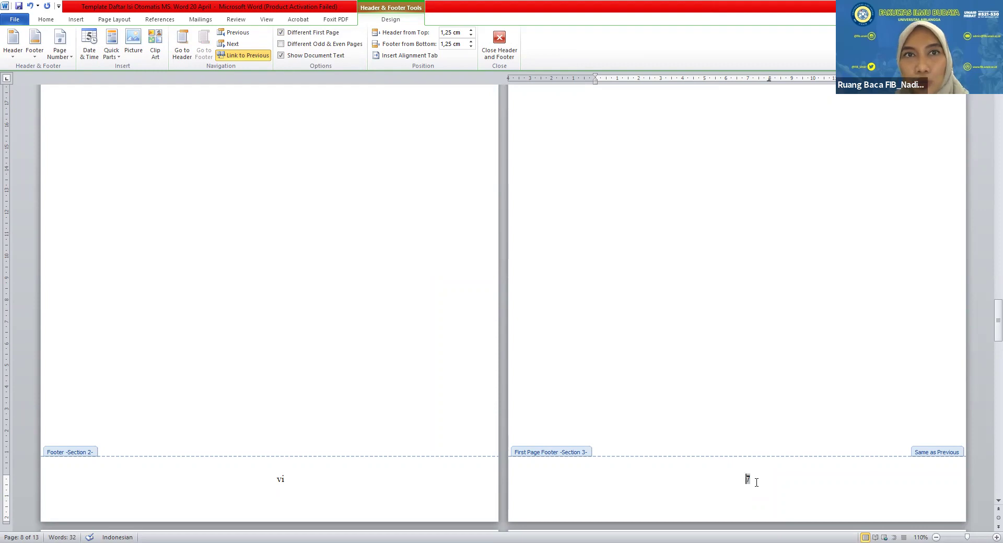
Set the Section 3 page numbering to start at 1 and close the footer
{"action": "left_click", "coordinate": [78, 20]}
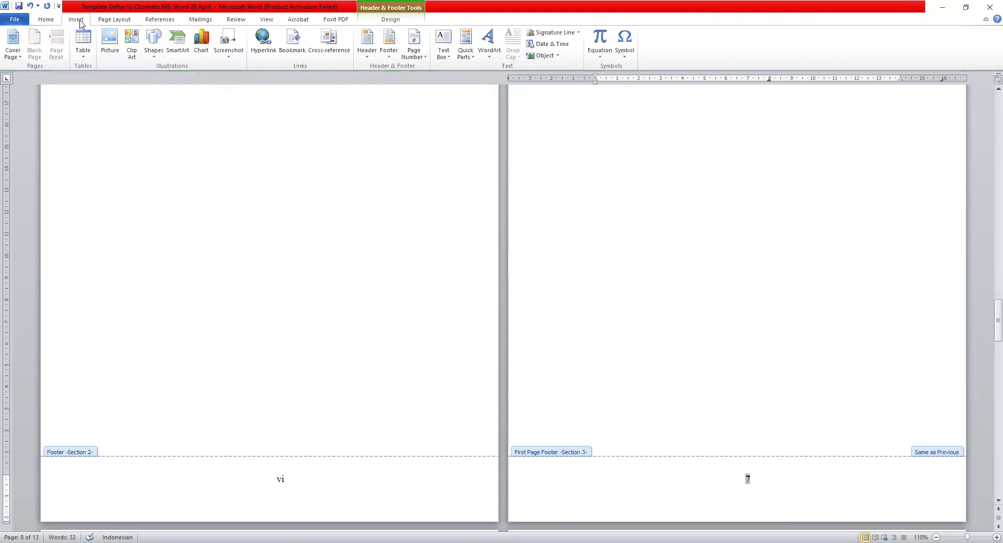
{"action": "left_click", "coordinate": [414, 51]}
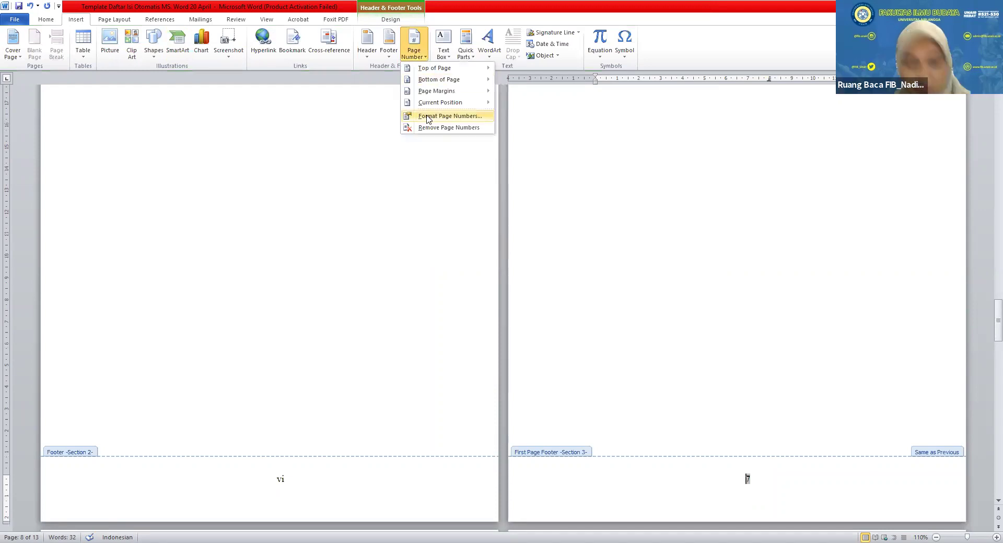
{"action": "left_click", "coordinate": [429, 117]}
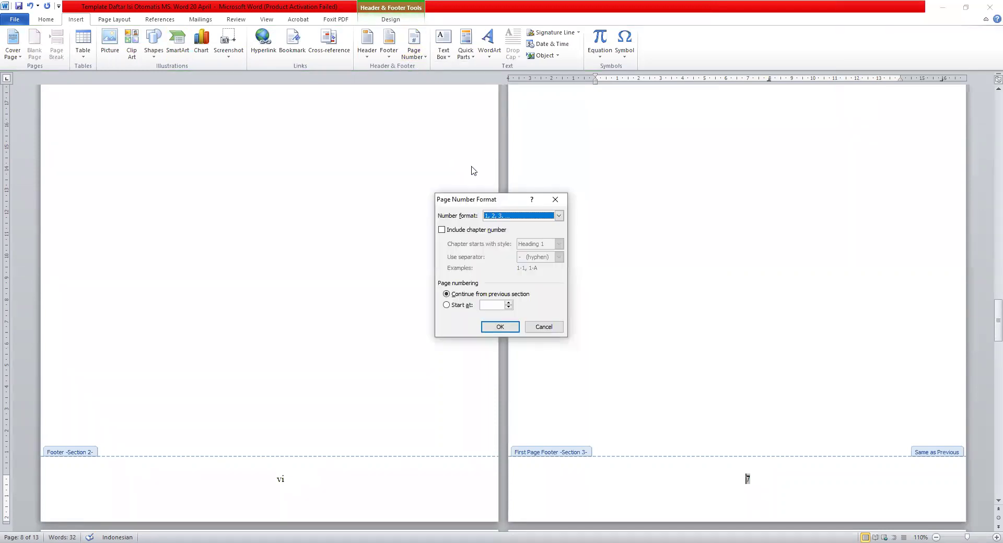
{"action": "left_click", "coordinate": [462, 306]}
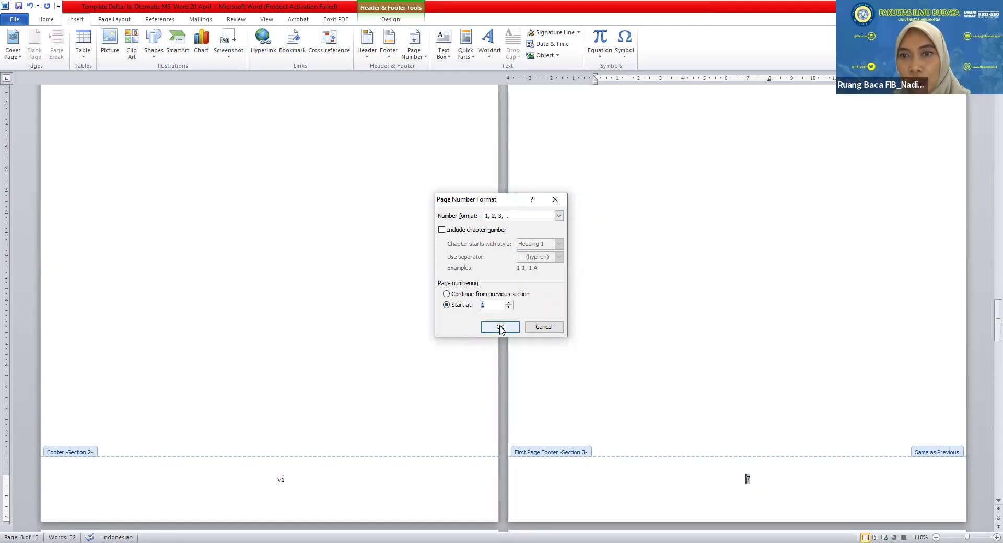
{"action": "left_click", "coordinate": [500, 324]}
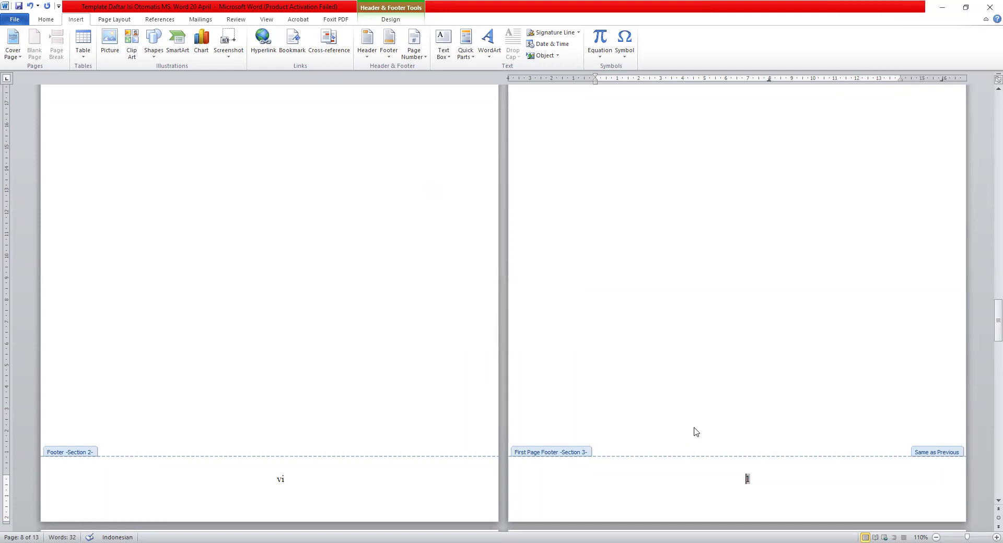
{"action": "double_click", "coordinate": [716, 326]}
Review the page numbers from DAFTAR GAMBAR through the BAB pages and the Different First Page setting in the BAB I header
{"action": "scroll", "coordinate": [716, 327], "scroll_direction": "down", "scroll_amount": 10}
{"action": "scroll", "coordinate": [692, 319], "scroll_direction": "up", "scroll_amount": 6}
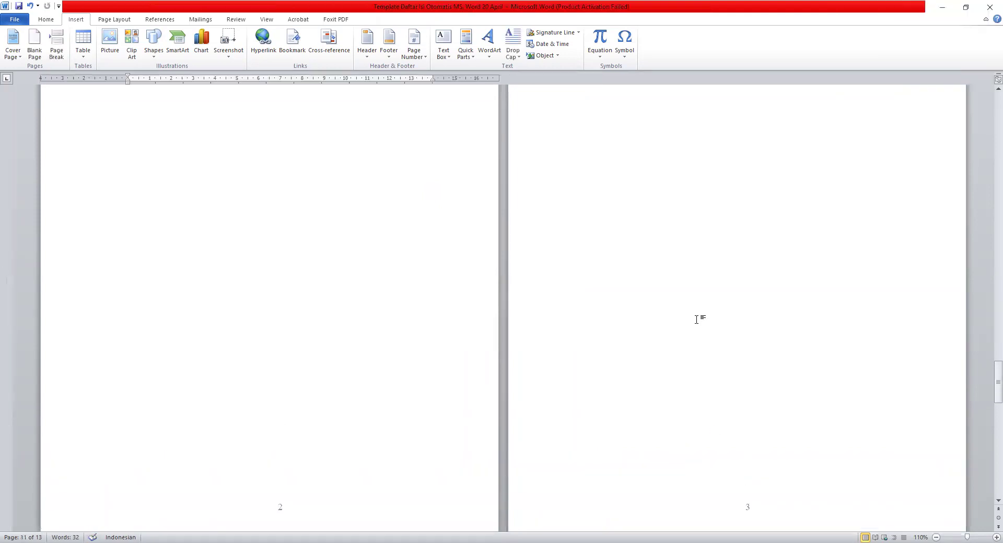
{"action": "scroll", "coordinate": [692, 319], "scroll_direction": "up", "scroll_amount": 3}
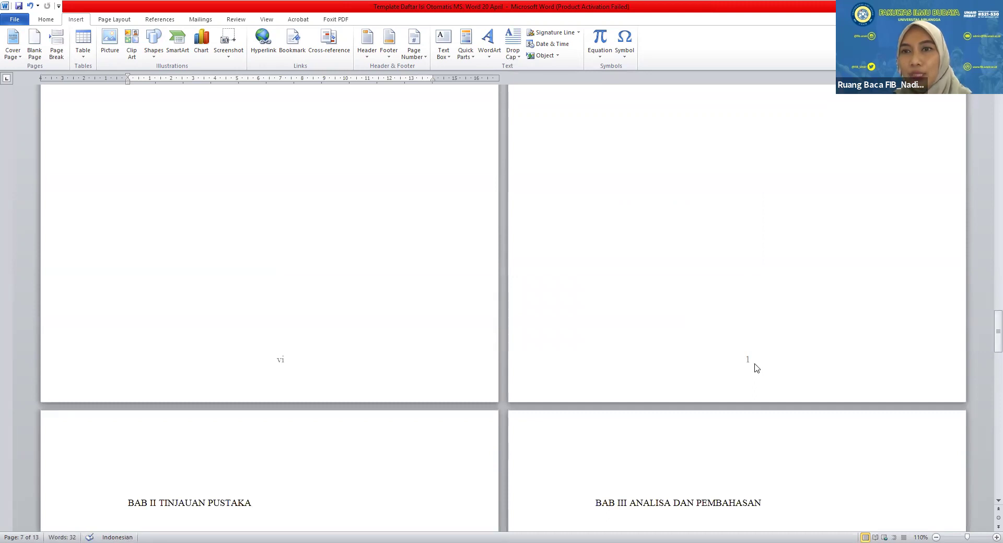
{"action": "scroll", "coordinate": [755, 367], "scroll_direction": "up", "scroll_amount": 12}
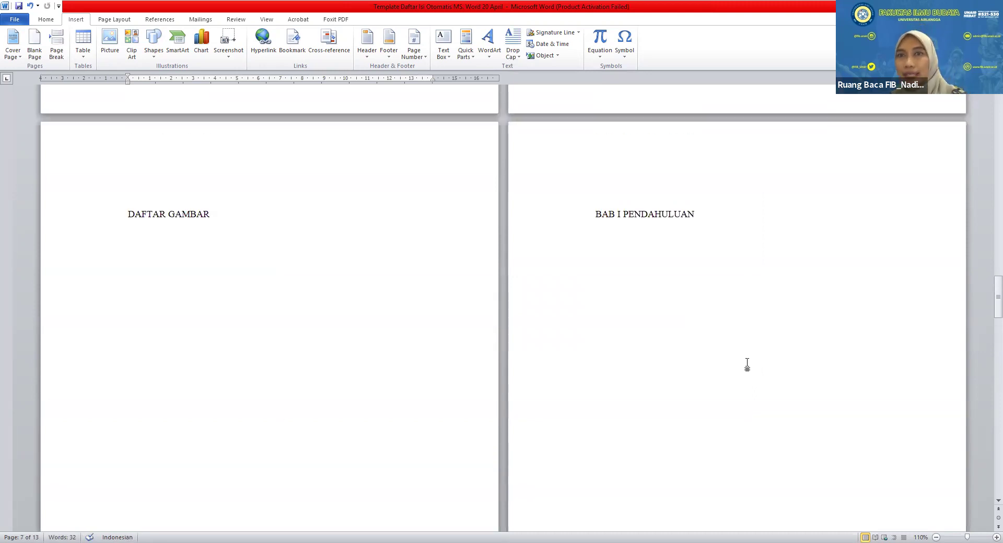
{"action": "scroll", "coordinate": [664, 340], "scroll_direction": "down", "scroll_amount": 2}
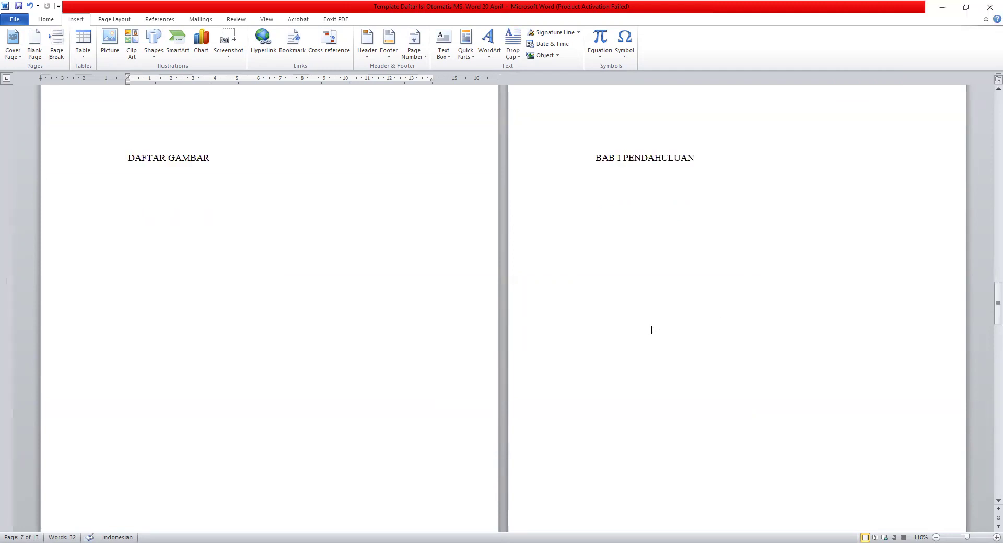
{"action": "scroll", "coordinate": [374, 342], "scroll_direction": "down", "scroll_amount": 6}
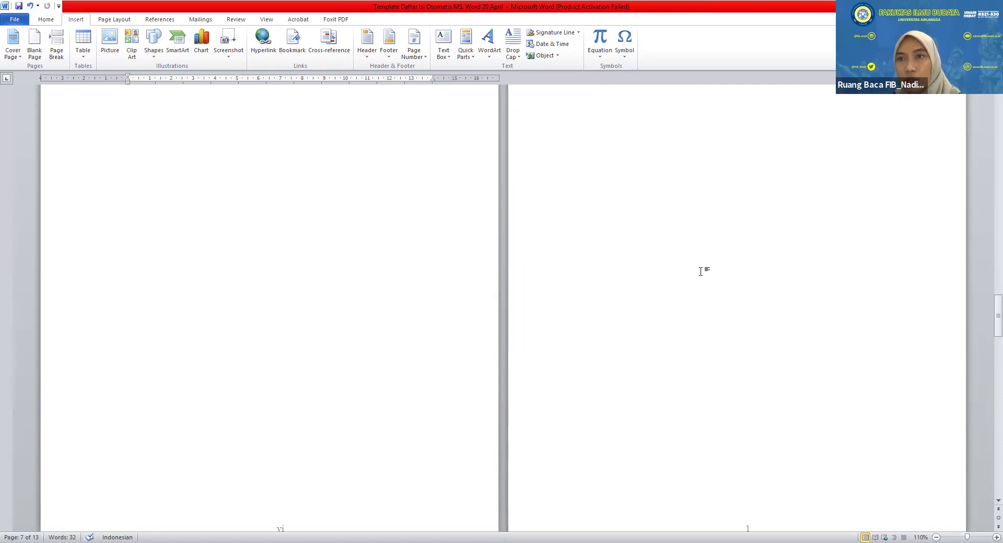
{"action": "scroll", "coordinate": [700, 271], "scroll_direction": "up", "scroll_amount": 5}
{"action": "scroll", "coordinate": [700, 271], "scroll_direction": "up", "scroll_amount": 2}
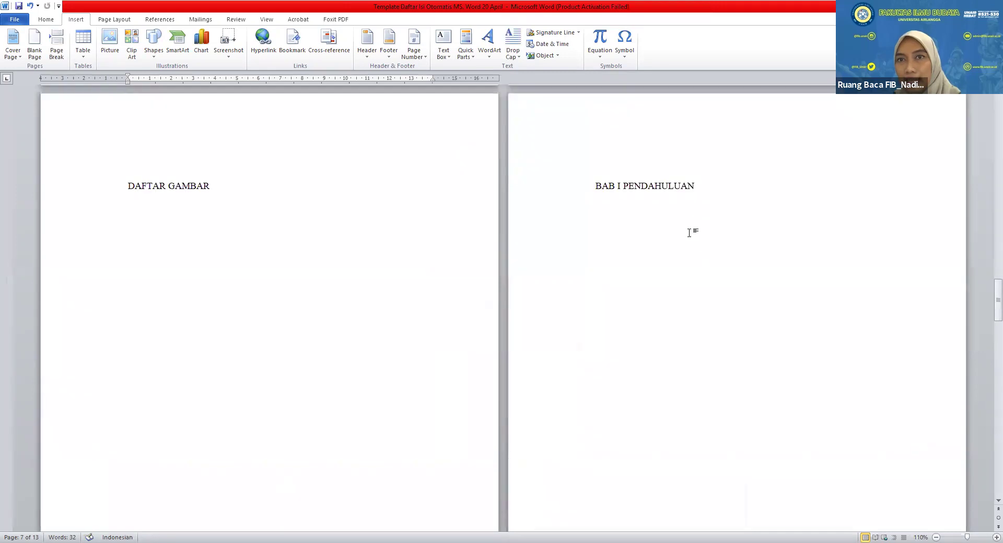
{"action": "double_click", "coordinate": [670, 144]}
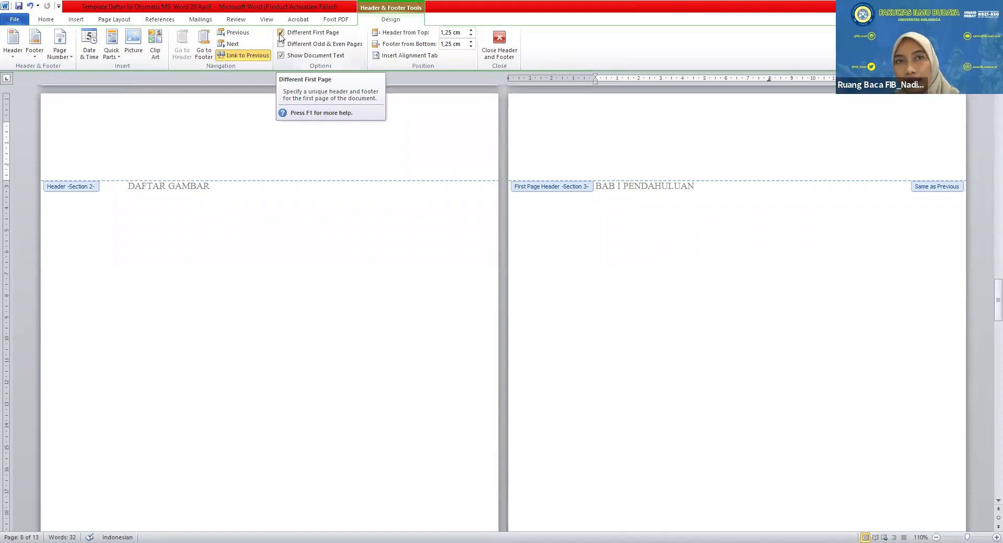
{"action": "double_click", "coordinate": [680, 252]}
Reinsert the bottom-of-page number in the BAB I first page footer using the Plain Number 2 style
{"action": "scroll", "coordinate": [679, 251], "scroll_direction": "down", "scroll_amount": 6}
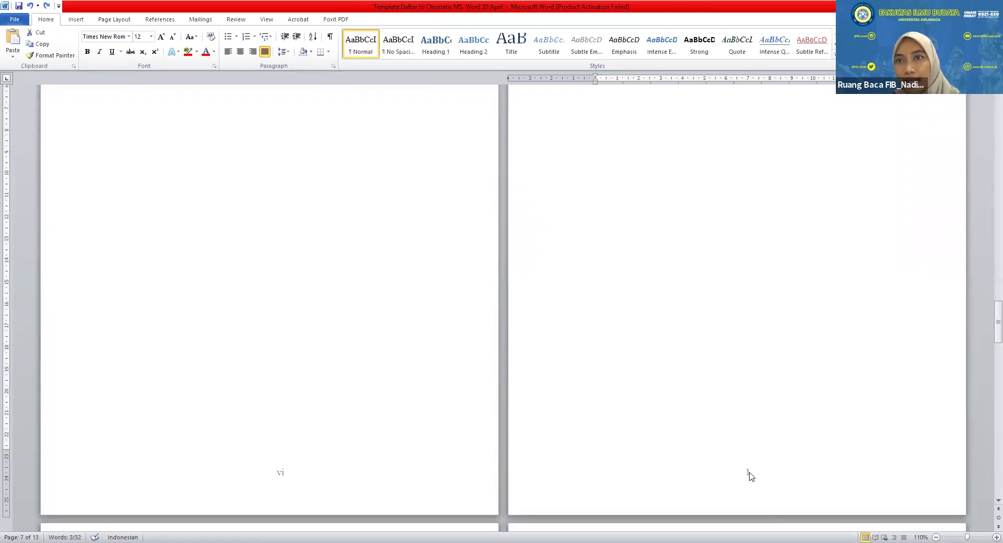
{"action": "double_click", "coordinate": [748, 472]}
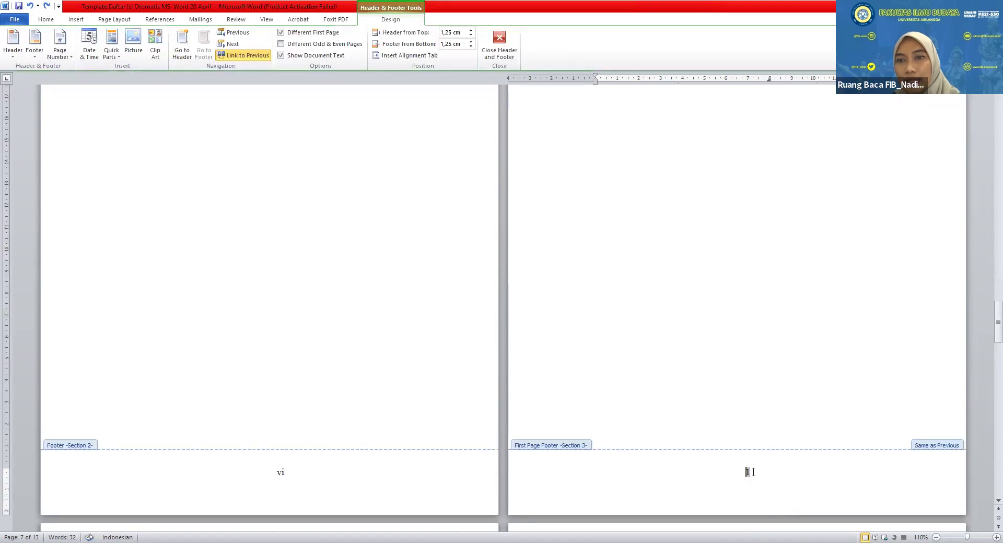
{"action": "left_click", "coordinate": [77, 19]}
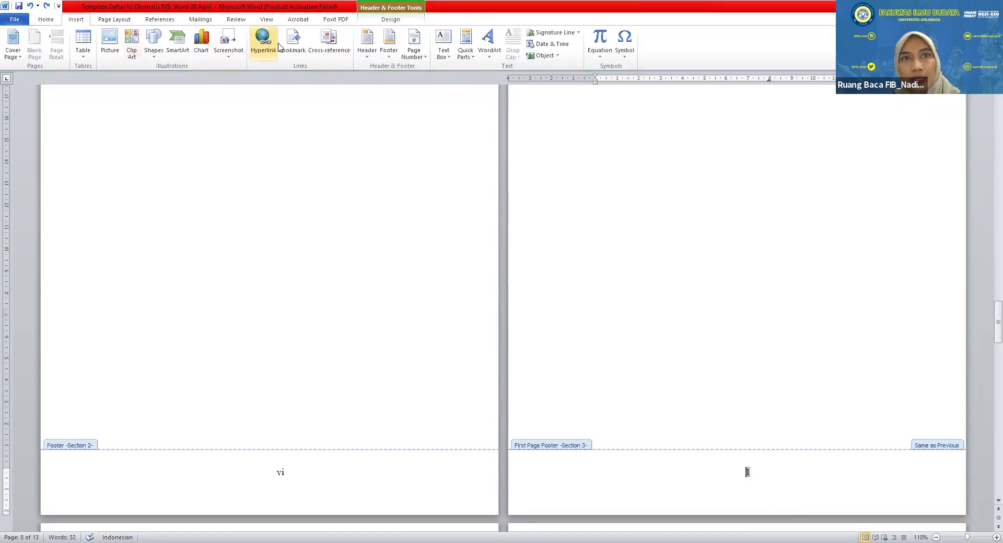
{"action": "left_click", "coordinate": [414, 53]}
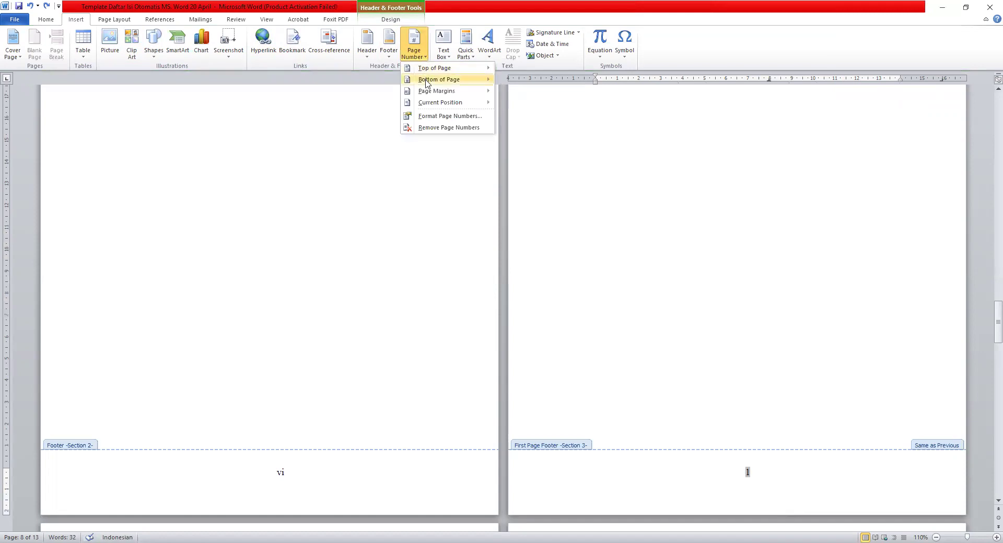
{"action": "mouse_move", "coordinate": [427, 81]}
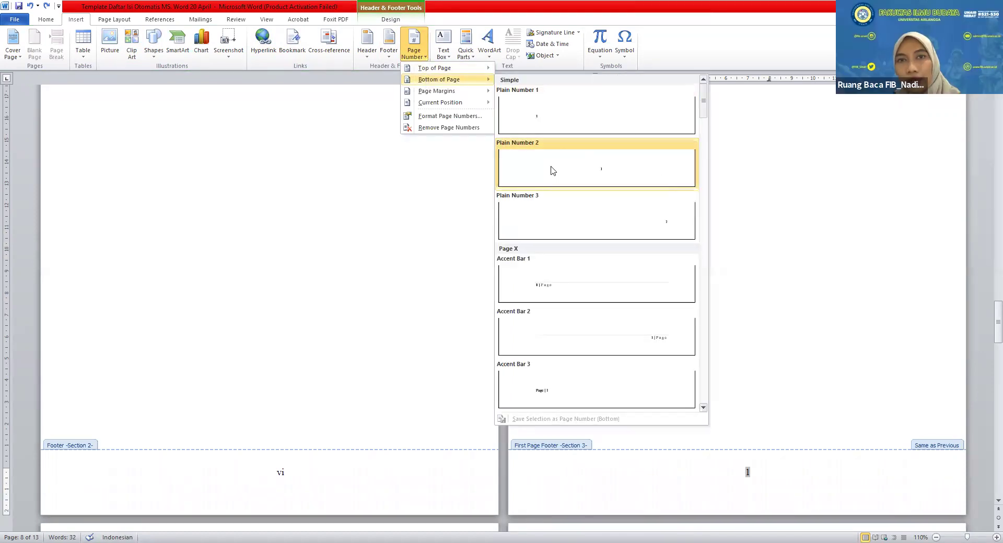
{"action": "left_click", "coordinate": [552, 170]}
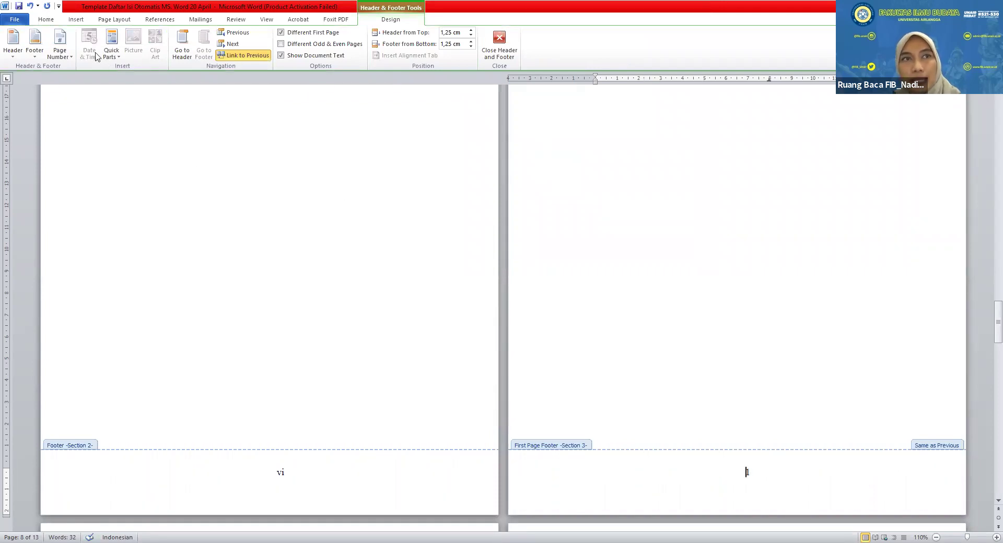
Set the Section 3 page number format to 1, 2, 3 with numbering starting at 1
{"action": "left_click", "coordinate": [76, 20]}
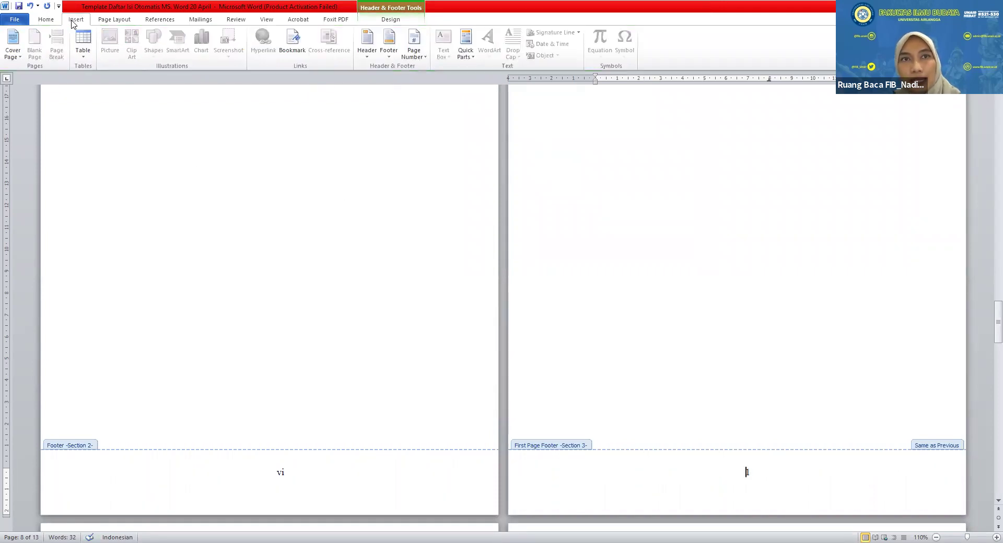
{"action": "left_click", "coordinate": [409, 52]}
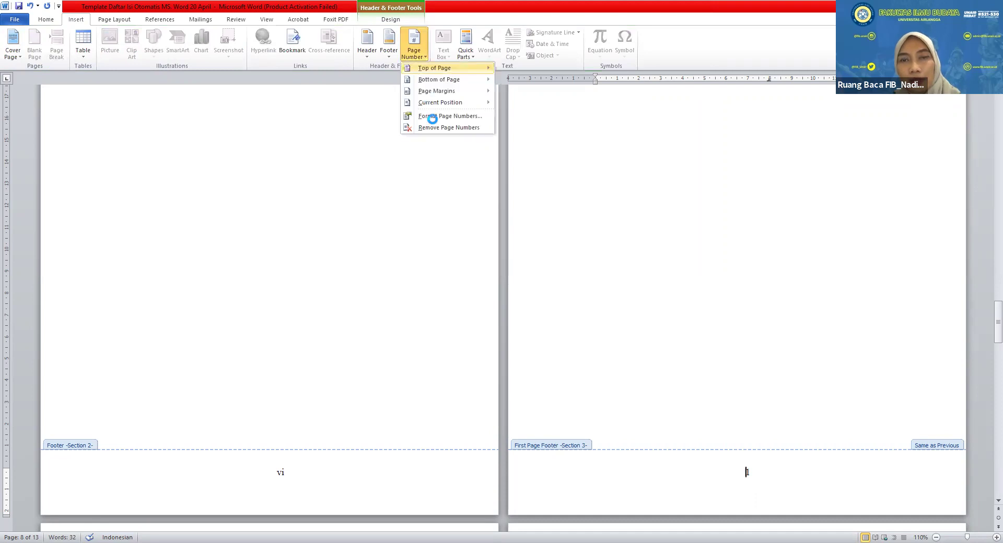
{"action": "left_click", "coordinate": [426, 117]}
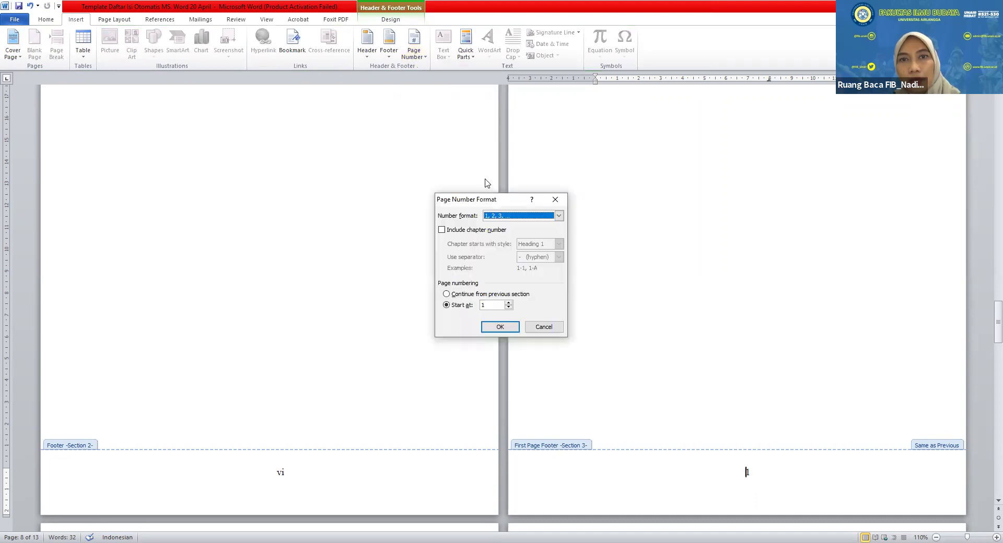
{"action": "left_click", "coordinate": [517, 217]}
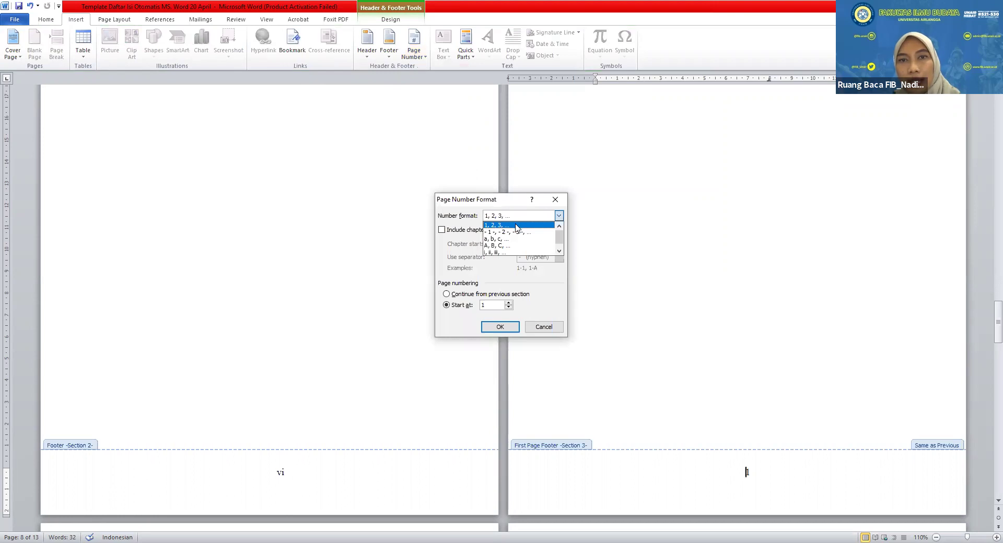
{"action": "left_click", "coordinate": [515, 226]}
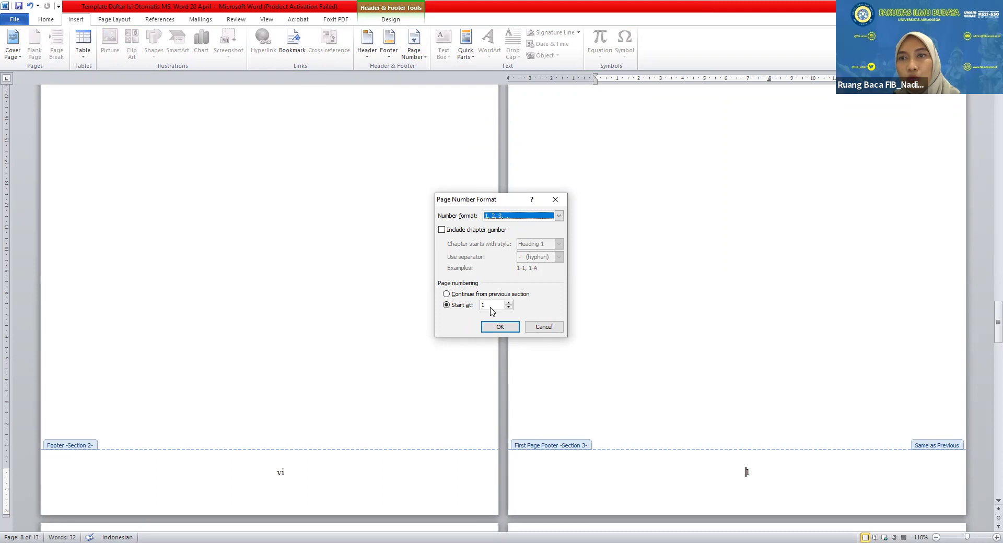
{"action": "left_click", "coordinate": [497, 329]}
Leave the footer, insert a page break after DAFTAR PUSTAKA and title the new page LAMPIRAN
{"action": "scroll", "coordinate": [607, 353], "scroll_direction": "down", "scroll_amount": 10}
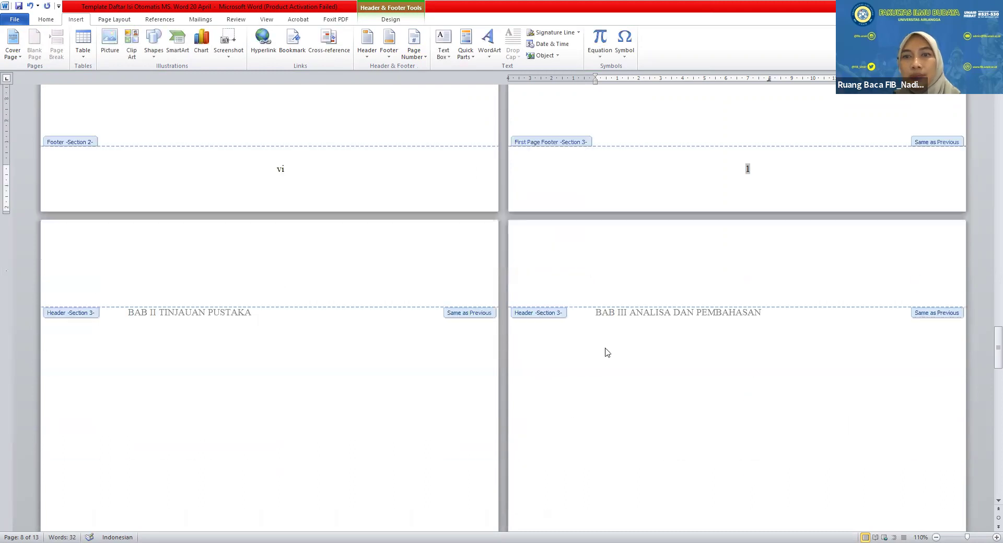
{"action": "scroll", "coordinate": [606, 351], "scroll_direction": "down", "scroll_amount": 4}
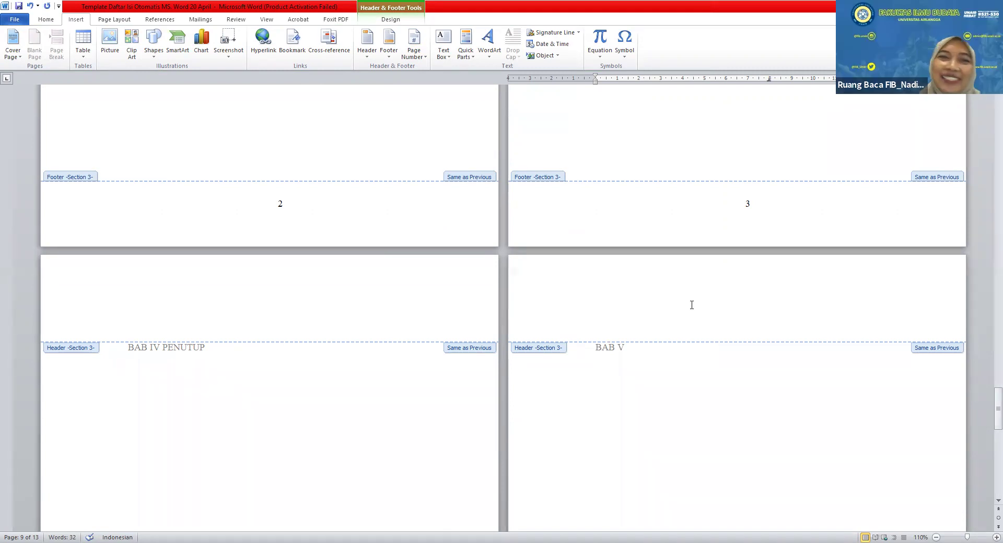
{"action": "scroll", "coordinate": [297, 402], "scroll_direction": "down", "scroll_amount": 15}
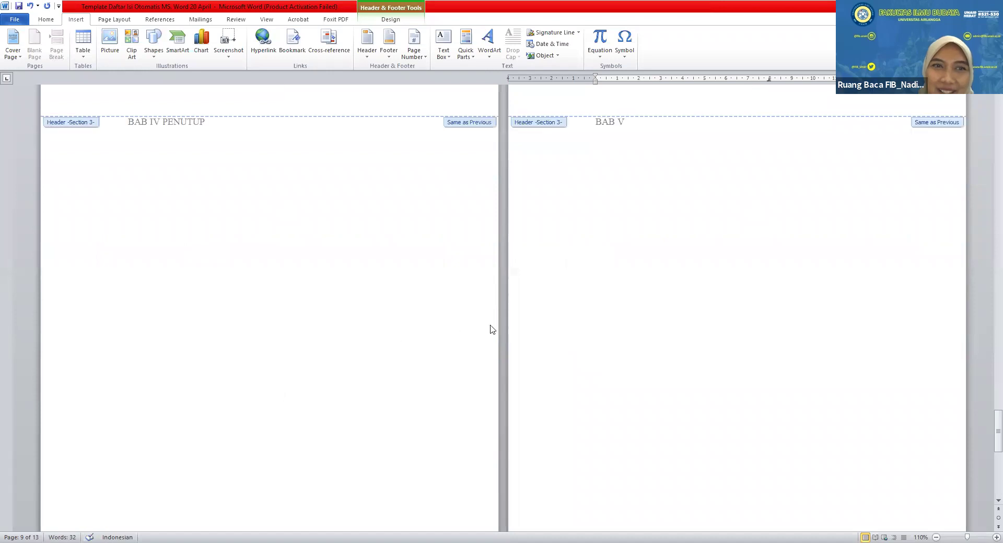
{"action": "scroll", "coordinate": [487, 326], "scroll_direction": "down", "scroll_amount": 8}
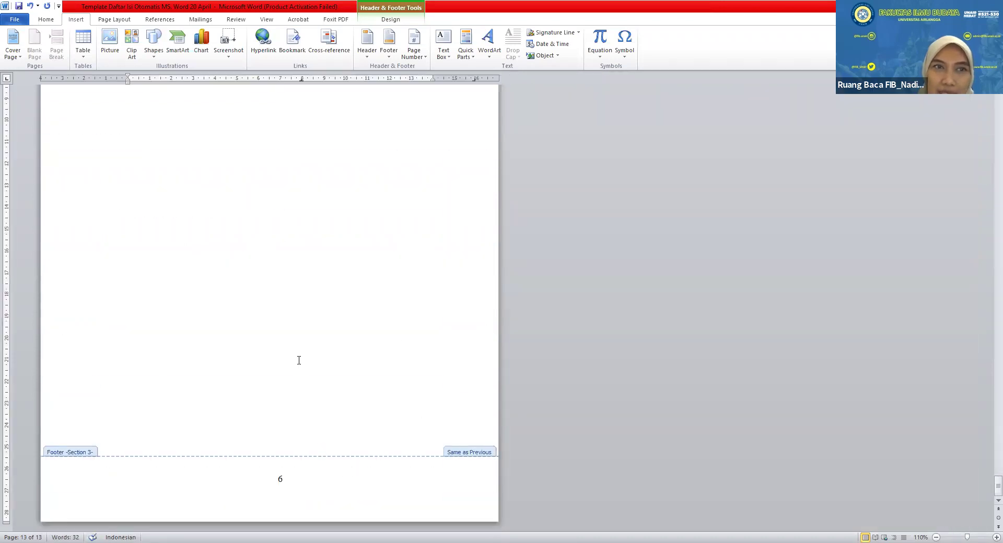
{"action": "key", "text": "ctrl+y"}
{"action": "left_click", "coordinate": [221, 212]}
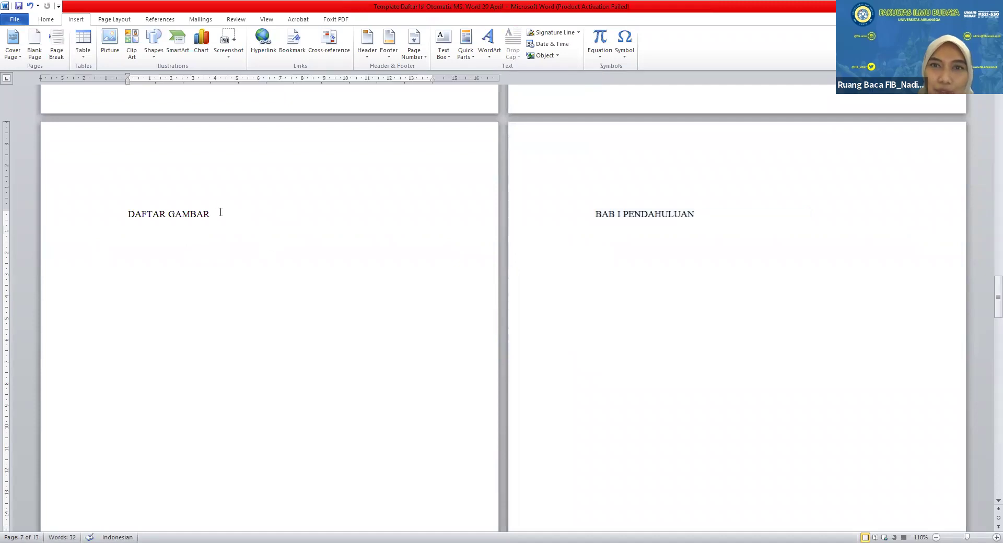
{"action": "scroll", "coordinate": [370, 331], "scroll_direction": "down", "scroll_amount": 15}
{"action": "scroll", "coordinate": [465, 390], "scroll_direction": "down", "scroll_amount": 15}
{"action": "left_click", "coordinate": [218, 314]}
{"action": "scroll", "coordinate": [241, 331], "scroll_direction": "down", "scroll_amount": 3}
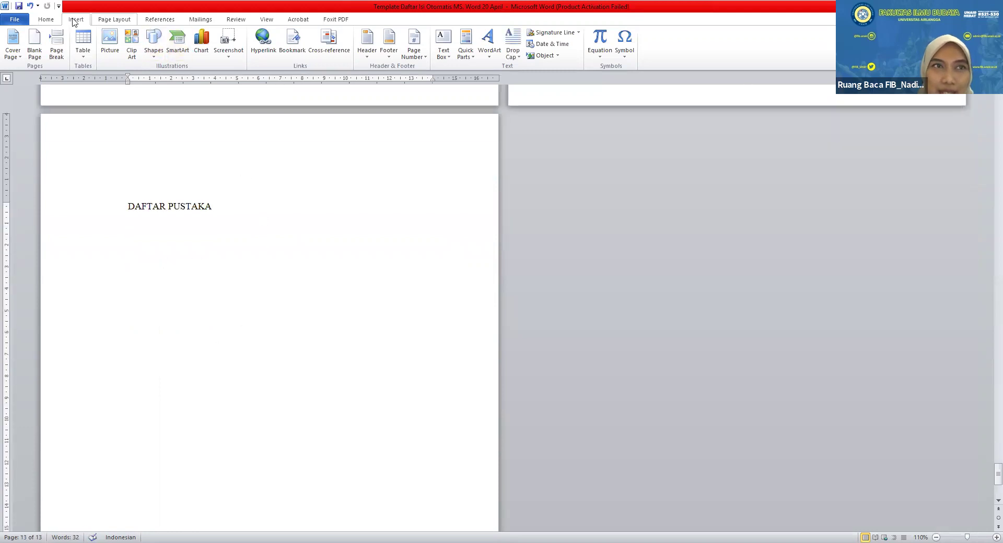
{"action": "left_click", "coordinate": [113, 19]}
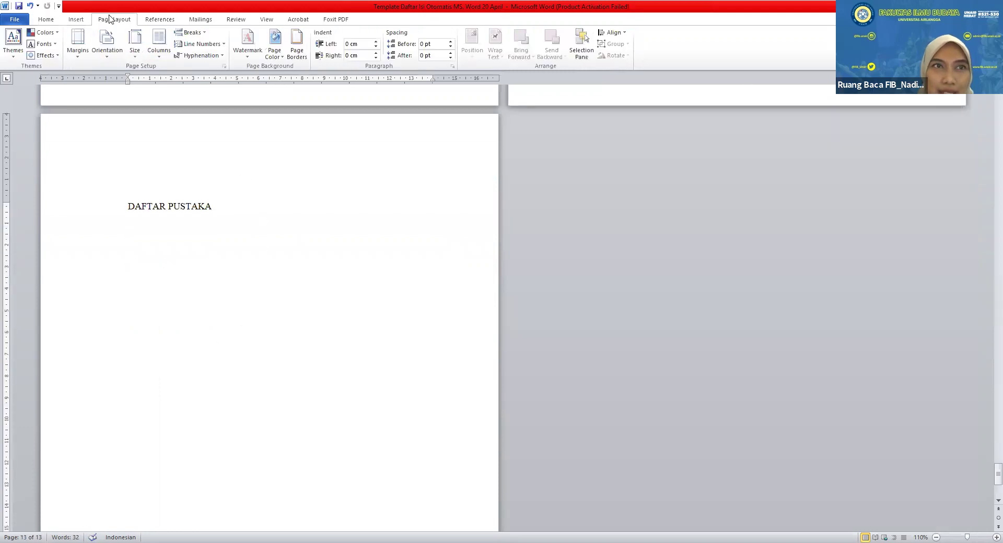
{"action": "left_click", "coordinate": [198, 37]}
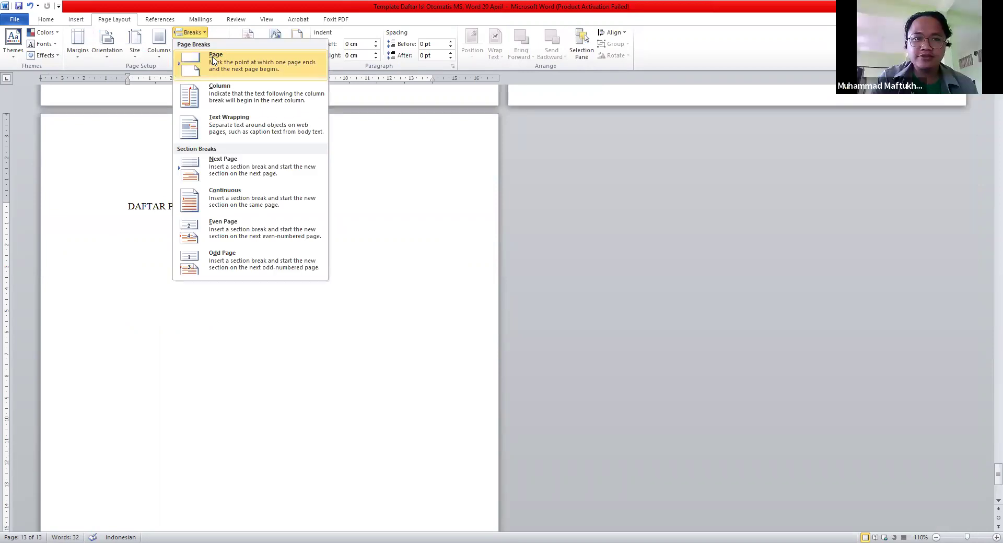
{"action": "left_click", "coordinate": [214, 61]}
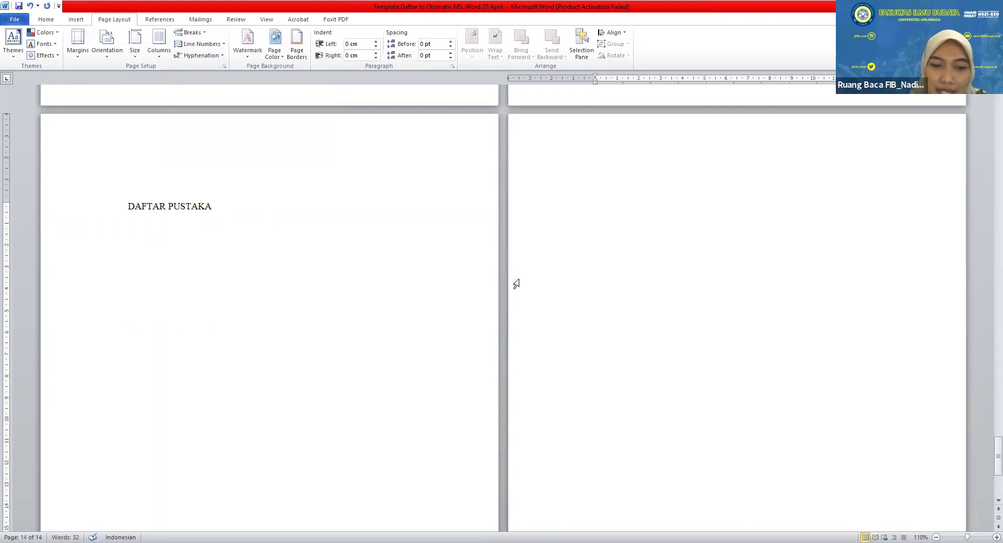
{"action": "type", "text": "LAMPIRAN"}
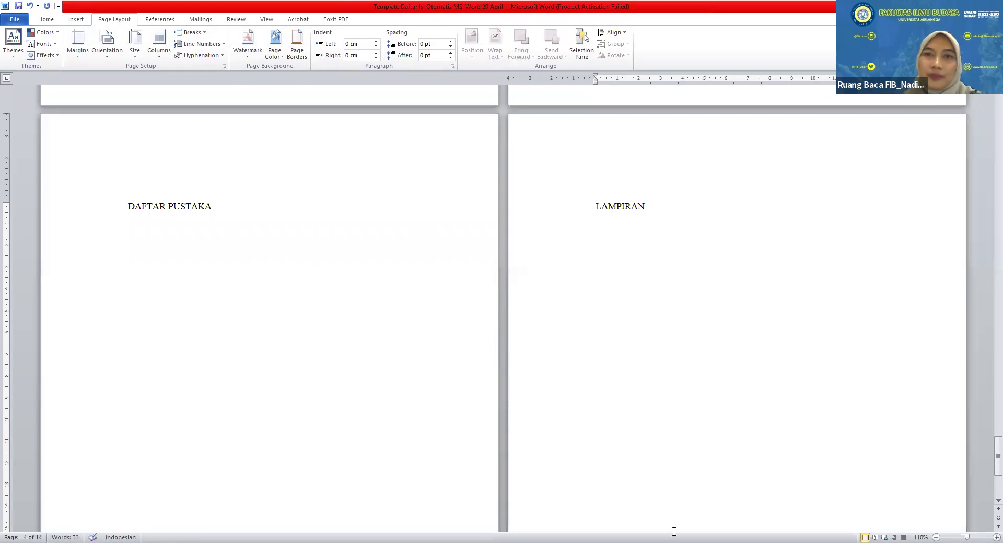
Check the page numbers at the bottom of the DAFTAR PUSTAKA and LAMPIRAN pages
{"action": "scroll", "coordinate": [653, 496], "scroll_direction": "up", "scroll_amount": 8}
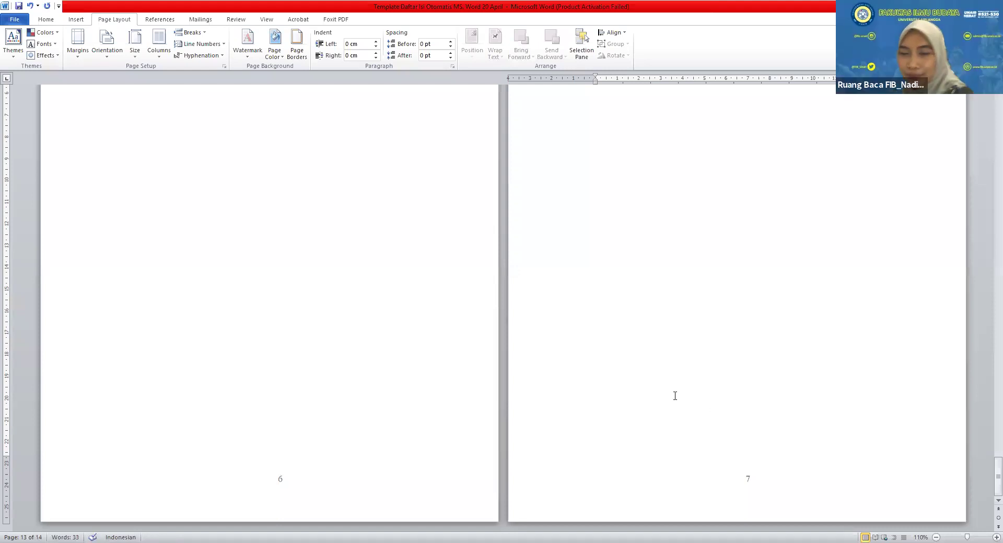
{"action": "scroll", "coordinate": [675, 396], "scroll_direction": "down", "scroll_amount": 10}
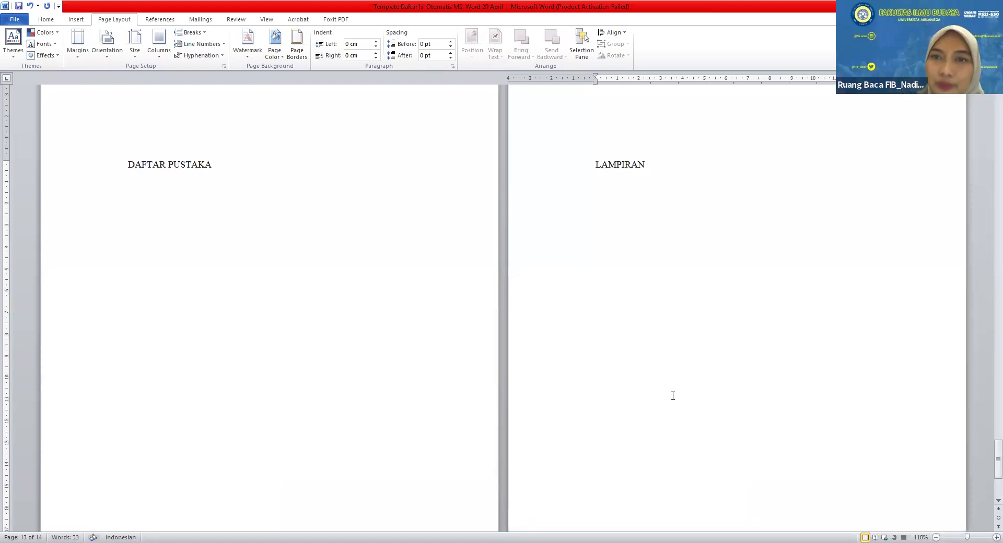
{"action": "left_click", "coordinate": [672, 396]}
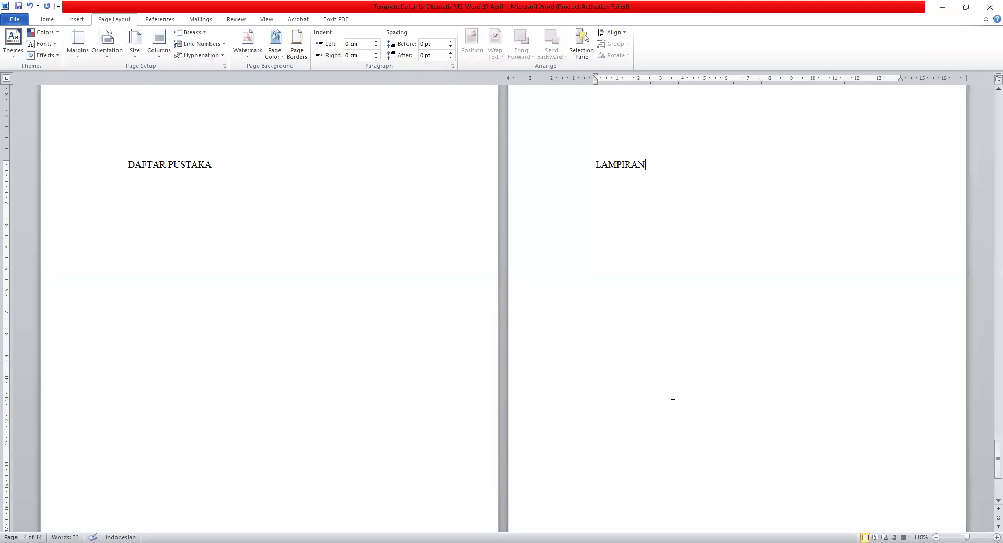
Examine the header and footer sections and page numbers from the BAB pages back to HALAMAN DEPAN, then return to the body text
{"action": "scroll", "coordinate": [673, 396], "scroll_direction": "up", "scroll_amount": 15}
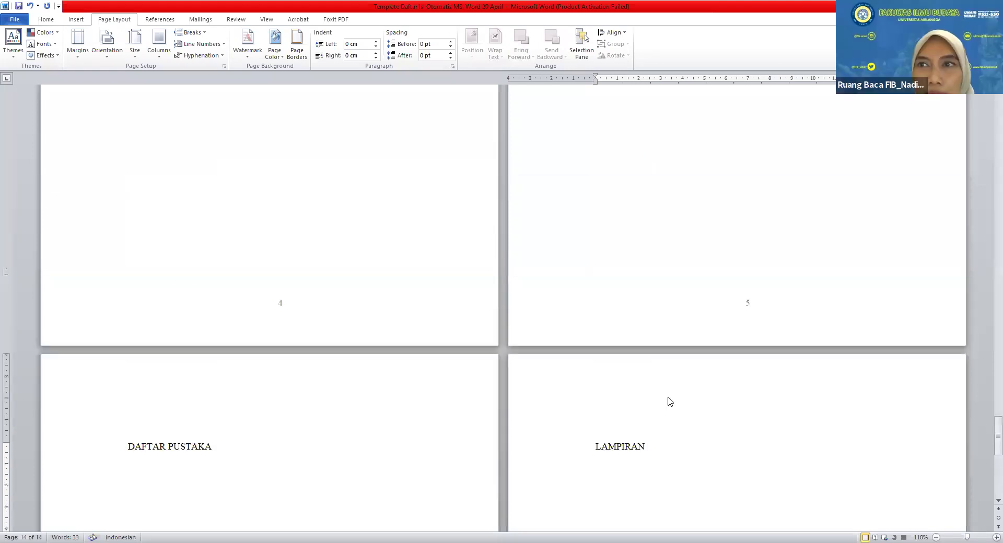
{"action": "scroll", "coordinate": [672, 397], "scroll_direction": "up", "scroll_amount": 20}
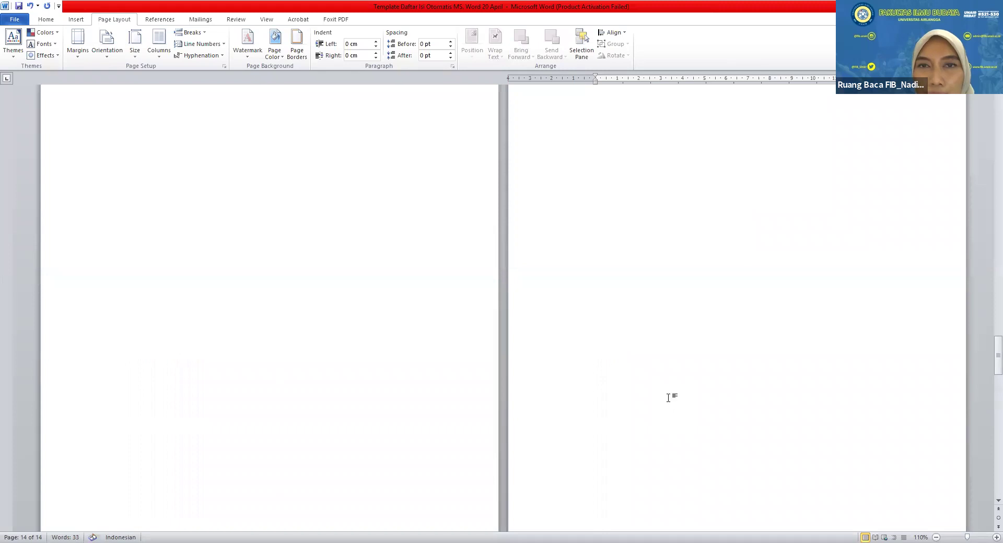
{"action": "double_click", "coordinate": [325, 253]}
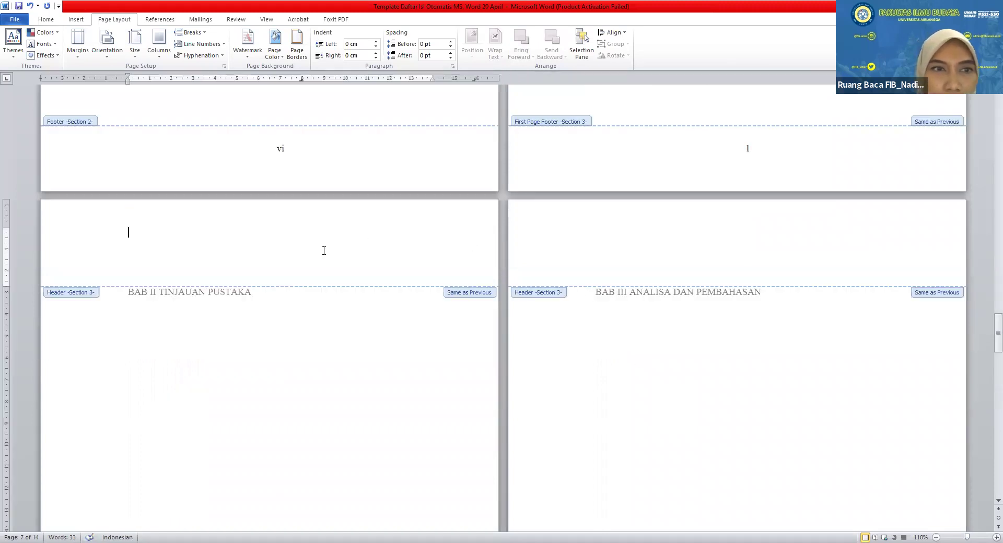
{"action": "scroll", "coordinate": [317, 257], "scroll_direction": "up", "scroll_amount": 10}
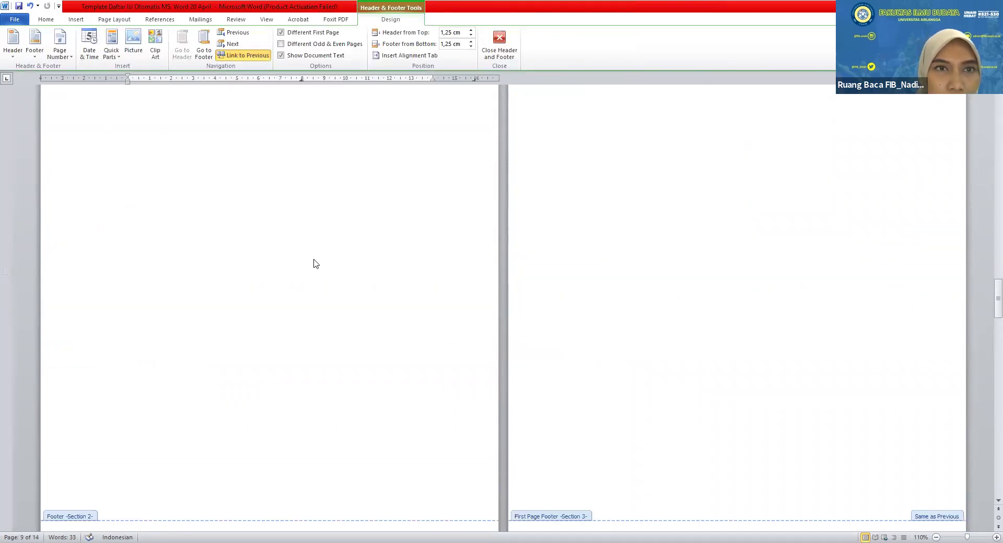
{"action": "scroll", "coordinate": [315, 258], "scroll_direction": "up", "scroll_amount": 10}
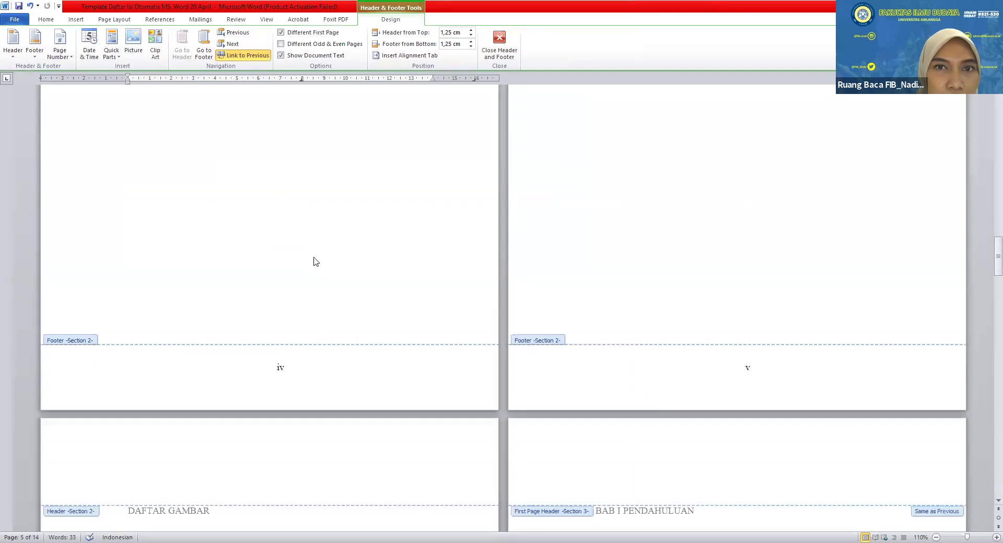
{"action": "scroll", "coordinate": [315, 259], "scroll_direction": "up", "scroll_amount": 10}
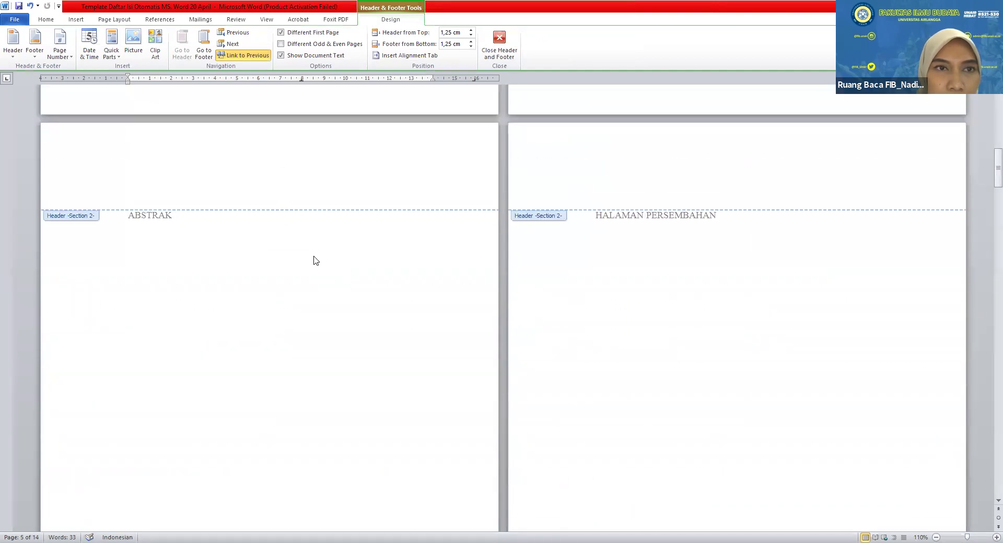
{"action": "scroll", "coordinate": [316, 260], "scroll_direction": "up", "scroll_amount": 6}
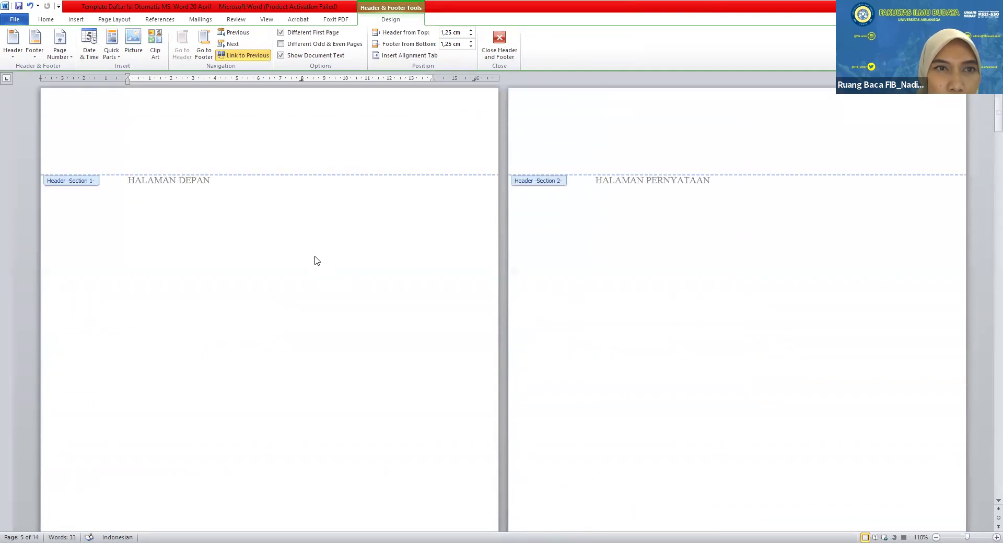
{"action": "left_click", "coordinate": [318, 147]}
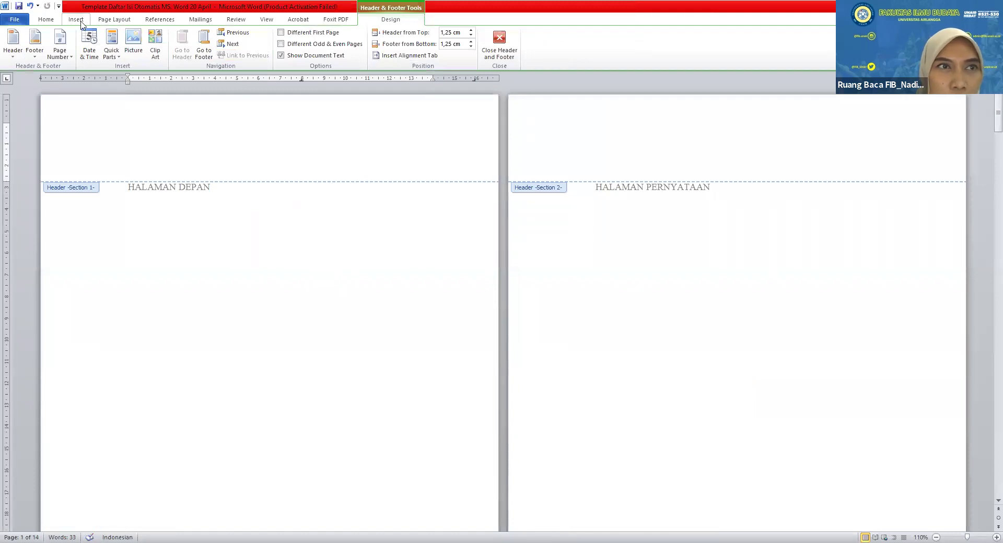
{"action": "left_click", "coordinate": [112, 23]}
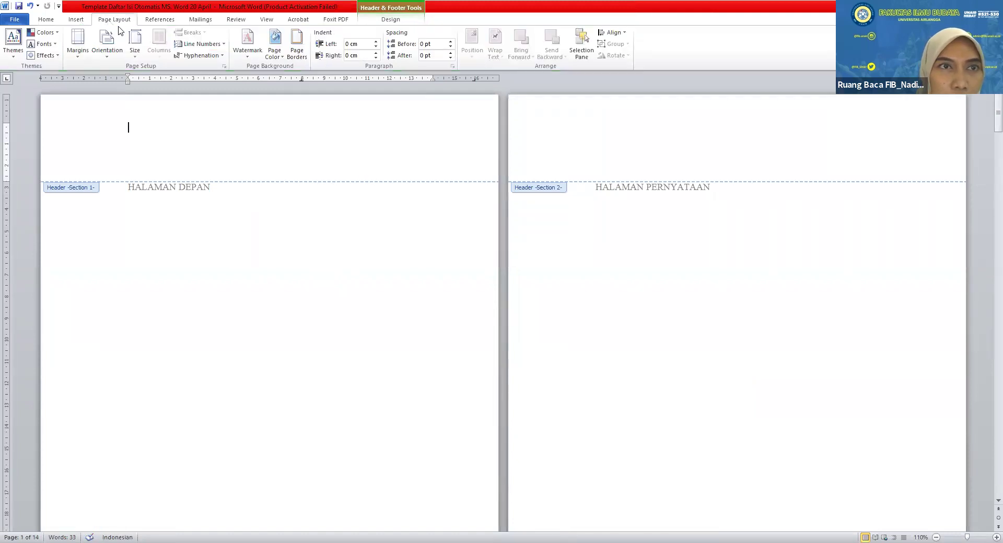
{"action": "double_click", "coordinate": [256, 283]}
Review the page numbers from BAB IV back to BAB I and the available page and section break types
{"action": "scroll", "coordinate": [257, 284], "scroll_direction": "up", "scroll_amount": 8}
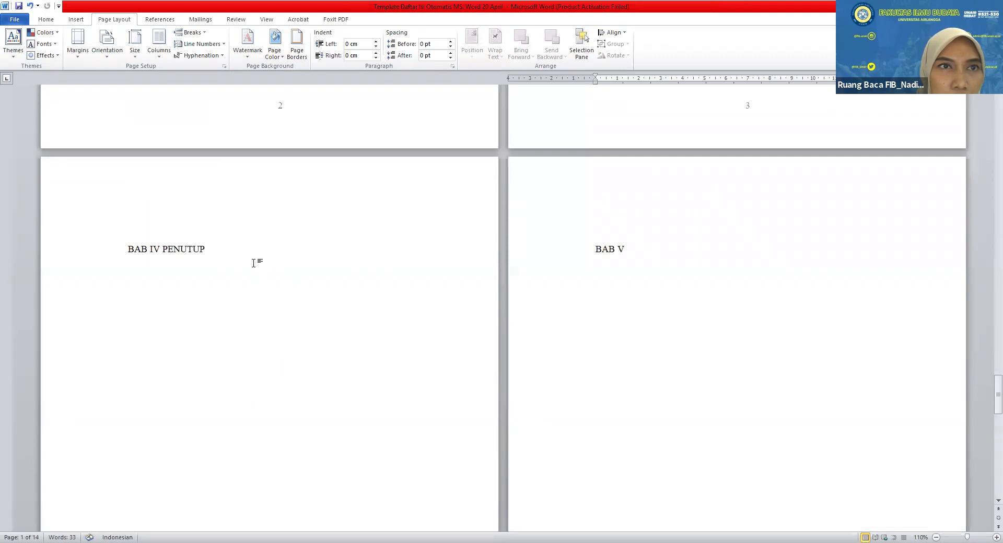
{"action": "scroll", "coordinate": [273, 252], "scroll_direction": "up", "scroll_amount": 8}
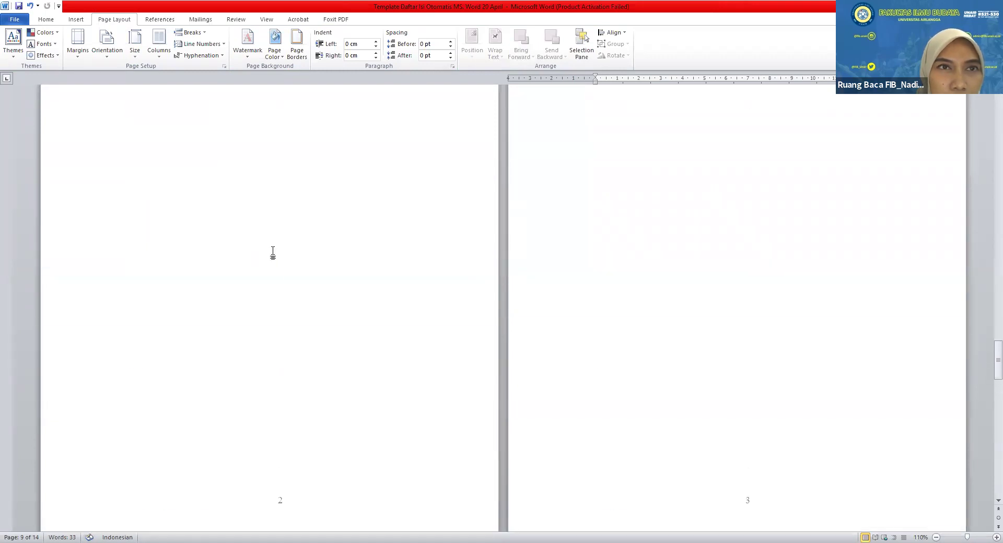
{"action": "scroll", "coordinate": [273, 252], "scroll_direction": "up", "scroll_amount": 4}
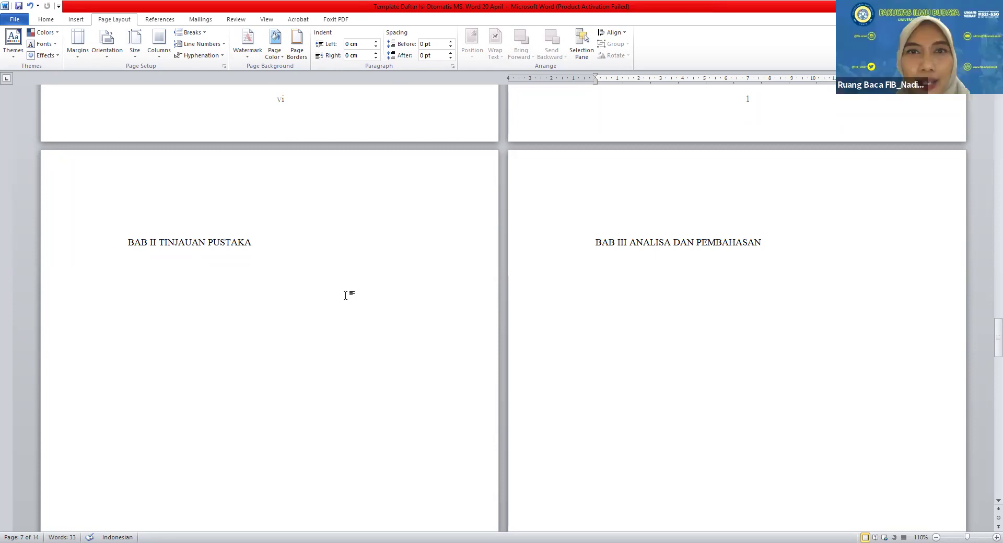
{"action": "scroll", "coordinate": [334, 282], "scroll_direction": "up", "scroll_amount": 2}
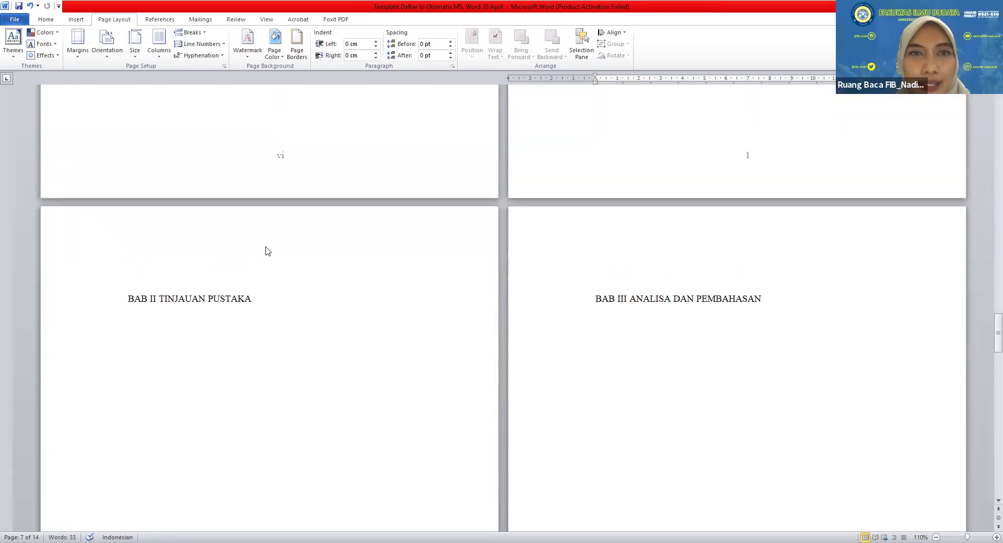
{"action": "left_click", "coordinate": [191, 32]}
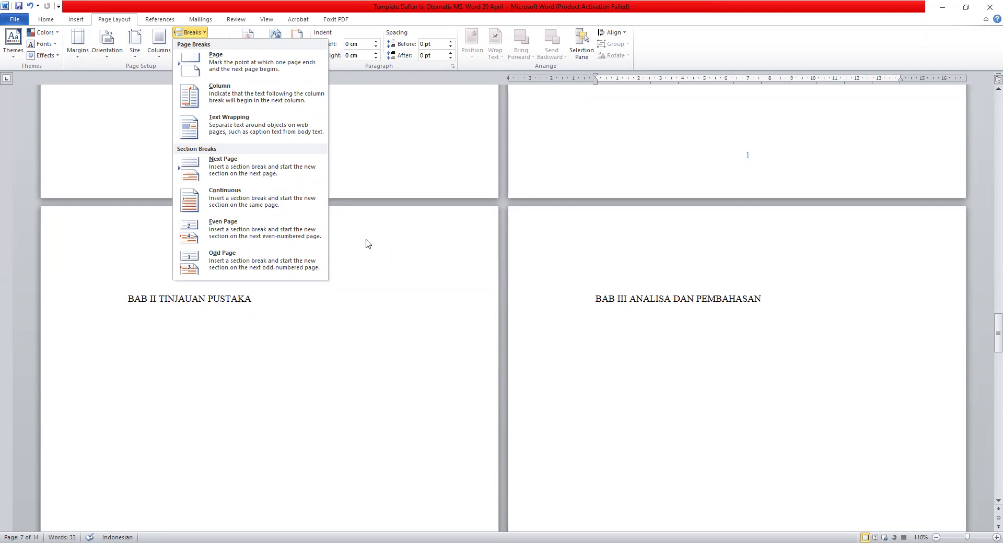
{"action": "left_click", "coordinate": [369, 243]}
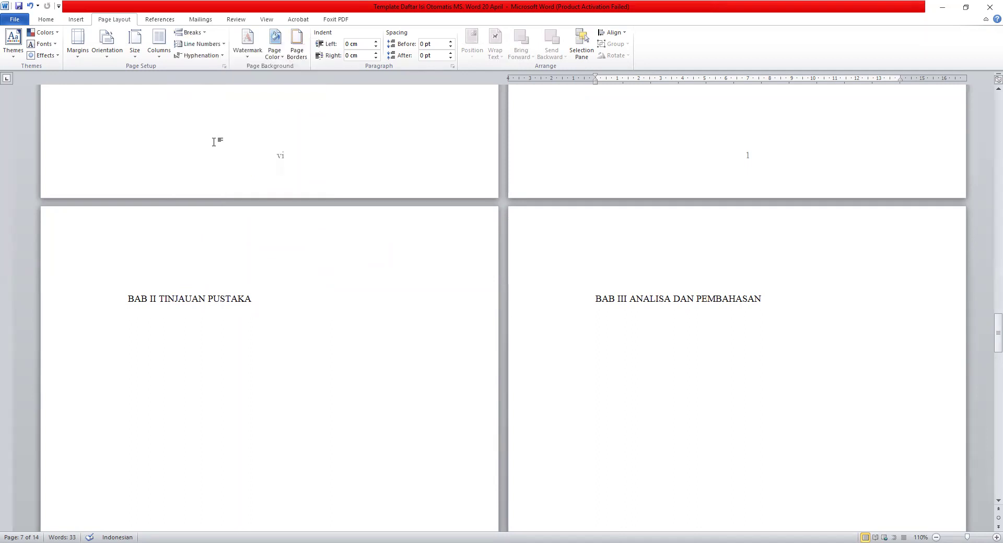
{"action": "left_click", "coordinate": [194, 32]}
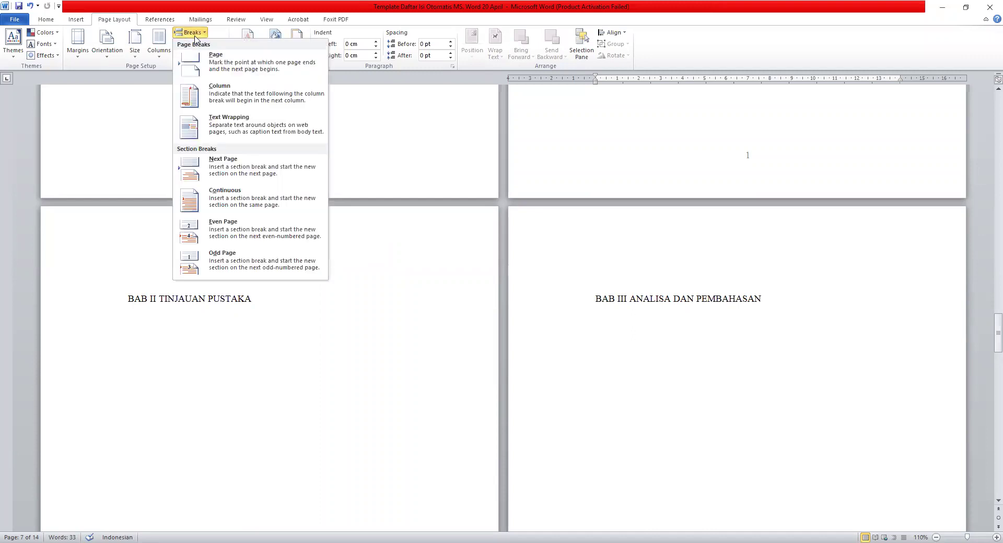
{"action": "left_click", "coordinate": [398, 149]}
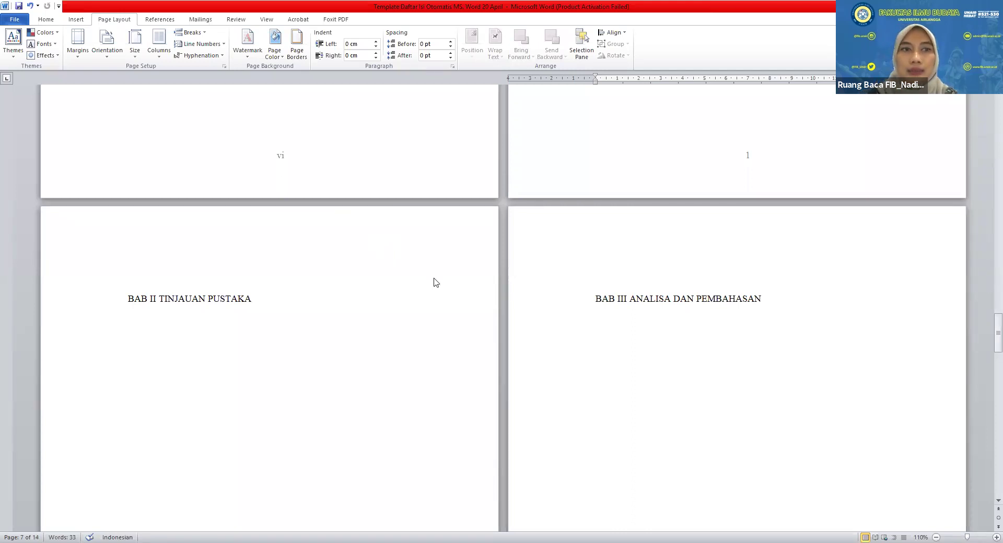
Try to add a Plain Number 3 page number at the top of the BAB I PENDAHULUAN page
{"action": "scroll", "coordinate": [432, 282], "scroll_direction": "up", "scroll_amount": 7}
{"action": "scroll", "coordinate": [399, 238], "scroll_direction": "up", "scroll_amount": 5}
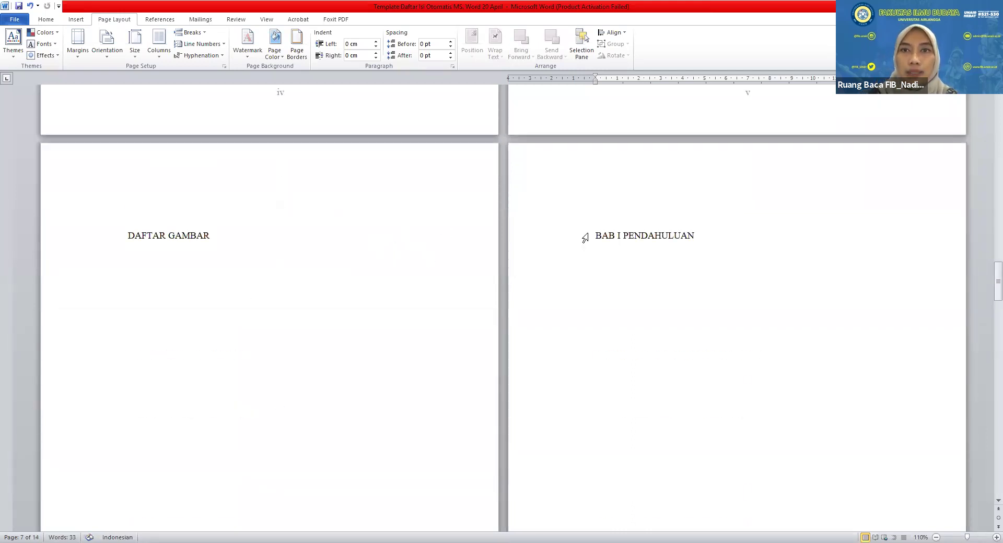
{"action": "left_click", "coordinate": [685, 192]}
{"action": "scroll", "coordinate": [700, 397], "scroll_direction": "down", "scroll_amount": 5}
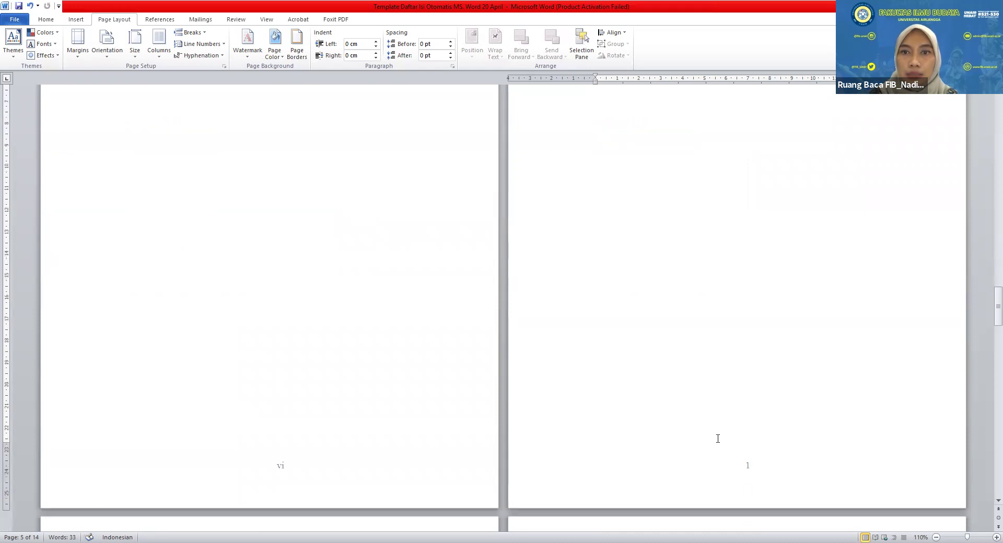
{"action": "double_click", "coordinate": [721, 466]}
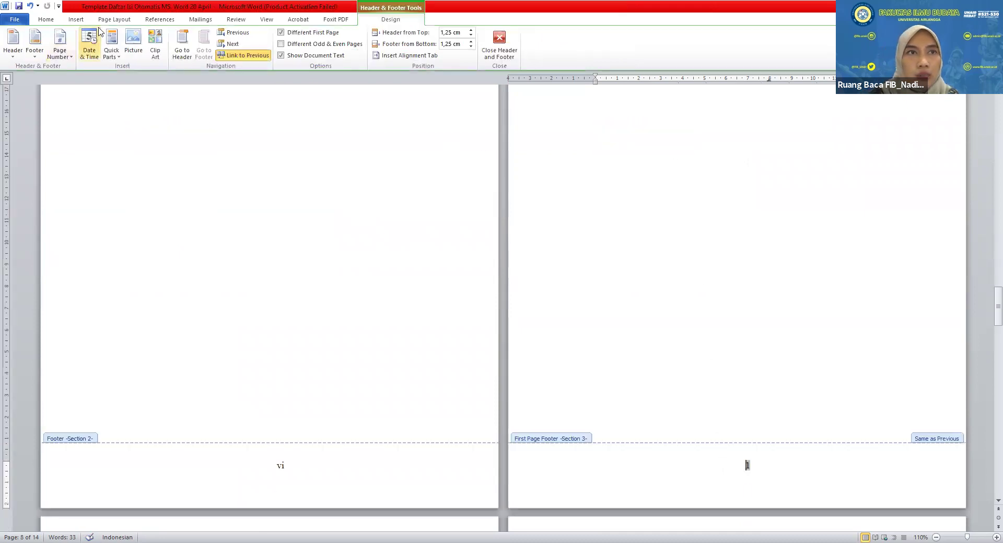
{"action": "left_click", "coordinate": [75, 20]}
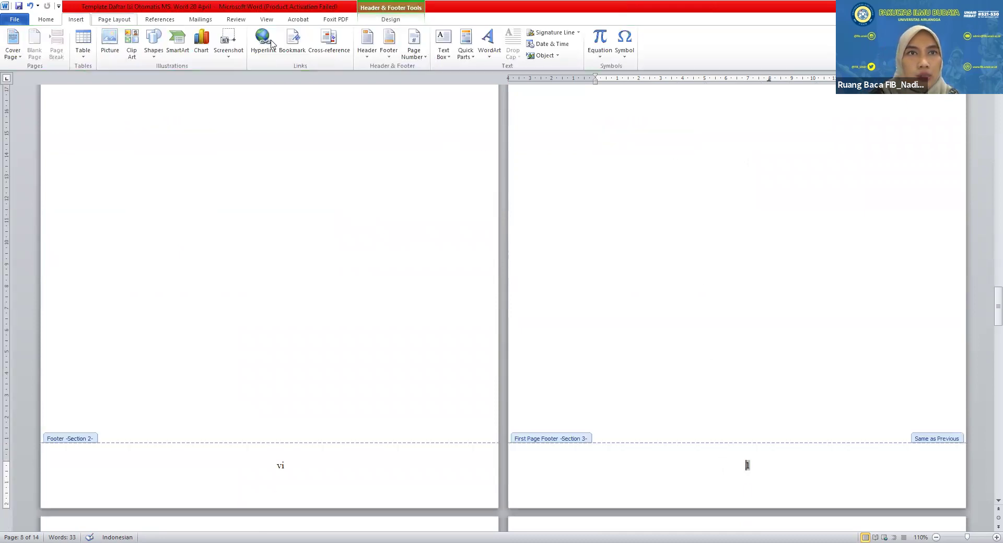
{"action": "left_click", "coordinate": [415, 55]}
{"action": "mouse_move", "coordinate": [440, 72]}
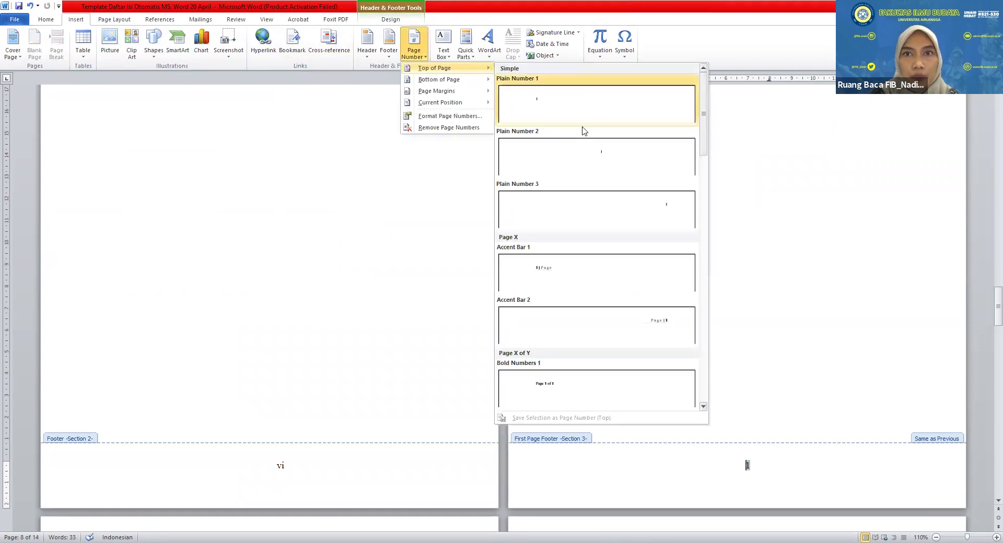
{"action": "left_click", "coordinate": [618, 205]}
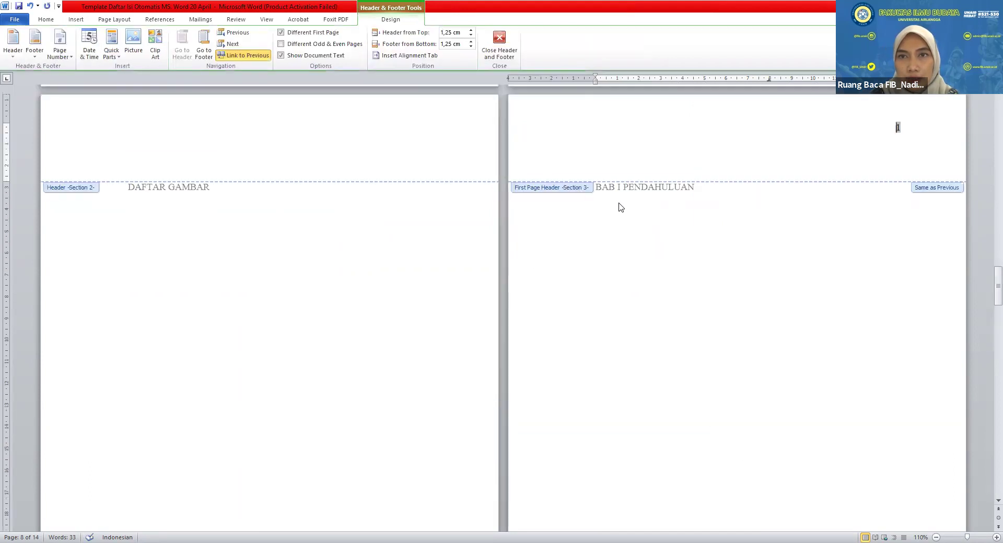
Check the headers and footers around the BAB pages, undo the top-of-page number on BAB I and return to the body text
{"action": "scroll", "coordinate": [664, 278], "scroll_direction": "down", "scroll_amount": 10}
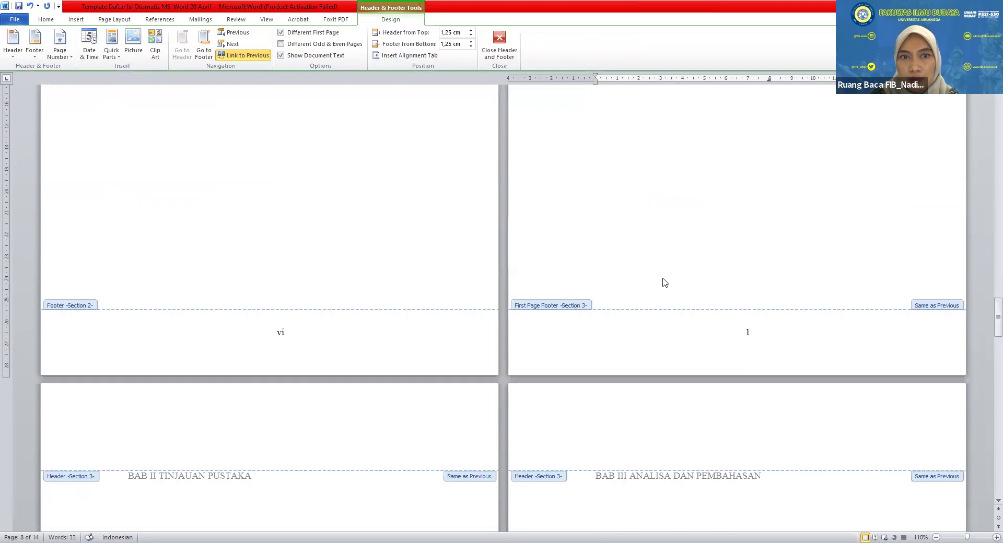
{"action": "scroll", "coordinate": [664, 278], "scroll_direction": "down", "scroll_amount": 8}
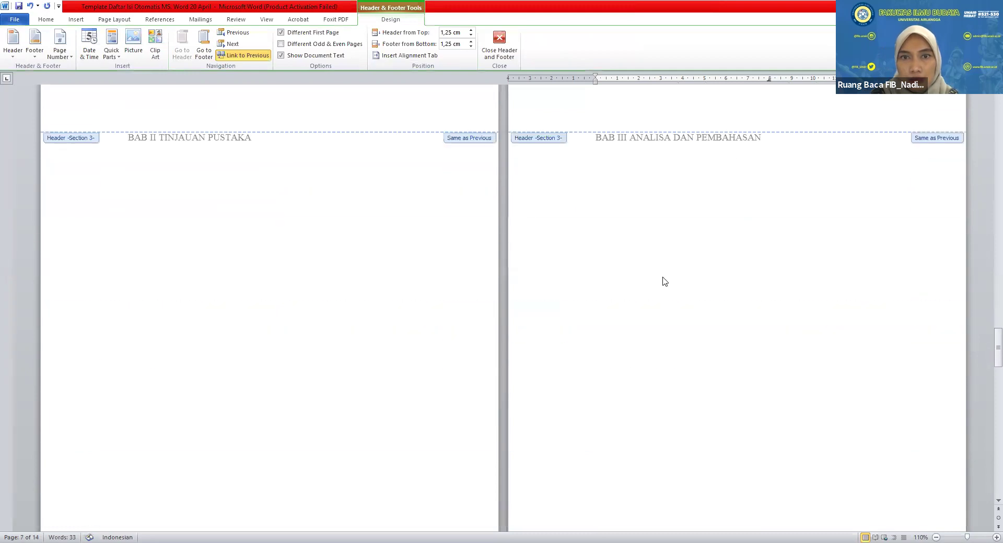
{"action": "scroll", "coordinate": [663, 278], "scroll_direction": "up", "scroll_amount": 8}
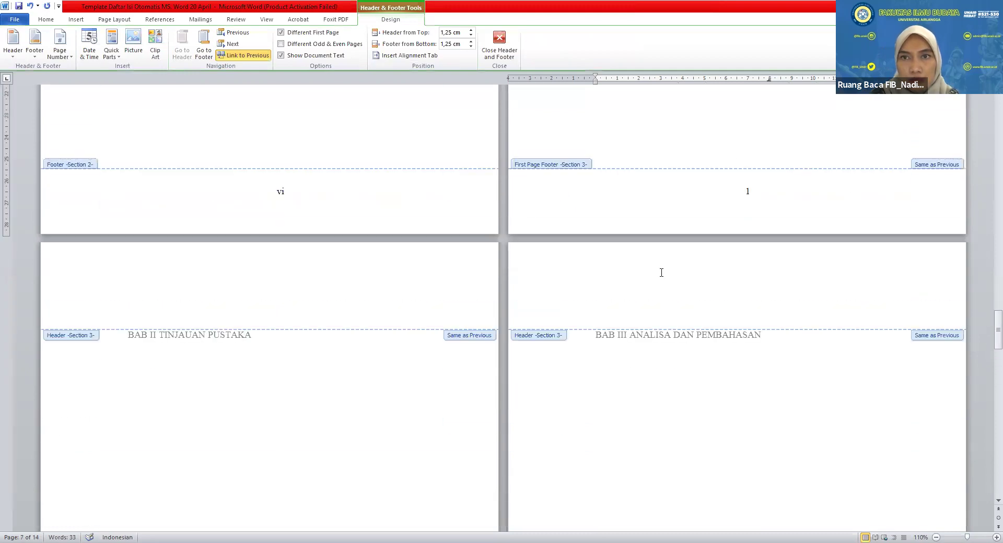
{"action": "scroll", "coordinate": [661, 273], "scroll_direction": "up", "scroll_amount": 10}
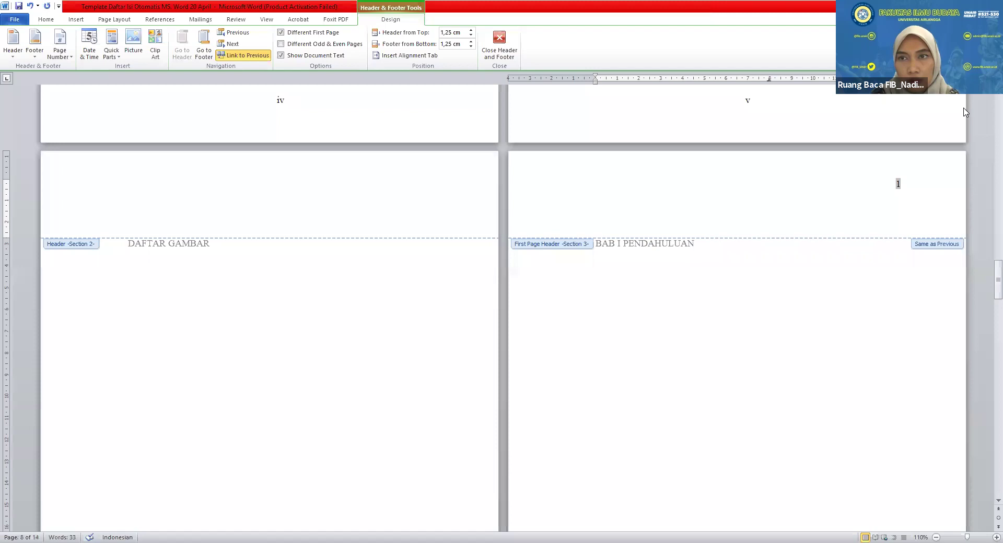
{"action": "scroll", "coordinate": [878, 297], "scroll_direction": "down", "scroll_amount": 2}
{"action": "scroll", "coordinate": [873, 293], "scroll_direction": "up", "scroll_amount": 2}
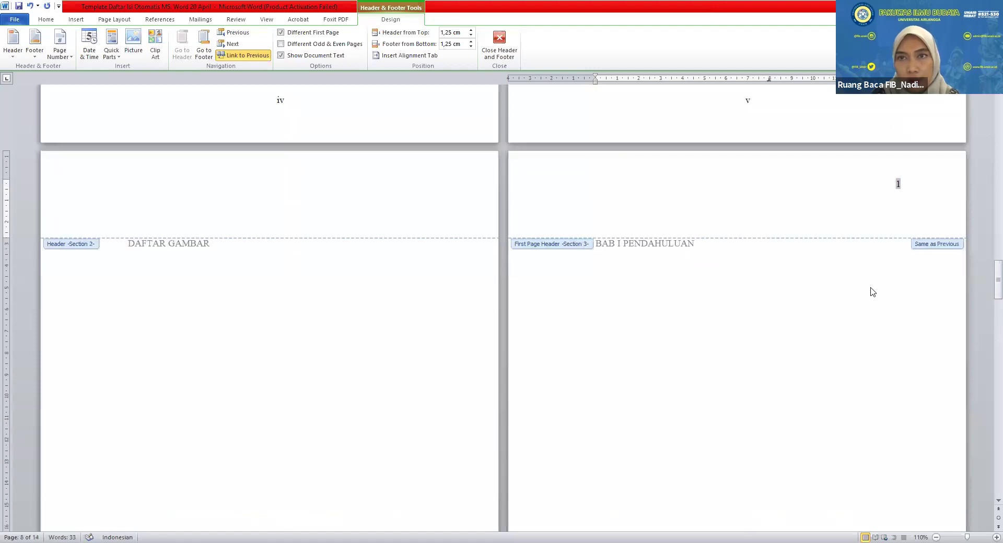
{"action": "key", "text": "ctrl+z"}
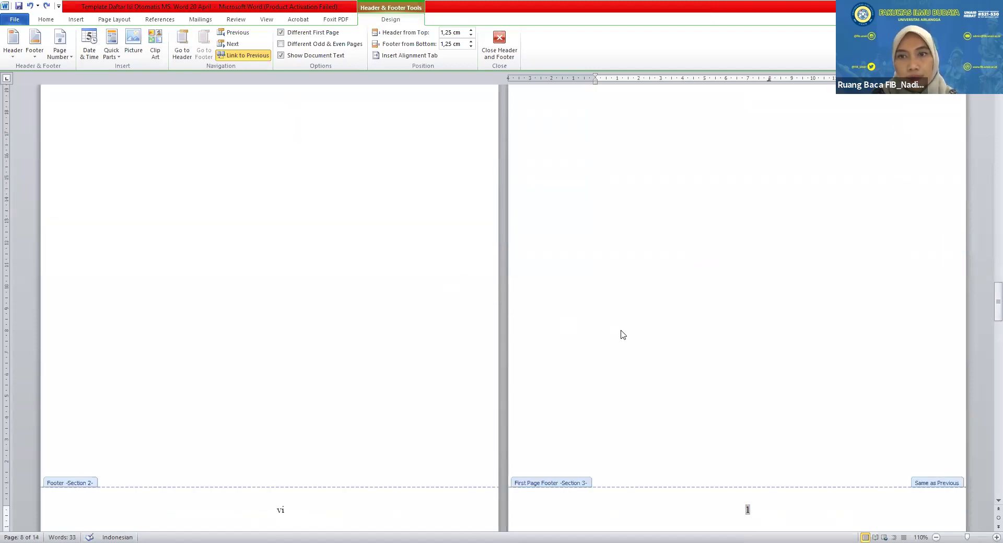
{"action": "double_click", "coordinate": [823, 284]}
Review the page numbers at the bottom of the pages from DAFTAR GAMBAR and BAB I through BAB V
{"action": "scroll", "coordinate": [820, 318], "scroll_direction": "down", "scroll_amount": 8}
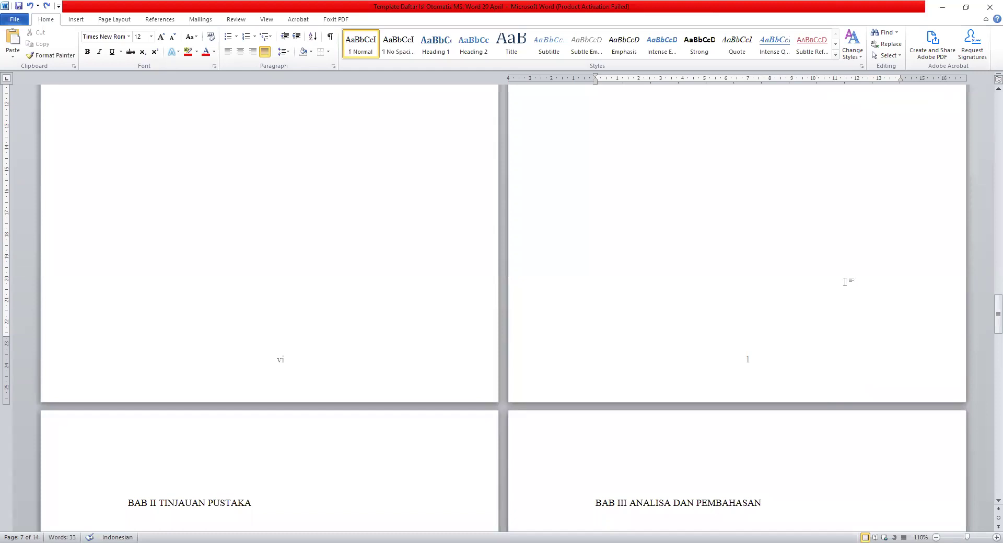
{"action": "scroll", "coordinate": [716, 398], "scroll_direction": "up", "scroll_amount": 7}
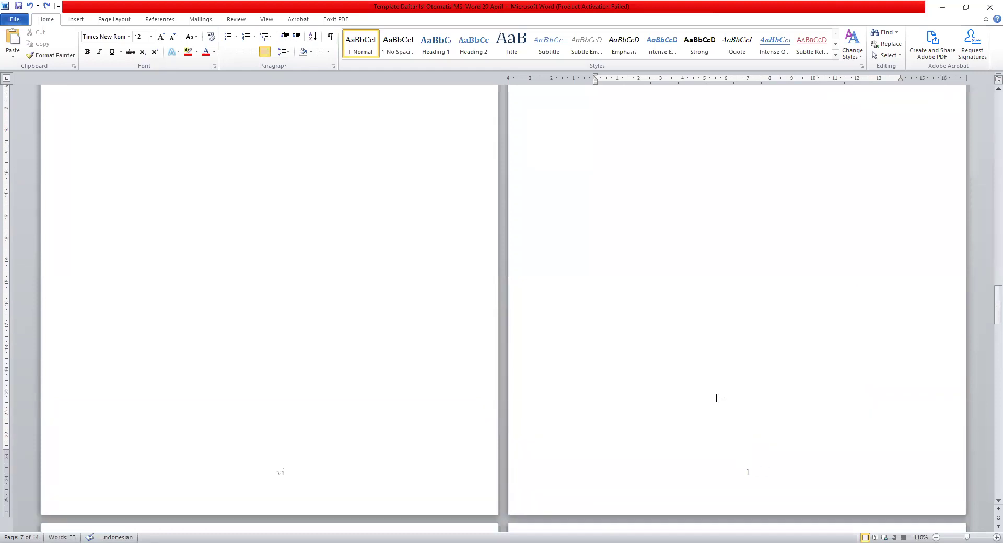
{"action": "scroll", "coordinate": [716, 398], "scroll_direction": "down", "scroll_amount": 10}
{"action": "scroll", "coordinate": [716, 398], "scroll_direction": "down", "scroll_amount": 5}
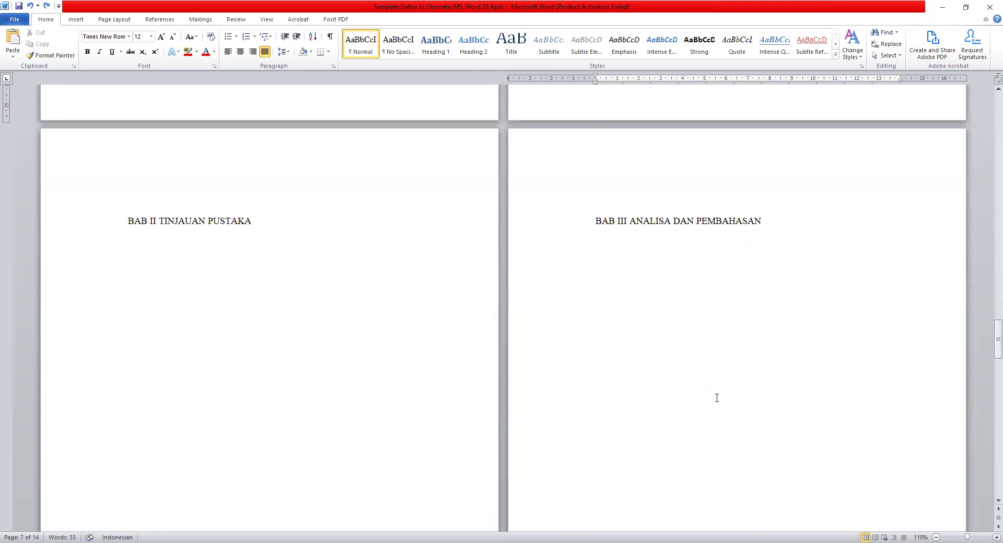
{"action": "scroll", "coordinate": [717, 396], "scroll_direction": "down", "scroll_amount": 10}
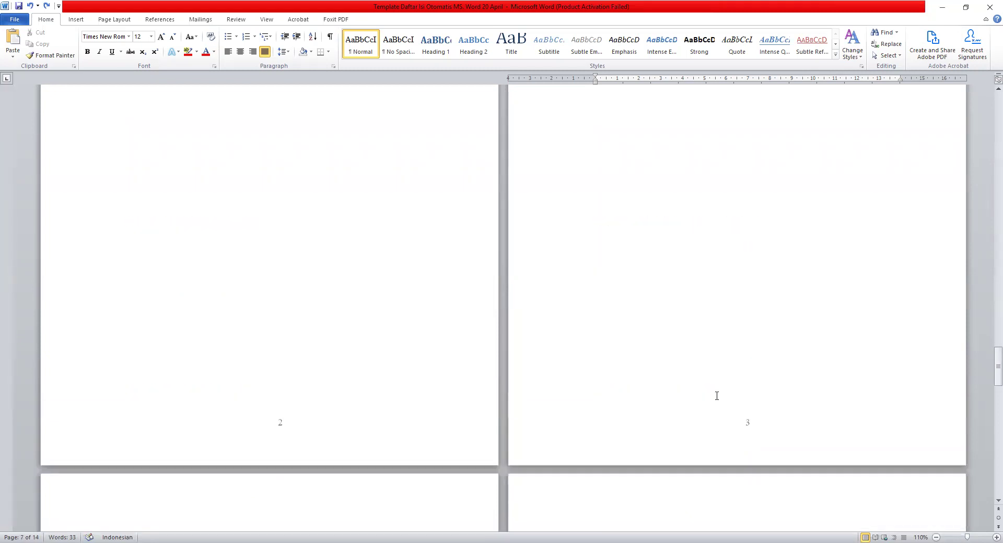
{"action": "scroll", "coordinate": [717, 395], "scroll_direction": "down", "scroll_amount": 12}
{"action": "scroll", "coordinate": [717, 395], "scroll_direction": "up", "scroll_amount": 15}
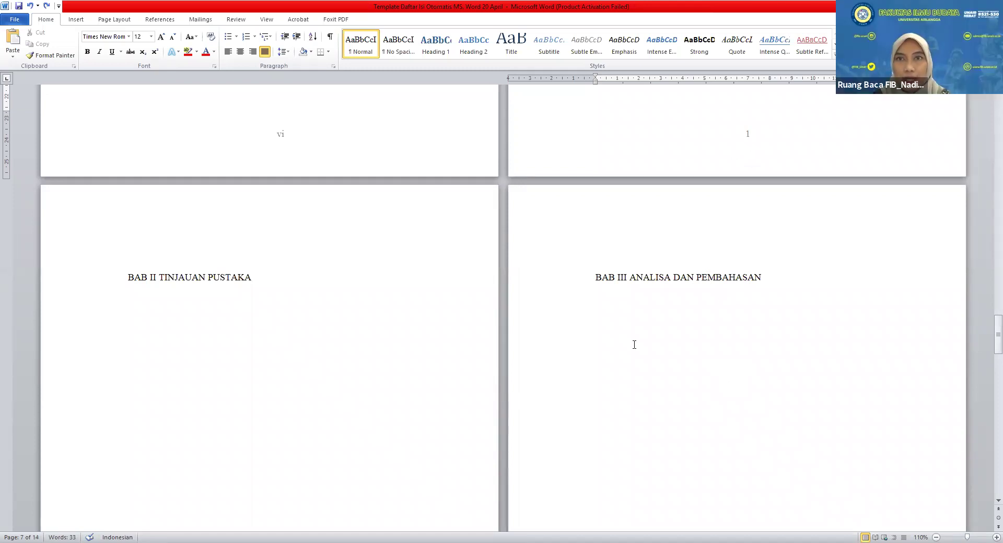
{"action": "scroll", "coordinate": [633, 342], "scroll_direction": "up", "scroll_amount": 10}
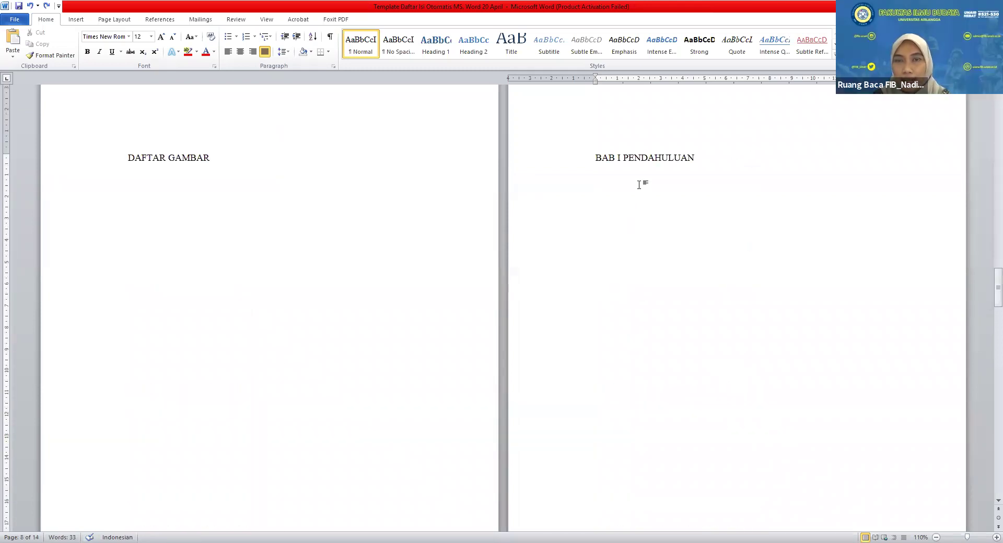
{"action": "scroll", "coordinate": [649, 487], "scroll_direction": "down", "scroll_amount": 3}
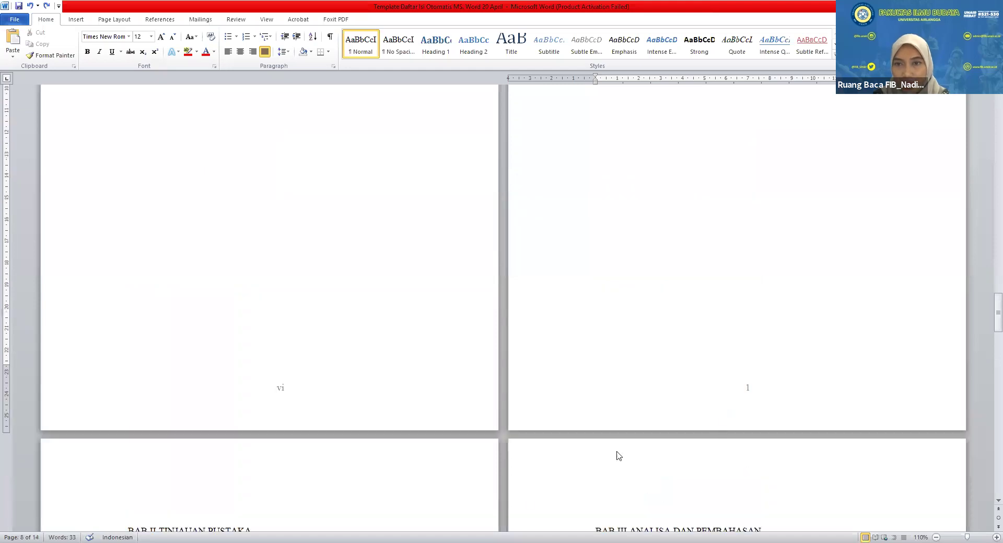
{"action": "scroll", "coordinate": [439, 528], "scroll_direction": "down", "scroll_amount": 3}
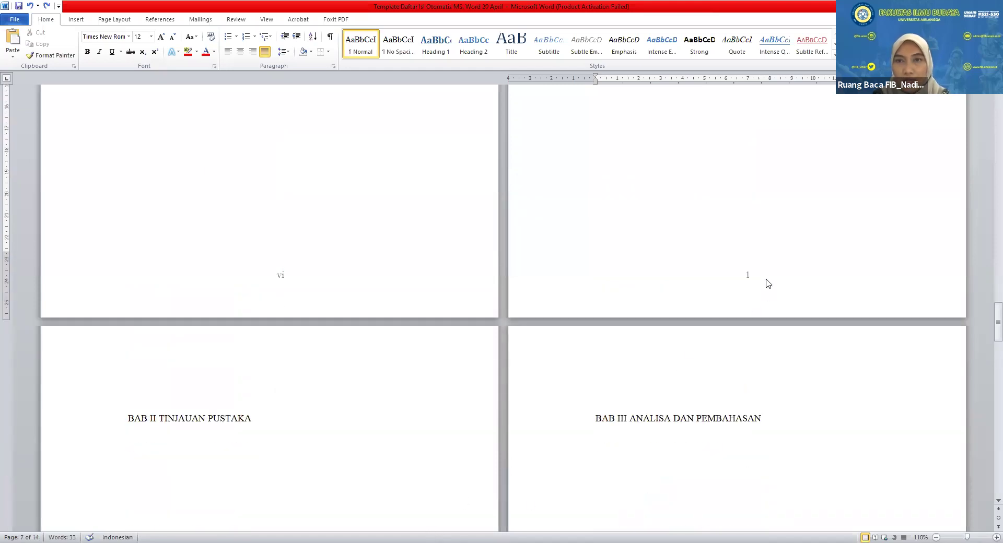
{"action": "scroll", "coordinate": [768, 283], "scroll_direction": "up", "scroll_amount": 10}
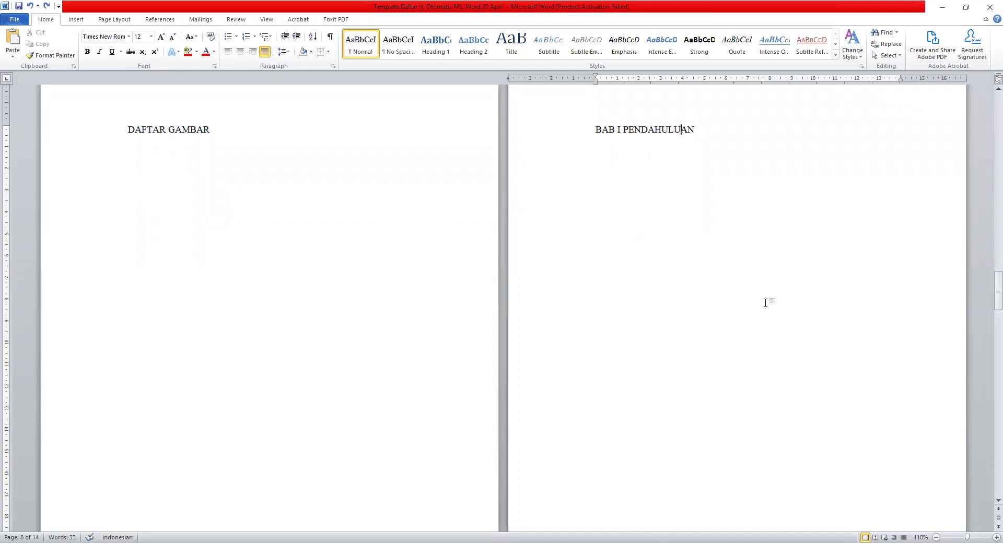
{"action": "scroll", "coordinate": [765, 314], "scroll_direction": "down", "scroll_amount": 3}
{"action": "scroll", "coordinate": [764, 327], "scroll_direction": "down", "scroll_amount": 8}
{"action": "scroll", "coordinate": [761, 356], "scroll_direction": "down", "scroll_amount": 15}
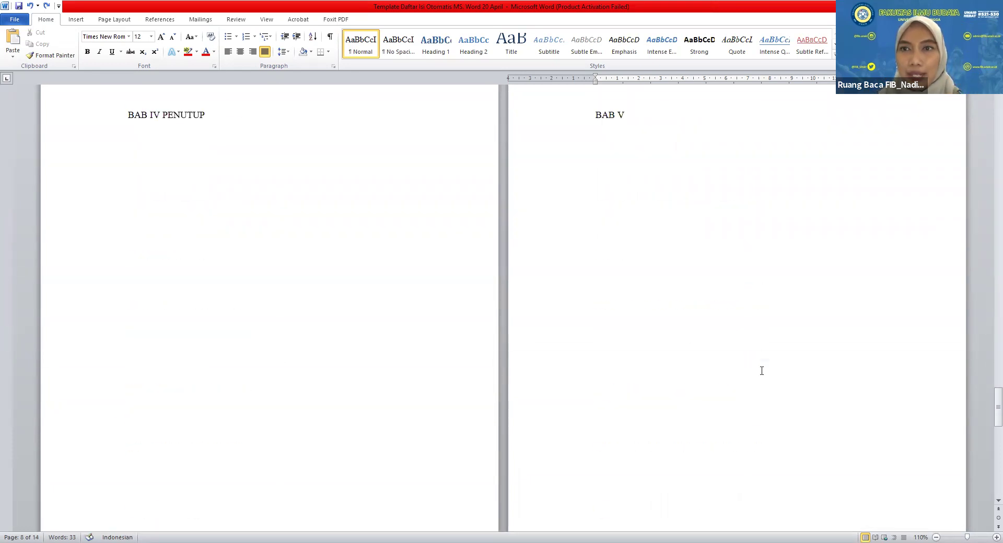
{"action": "scroll", "coordinate": [752, 410], "scroll_direction": "down", "scroll_amount": 10}
{"action": "scroll", "coordinate": [747, 405], "scroll_direction": "up", "scroll_amount": 11}
On the HALAMAN DEPAN page, leave a blank line under the title and add the note "HEADING 1 = BAB"
{"action": "left_click_drag", "start_coordinate": [989, 410], "coordinate": [988, 133]}
{"action": "left_click", "coordinate": [184, 188]}
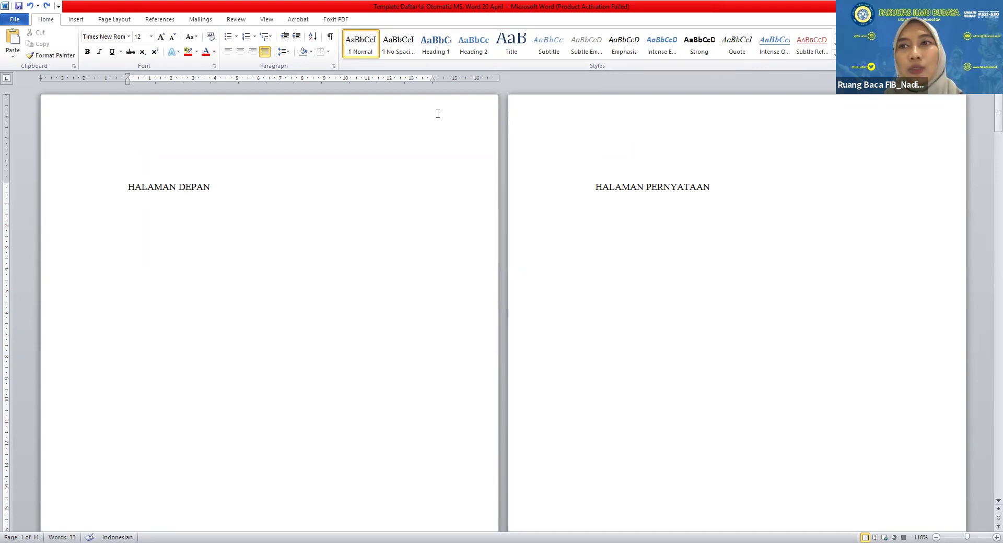
{"action": "key", "text": "End"}
{"action": "key", "text": "Return"}
{"action": "key", "text": "Return"}
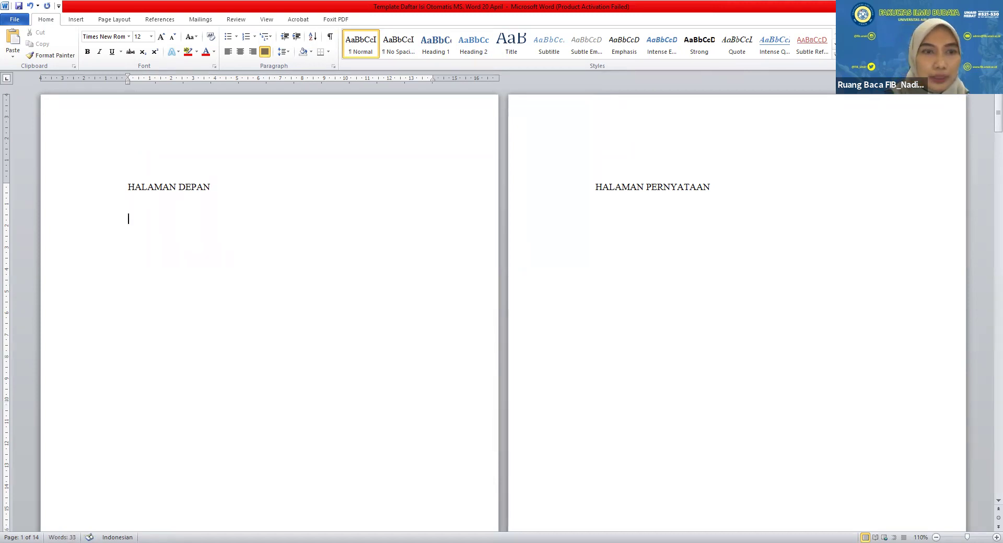
{"action": "type", "text": "HEADING"}
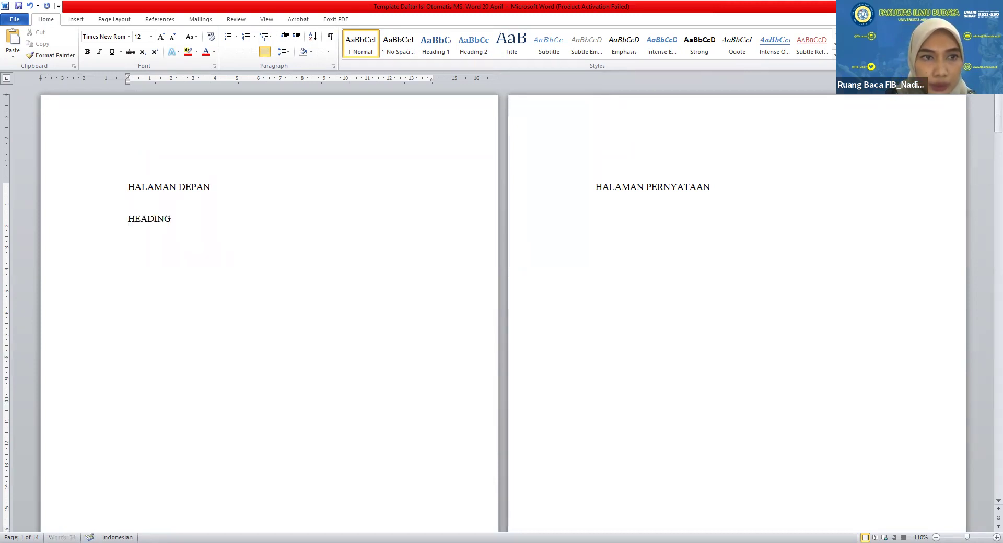
{"action": "type", "text": " 1 = BAB"}
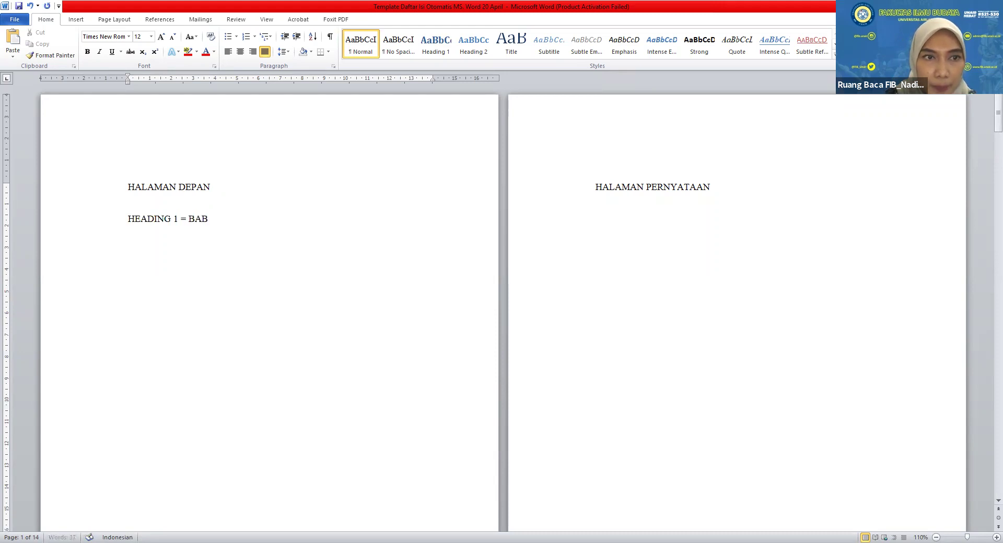
Add the lines "HEADING 2 = SUB BAB" and "HEADING 3 = SUB SUB BAB" below the HEADING 1 note
{"action": "key", "text": "Return"}
{"action": "type", "text": "HEADIN"}
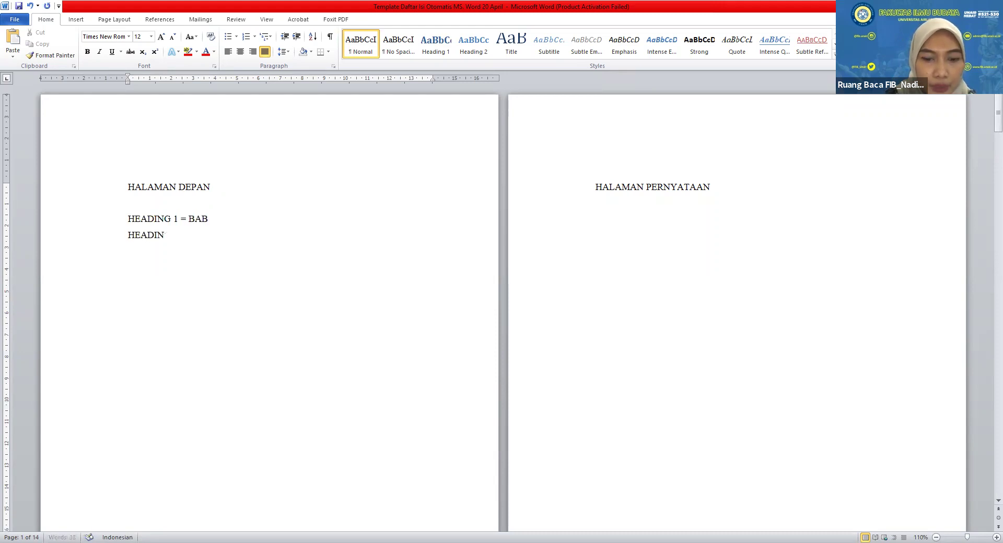
{"action": "type", "text": "G 2 = SUB BAB"}
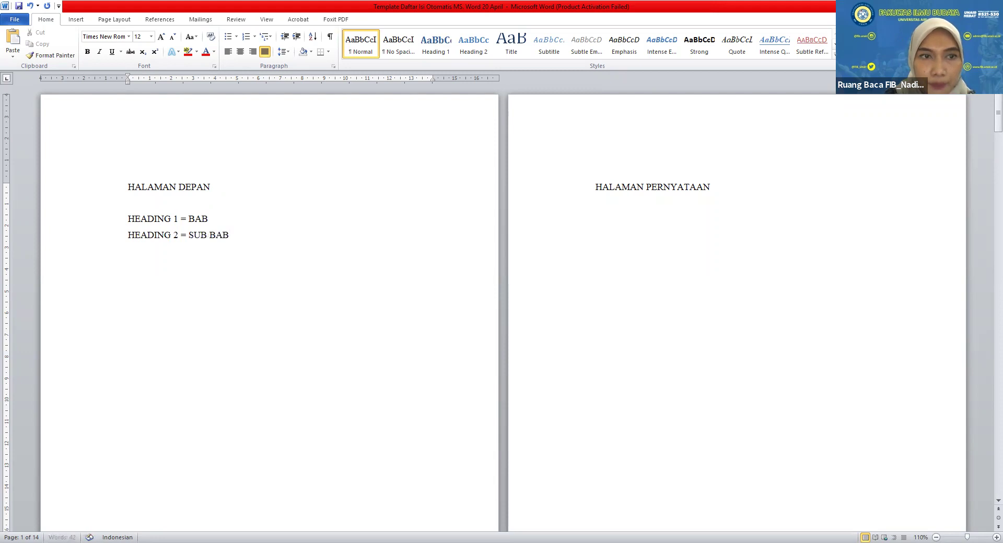
{"action": "key", "text": "Return"}
{"action": "type", "text": "H"}
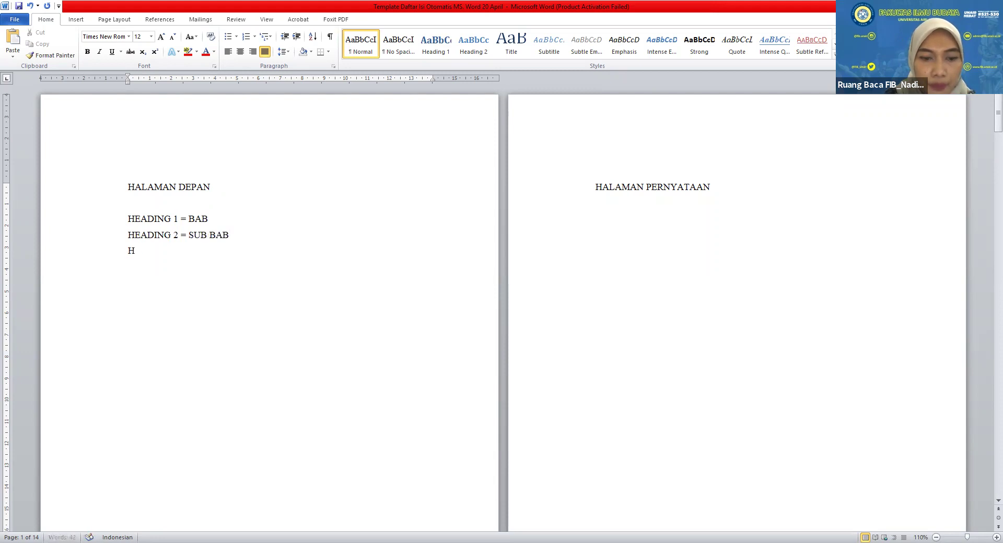
{"action": "type", "text": "EADING 3"}
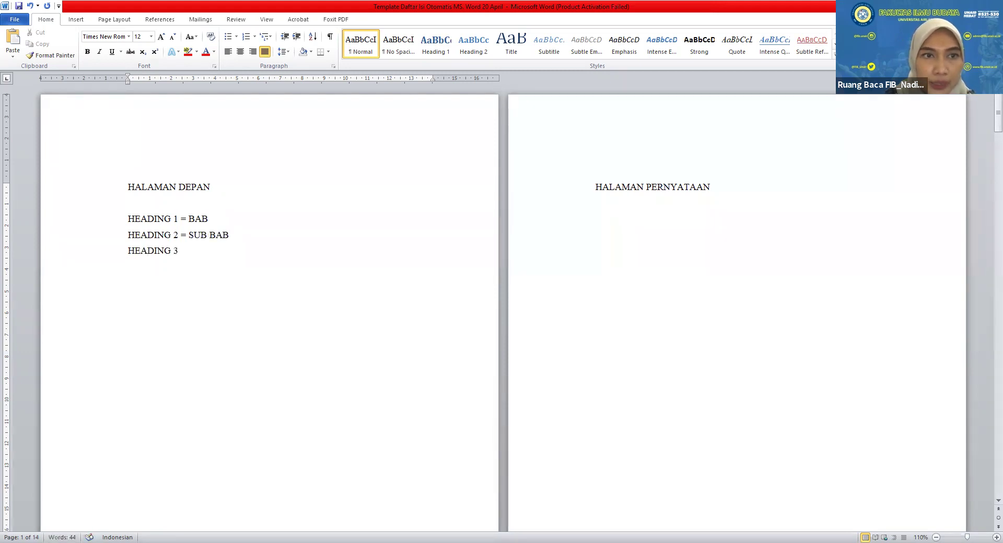
{"action": "type", "text": " = SUB SUB BAB"}
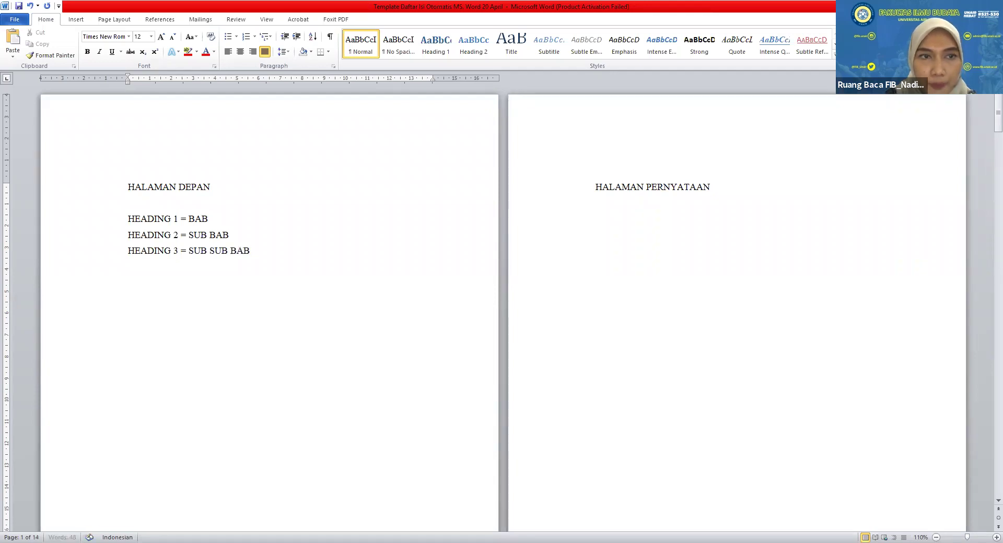
Add the line "HEADING 4 = DAFTAR TABEL" to the heading notes, correcting its spacing
{"action": "key", "text": "Return"}
{"action": "type", "text": "HEADING 4 -"}
{"action": "key", "text": "ctrl+Home"}
{"action": "left_click", "coordinate": [190, 273]}
{"action": "key", "text": "BackSpace"}
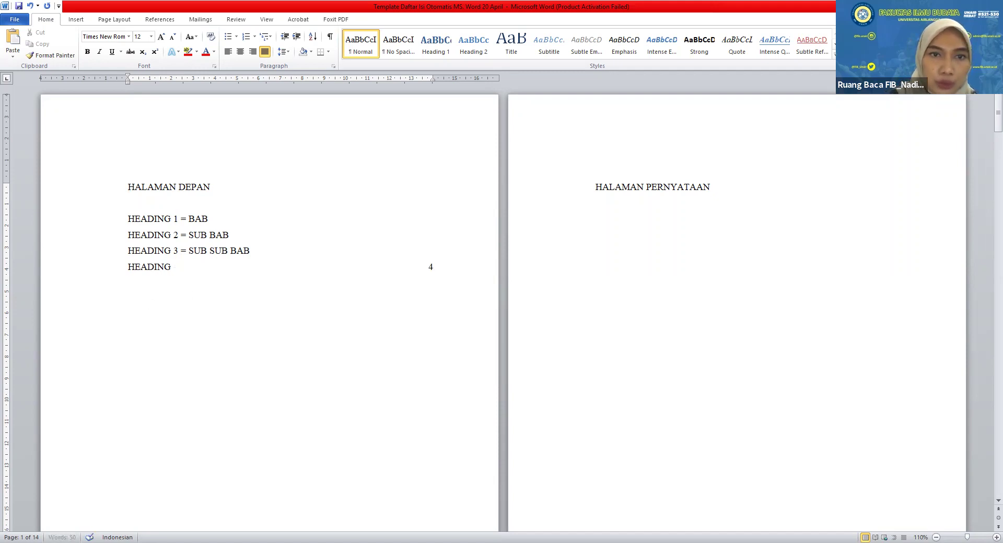
{"action": "key", "text": "BackSpace"}
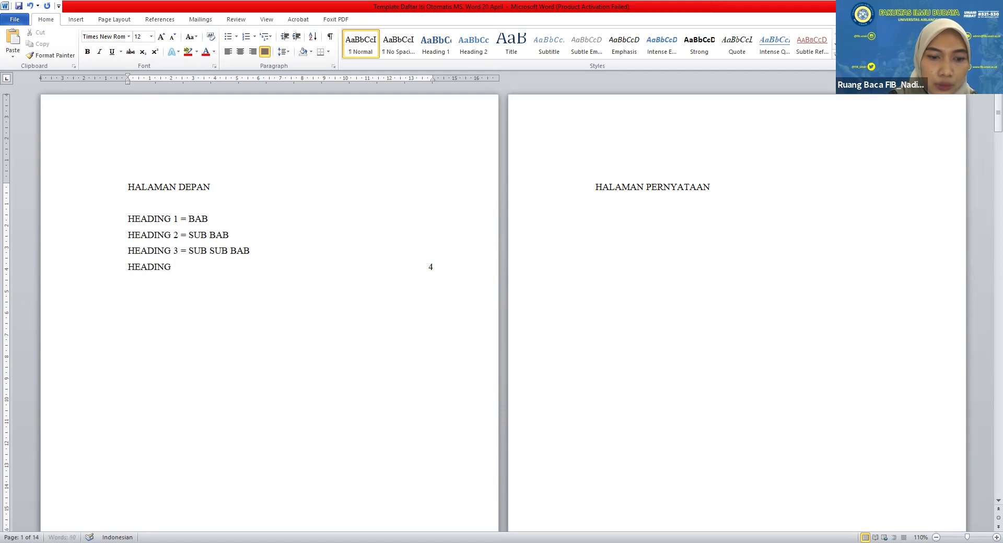
{"action": "type", "text": "DAFTAR TABEL"}
{"action": "key", "text": "Return"}
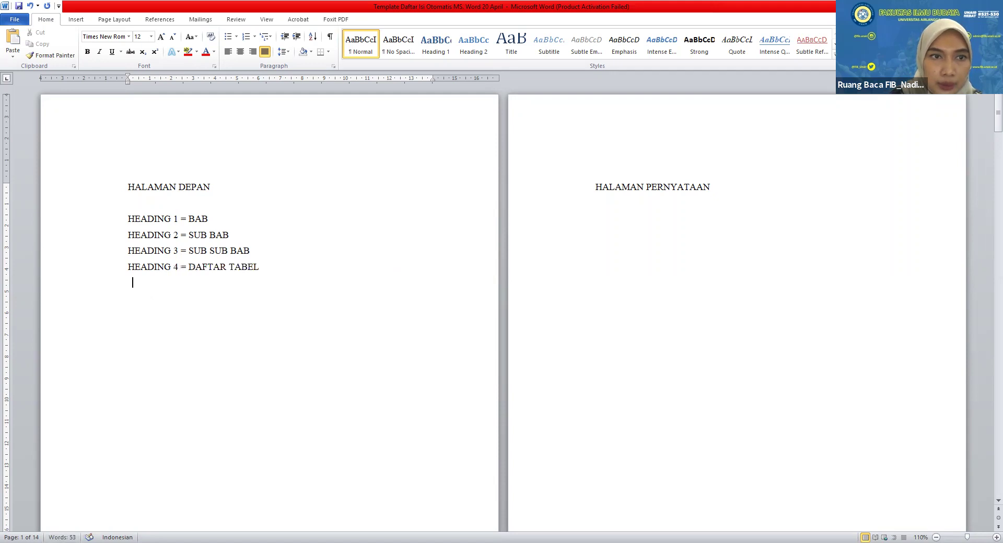
Add the line "HEADING 5 = DAFTAR GAMBAR" to the heading notes, leaving a blank line above it
{"action": "key", "text": "BackSpace"}
{"action": "key", "text": "Return"}
{"action": "key", "text": "Return"}
{"action": "type", "text": "HEADING"}
{"action": "key", "text": "Tab"}
{"action": "type", "text": "5"}
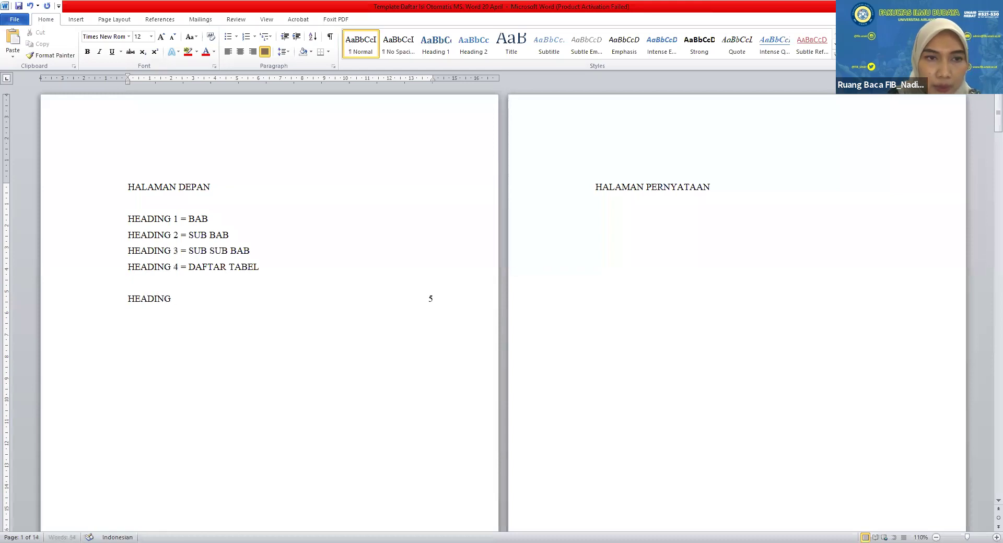
{"action": "type", "text": " = D"}
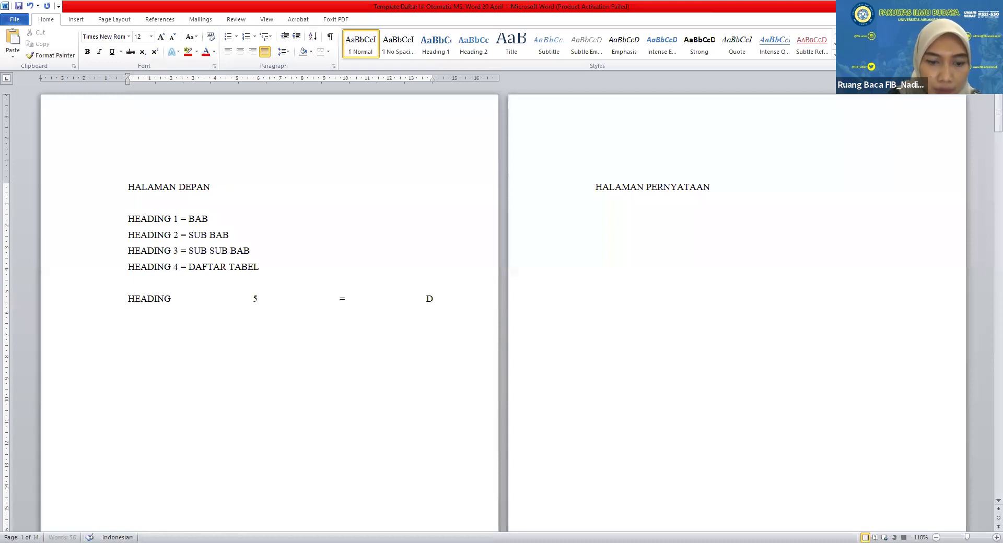
{"action": "type", "text": "AFTAR GAMBAR"}
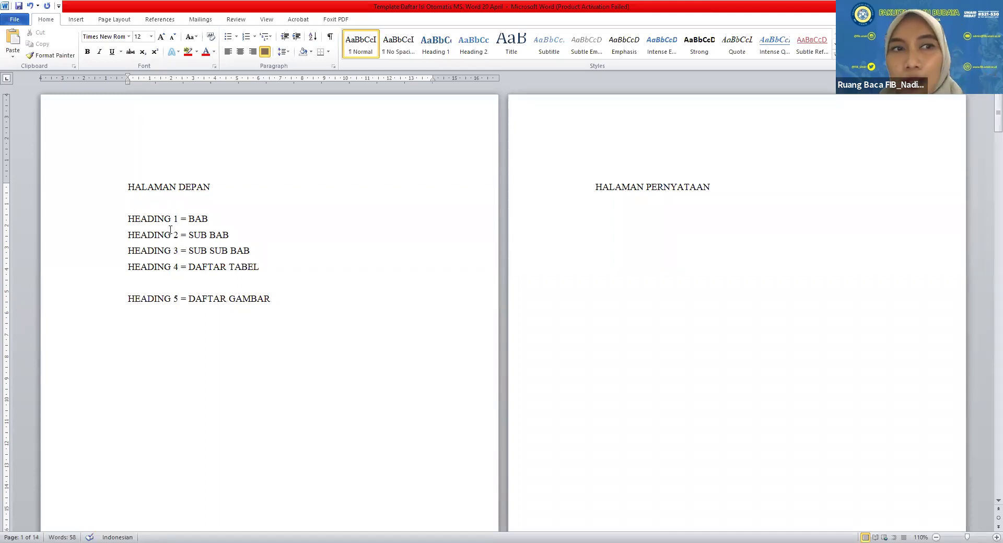
{"action": "left_click_drag", "start_coordinate": [128, 220], "coordinate": [261, 309]}
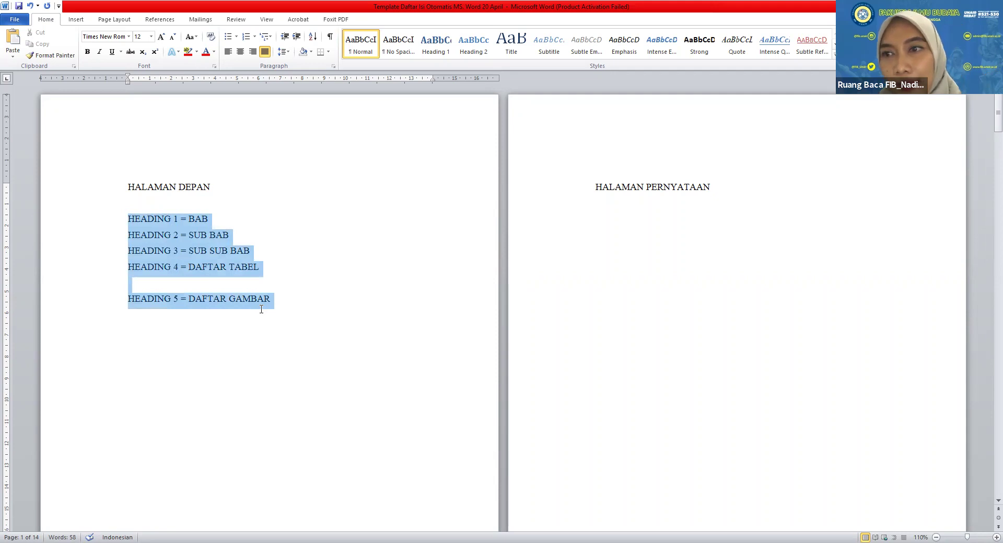
{"action": "left_click", "coordinate": [193, 251]}
{"action": "left_click_drag", "start_coordinate": [129, 222], "coordinate": [211, 224]}
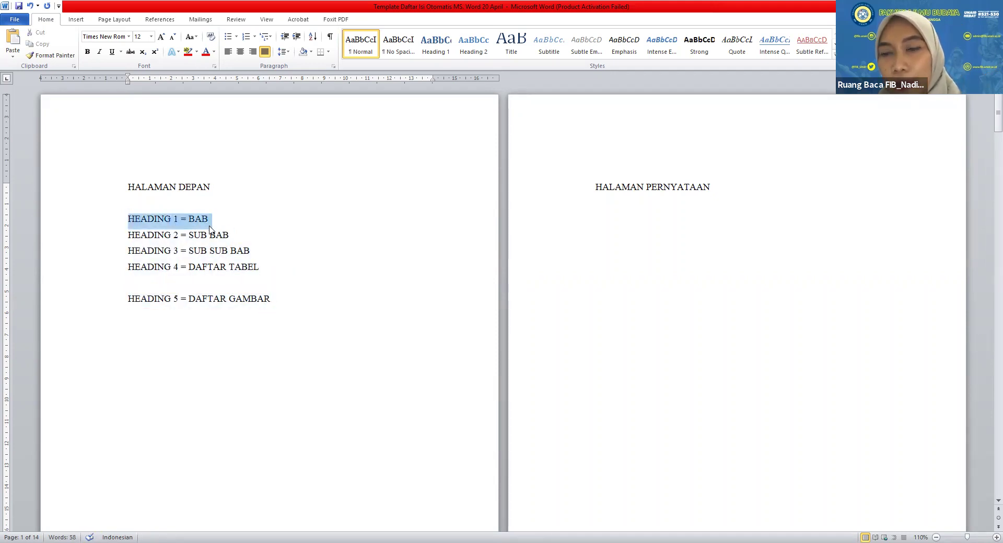
{"action": "left_click", "coordinate": [222, 284]}
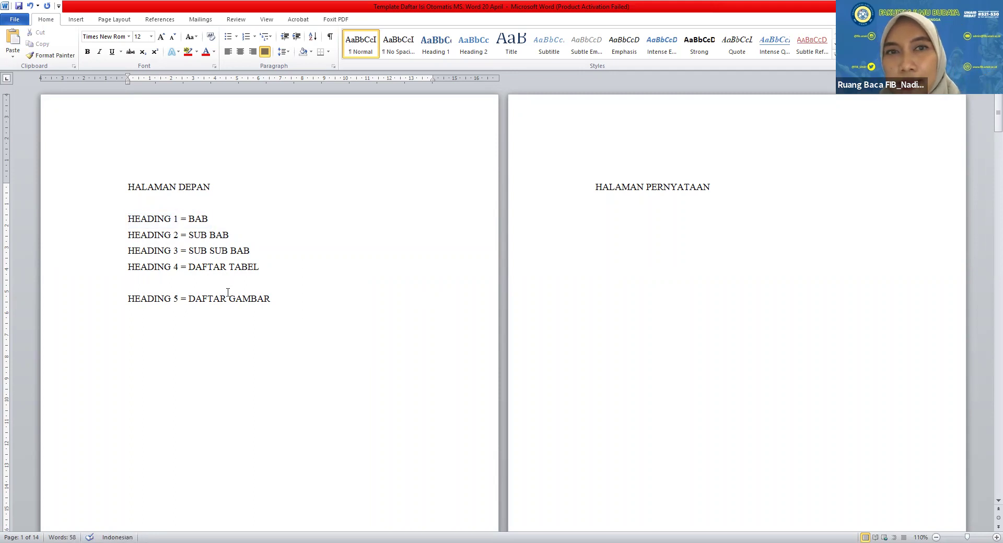
Apply the Heading 1 style to the HALAMAN DEPAN title
{"action": "left_click", "coordinate": [191, 186]}
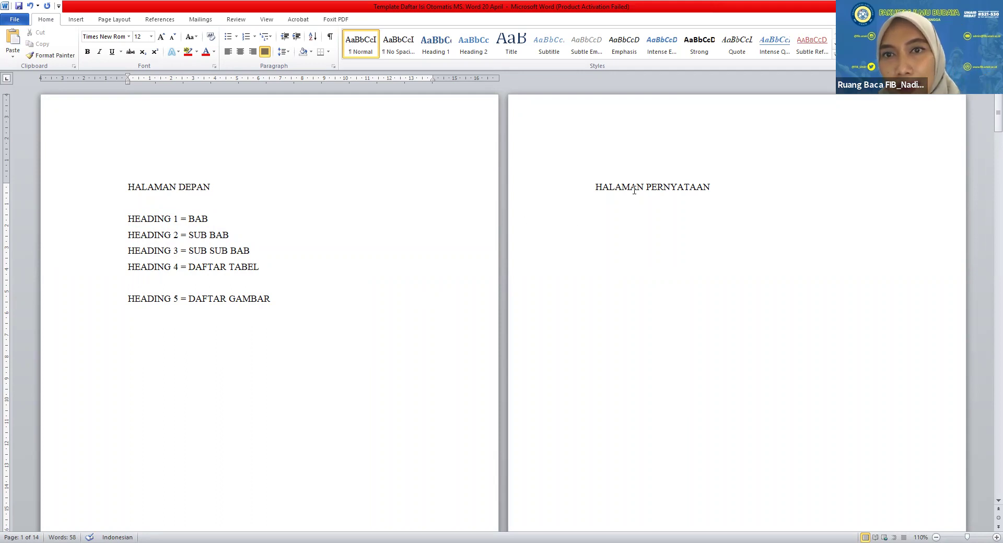
{"action": "left_click", "coordinate": [169, 186]}
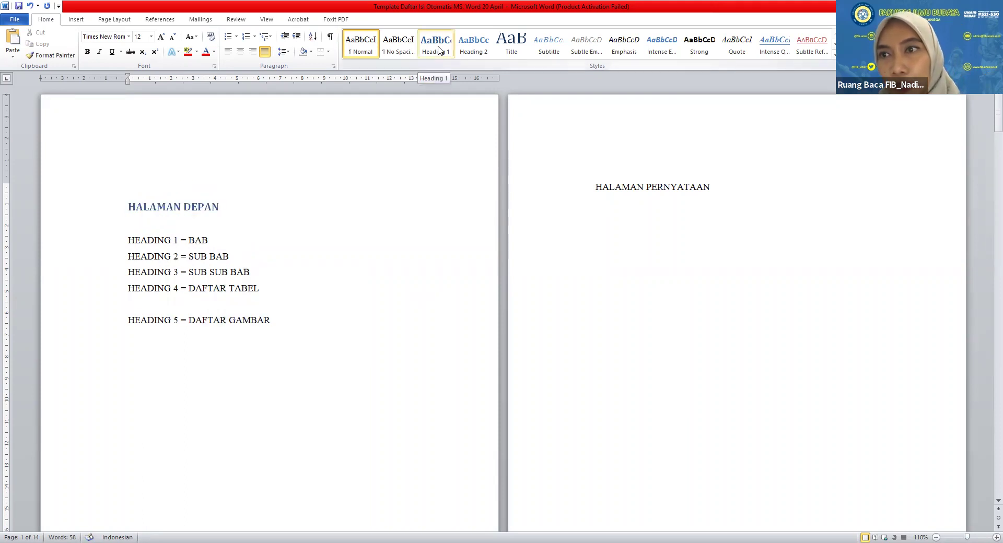
{"action": "left_click", "coordinate": [439, 50]}
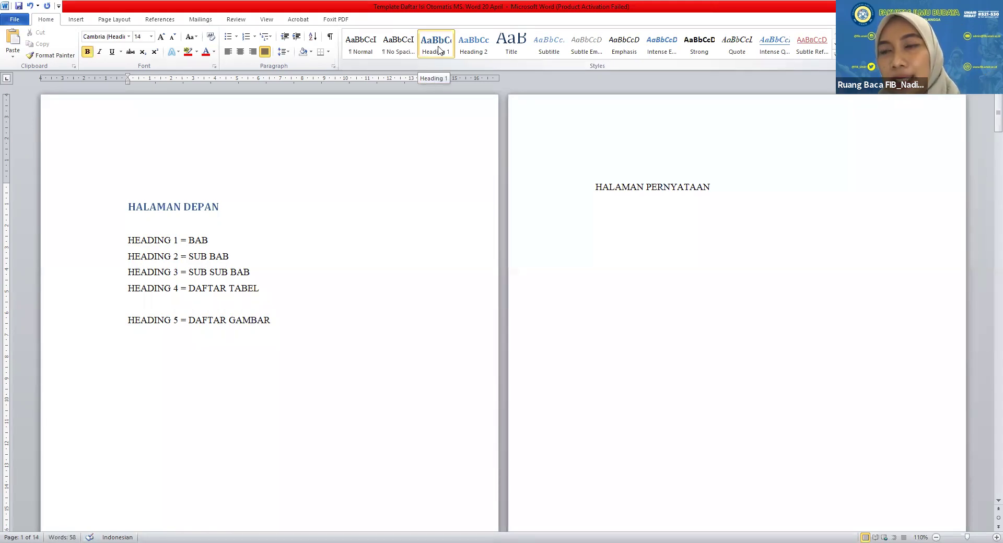
Modify the Heading 1 style, renaming it BAB and basing it on (no style)
{"action": "right_click", "coordinate": [439, 51]}
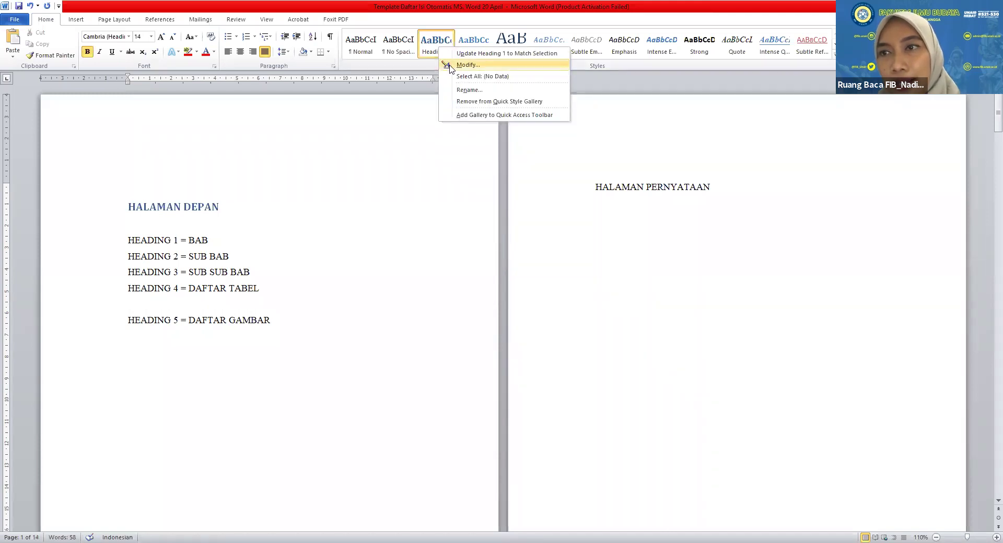
{"action": "left_click", "coordinate": [468, 64]}
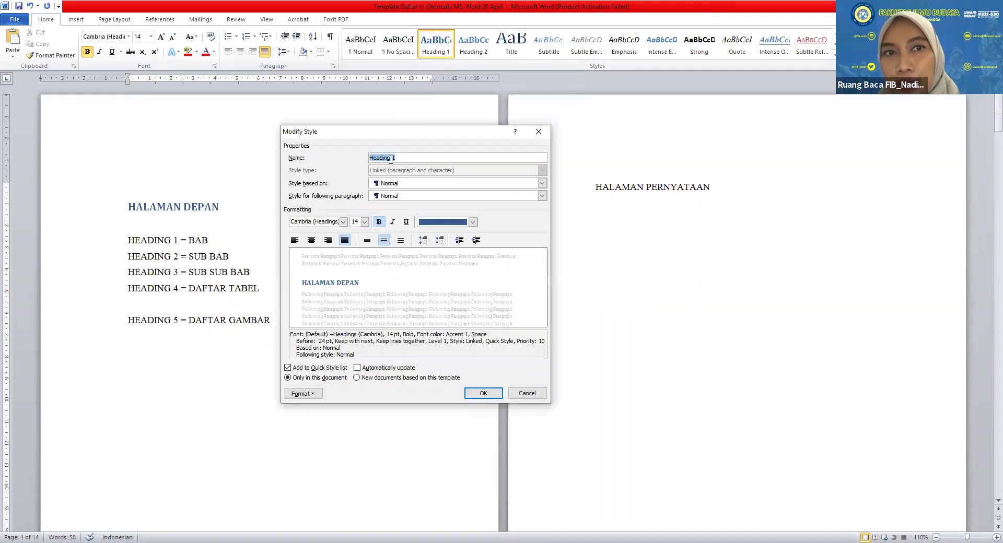
{"action": "type", "text": "BAB"}
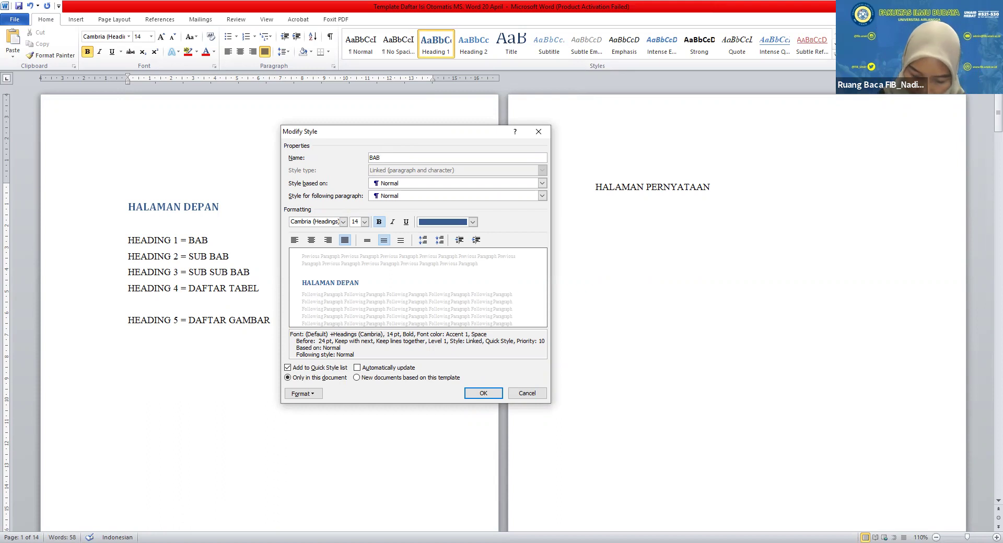
{"action": "left_click", "coordinate": [411, 185]}
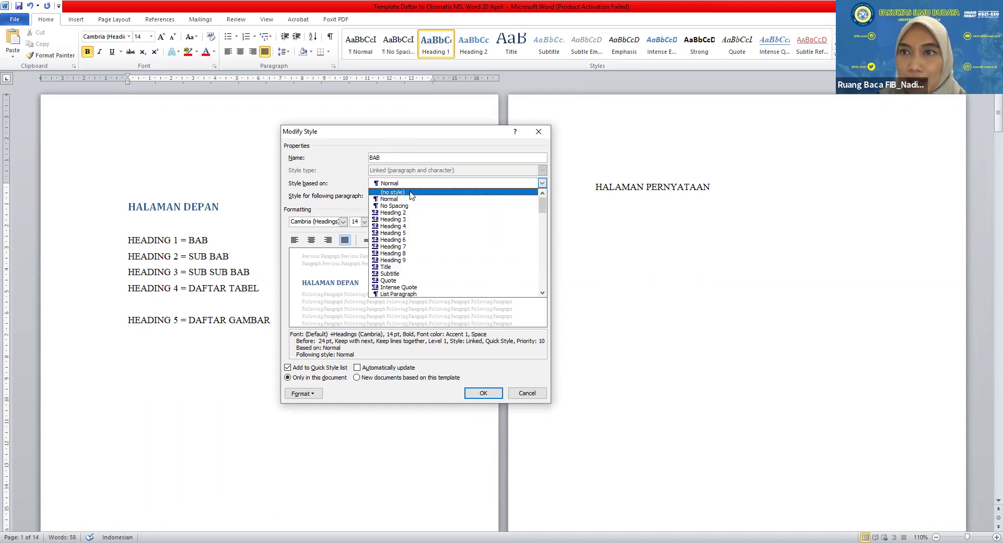
{"action": "left_click", "coordinate": [412, 192]}
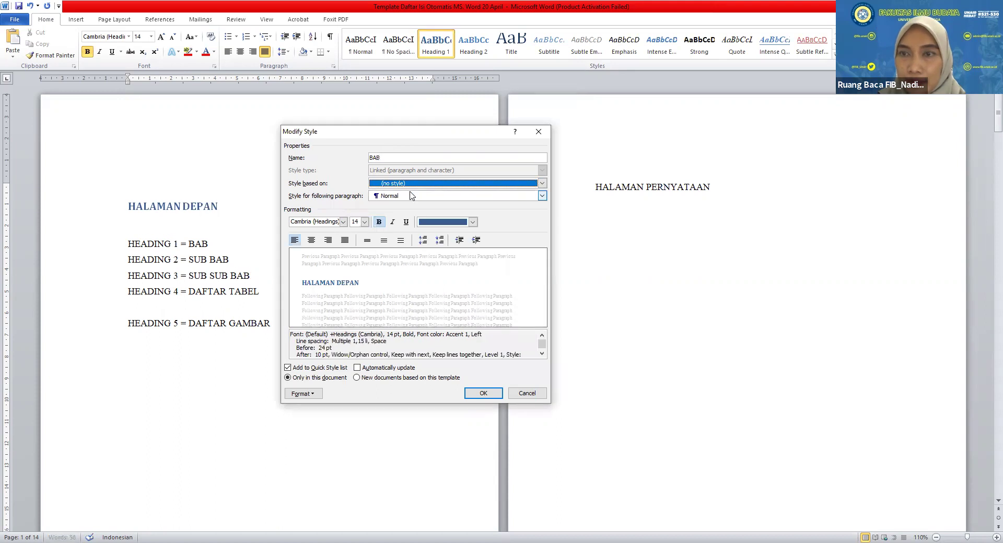
Set the BAB style's font to Times New Roman, size 12, with Automatic colour
{"action": "left_click", "coordinate": [344, 222]}
{"action": "left_click", "coordinate": [344, 260]}
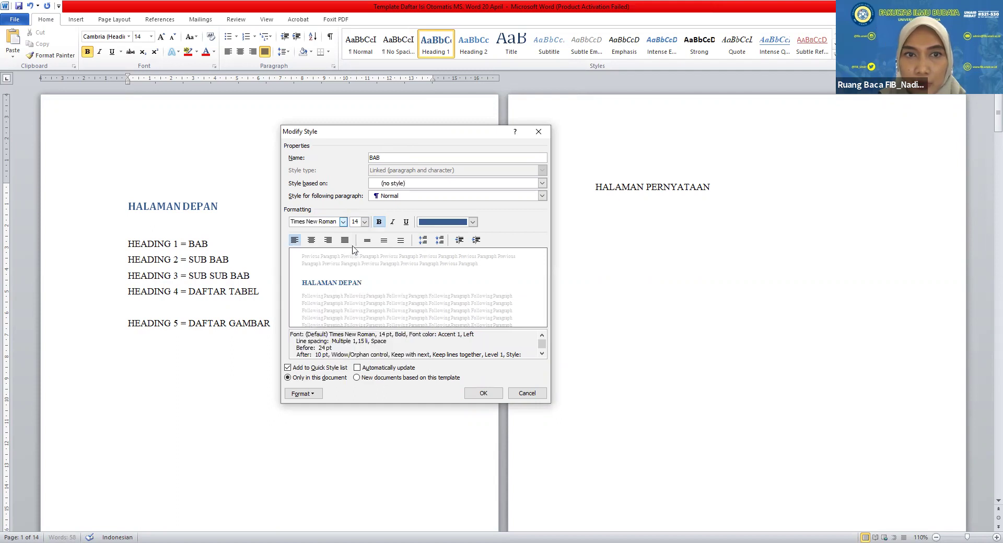
{"action": "left_click", "coordinate": [365, 222]}
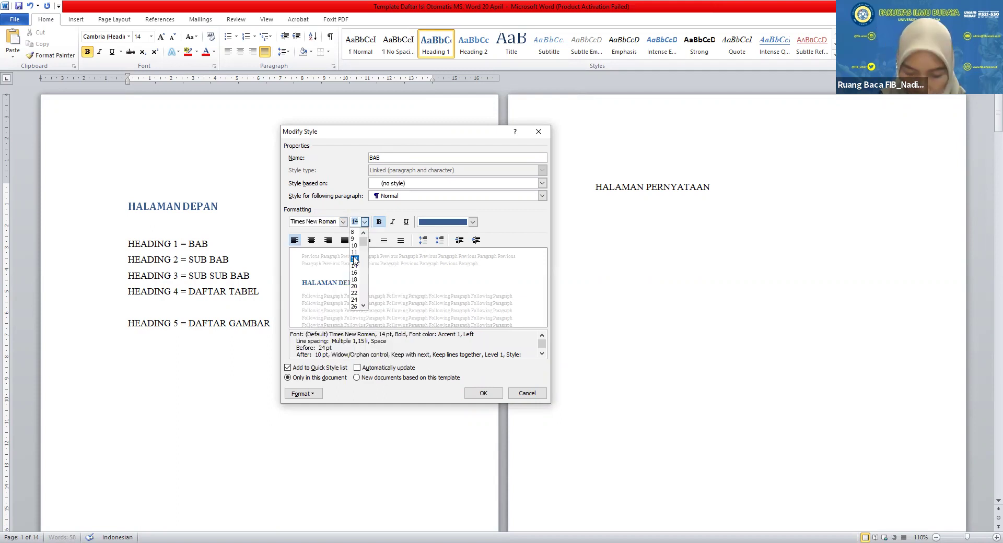
{"action": "left_click", "coordinate": [354, 259]}
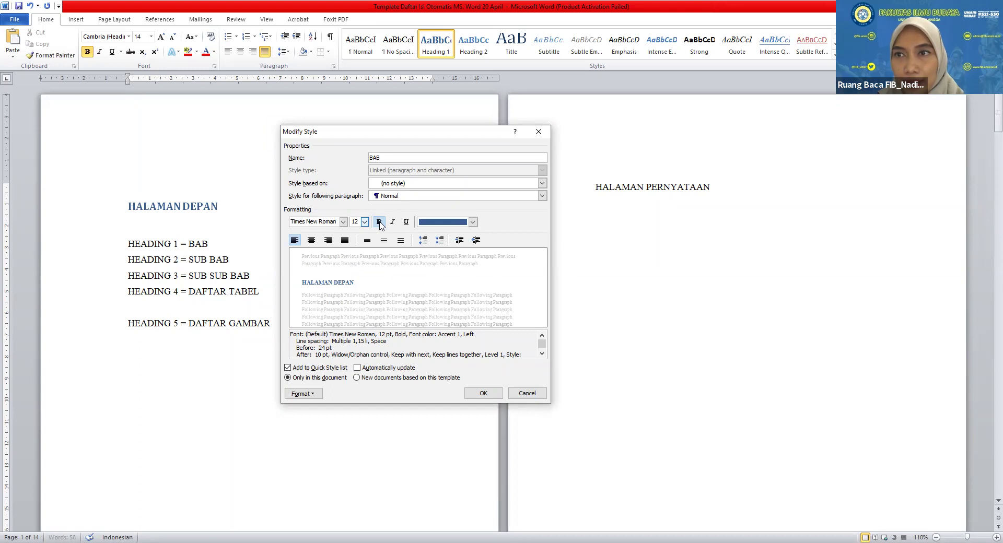
{"action": "left_click", "coordinate": [433, 223]}
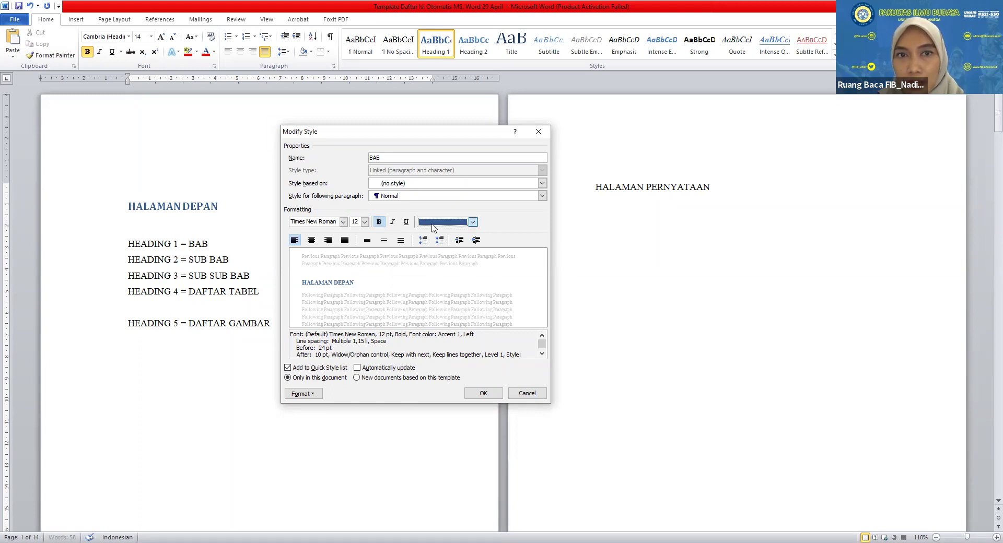
{"action": "left_click", "coordinate": [424, 236]}
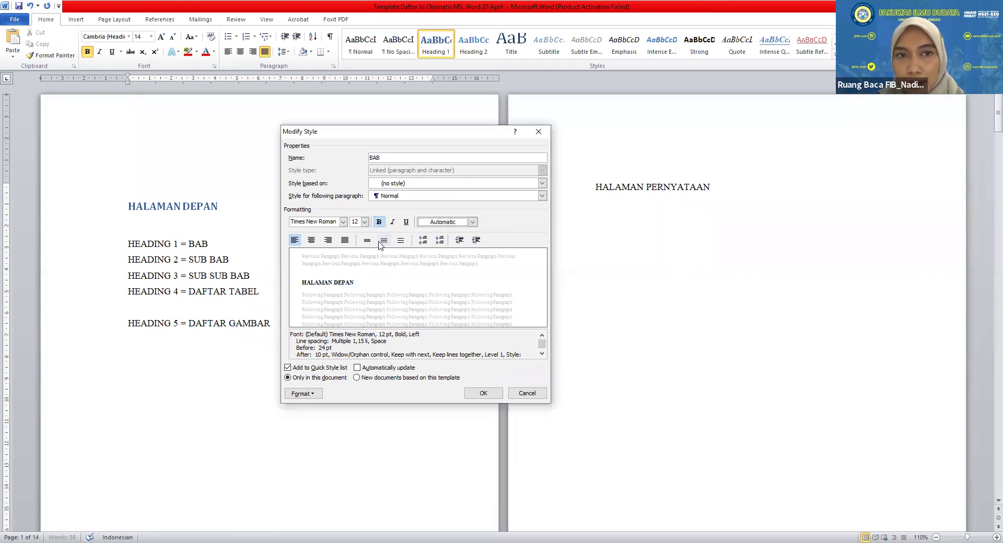
Give the BAB style centred alignment and double line spacing with no space before or after, and save the style changes
{"action": "left_click", "coordinate": [314, 241]}
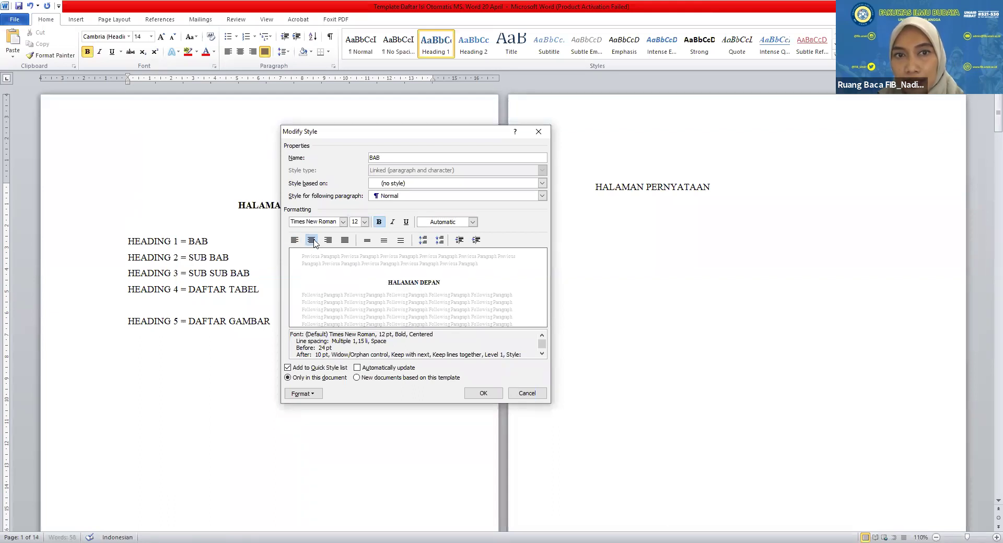
{"action": "left_click", "coordinate": [400, 241]}
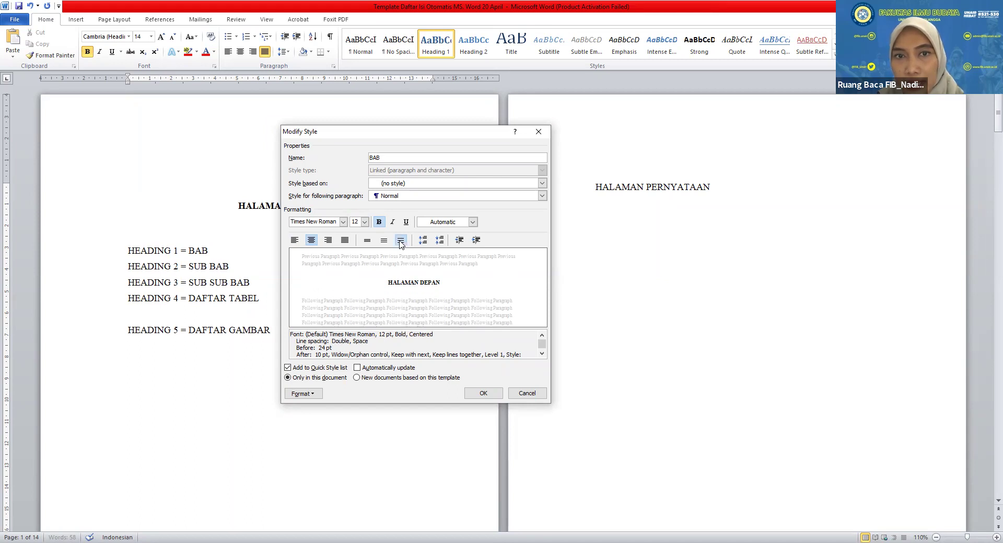
{"action": "left_click", "coordinate": [440, 241]}
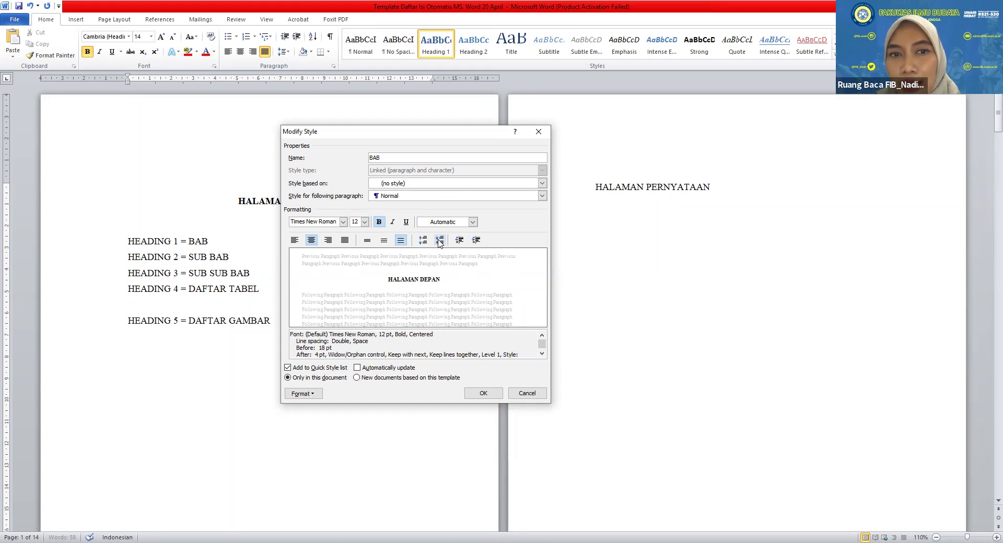
{"action": "left_click", "coordinate": [440, 241]}
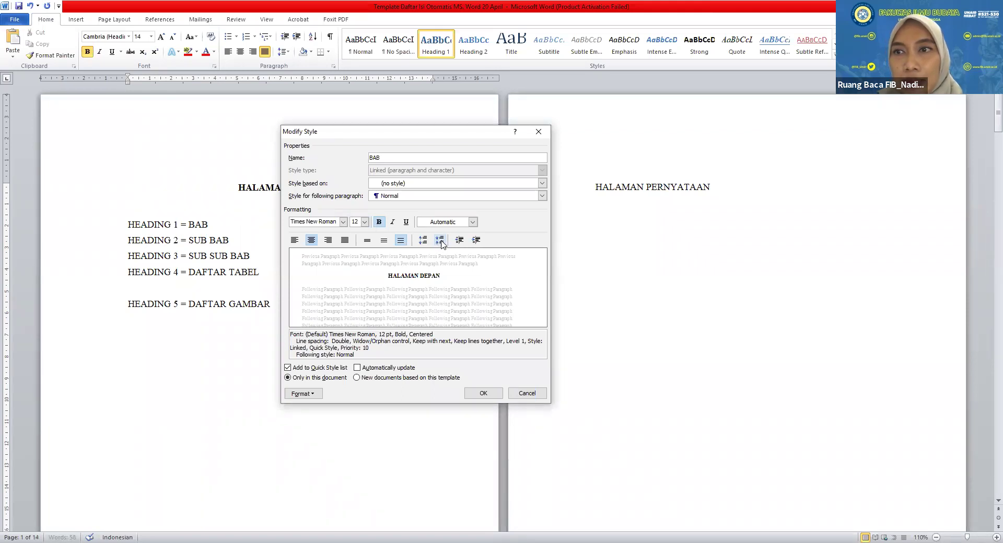
{"action": "left_click", "coordinate": [477, 391]}
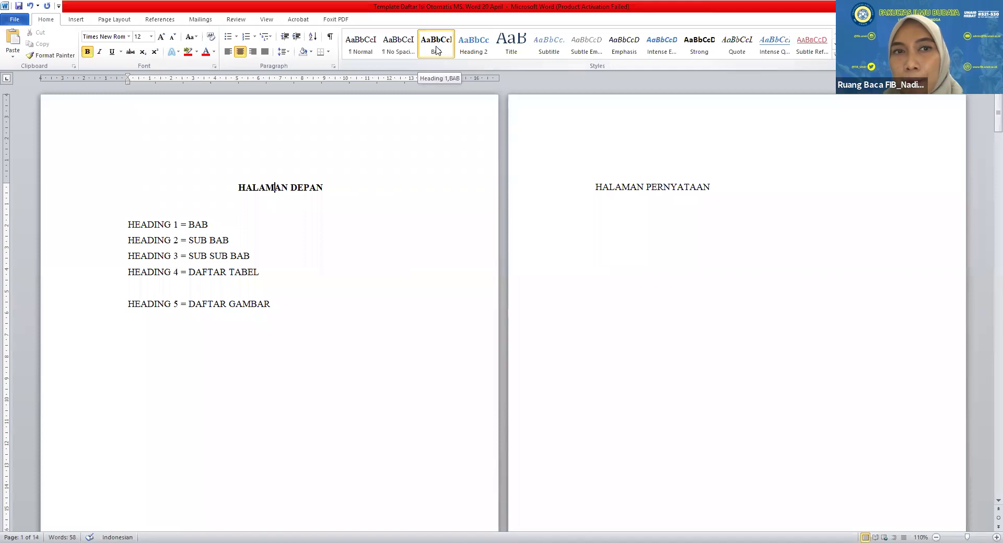
Apply the BAB style to the HALAMAN PERNYATAAN, ABSTRAK and HALAMAN PERSEMBAHAN titles
{"action": "left_click", "coordinate": [638, 187]}
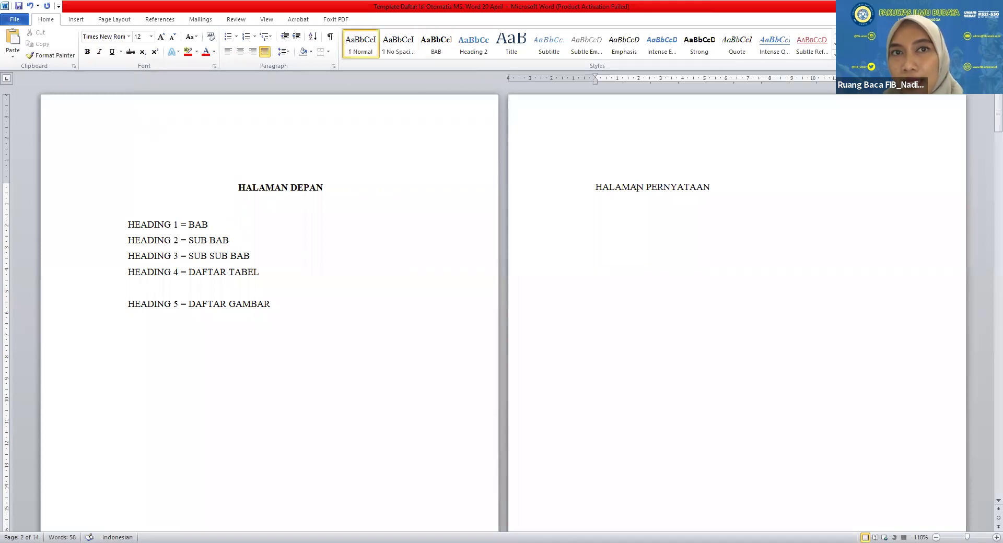
{"action": "left_click", "coordinate": [442, 49]}
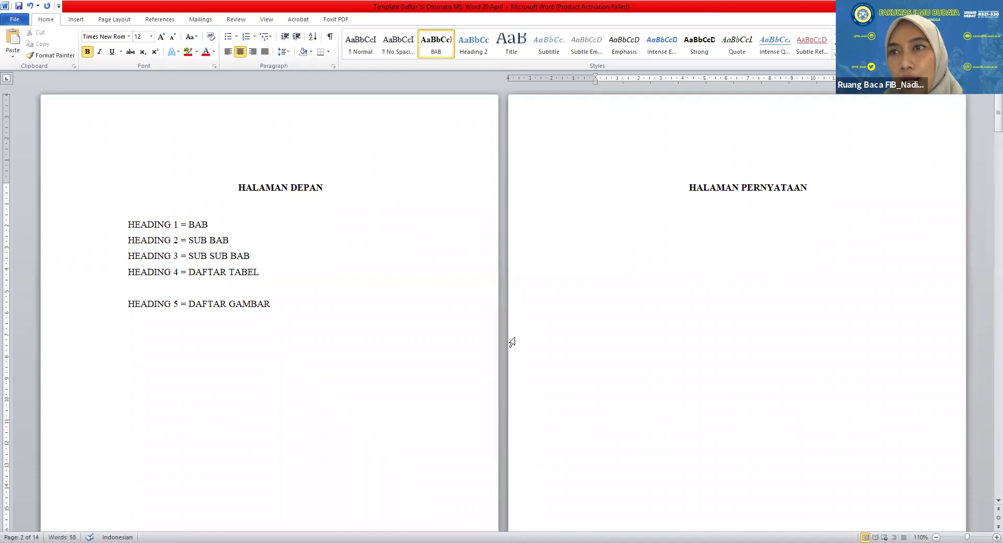
{"action": "scroll", "coordinate": [512, 342], "scroll_direction": "down", "scroll_amount": 15}
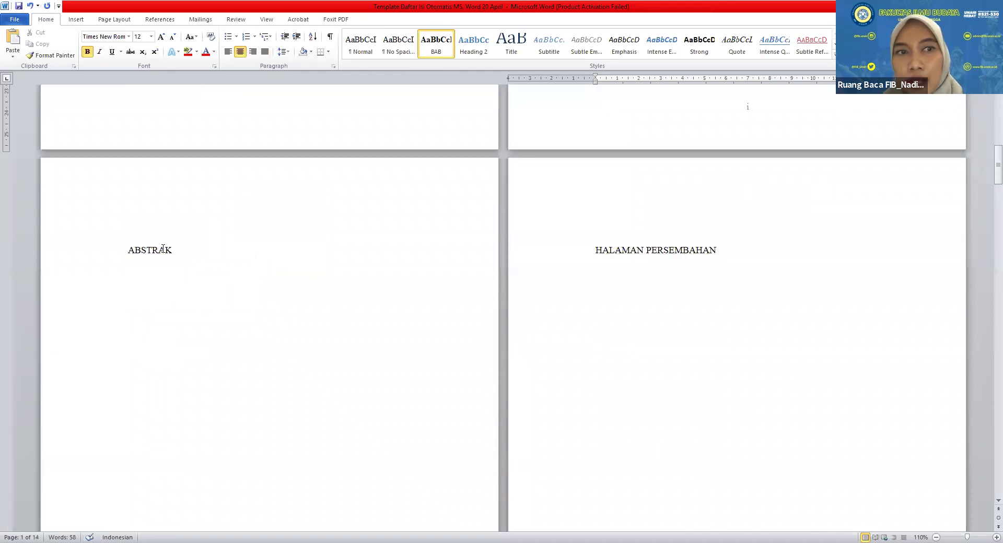
{"action": "left_click", "coordinate": [163, 249]}
{"action": "left_click", "coordinate": [436, 42]}
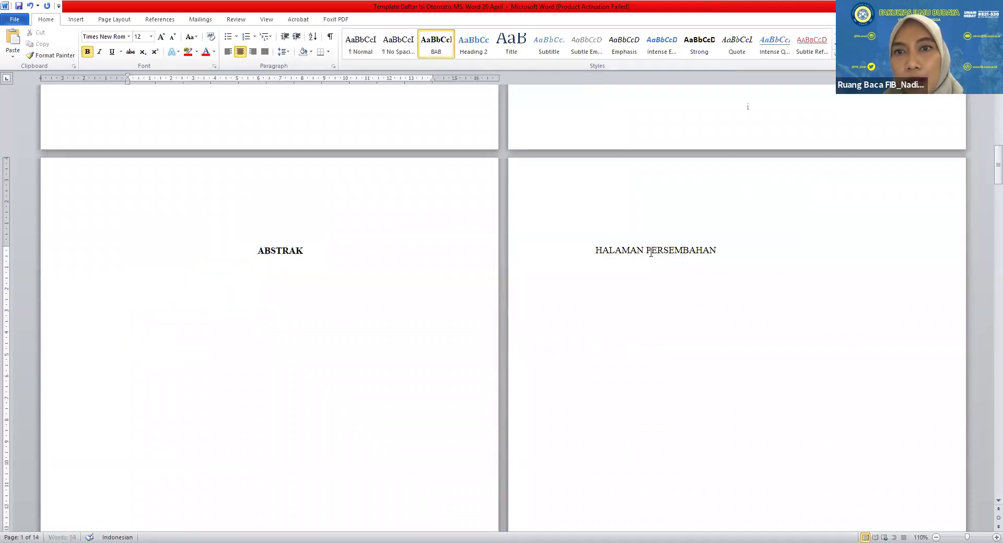
{"action": "left_click", "coordinate": [650, 252]}
{"action": "left_click", "coordinate": [436, 42]}
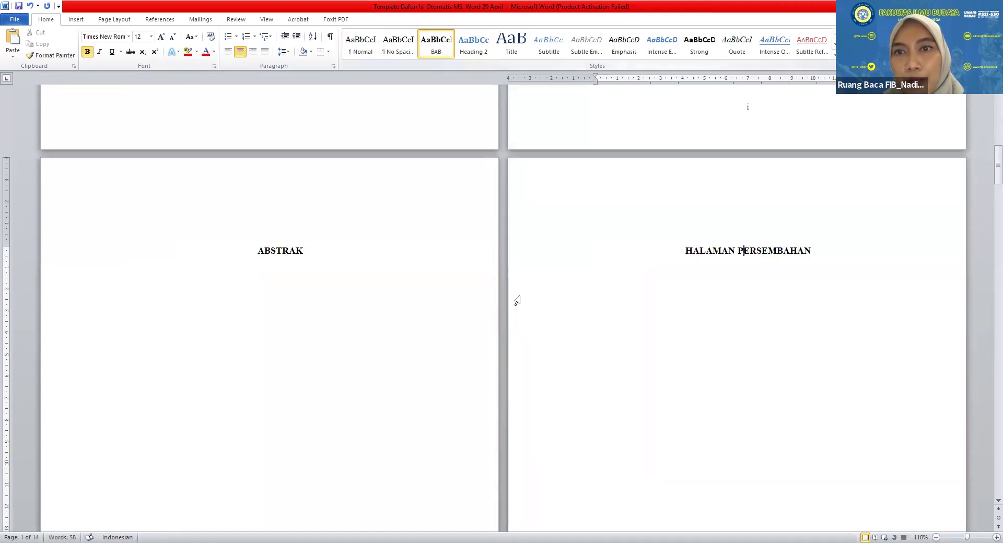
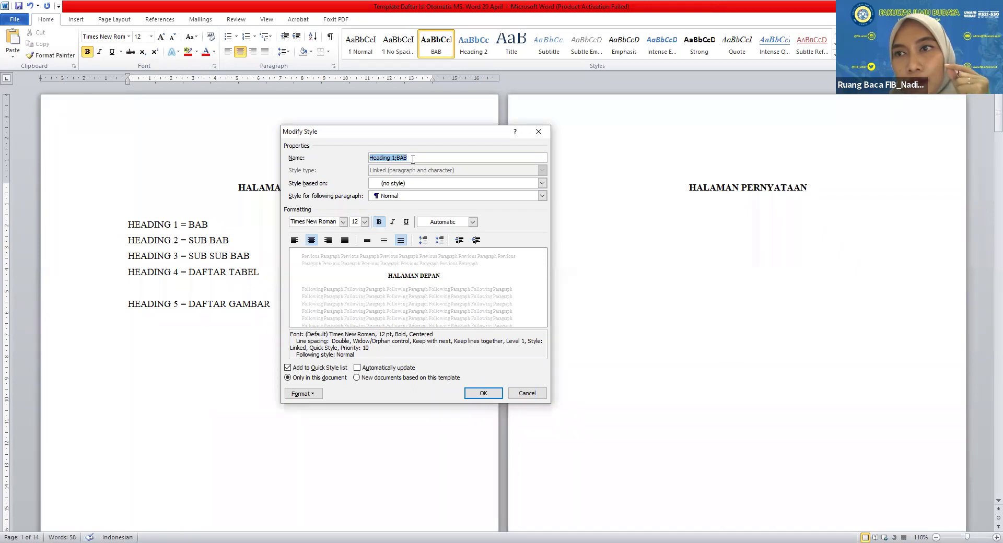
Name the style BAB instead of Heading 1;BAB and base it on (no style)
{"action": "key", "text": "BackSpace"}
{"action": "type", "text": "BAB"}
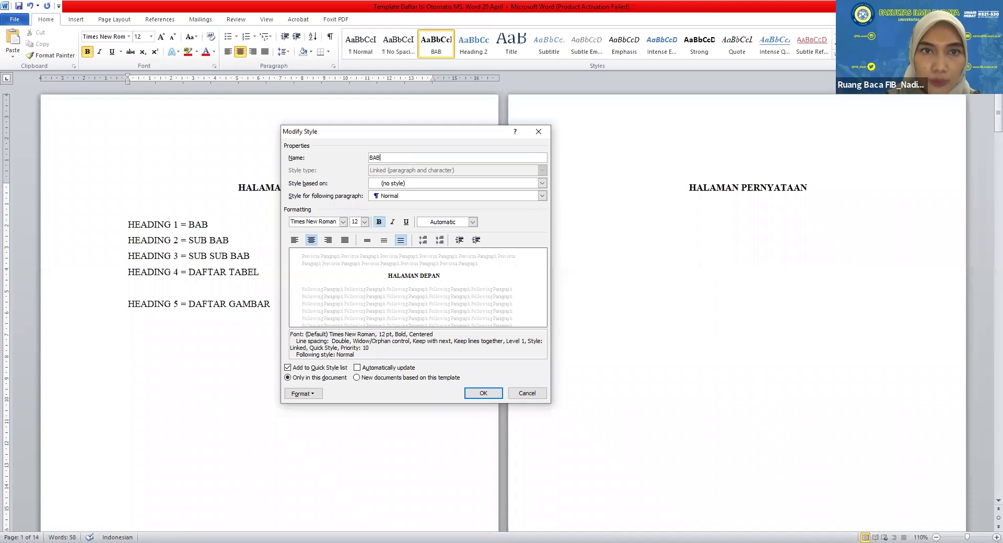
{"action": "left_click", "coordinate": [403, 186]}
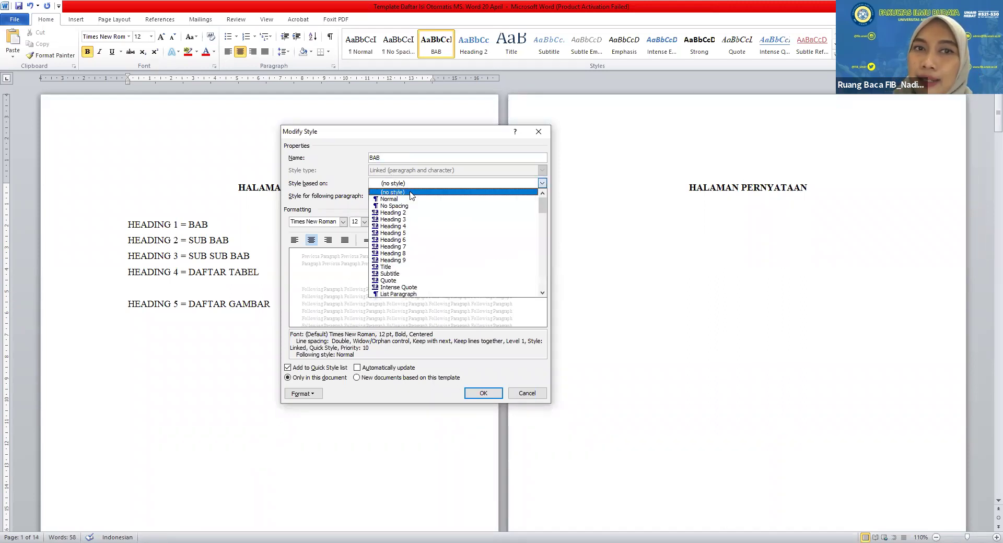
{"action": "left_click", "coordinate": [410, 193]}
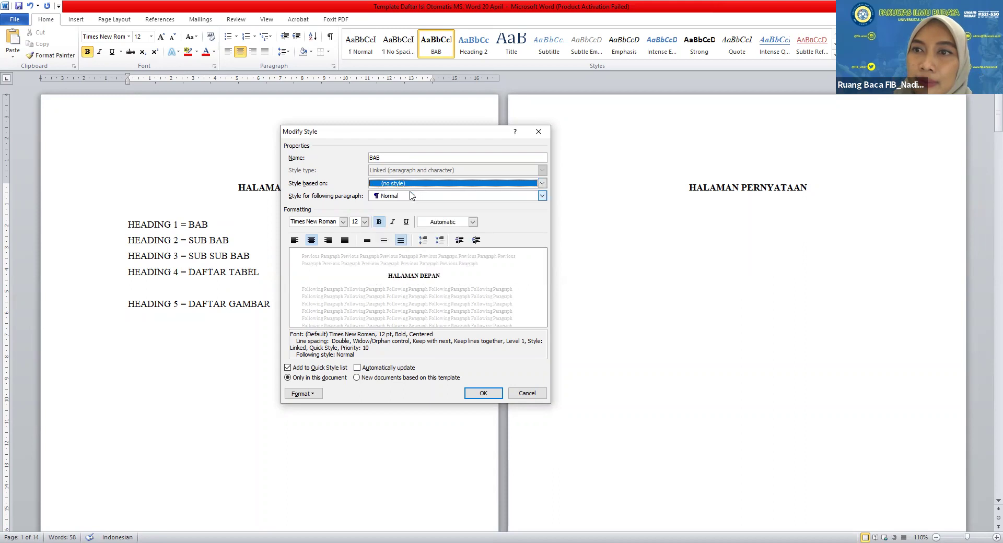
Set the BAB style's font to Times New Roman, size 12, with Automatic colour
{"action": "left_click", "coordinate": [343, 222]}
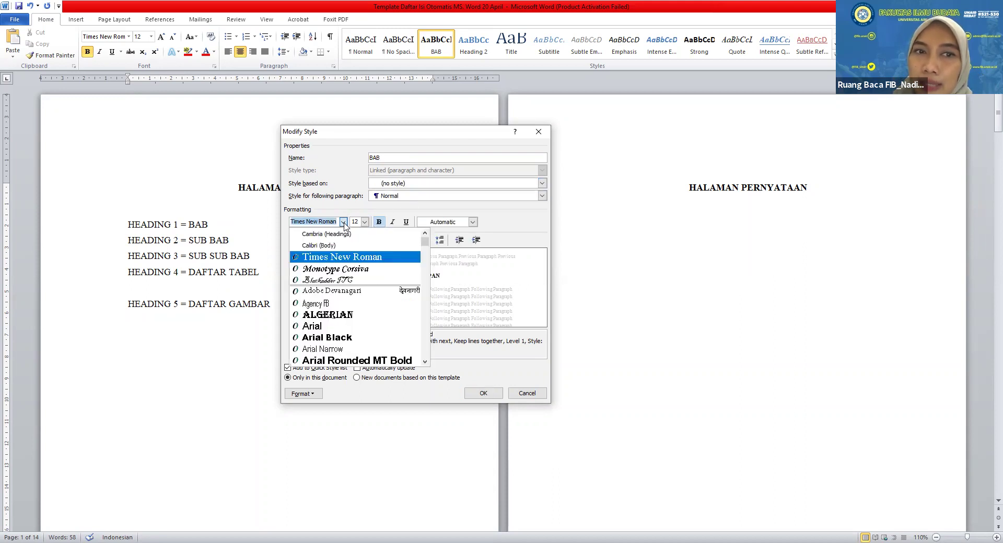
{"action": "left_click", "coordinate": [340, 256]}
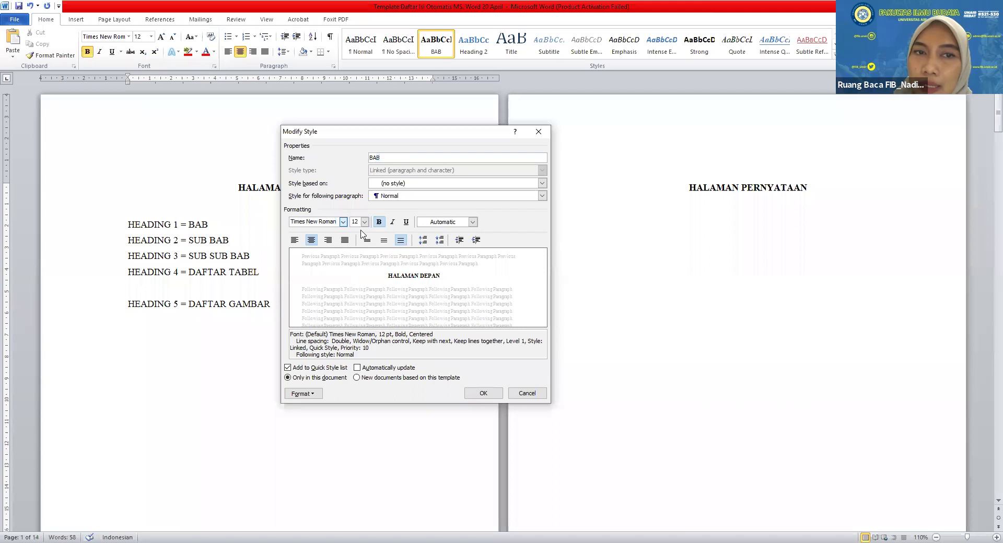
{"action": "left_click", "coordinate": [364, 222]}
{"action": "left_click", "coordinate": [357, 260]}
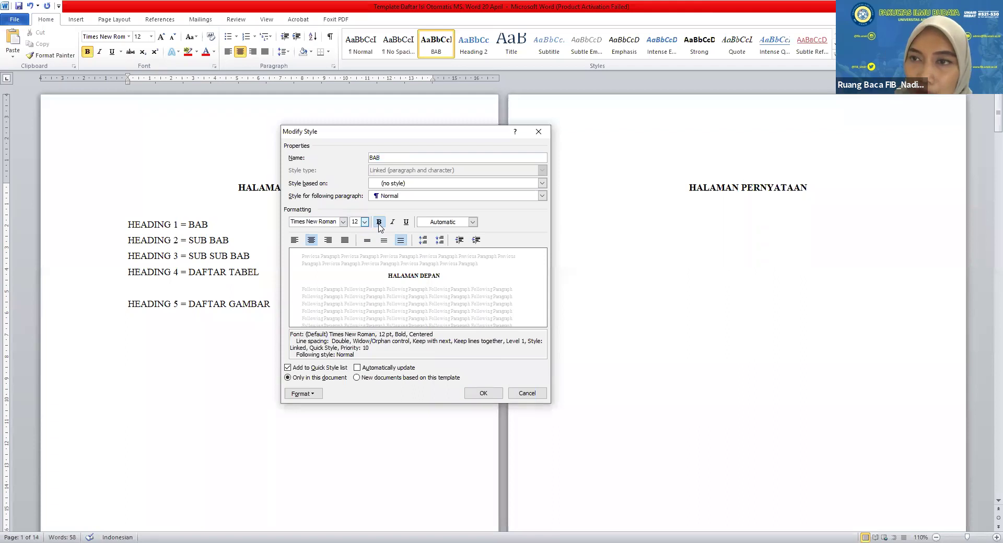
{"action": "left_click", "coordinate": [445, 222]}
{"action": "left_click", "coordinate": [425, 236]}
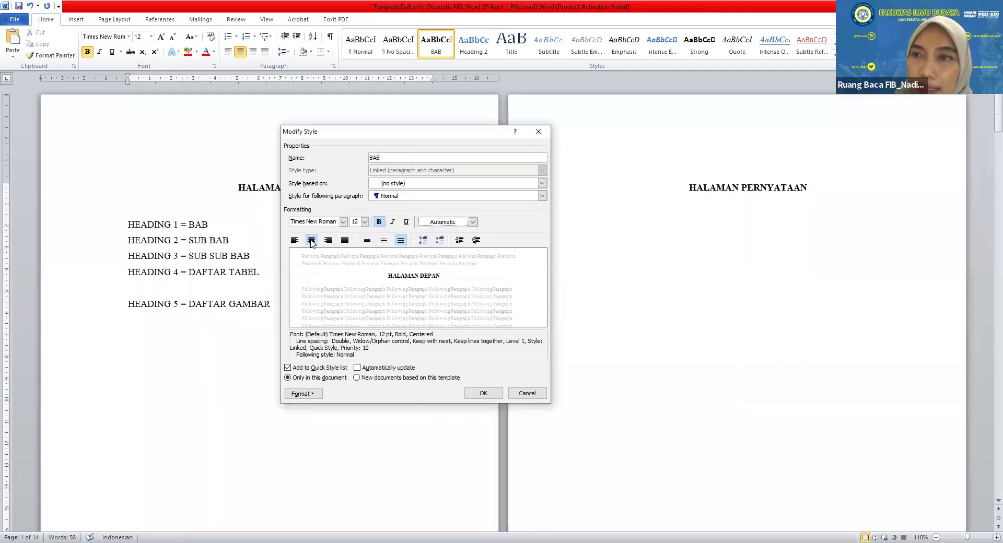
Give the BAB style centred alignment and double line spacing, and save the style changes
{"action": "left_click", "coordinate": [311, 241]}
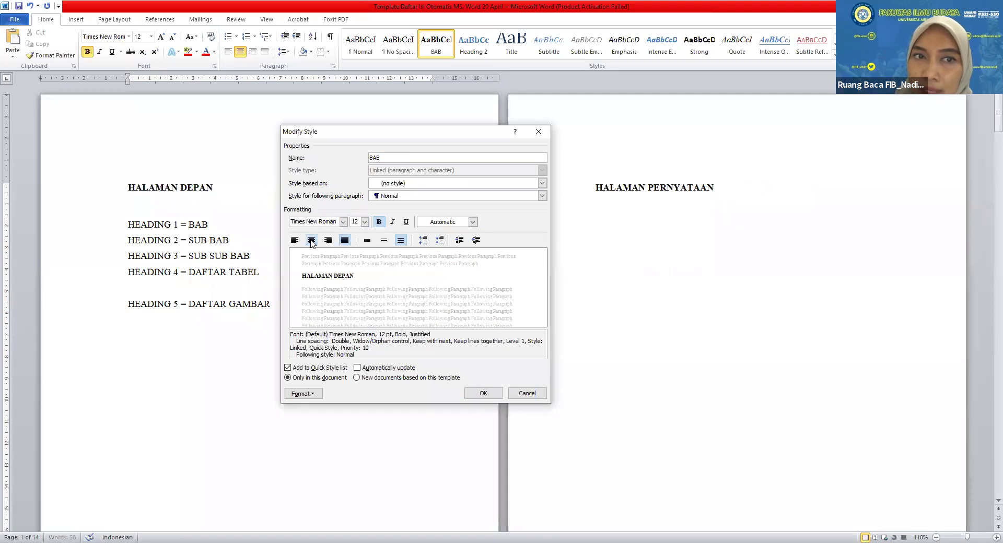
{"action": "left_click", "coordinate": [311, 241]}
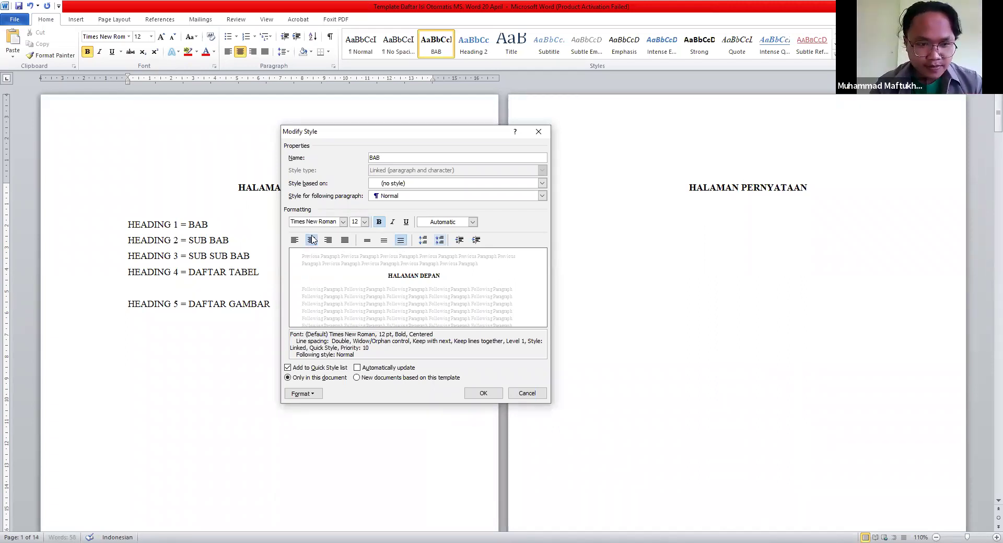
{"action": "left_click", "coordinate": [367, 242]}
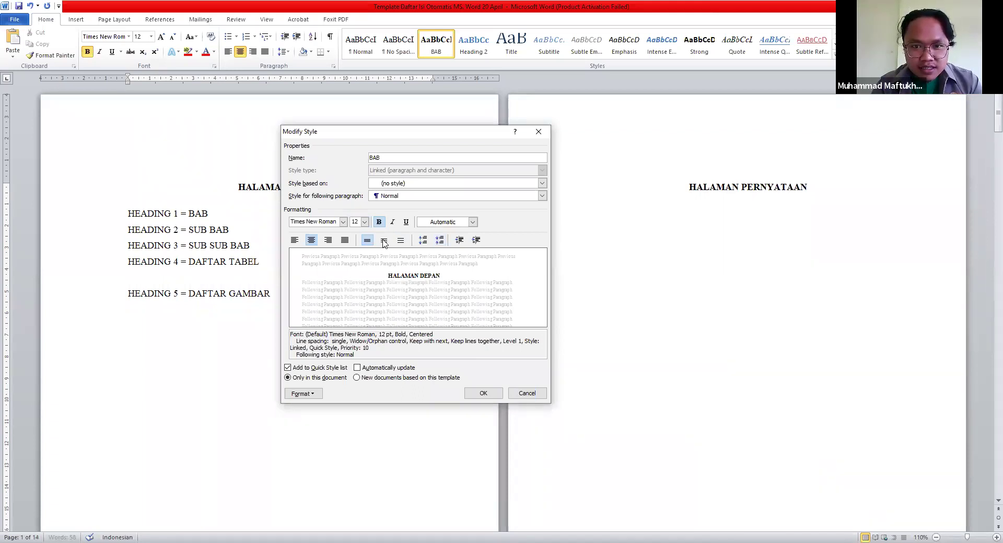
{"action": "left_click", "coordinate": [384, 241]}
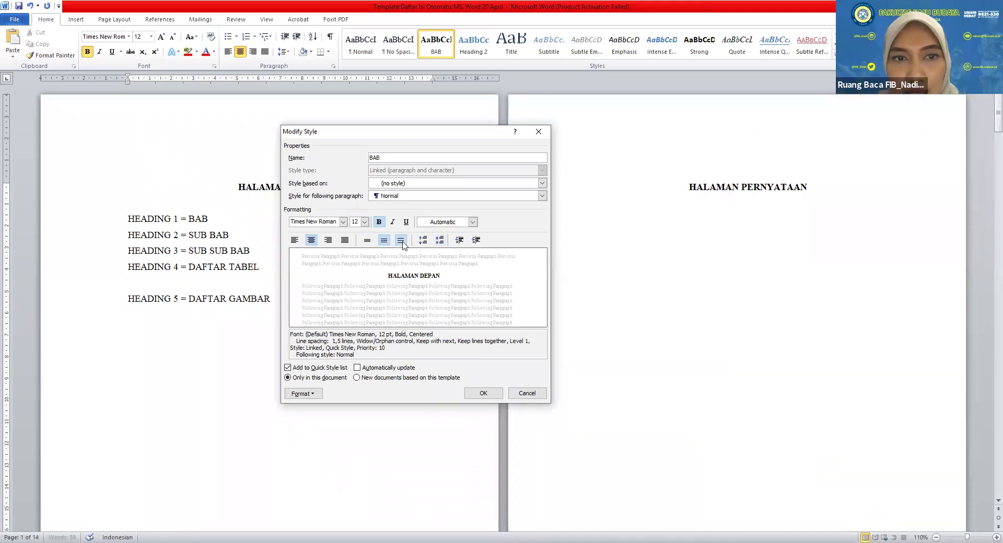
{"action": "left_click", "coordinate": [401, 241]}
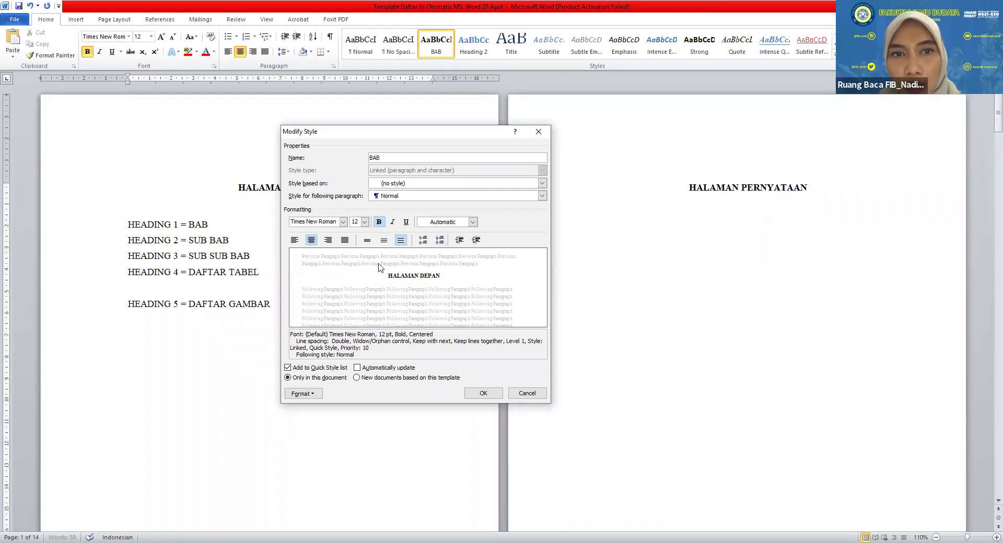
{"action": "left_click", "coordinate": [384, 240]}
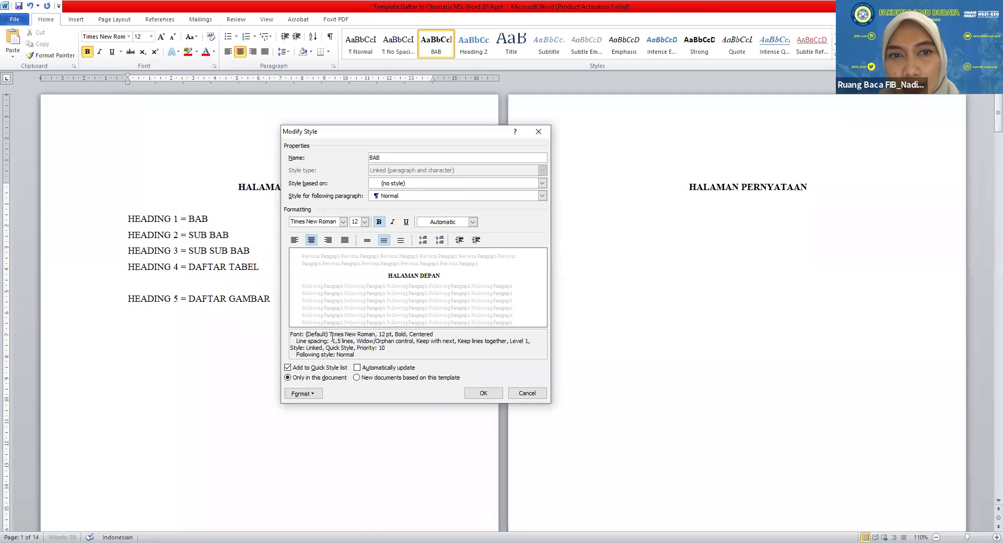
{"action": "left_click", "coordinate": [368, 241]}
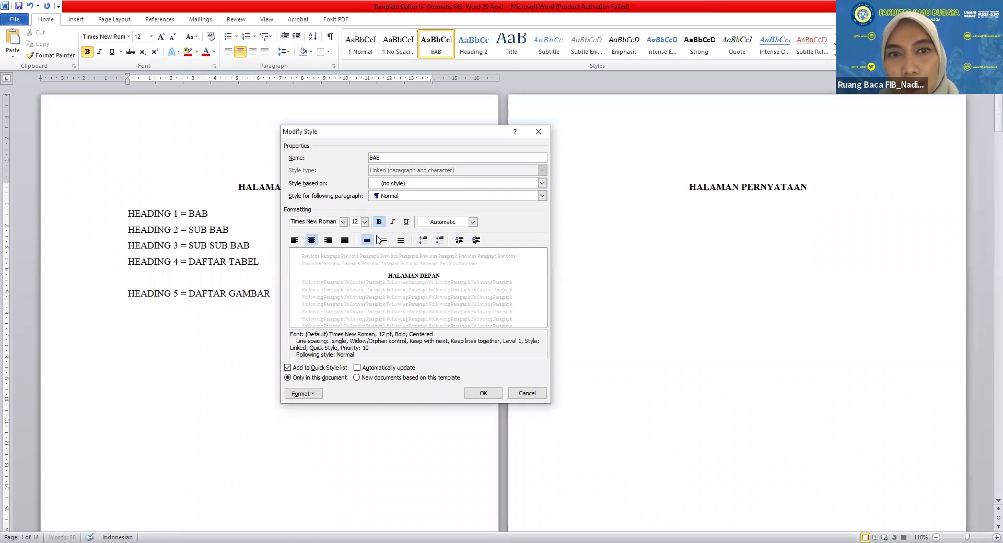
{"action": "left_click", "coordinate": [401, 240]}
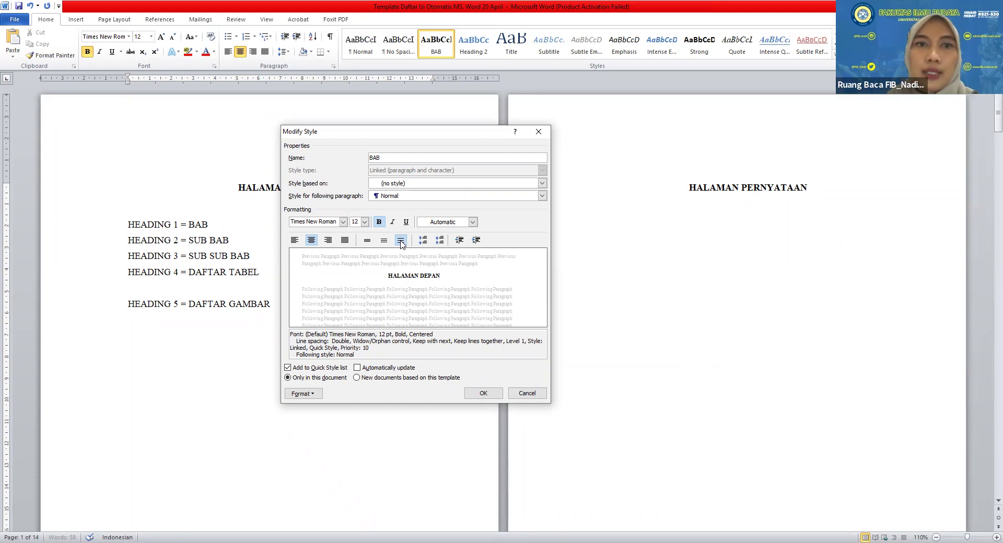
{"action": "left_click", "coordinate": [477, 400]}
Check the style of the HALAMAN PERNYATAAN, ABSTRAK and HALAMAN PERSEMBAHAN titles, and review the remaining page titles and the heading list on the first page
{"action": "left_click", "coordinate": [734, 187]}
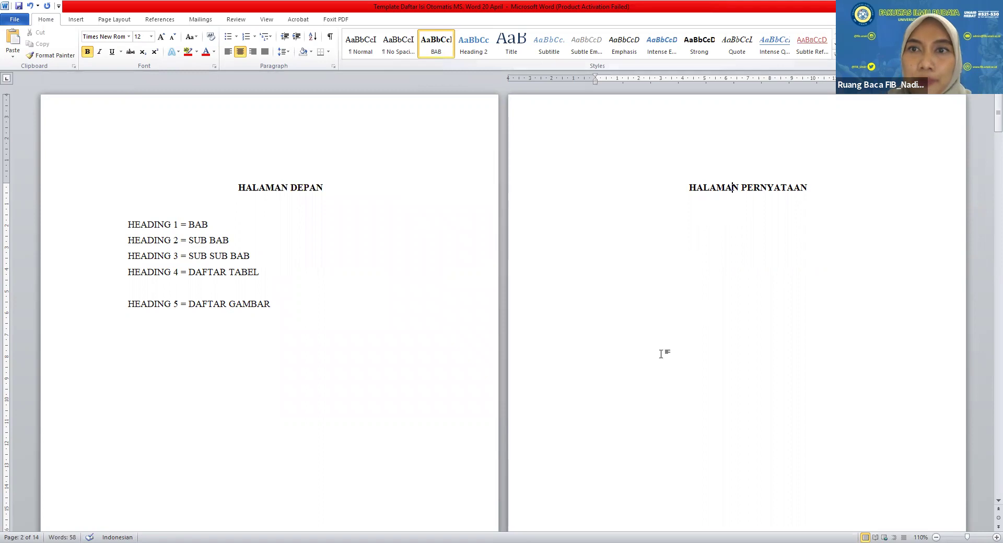
{"action": "scroll", "coordinate": [642, 376], "scroll_direction": "down", "scroll_amount": 10}
{"action": "left_click", "coordinate": [283, 280]}
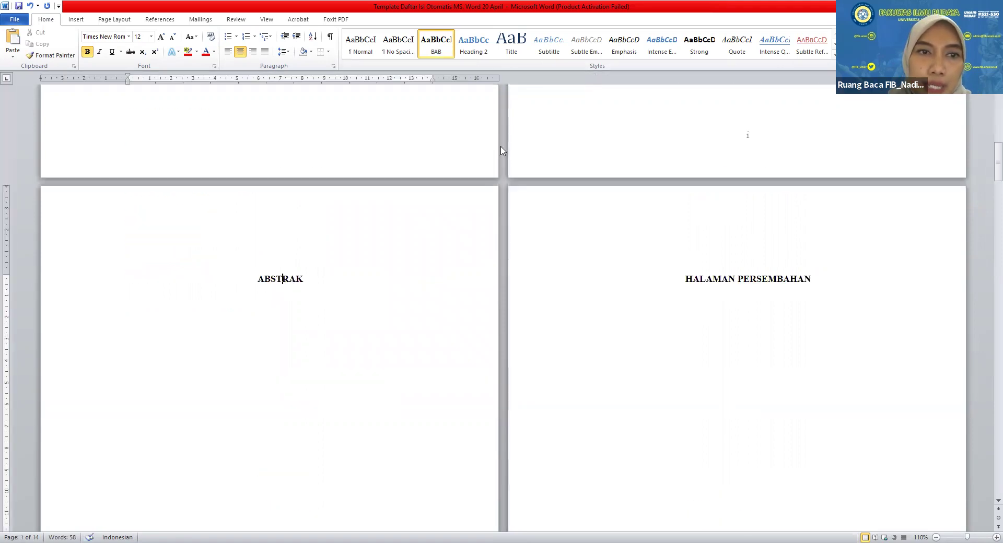
{"action": "left_click", "coordinate": [701, 265]}
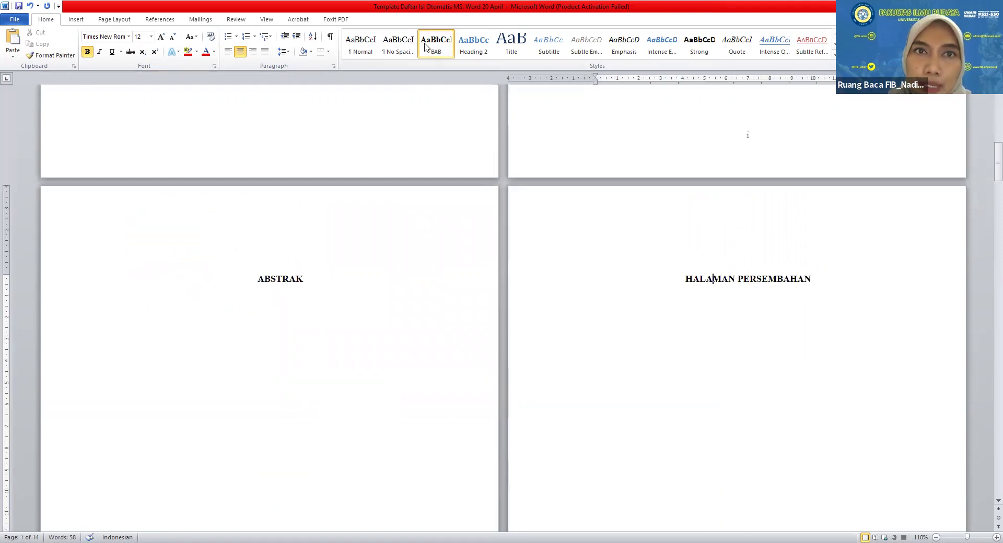
{"action": "scroll", "coordinate": [419, 361], "scroll_direction": "down", "scroll_amount": 1}
{"action": "scroll", "coordinate": [419, 361], "scroll_direction": "down", "scroll_amount": 20}
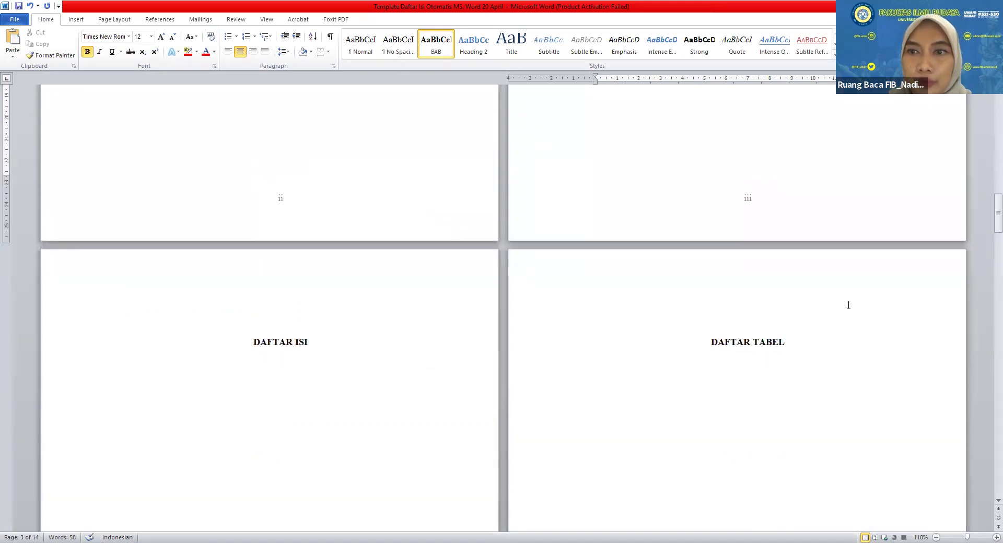
{"action": "scroll", "coordinate": [848, 304], "scroll_direction": "down", "scroll_amount": 8}
{"action": "left_click_drag", "start_coordinate": [989, 247], "coordinate": [991, 483]}
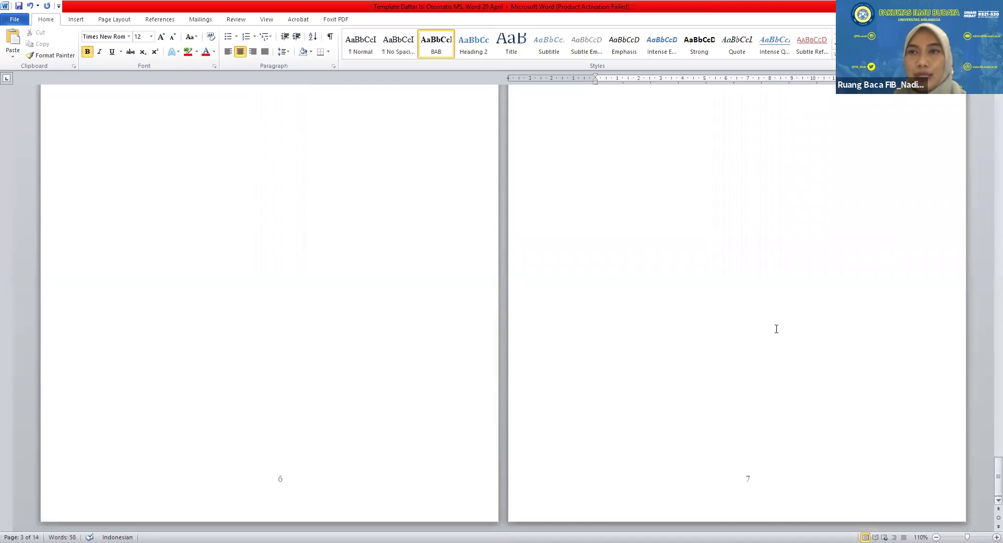
{"action": "scroll", "coordinate": [776, 329], "scroll_direction": "up", "scroll_amount": 5}
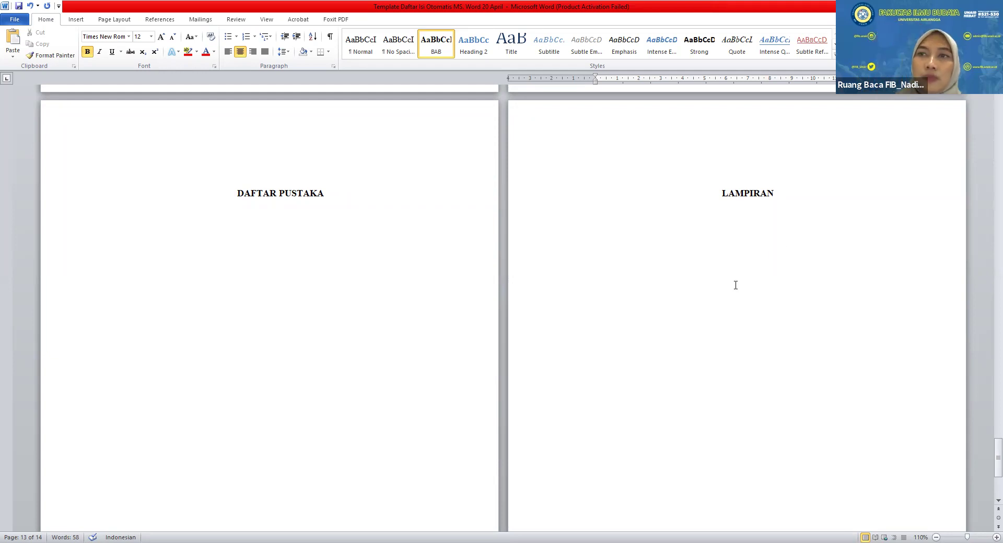
{"action": "scroll", "coordinate": [736, 285], "scroll_direction": "up", "scroll_amount": 3}
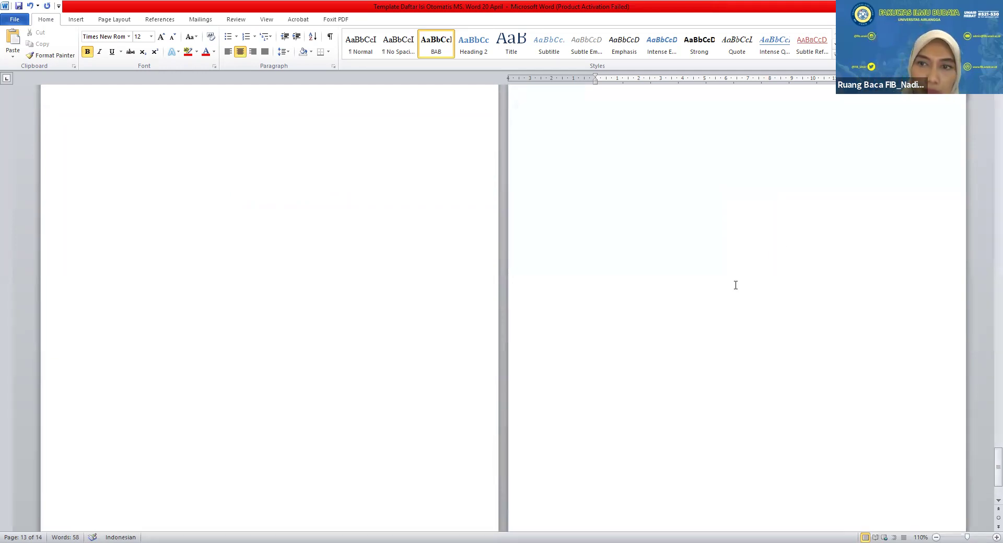
{"action": "scroll", "coordinate": [736, 286], "scroll_direction": "up", "scroll_amount": 7}
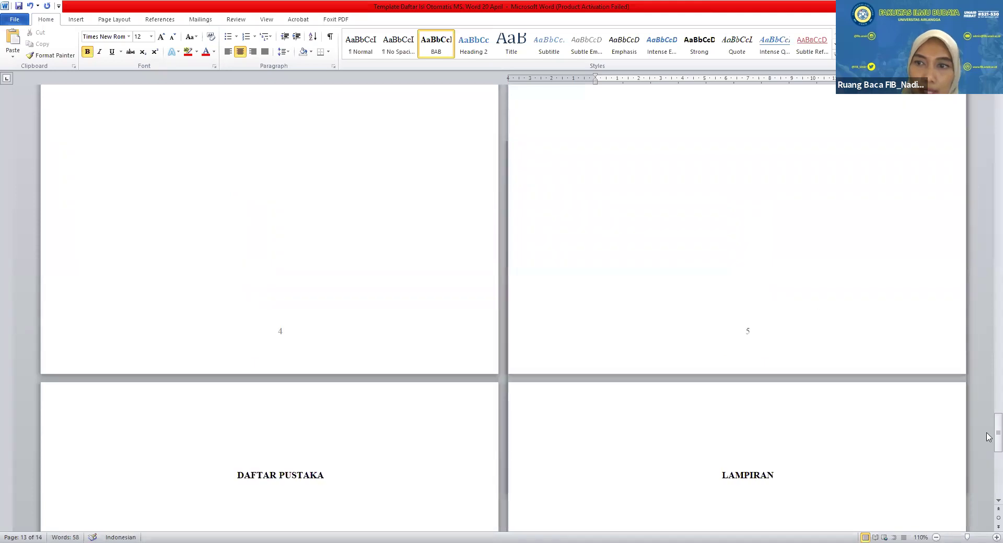
{"action": "left_click_drag", "start_coordinate": [989, 417], "coordinate": [989, 125]}
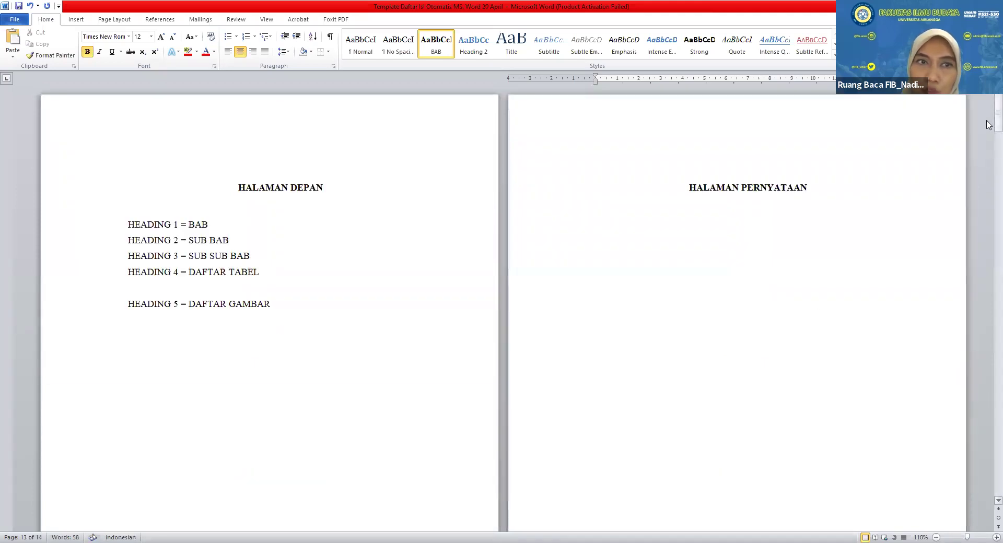
{"action": "left_click_drag", "start_coordinate": [129, 224], "coordinate": [201, 227]}
{"action": "left_click", "coordinate": [227, 228]}
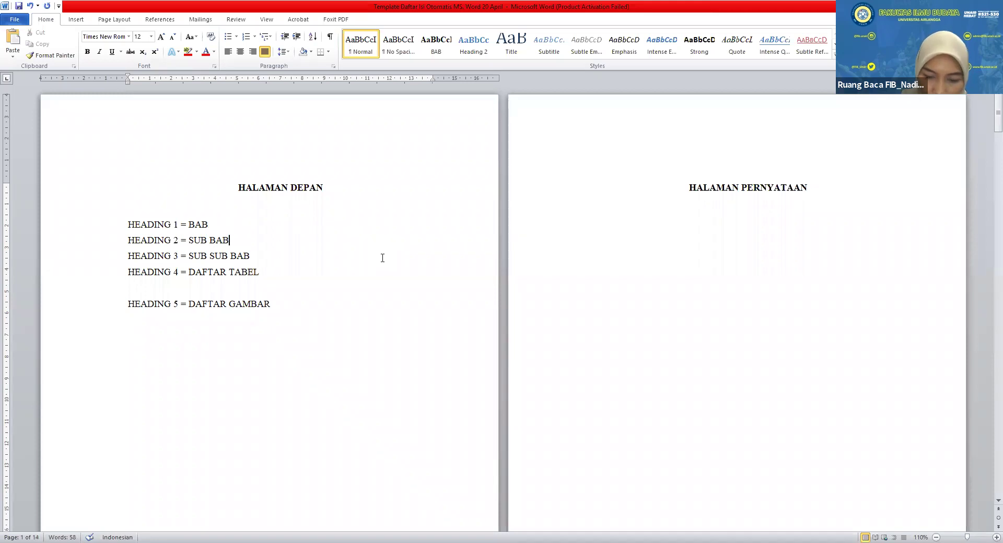
Add a new justified paragraph below the BAB I PENDAHULUAN title
{"action": "scroll", "coordinate": [526, 366], "scroll_direction": "down", "scroll_amount": 10}
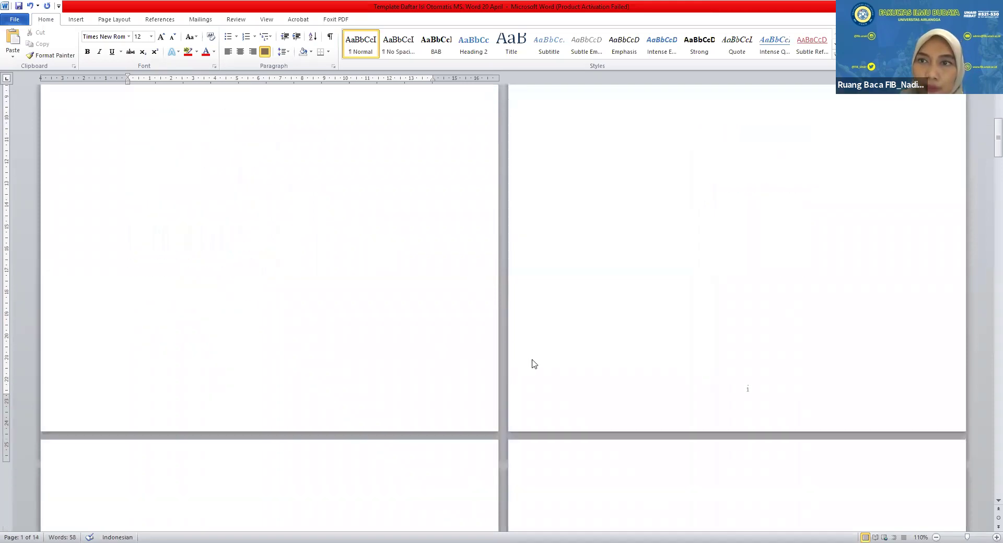
{"action": "scroll", "coordinate": [530, 364], "scroll_direction": "down", "scroll_amount": 15}
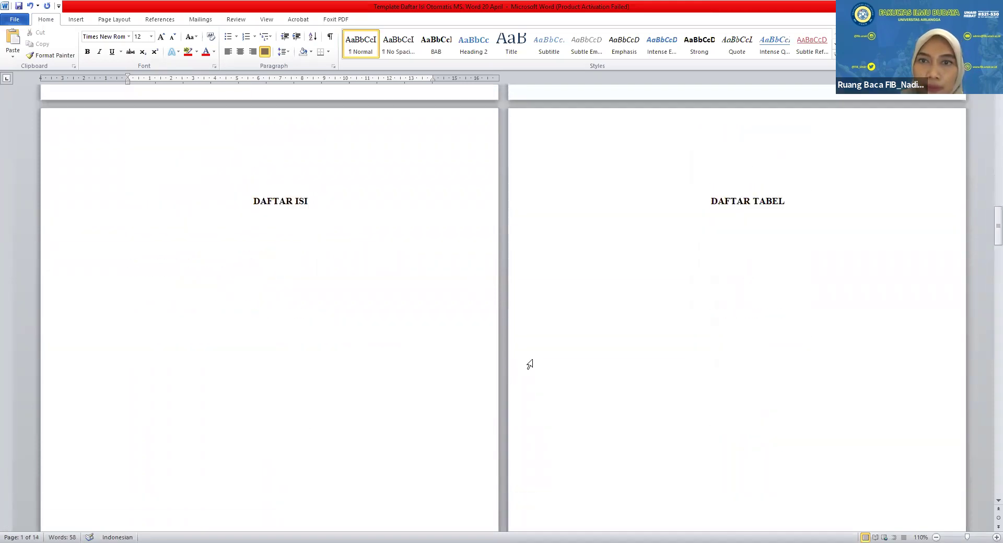
{"action": "scroll", "coordinate": [530, 365], "scroll_direction": "down", "scroll_amount": 8}
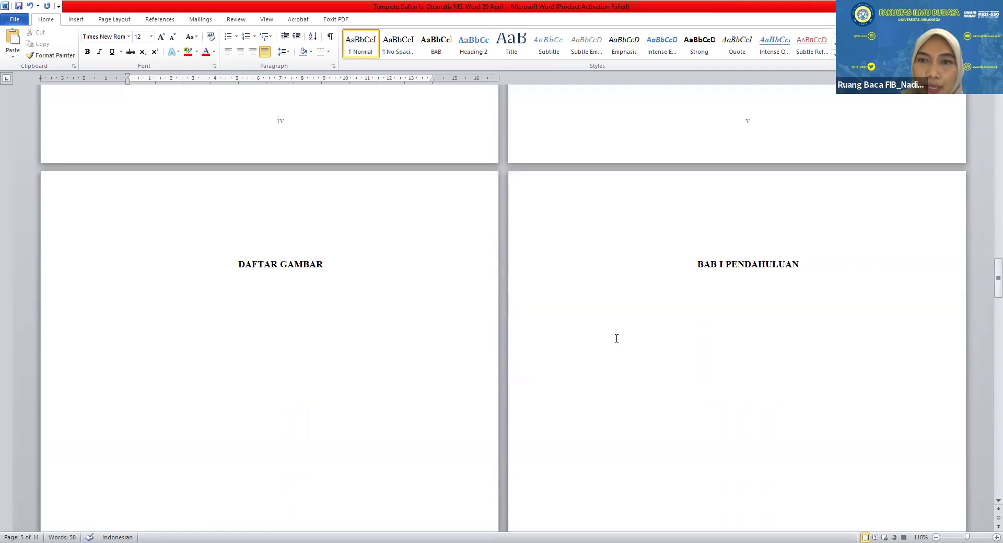
{"action": "left_click", "coordinate": [600, 316]}
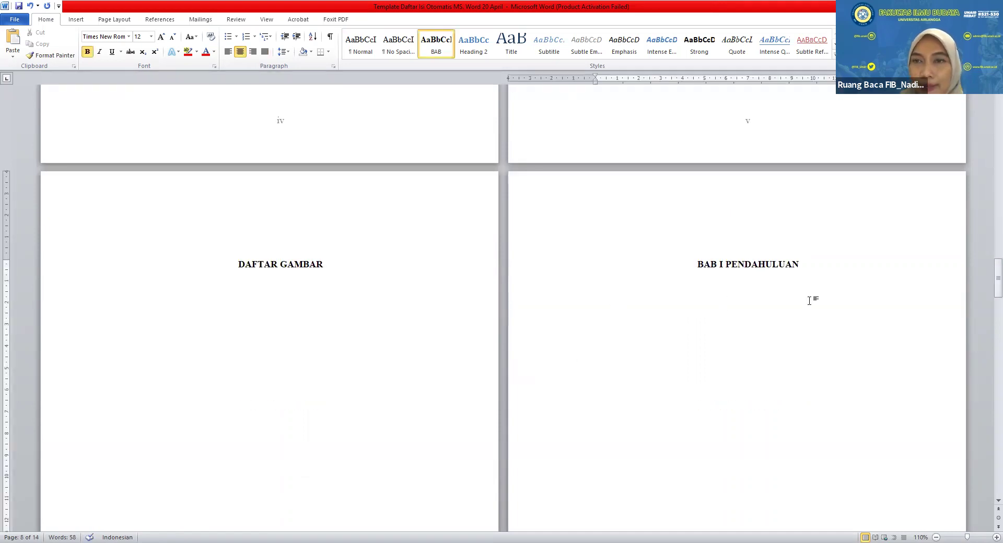
{"action": "left_click", "coordinate": [802, 266]}
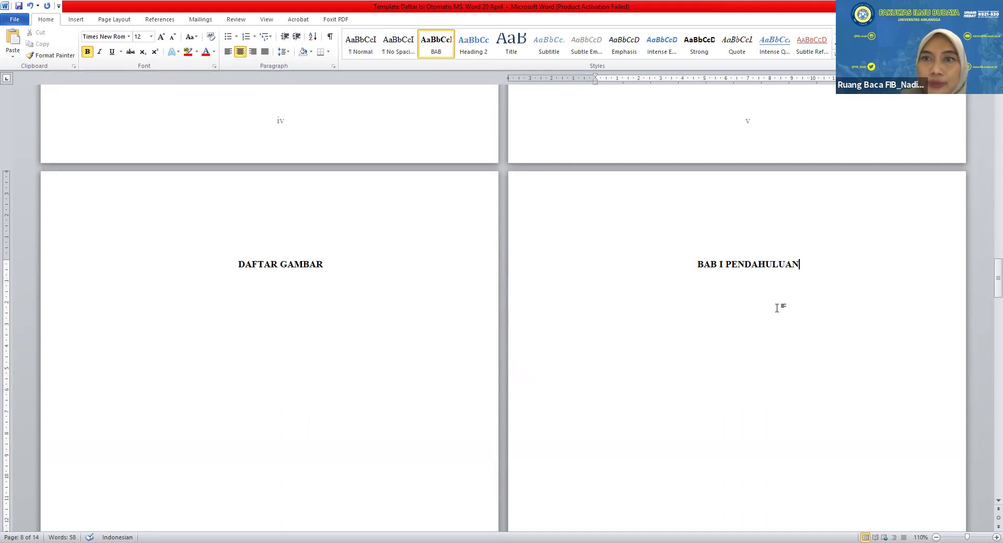
{"action": "key", "text": "Return"}
{"action": "left_click", "coordinate": [265, 51]}
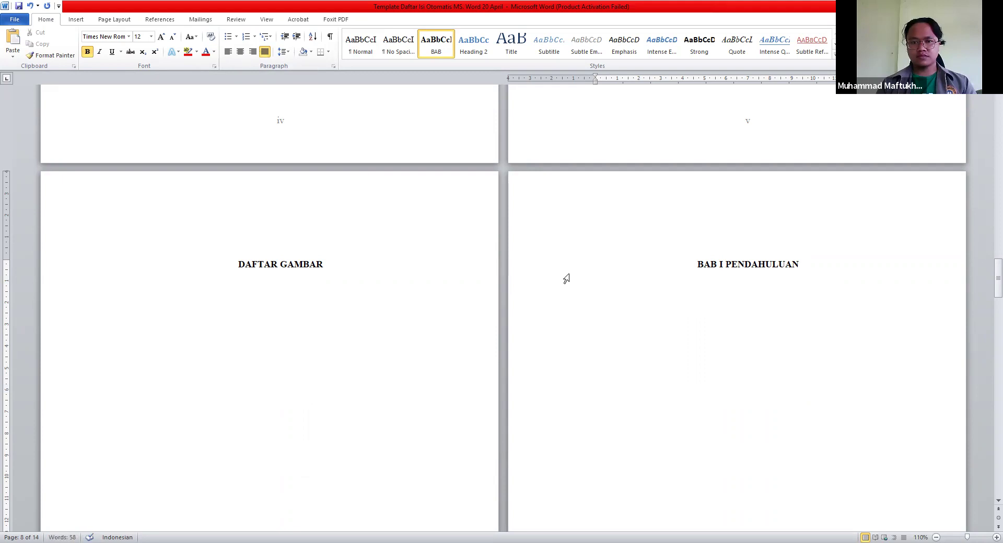
Leave an empty line under the BAB I PENDAHULUAN title and enter the subchapter title Latar Belakang Masalah
{"action": "type", "text": "L"}
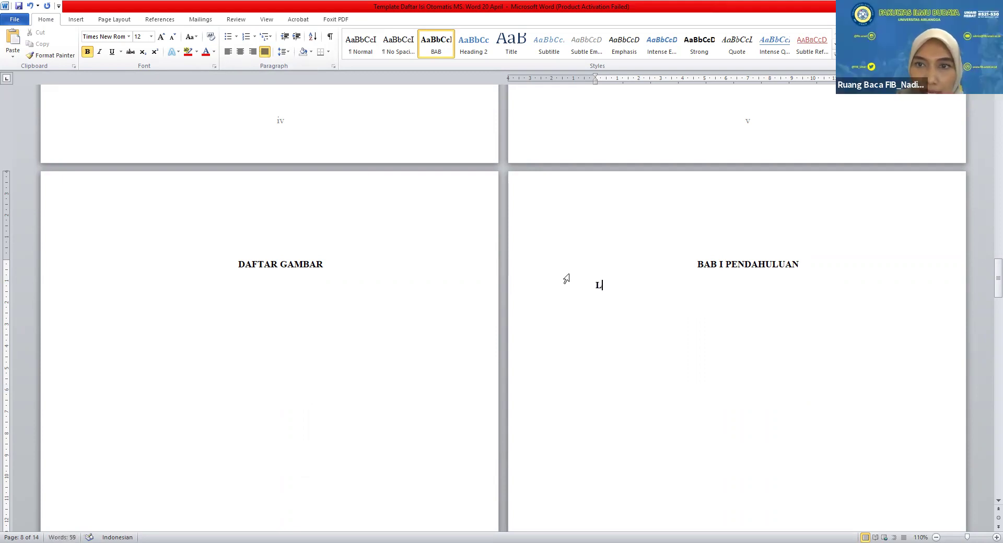
{"action": "key", "text": "BackSpace"}
{"action": "key", "text": "Return"}
{"action": "type", "text": "Latar"}
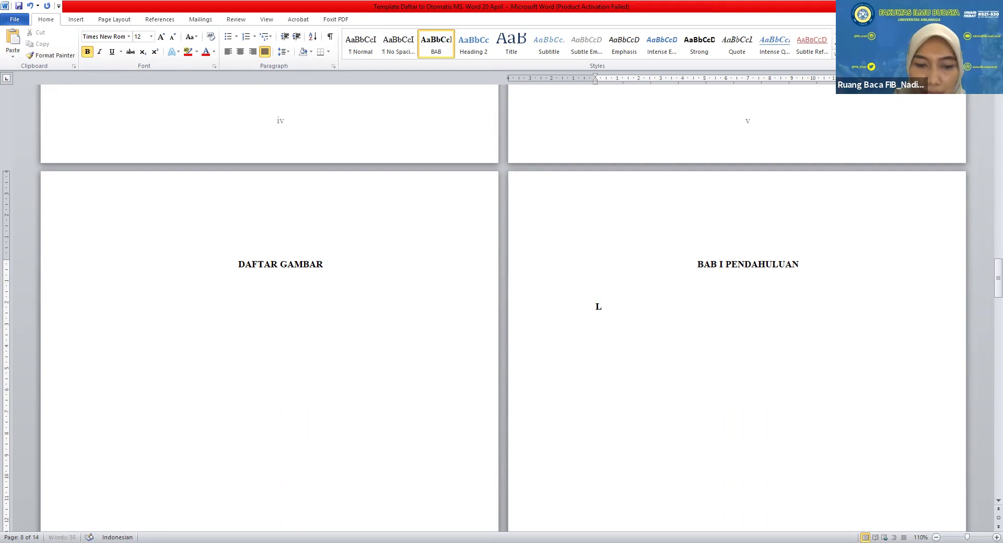
{"action": "type", "text": " Belakang"}
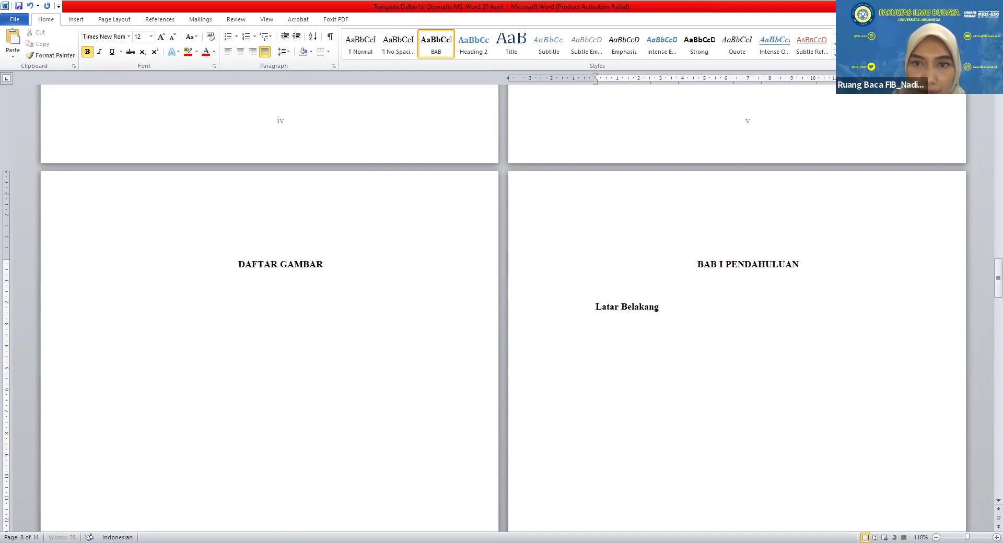
{"action": "type", "text": " Masalah"}
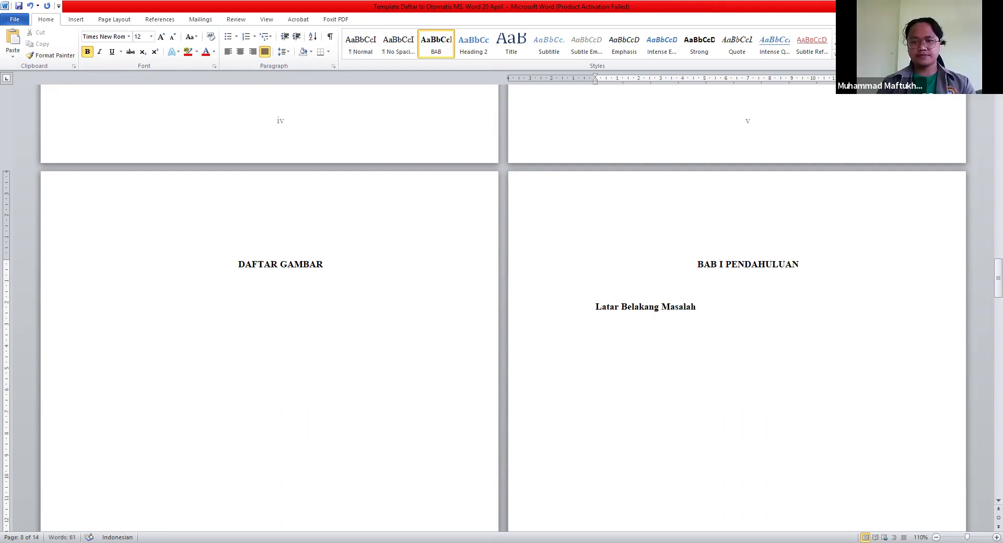
Add the subchapter titles Batasan Masalah, Rumusan Masalah and Tujuan Penelitian on separate lines below Latar Belakang Masalah
{"action": "key", "text": "Return"}
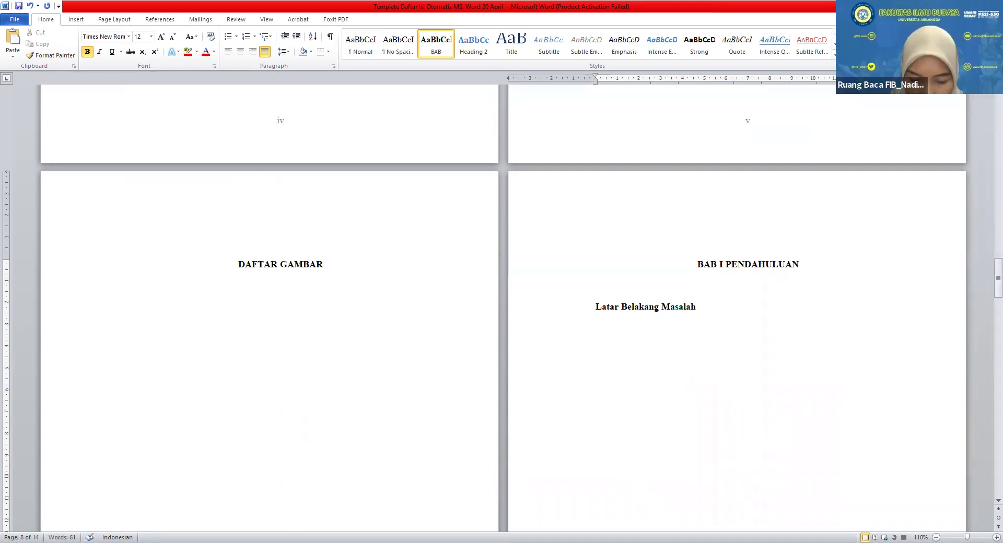
{"action": "type", "text": "Ba"}
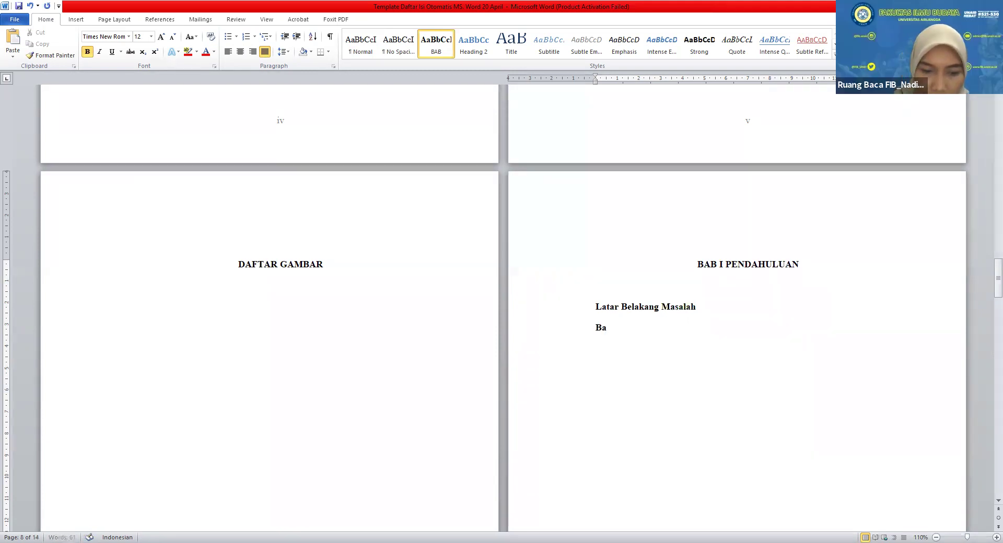
{"action": "type", "text": "tasan Masalah"}
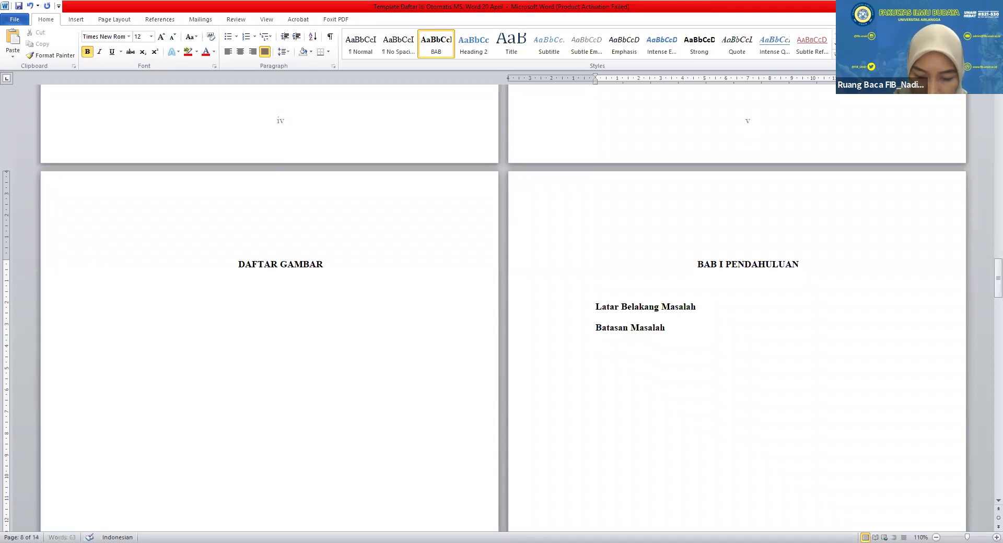
{"action": "key", "text": "Return"}
{"action": "type", "text": "Ru"}
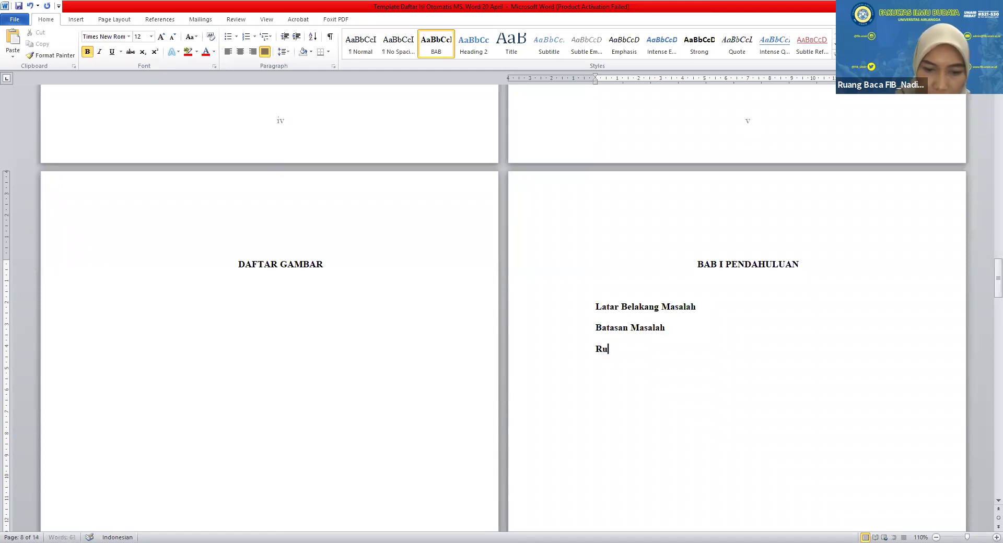
{"action": "type", "text": "musan Masalah"}
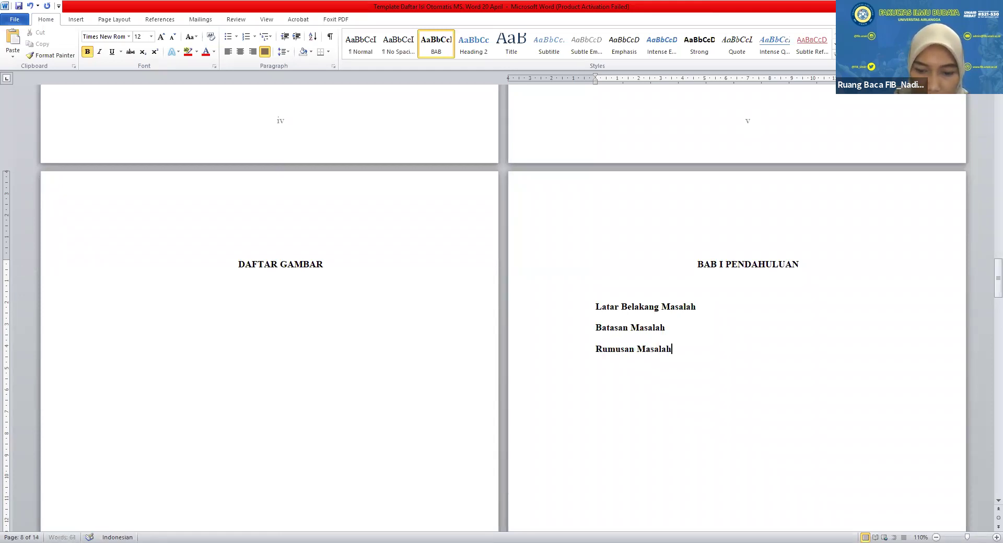
{"action": "key", "text": "Return"}
{"action": "type", "text": "Tuju"}
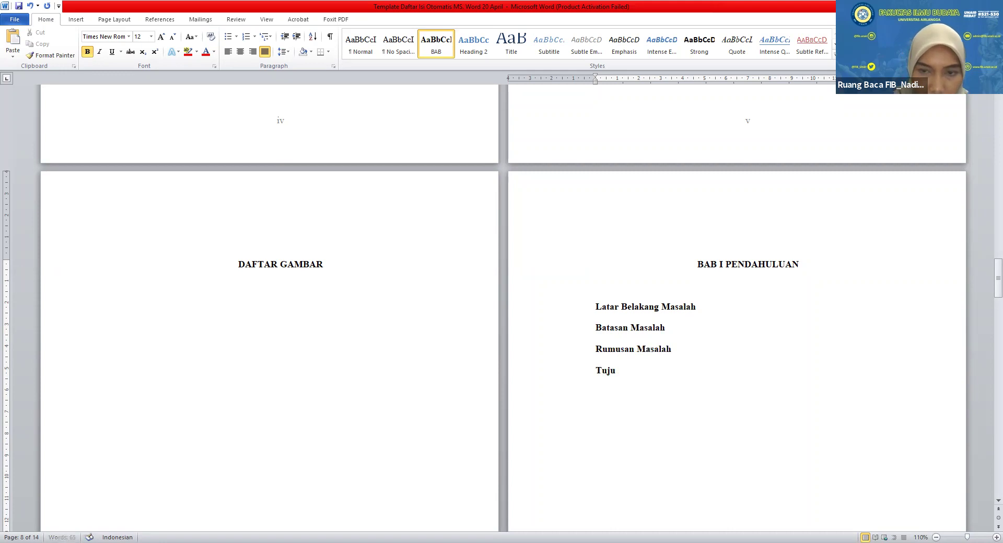
{"action": "type", "text": "an Penelitia"}
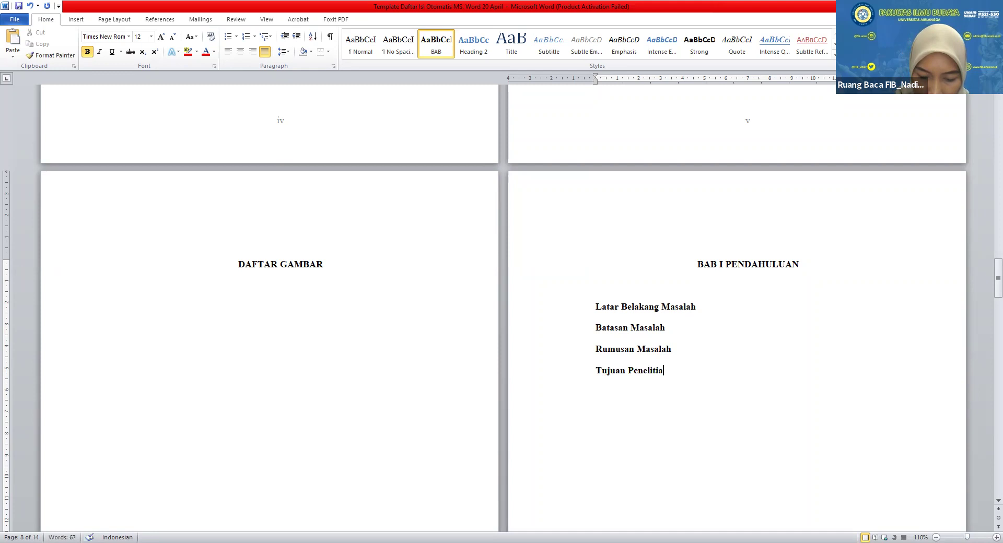
{"action": "type", "text": "n"}
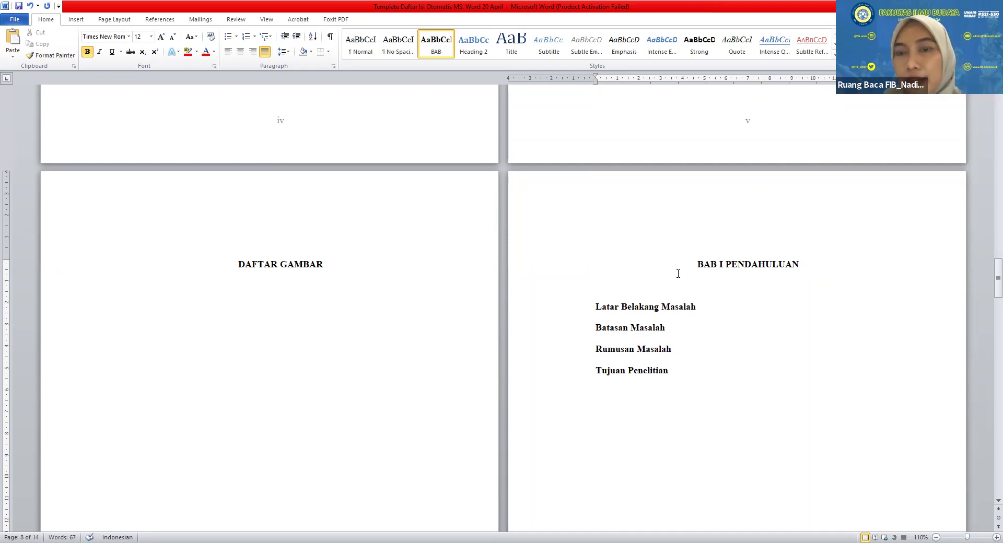
Apply the Heading 2 style to the Latar Belakang Masalah subchapter title
{"action": "left_click", "coordinate": [724, 263]}
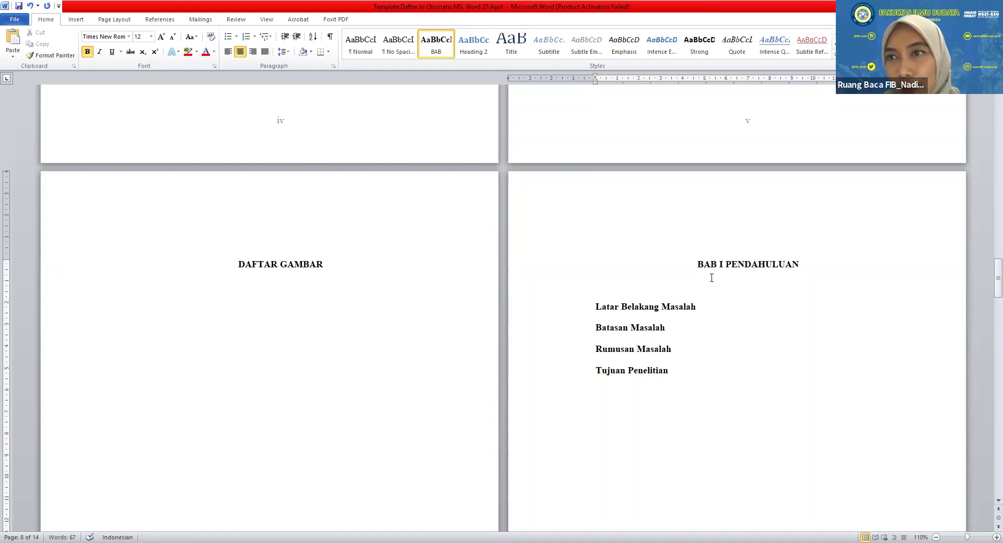
{"action": "left_click", "coordinate": [655, 307]}
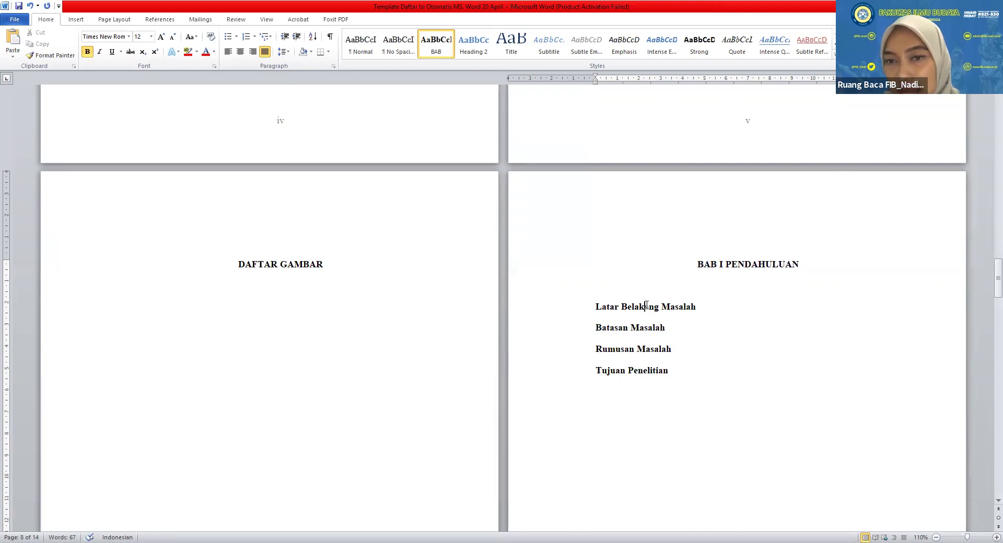
{"action": "left_click", "coordinate": [475, 53]}
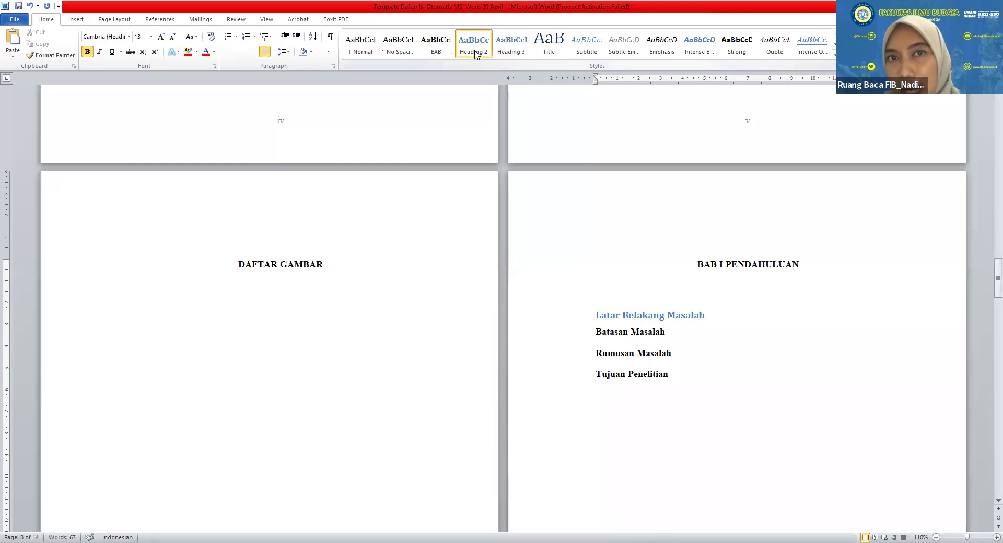
Modify the Heading 2 style, renaming it SUB BAB and basing it on no style
{"action": "right_click", "coordinate": [475, 52]}
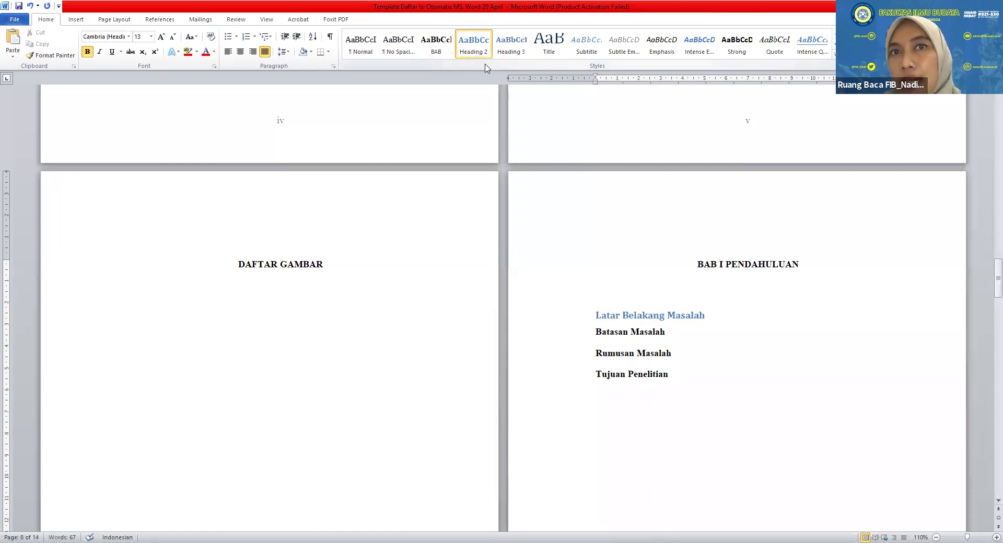
{"action": "left_click", "coordinate": [501, 69]}
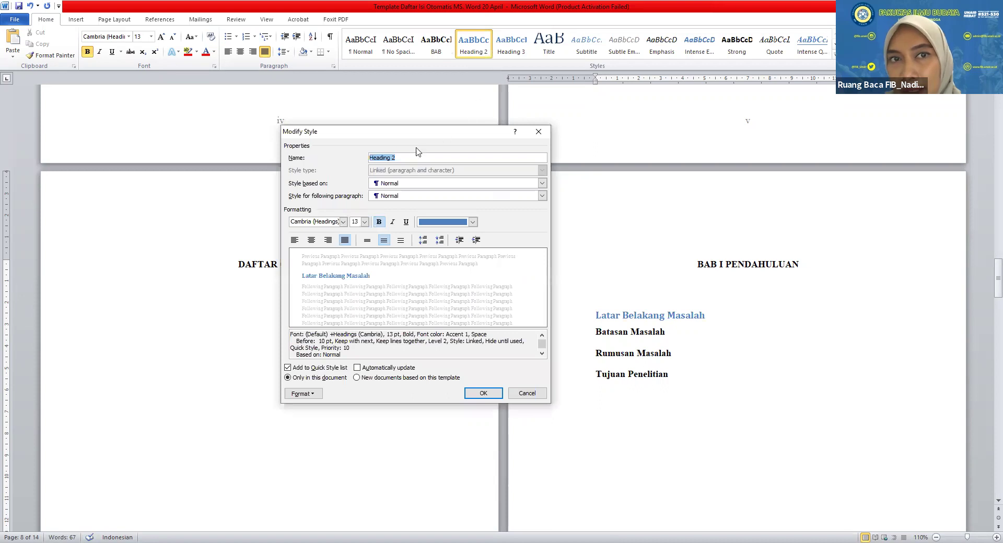
{"action": "type", "text": "SUB BAB"}
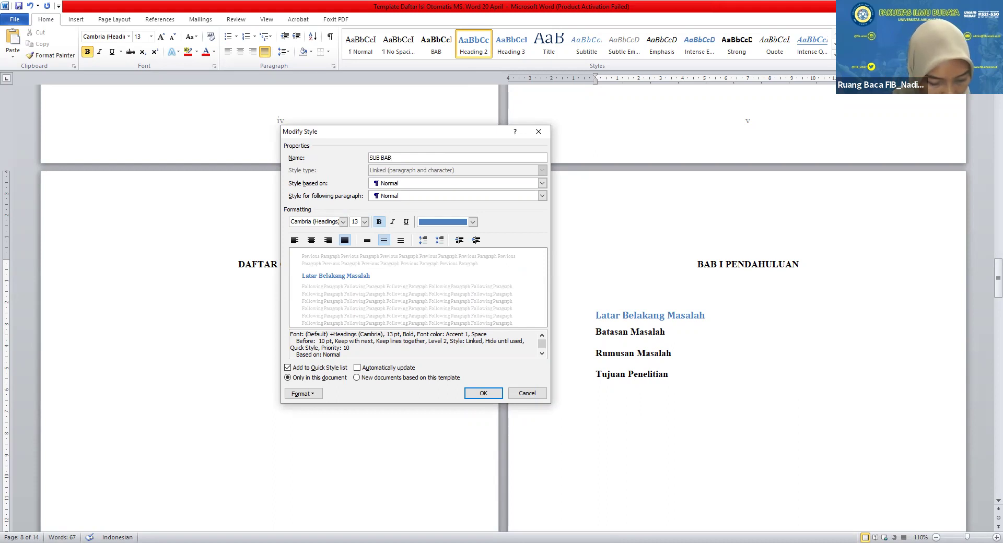
{"action": "left_click", "coordinate": [412, 184]}
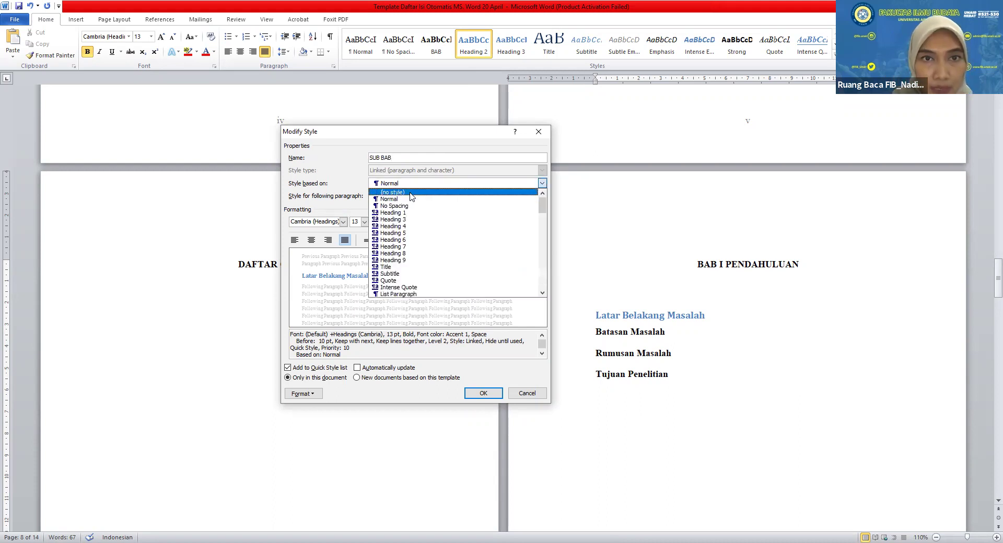
{"action": "left_click", "coordinate": [411, 192]}
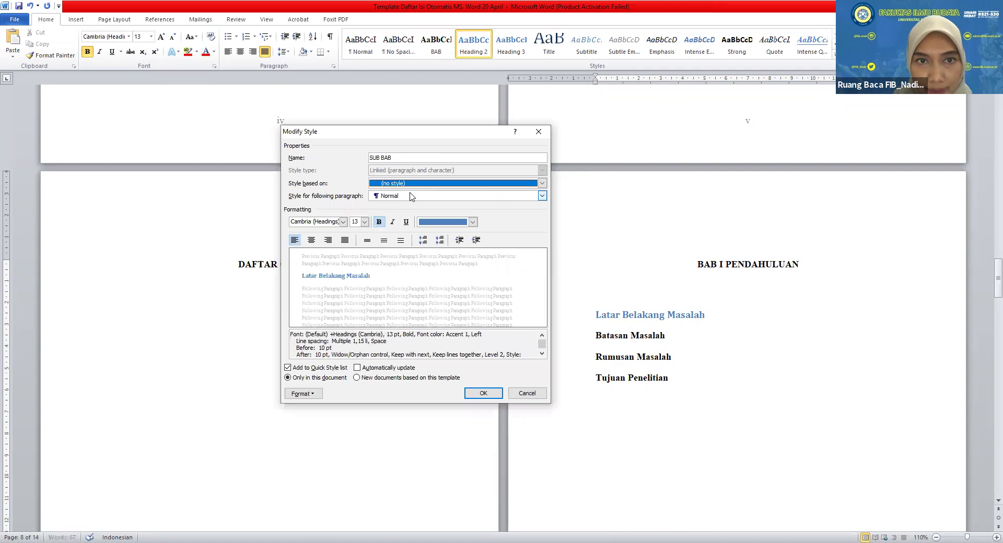
Set the SUB BAB style's font to Times New Roman, 12 pt, with automatic colour
{"action": "left_click", "coordinate": [343, 222]}
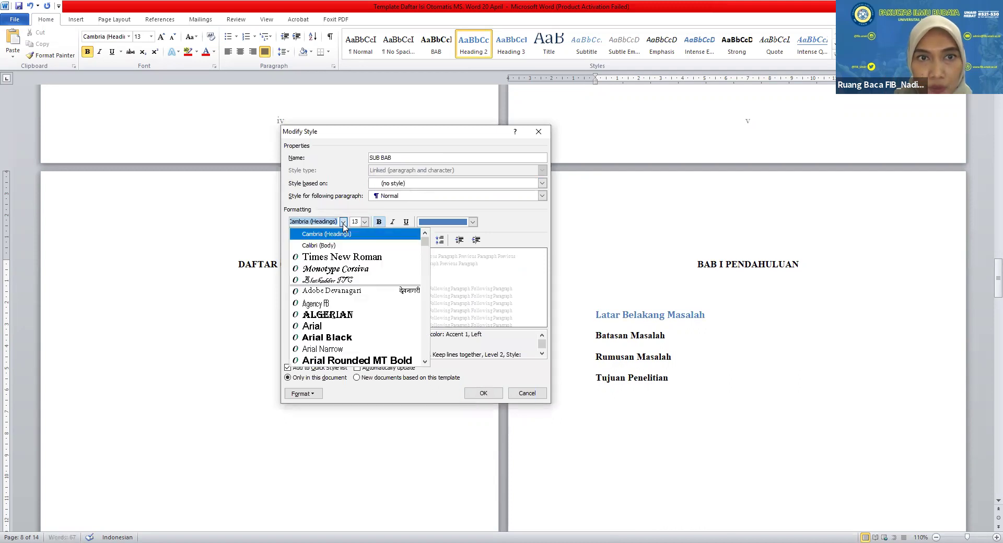
{"action": "left_click", "coordinate": [342, 257]}
{"action": "left_click", "coordinate": [365, 222]}
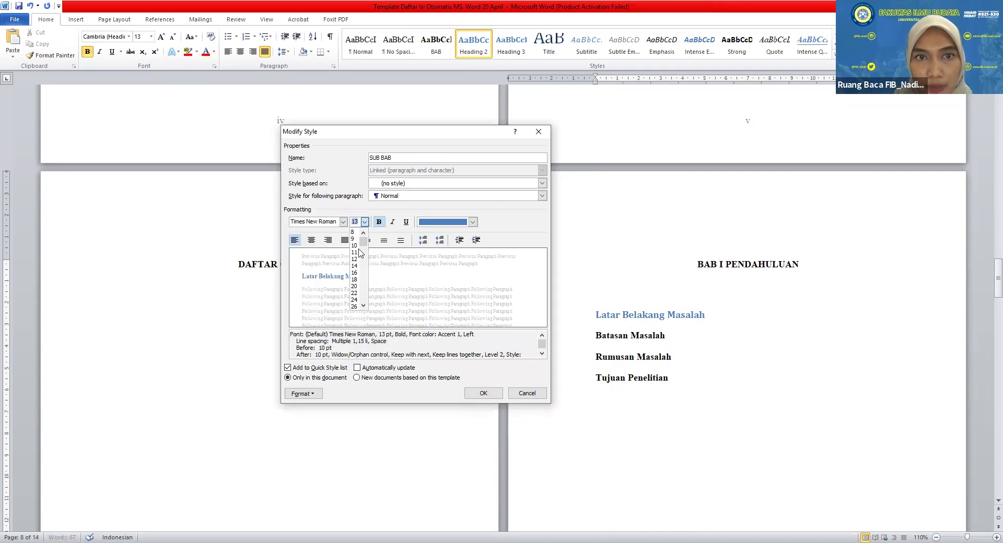
{"action": "left_click", "coordinate": [355, 259]}
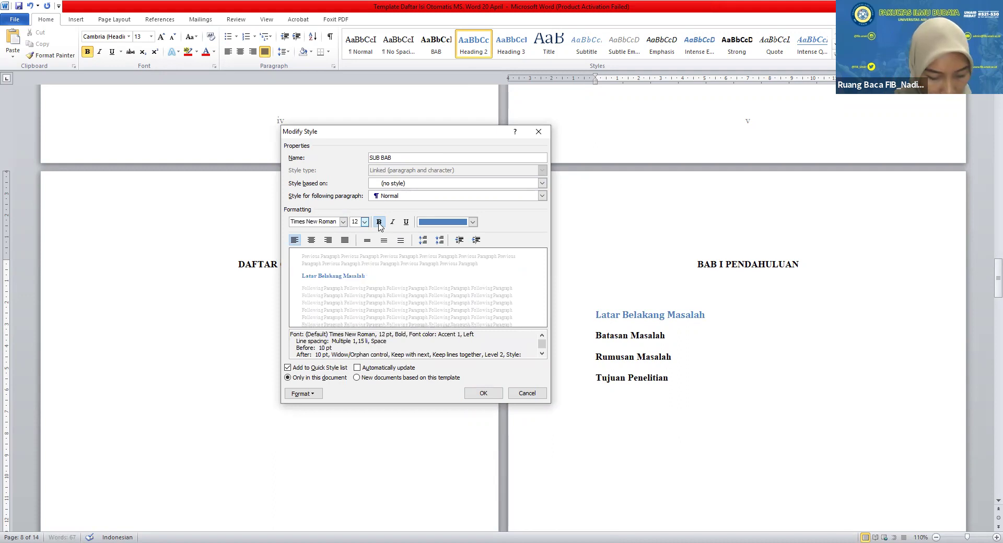
{"action": "left_click", "coordinate": [429, 224]}
{"action": "left_click", "coordinate": [424, 235]}
Give the SUB BAB style justified alignment, double line spacing and no space before or after paragraphs, and save the style changes
{"action": "left_click", "coordinate": [345, 240]}
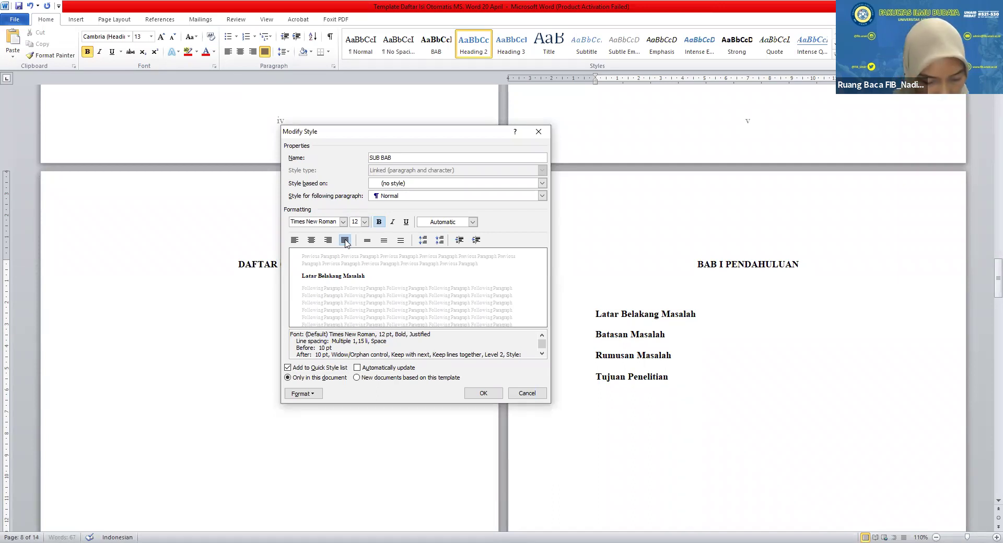
{"action": "left_click", "coordinate": [400, 242]}
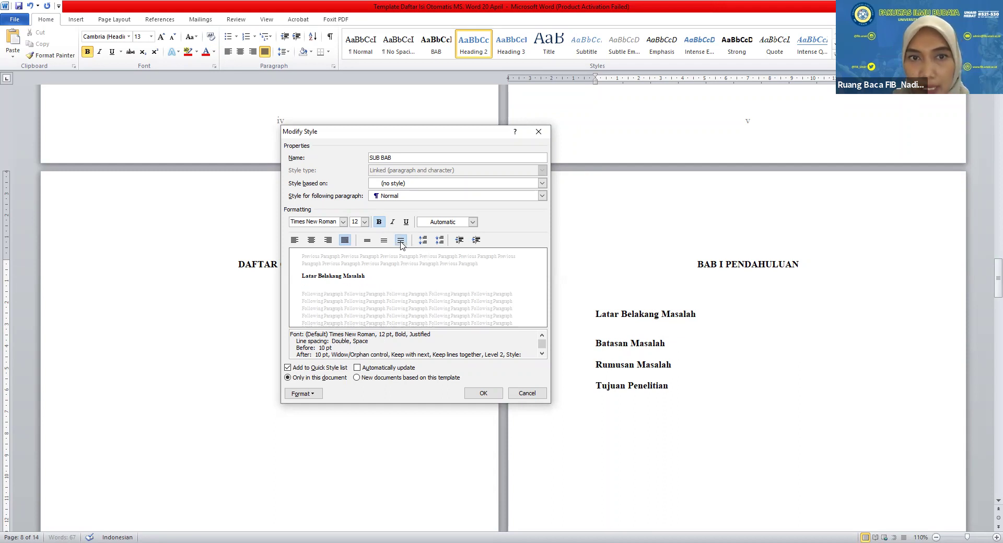
{"action": "left_click", "coordinate": [441, 242]}
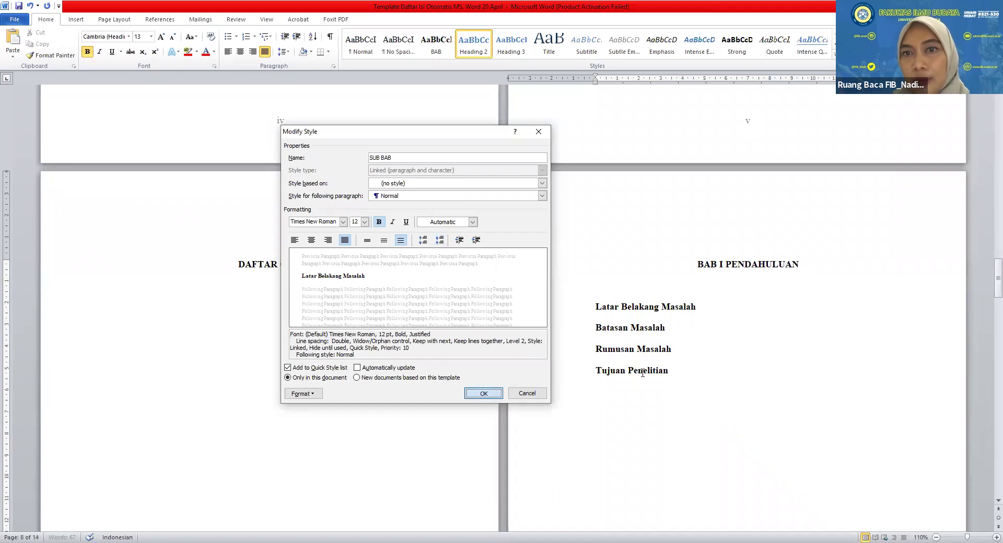
{"action": "left_click", "coordinate": [496, 395]}
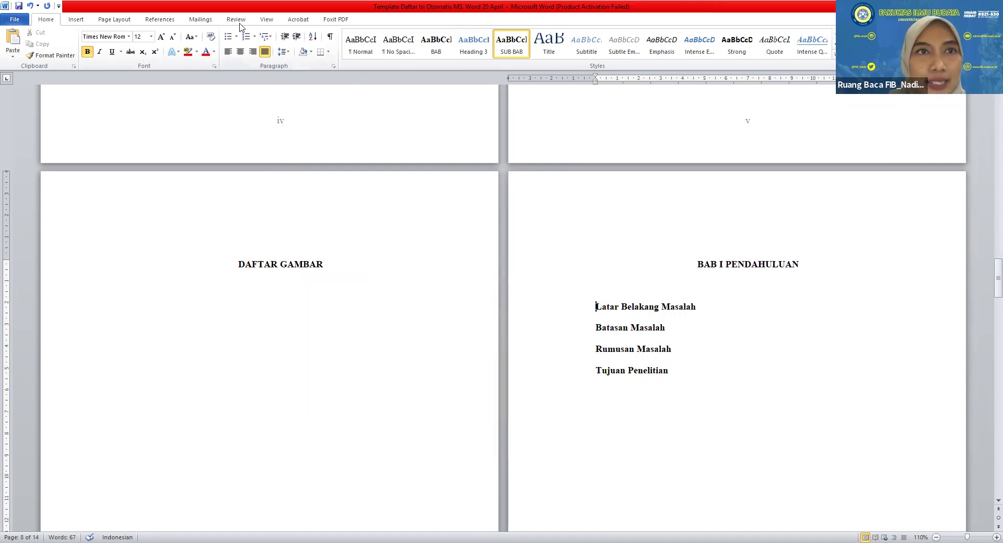
Show the Navigation pane and delete the empty heading line between BAB I PENDAHULUAN and Latar Belakang Masalah
{"action": "left_click", "coordinate": [258, 22]}
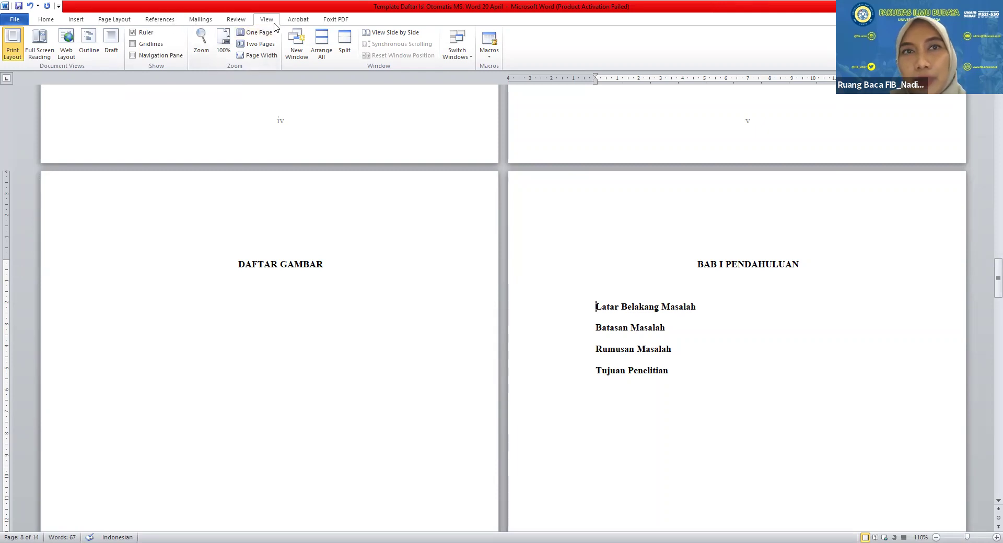
{"action": "left_click", "coordinate": [135, 59]}
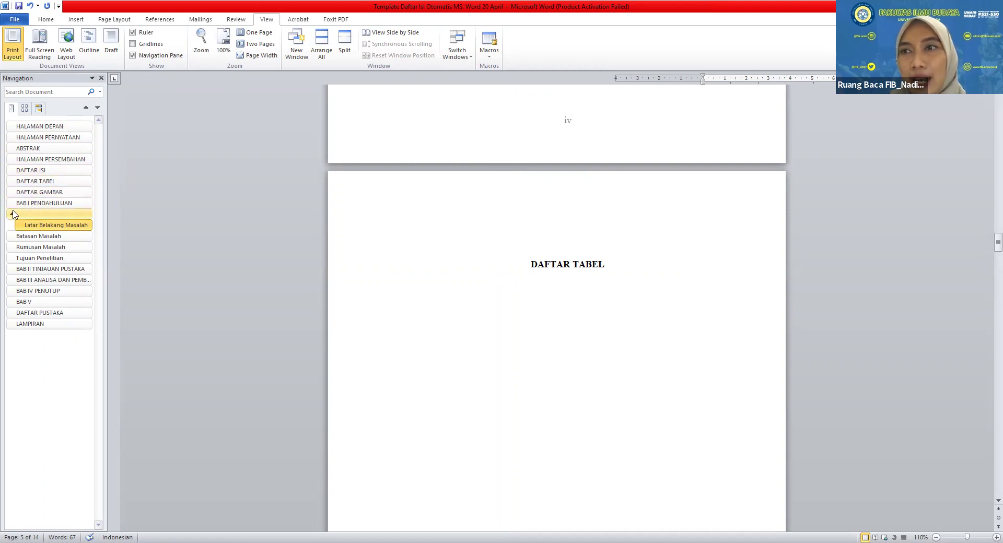
{"action": "scroll", "coordinate": [433, 308], "scroll_direction": "down", "scroll_amount": 8}
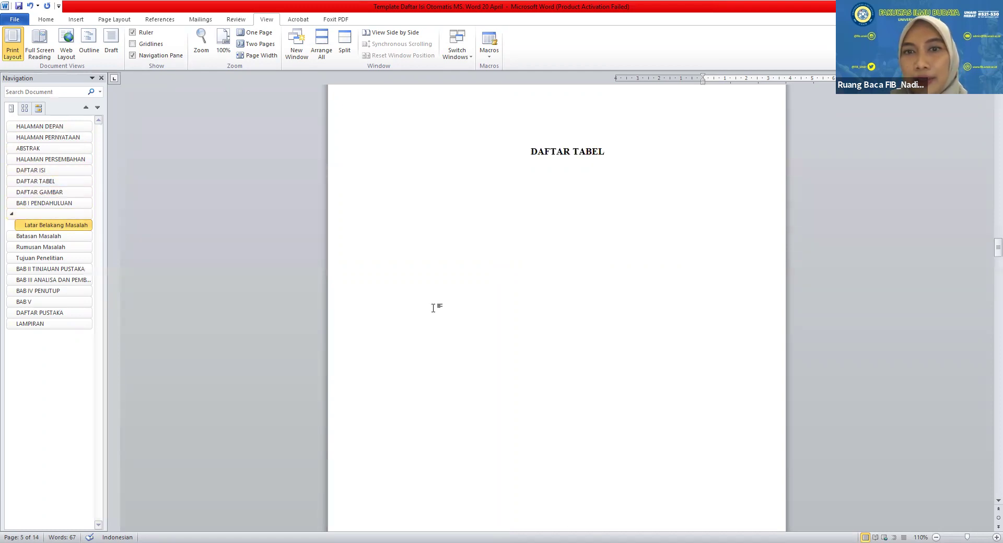
{"action": "scroll", "coordinate": [433, 313], "scroll_direction": "down", "scroll_amount": 15}
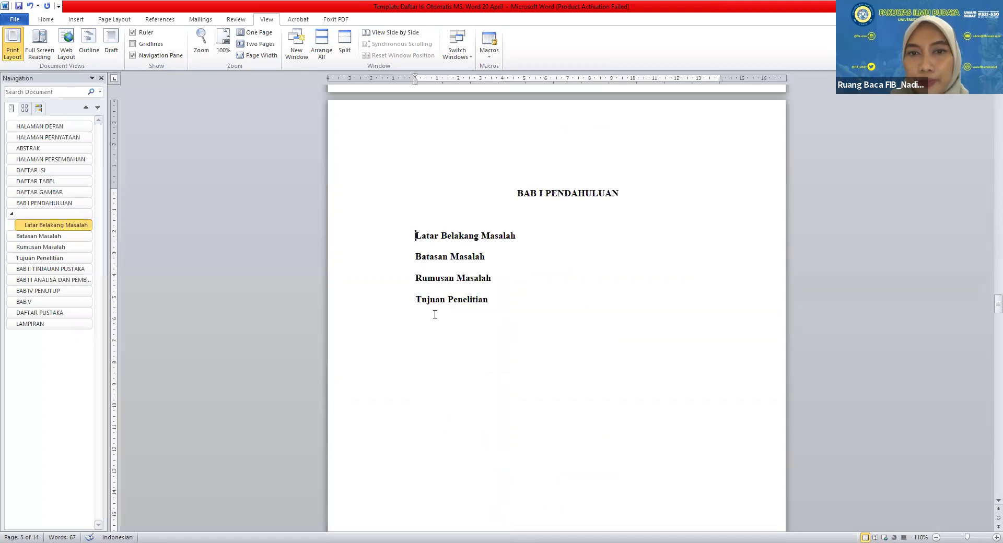
{"action": "left_click", "coordinate": [483, 219]}
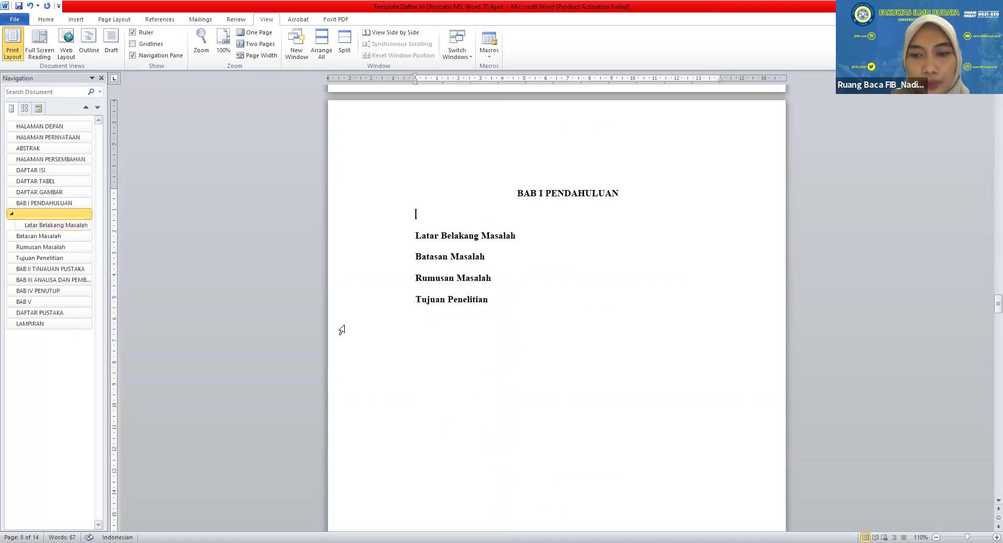
{"action": "key", "text": "Delete"}
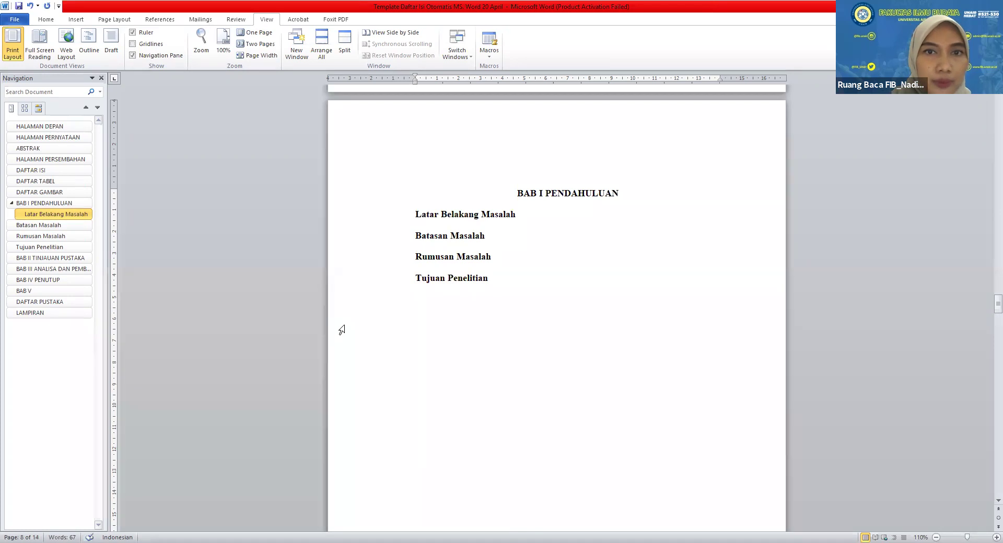
Apply the SUB BAB style to the Batasan Masalah, Rumusan Masalah and Tujuan Penelitian titles
{"action": "left_click", "coordinate": [426, 236]}
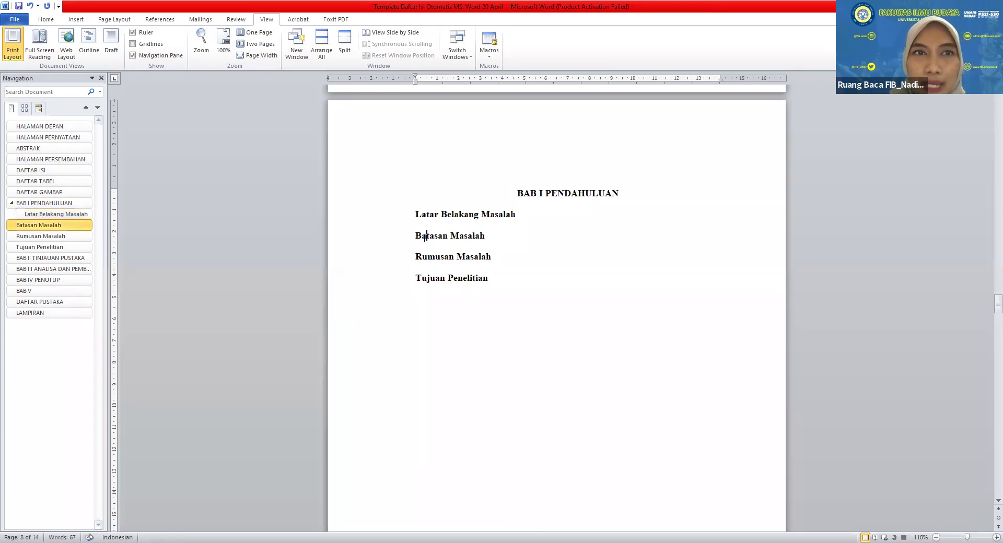
{"action": "left_click", "coordinate": [45, 19]}
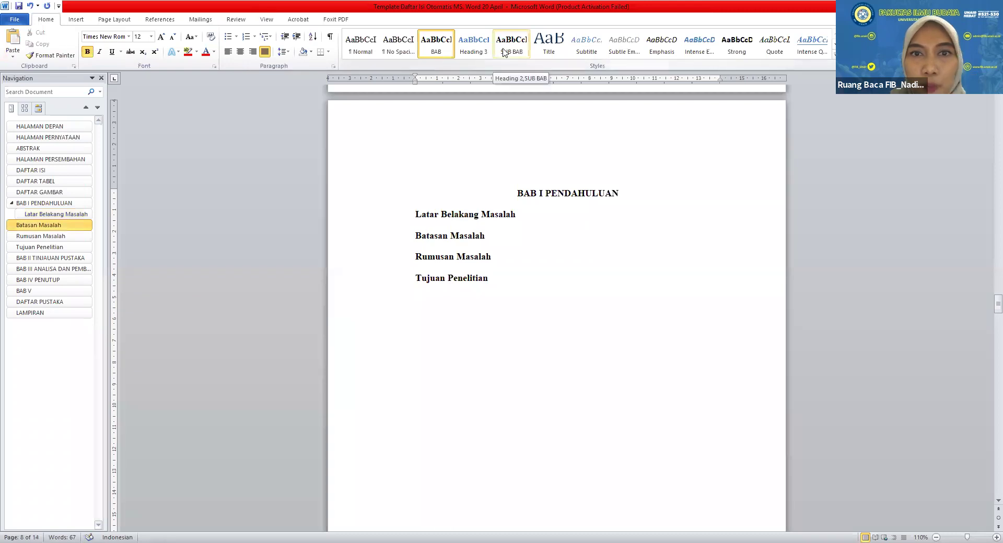
{"action": "left_click", "coordinate": [505, 53]}
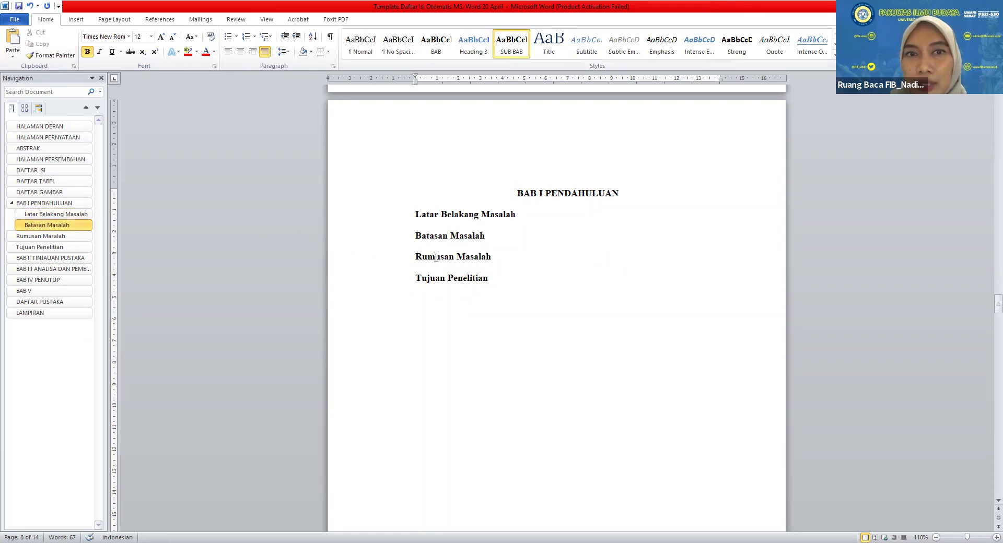
{"action": "left_click", "coordinate": [399, 258]}
{"action": "left_click", "coordinate": [514, 50]}
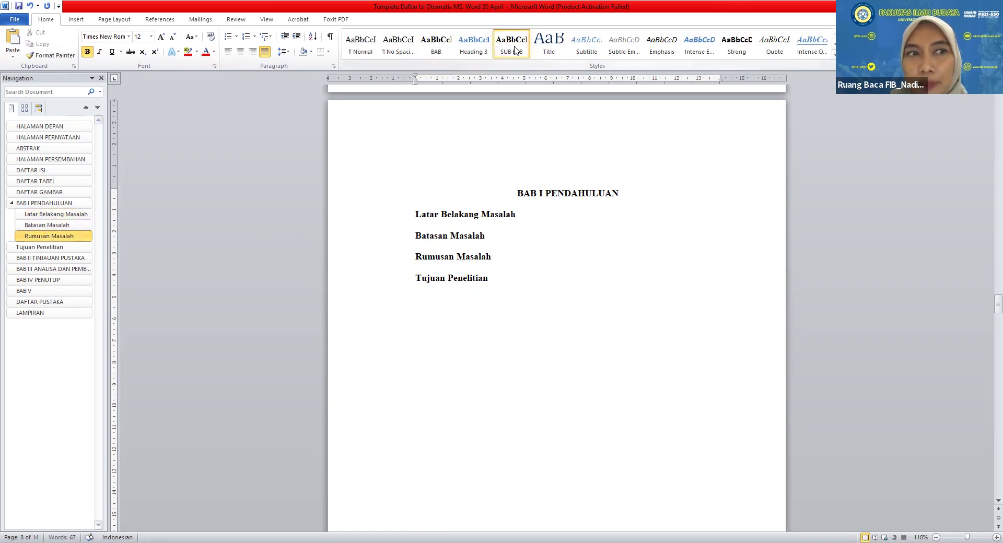
{"action": "left_click", "coordinate": [520, 51]}
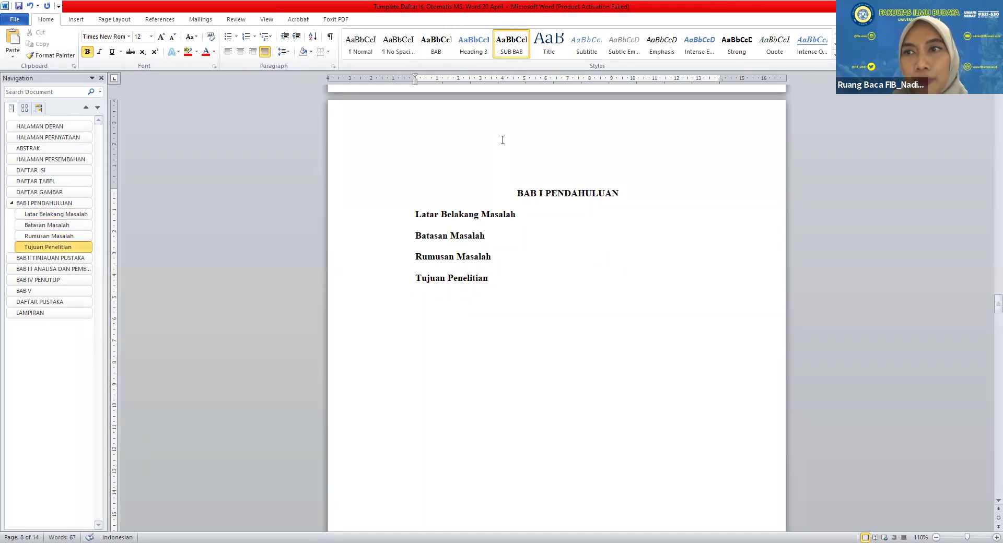
Define a new number format 1.1. with a fixed chapter digit and apply it to the Latar Belakang Masalah title
{"action": "left_click", "coordinate": [414, 214]}
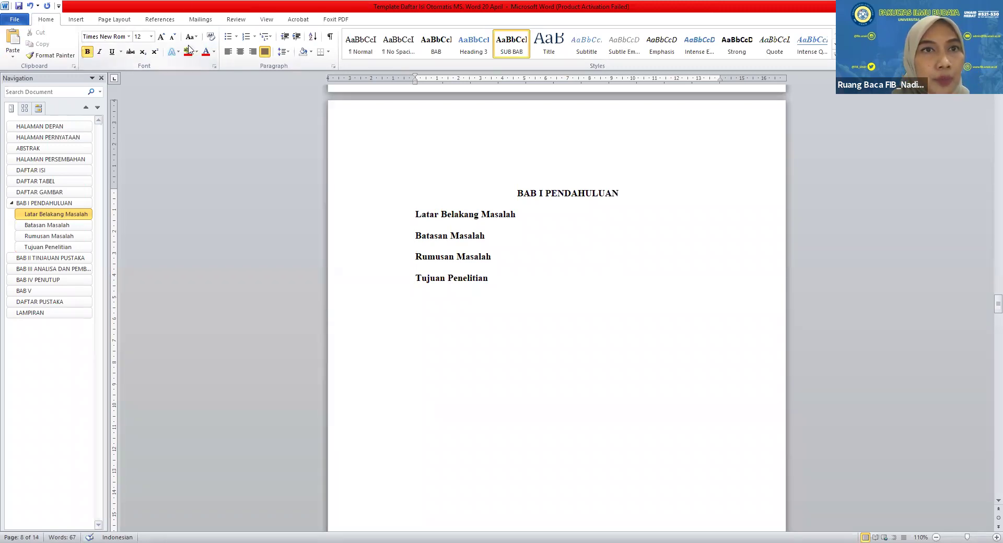
{"action": "left_click", "coordinate": [255, 37]}
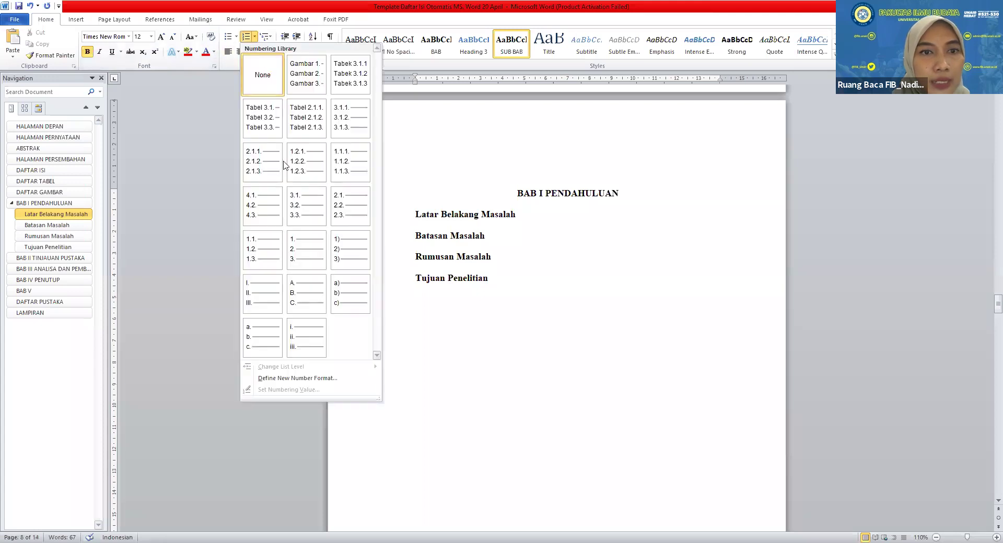
{"action": "left_click", "coordinate": [309, 377]}
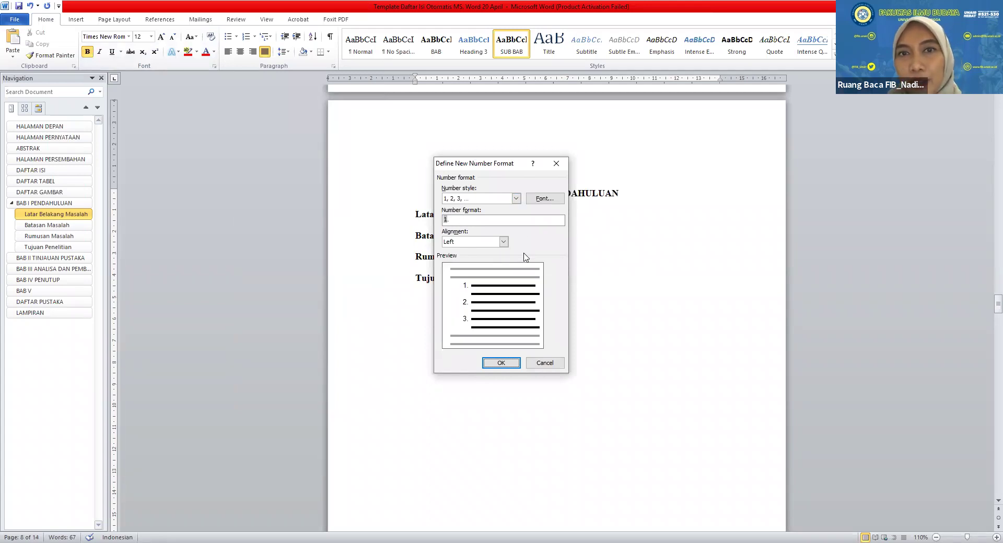
{"action": "left_click_drag", "start_coordinate": [519, 164], "coordinate": [313, 170]}
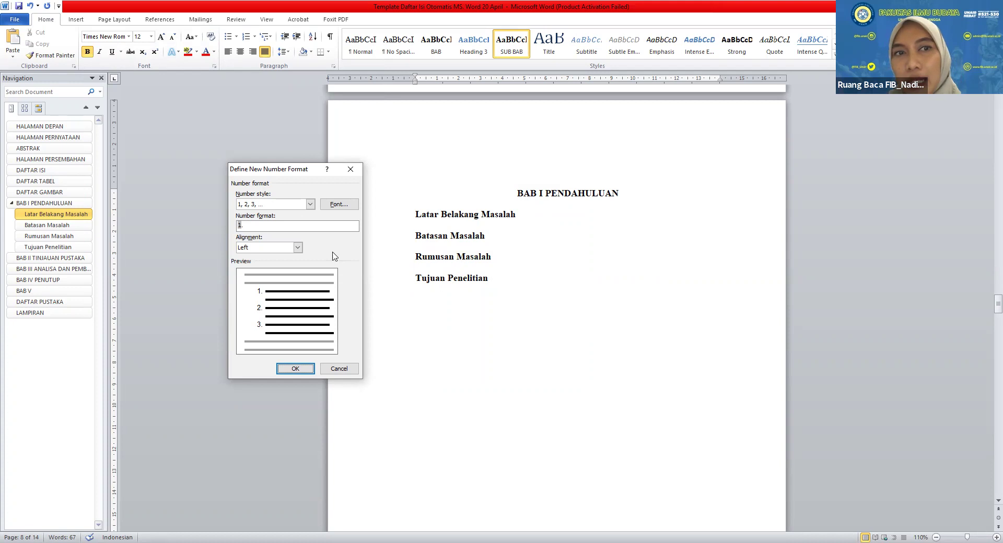
{"action": "left_click", "coordinate": [254, 228]}
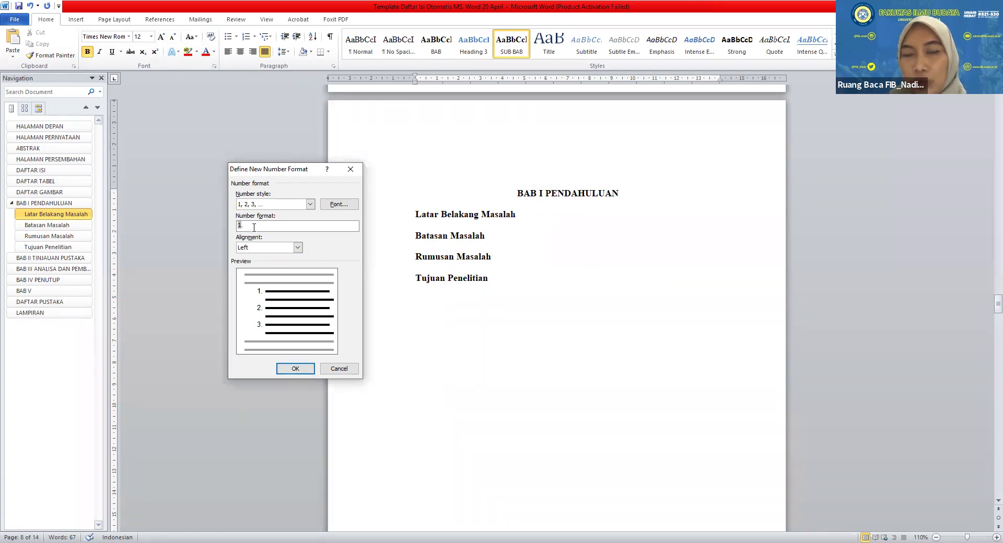
{"action": "type", "text": "1"}
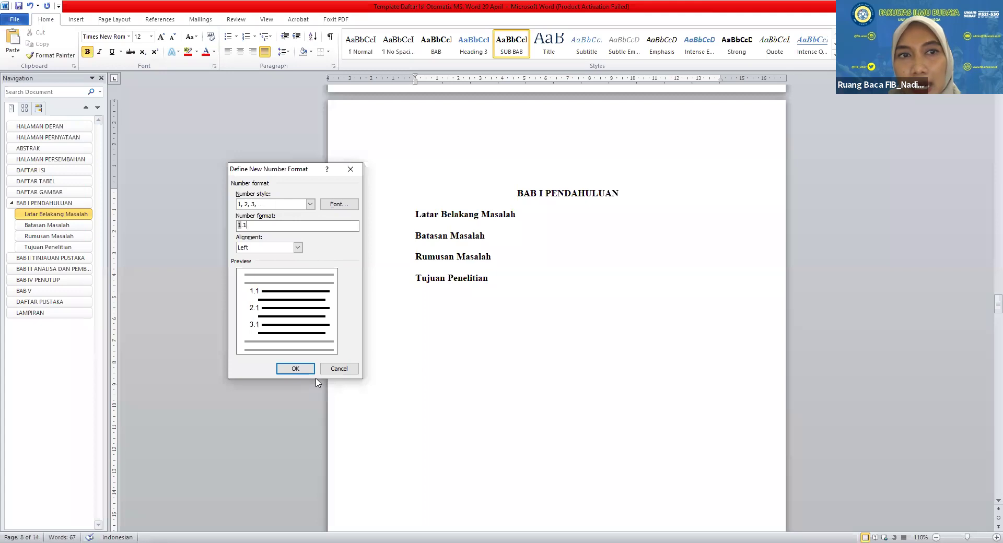
{"action": "key", "text": "BackSpace"}
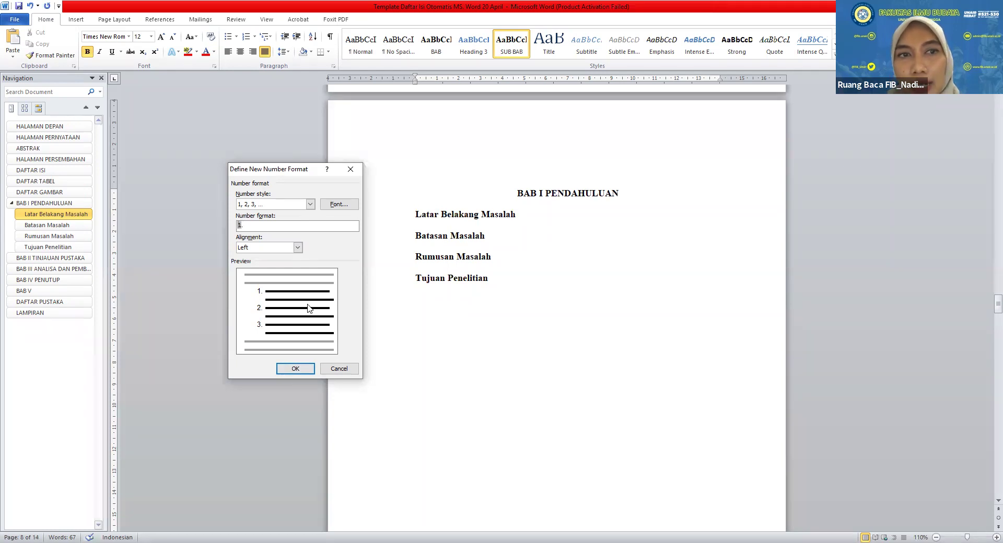
{"action": "type", "text": "1"}
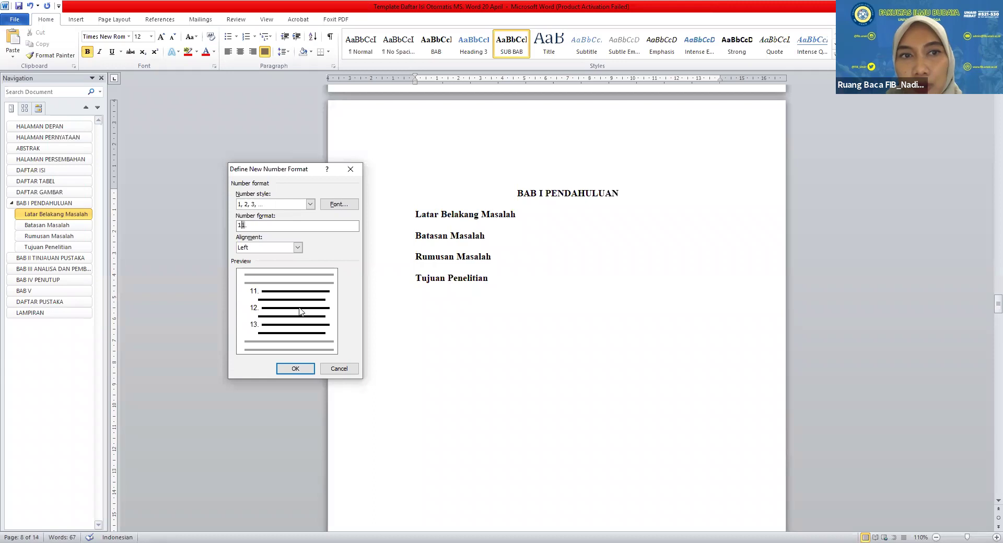
{"action": "type", "text": "."}
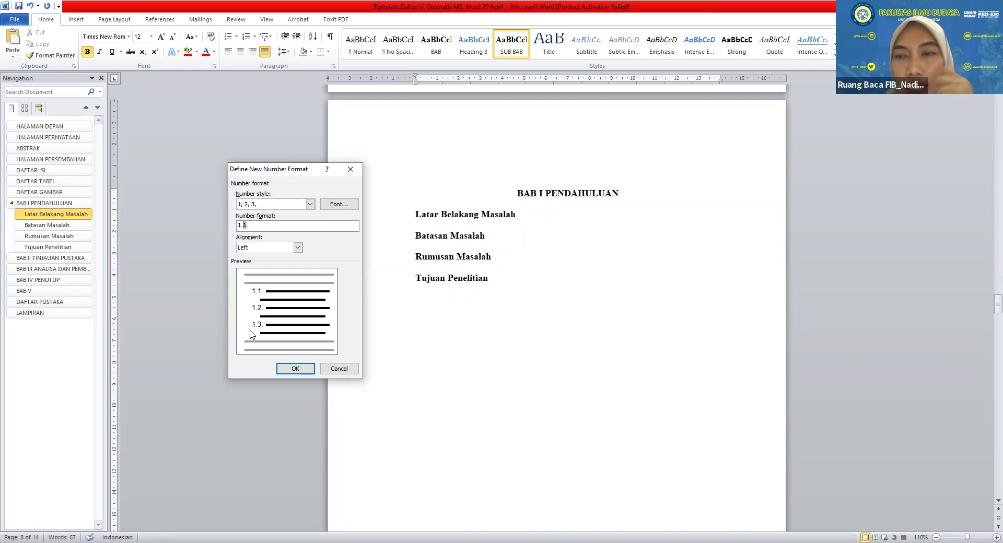
{"action": "left_click", "coordinate": [295, 369]}
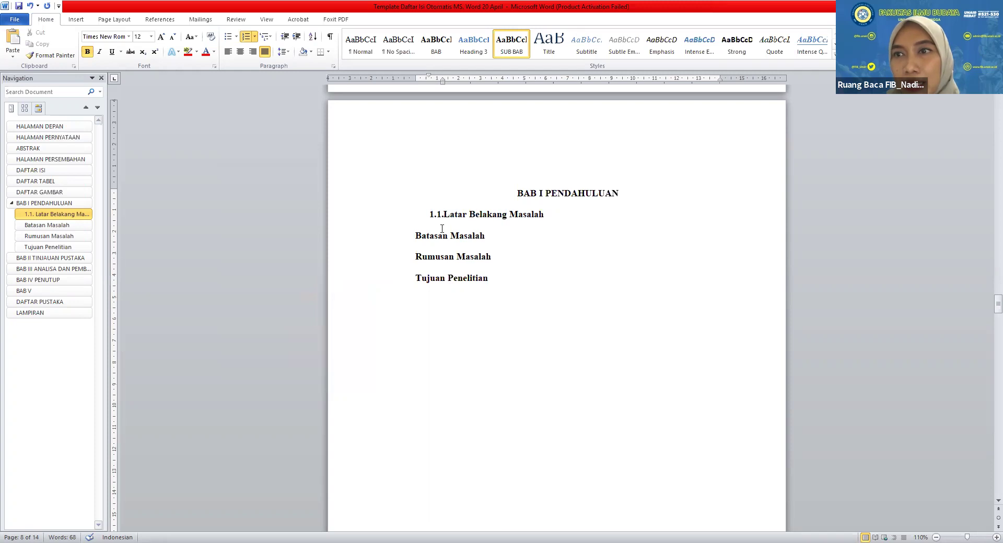
Continue the same 1.1. numbering on the Batasan Masalah, Rumusan Masalah and Tujuan Penelitian titles
{"action": "left_click_drag", "start_coordinate": [416, 235], "coordinate": [477, 282]}
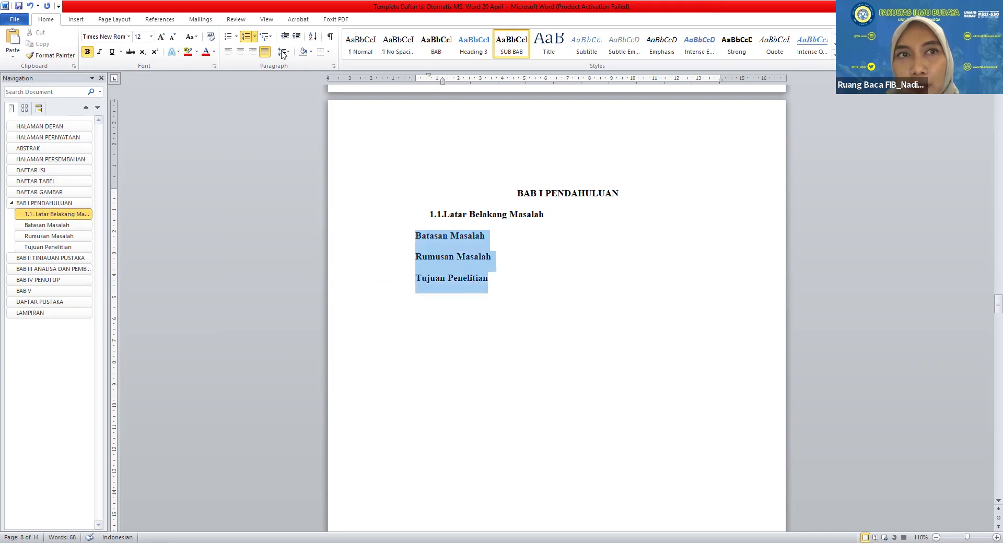
{"action": "left_click", "coordinate": [246, 37]}
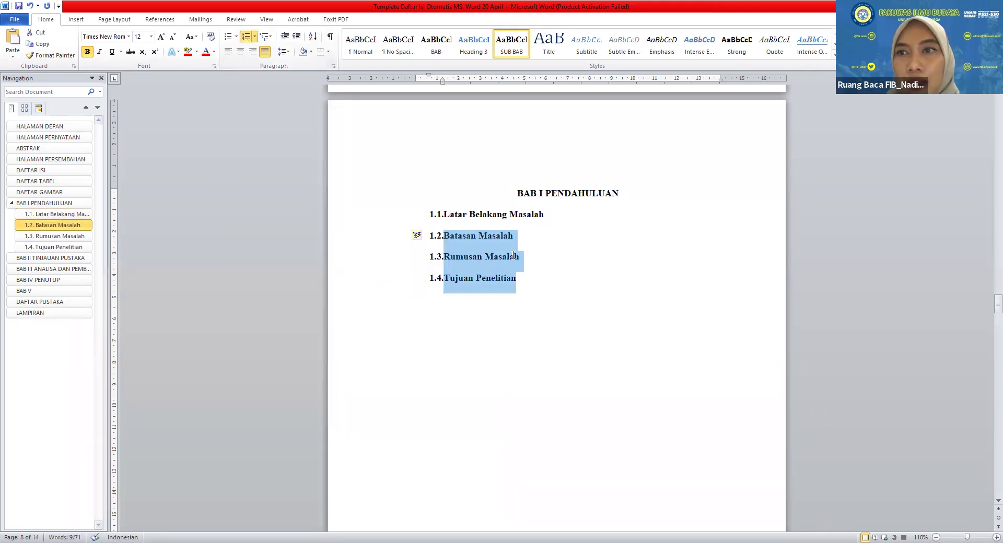
{"action": "left_click", "coordinate": [608, 294]}
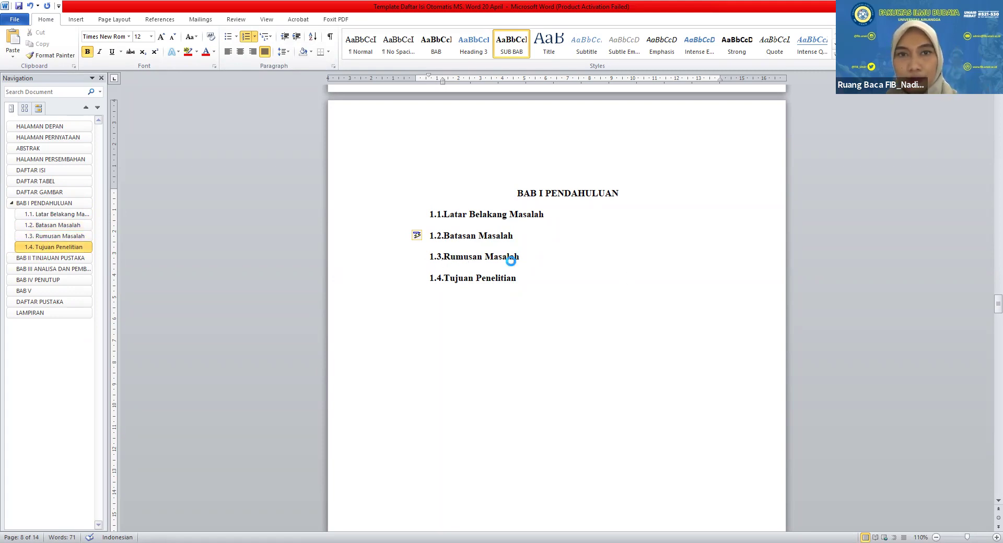
Undo the numbering on all four subchapter titles of BAB I
{"action": "key", "text": "ctrl+z"}
{"action": "key", "text": "ctrl+z"}
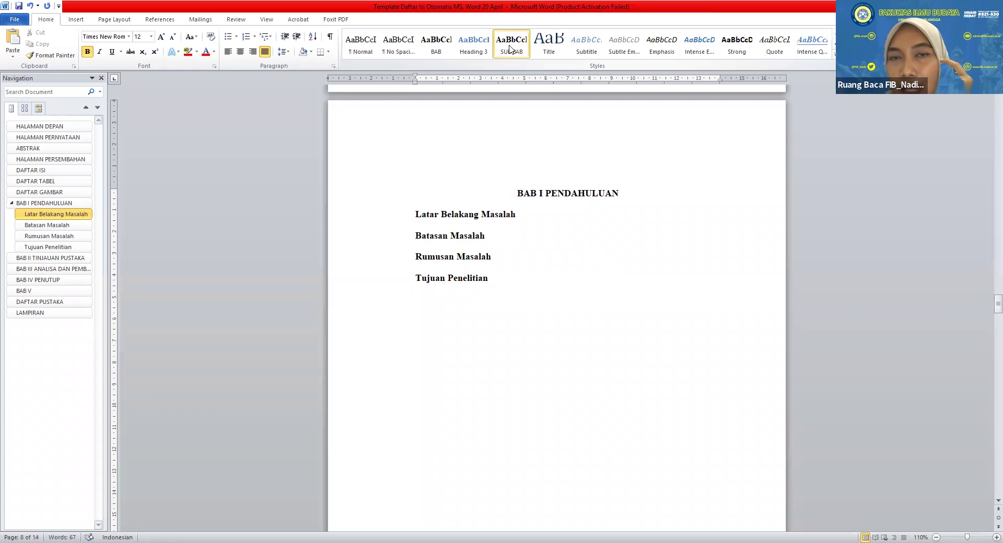
Modify the Heading 2 style with the name SUB BAB, justified alignment and decreased paragraph spacing, and save the style
{"action": "right_click", "coordinate": [510, 46]}
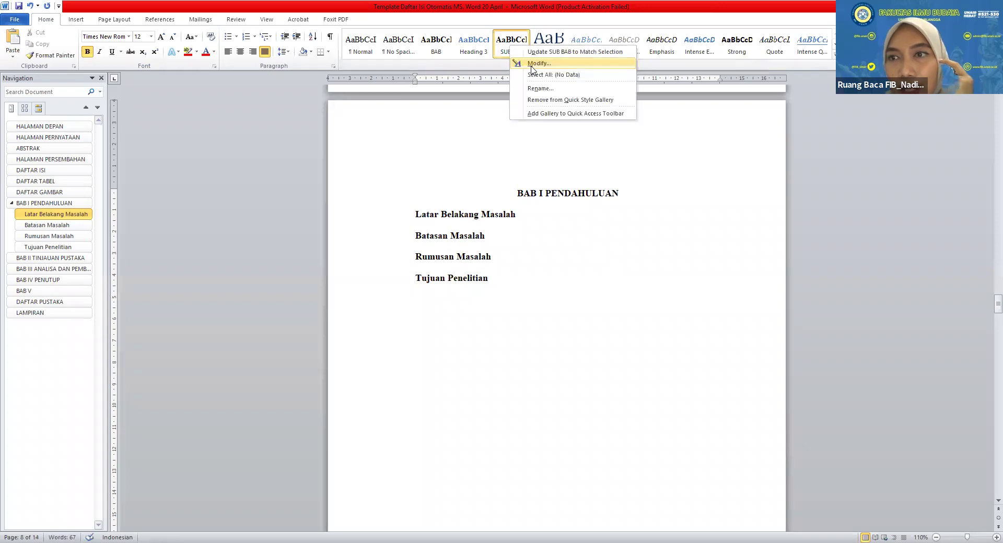
{"action": "left_click", "coordinate": [532, 63]}
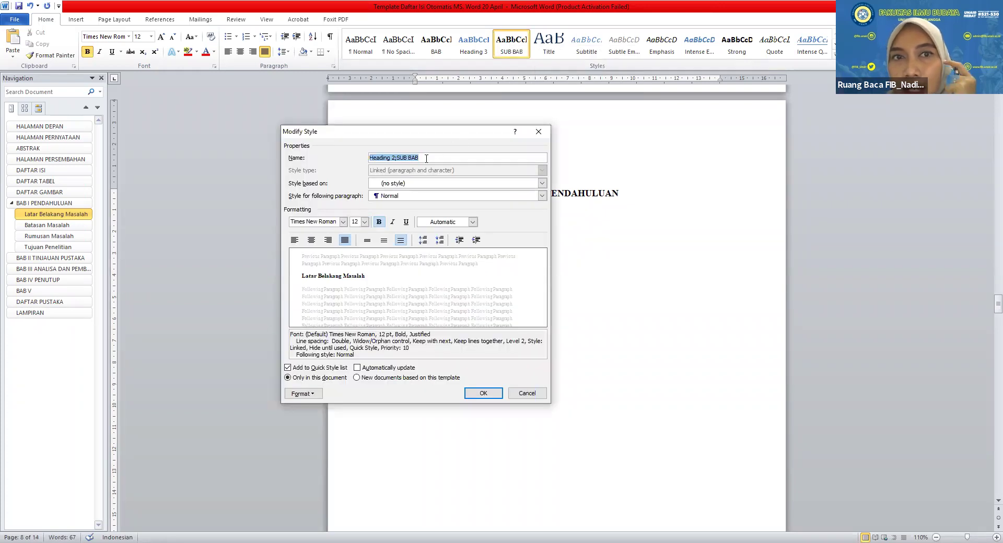
{"action": "left_click_drag", "start_coordinate": [421, 158], "coordinate": [369, 158]}
{"action": "type", "text": "S"}
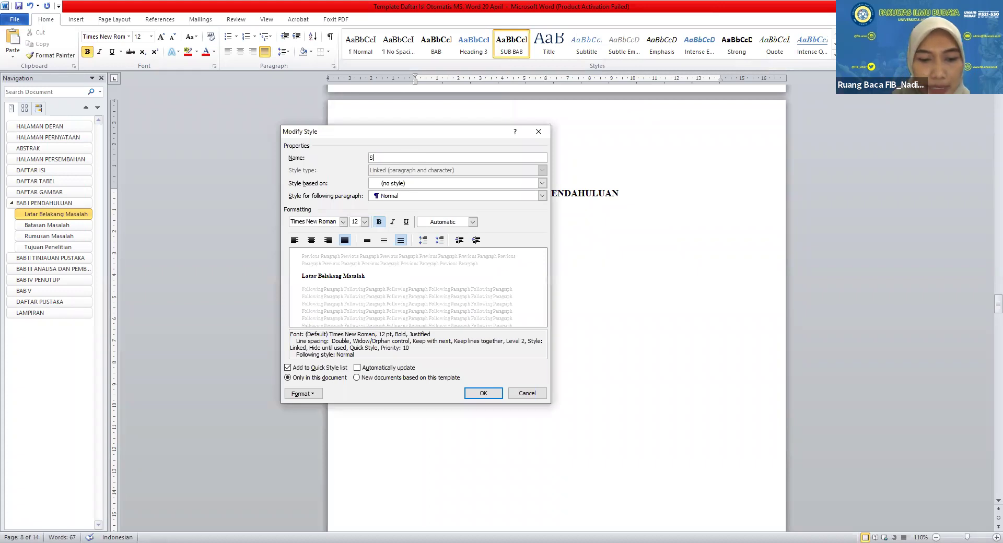
{"action": "type", "text": "UB BAB"}
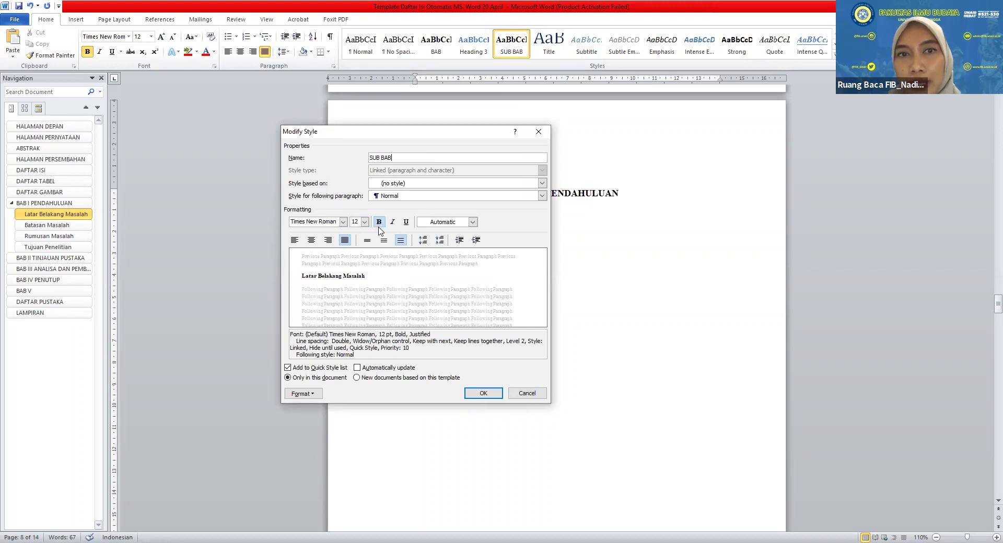
{"action": "left_click", "coordinate": [347, 243]}
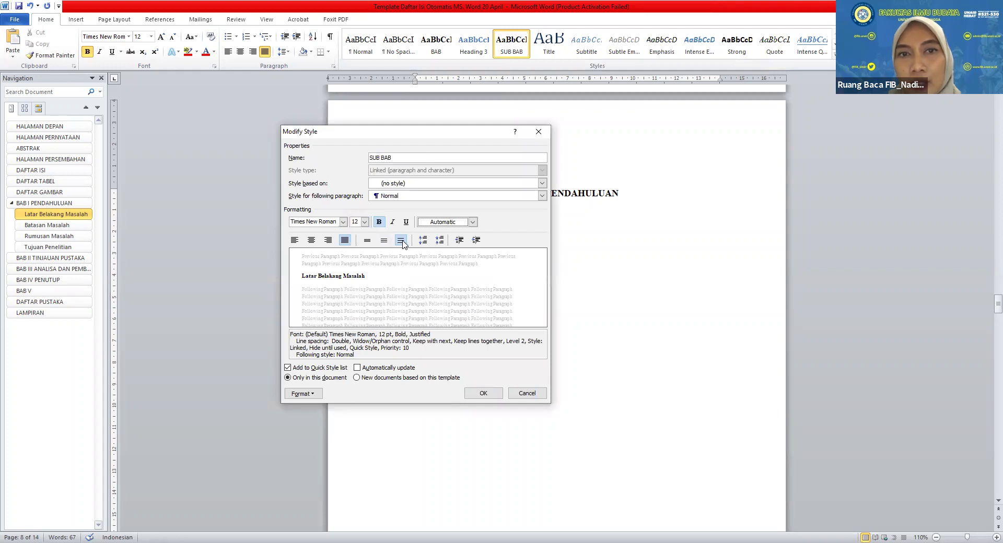
{"action": "left_click", "coordinate": [439, 240]}
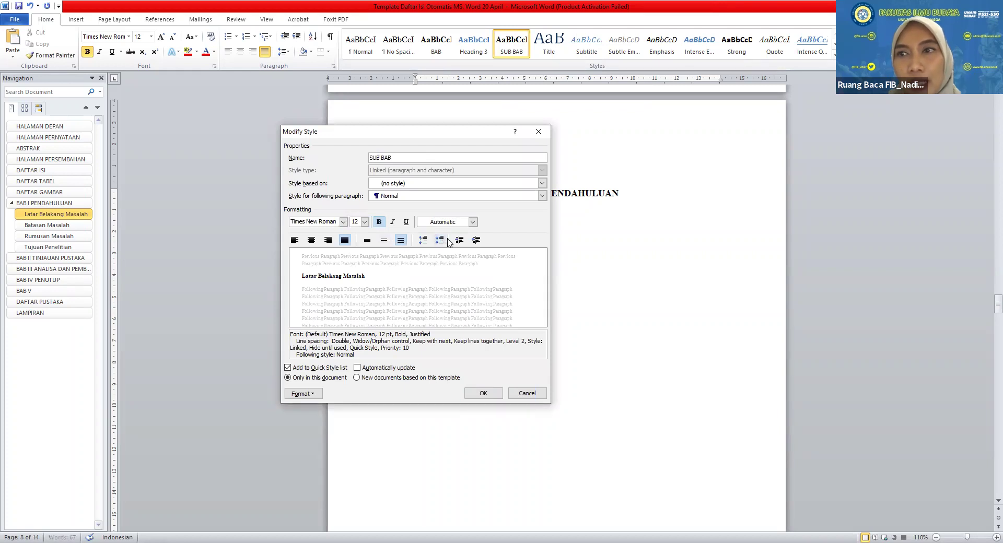
{"action": "left_click", "coordinate": [484, 393]}
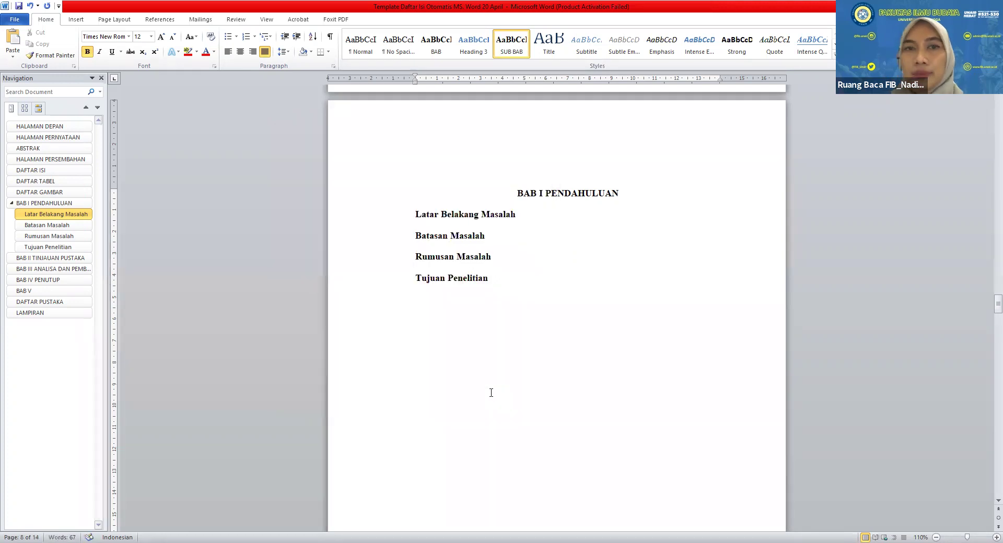
{"action": "left_click", "coordinate": [439, 235]}
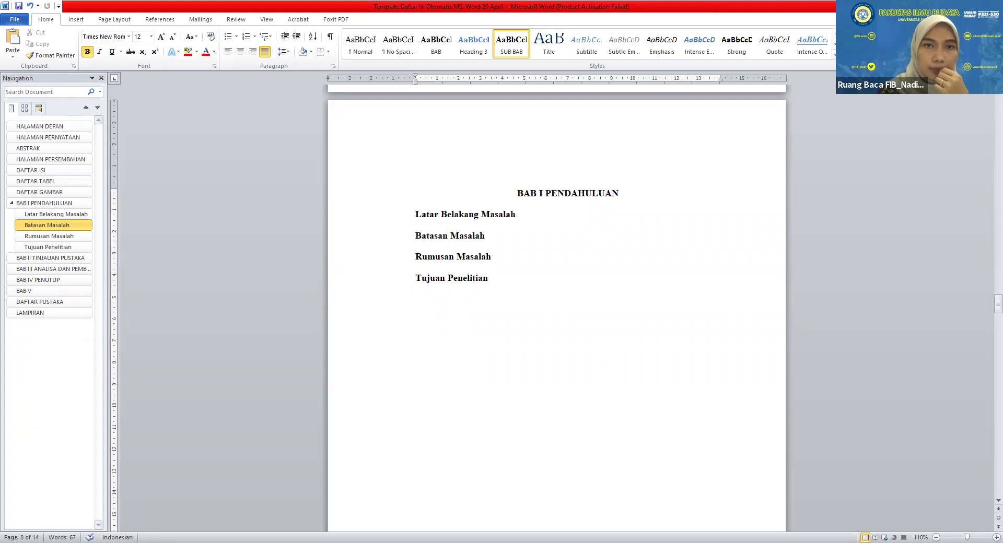
Review the formatting settings of the SUB BAB style used by the Latar Belakang Masalah subheading
{"action": "key", "text": "ctrl+z"}
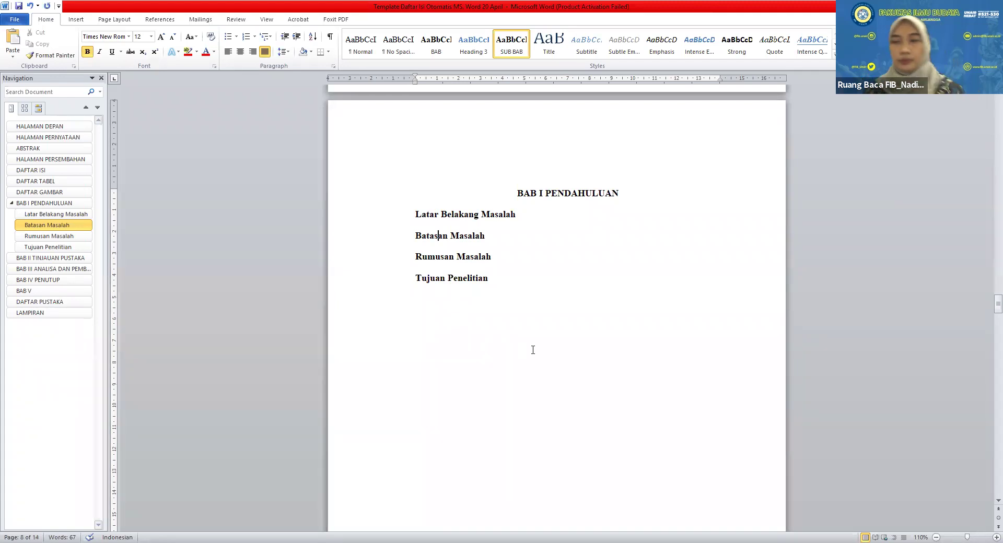
{"action": "left_click", "coordinate": [522, 282]}
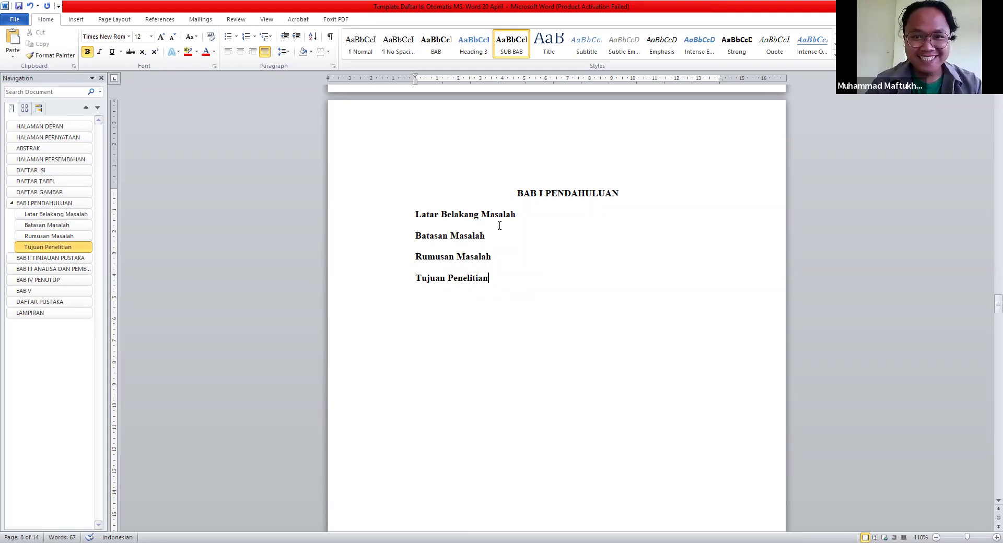
{"action": "left_click", "coordinate": [485, 212]}
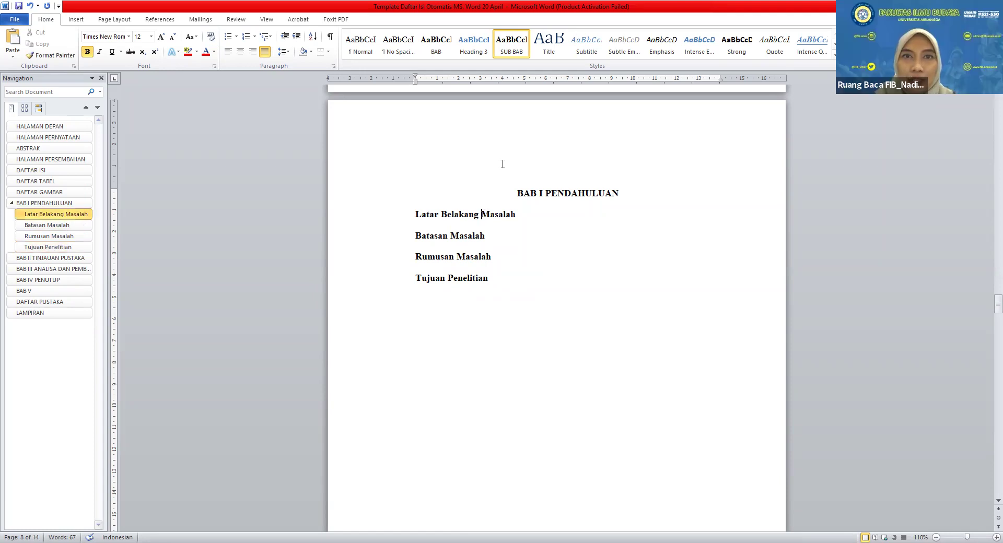
{"action": "right_click", "coordinate": [518, 47]}
{"action": "left_click", "coordinate": [533, 62]}
{"action": "left_click_drag", "start_coordinate": [469, 135], "coordinate": [431, 130]}
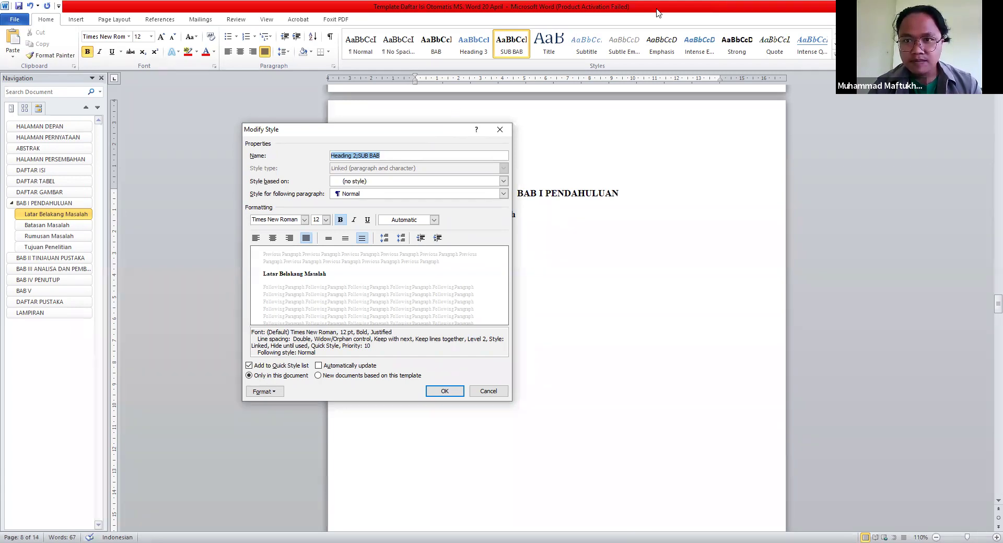
{"action": "left_click", "coordinate": [729, 129]}
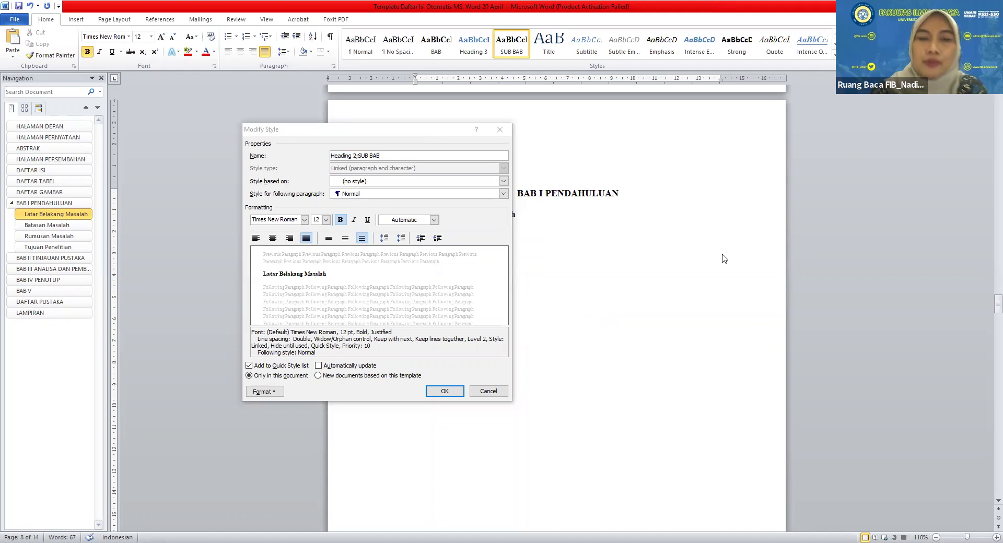
{"action": "left_click", "coordinate": [392, 133]}
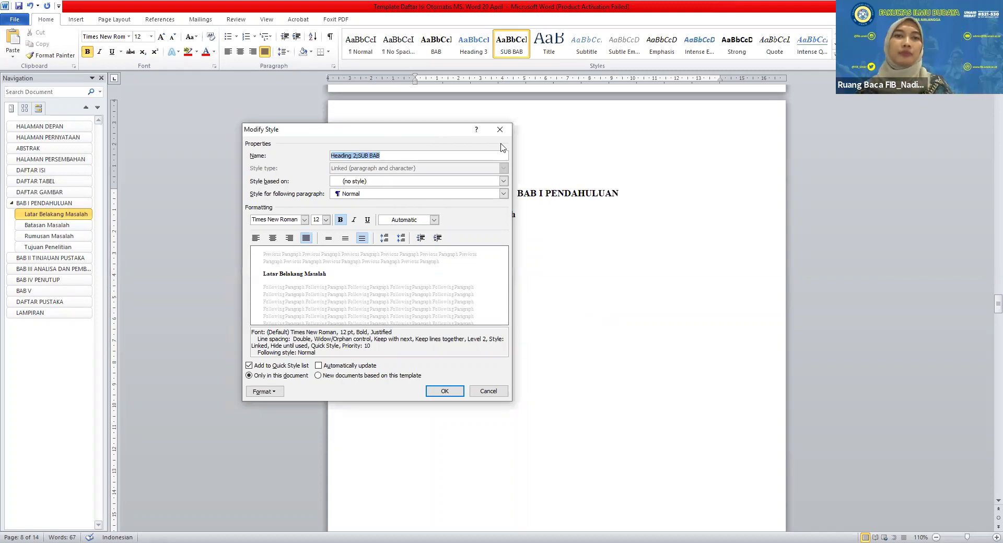
{"action": "left_click", "coordinate": [453, 156]}
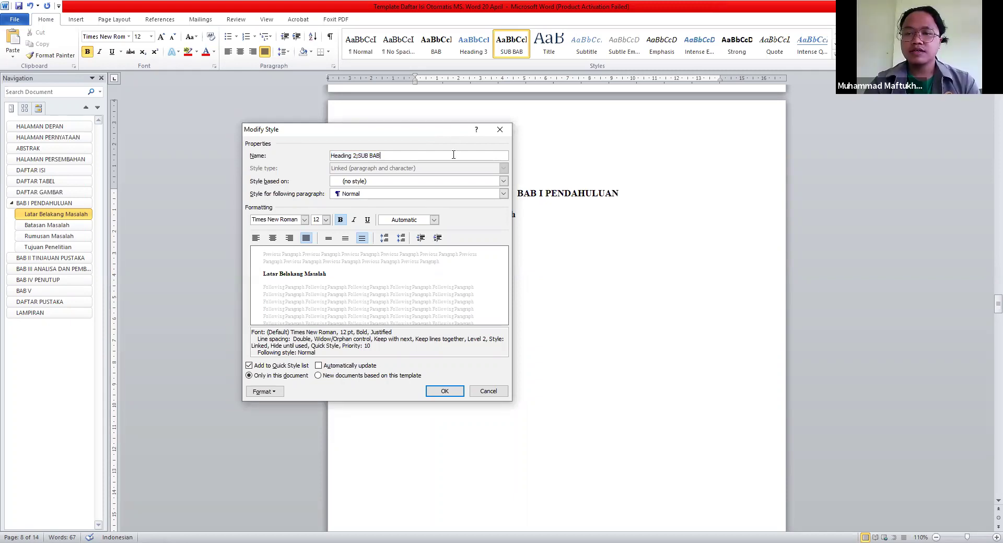
{"action": "left_click", "coordinate": [453, 395]}
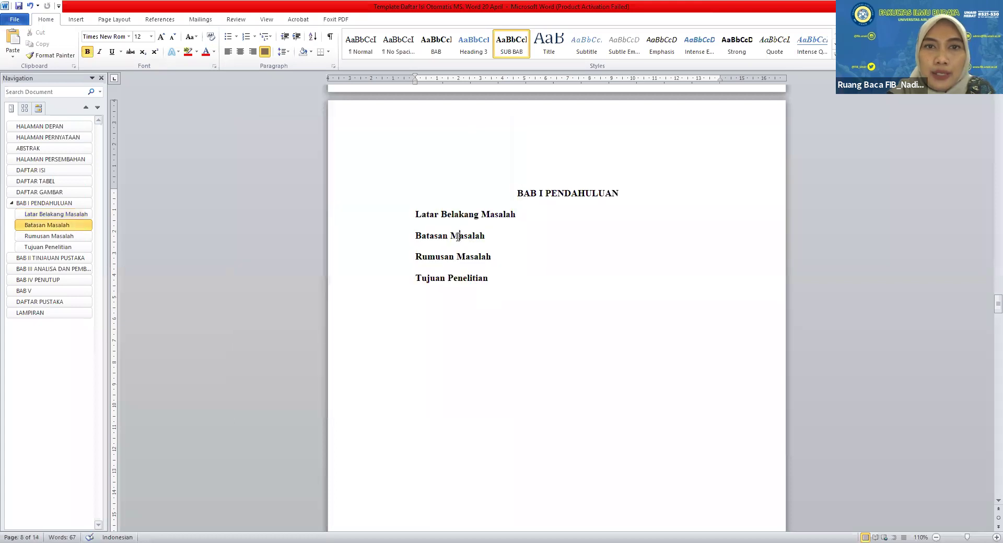
{"action": "left_click", "coordinate": [460, 236]}
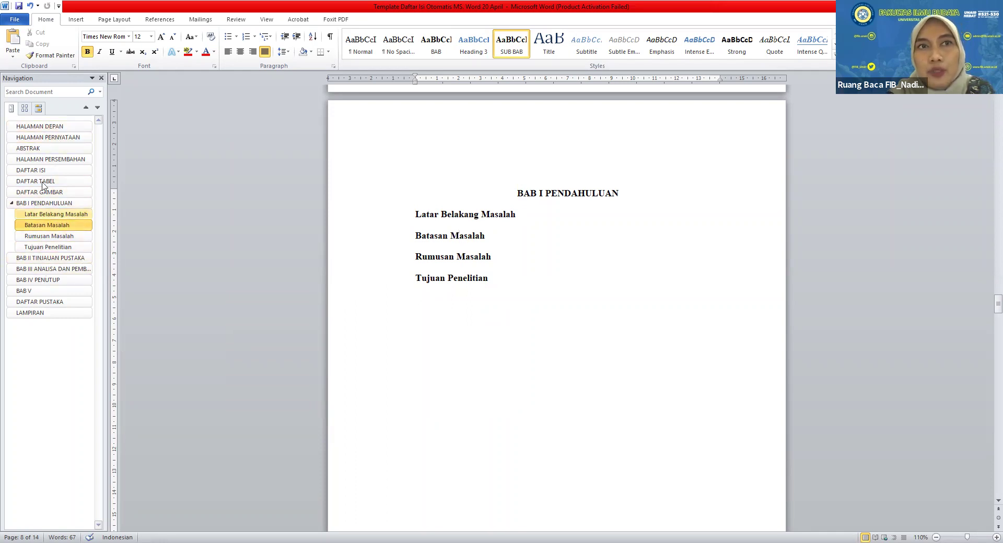
{"action": "left_click", "coordinate": [267, 21]}
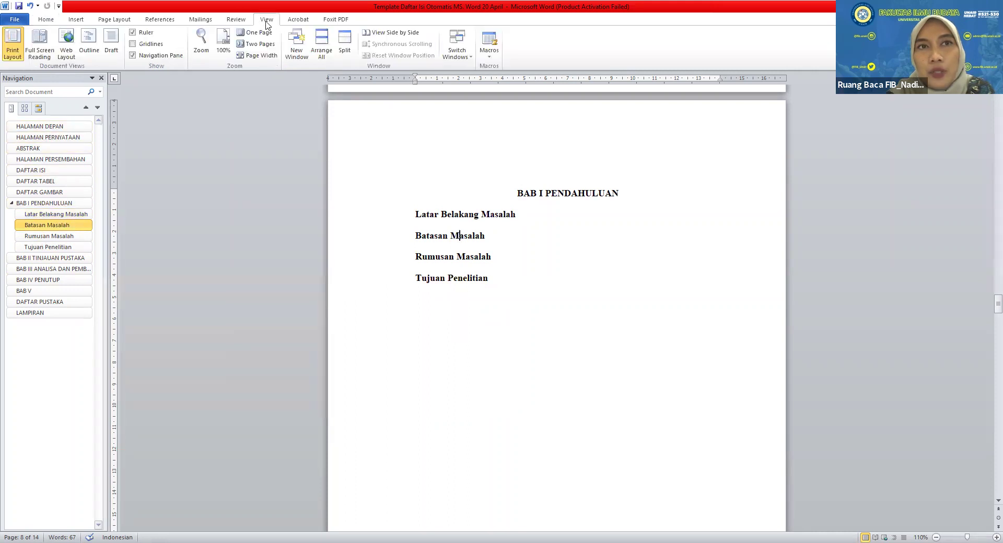
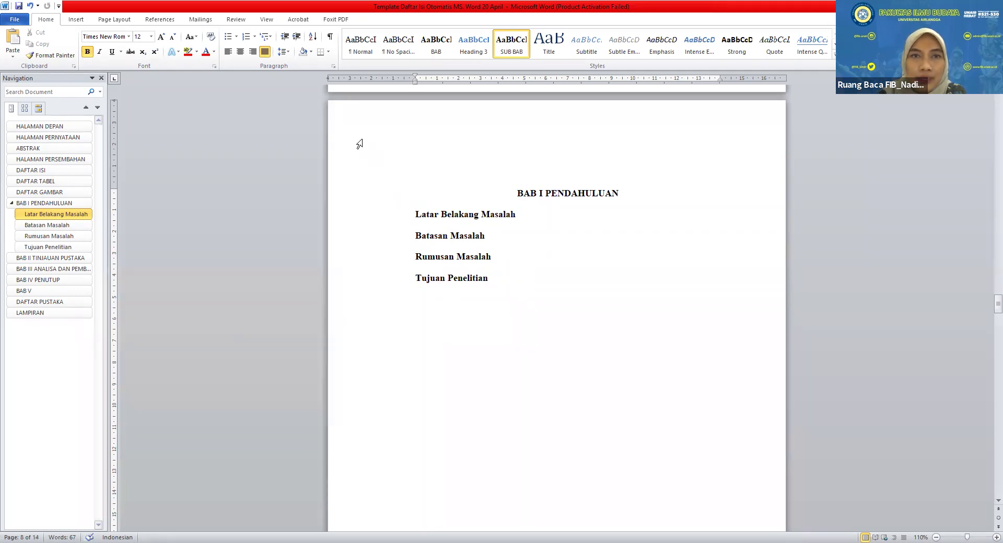
Add a new line below the BAB II TINJAUAN PUSTAKA heading and set its alignment to justified
{"action": "scroll", "coordinate": [536, 262], "scroll_direction": "down", "scroll_amount": 3}
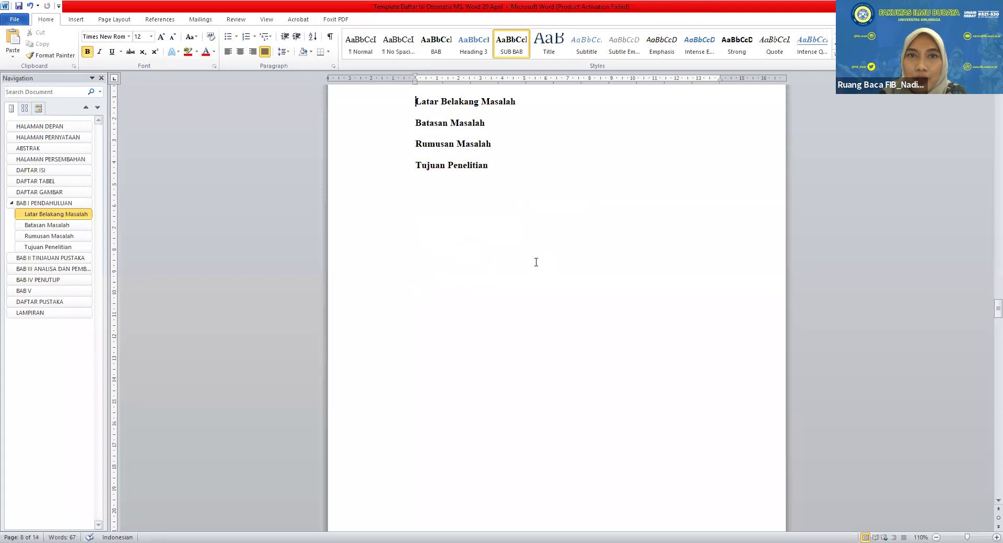
{"action": "scroll", "coordinate": [536, 262], "scroll_direction": "down", "scroll_amount": 1}
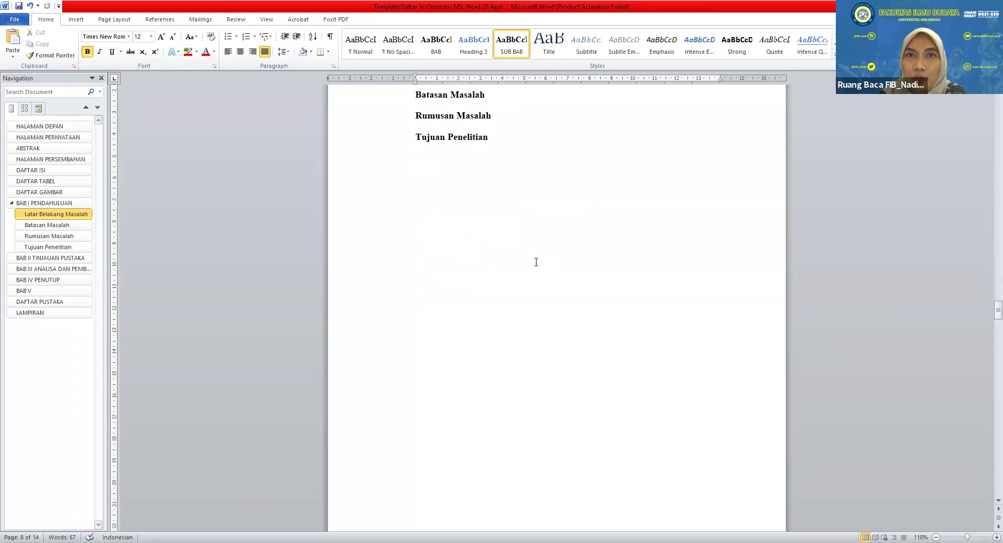
{"action": "scroll", "coordinate": [536, 262], "scroll_direction": "down", "scroll_amount": 12}
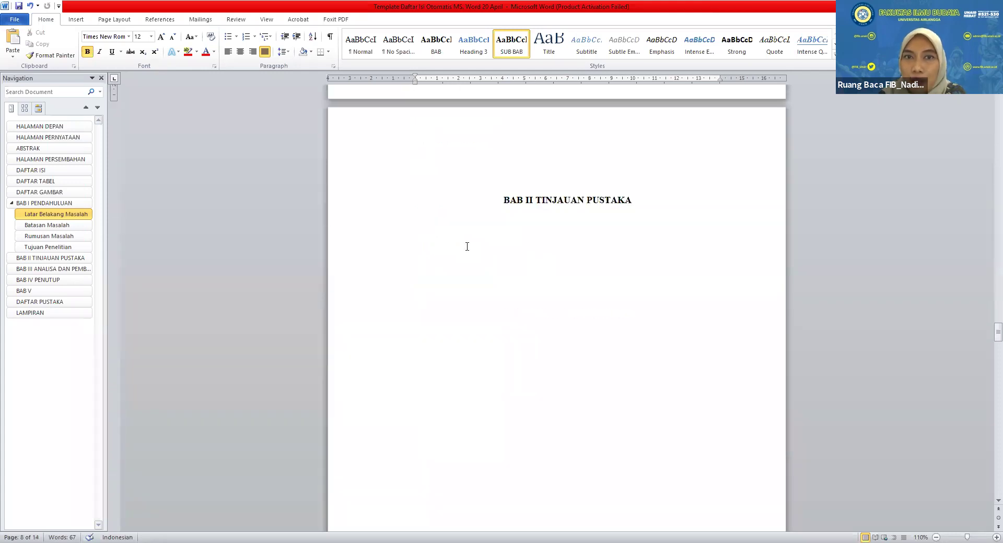
{"action": "left_click", "coordinate": [483, 250]}
{"action": "left_click", "coordinate": [632, 204]}
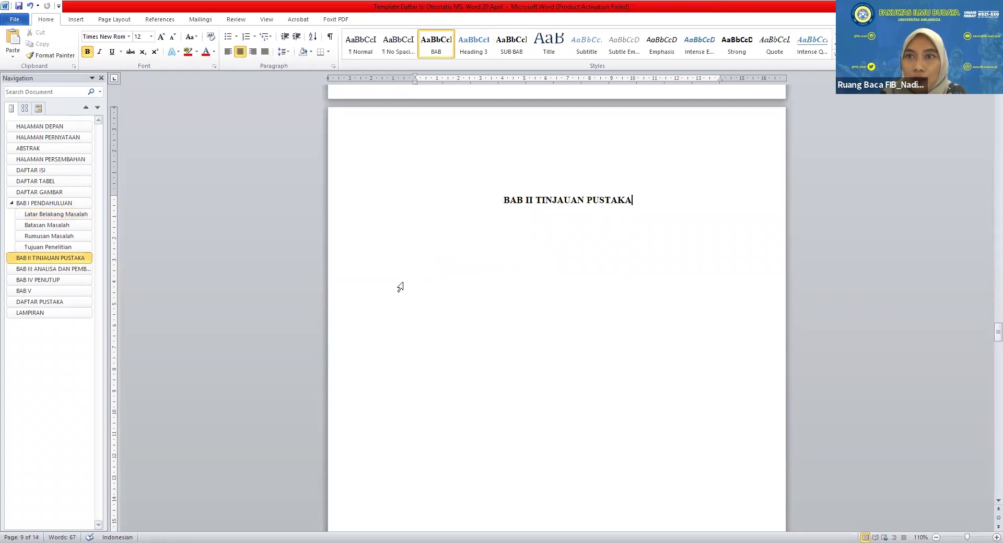
{"action": "key", "text": "Return"}
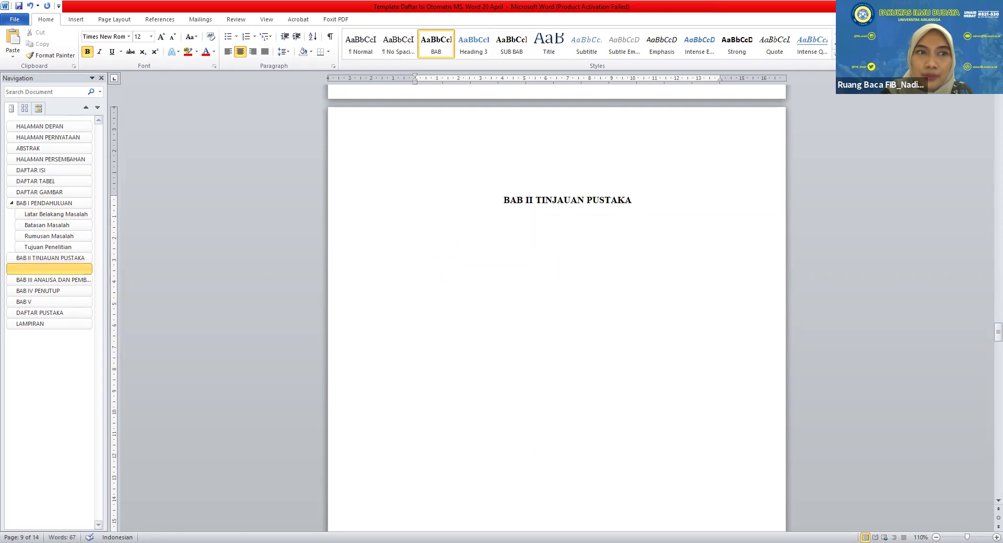
{"action": "key", "text": "Delete"}
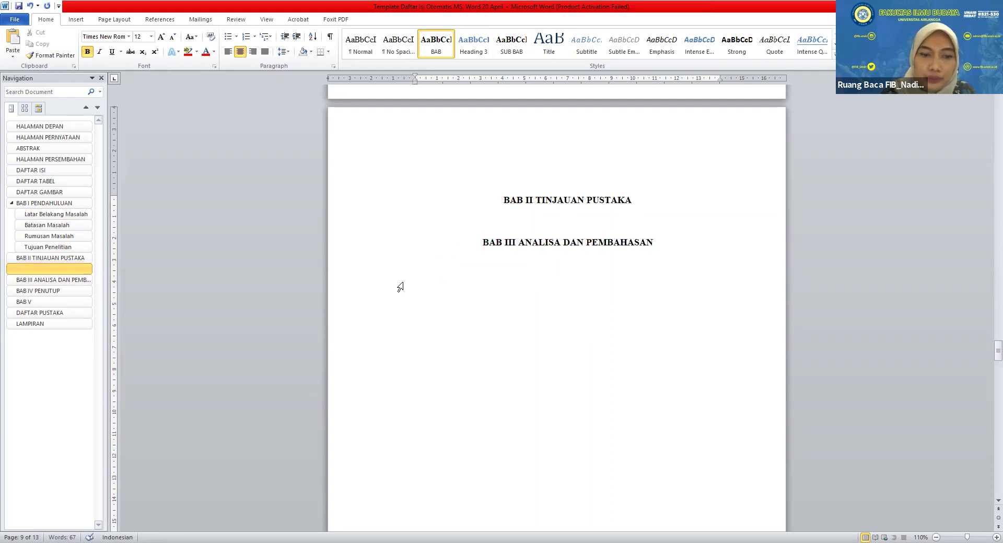
{"action": "key", "text": "ctrl+Return"}
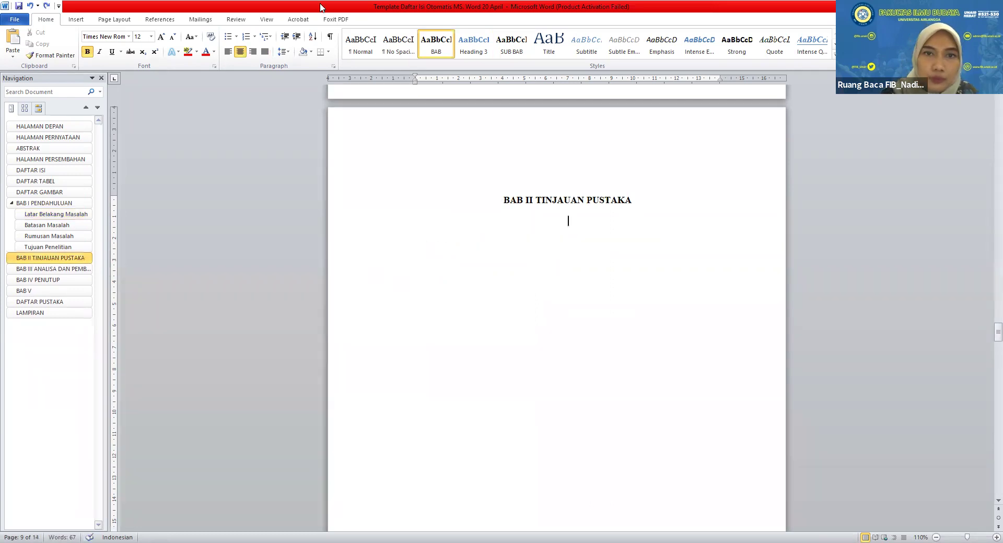
{"action": "left_click", "coordinate": [265, 52]}
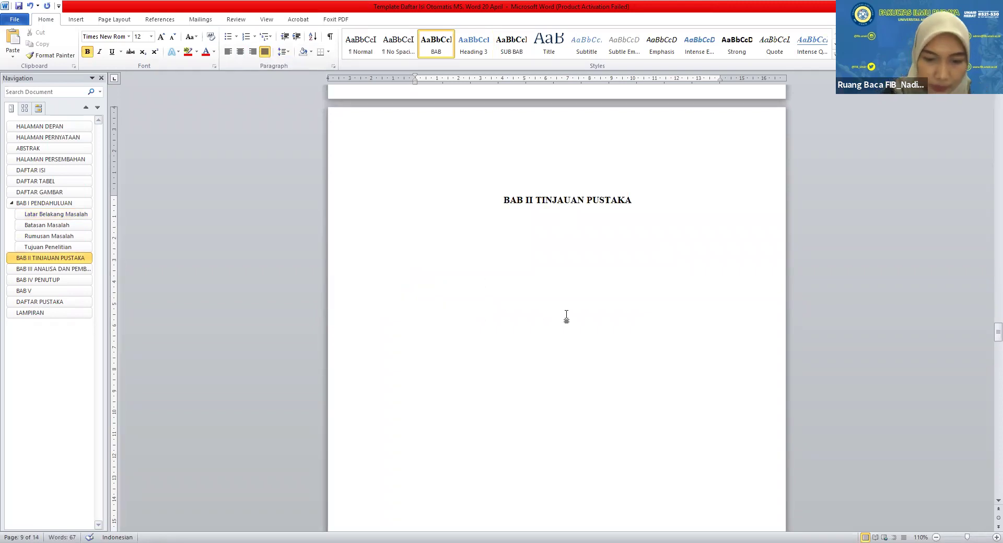
Enter the subheadings "Pengantar Deskripsi Naskah" and "Deskripsi Naskah" on separate lines under BAB II
{"action": "key", "text": "ctrl+alt+2"}
{"action": "type", "text": "Pengantar Deskripsi Naskah"}
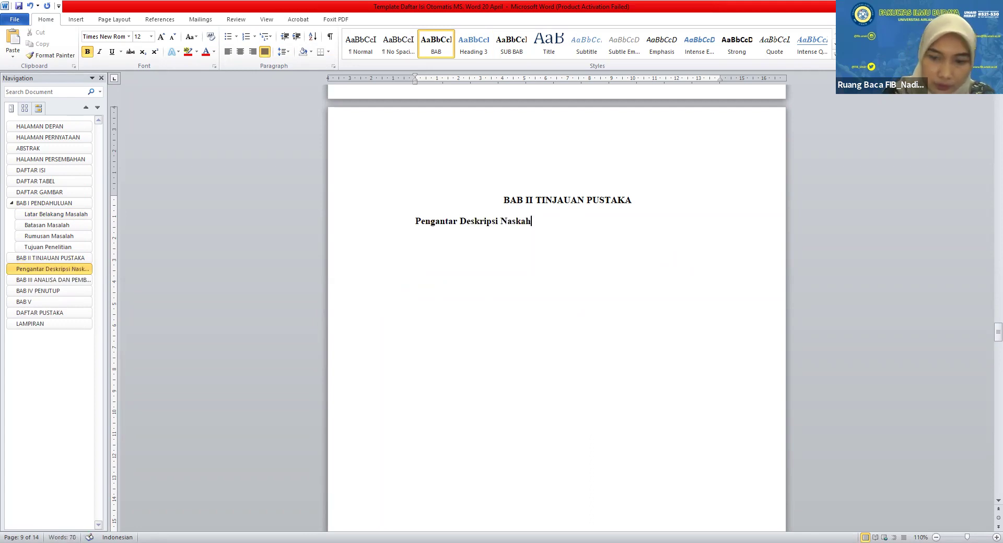
{"action": "key", "text": "Return"}
{"action": "type", "text": "Deskripsi Naskah"}
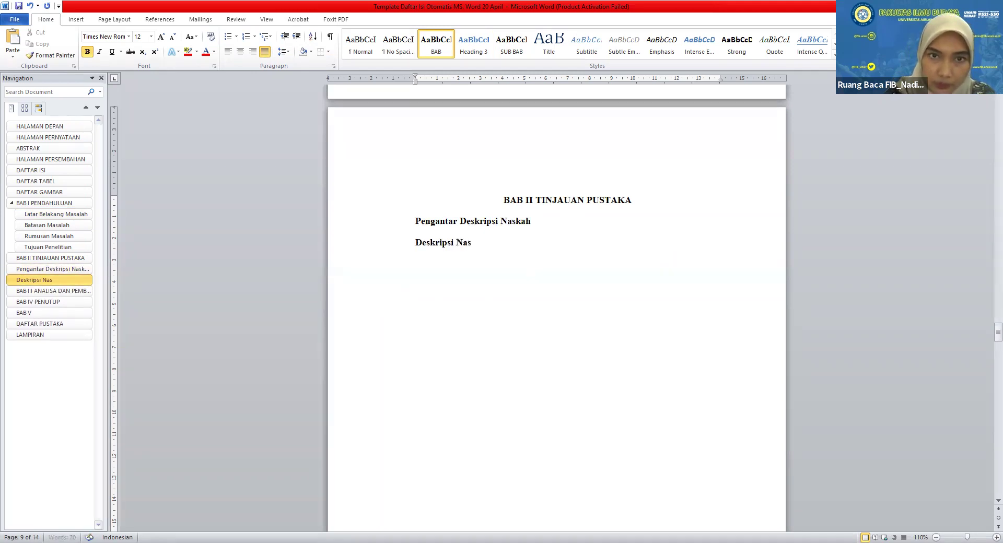
Apply the SUB BAB style to both the Pengantar Deskripsi Naskah and Deskripsi Naskah lines
{"action": "left_click", "coordinate": [458, 221]}
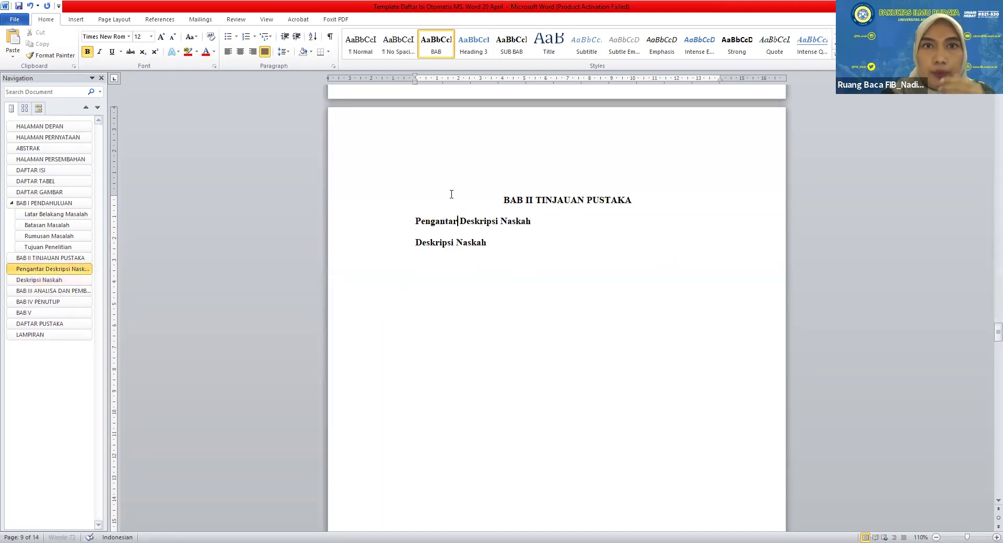
{"action": "left_click", "coordinate": [511, 41]}
{"action": "left_click", "coordinate": [461, 245]}
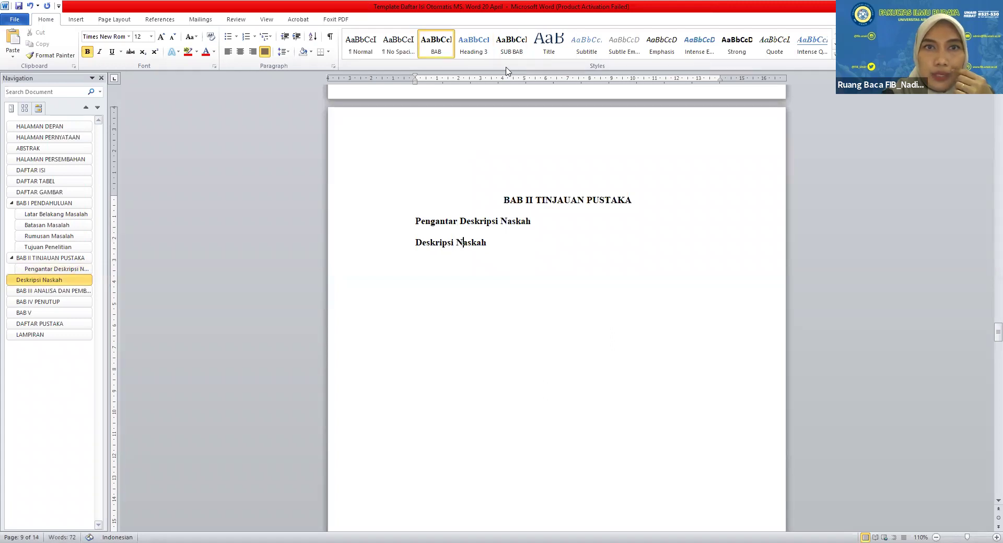
{"action": "left_click", "coordinate": [511, 42]}
Add a new justified line below the BAB III ANALISA DAN PEMBAHASAN heading
{"action": "scroll", "coordinate": [498, 289], "scroll_direction": "down", "scroll_amount": 15}
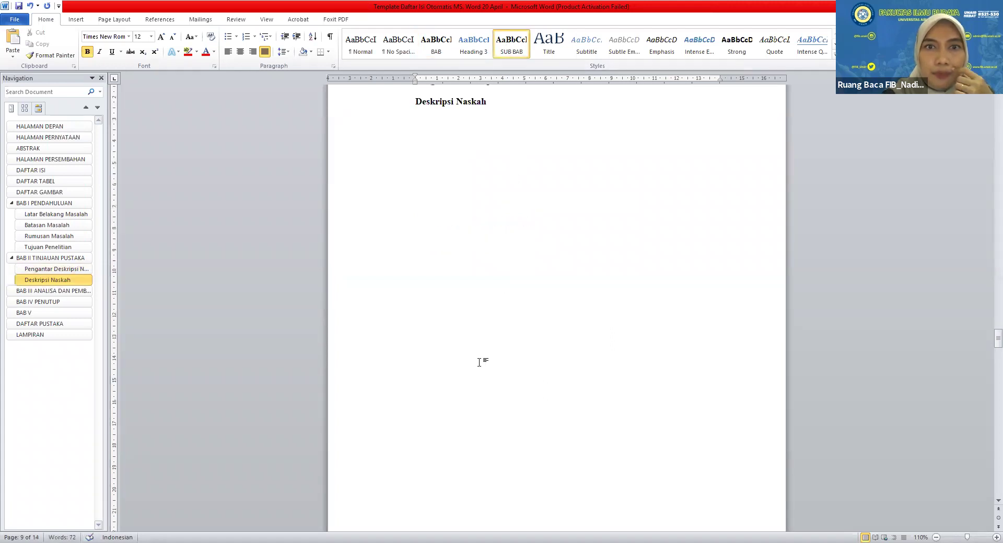
{"action": "left_click", "coordinate": [459, 387]}
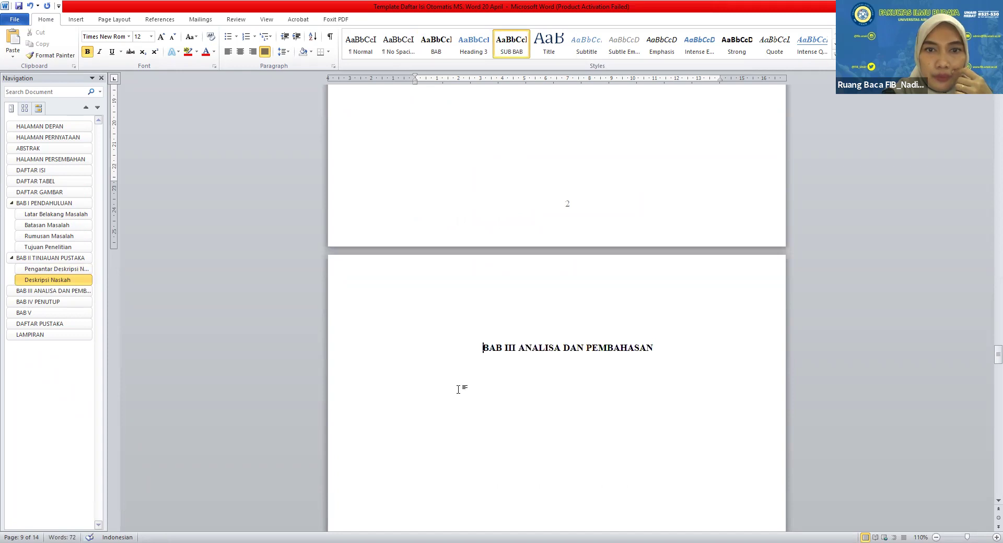
{"action": "left_click", "coordinate": [662, 354]}
{"action": "key", "text": "Return"}
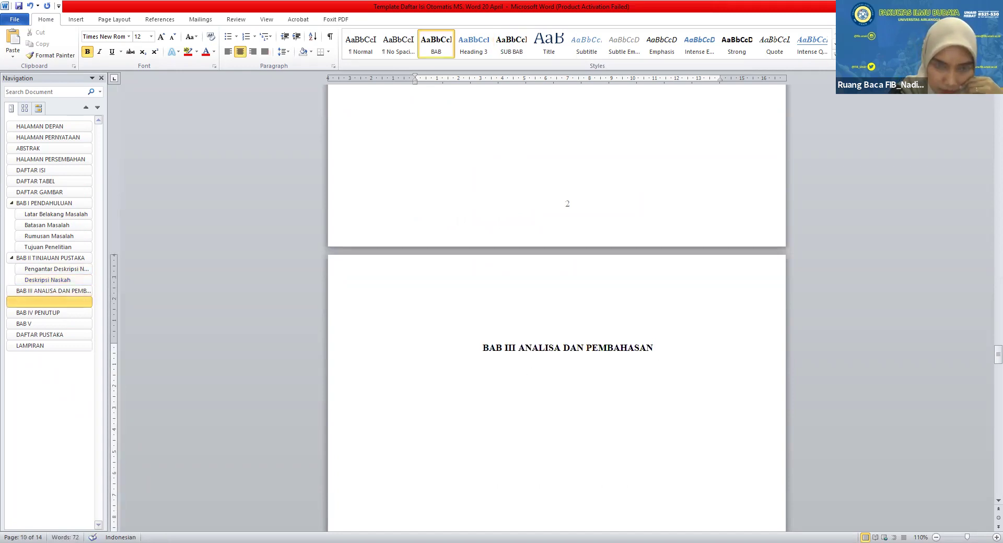
{"action": "key", "text": "BackSpace"}
{"action": "left_click", "coordinate": [265, 52]}
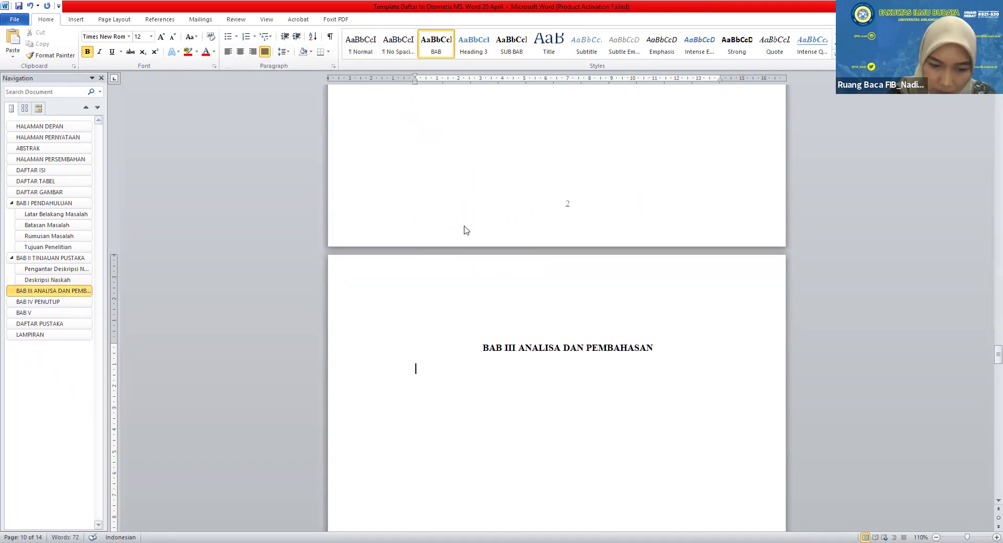
Enter the subheadings "Tokoh Penokohan" and "Fungsi Sosial Naskah" on separate lines under BAB III
{"action": "type", "text": "1"}
{"action": "key", "text": "BackSpace"}
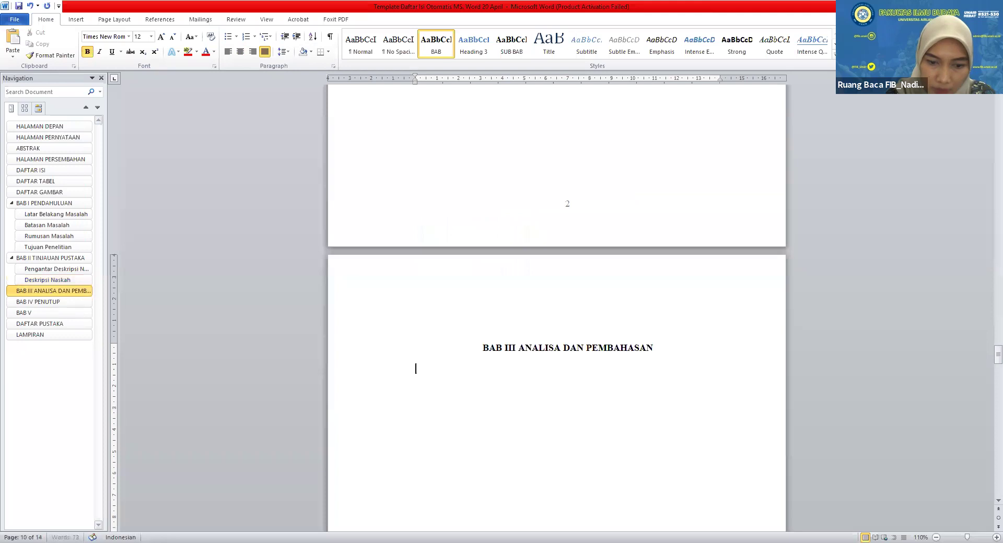
{"action": "type", "text": "Tokoh"}
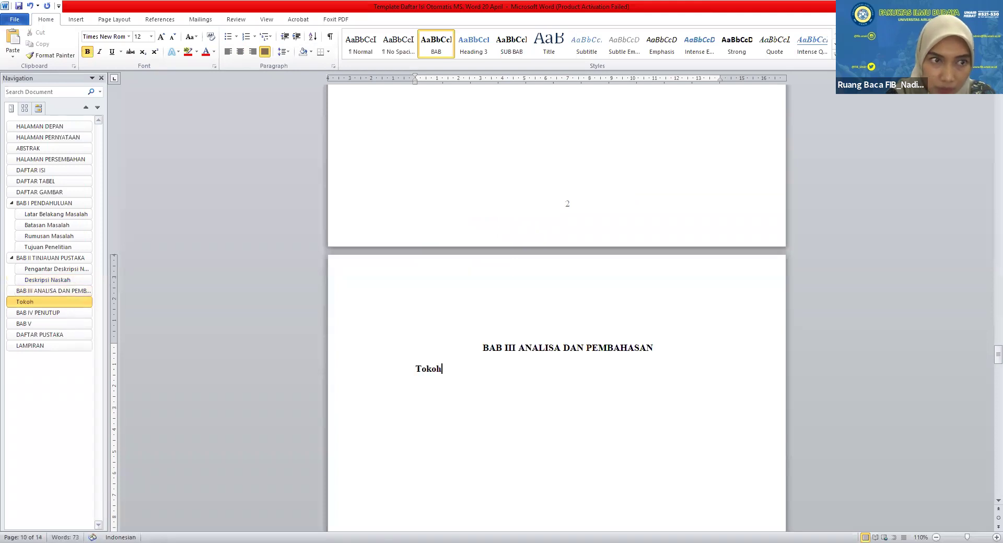
{"action": "type", "text": " Penokohan"}
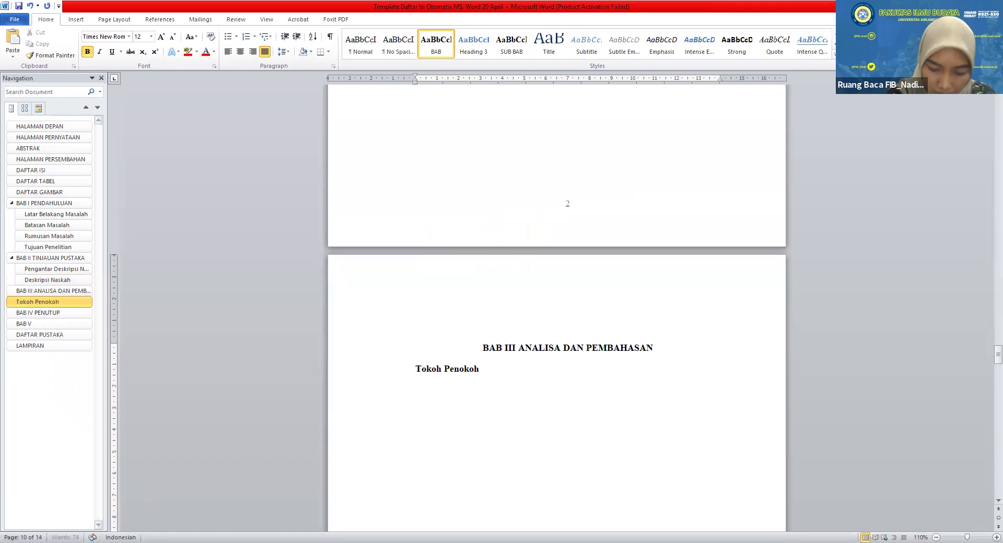
{"action": "key", "text": "Return"}
{"action": "type", "text": "Fungsi So"}
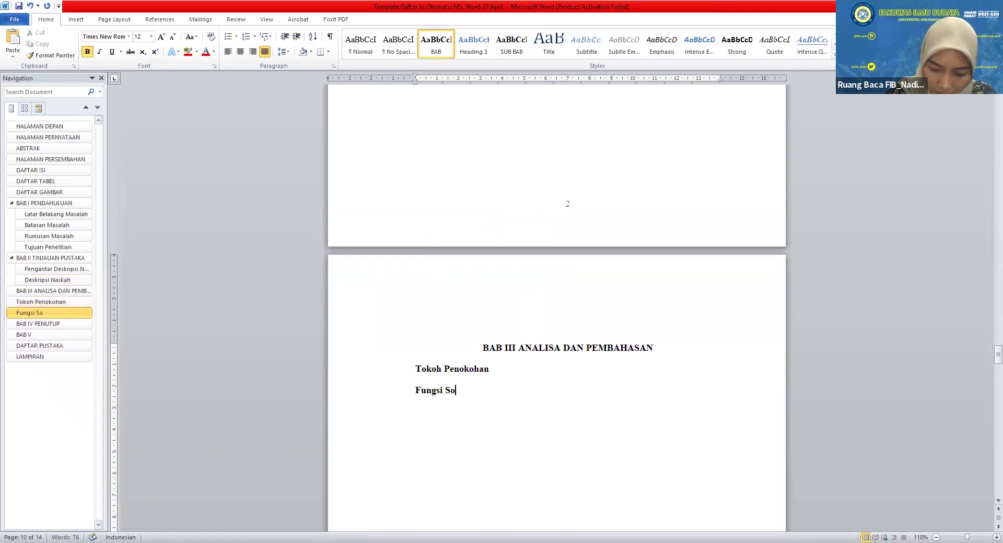
{"action": "type", "text": "sial Naskah"}
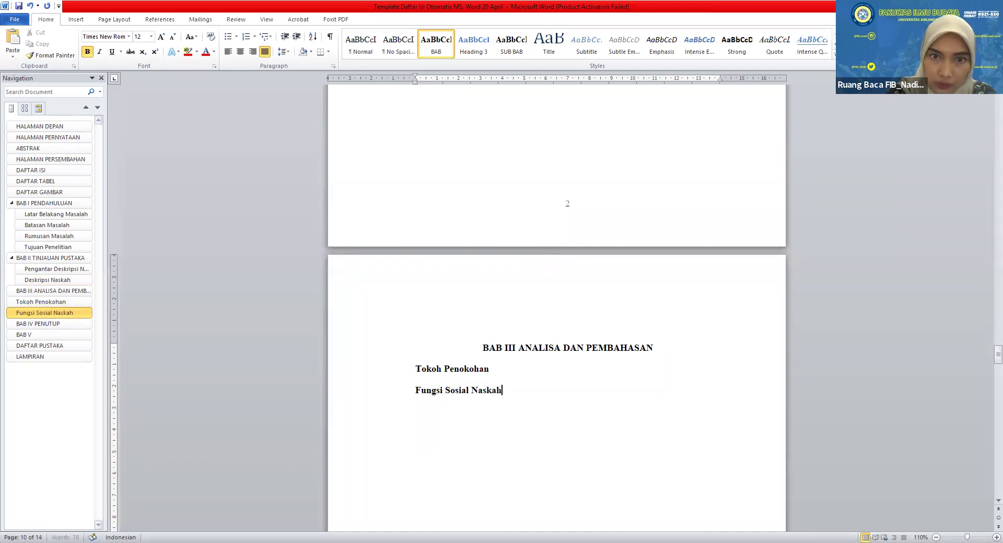
Apply the SUB BAB style to both the Tokoh Penokohan and Fungsi Sosial Naskah lines
{"action": "left_click", "coordinate": [441, 369]}
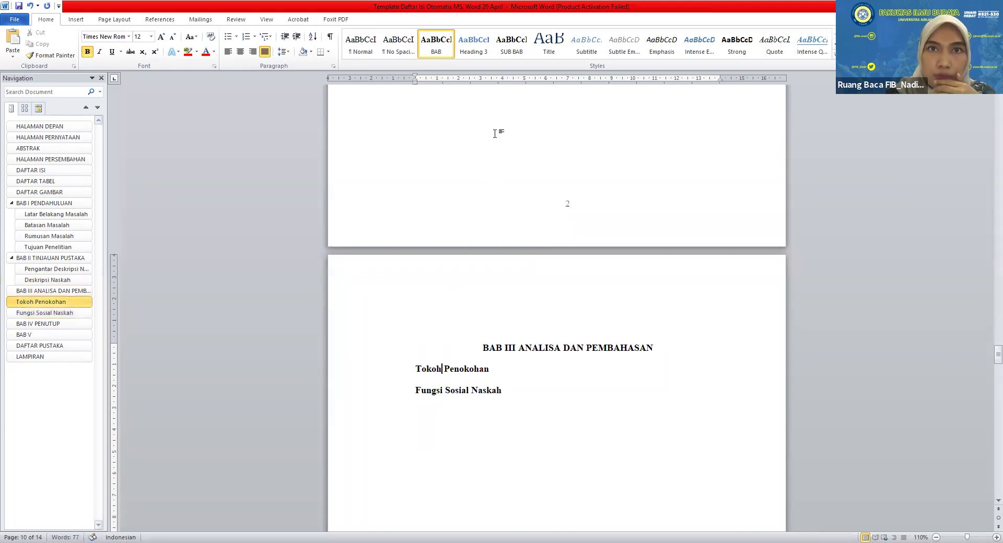
{"action": "left_click", "coordinate": [511, 51]}
{"action": "left_click", "coordinate": [478, 390]}
{"action": "left_click", "coordinate": [511, 51]}
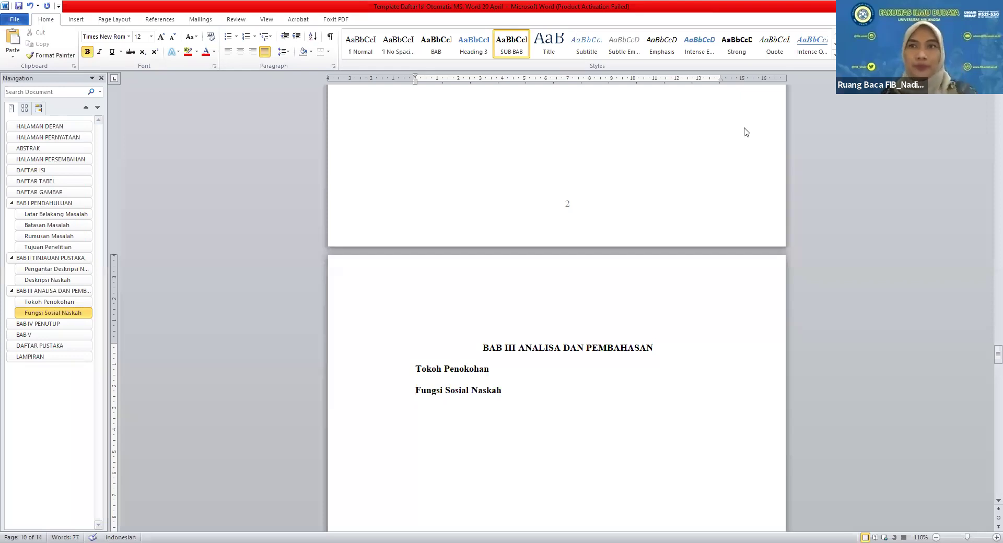
{"action": "scroll", "coordinate": [540, 447], "scroll_direction": "up", "scroll_amount": 15}
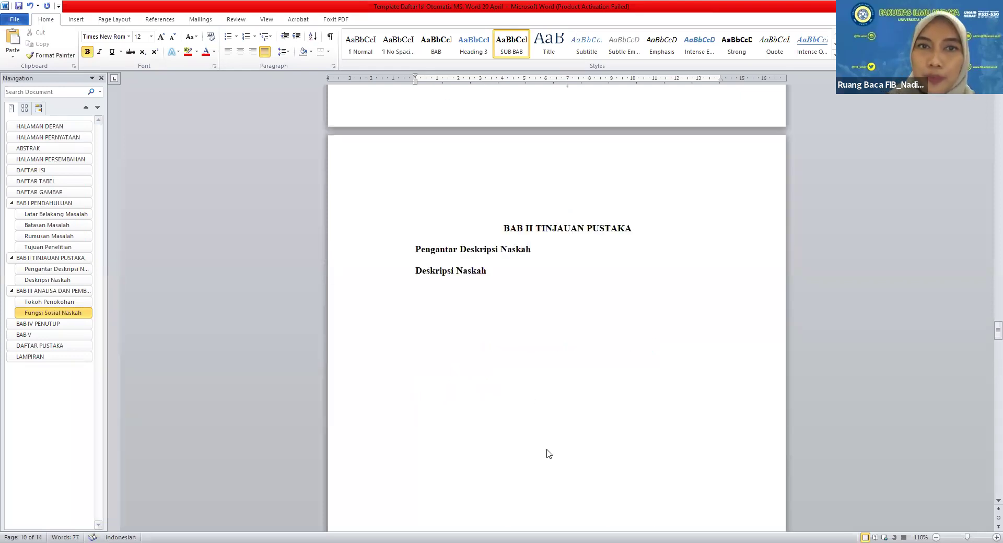
Start defining a new number format for the Latar Belakang Masalah subheading under BAB I, prefixing the running number with "1."
{"action": "scroll", "coordinate": [547, 459], "scroll_direction": "up", "scroll_amount": 15}
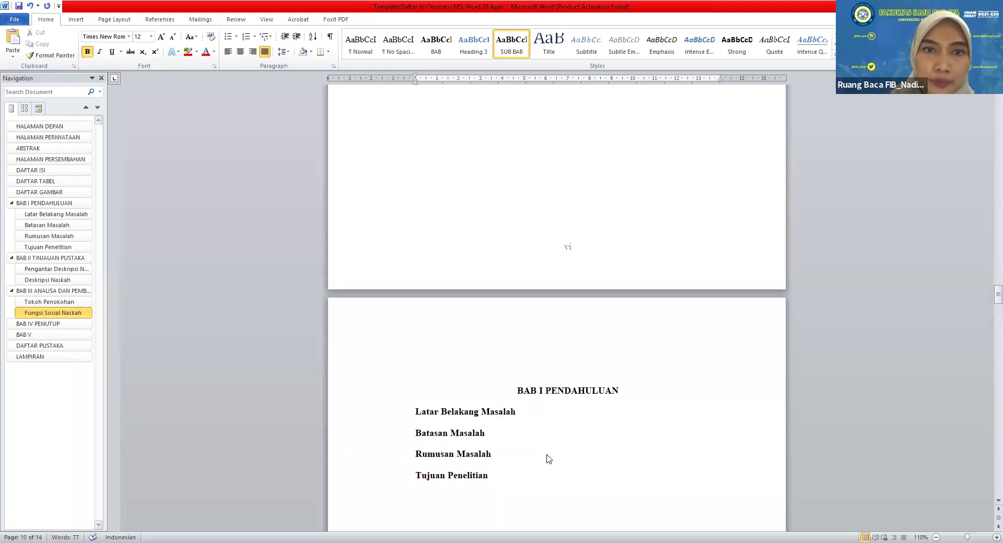
{"action": "scroll", "coordinate": [510, 445], "scroll_direction": "down", "scroll_amount": 3}
{"action": "left_click", "coordinate": [416, 243]}
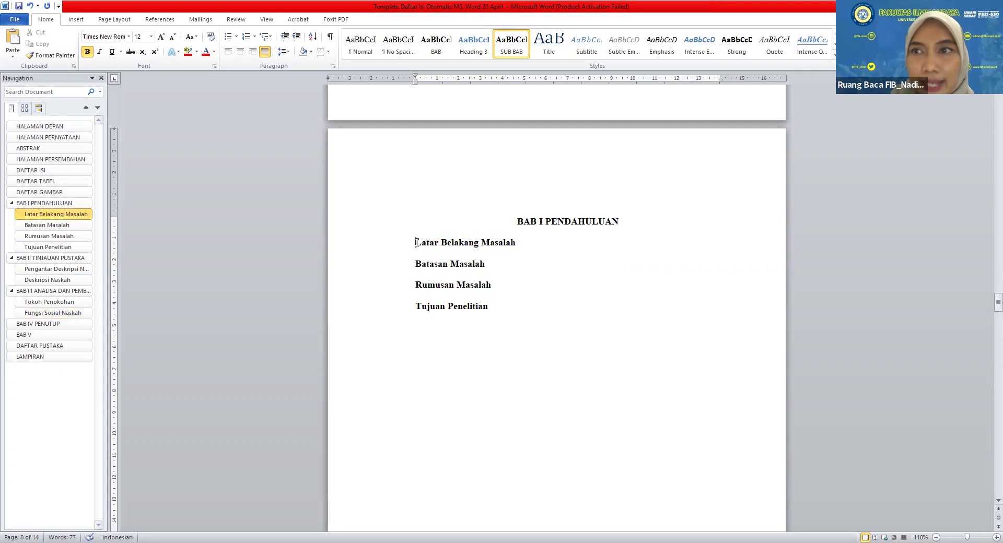
{"action": "left_click", "coordinate": [80, 23]}
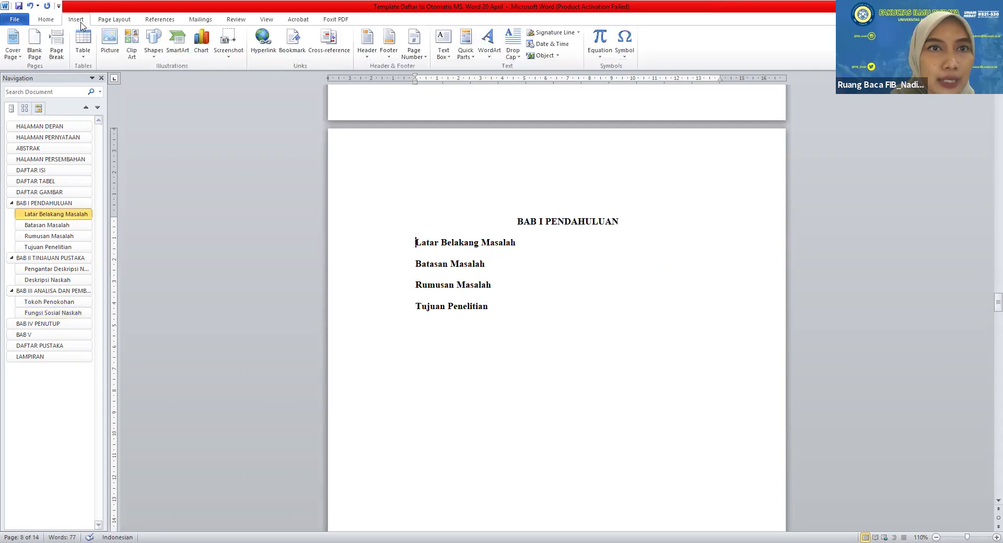
{"action": "left_click", "coordinate": [114, 21]}
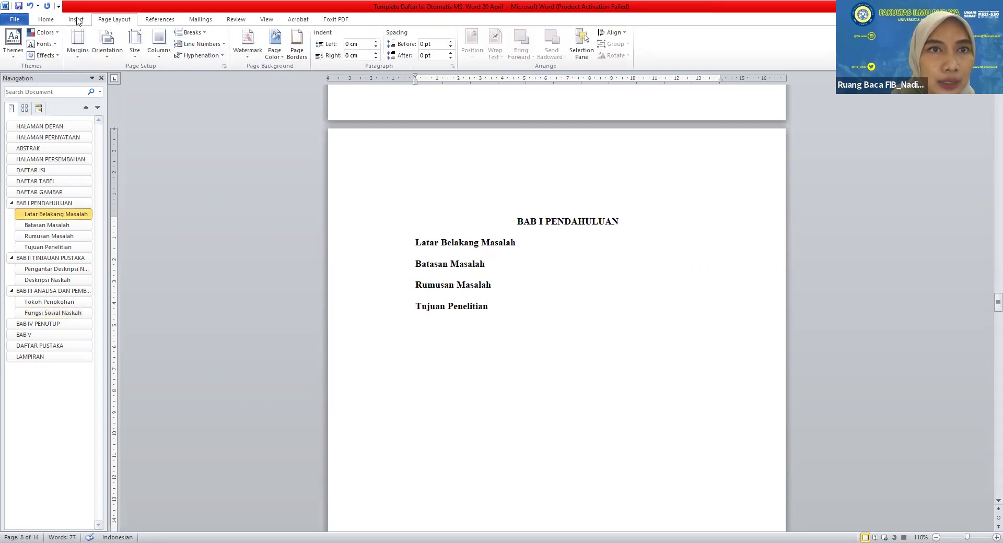
{"action": "left_click", "coordinate": [52, 20]}
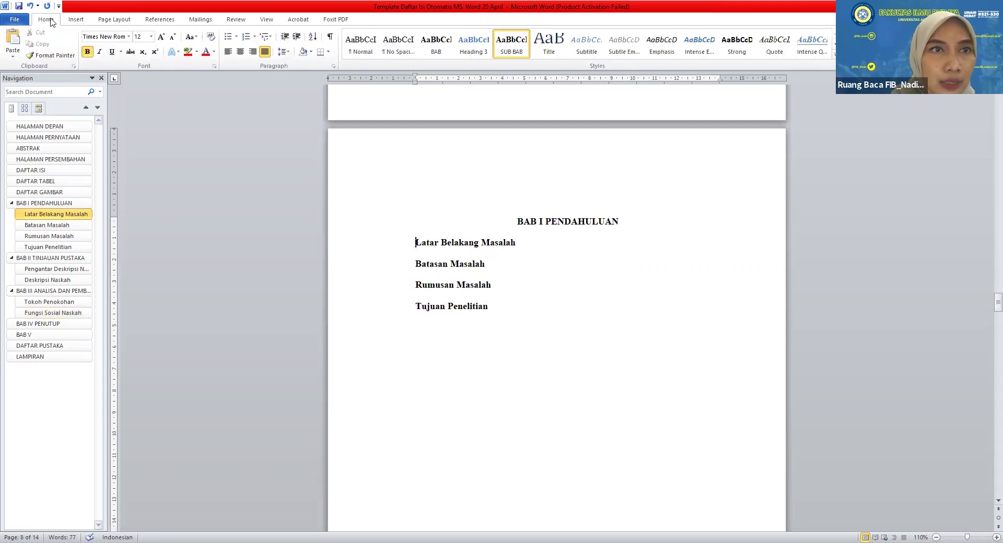
{"action": "left_click", "coordinate": [255, 37]}
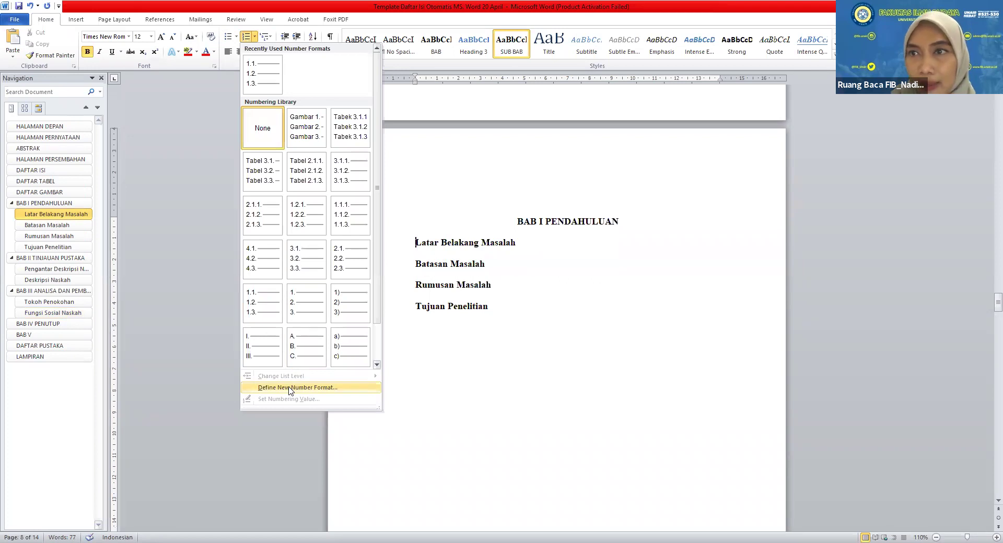
{"action": "left_click", "coordinate": [291, 387]}
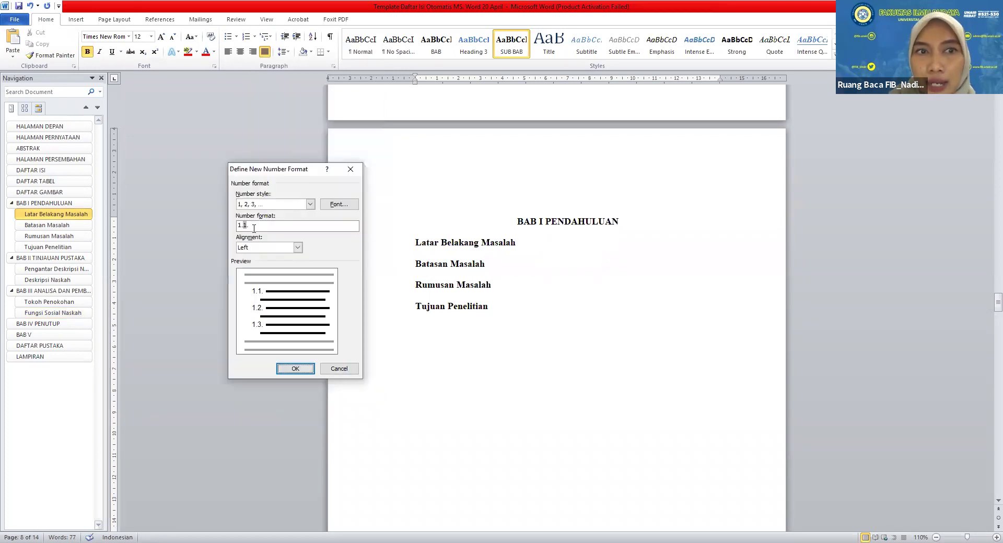
{"action": "left_click", "coordinate": [243, 228]}
{"action": "key", "text": "BackSpace"}
{"action": "key", "text": "BackSpace"}
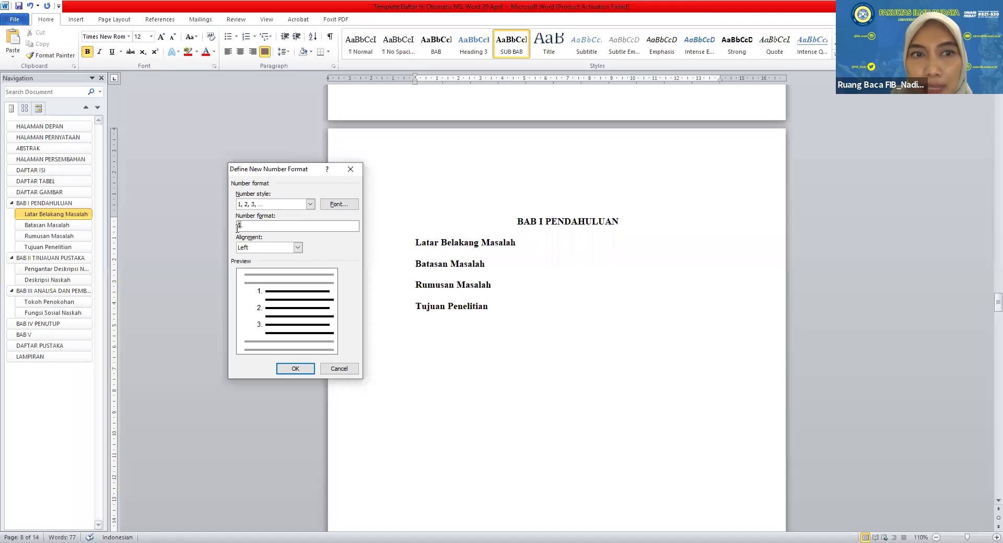
{"action": "type", "text": "1."}
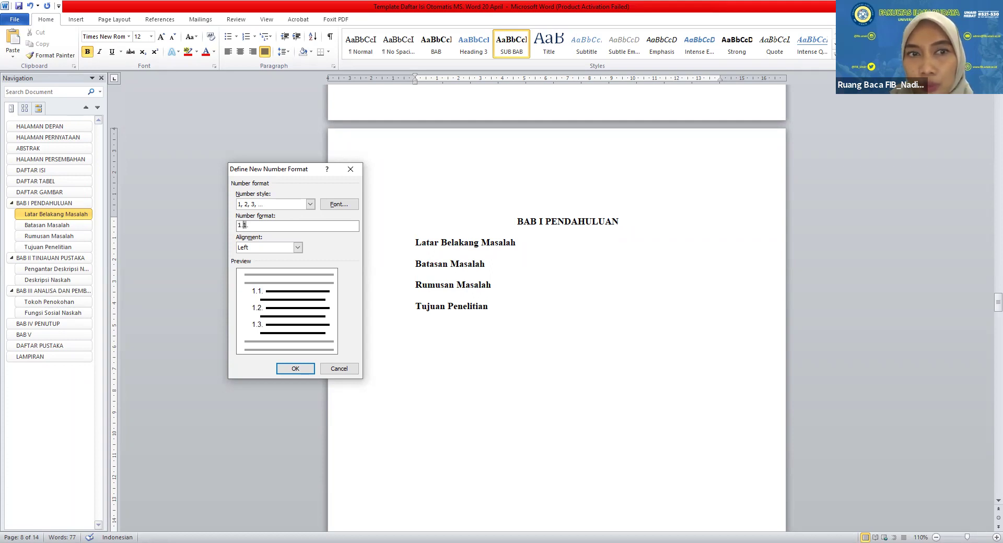
Re-enter the "1." prefix in the number format and apply the resulting 1.1. numbering to Latar Belakang Masalah
{"action": "key", "text": "BackSpace"}
{"action": "key", "text": "BackSpace"}
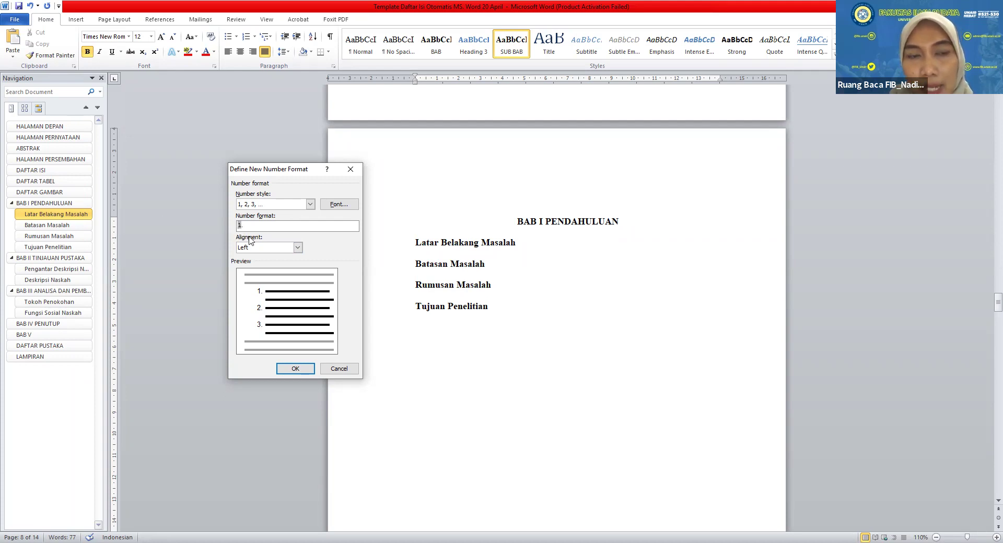
{"action": "type", "text": "1."}
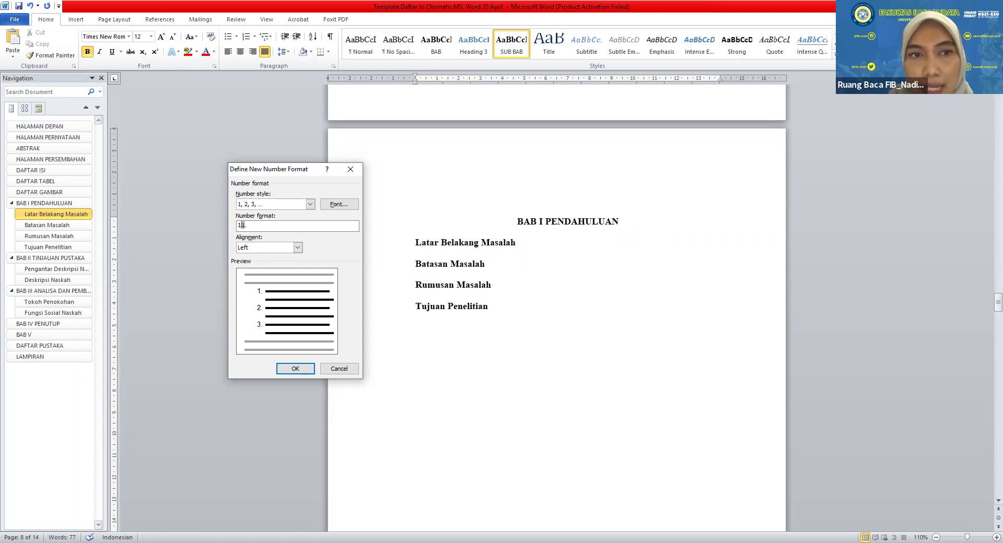
{"action": "left_click", "coordinate": [293, 369]}
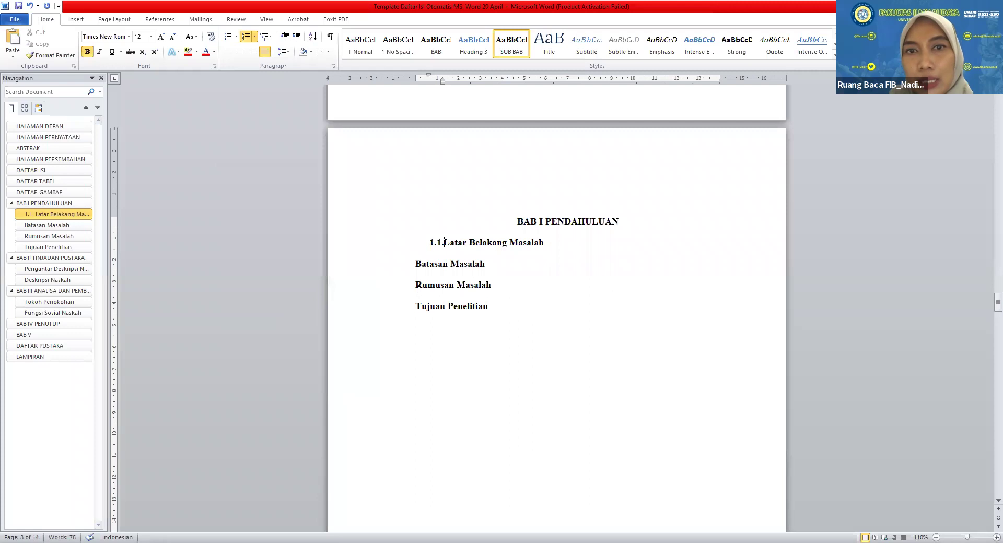
Continue the same numbering on the Batasan Masalah, Rumusan Masalah and Tujuan Penelitian subheadings
{"action": "left_click", "coordinate": [420, 288]}
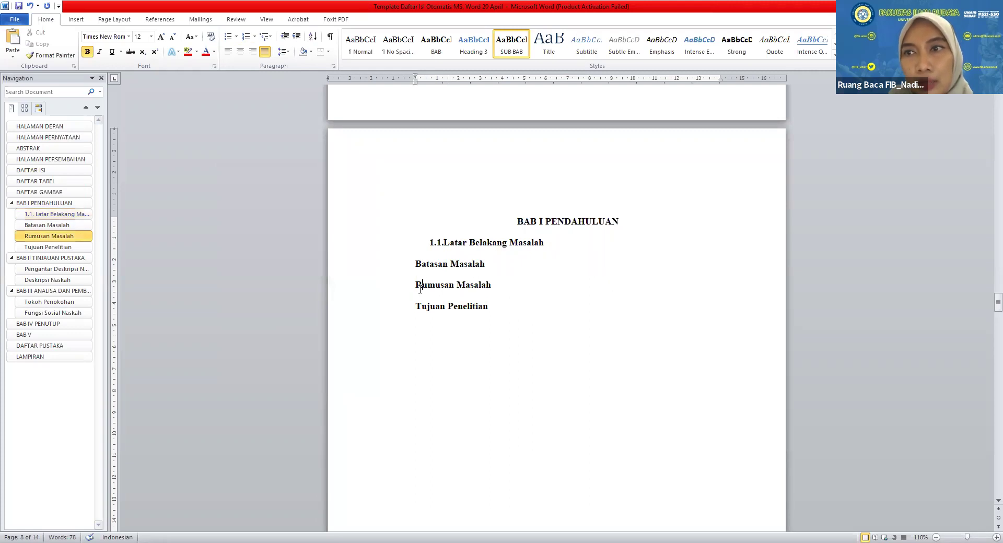
{"action": "left_click_drag", "start_coordinate": [416, 264], "coordinate": [460, 312]}
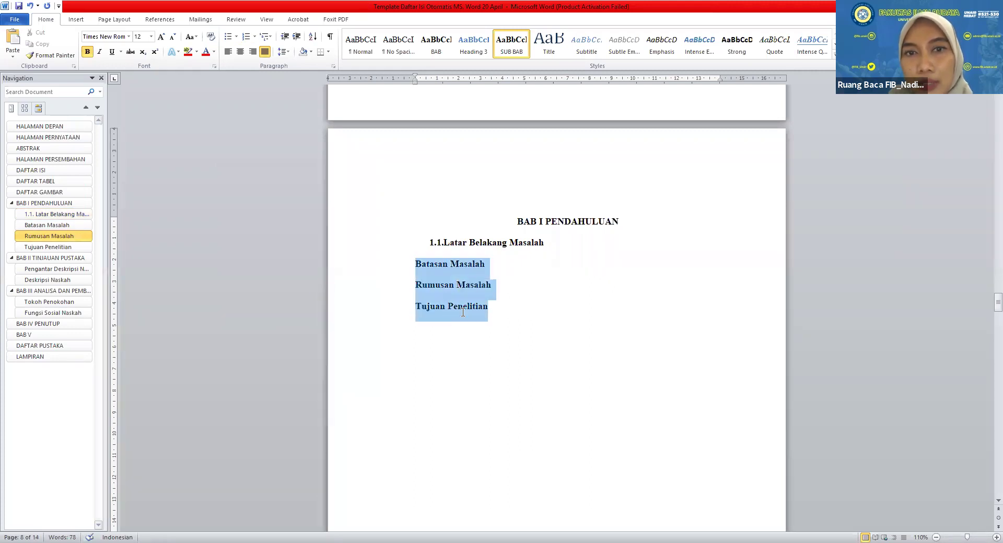
{"action": "left_click", "coordinate": [247, 37]}
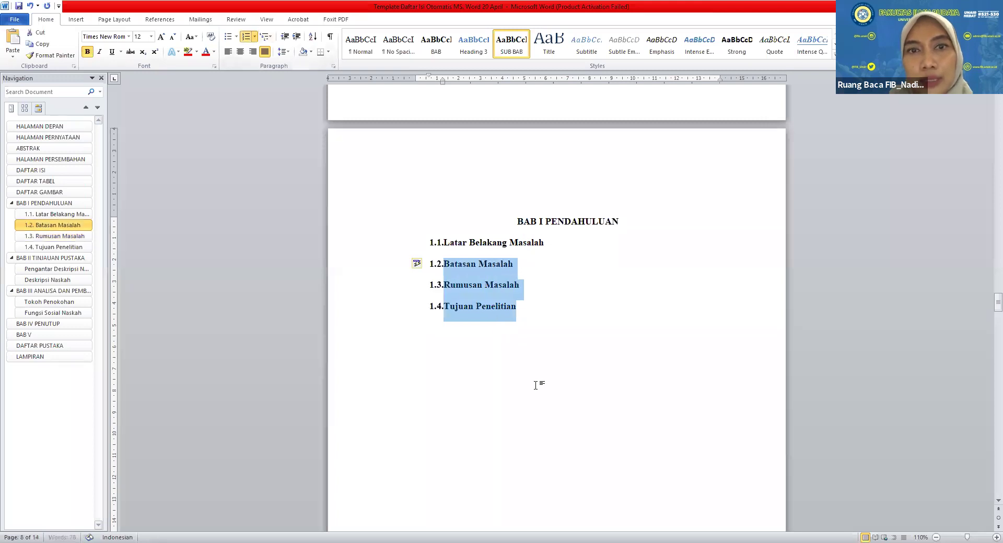
{"action": "left_click", "coordinate": [517, 350]}
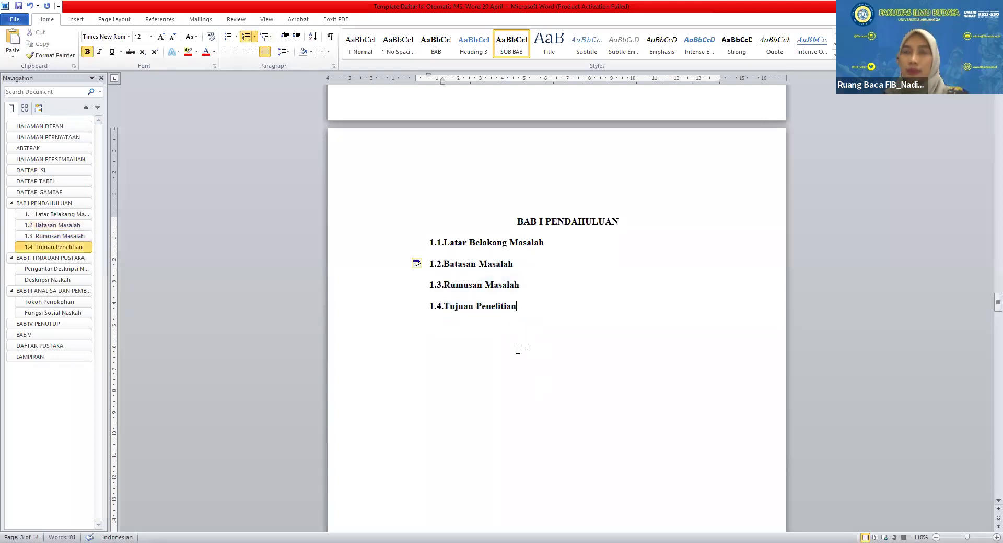
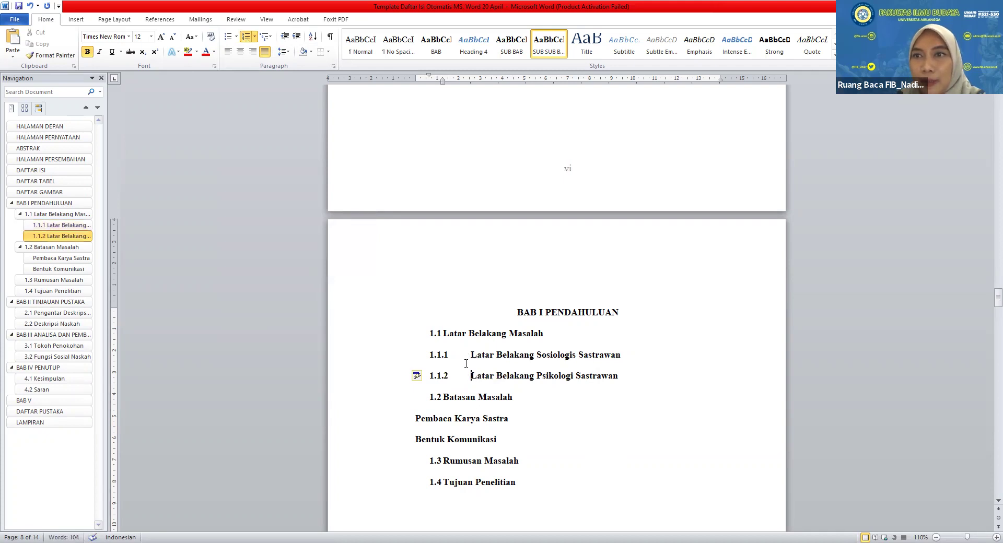
Define the number format 1.2.1 for Pembaca Karya Sastra and continue that numbering on Bentuk Komunikasi
{"action": "left_click", "coordinate": [417, 418]}
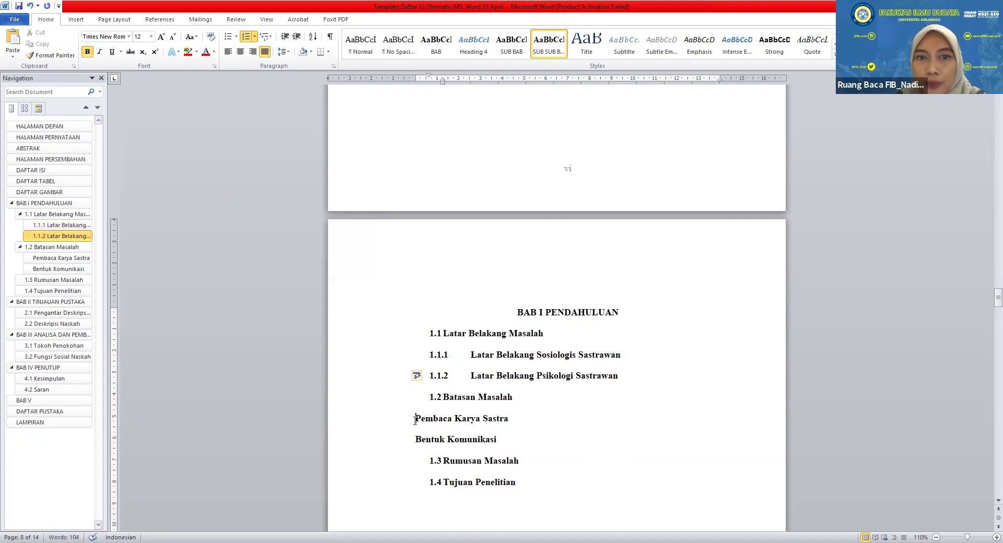
{"action": "left_click", "coordinate": [255, 41]}
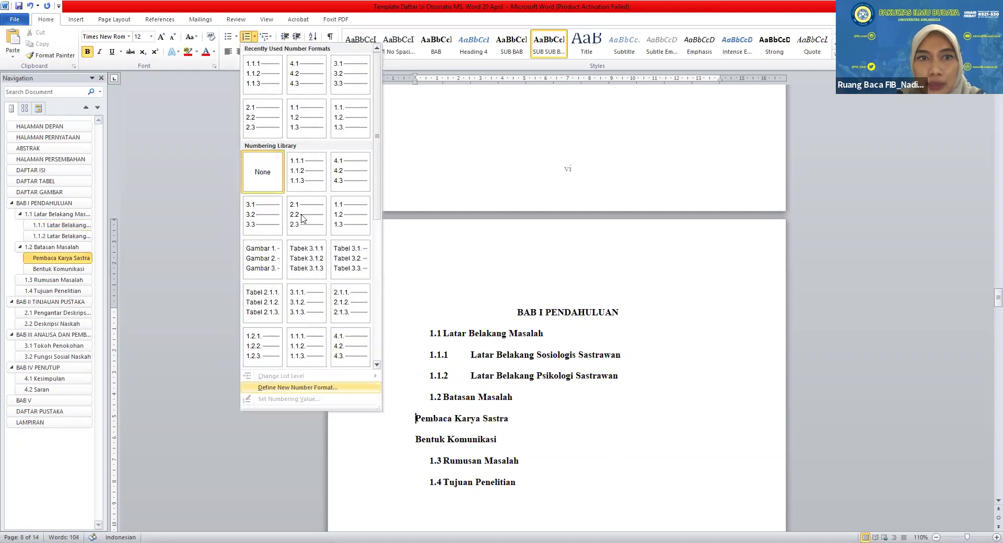
{"action": "key", "text": "Return"}
{"action": "key", "text": "BackSpace"}
{"action": "key", "text": "BackSpace"}
{"action": "type", "text": "2.1"}
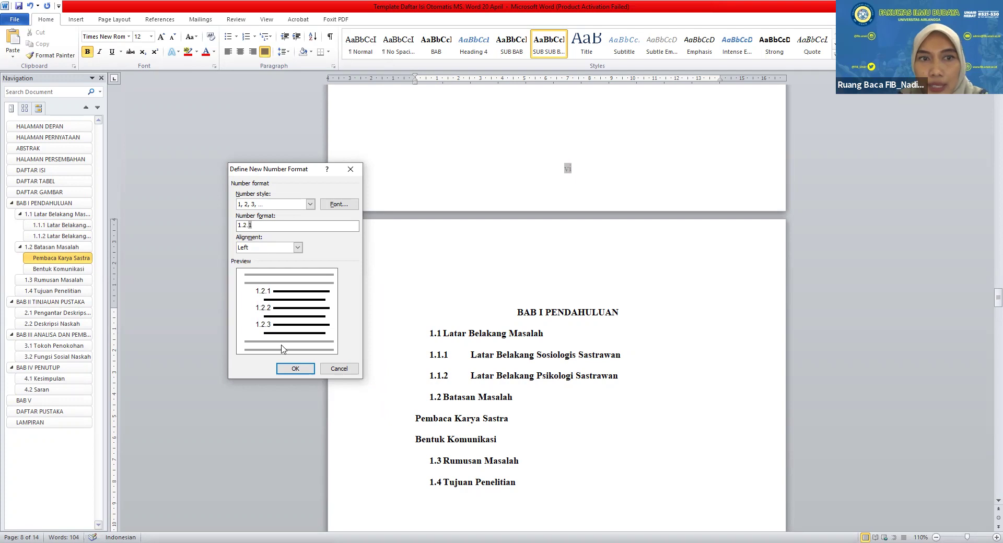
{"action": "left_click", "coordinate": [295, 369]}
{"action": "key", "text": "Down"}
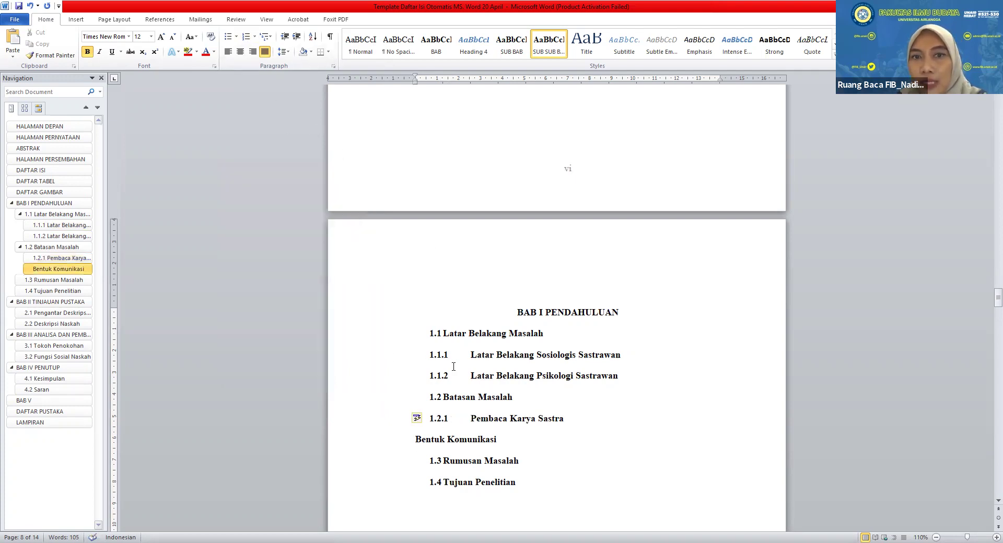
{"action": "left_click", "coordinate": [246, 37]}
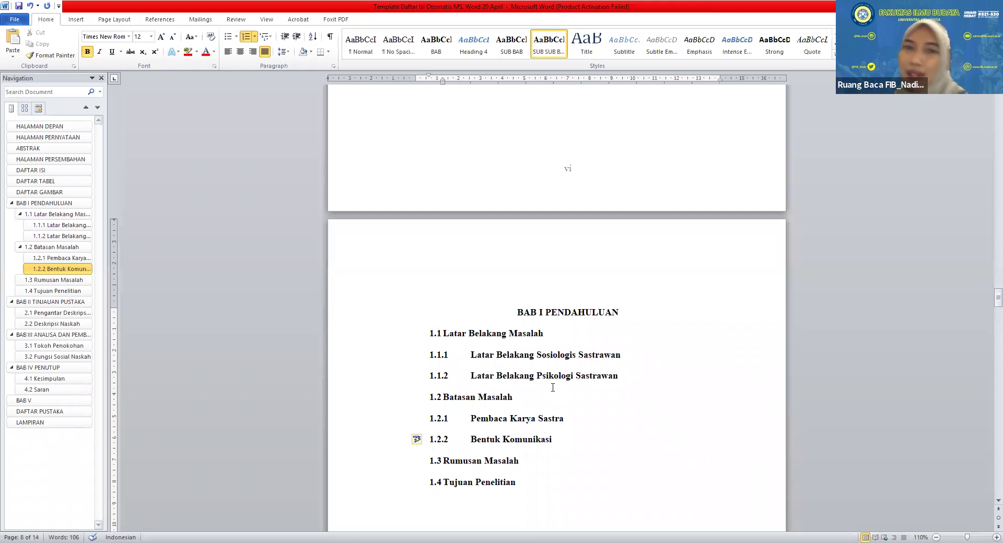
{"action": "scroll", "coordinate": [486, 423], "scroll_direction": "down", "scroll_amount": 3}
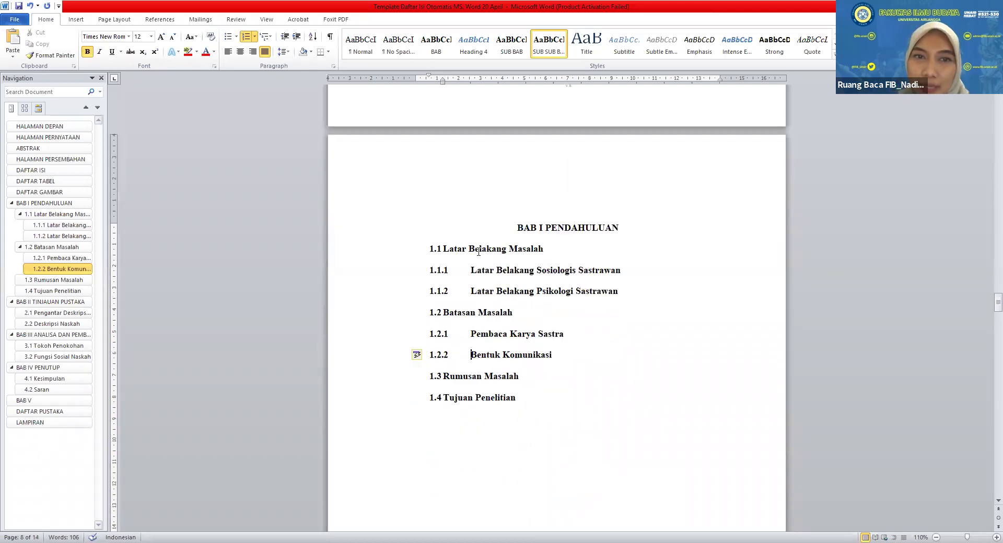
{"action": "left_click", "coordinate": [497, 270]}
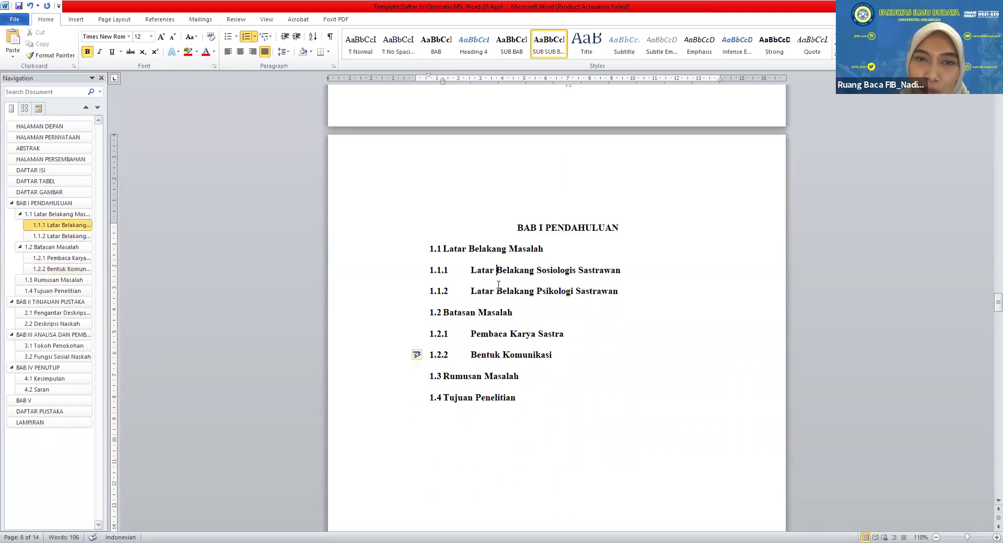
{"action": "left_click", "coordinate": [497, 291]}
Enter "Judul Naskah", "Nomor Naskah" and "Tempat Penyimpanan Naskah" on separate lines below subheading 2.1 Pengantar Deskripsi Naskah in BAB II
{"action": "scroll", "coordinate": [498, 304], "scroll_direction": "down", "scroll_amount": 5}
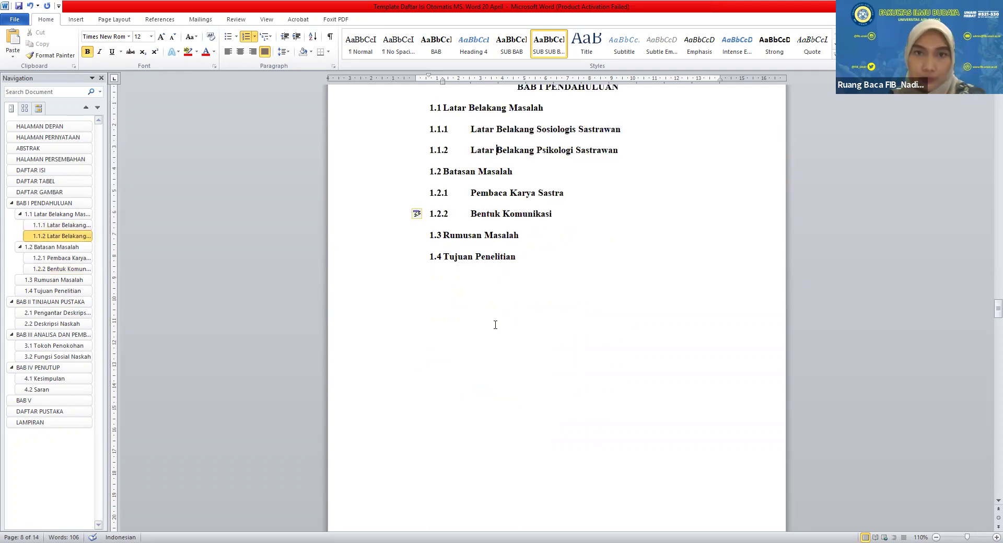
{"action": "scroll", "coordinate": [496, 324], "scroll_direction": "down", "scroll_amount": 10}
{"action": "scroll", "coordinate": [499, 348], "scroll_direction": "down", "scroll_amount": 6}
{"action": "left_click", "coordinate": [559, 257]}
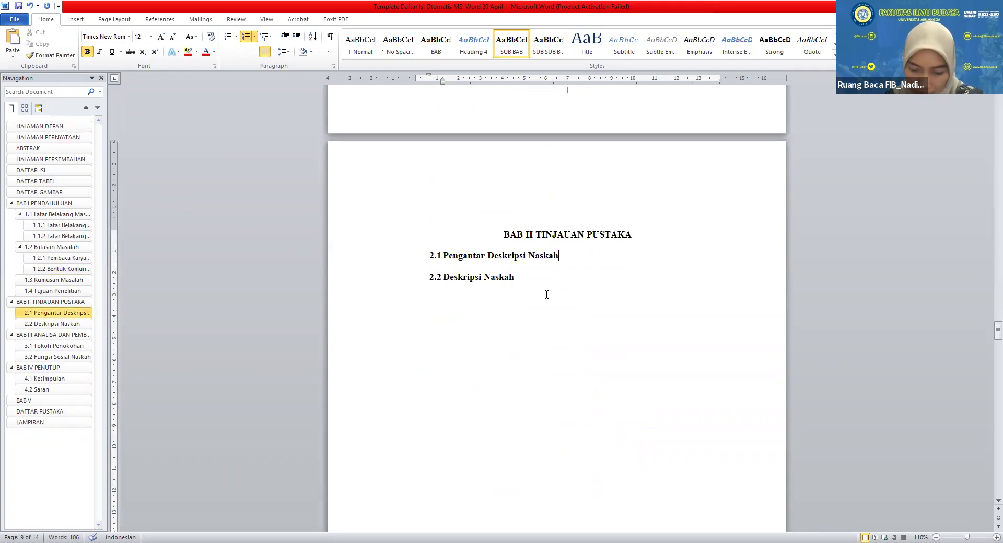
{"action": "key", "text": "Return"}
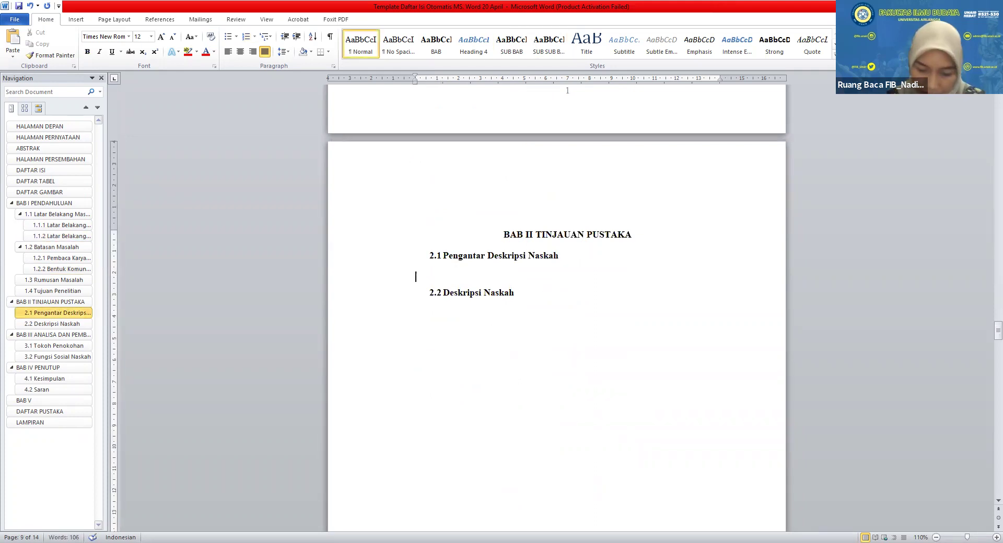
{"action": "type", "text": "Judul Naskah"}
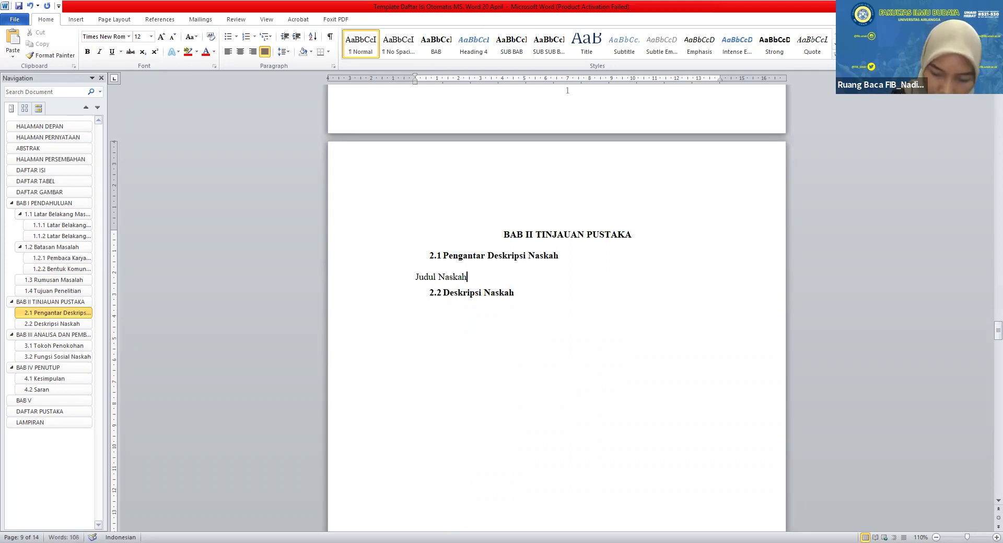
{"action": "key", "text": "Return"}
{"action": "type", "text": "Nomor Naskah"}
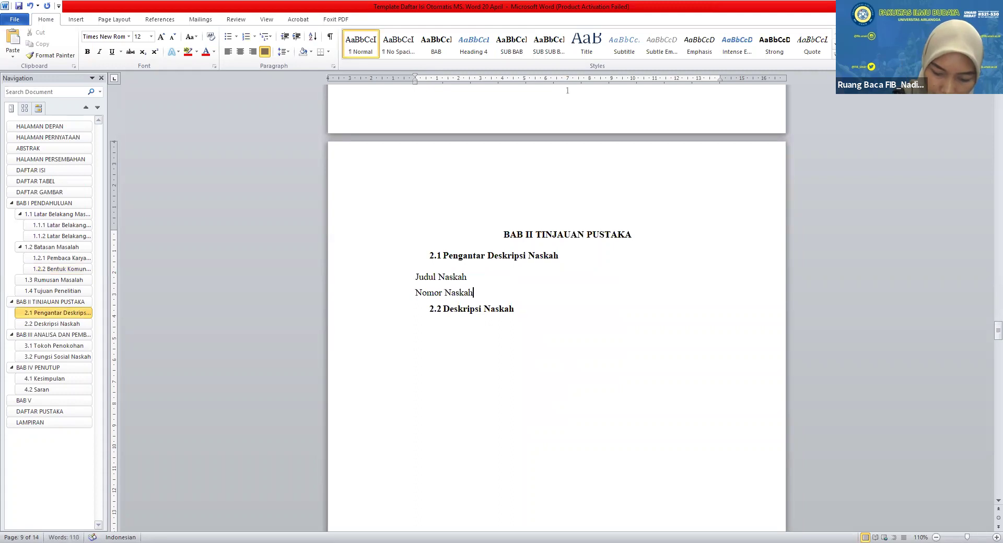
{"action": "key", "text": "Return"}
{"action": "type", "text": "Tempat"}
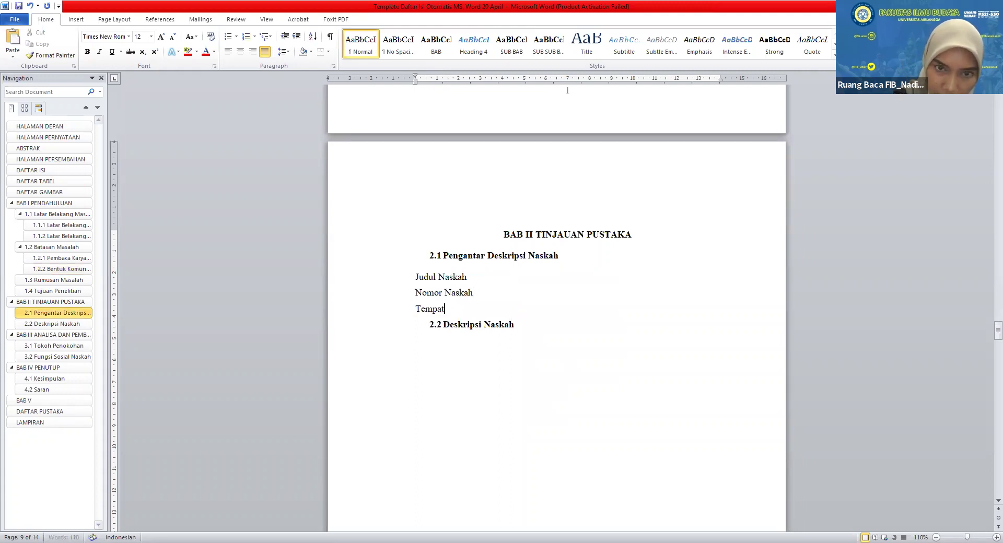
{"action": "type", "text": " Penyi"}
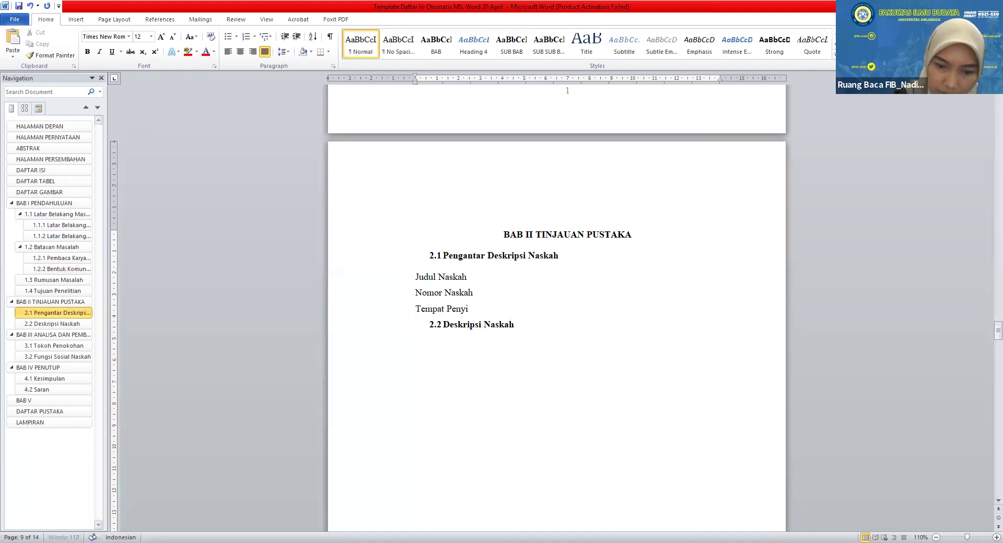
{"action": "type", "text": "mpanan Naskah"}
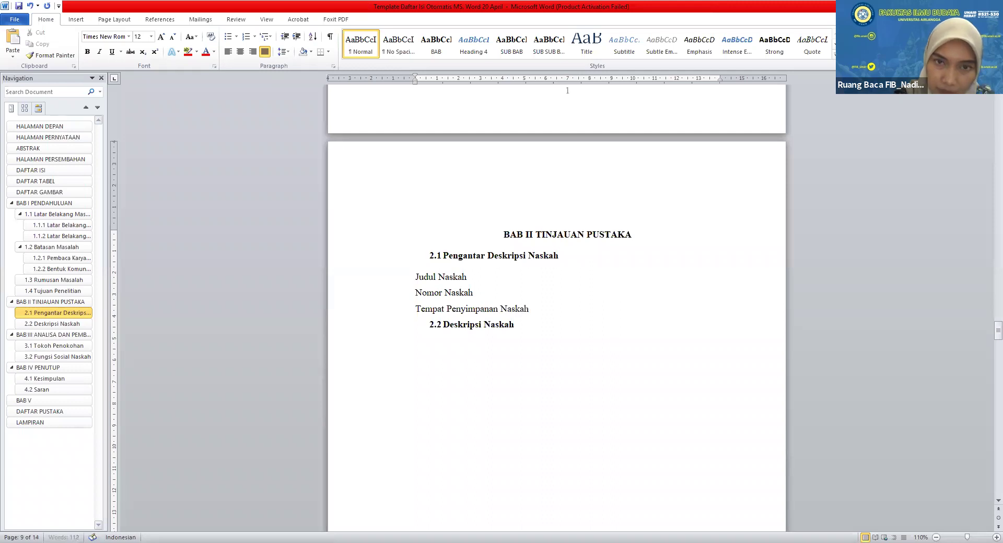
Apply the SUB SUB BAB style to the Judul Naskah, Nomor Naskah and Tempat Penyimpanan Naskah lines
{"action": "left_click", "coordinate": [448, 278]}
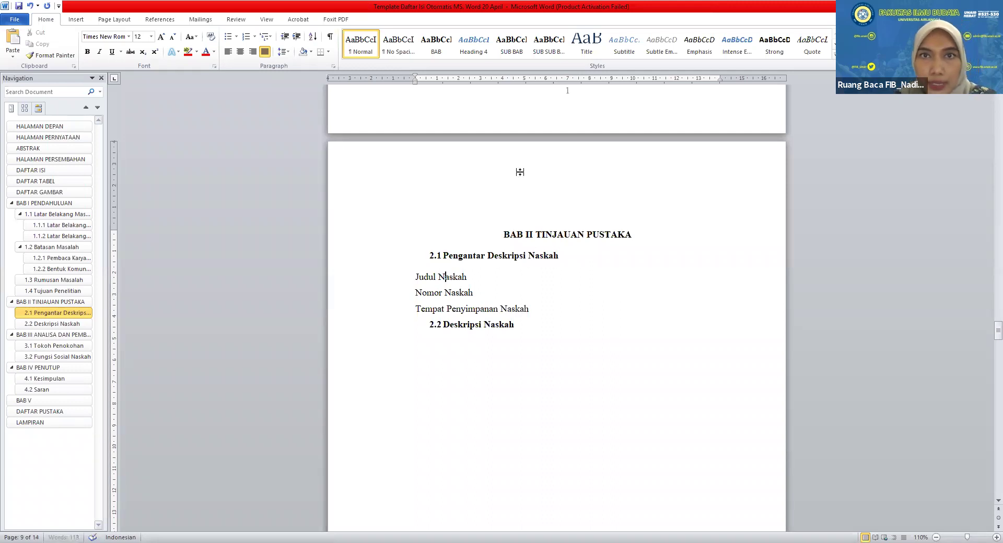
{"action": "left_click", "coordinate": [558, 47]}
{"action": "left_click", "coordinate": [455, 298]}
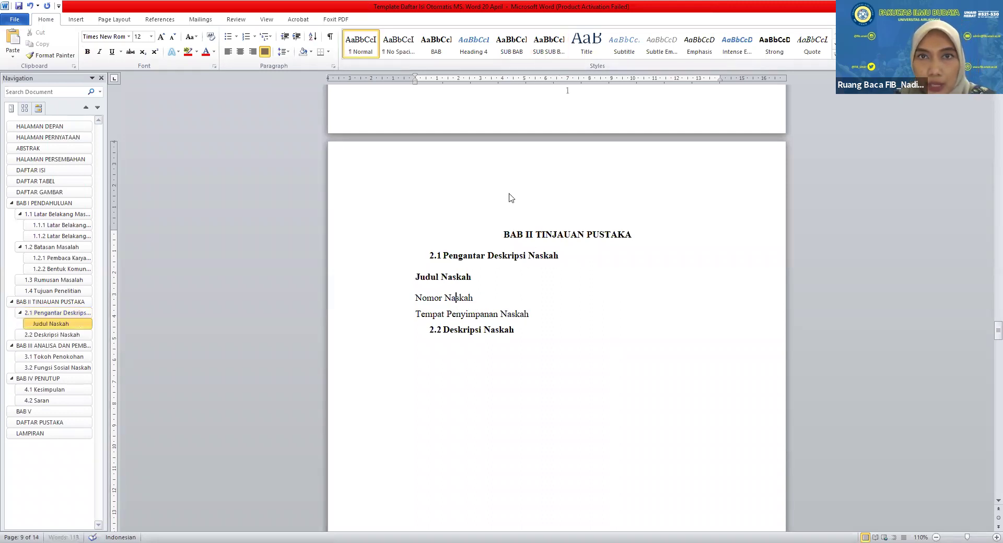
{"action": "left_click", "coordinate": [548, 49]}
{"action": "left_click", "coordinate": [486, 318]}
{"action": "left_click", "coordinate": [548, 47]}
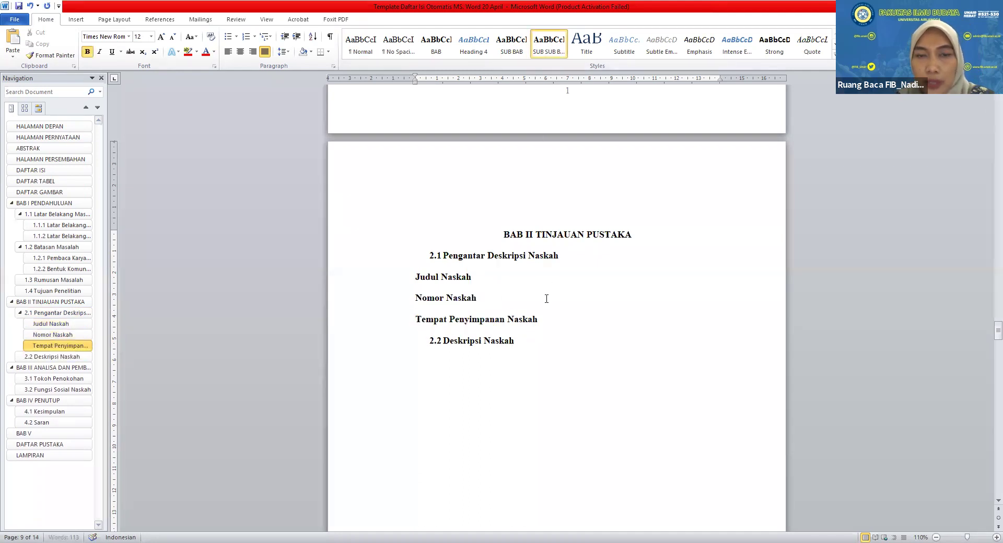
Modify the Heading 3 style's name to "SUB SUB BAB", keeping its existing formatting
{"action": "right_click", "coordinate": [543, 46]}
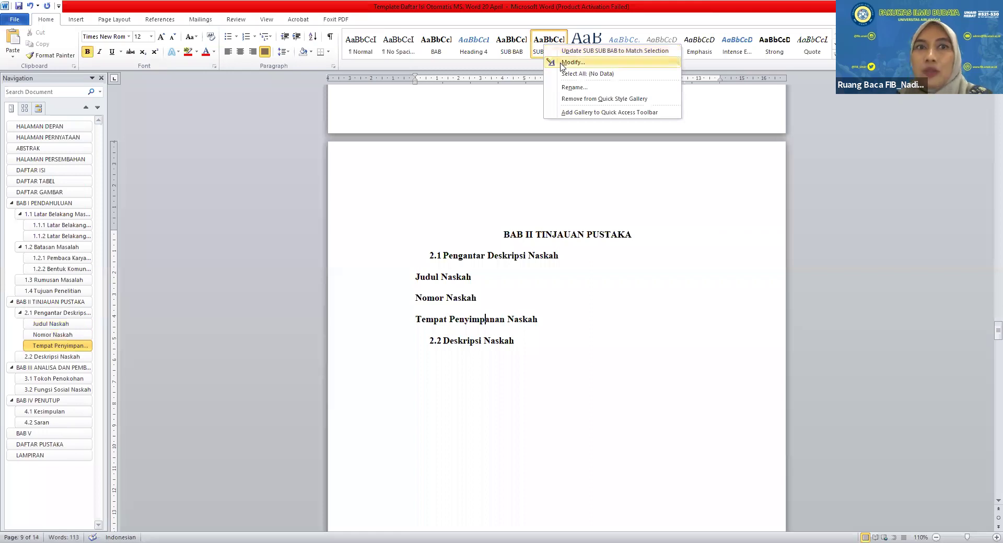
{"action": "left_click", "coordinate": [563, 63]}
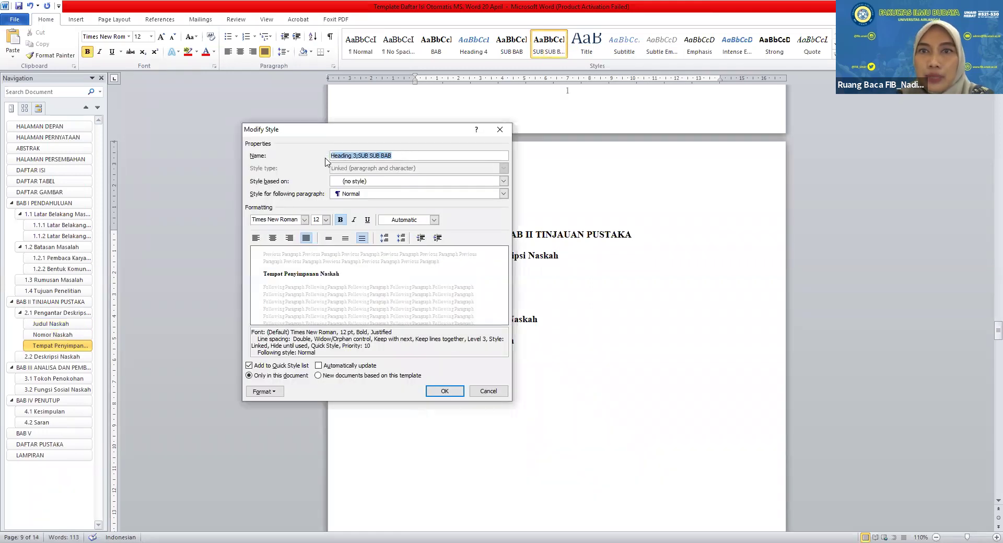
{"action": "type", "text": "SUB SUB BAB"}
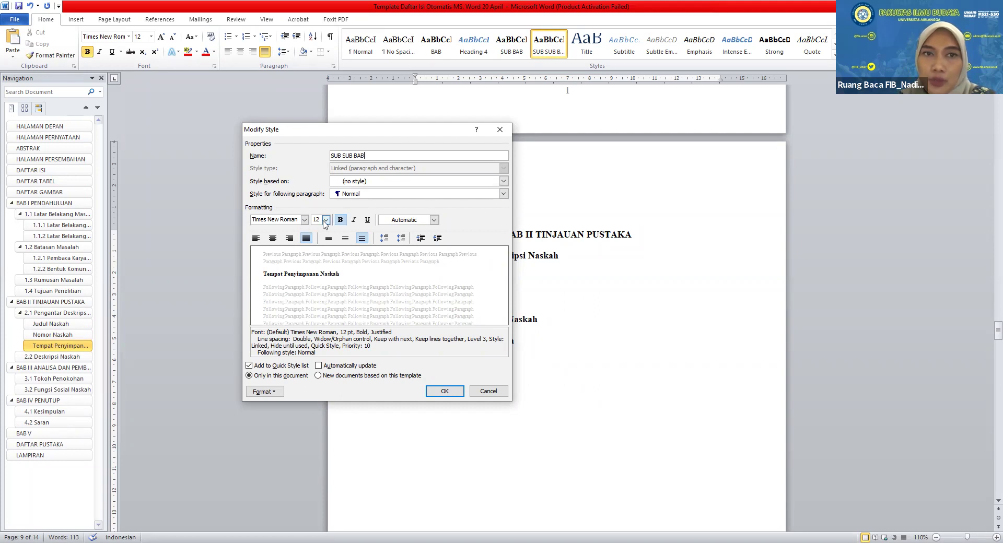
{"action": "left_click", "coordinate": [389, 224]}
{"action": "left_click", "coordinate": [397, 232]}
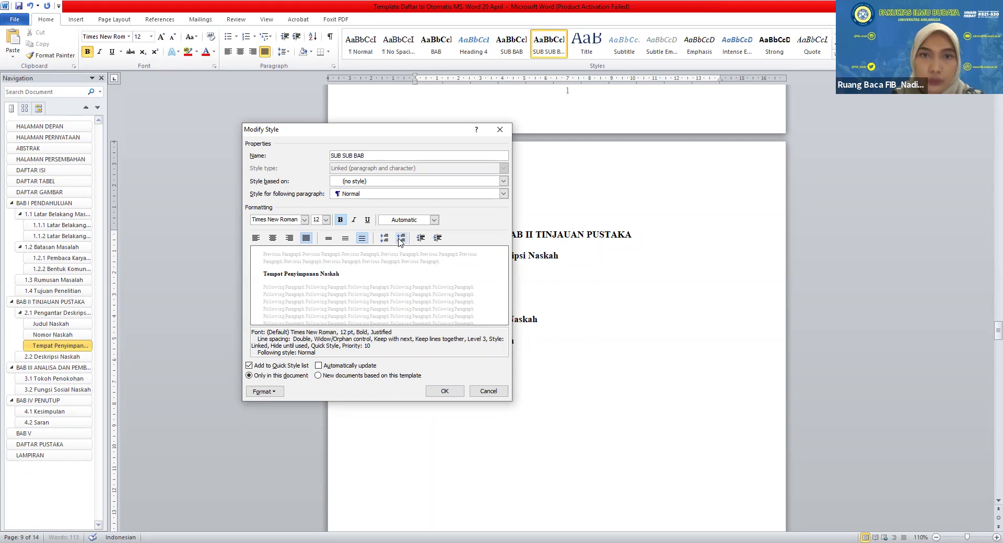
{"action": "left_click", "coordinate": [443, 392]}
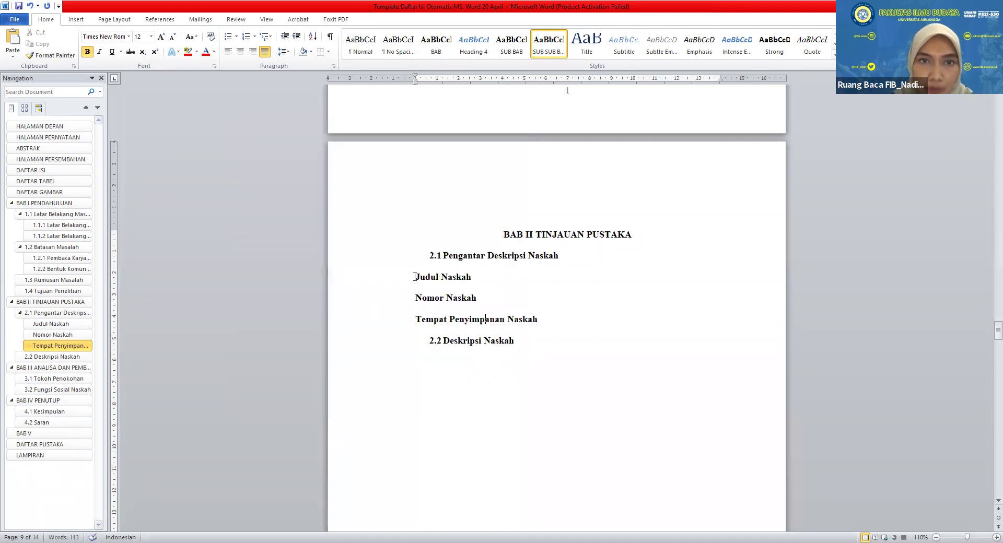
Define the number format 2.1.1 for the Judul Naskah sub-subheading in BAB II
{"action": "left_click", "coordinate": [415, 277]}
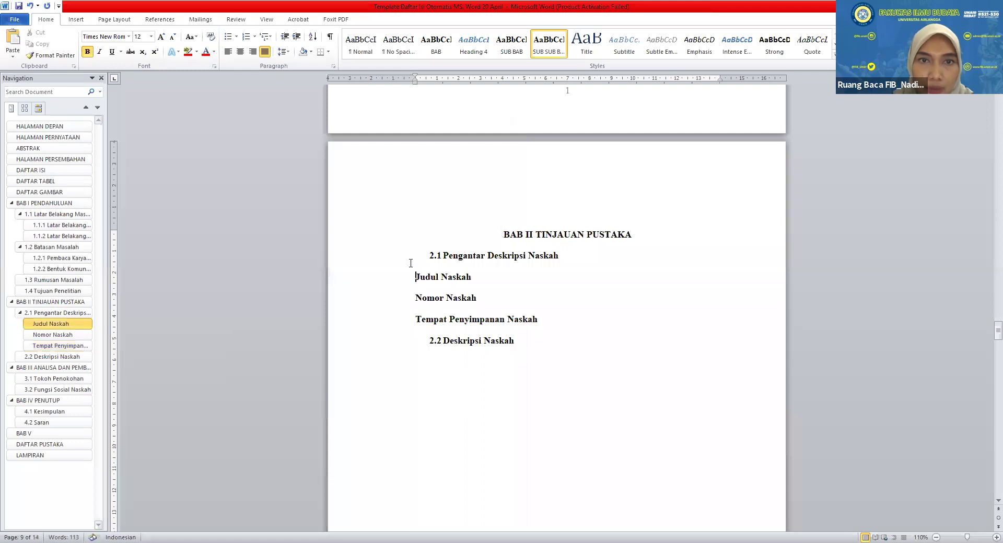
{"action": "left_click", "coordinate": [255, 36]}
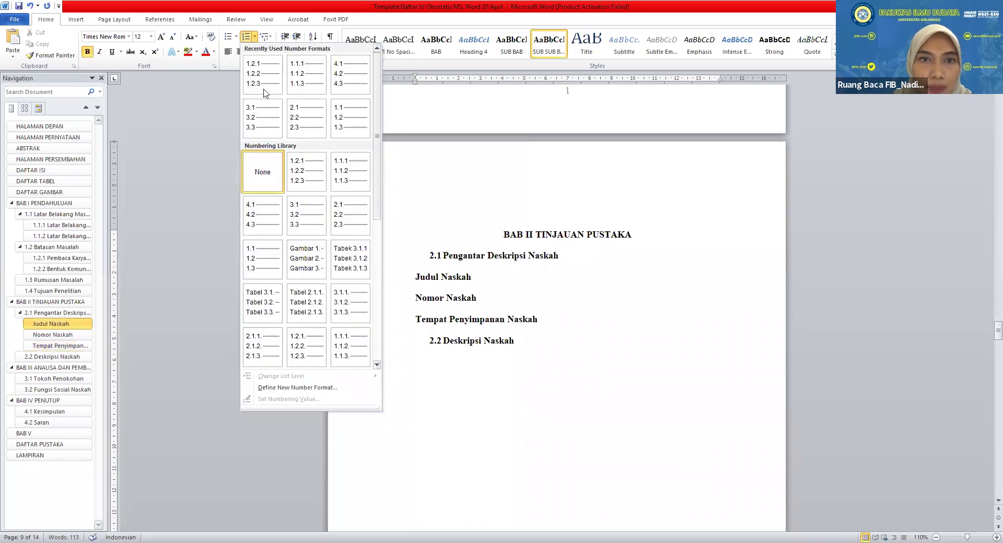
{"action": "left_click", "coordinate": [291, 388]}
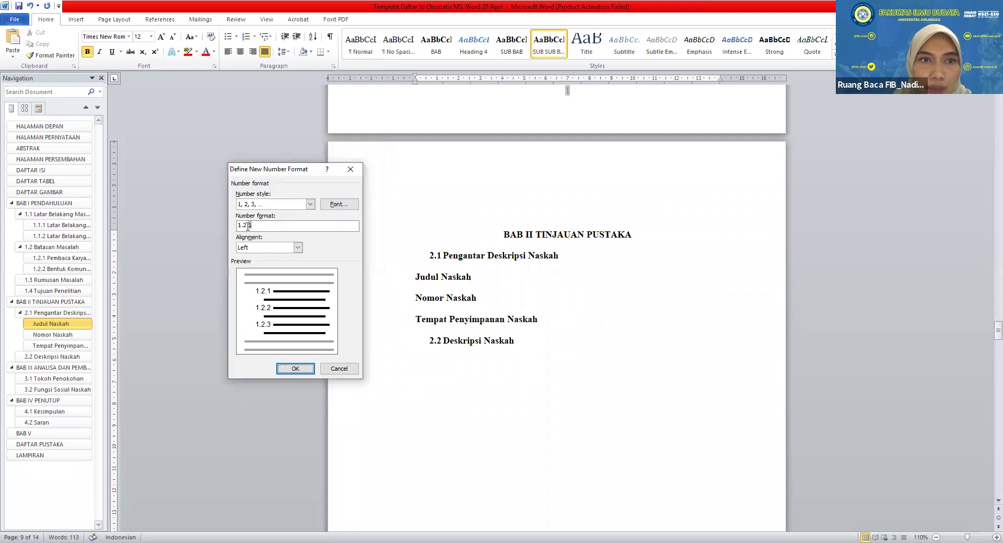
{"action": "key", "text": "BackSpace"}
{"action": "key", "text": "BackSpace"}
{"action": "key", "text": "BackSpace"}
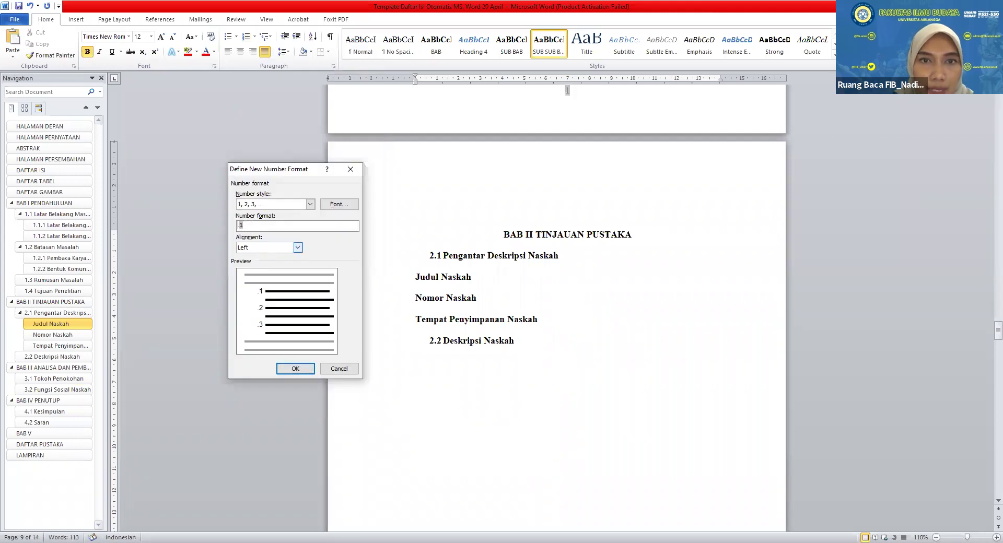
{"action": "type", "text": "2.1.1"}
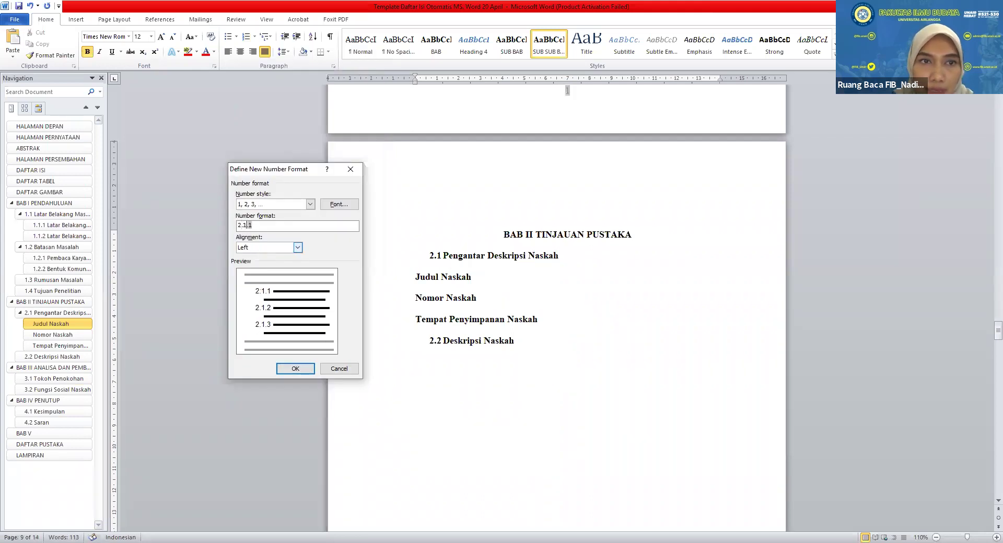
{"action": "left_click", "coordinate": [295, 368]}
Continue the 2.1.1 numbering on the Nomor Naskah and Tempat Penyimpanan Naskah lines
{"action": "left_click_drag", "start_coordinate": [417, 299], "coordinate": [427, 317]}
{"action": "left_click", "coordinate": [247, 37]}
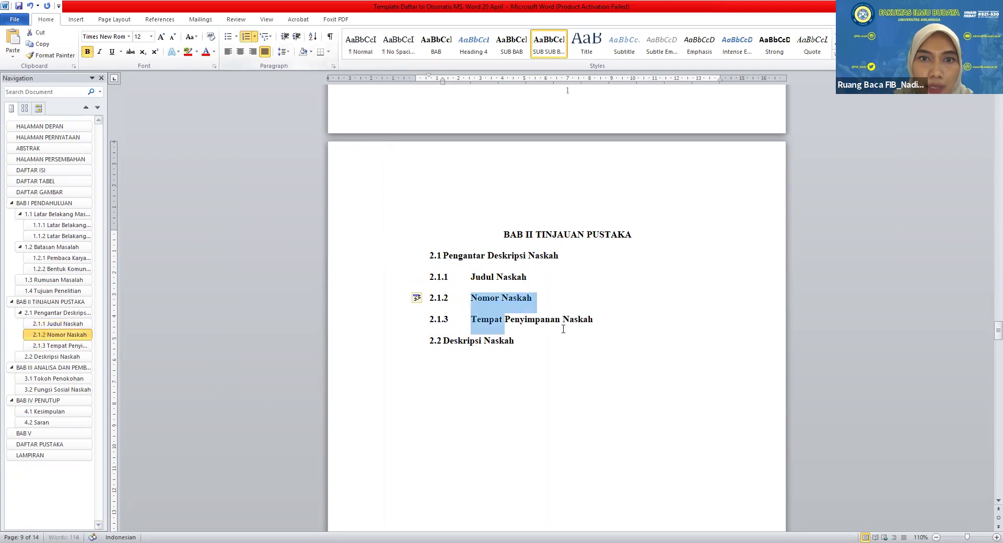
{"action": "left_click", "coordinate": [575, 358]}
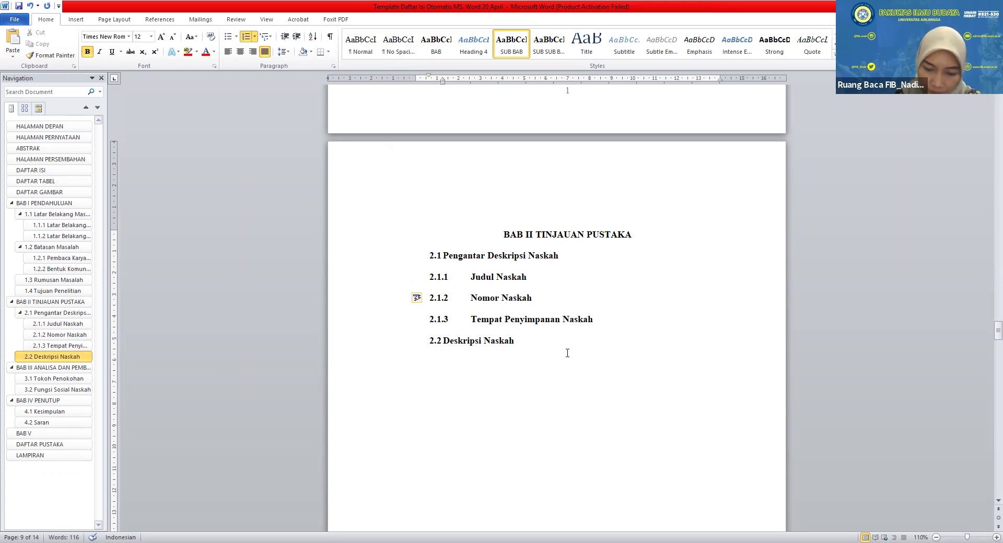
Add the line "Amir Hamzah" below subheading 3.1 Tokoh Penokohan in BAB III and apply the SUB SUB BAB style to it
{"action": "scroll", "coordinate": [567, 353], "scroll_direction": "down", "scroll_amount": 15}
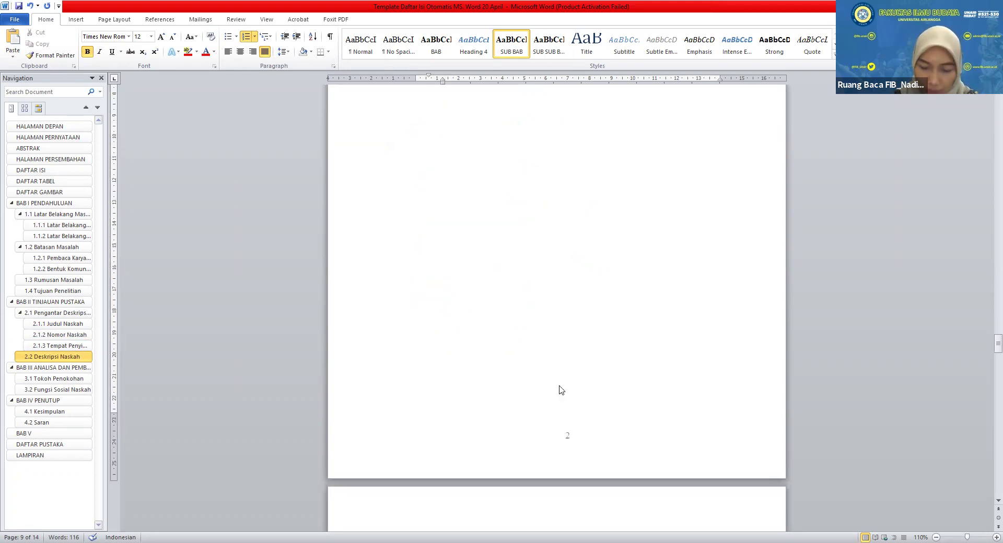
{"action": "left_click", "coordinate": [523, 293]}
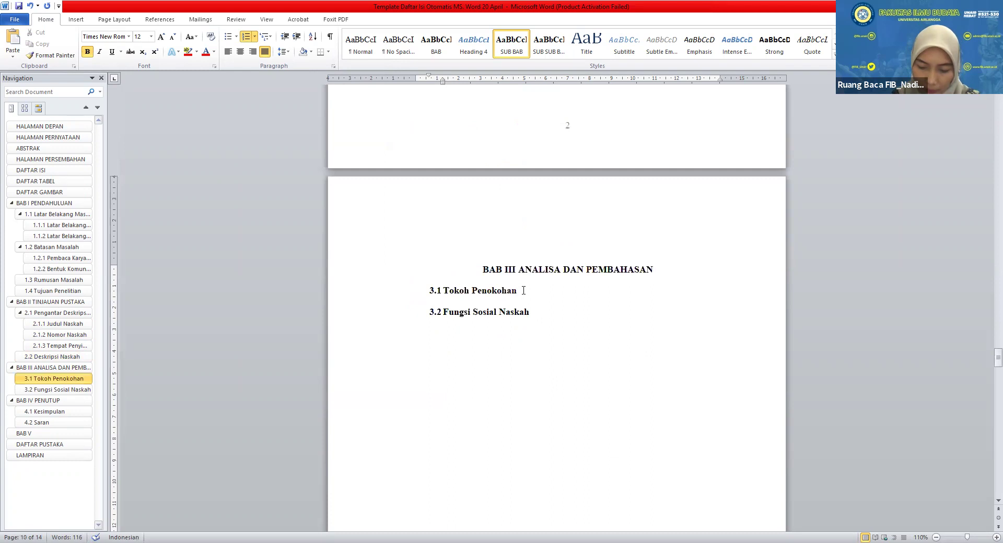
{"action": "key", "text": "Return"}
{"action": "type", "text": "Amir Hamzah"}
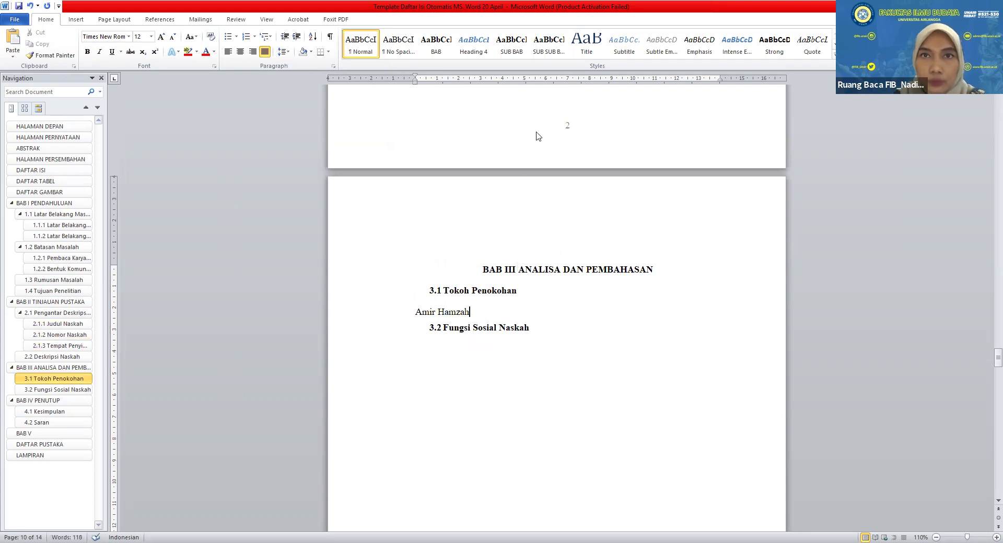
{"action": "left_click", "coordinate": [548, 43]}
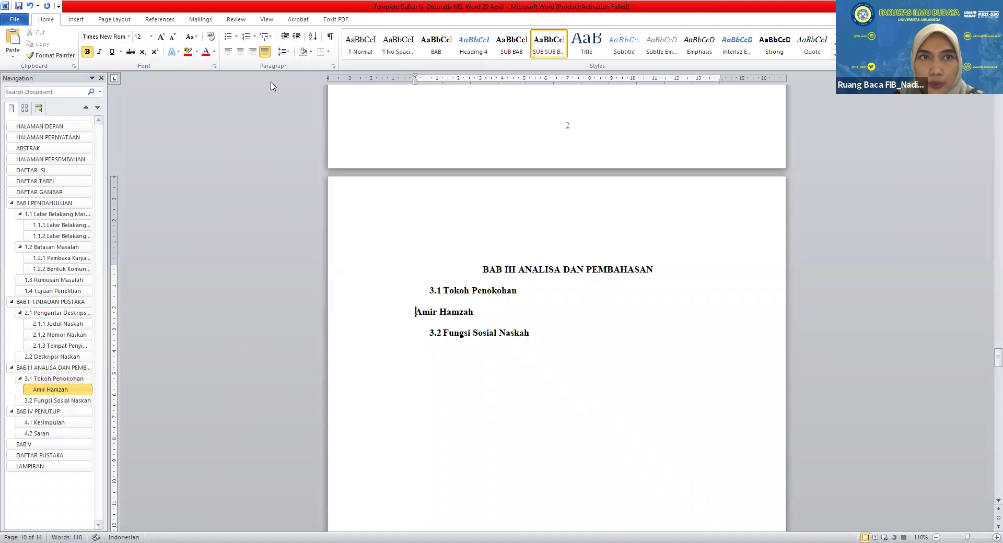
Define the number format 3.1.1 for the Amir Hamzah sub-subheading
{"action": "left_click", "coordinate": [255, 37]}
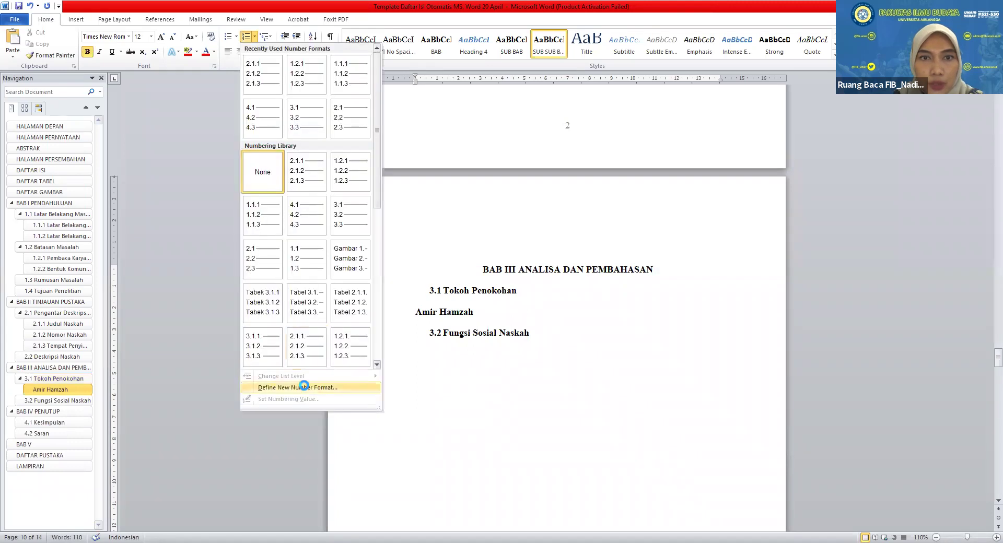
{"action": "left_click", "coordinate": [304, 387]}
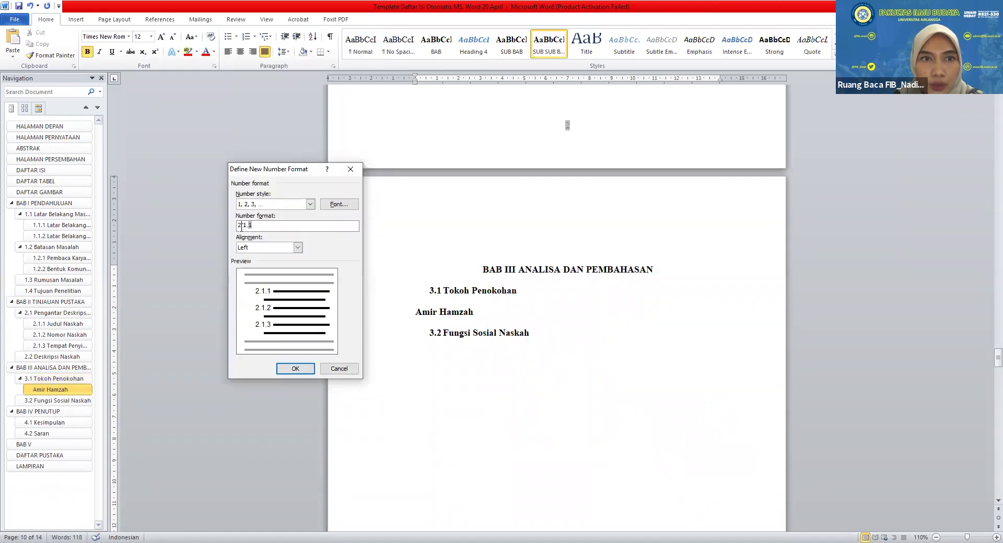
{"action": "key", "text": "BackSpace"}
{"action": "type", "text": "3"}
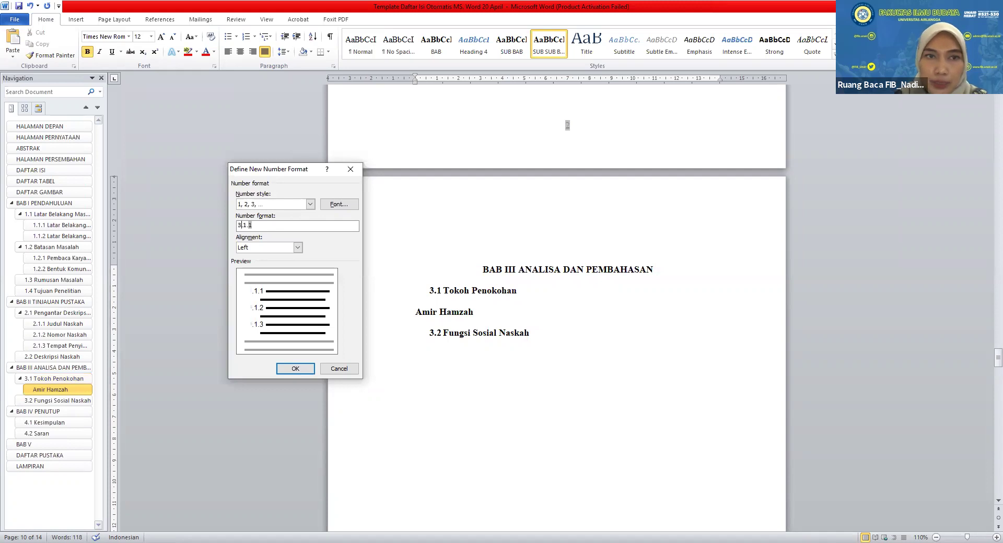
{"action": "left_click", "coordinate": [295, 369]}
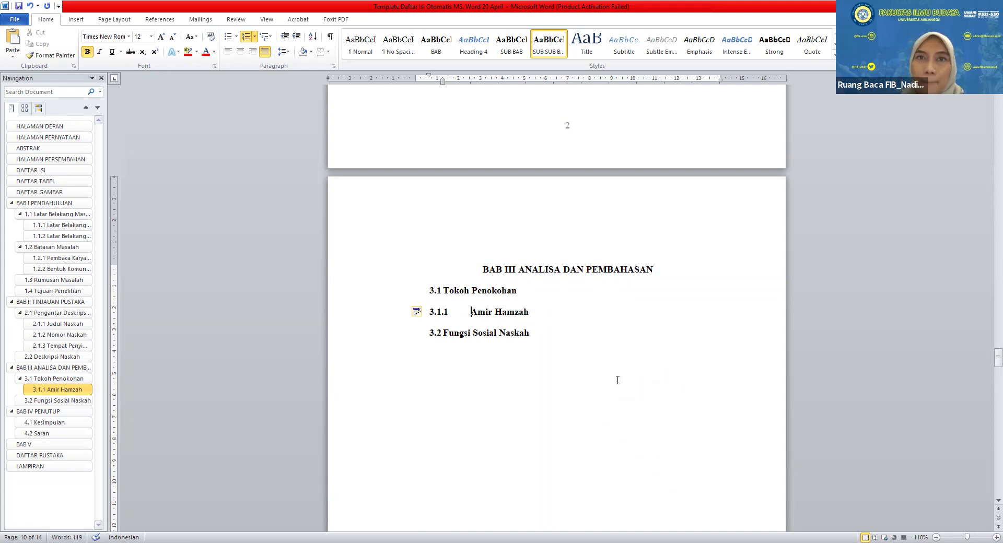
Review the numbered subheadings and sub-subheadings of BAB II Tinjauan Pustaka
{"action": "scroll", "coordinate": [617, 378], "scroll_direction": "up", "scroll_amount": 3}
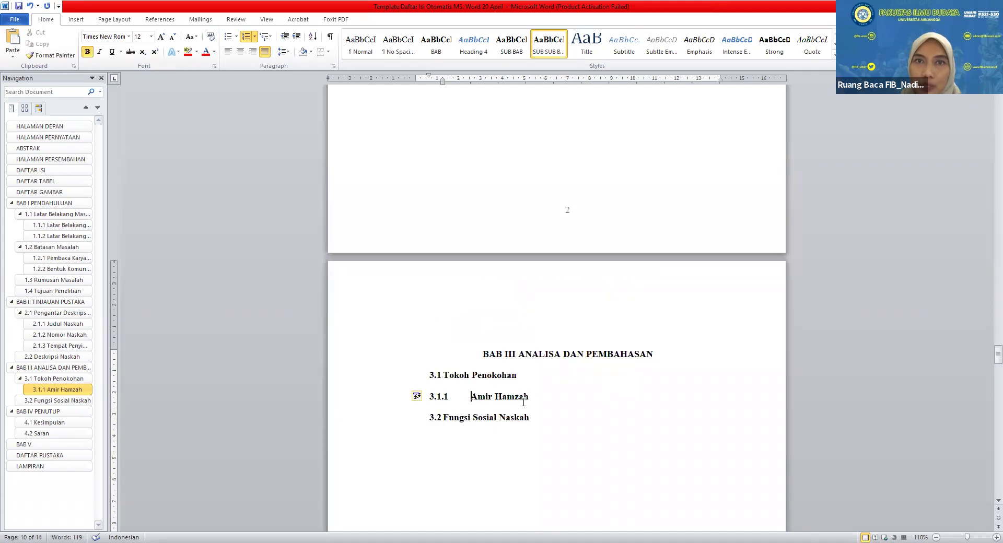
{"action": "scroll", "coordinate": [519, 400], "scroll_direction": "up", "scroll_amount": 15}
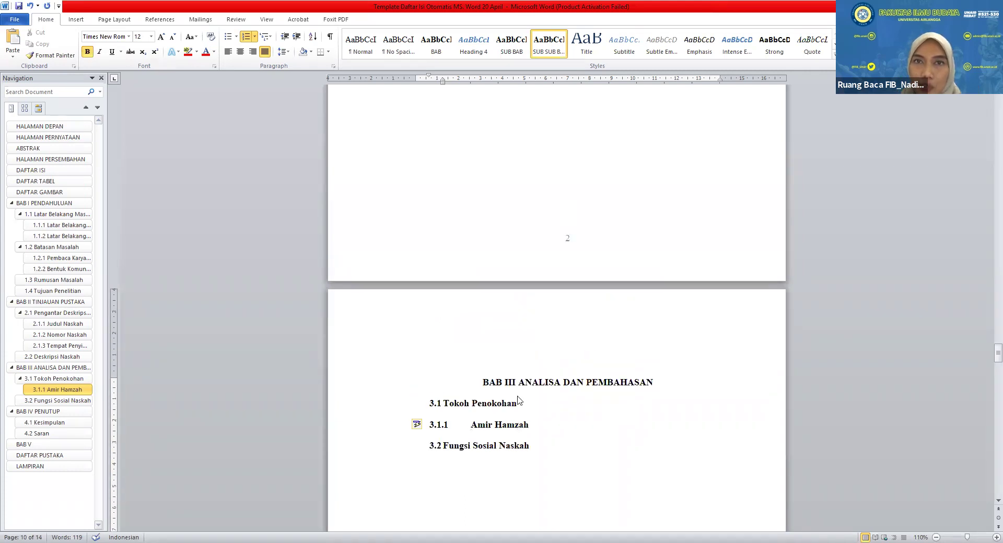
{"action": "scroll", "coordinate": [518, 397], "scroll_direction": "up", "scroll_amount": 18}
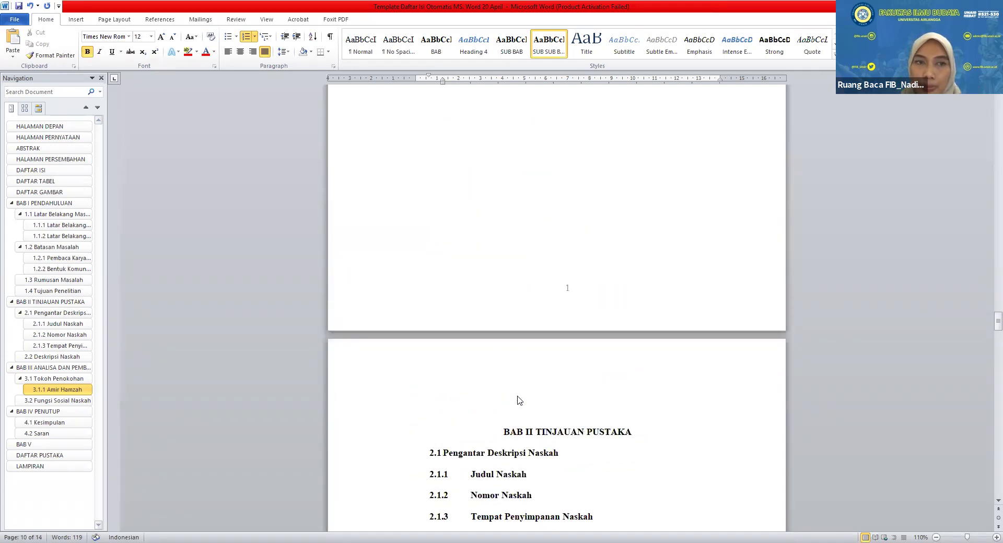
{"action": "scroll", "coordinate": [519, 398], "scroll_direction": "down", "scroll_amount": 9}
{"action": "scroll", "coordinate": [518, 397], "scroll_direction": "down", "scroll_amount": 8}
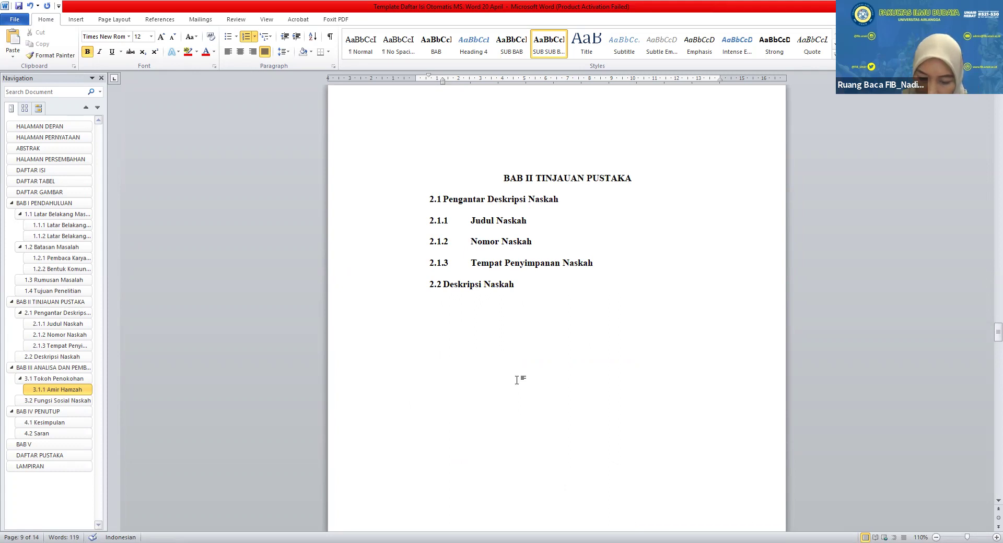
{"action": "scroll", "coordinate": [472, 405], "scroll_direction": "down", "scroll_amount": 2}
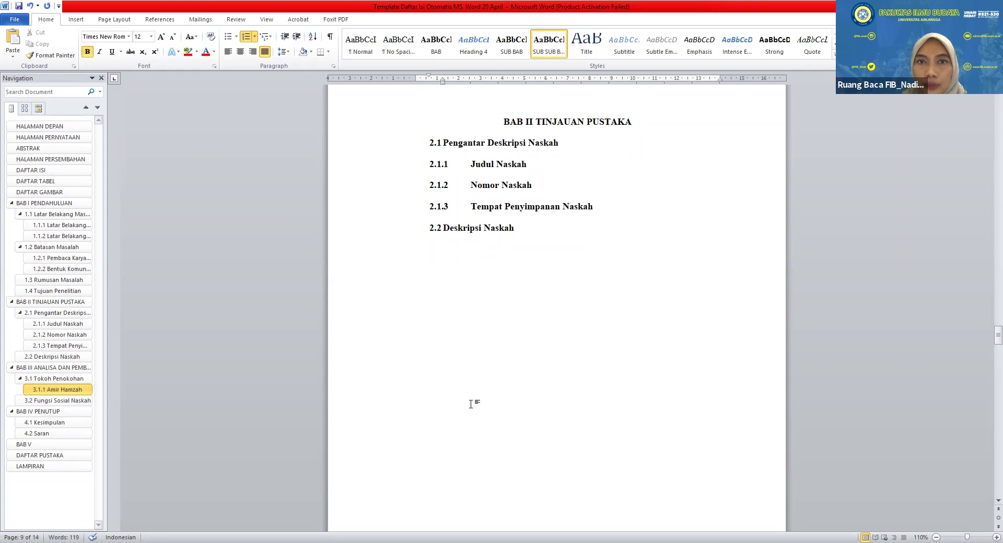
{"action": "scroll", "coordinate": [478, 407], "scroll_direction": "down", "scroll_amount": 1}
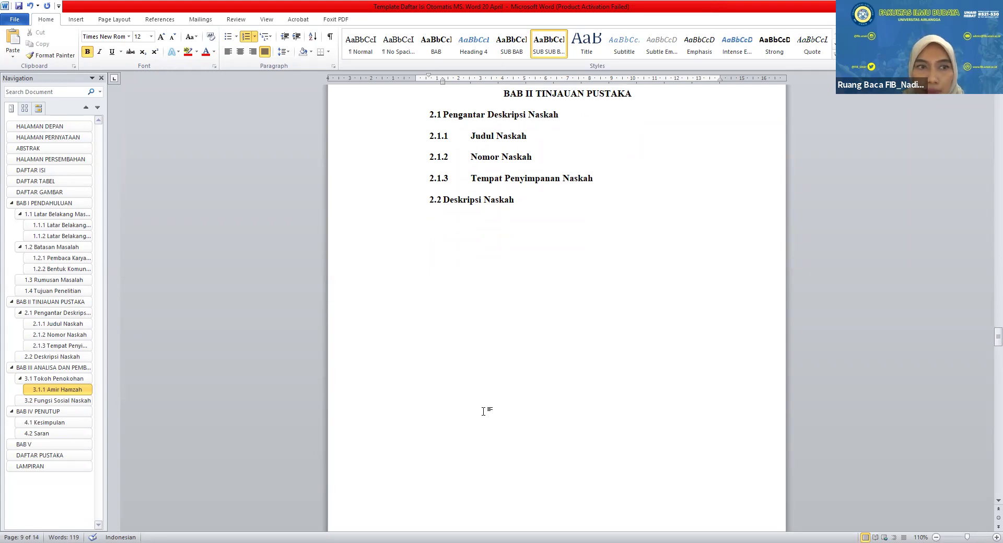
{"action": "scroll", "coordinate": [483, 411], "scroll_direction": "down", "scroll_amount": 4}
{"action": "scroll", "coordinate": [483, 411], "scroll_direction": "up", "scroll_amount": 12}
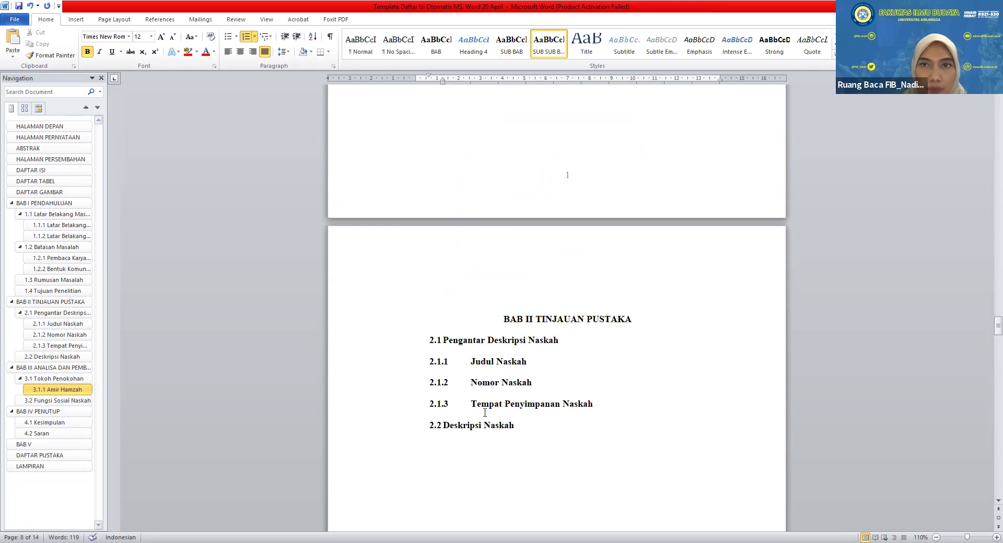
{"action": "scroll", "coordinate": [485, 413], "scroll_direction": "down", "scroll_amount": 2}
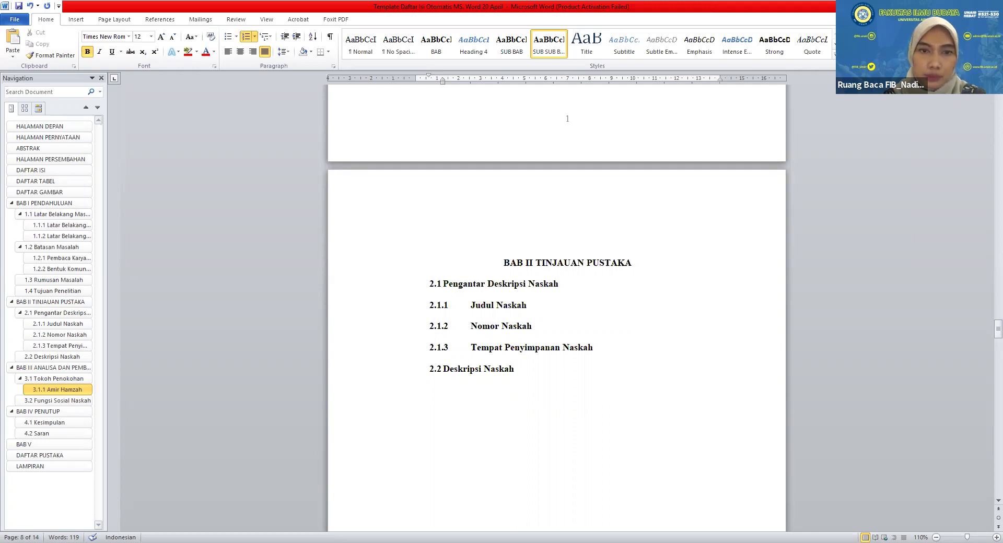
{"action": "left_click", "coordinate": [544, 369]}
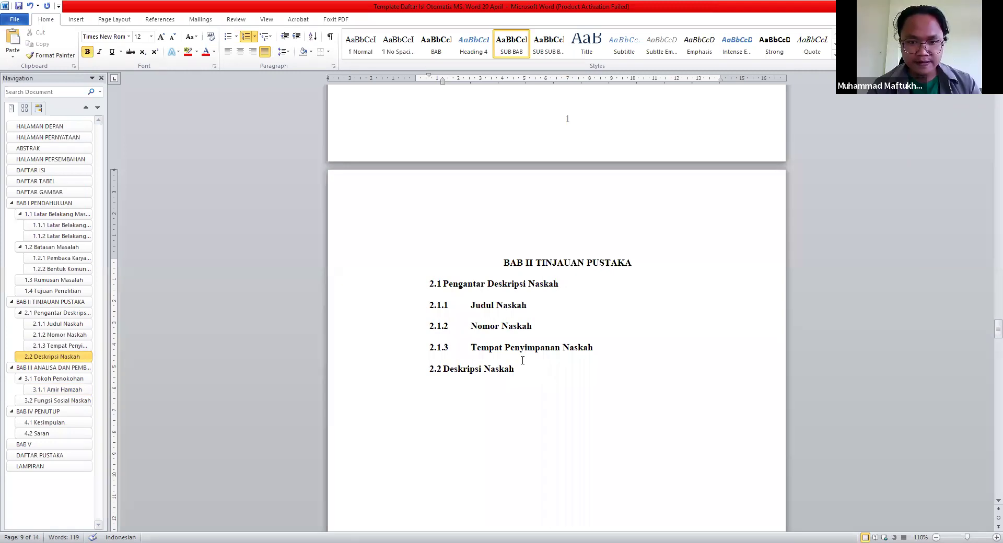
Look through the subheadings of BAB III and BAB IV and return to the BAB II page
{"action": "scroll", "coordinate": [760, 512], "scroll_direction": "down", "scroll_amount": 3}
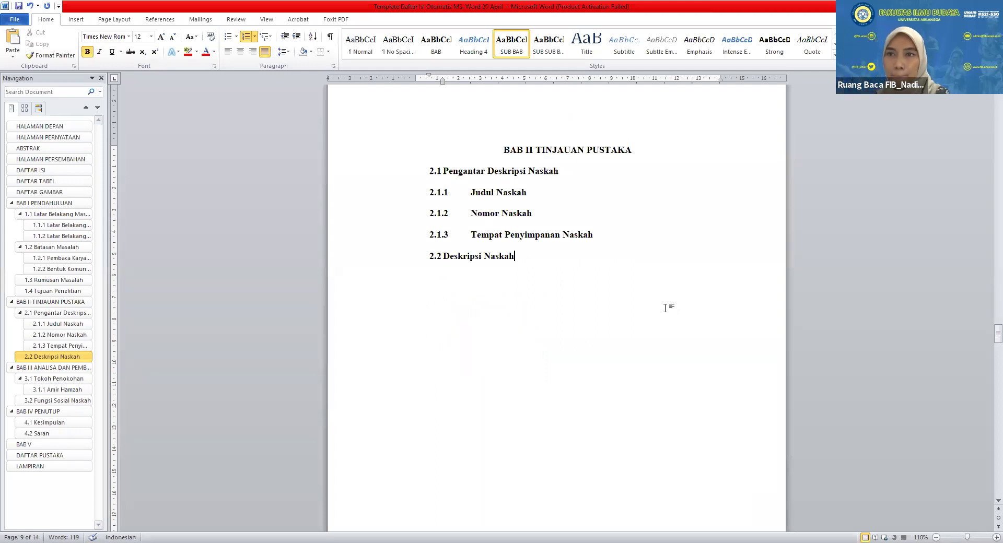
{"action": "scroll", "coordinate": [608, 319], "scroll_direction": "down", "scroll_amount": 2}
{"action": "scroll", "coordinate": [608, 319], "scroll_direction": "down", "scroll_amount": 2}
{"action": "scroll", "coordinate": [607, 319], "scroll_direction": "down", "scroll_amount": 7}
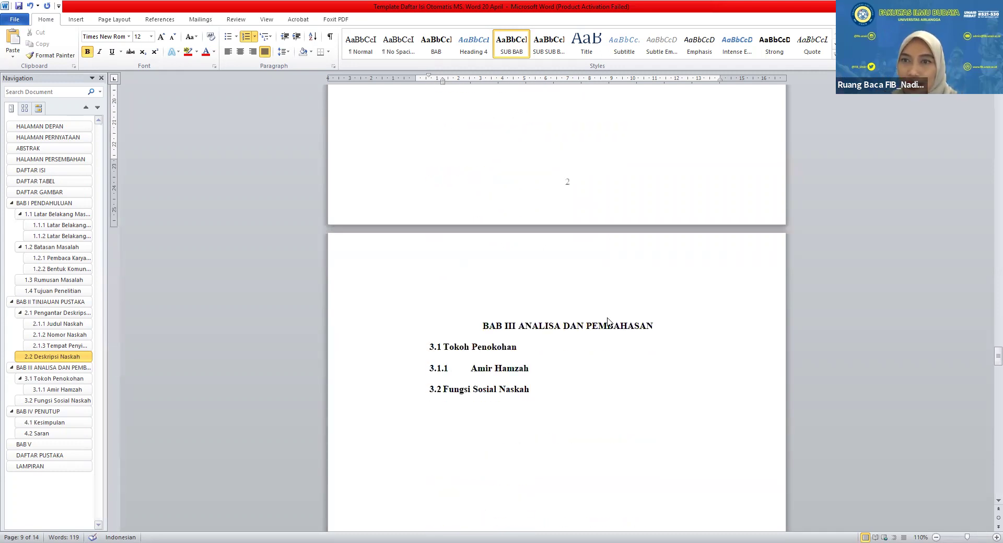
{"action": "scroll", "coordinate": [608, 319], "scroll_direction": "down", "scroll_amount": 2}
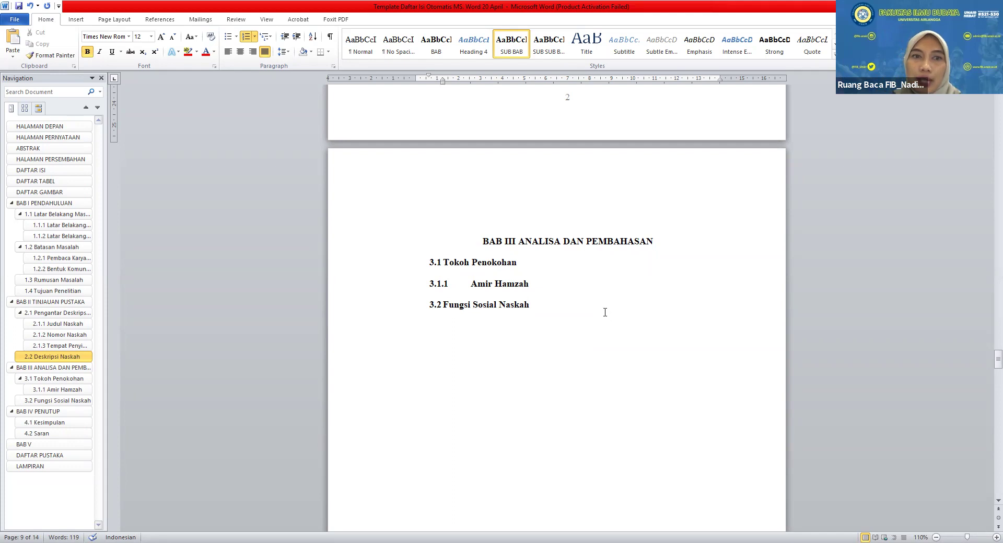
{"action": "scroll", "coordinate": [607, 315], "scroll_direction": "down", "scroll_amount": 7}
{"action": "scroll", "coordinate": [605, 313], "scroll_direction": "down", "scroll_amount": 13}
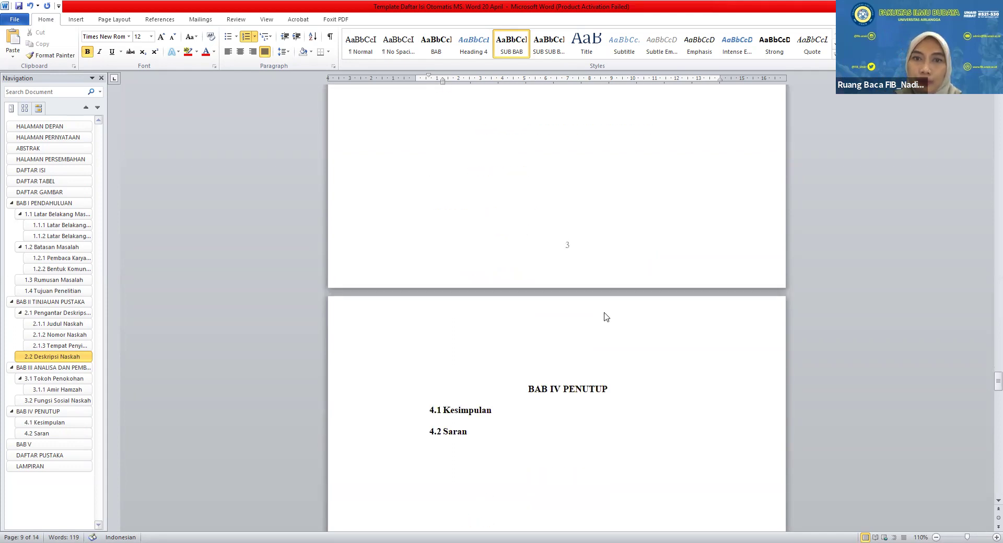
{"action": "scroll", "coordinate": [604, 316], "scroll_direction": "down", "scroll_amount": 2}
{"action": "scroll", "coordinate": [602, 311], "scroll_direction": "up", "scroll_amount": 16}
{"action": "scroll", "coordinate": [600, 305], "scroll_direction": "up", "scroll_amount": 20}
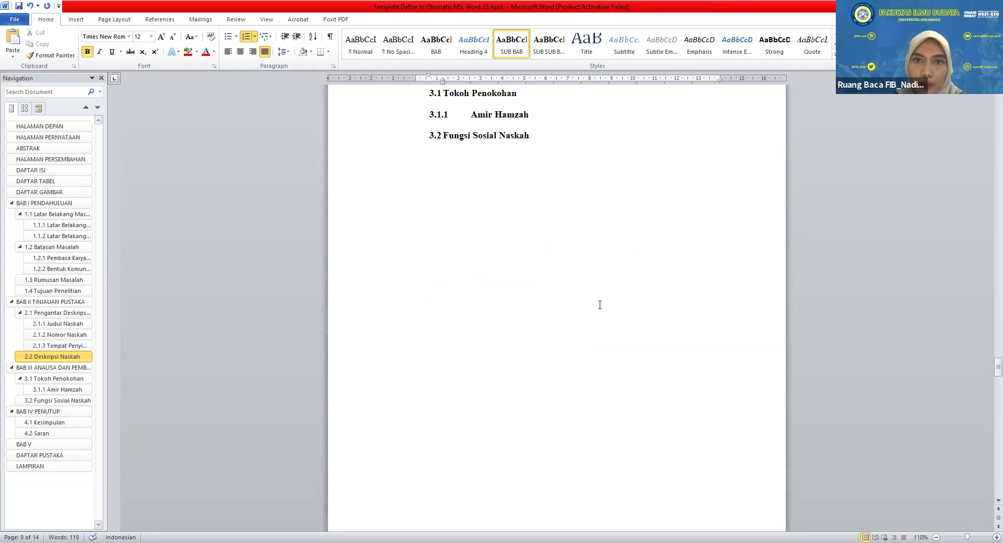
{"action": "scroll", "coordinate": [599, 305], "scroll_direction": "up", "scroll_amount": 15}
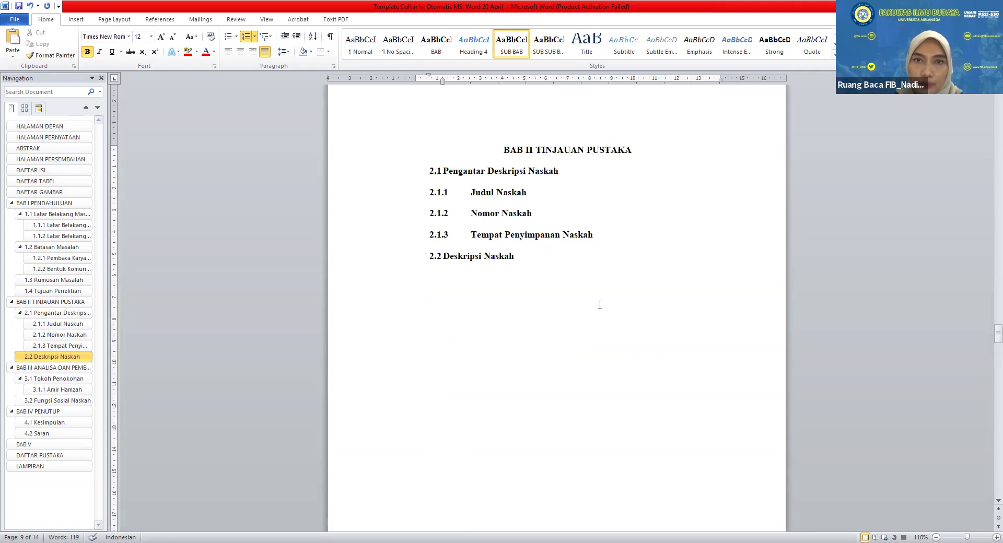
Review the numbered subheadings and sub-subheadings of BAB I Pendahuluan
{"action": "scroll", "coordinate": [600, 305], "scroll_direction": "up", "scroll_amount": 1}
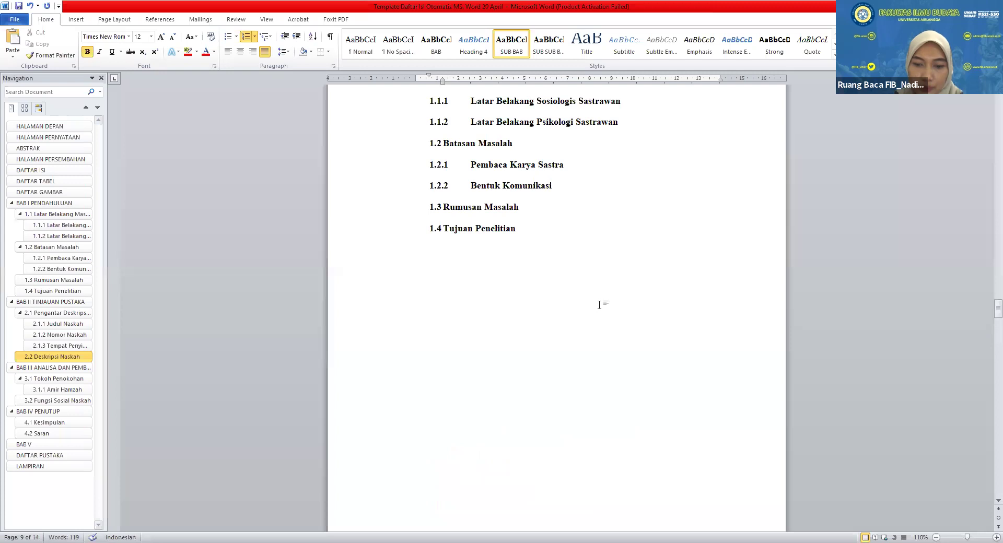
{"action": "scroll", "coordinate": [600, 306], "scroll_direction": "up", "scroll_amount": 5}
{"action": "scroll", "coordinate": [599, 305], "scroll_direction": "down", "scroll_amount": 3}
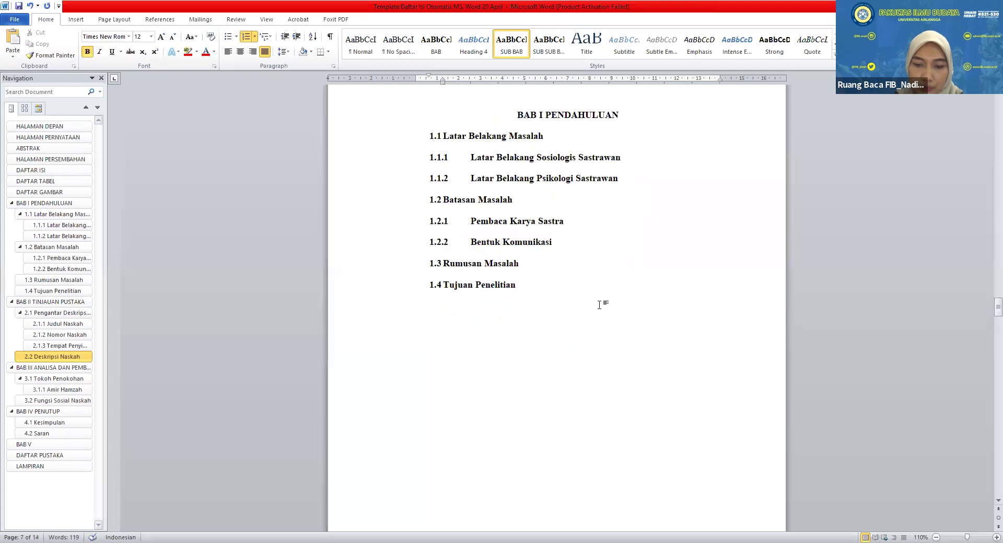
{"action": "scroll", "coordinate": [600, 305], "scroll_direction": "up", "scroll_amount": 5}
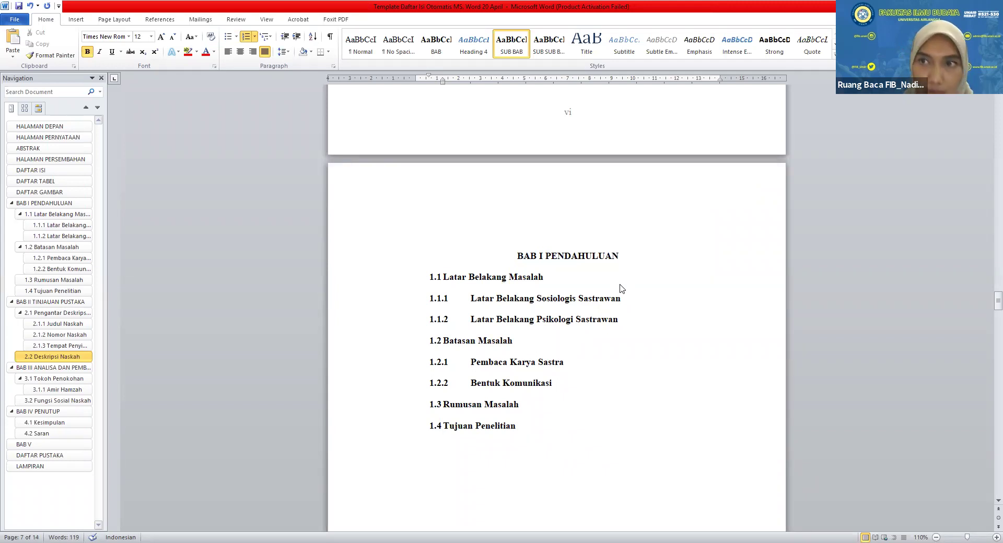
Insert an automatic table of contents in the Automatic Table 1 layout below the DAFTAR ISI heading
{"action": "scroll", "coordinate": [621, 289], "scroll_direction": "up", "scroll_amount": 15}
{"action": "scroll", "coordinate": [617, 288], "scroll_direction": "up", "scroll_amount": 20}
{"action": "scroll", "coordinate": [615, 288], "scroll_direction": "up", "scroll_amount": 20}
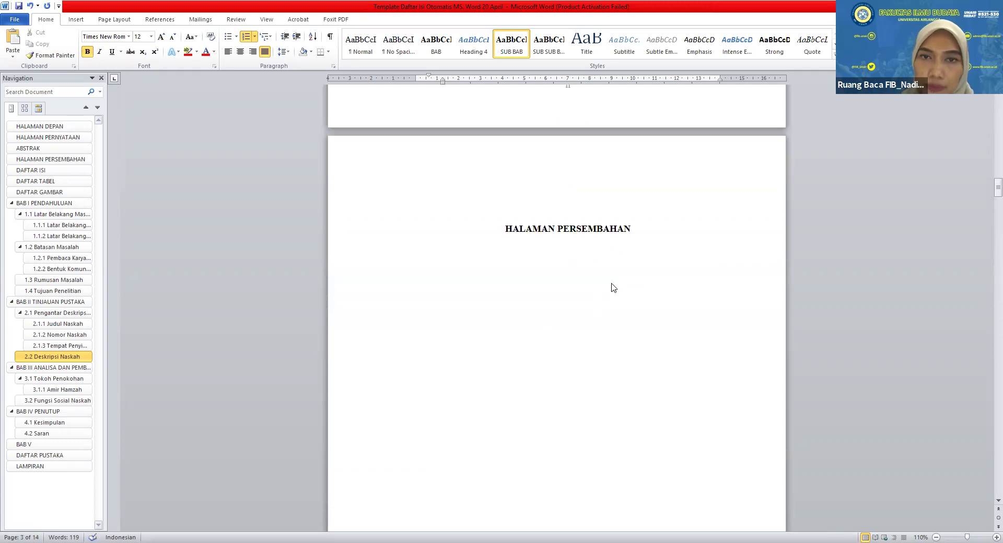
{"action": "scroll", "coordinate": [613, 288], "scroll_direction": "down", "scroll_amount": 15}
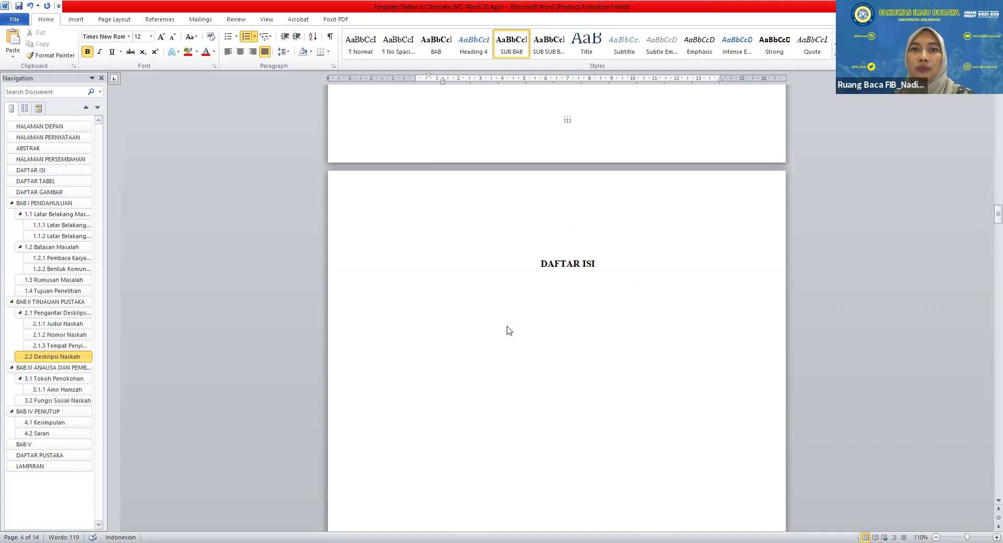
{"action": "left_click", "coordinate": [469, 291]}
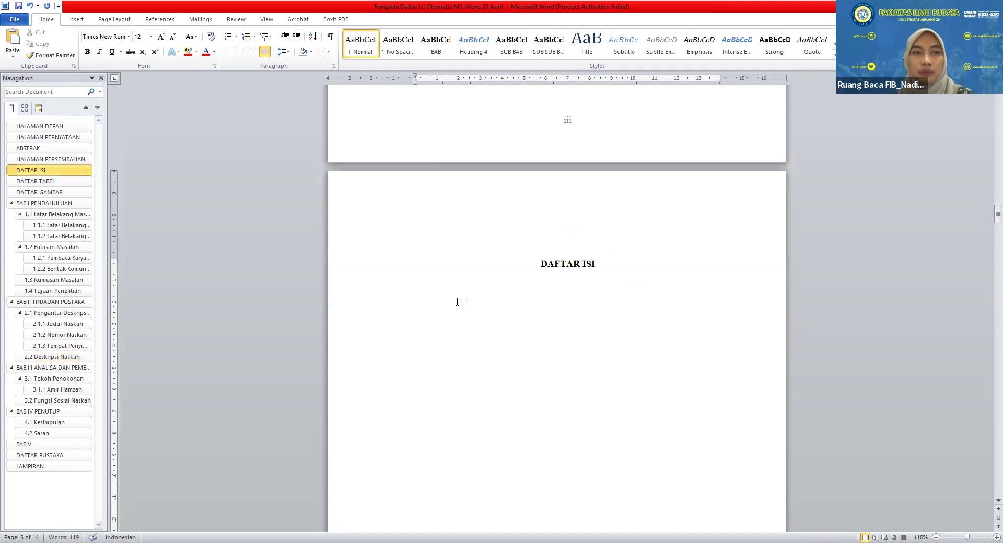
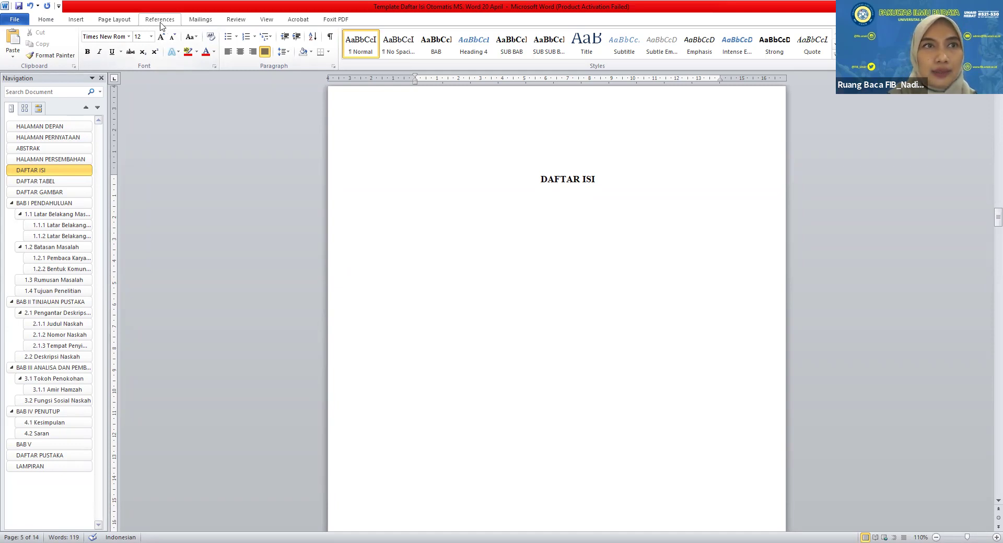
{"action": "left_click", "coordinate": [160, 20]}
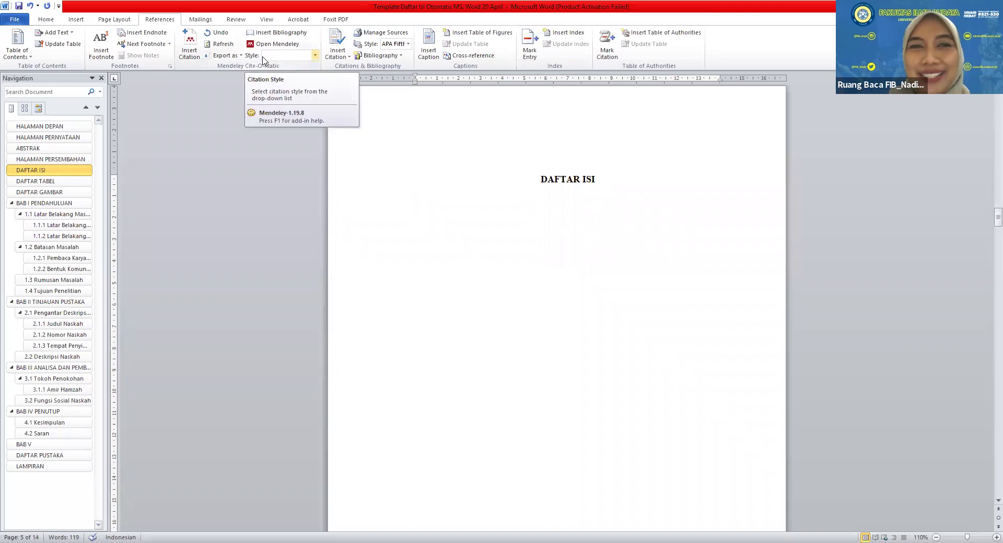
{"action": "left_click", "coordinate": [24, 56]}
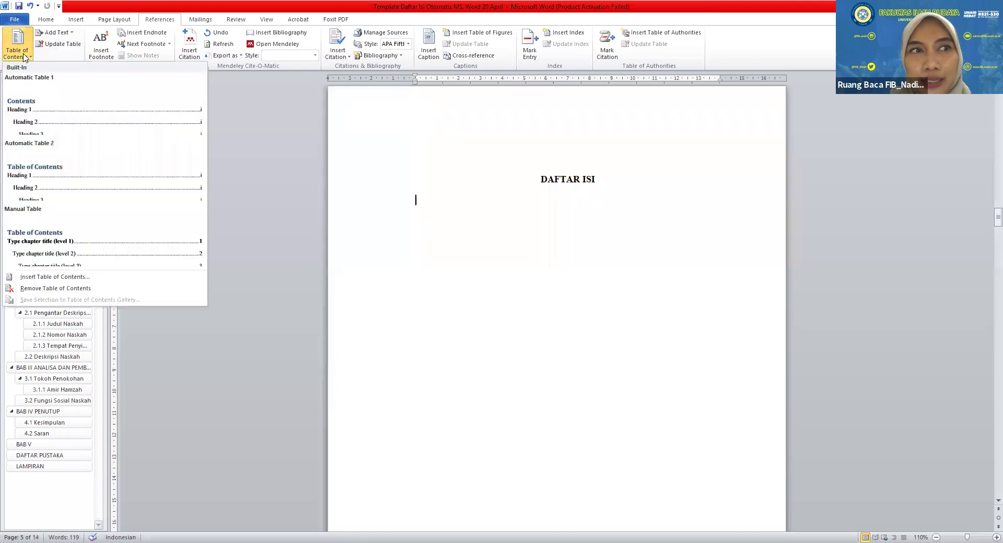
{"action": "left_click", "coordinate": [28, 104]}
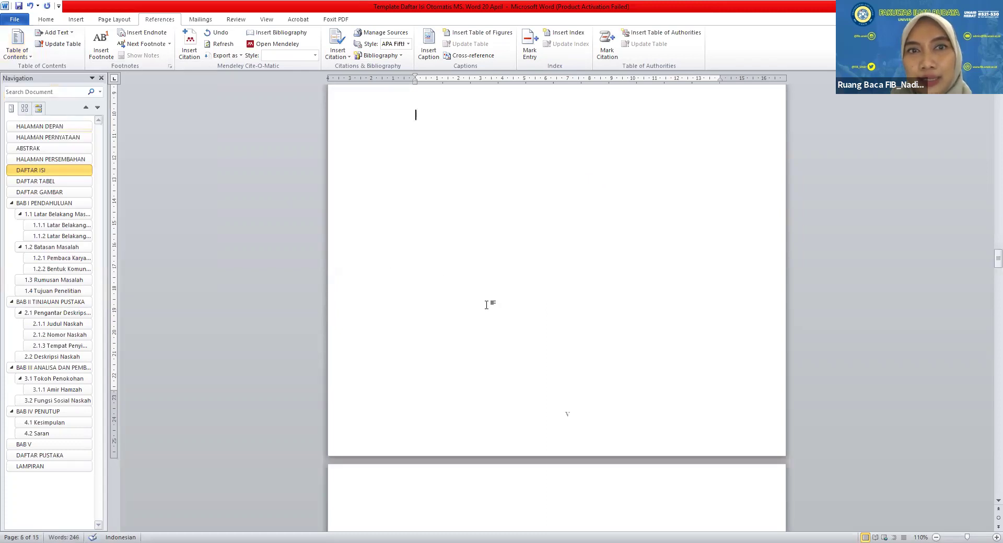
Examine the generated table of contents, checking its title, chapter entries, subheading levels and page numbers
{"action": "scroll", "coordinate": [487, 306], "scroll_direction": "up", "scroll_amount": 8}
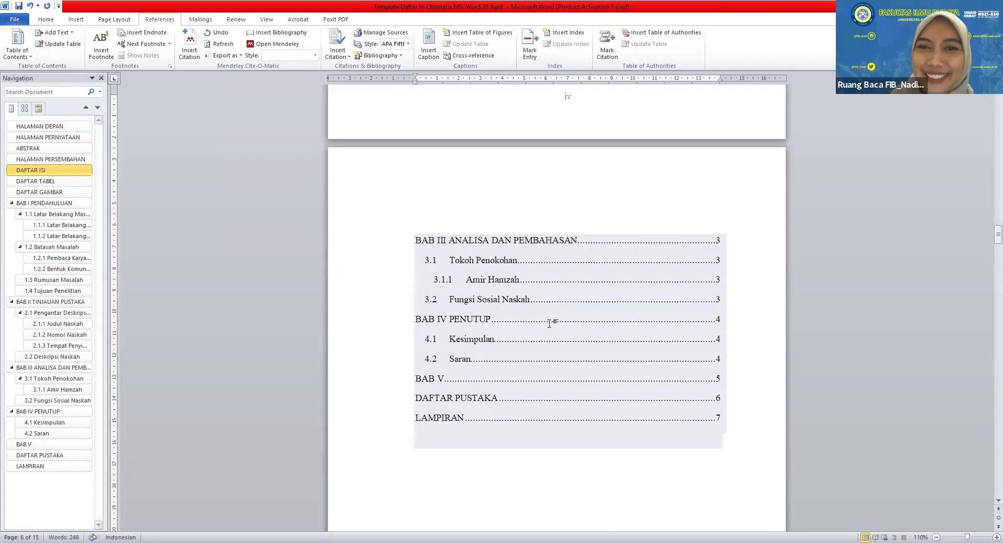
{"action": "scroll", "coordinate": [554, 319], "scroll_direction": "up", "scroll_amount": 10}
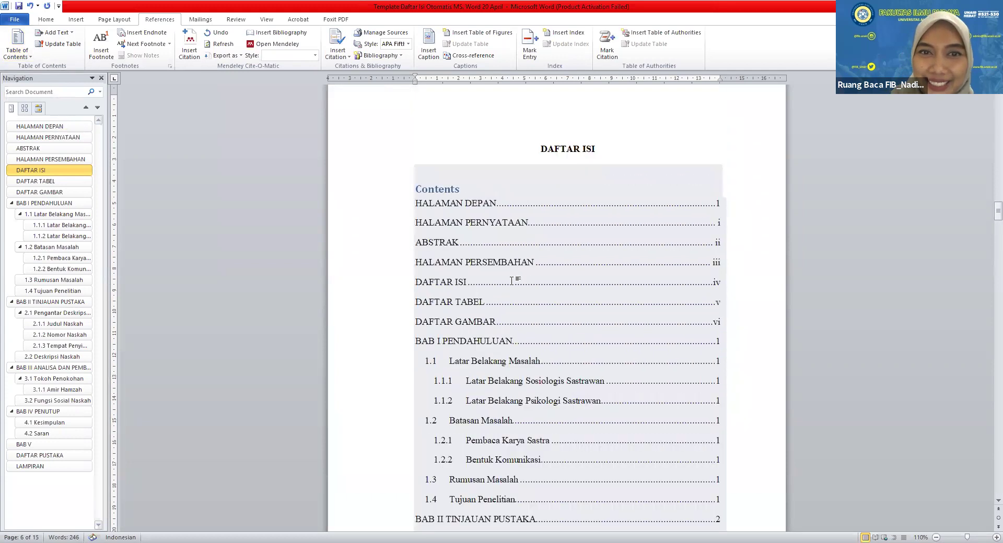
{"action": "scroll", "coordinate": [512, 296], "scroll_direction": "down", "scroll_amount": 2}
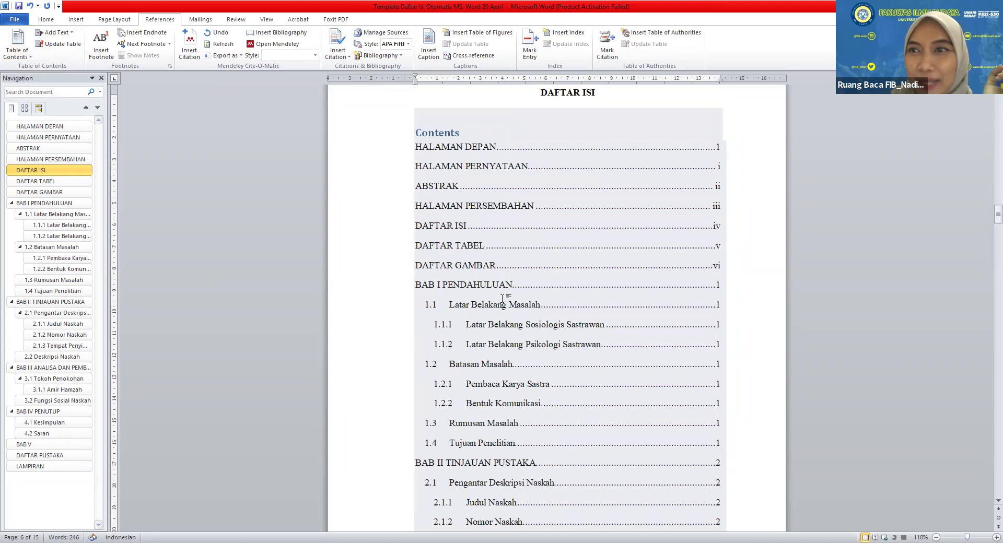
{"action": "scroll", "coordinate": [501, 298], "scroll_direction": "down", "scroll_amount": 1}
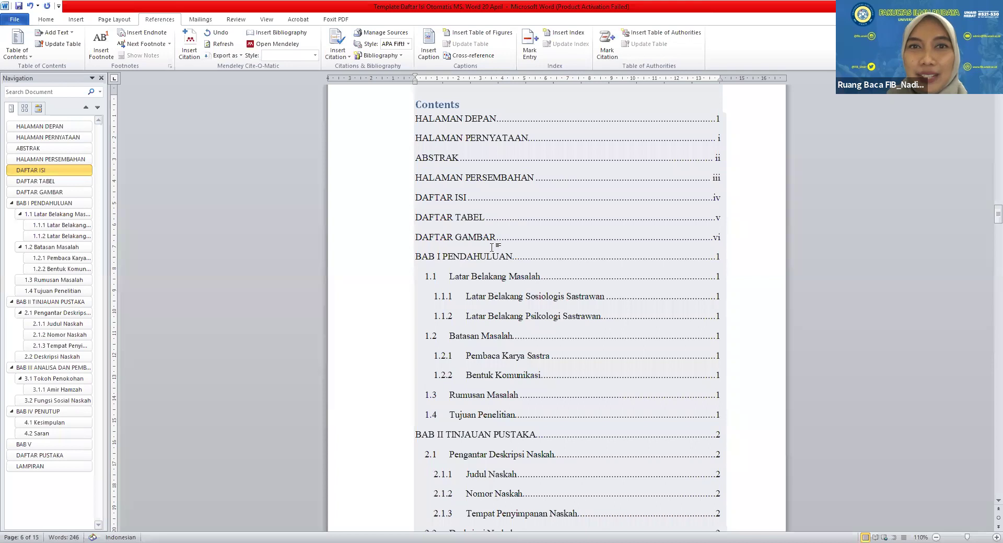
{"action": "scroll", "coordinate": [525, 227], "scroll_direction": "up", "scroll_amount": 5}
{"action": "left_click", "coordinate": [485, 202]}
{"action": "left_click", "coordinate": [455, 233]}
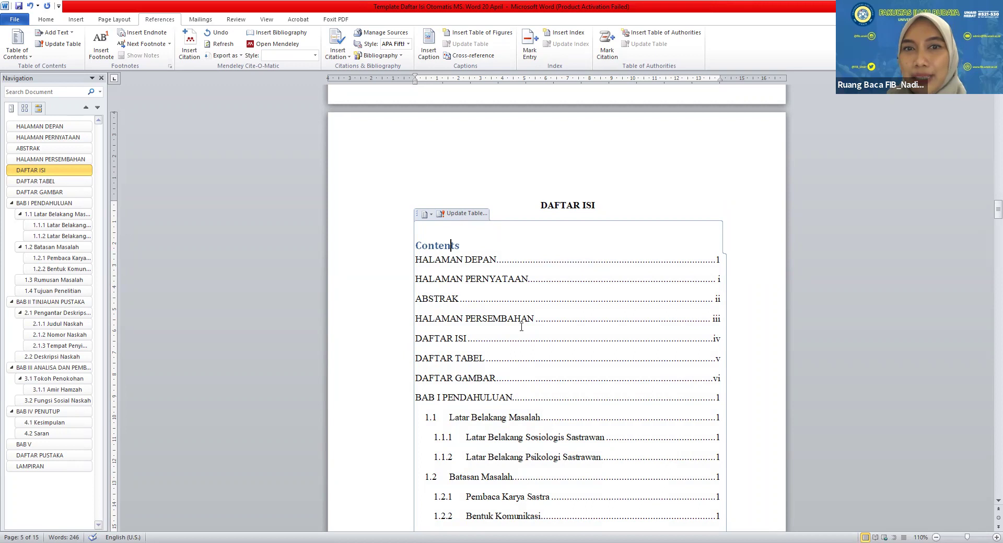
{"action": "scroll", "coordinate": [507, 294], "scroll_direction": "down", "scroll_amount": 5}
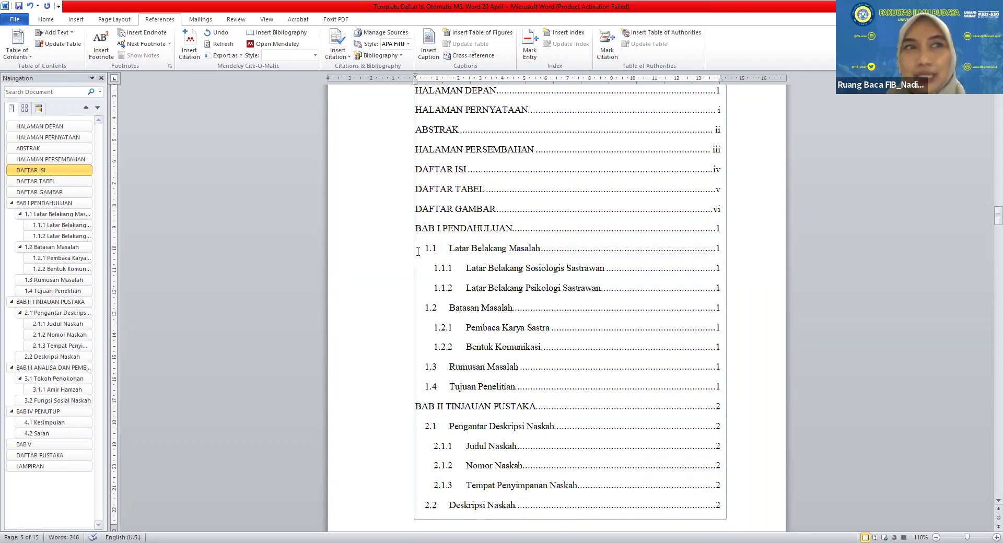
Modify the TOC 1 style of the table of contents so its paragraph spacing after is 0 pt
{"action": "left_click", "coordinate": [25, 60]}
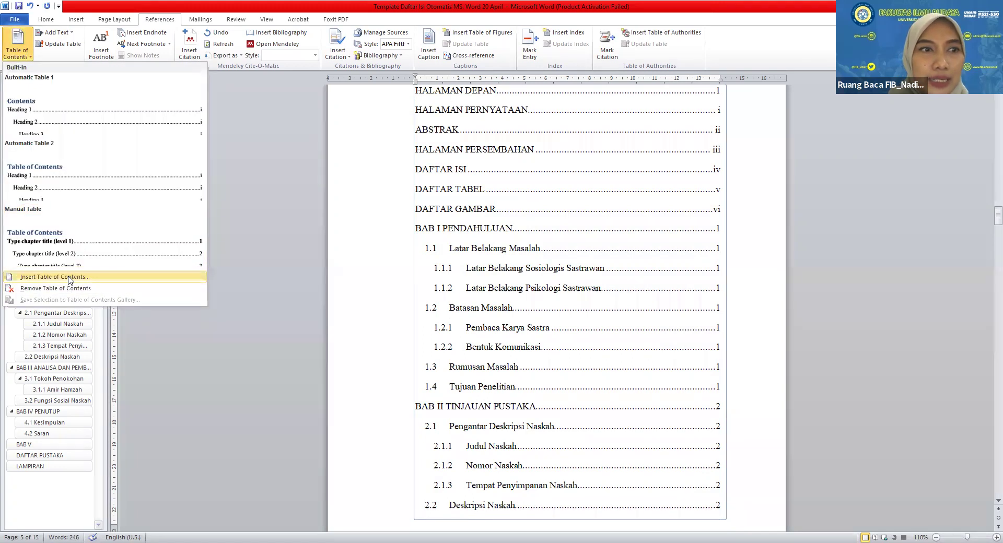
{"action": "left_click", "coordinate": [69, 278]}
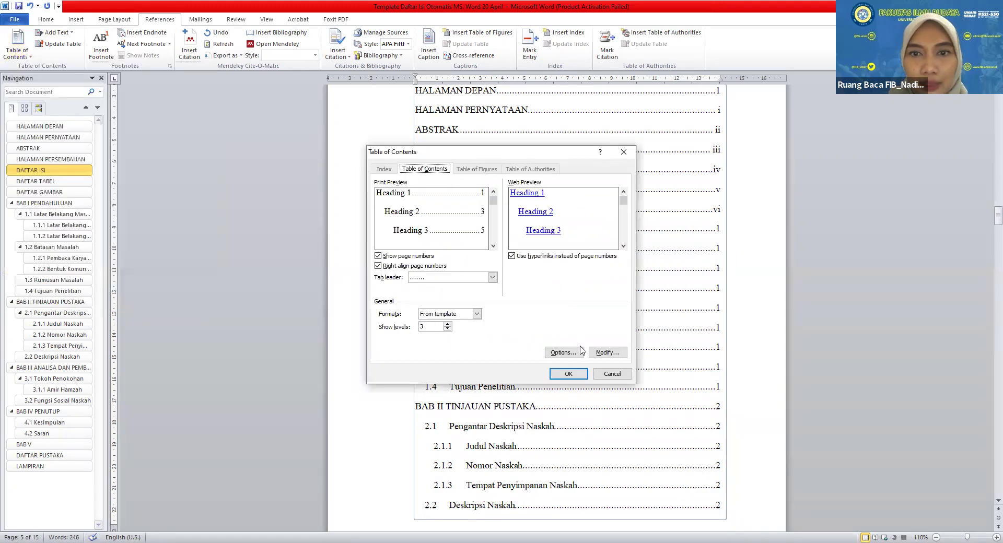
{"action": "left_click", "coordinate": [606, 353]}
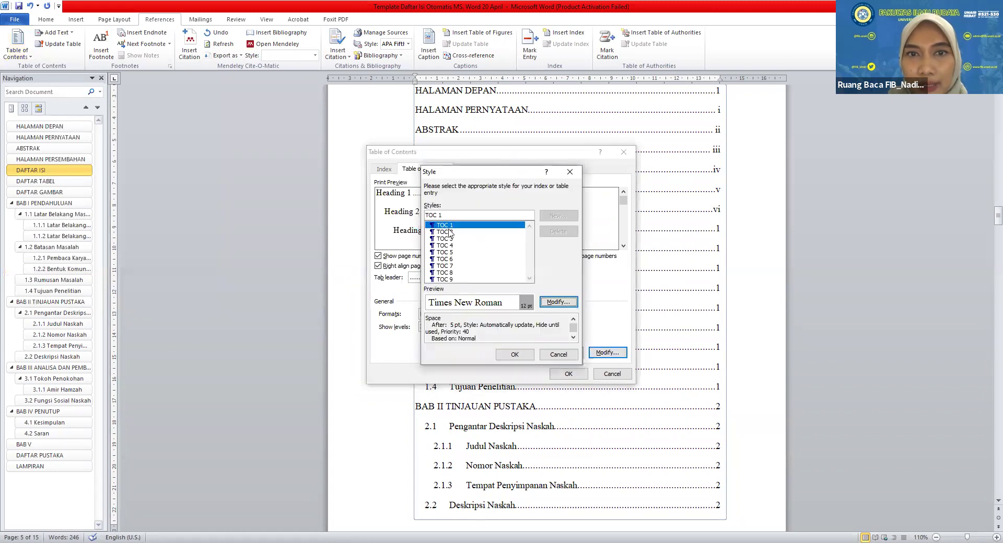
{"action": "left_click", "coordinate": [523, 358]}
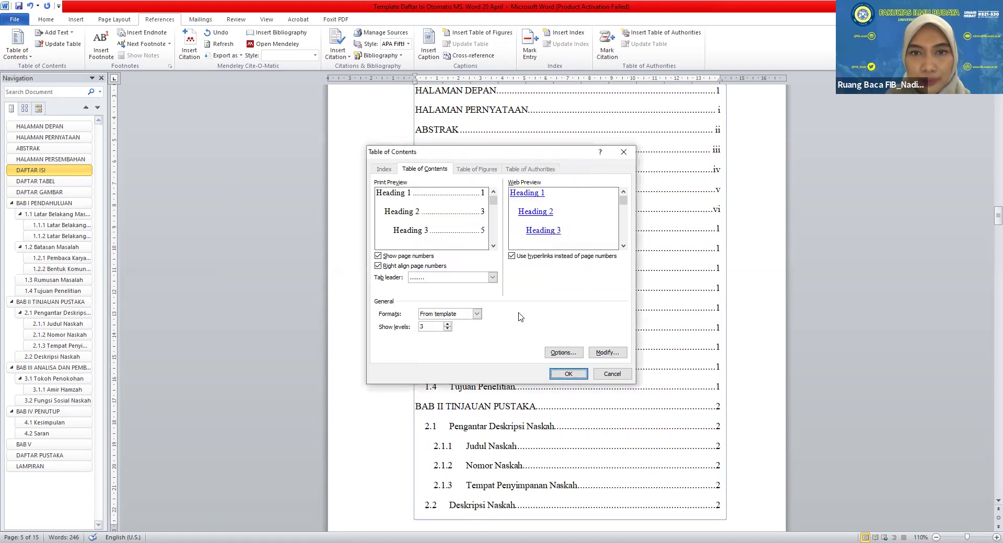
{"action": "left_click", "coordinate": [606, 352]}
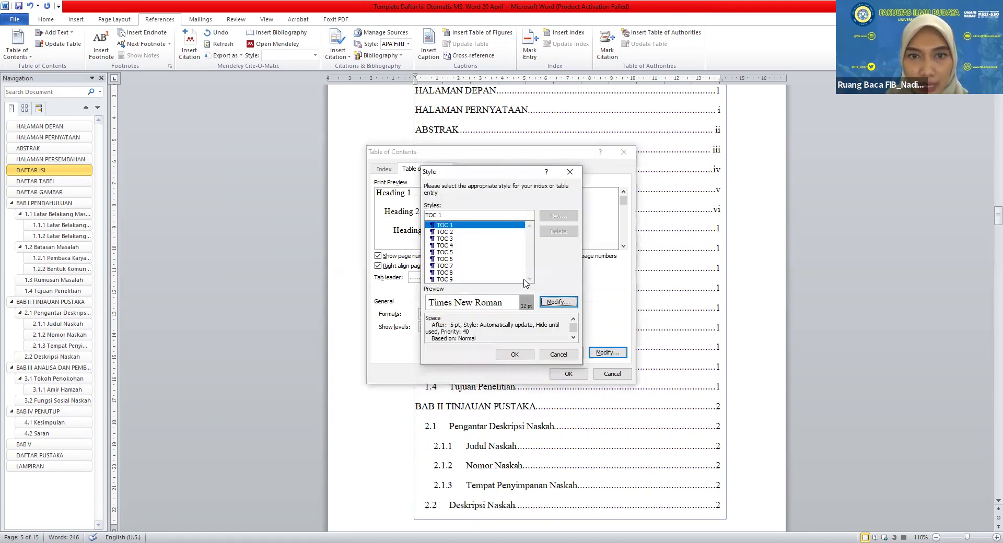
{"action": "left_click", "coordinate": [455, 227]}
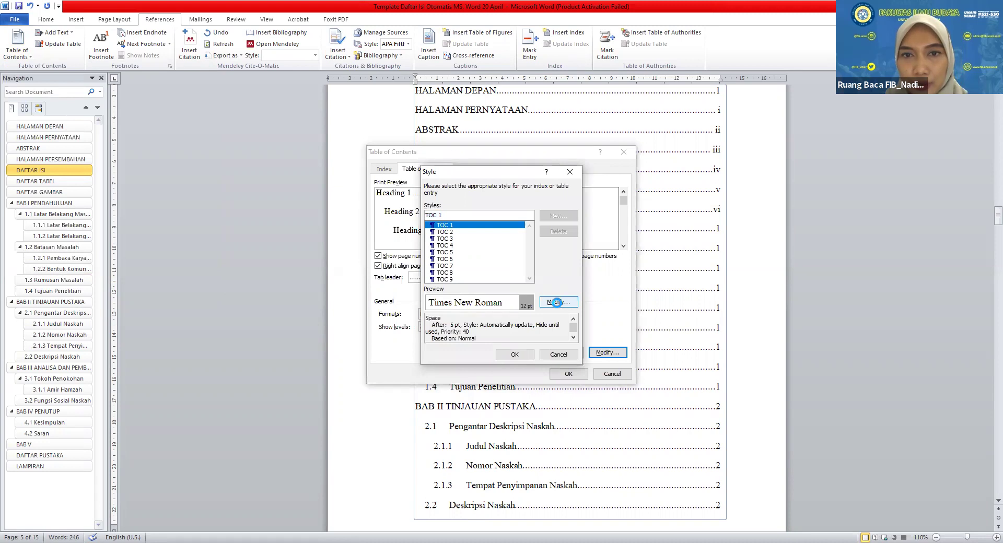
{"action": "left_click", "coordinate": [558, 303]}
{"action": "left_click", "coordinate": [265, 392]}
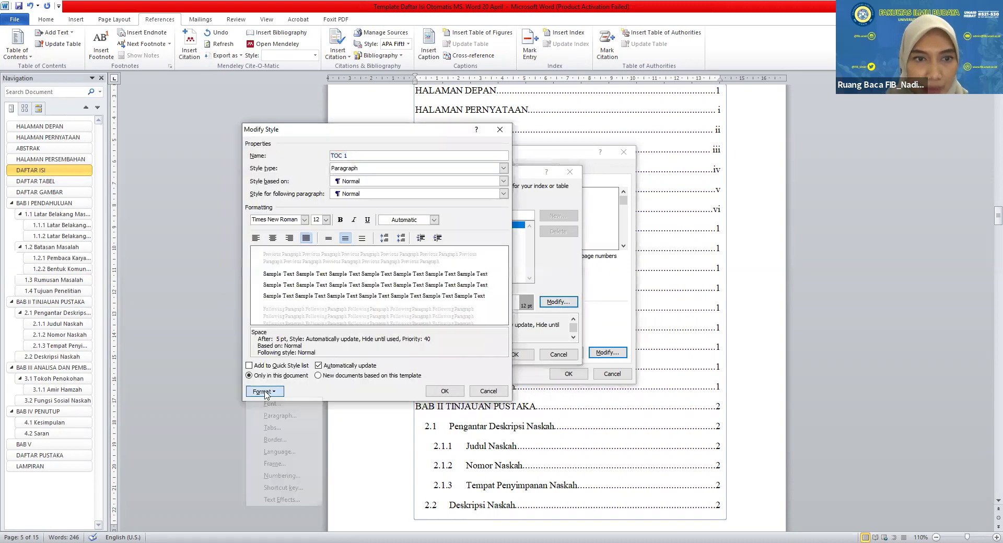
{"action": "left_click", "coordinate": [287, 418]}
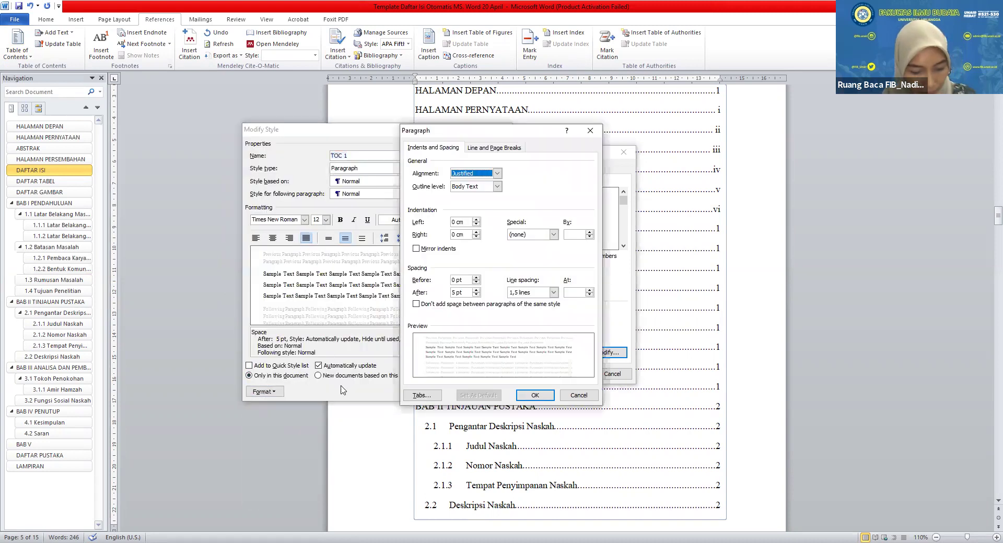
{"action": "left_click", "coordinate": [455, 293]}
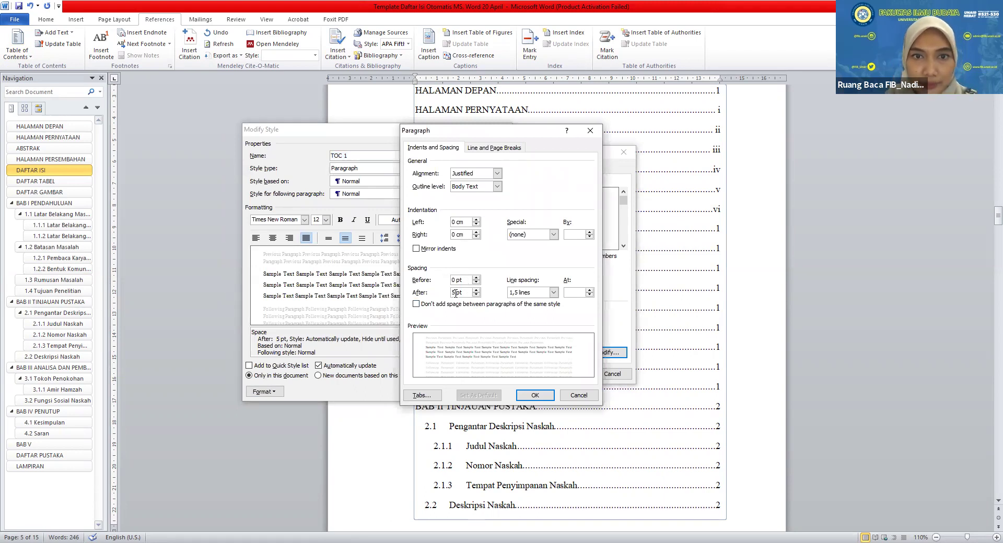
{"action": "left_click_drag", "start_coordinate": [457, 293], "coordinate": [450, 294]}
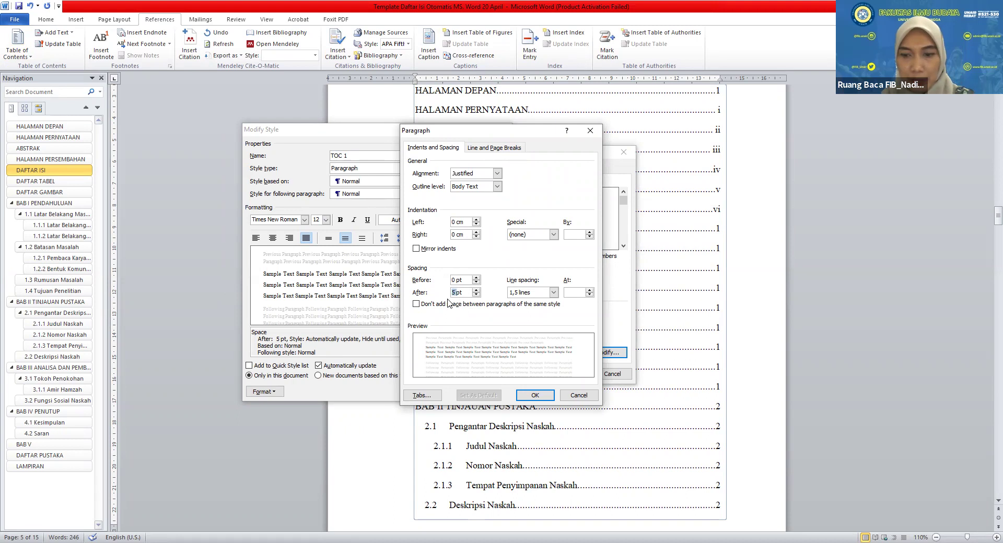
{"action": "type", "text": "0"}
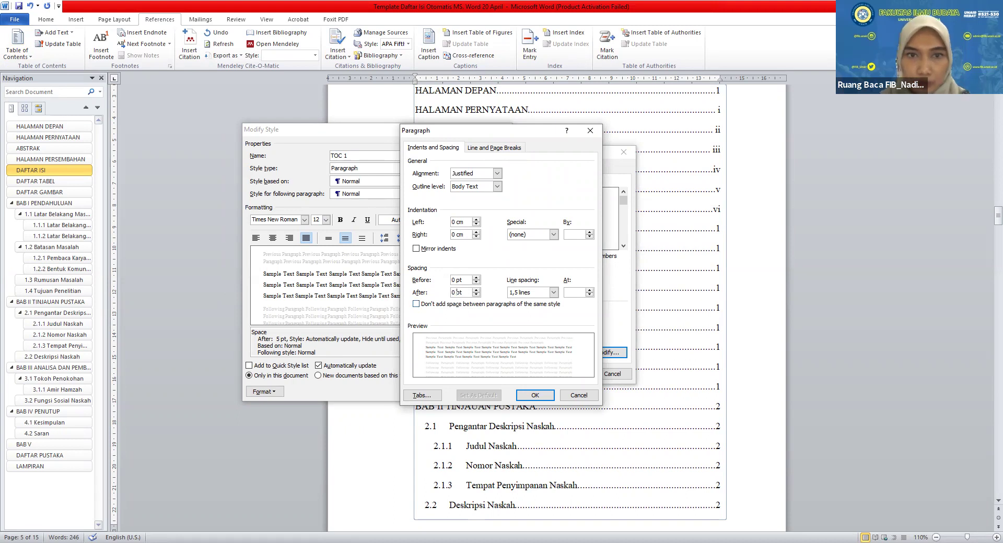
{"action": "left_click", "coordinate": [533, 396]}
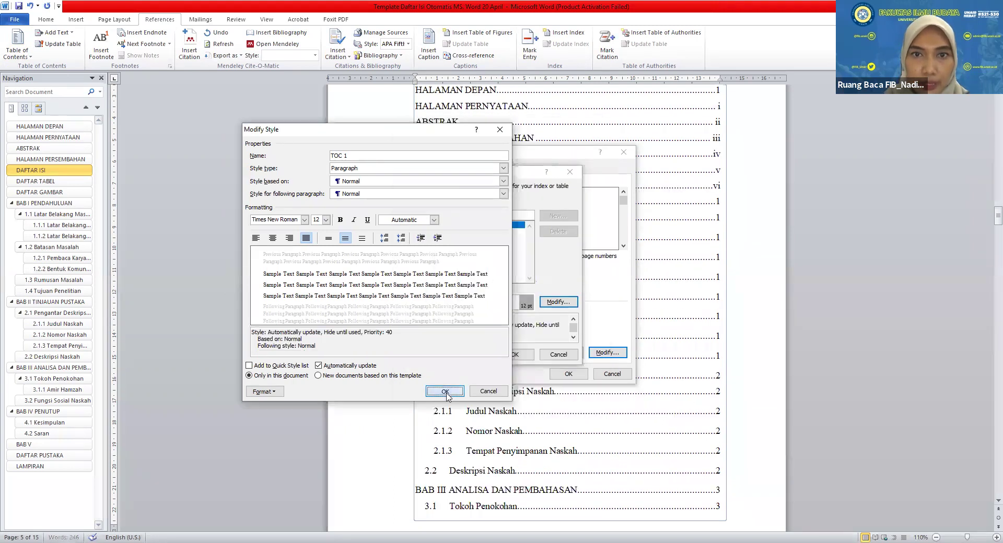
{"action": "key", "text": "Return"}
Modify the TOC 2 style with a left indent of 0 cm and paragraph spacing after of 0 pt
{"action": "left_click", "coordinate": [449, 232]}
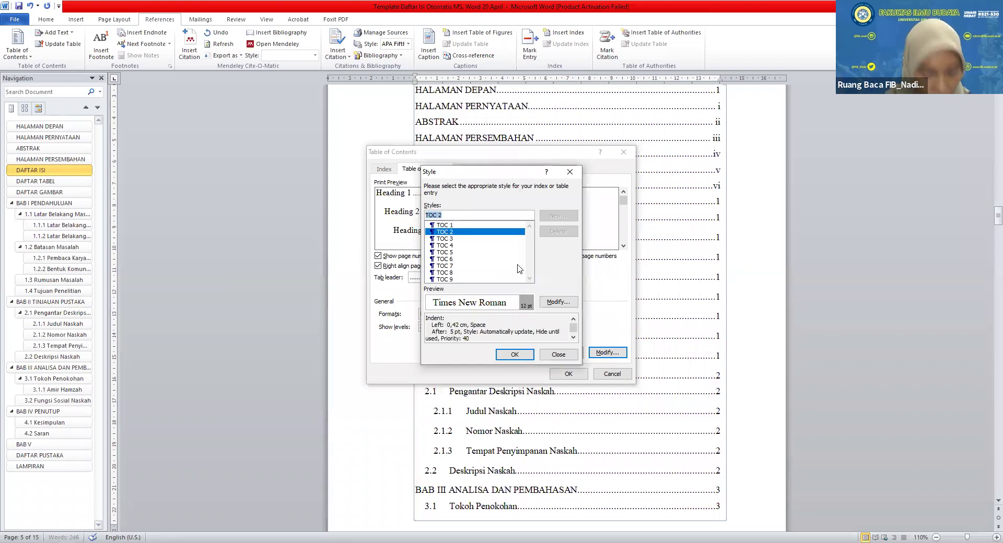
{"action": "left_click", "coordinate": [563, 303]}
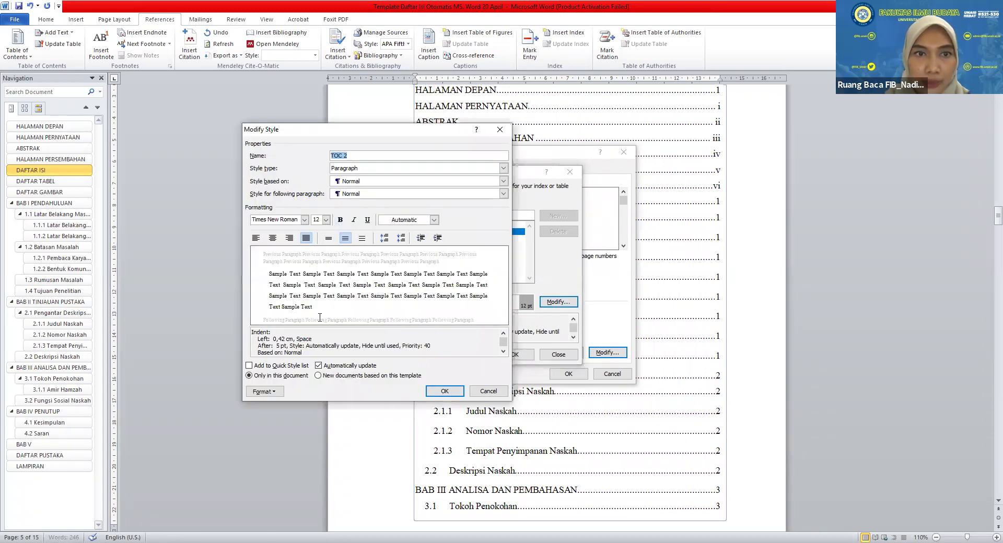
{"action": "left_click", "coordinate": [266, 392]}
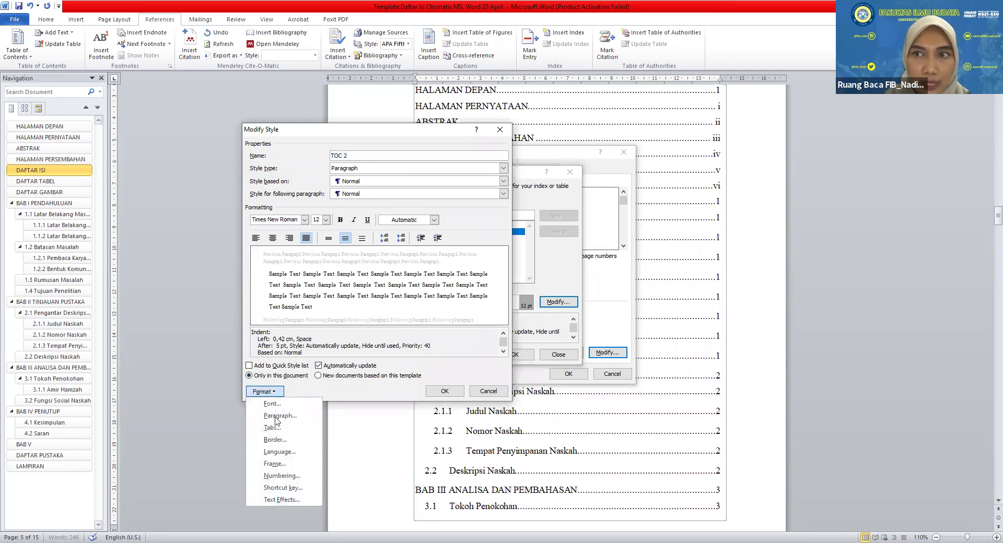
{"action": "left_click", "coordinate": [280, 416]}
{"action": "left_click", "coordinate": [442, 221]}
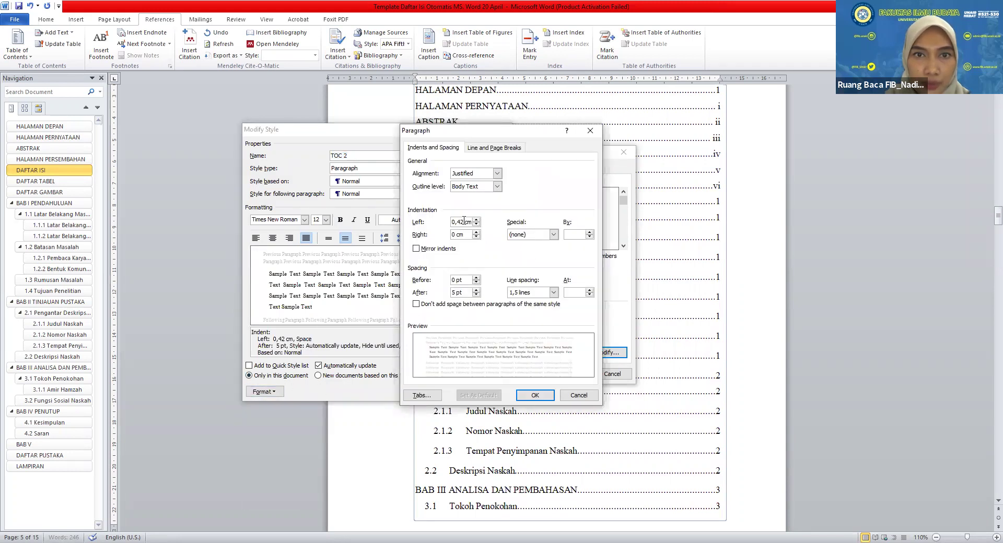
{"action": "type", "text": "0"}
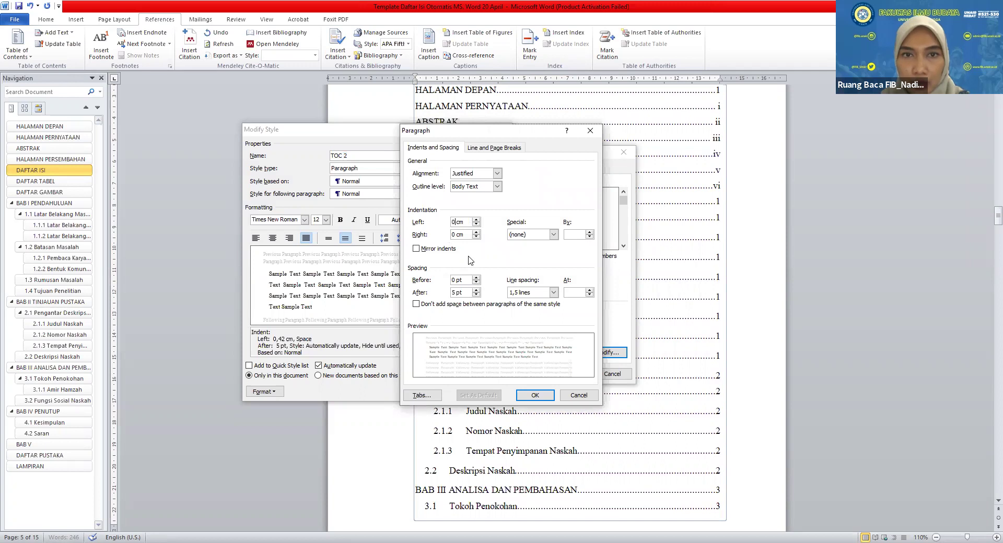
{"action": "double_click", "coordinate": [454, 292]}
{"action": "type", "text": "0"}
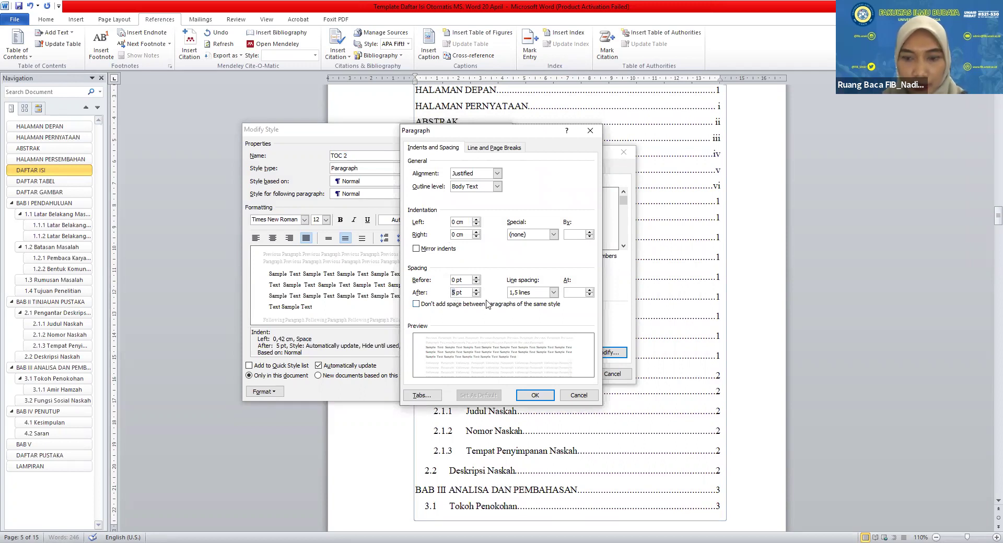
{"action": "left_click", "coordinate": [535, 396]}
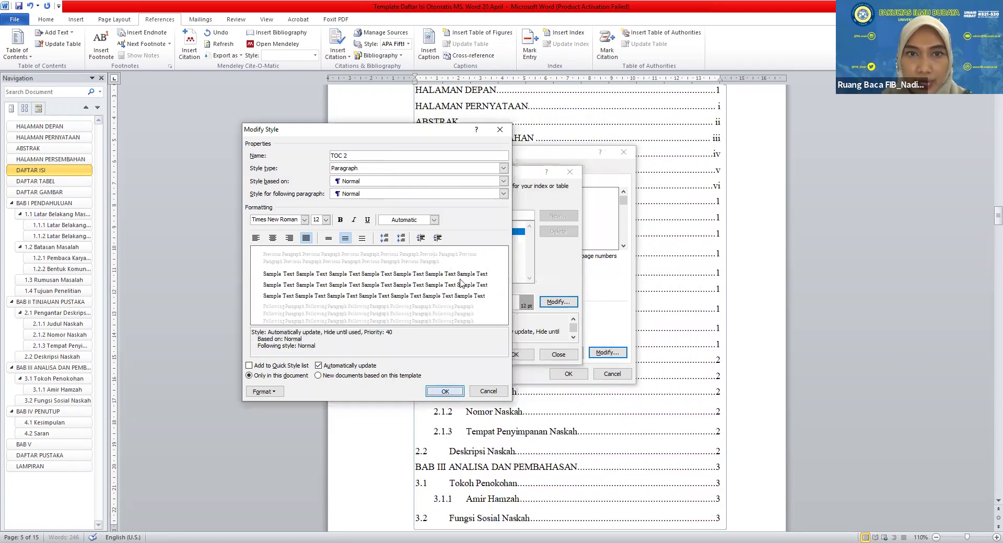
{"action": "key", "text": "Return"}
Modify the TOC 3 style with a left indent of 1 cm and paragraph spacing after of 0 pt
{"action": "left_click", "coordinate": [448, 239]}
{"action": "left_click", "coordinate": [547, 300]}
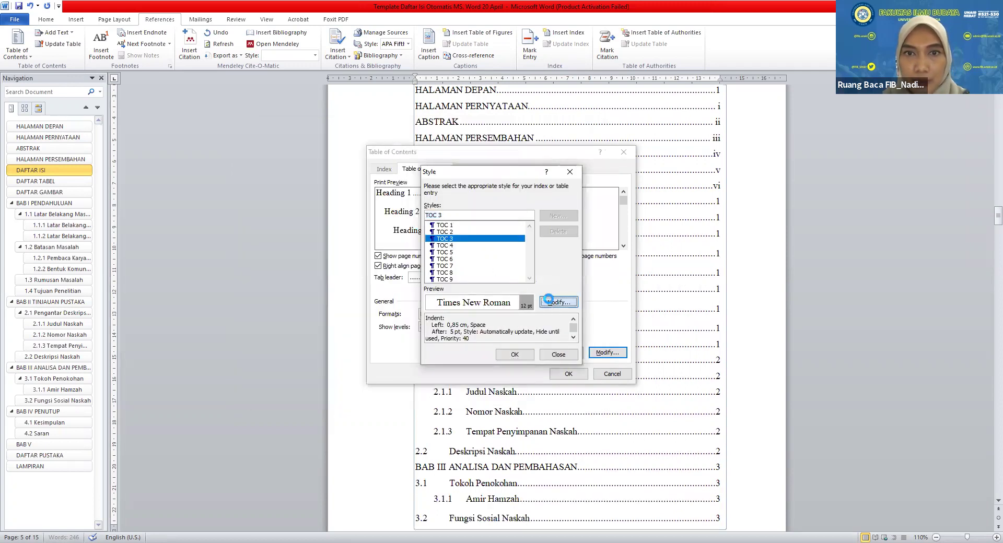
{"action": "left_click", "coordinate": [264, 391]}
{"action": "left_click", "coordinate": [277, 416]}
{"action": "double_click", "coordinate": [460, 222]}
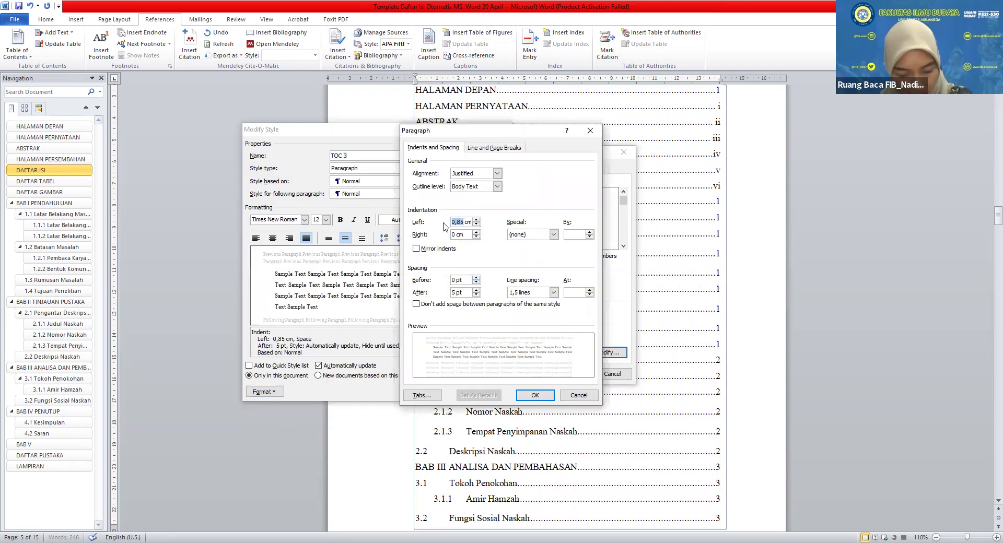
{"action": "type", "text": "1"}
{"action": "double_click", "coordinate": [454, 293]}
{"action": "type", "text": "0"}
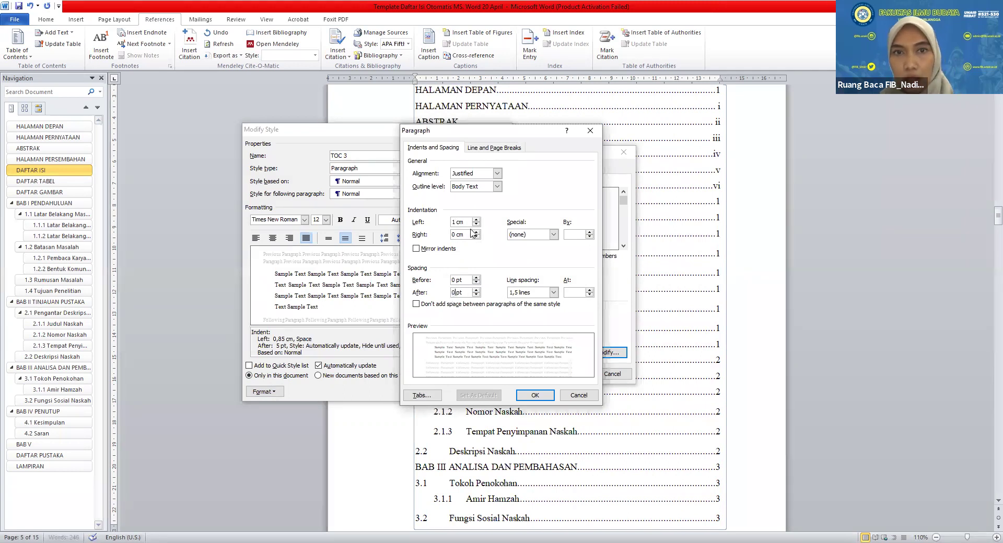
{"action": "left_click", "coordinate": [531, 397]}
{"action": "left_click", "coordinate": [455, 395]}
Apply the modified TOC styles and replace the existing table of contents
{"action": "left_click", "coordinate": [509, 356]}
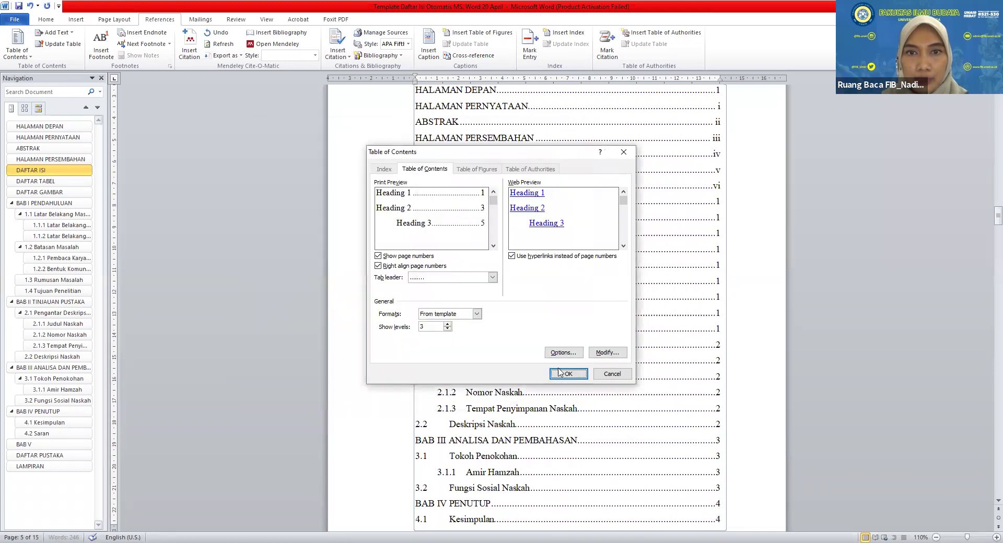
{"action": "left_click", "coordinate": [562, 375]}
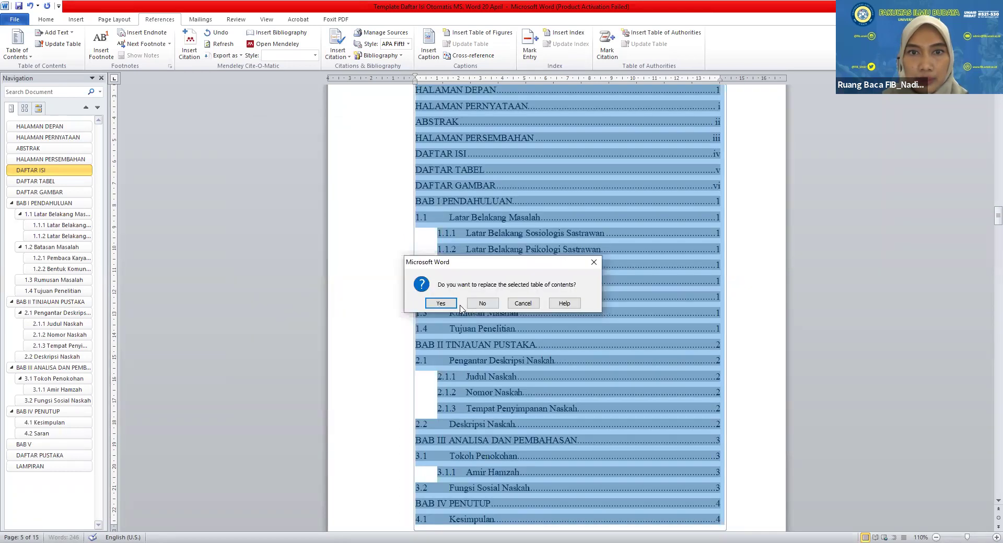
{"action": "left_click", "coordinate": [454, 307]}
Examine the rebuilt table of contents, checking the indents and line spacing of its subheading levels
{"action": "scroll", "coordinate": [470, 271], "scroll_direction": "up", "scroll_amount": 3}
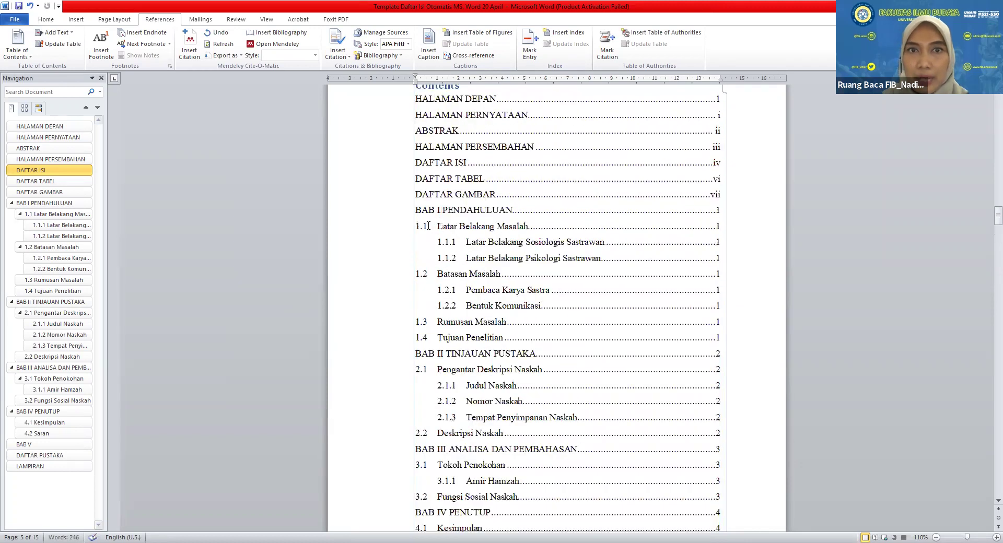
{"action": "left_click", "coordinate": [439, 226]}
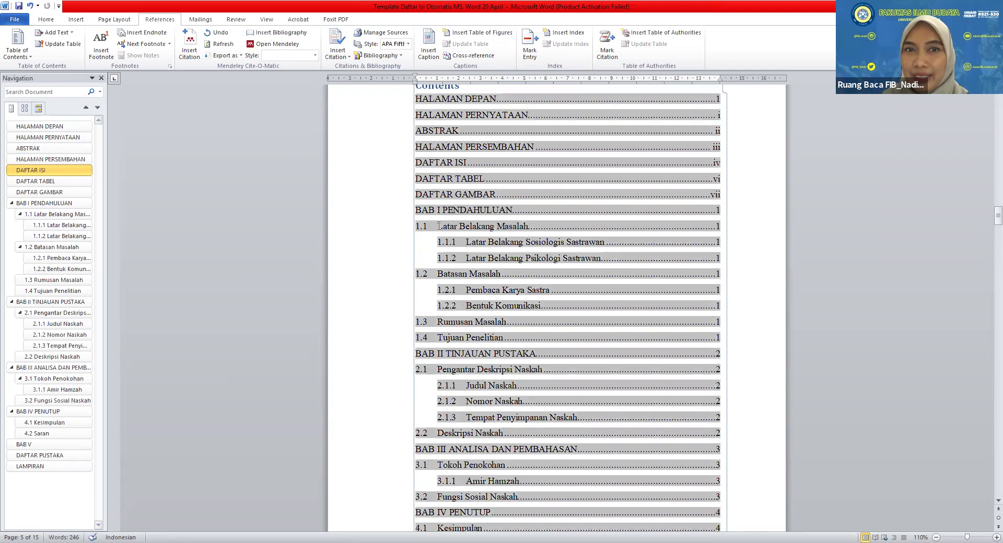
{"action": "left_click", "coordinate": [500, 243]}
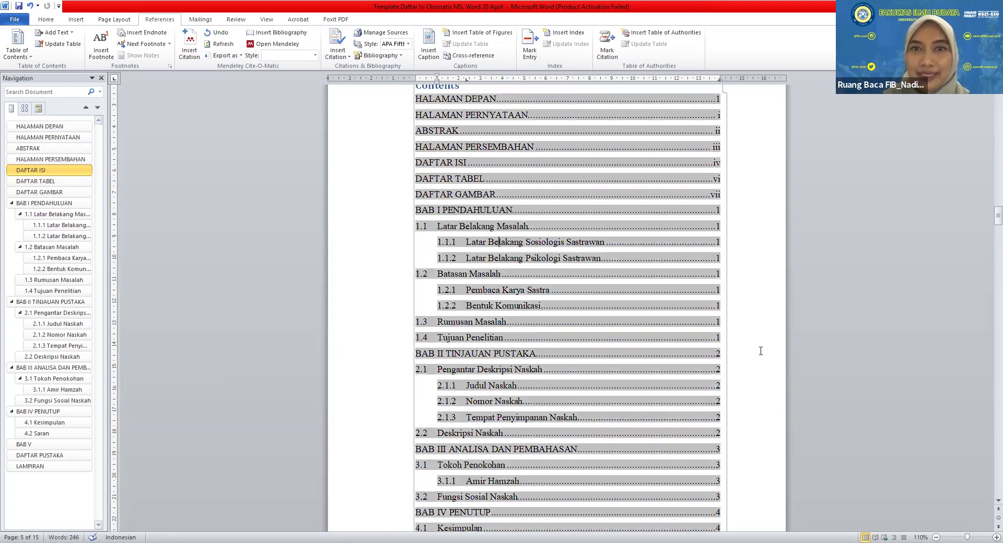
{"action": "scroll", "coordinate": [656, 348], "scroll_direction": "up", "scroll_amount": 2}
{"action": "scroll", "coordinate": [566, 344], "scroll_direction": "down", "scroll_amount": 7}
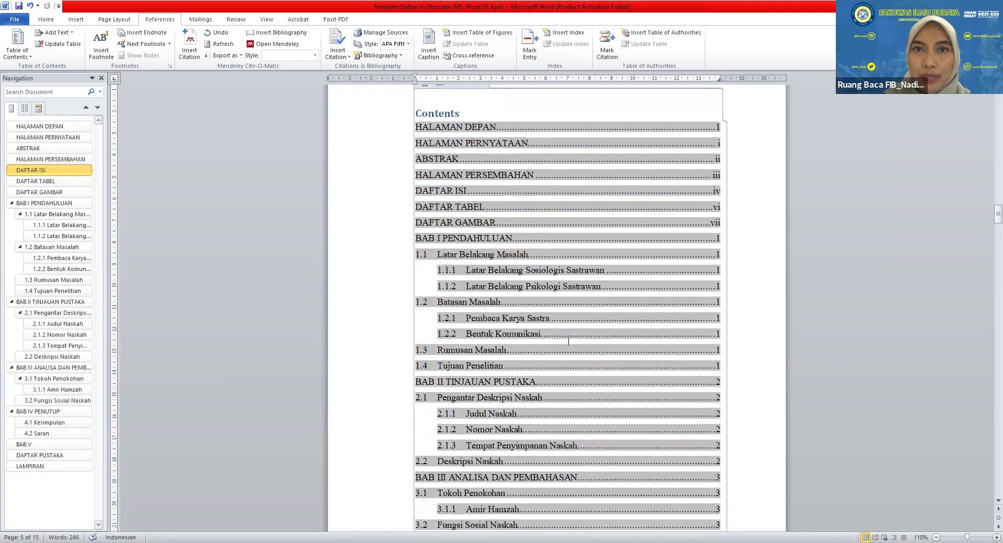
Look through the DAFTAR TABEL, DAFTAR GAMBAR and BAB I PENDAHULUAN pages for a place to put a sample table caption
{"action": "scroll", "coordinate": [569, 350], "scroll_direction": "down", "scroll_amount": 15}
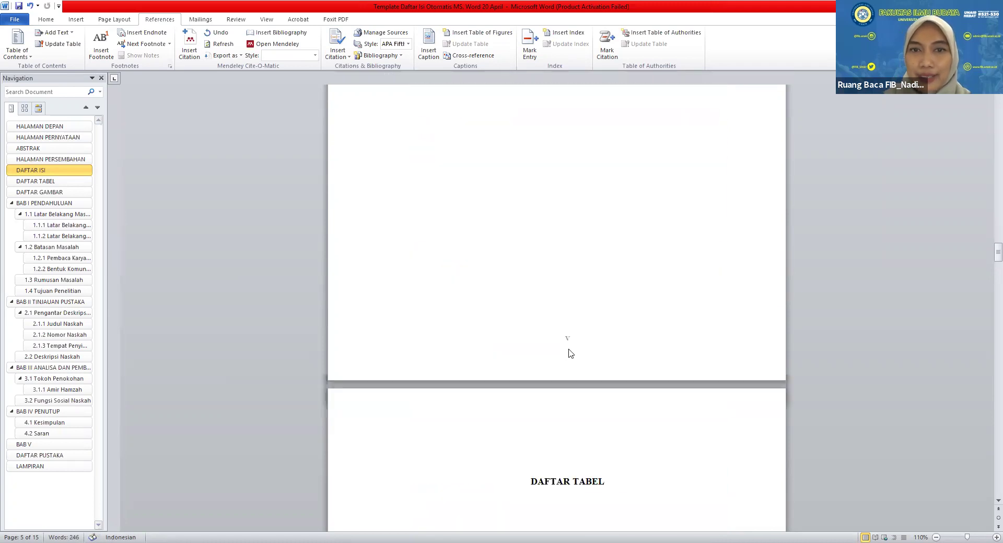
{"action": "scroll", "coordinate": [570, 350], "scroll_direction": "down", "scroll_amount": 3}
{"action": "left_click", "coordinate": [524, 224]}
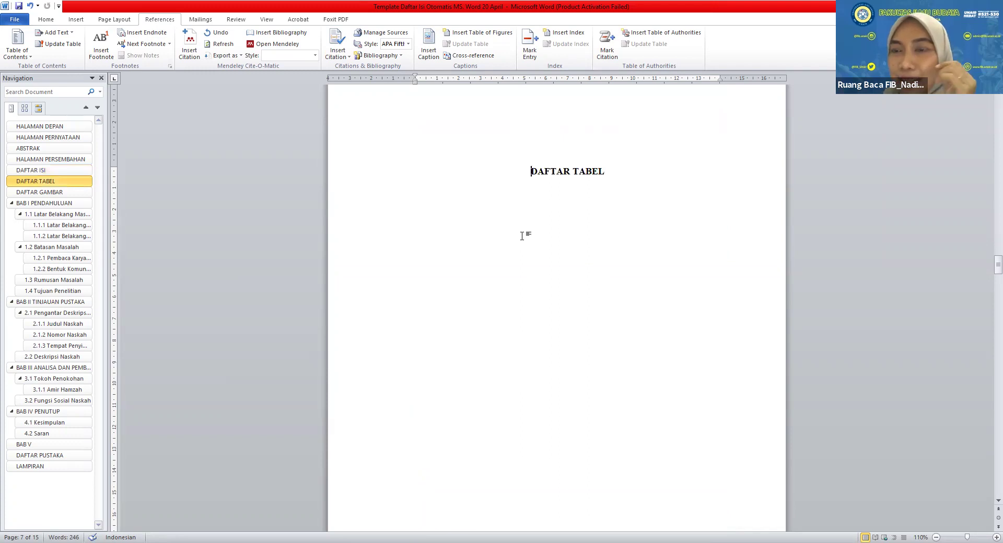
{"action": "scroll", "coordinate": [522, 247], "scroll_direction": "down", "scroll_amount": 3}
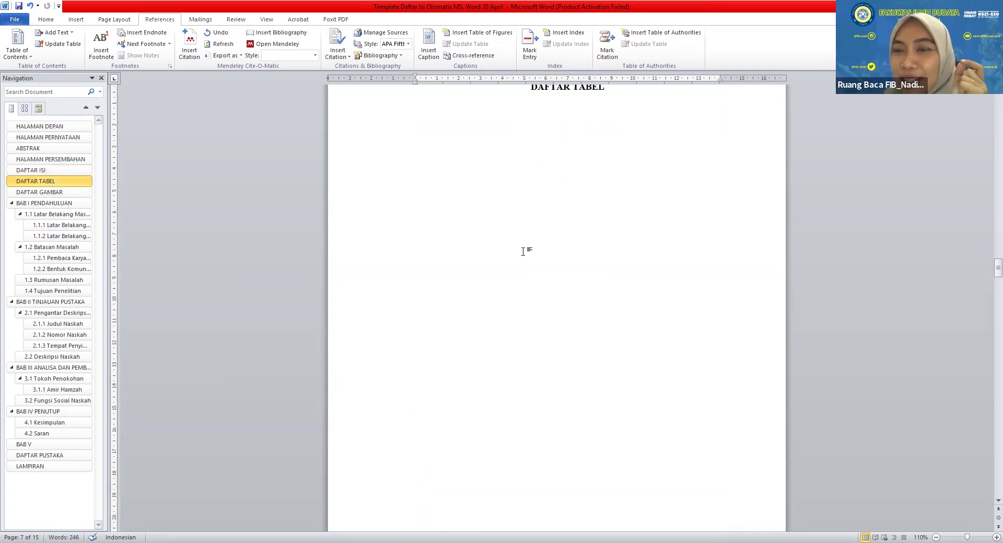
{"action": "scroll", "coordinate": [523, 252], "scroll_direction": "down", "scroll_amount": 20}
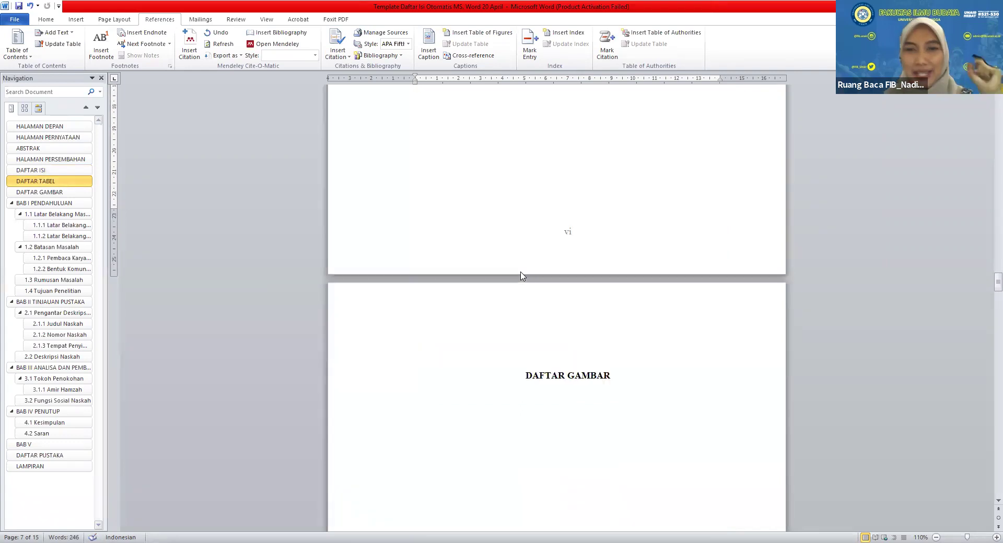
{"action": "scroll", "coordinate": [523, 273], "scroll_direction": "down", "scroll_amount": 10}
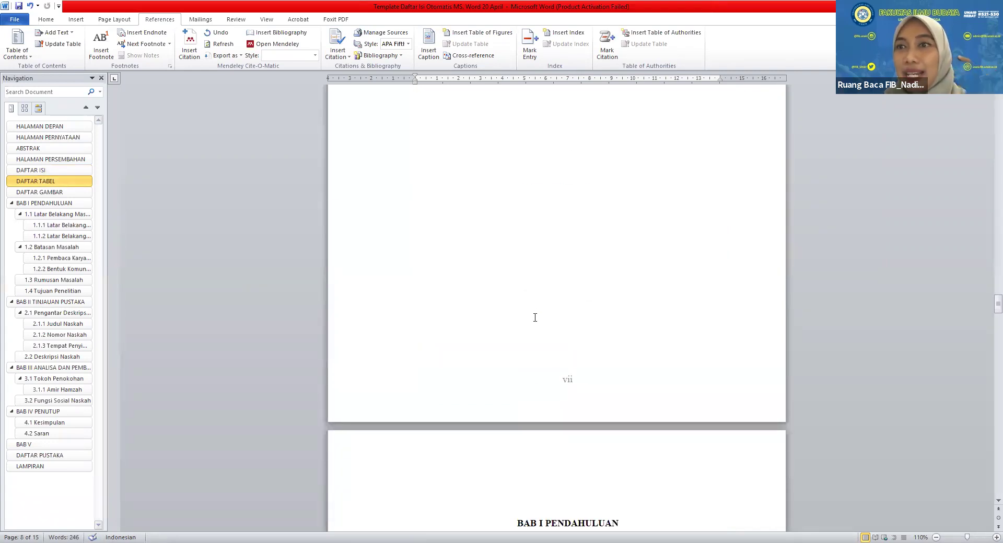
{"action": "scroll", "coordinate": [534, 310], "scroll_direction": "up", "scroll_amount": 10}
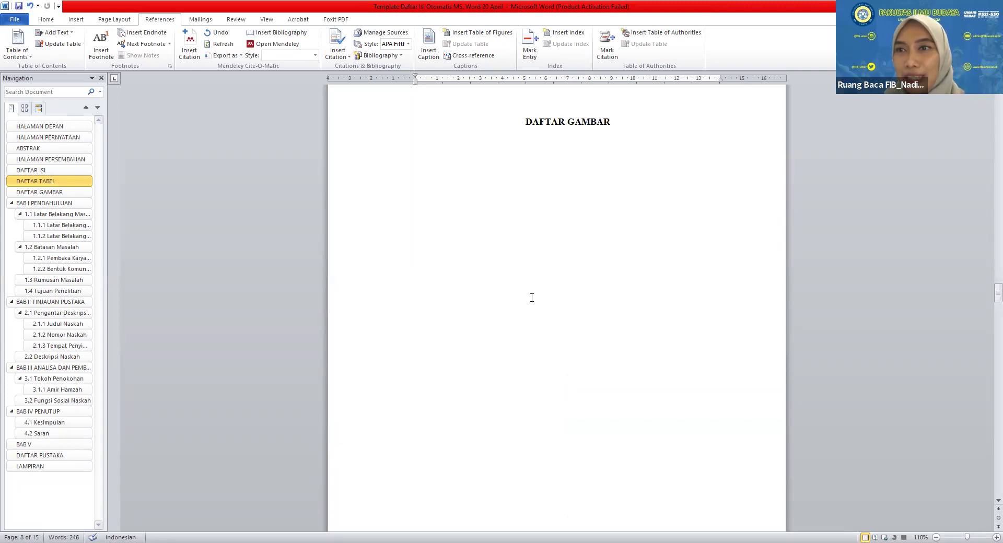
{"action": "scroll", "coordinate": [532, 297], "scroll_direction": "down", "scroll_amount": 10}
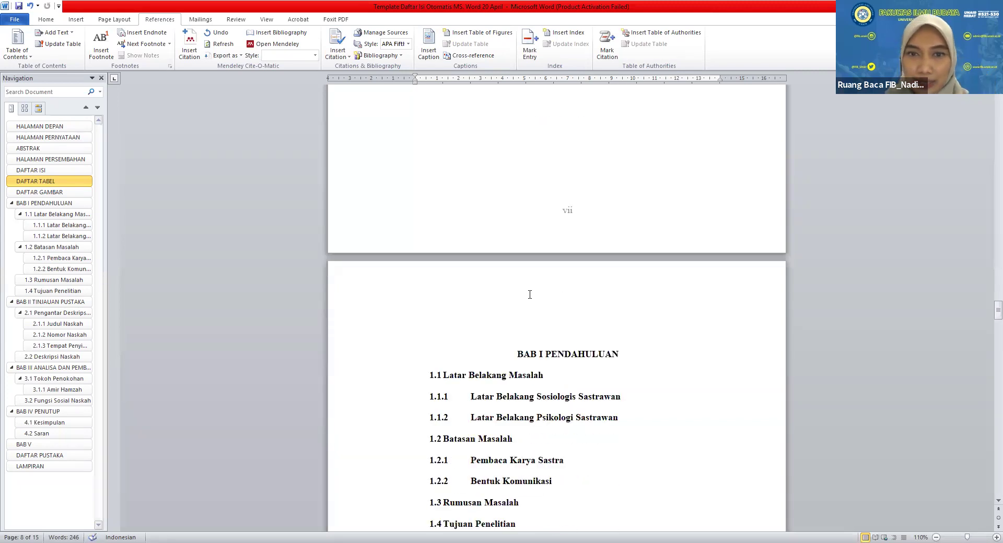
{"action": "scroll", "coordinate": [530, 294], "scroll_direction": "down", "scroll_amount": 6}
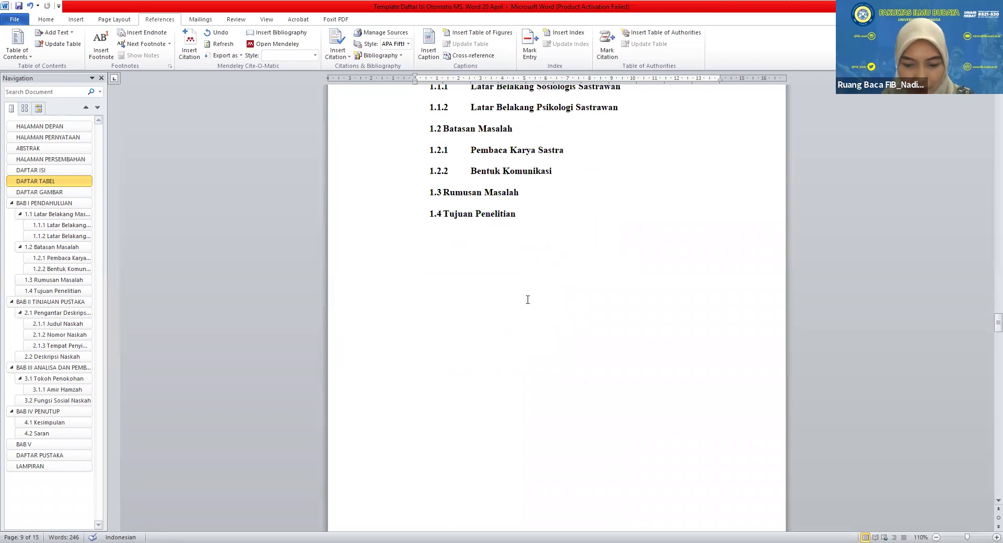
{"action": "scroll", "coordinate": [526, 300], "scroll_direction": "up", "scroll_amount": 4}
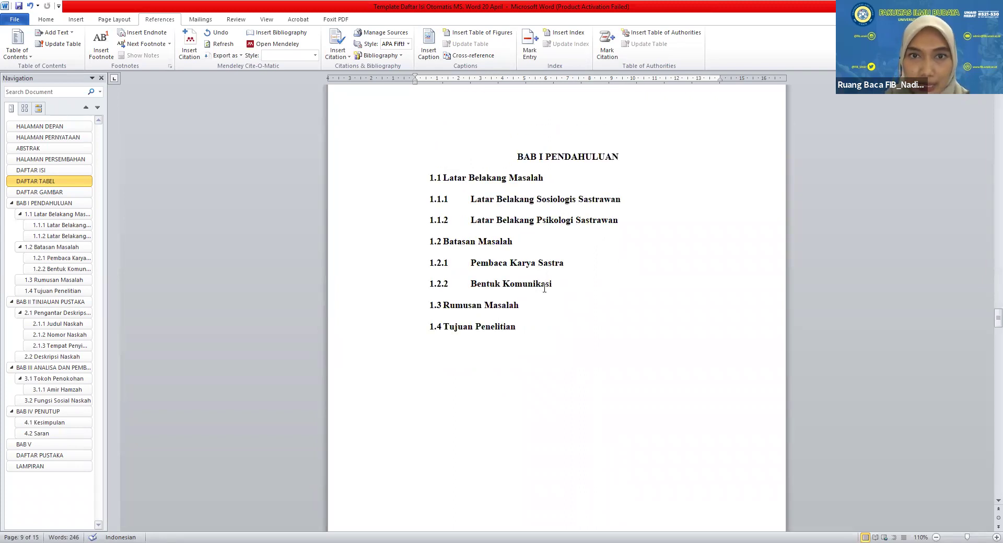
{"action": "scroll", "coordinate": [544, 288], "scroll_direction": "down", "scroll_amount": 1}
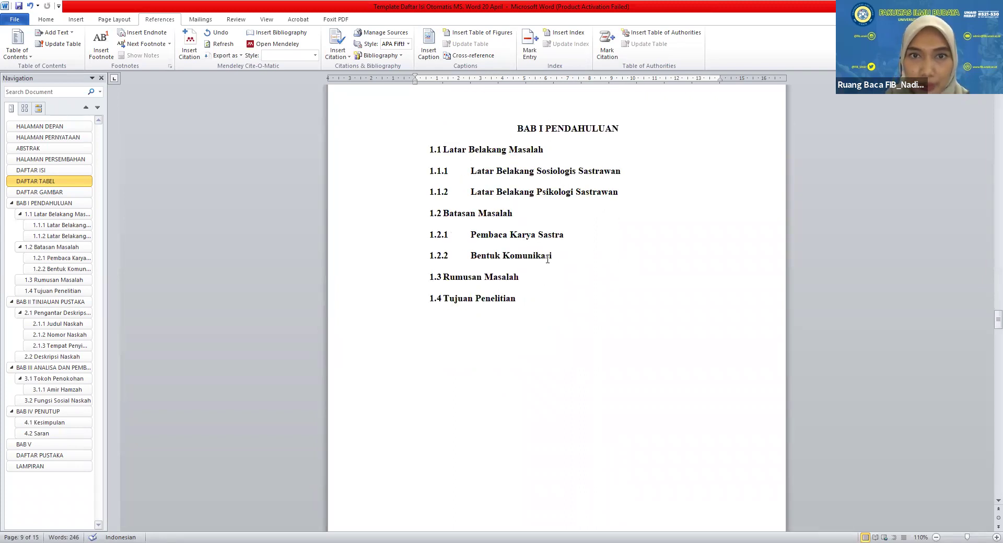
{"action": "left_click", "coordinate": [577, 237]}
Add the line "Tabel 1 Kesalahan Lakna" below the 2.1.1 Judul Naskah heading in BAB II
{"action": "scroll", "coordinate": [564, 323], "scroll_direction": "down", "scroll_amount": 20}
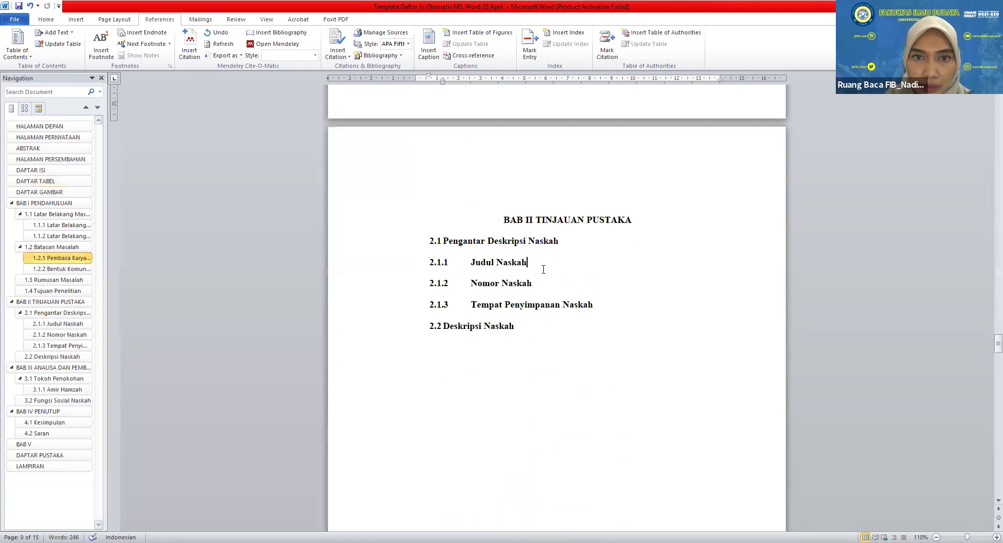
{"action": "key", "text": "Return"}
{"action": "type", "text": "Tabel 1 Kes"}
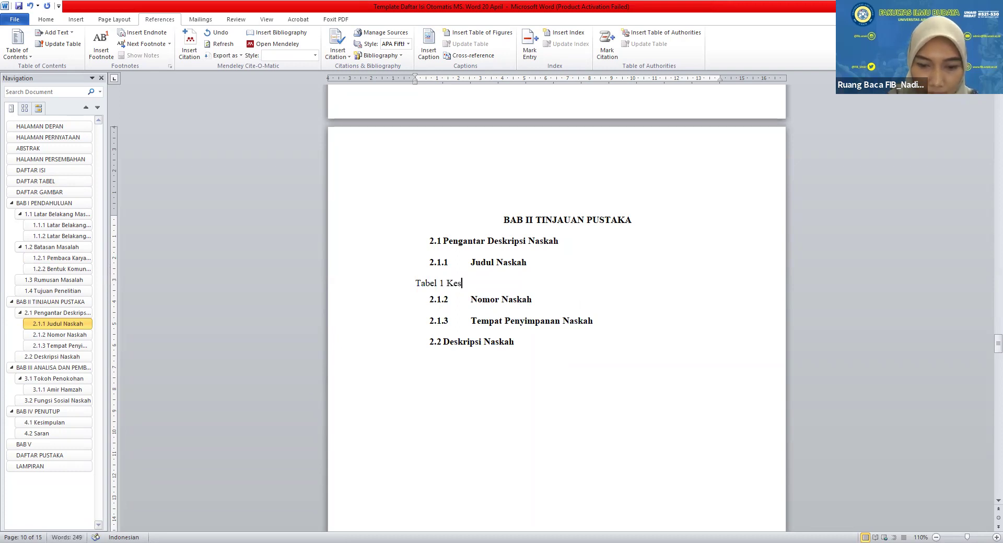
{"action": "type", "text": "alahan Lakna"}
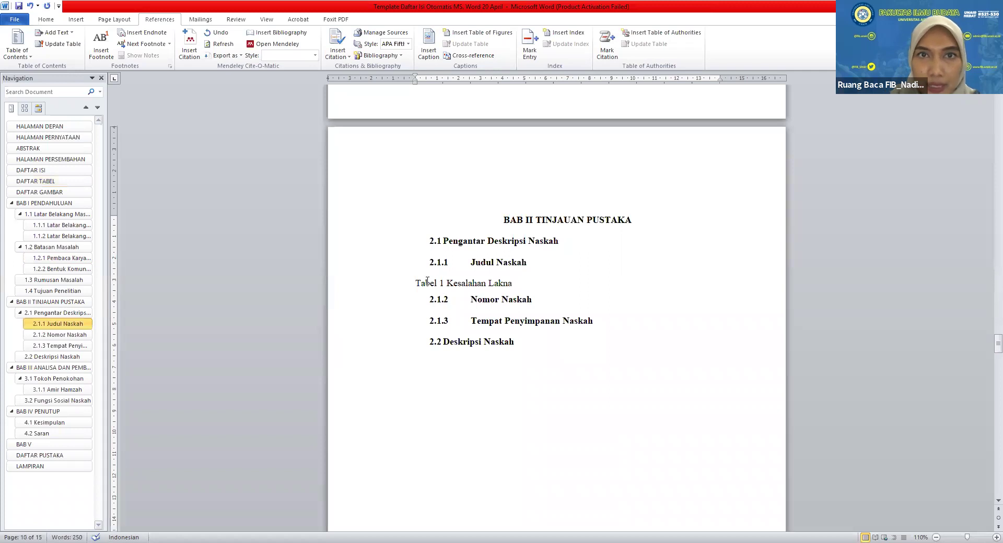
Apply the Heading 4 style to the Tabel 1 caption line and rename that style as DAFTAR TABEL
{"action": "left_click", "coordinate": [46, 19]}
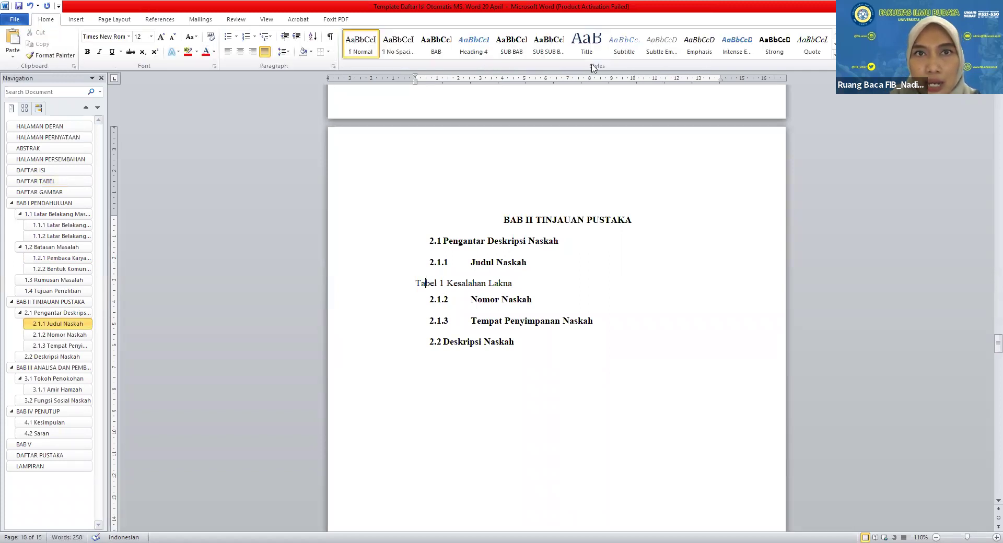
{"action": "left_click", "coordinate": [481, 50]}
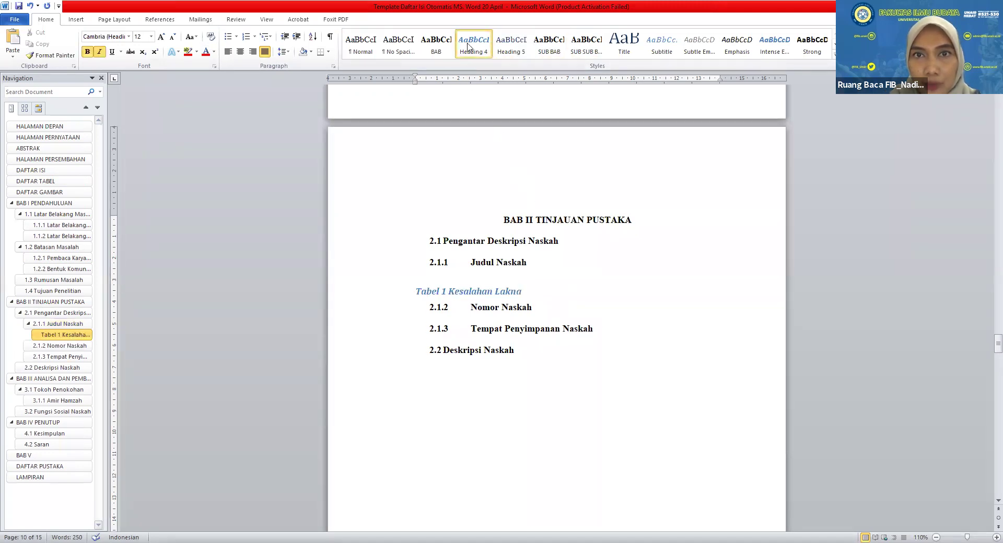
{"action": "right_click", "coordinate": [468, 46]}
{"action": "key", "text": "Return"}
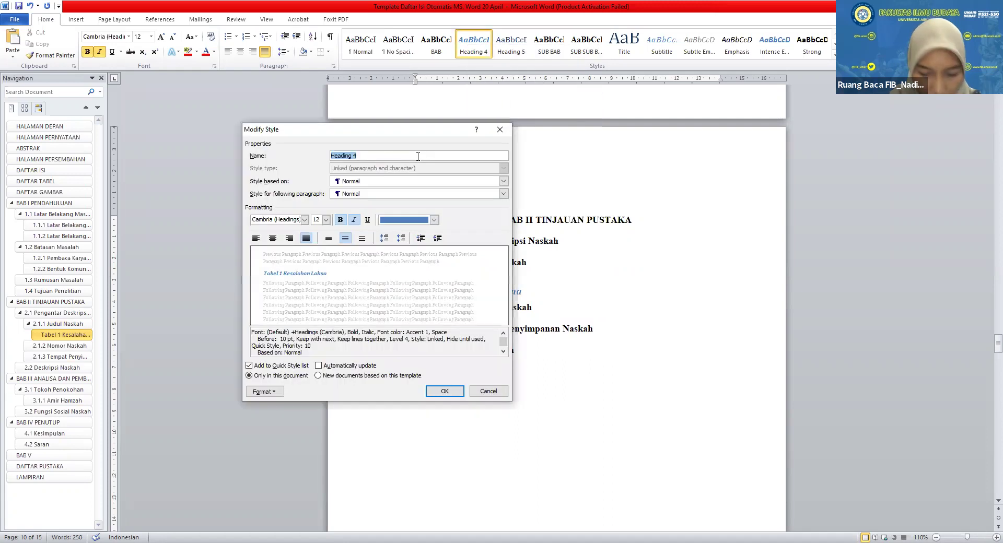
{"action": "type", "text": "DAFTAR TABEL"}
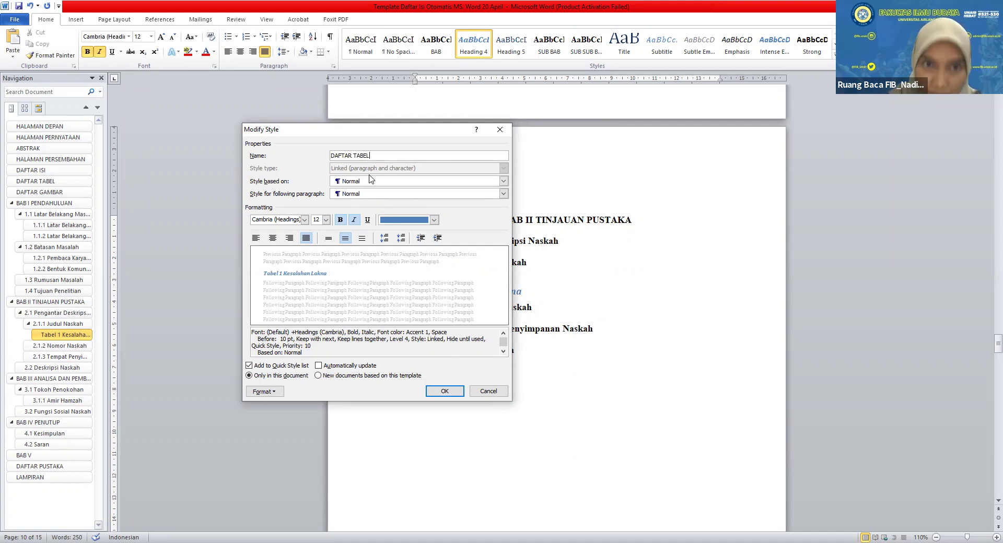
Base the DAFTAR TABEL style on no style and set its font to Times New Roman, 10 pt, in the Automatic colour
{"action": "left_click", "coordinate": [370, 180]}
{"action": "left_click", "coordinate": [364, 199]}
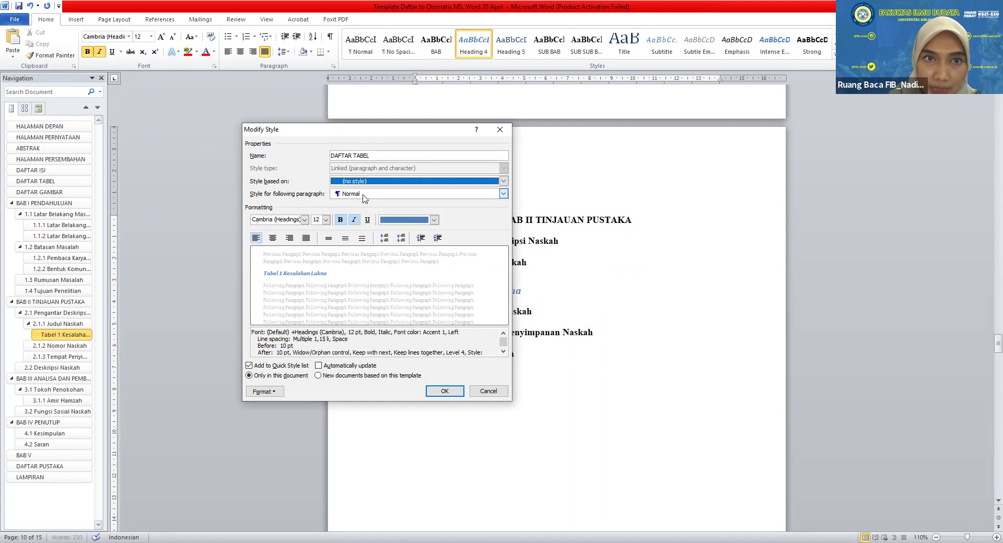
{"action": "left_click", "coordinate": [304, 220]}
{"action": "left_click", "coordinate": [302, 258]}
{"action": "left_click", "coordinate": [326, 220]}
{"action": "left_click", "coordinate": [317, 244]}
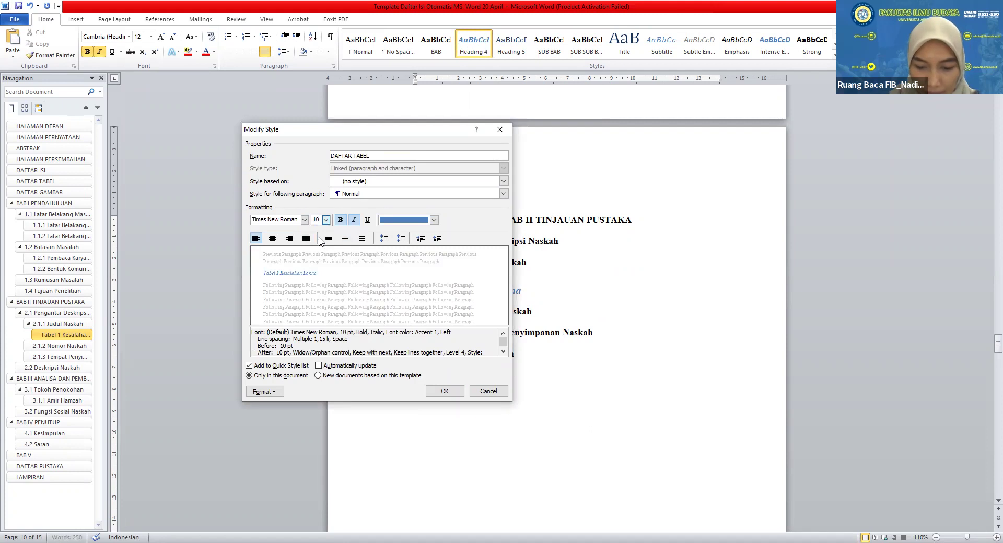
{"action": "left_click", "coordinate": [386, 221]}
{"action": "left_click", "coordinate": [387, 231]}
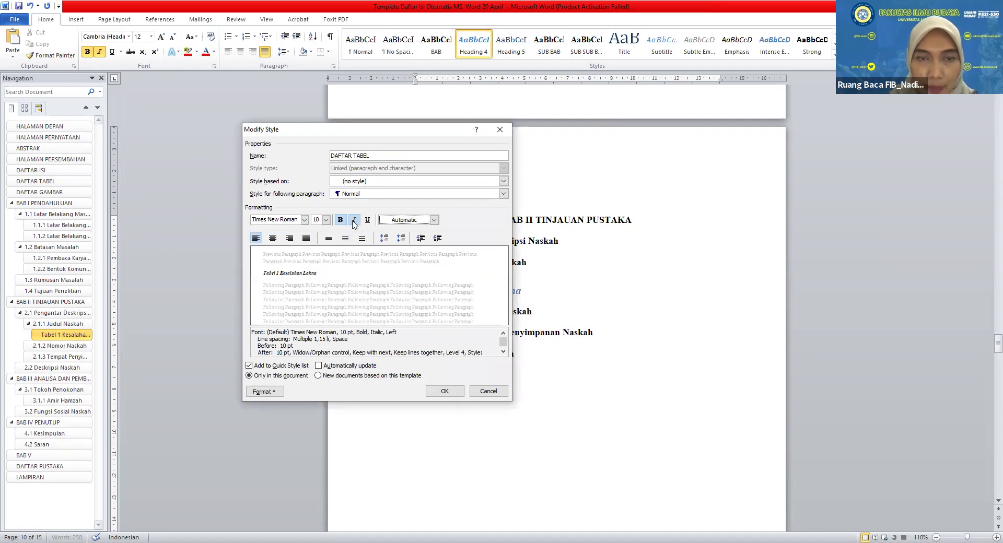
Justify the DAFTAR TABEL style with double line spacing, remove the spacing before and after its paragraphs, and save the style
{"action": "left_click", "coordinate": [306, 238]}
{"action": "left_click", "coordinate": [362, 238]}
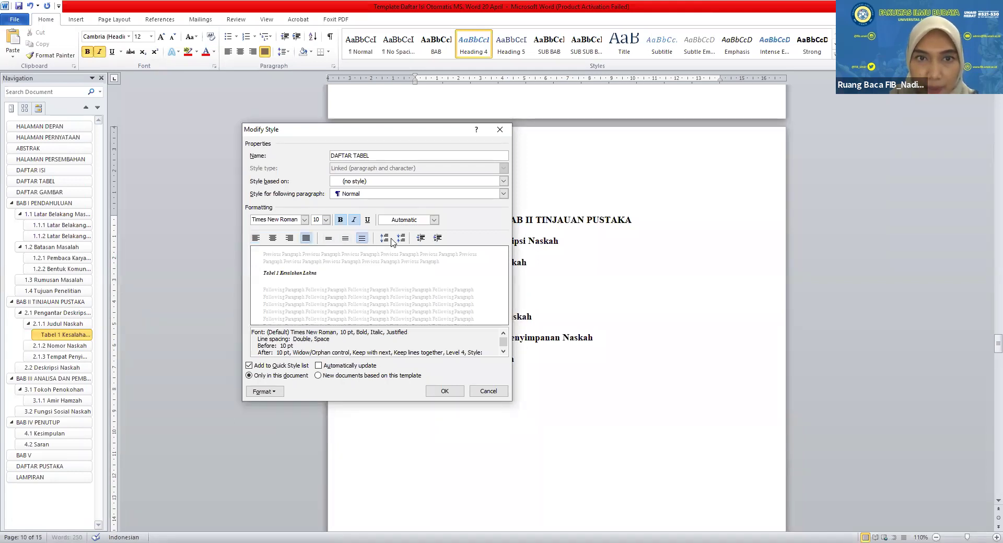
{"action": "left_click", "coordinate": [401, 239]}
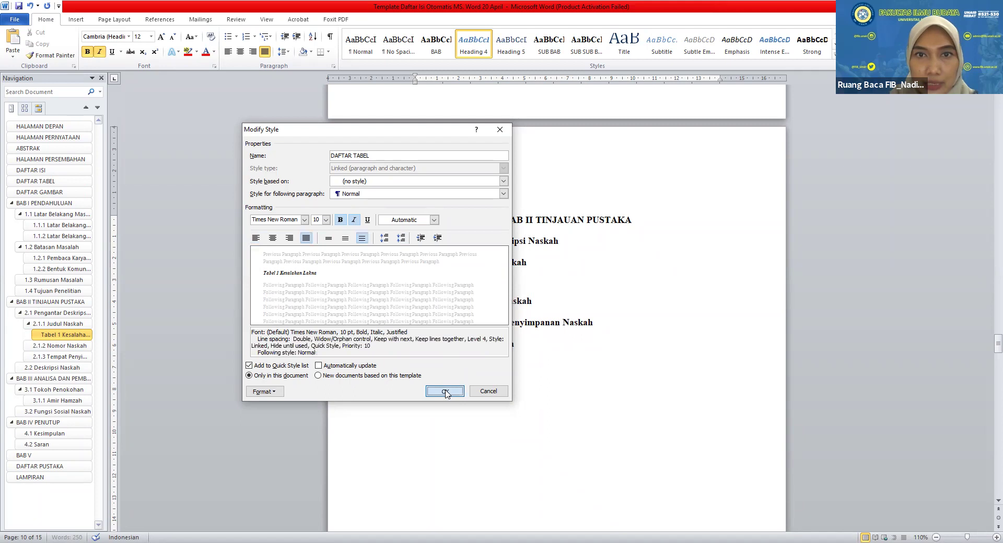
{"action": "key", "text": "Return"}
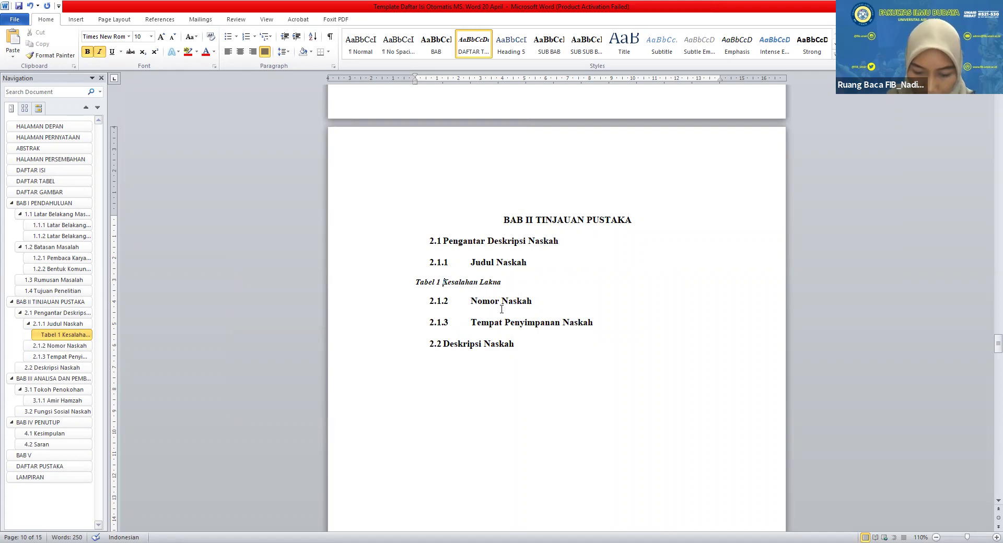
Add an unnumbered line "Gambar Naskah Kuno" below the 2.2 Deskripsi Naskah heading in BAB II
{"action": "scroll", "coordinate": [502, 309], "scroll_direction": "down", "scroll_amount": 3}
{"action": "left_click", "coordinate": [513, 242]}
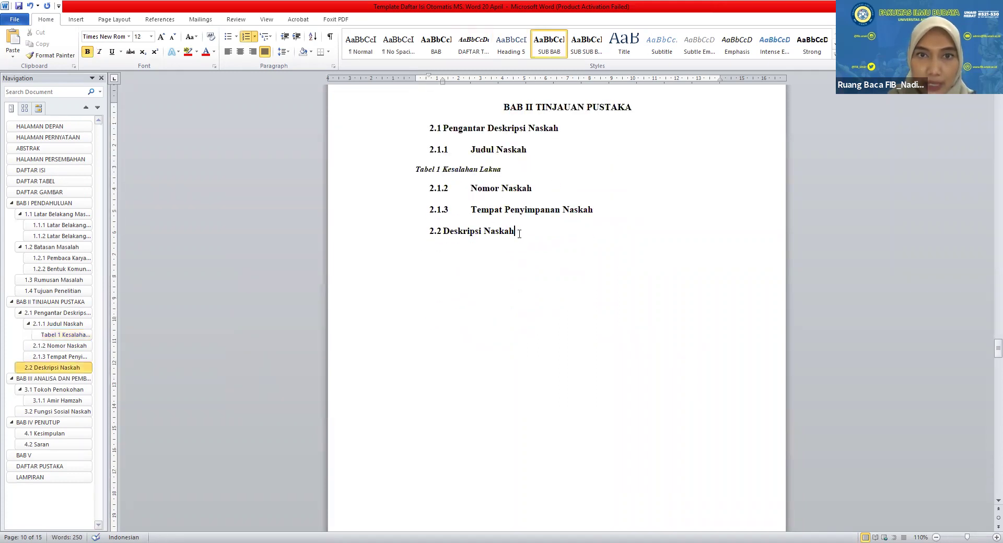
{"action": "key", "text": "Return"}
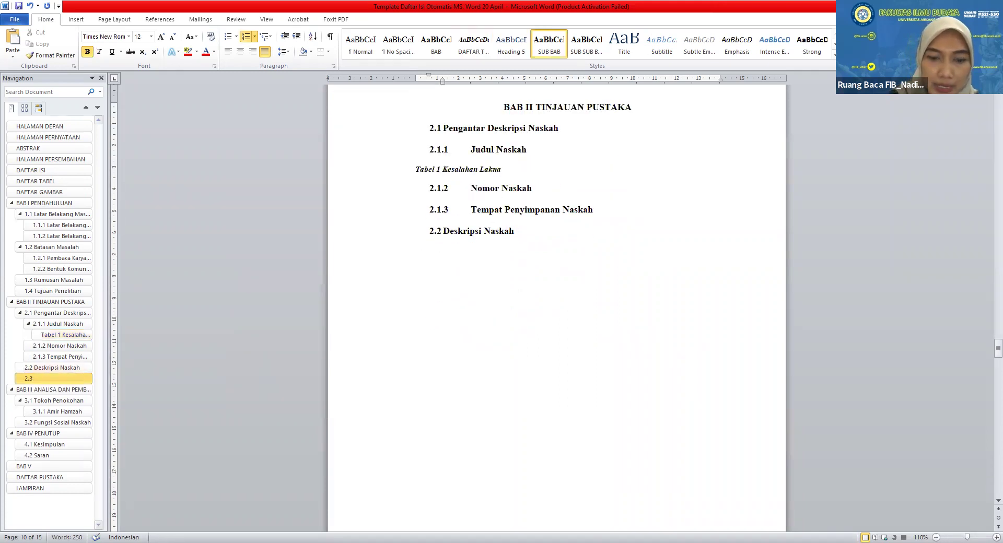
{"action": "type", "text": "Gambar"}
{"action": "key", "text": "BackSpace"}
{"action": "key", "text": "BackSpace"}
{"action": "key", "text": "BackSpace"}
{"action": "key", "text": "BackSpace"}
{"action": "key", "text": "BackSpace"}
{"action": "key", "text": "BackSpace"}
{"action": "key", "text": "BackSpace"}
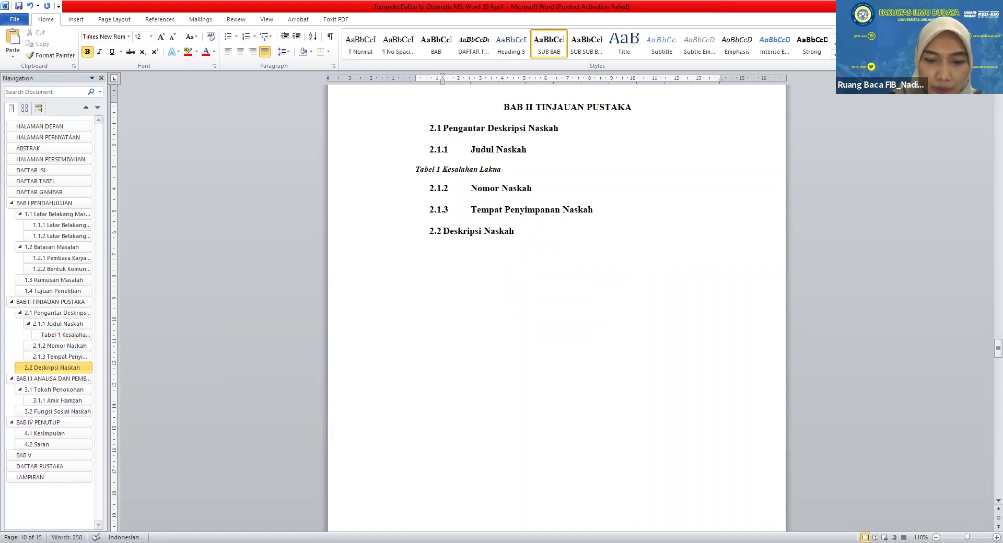
{"action": "type", "text": "N"}
{"action": "key", "text": "BackSpace"}
{"action": "type", "text": "Gam"}
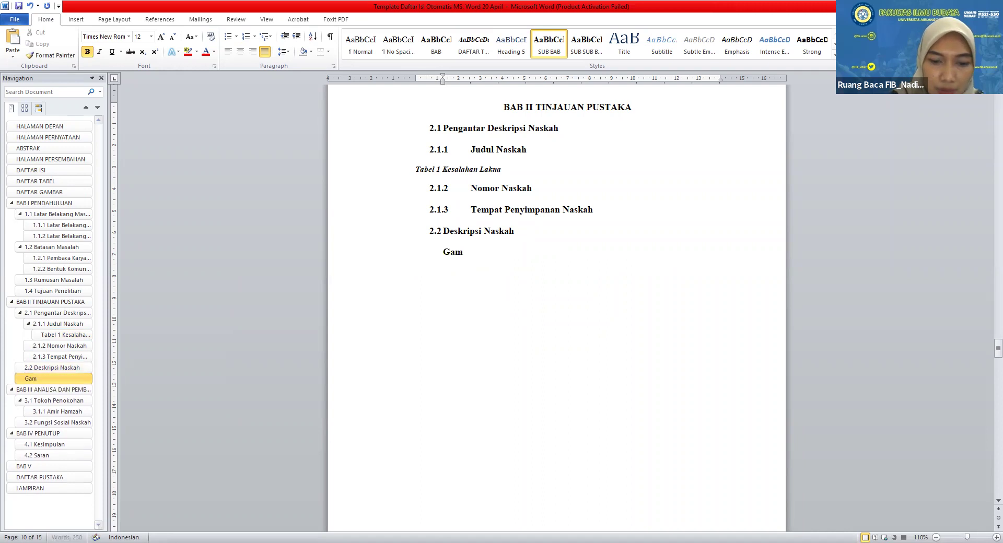
{"action": "type", "text": "bar Naskah Kuno"}
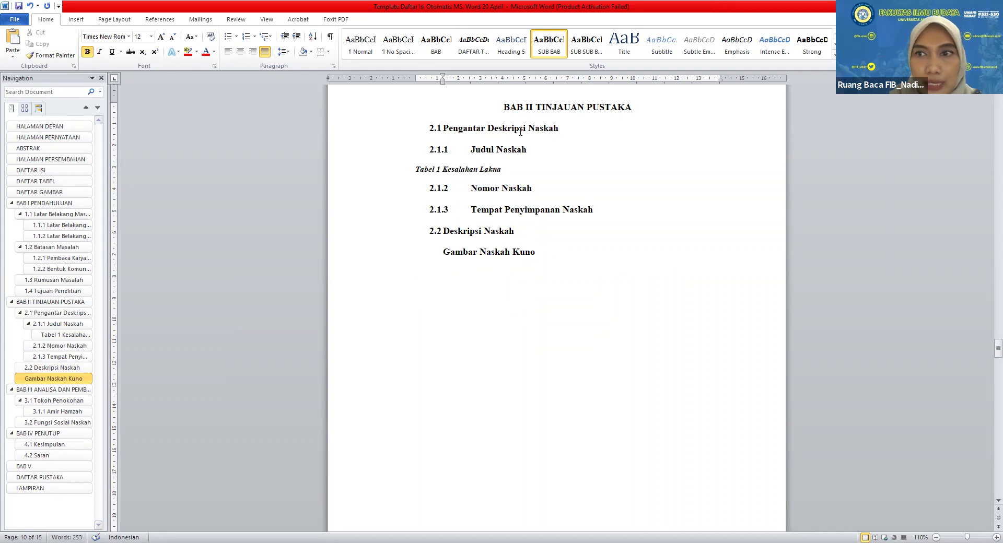
Apply the Heading 5 style to the Gambar Naskah Kuno line and rename that style as GAMBAR
{"action": "left_click", "coordinate": [511, 45]}
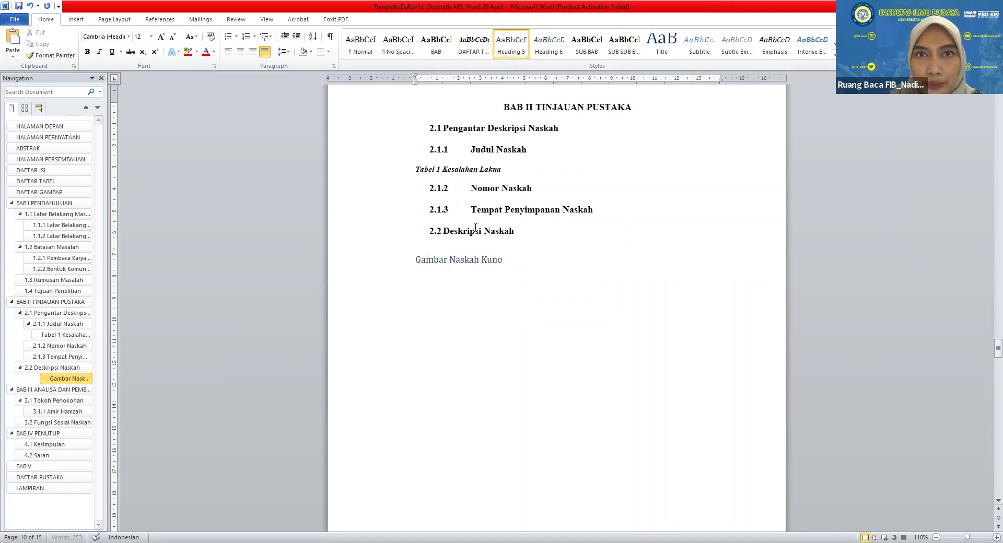
{"action": "right_click", "coordinate": [511, 42]}
{"action": "left_click", "coordinate": [549, 57]}
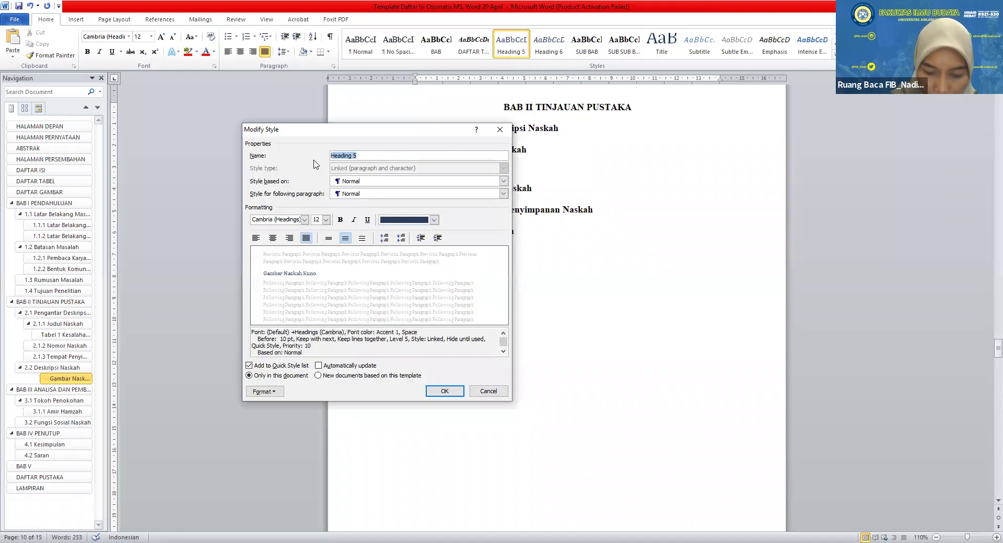
{"action": "type", "text": "GAMBAR"}
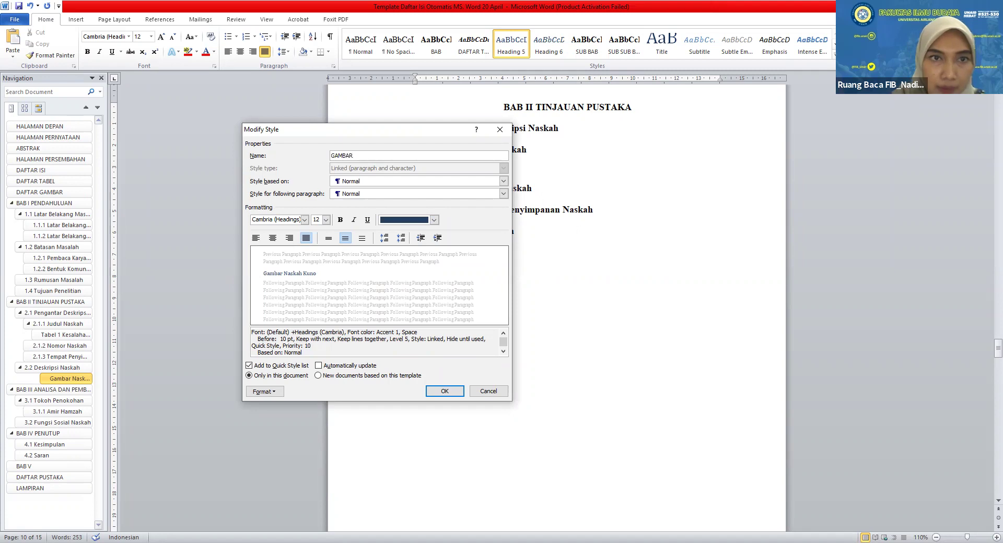
Set the GAMBAR style to Times New Roman, 10 pt, in the Automatic colour, based on no style
{"action": "left_click", "coordinate": [304, 220]}
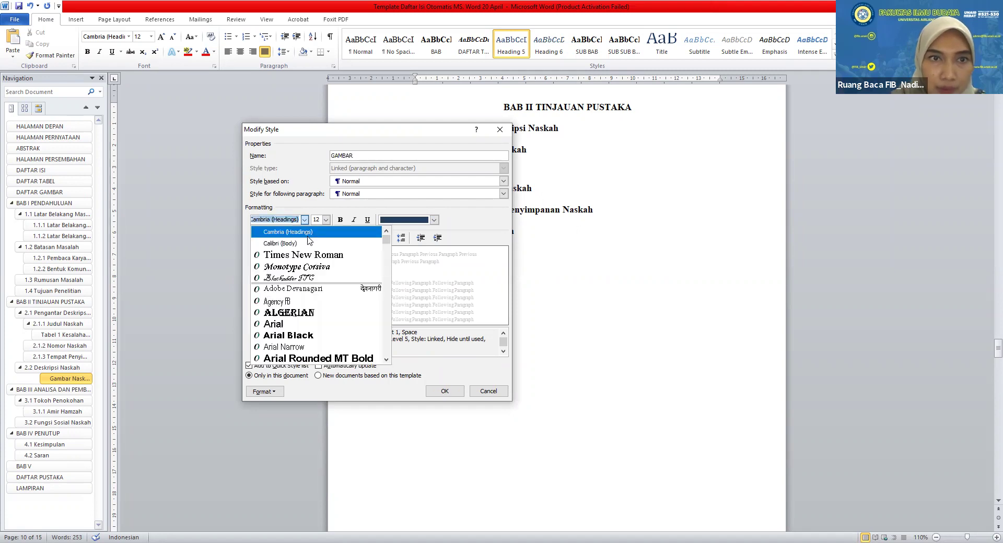
{"action": "left_click", "coordinate": [313, 254]}
{"action": "left_click", "coordinate": [326, 220]}
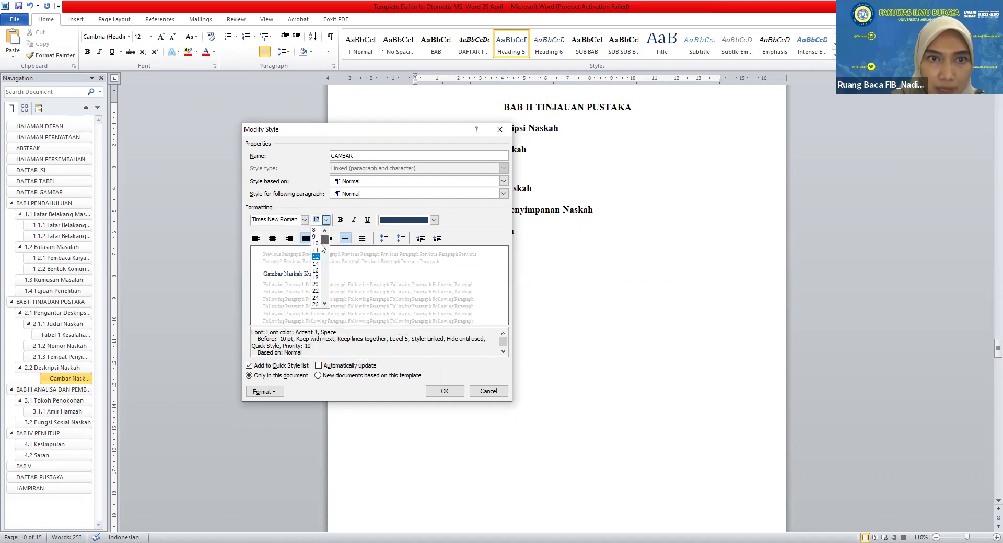
{"action": "left_click", "coordinate": [315, 244]}
{"action": "left_click", "coordinate": [503, 181]}
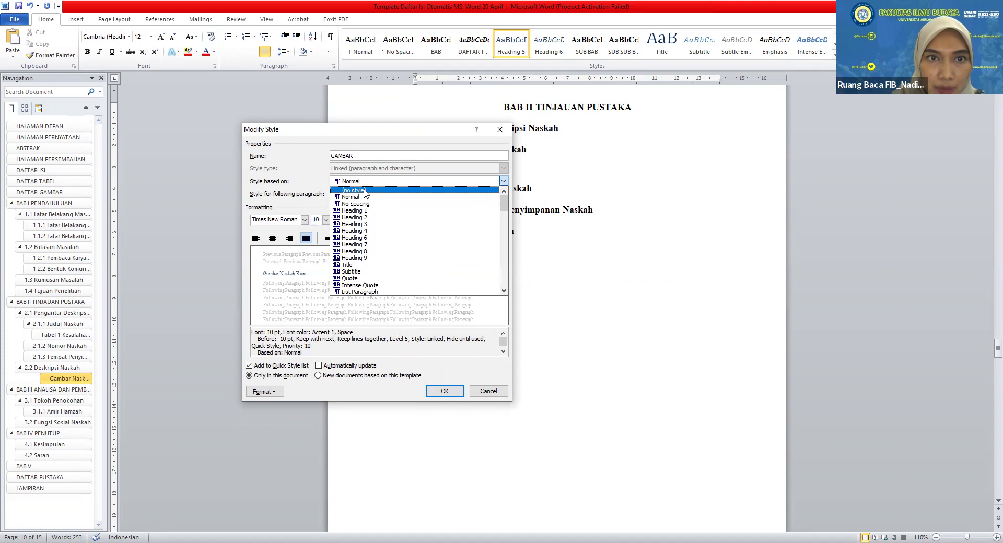
{"action": "left_click", "coordinate": [361, 188]}
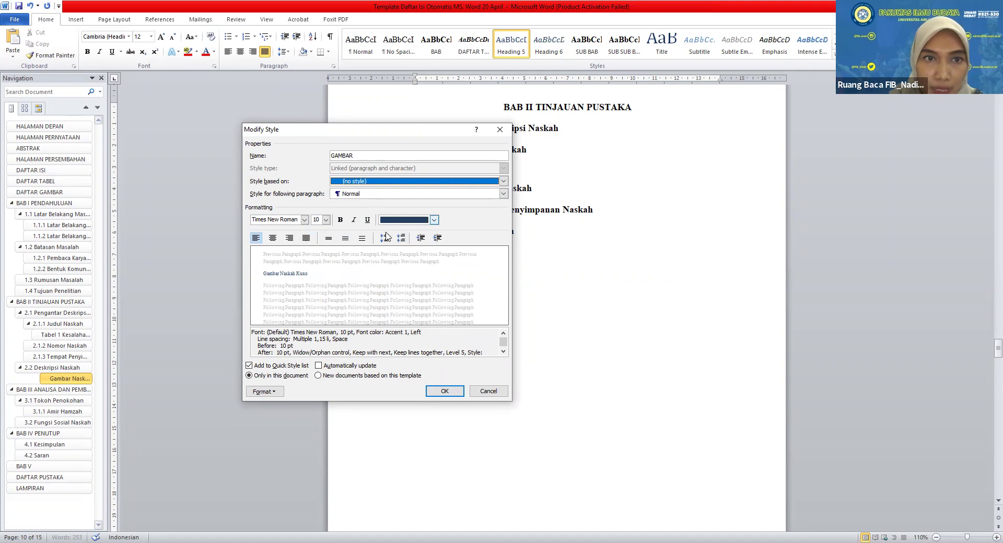
{"action": "left_click", "coordinate": [394, 220]}
{"action": "left_click", "coordinate": [405, 232]}
Give the GAMBAR style justified alignment, double line spacing and no spacing before or after paragraphs, and save it
{"action": "left_click", "coordinate": [306, 238]}
{"action": "left_click", "coordinate": [361, 238]}
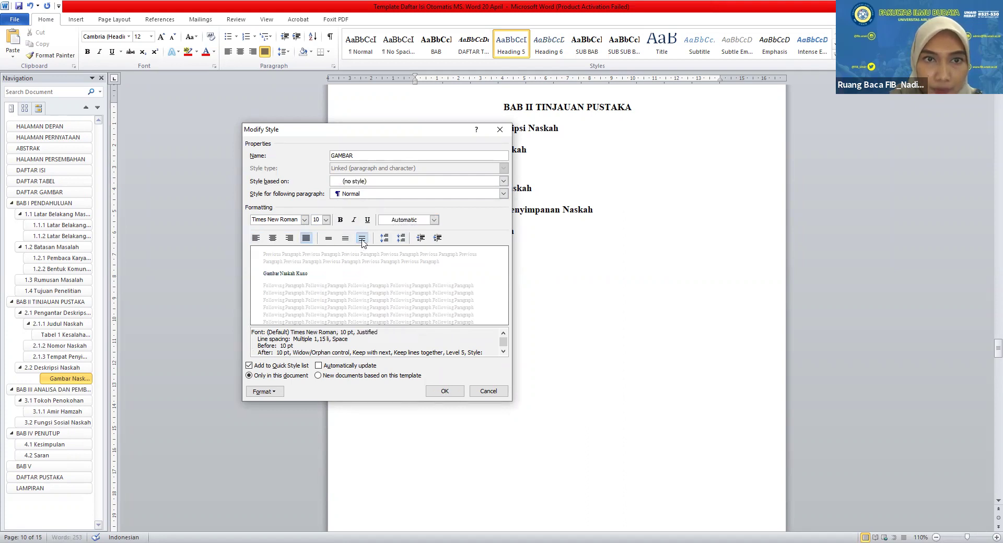
{"action": "left_click", "coordinate": [401, 239]}
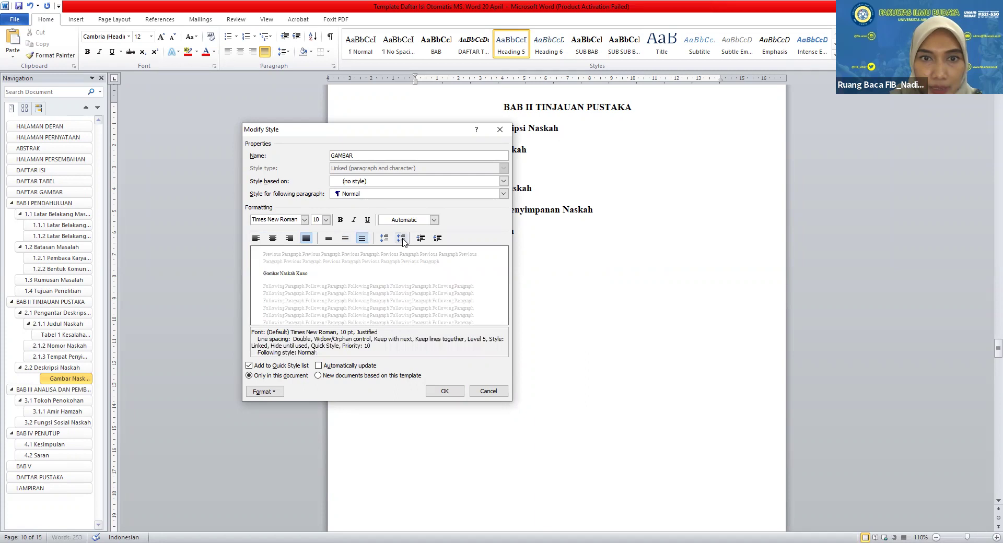
{"action": "left_click", "coordinate": [444, 391]}
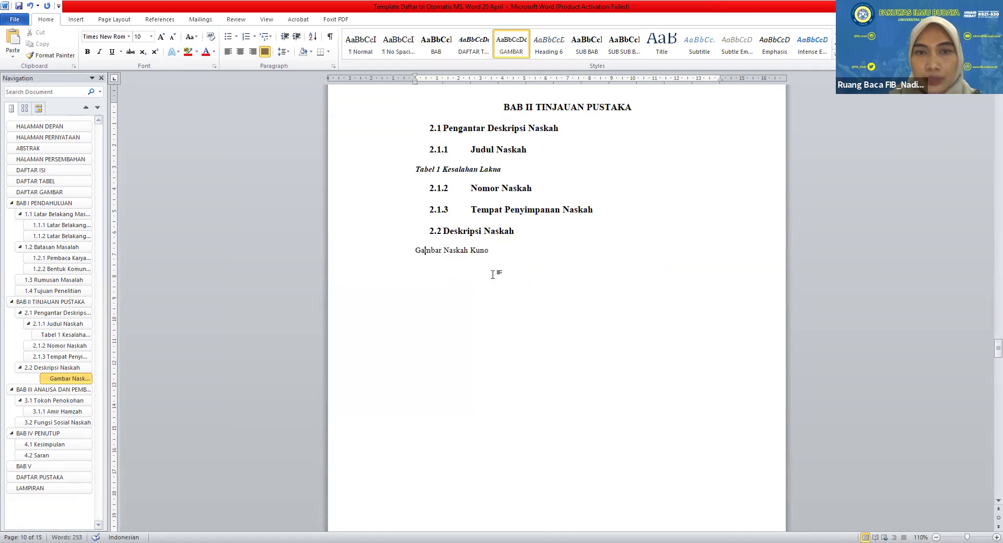
Define a new number format "Tabel 1" with number style 1, 2, 3 and apply it to the Kesalahan Lakna caption line
{"action": "left_click", "coordinate": [415, 170]}
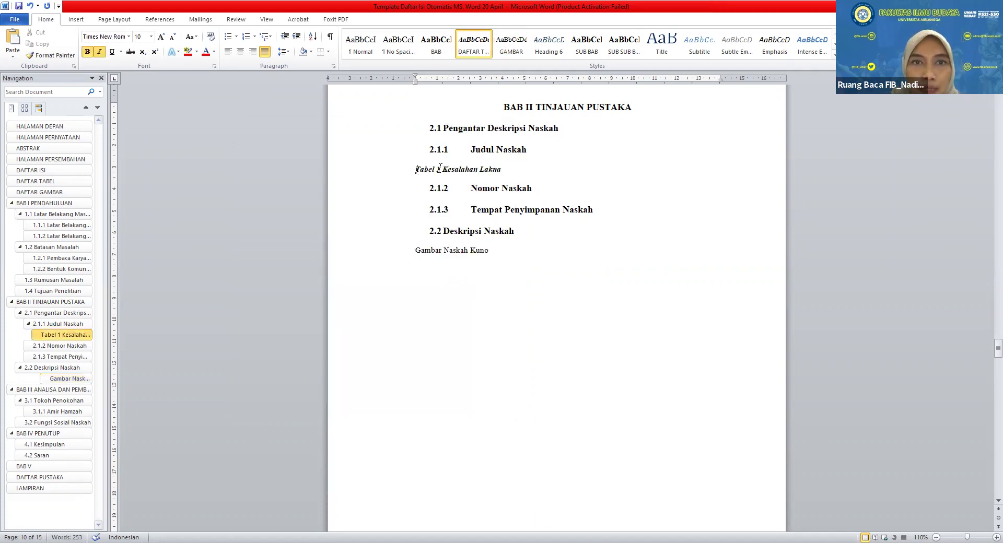
{"action": "left_click", "coordinate": [254, 37]}
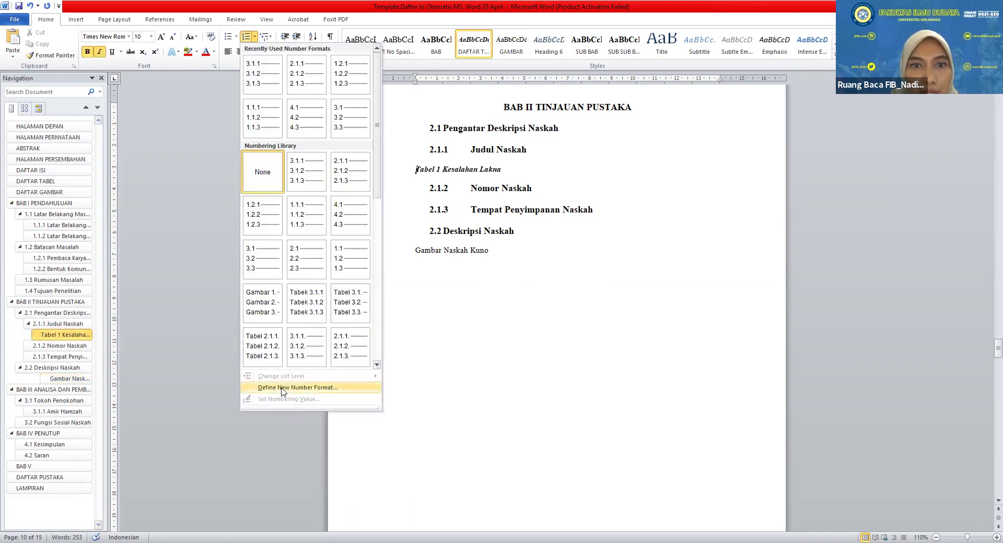
{"action": "key", "text": "Return"}
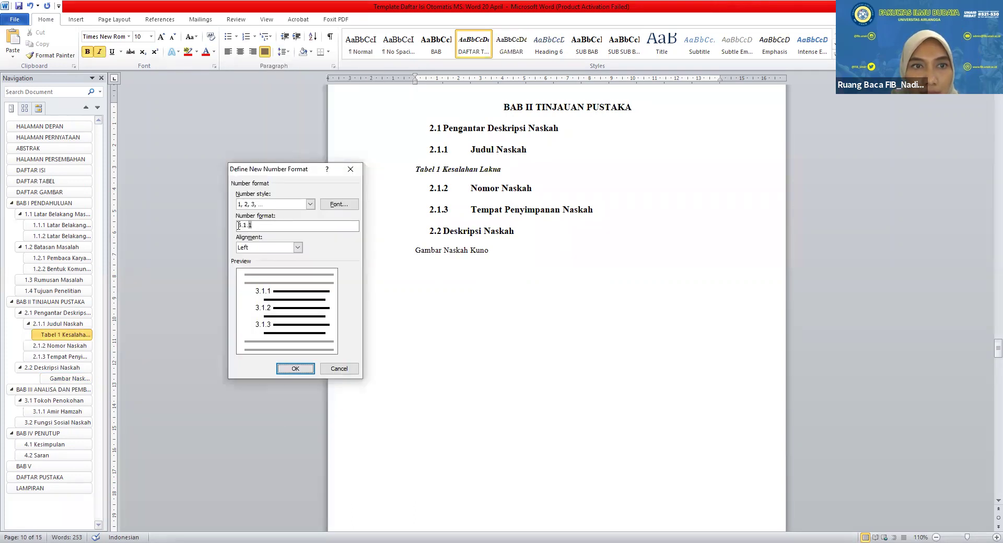
{"action": "type", "text": "Tabel"}
{"action": "key", "text": "Delete"}
{"action": "key", "text": "Delete"}
{"action": "key", "text": "Delete"}
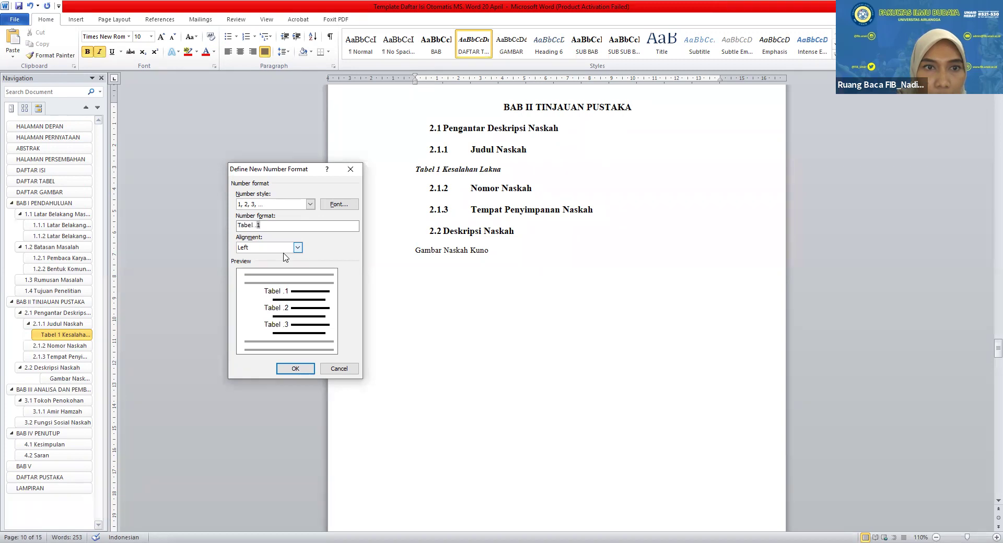
{"action": "key", "text": "Delete"}
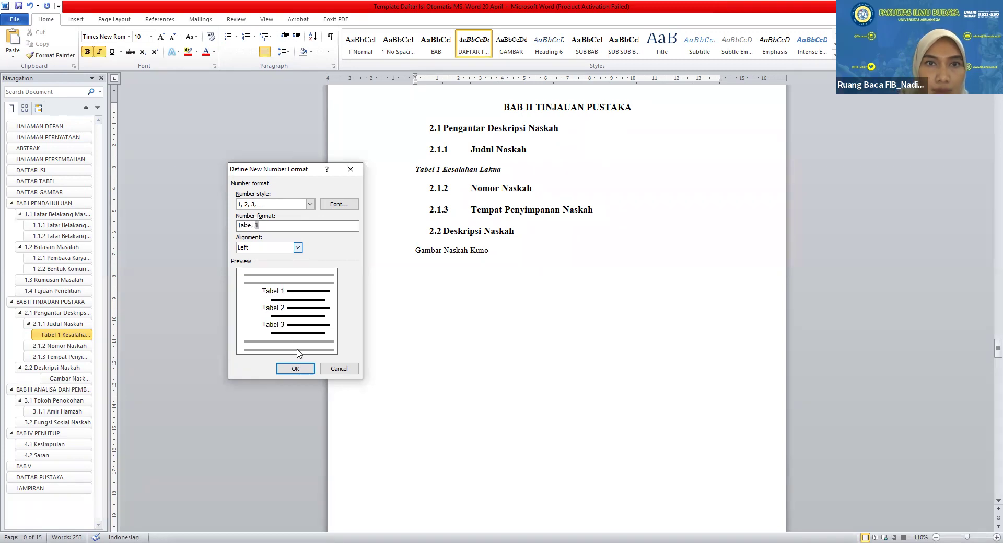
{"action": "left_click", "coordinate": [303, 370]}
{"action": "key", "text": "Return"}
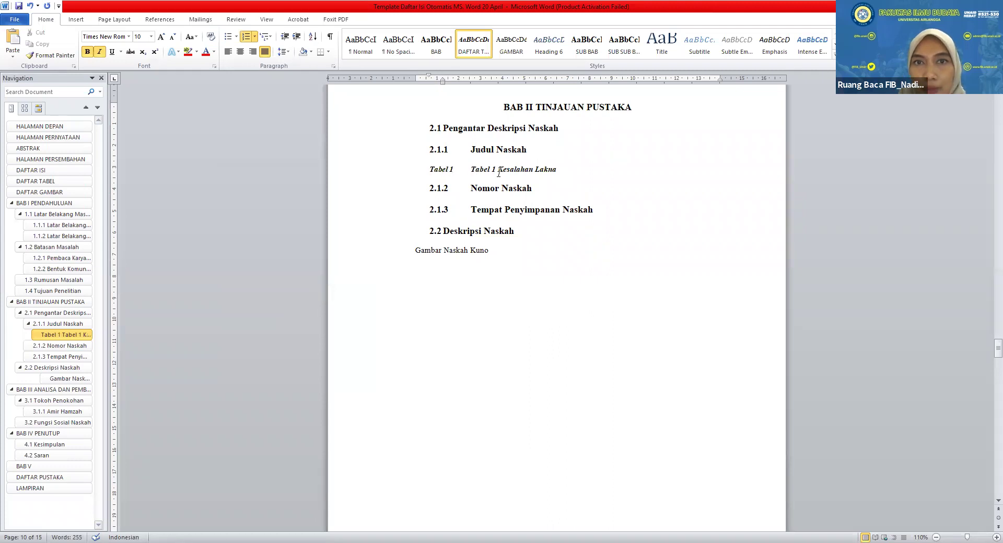
Delete the manually written "Tabel 1" from the caption text so only Kesalahan Lakna follows the automatic number
{"action": "key", "text": "BackSpace"}
{"action": "key", "text": "BackSpace"}
{"action": "key", "text": "BackSpace"}
{"action": "key", "text": "BackSpace"}
{"action": "key", "text": "BackSpace"}
{"action": "key", "text": "BackSpace"}
{"action": "key", "text": "BackSpace"}
{"action": "key", "text": "BackSpace"}
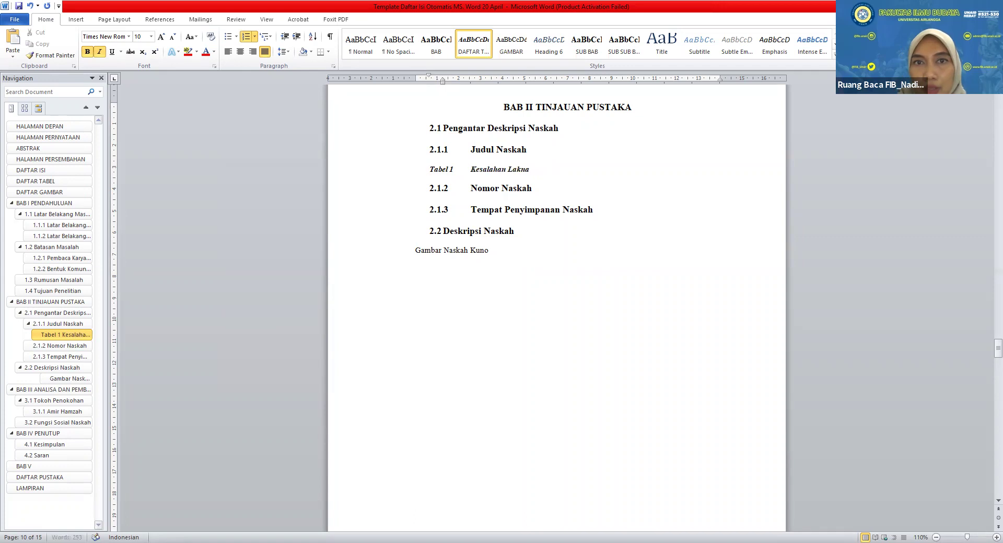
Define a new number format for the Gambar Naskah Kuno line, using "Gambar" before the automatic number instead of "Tabel"
{"action": "left_click", "coordinate": [421, 252]}
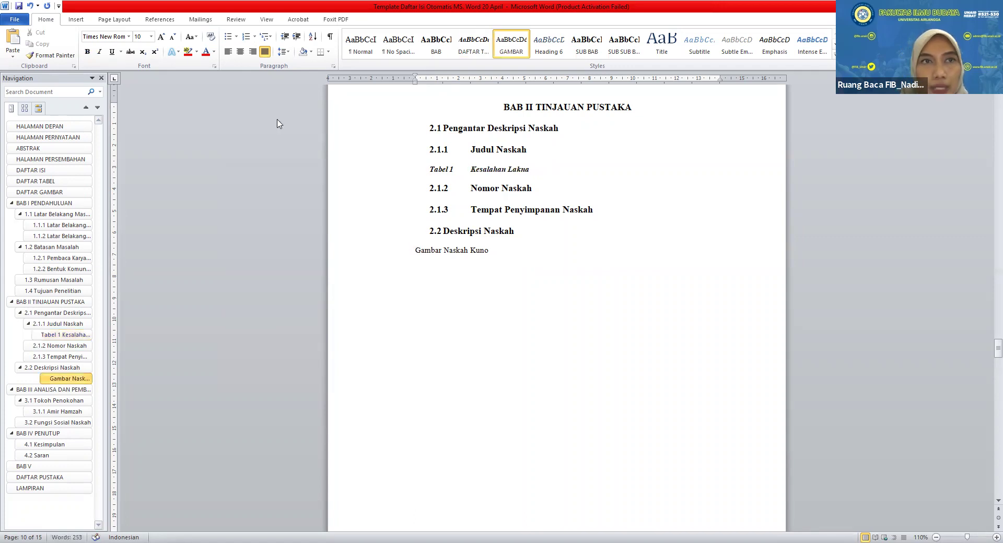
{"action": "left_click", "coordinate": [254, 36]}
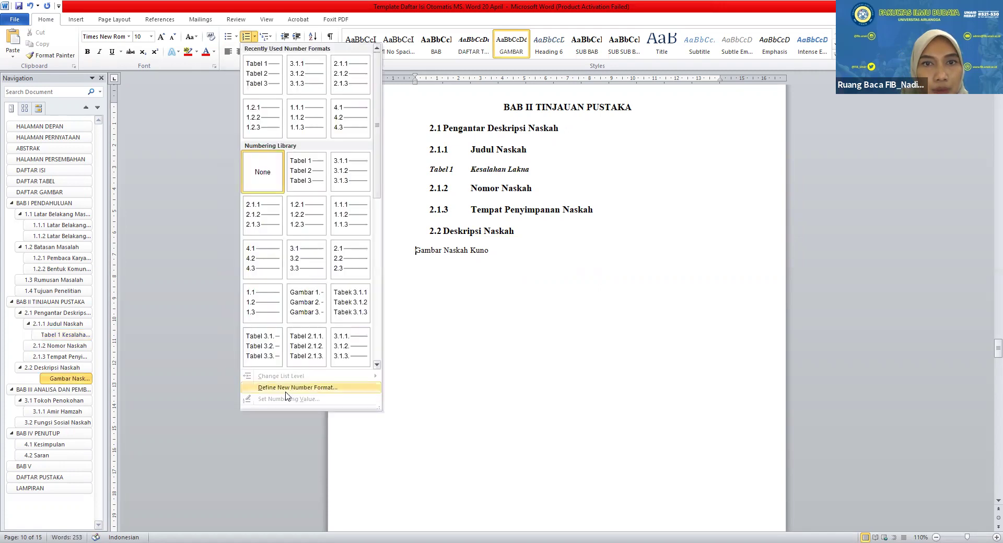
{"action": "key", "text": "Return"}
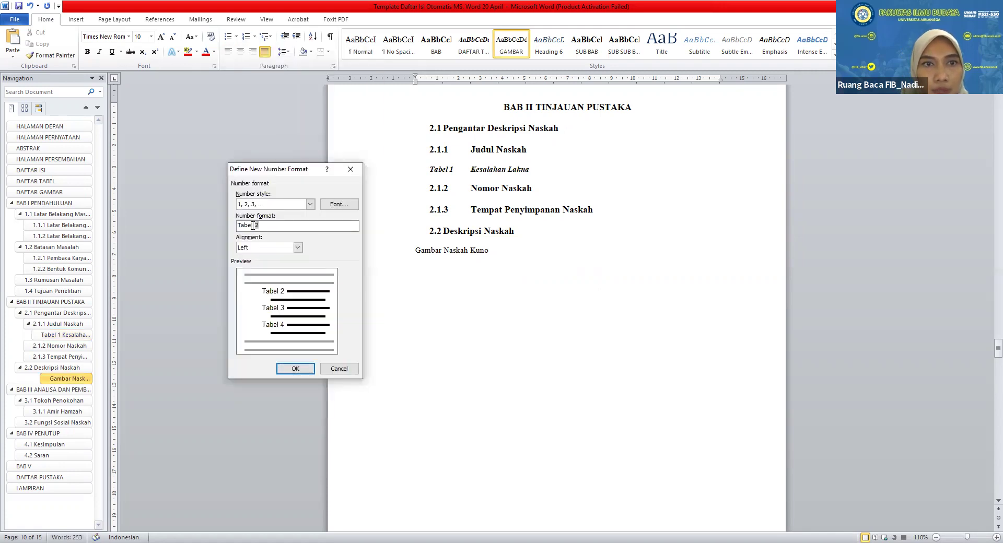
{"action": "left_click_drag", "start_coordinate": [254, 226], "coordinate": [238, 230]}
{"action": "type", "text": "Gambar"}
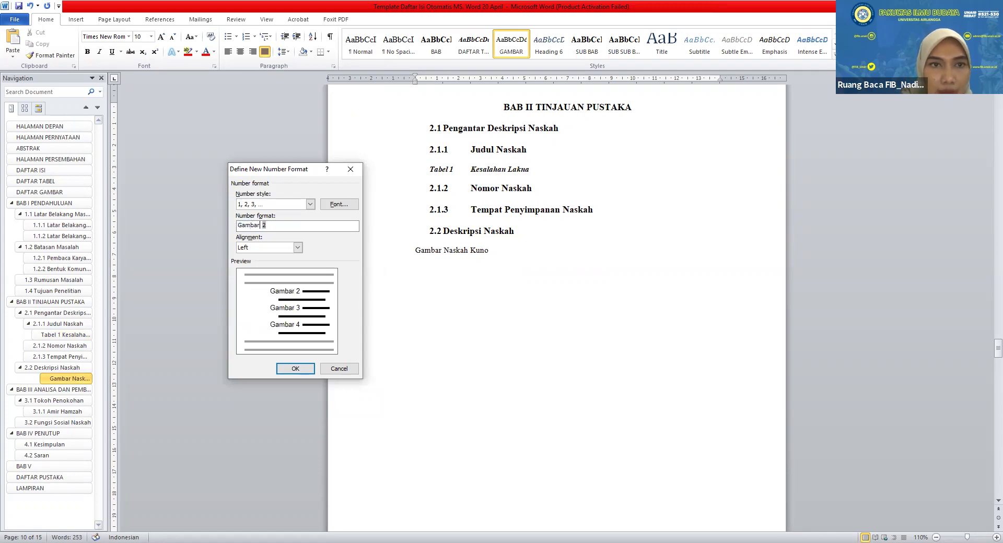
{"action": "left_click", "coordinate": [296, 369]}
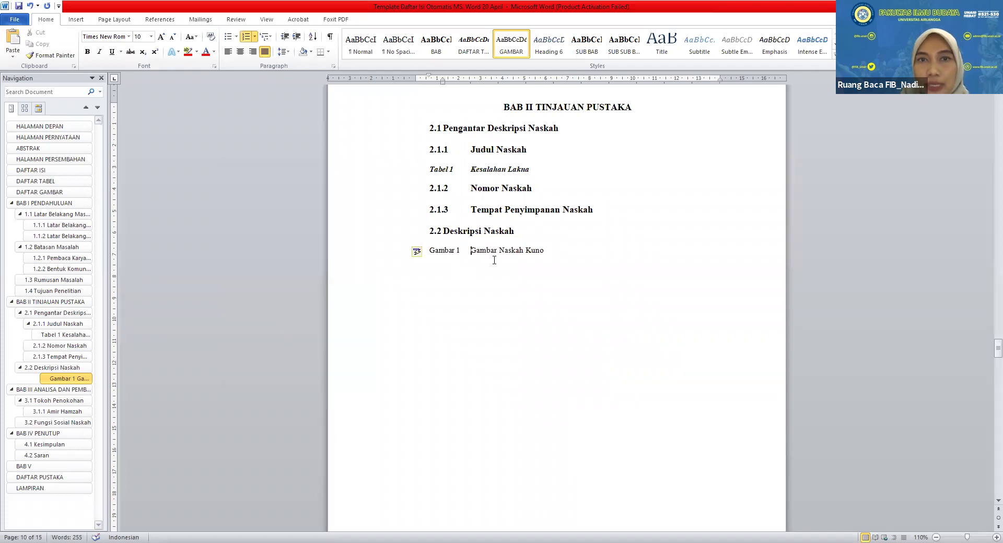
Insert an empty line directly below the DAFTAR TABEL page heading
{"action": "scroll", "coordinate": [522, 303], "scroll_direction": "up", "scroll_amount": 2}
{"action": "scroll", "coordinate": [520, 309], "scroll_direction": "up", "scroll_amount": 15}
{"action": "scroll", "coordinate": [524, 308], "scroll_direction": "up", "scroll_amount": 15}
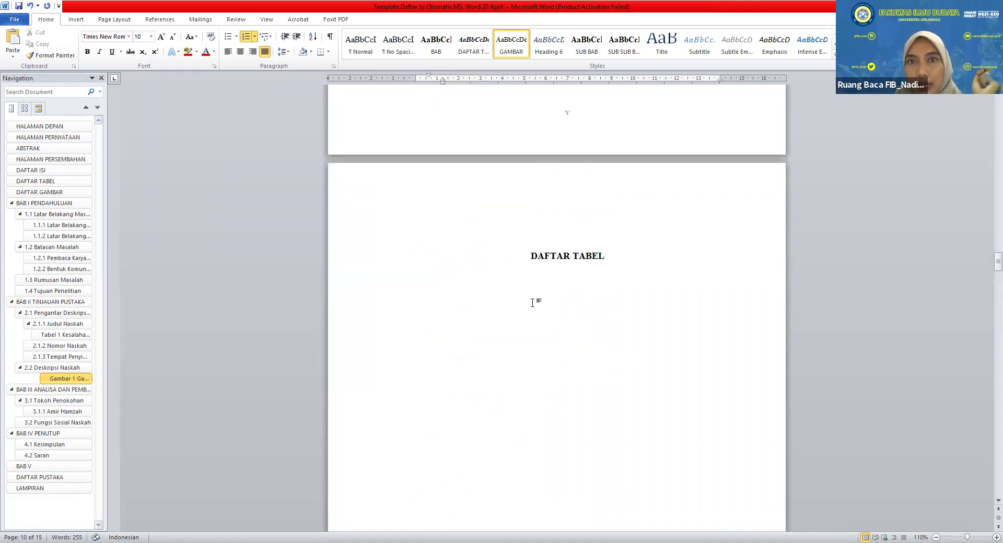
{"action": "left_click", "coordinate": [532, 303]}
{"action": "key", "text": "shift+End"}
{"action": "left_click", "coordinate": [618, 282]}
{"action": "key", "text": "Return"}
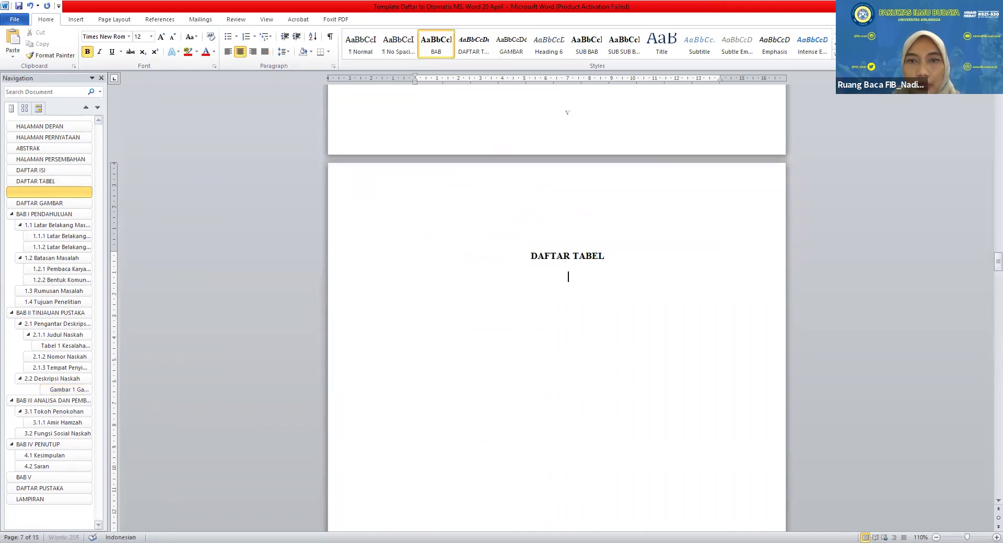
Insert a table of figures below the DAFTAR TABEL heading, built from the Heading 4;DAFTAR TABEL style
{"action": "key", "text": "BackSpace"}
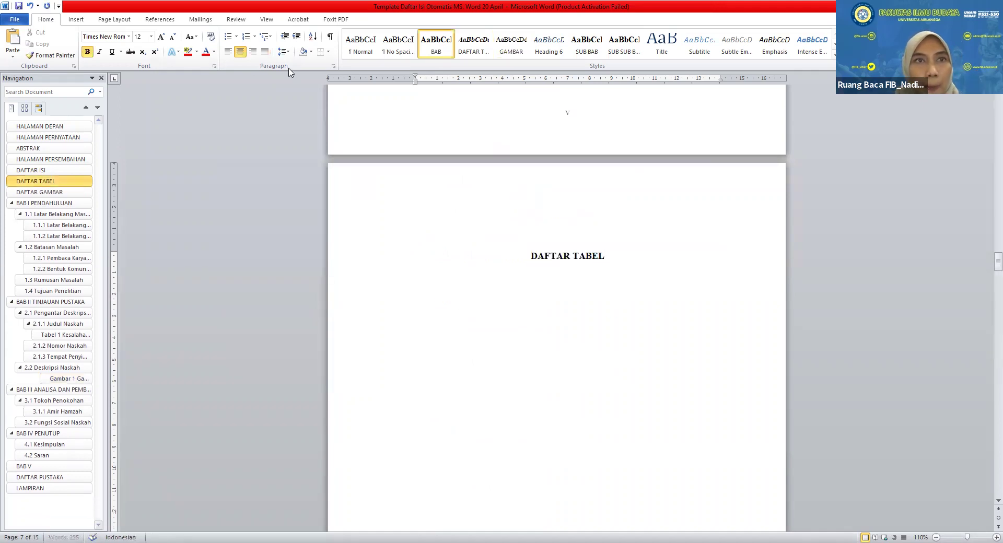
{"action": "left_click", "coordinate": [157, 21]}
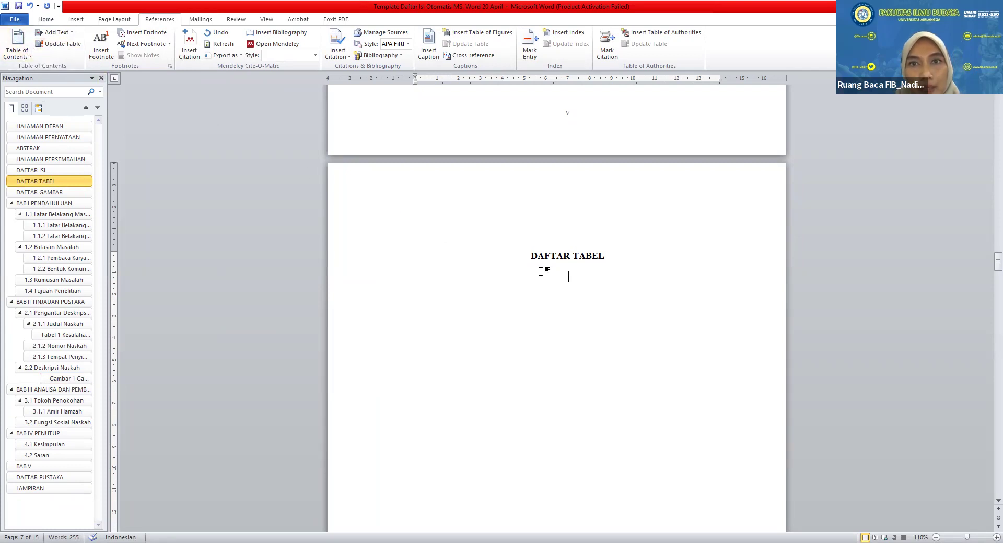
{"action": "left_click", "coordinate": [454, 35]}
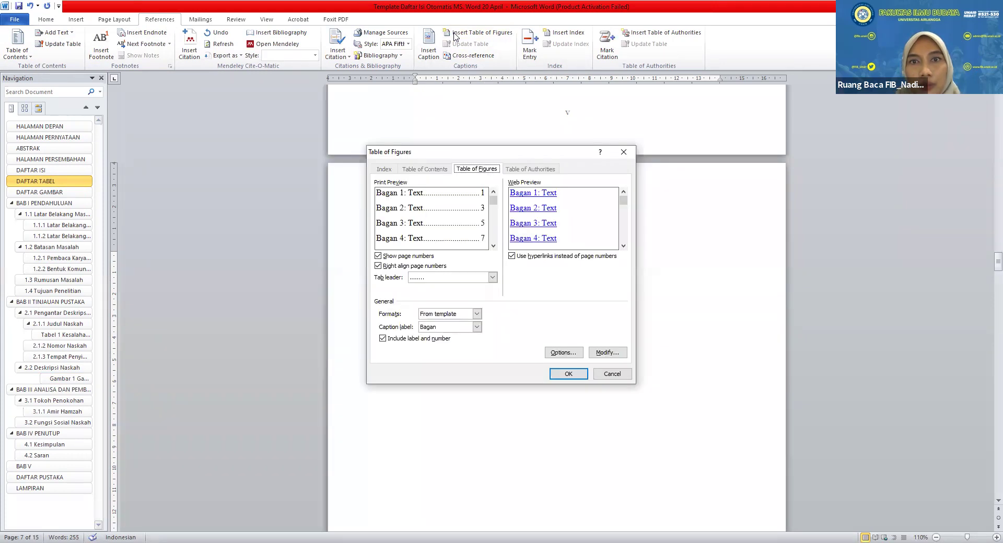
{"action": "left_click", "coordinate": [578, 353]}
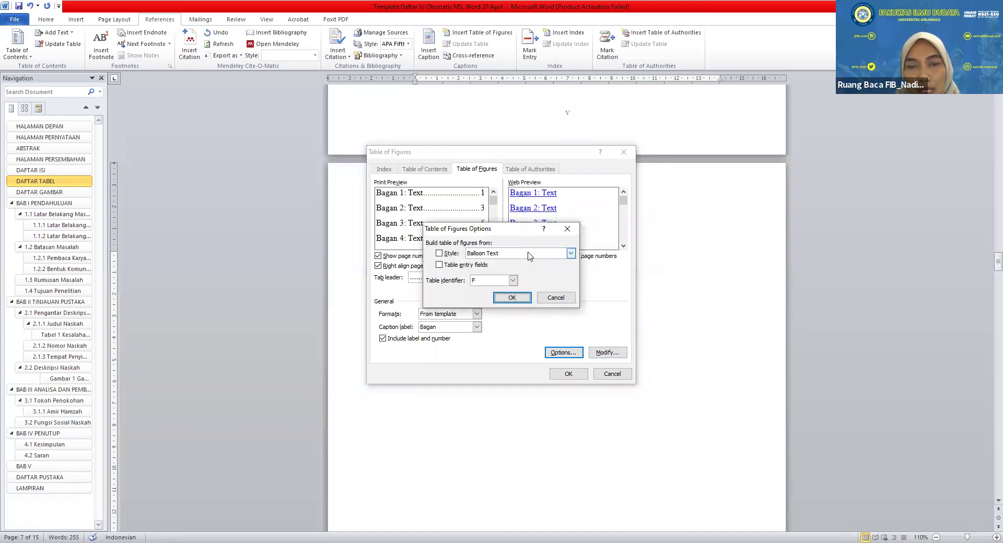
{"action": "left_click", "coordinate": [529, 256]}
{"action": "scroll", "coordinate": [530, 285], "scroll_direction": "down", "scroll_amount": 1}
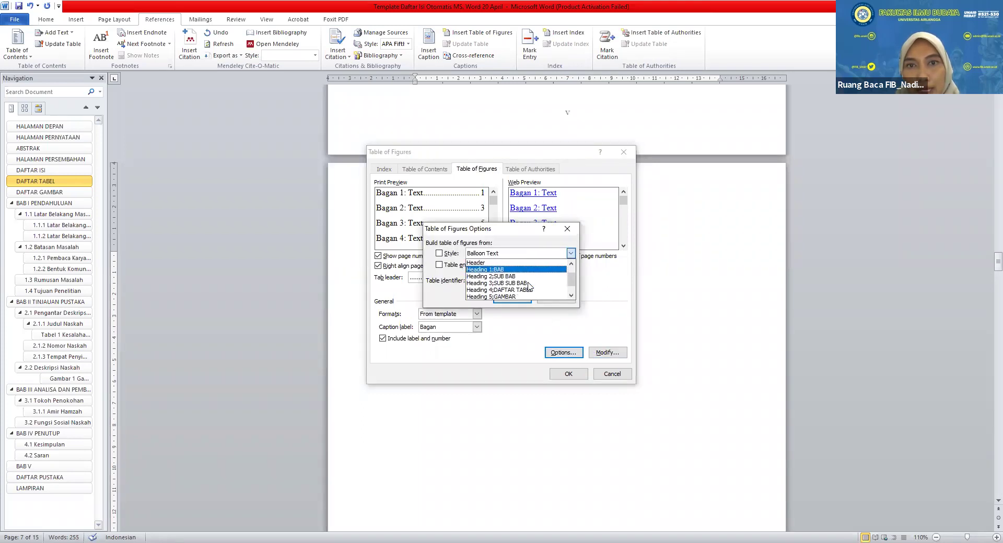
{"action": "left_click", "coordinate": [532, 290]}
{"action": "left_click", "coordinate": [520, 298]}
{"action": "left_click", "coordinate": [566, 374]}
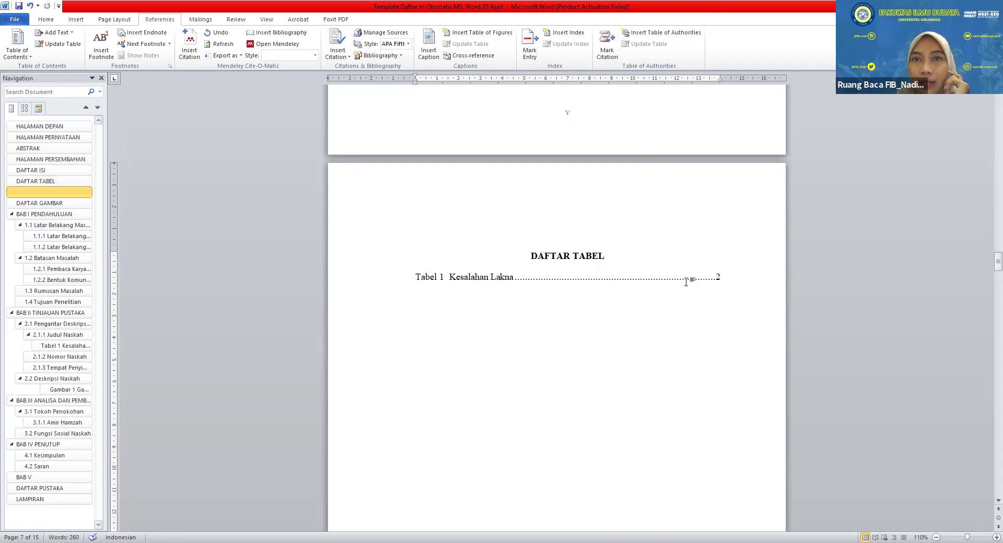
Try to insert a table of figures on the DAFTAR GAMBAR page from the Heading 5;GAMBAR style, agreeing to replace the existing list
{"action": "scroll", "coordinate": [686, 282], "scroll_direction": "down", "scroll_amount": 3}
{"action": "scroll", "coordinate": [686, 282], "scroll_direction": "down", "scroll_amount": 13}
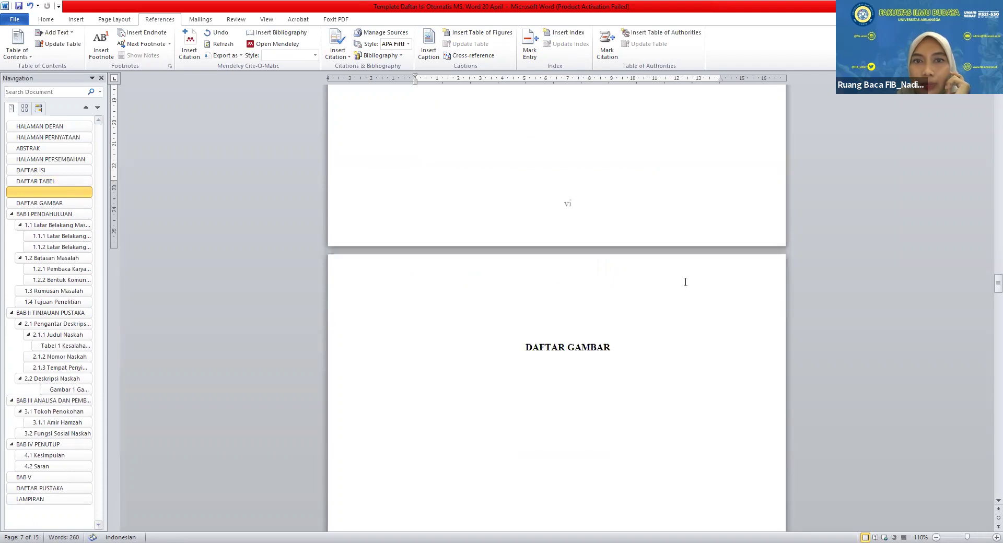
{"action": "left_click", "coordinate": [449, 338]}
{"action": "key", "text": "ctrl+z"}
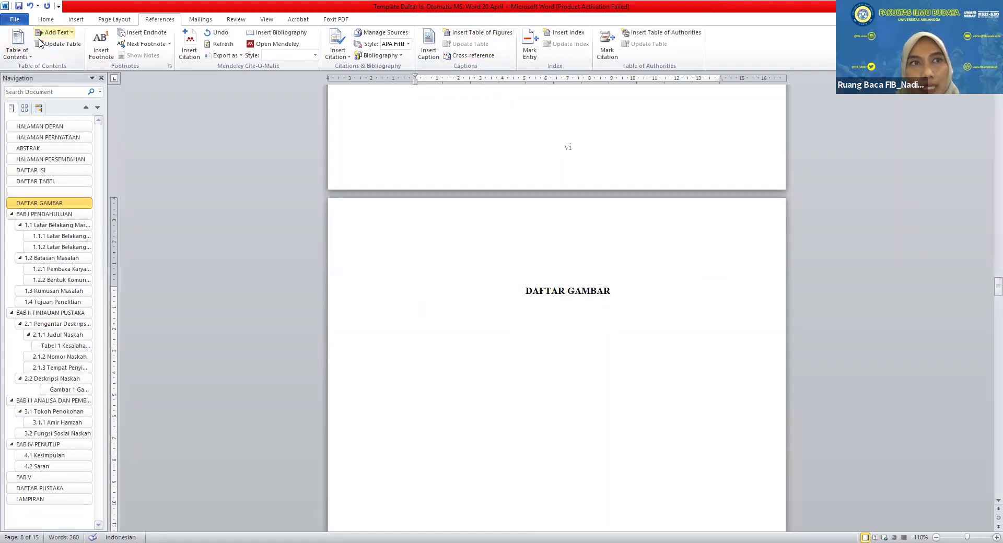
{"action": "left_click", "coordinate": [485, 34]}
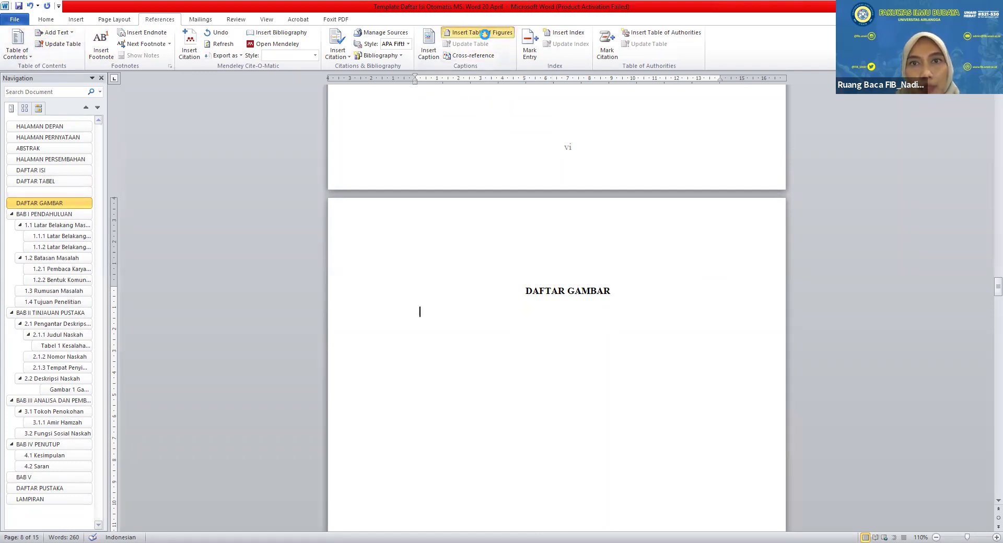
{"action": "left_click", "coordinate": [576, 353]}
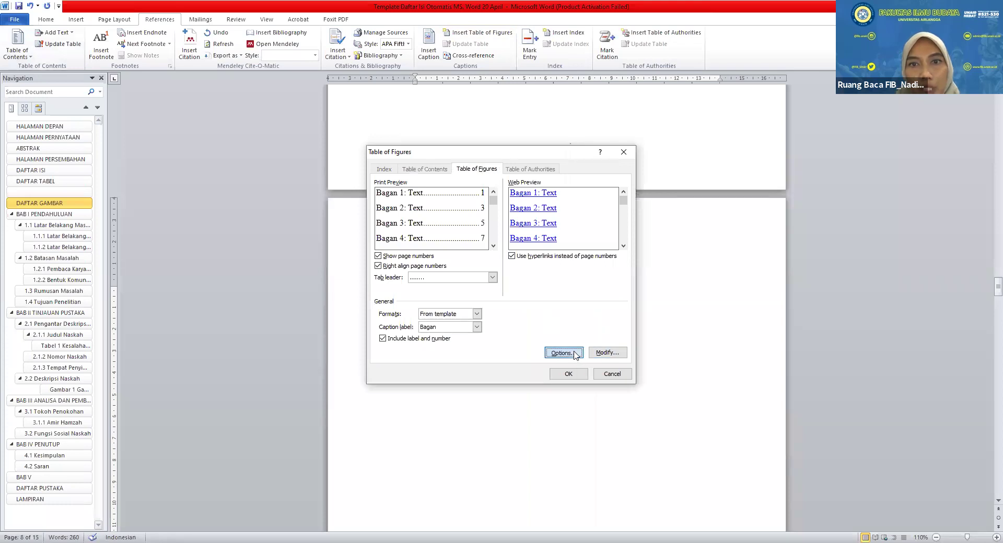
{"action": "left_click", "coordinate": [571, 254]}
{"action": "scroll", "coordinate": [520, 295], "scroll_direction": "down", "scroll_amount": 1}
{"action": "left_click", "coordinate": [517, 291]}
{"action": "left_click", "coordinate": [520, 301]}
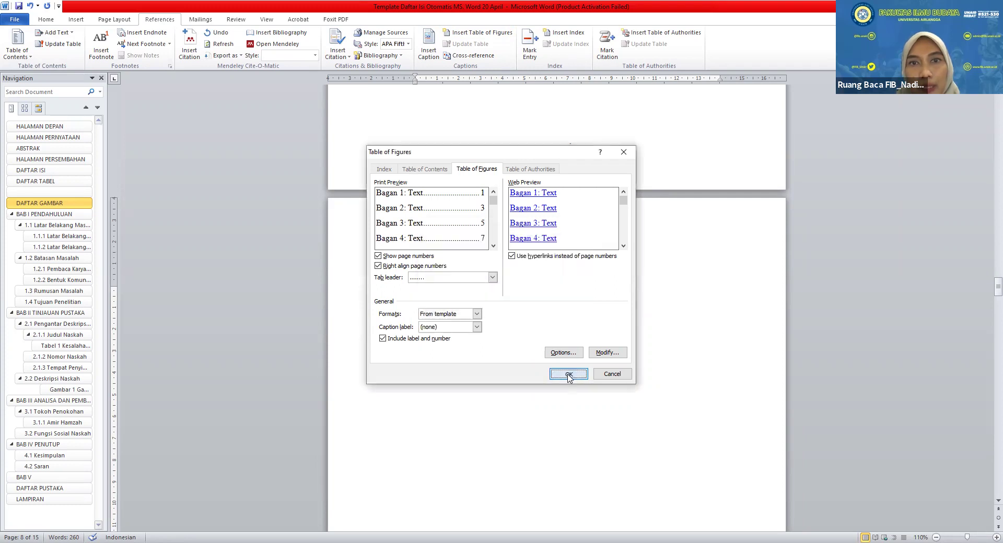
{"action": "left_click", "coordinate": [568, 377]}
{"action": "left_click", "coordinate": [445, 306]}
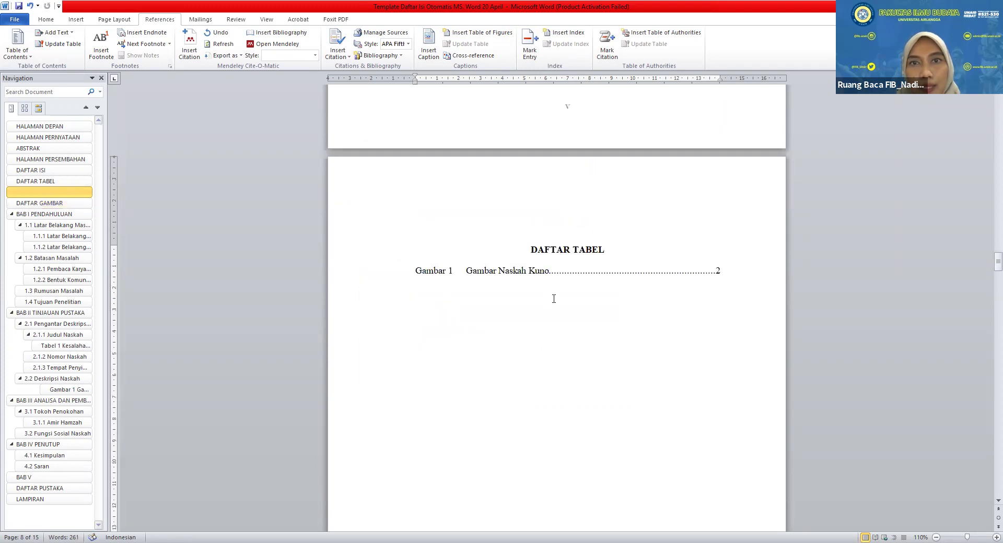
Undo the replacement of the list on the DAFTAR TABEL page
{"action": "scroll", "coordinate": [554, 299], "scroll_direction": "down", "scroll_amount": 10}
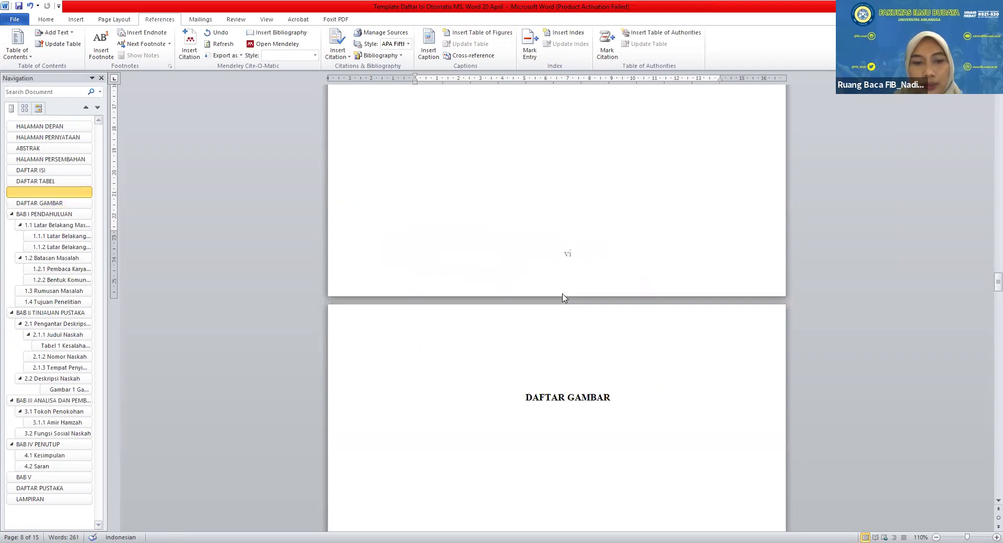
{"action": "key", "text": "ctrl+z"}
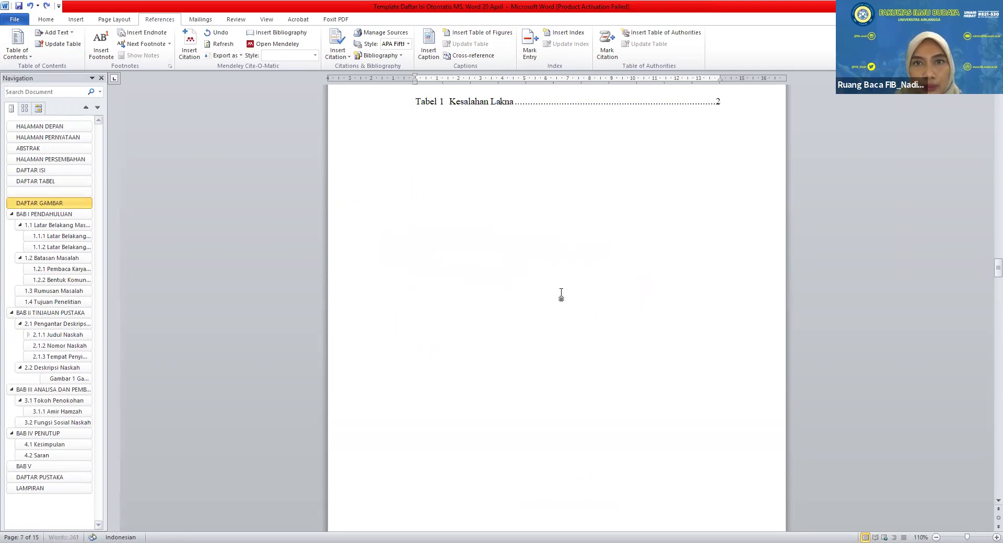
{"action": "scroll", "coordinate": [561, 295], "scroll_direction": "up", "scroll_amount": 3}
{"action": "scroll", "coordinate": [560, 294], "scroll_direction": "down", "scroll_amount": 2}
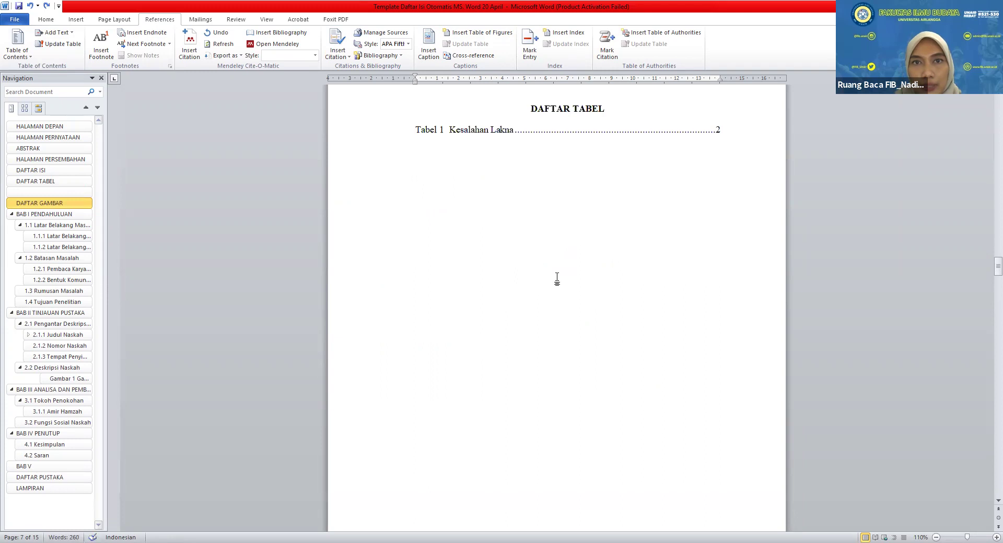
Insert a table of figures below the DAFTAR GAMBAR heading, built from the Heading 5;GAMBAR style, without replacing the existing list
{"action": "scroll", "coordinate": [556, 279], "scroll_direction": "down", "scroll_amount": 11}
{"action": "left_click", "coordinate": [490, 351]}
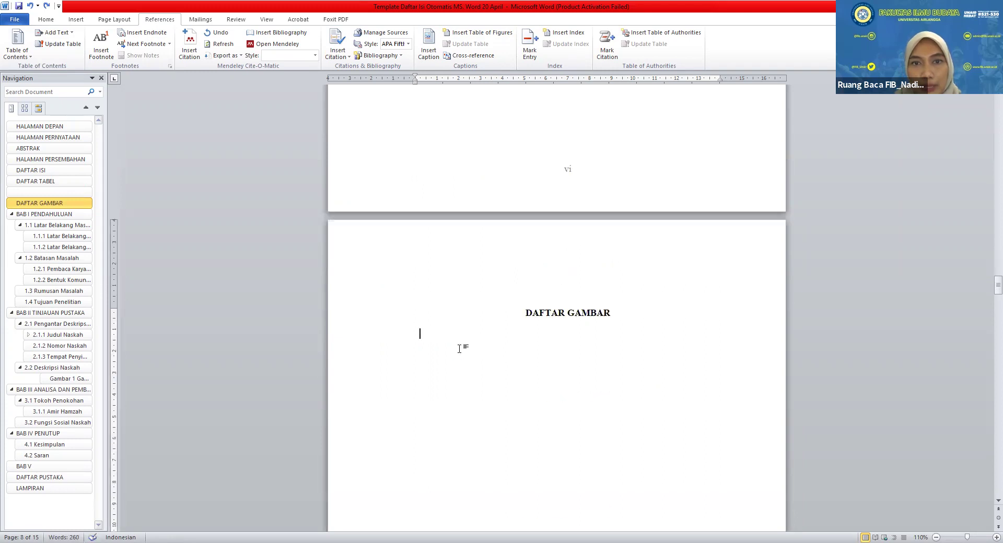
{"action": "left_click", "coordinate": [476, 33]}
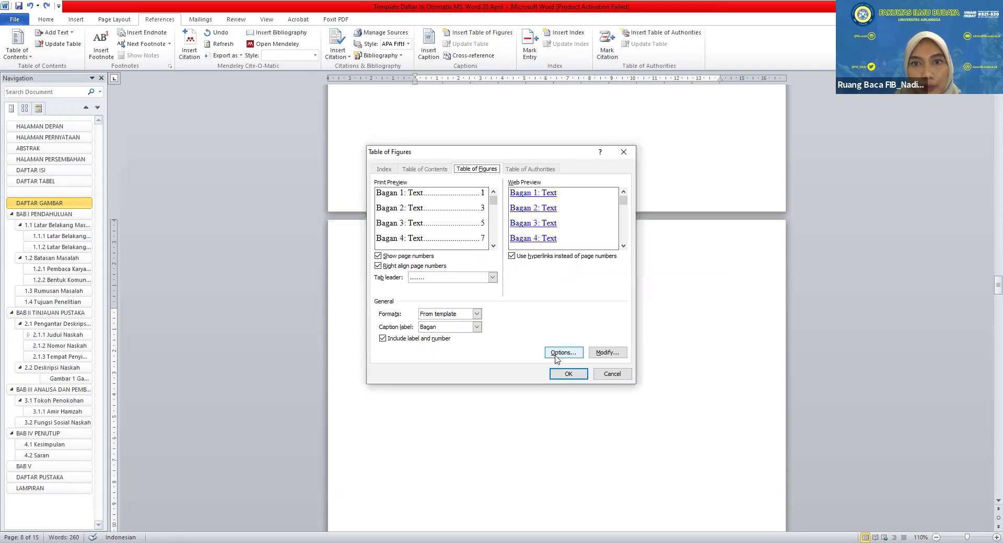
{"action": "left_click", "coordinate": [562, 353]}
{"action": "left_click", "coordinate": [571, 253]}
{"action": "left_click", "coordinate": [513, 297]}
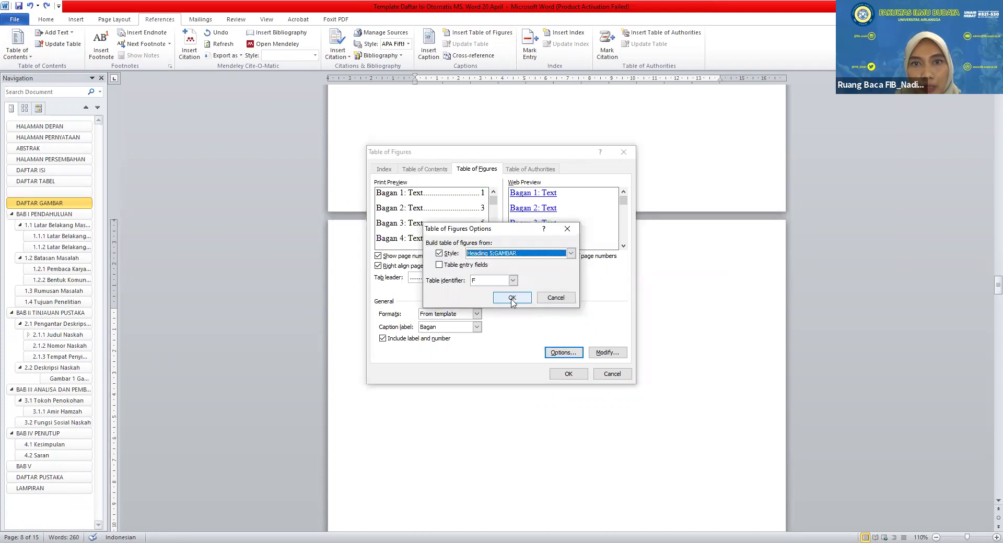
{"action": "key", "text": "Return"}
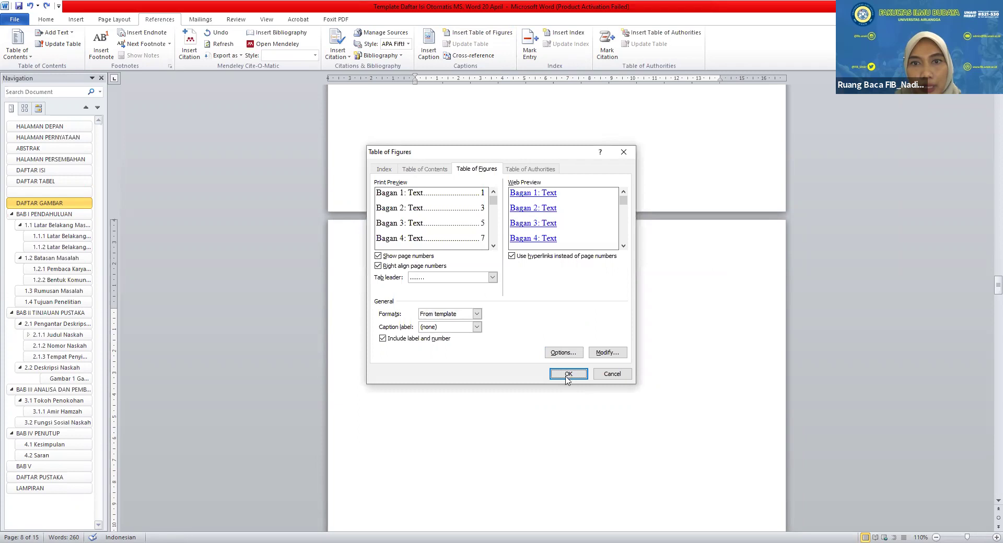
{"action": "left_click", "coordinate": [568, 374]}
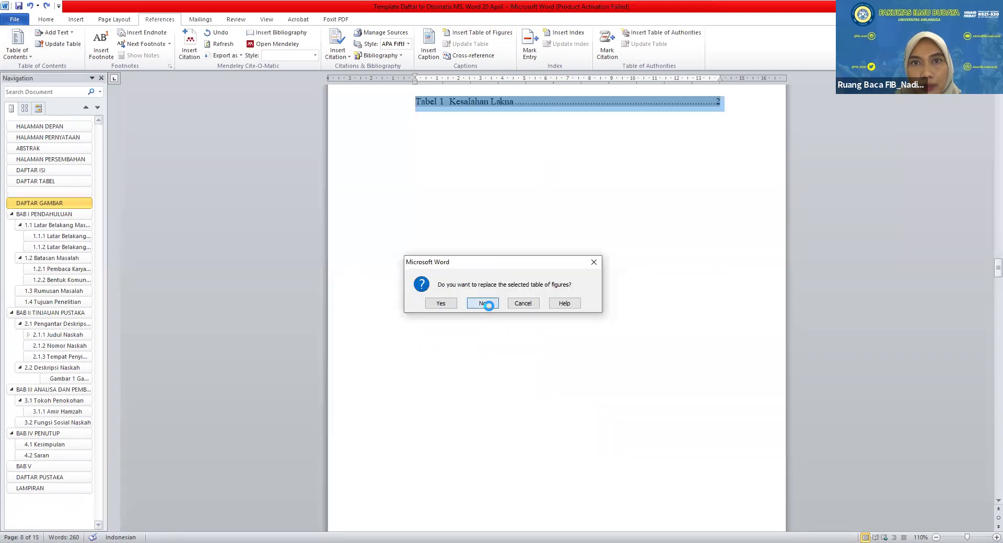
{"action": "left_click", "coordinate": [489, 306]}
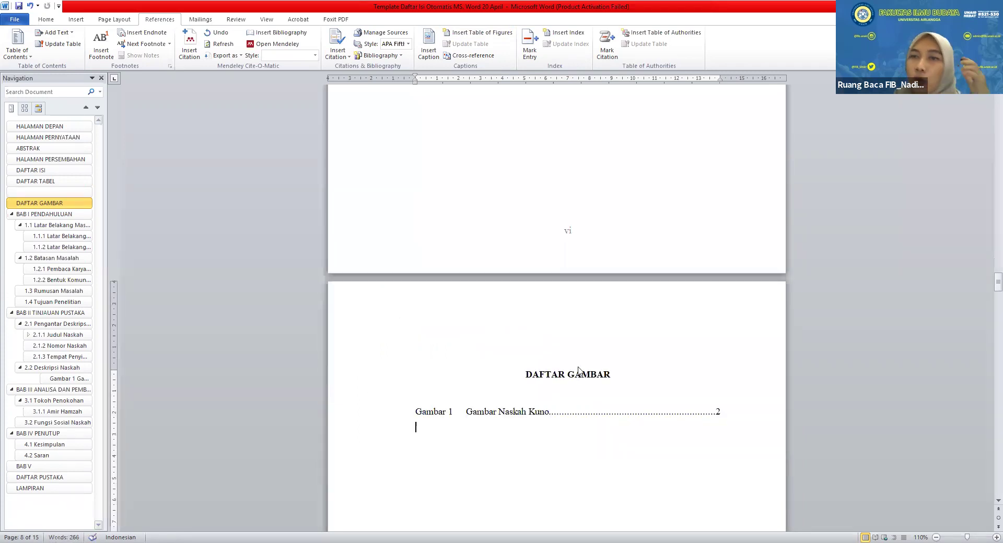
Compare the automatic lists on the DAFTAR TABEL and DAFTAR GAMBAR pages
{"action": "scroll", "coordinate": [585, 365], "scroll_direction": "up", "scroll_amount": 8}
{"action": "scroll", "coordinate": [580, 356], "scroll_direction": "up", "scroll_amount": 5}
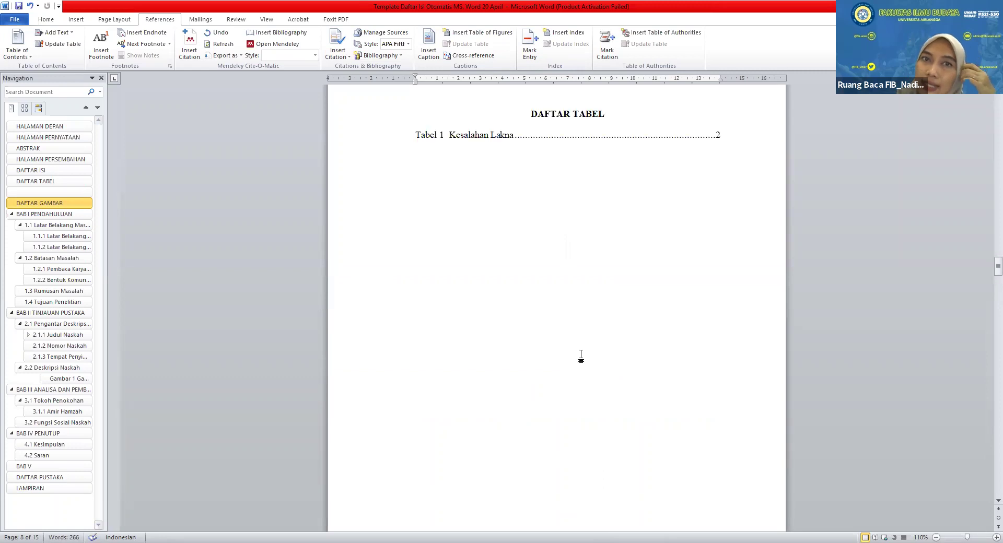
{"action": "scroll", "coordinate": [569, 354], "scroll_direction": "down", "scroll_amount": 10}
{"action": "scroll", "coordinate": [571, 360], "scroll_direction": "down", "scroll_amount": 3}
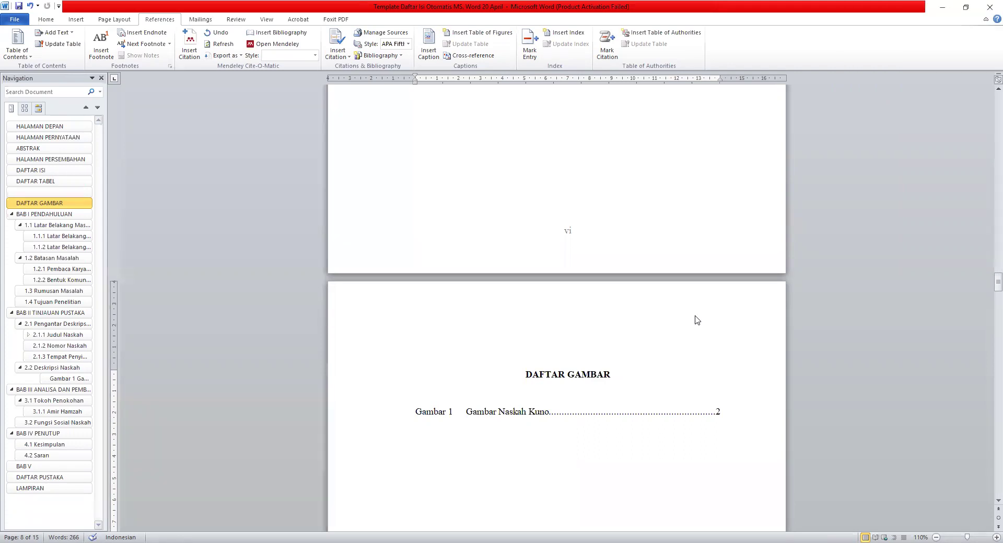
{"action": "scroll", "coordinate": [697, 320], "scroll_direction": "up", "scroll_amount": 3}
{"action": "scroll", "coordinate": [697, 320], "scroll_direction": "up", "scroll_amount": 10}
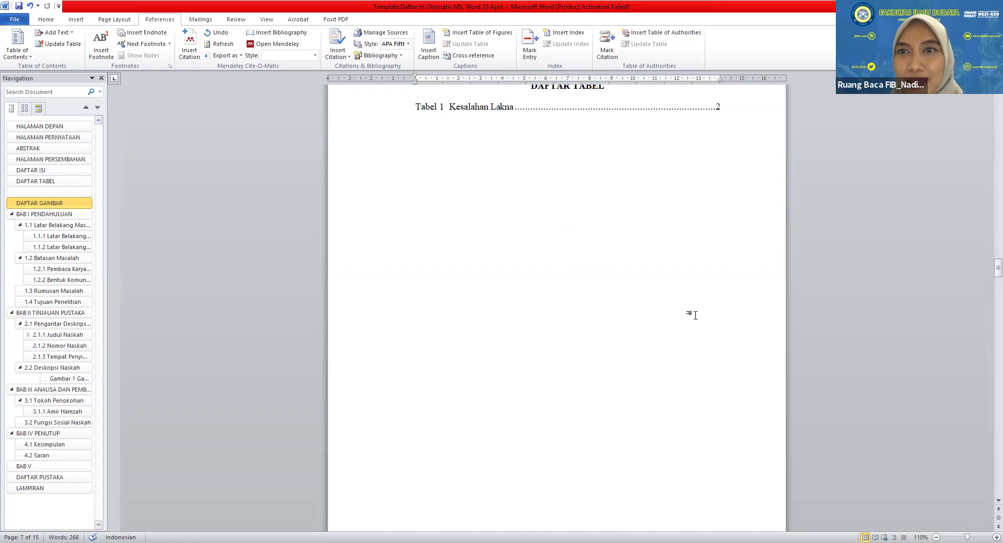
{"action": "scroll", "coordinate": [681, 292], "scroll_direction": "up", "scroll_amount": 3}
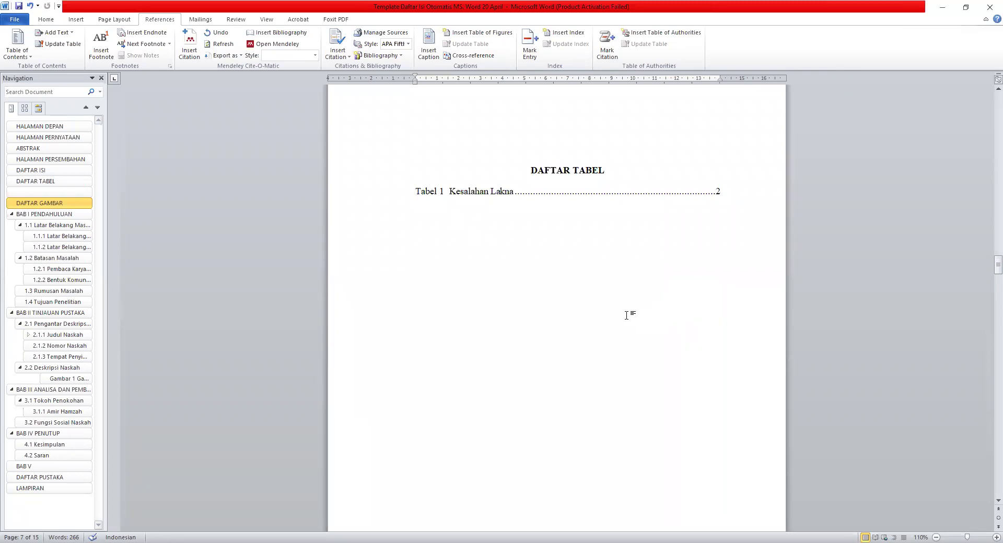
Review the table of contents under DAFTAR ISI through its last entries, along with the list on the DAFTAR TABEL page
{"action": "scroll", "coordinate": [624, 319], "scroll_direction": "up", "scroll_amount": 10}
{"action": "scroll", "coordinate": [625, 320], "scroll_direction": "up", "scroll_amount": 15}
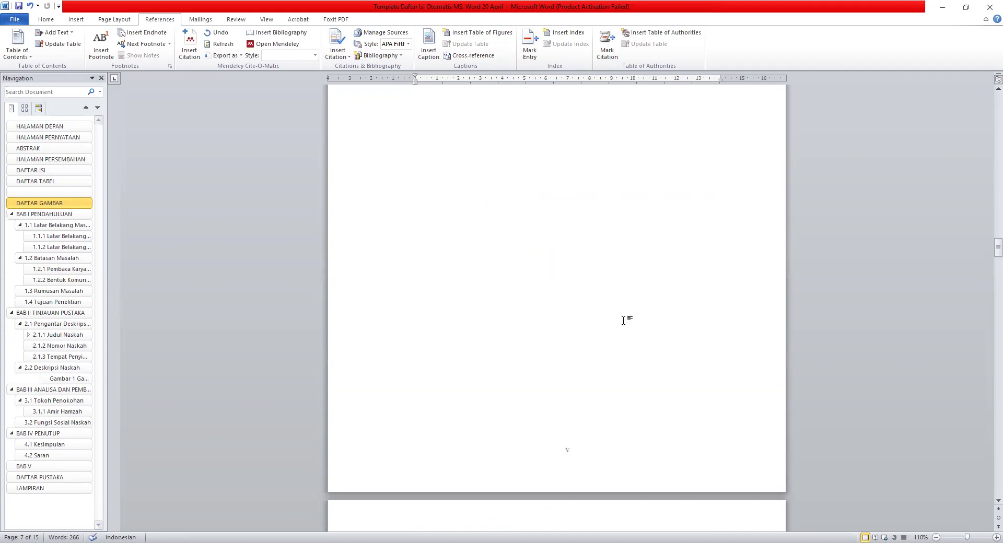
{"action": "scroll", "coordinate": [623, 321], "scroll_direction": "up", "scroll_amount": 18}
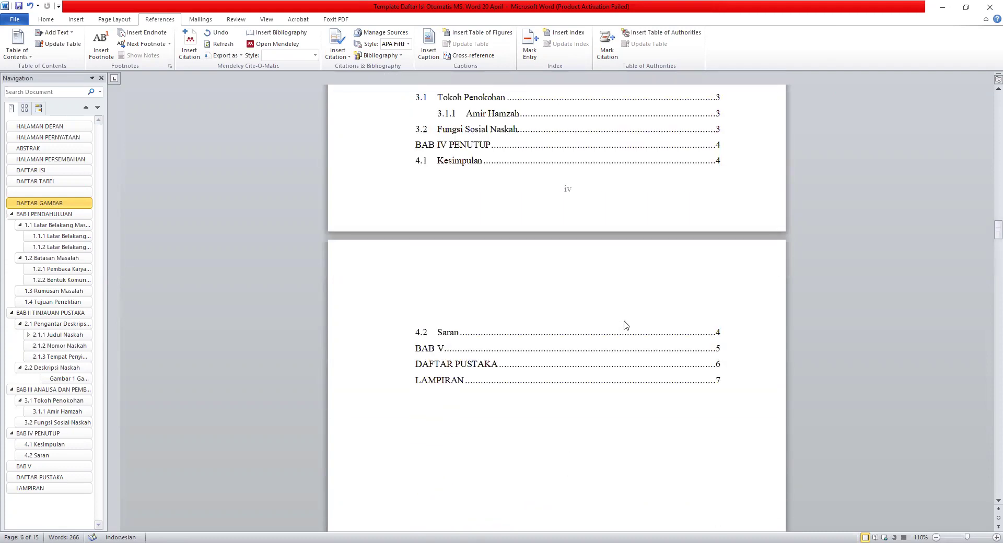
{"action": "scroll", "coordinate": [615, 296], "scroll_direction": "up", "scroll_amount": 2}
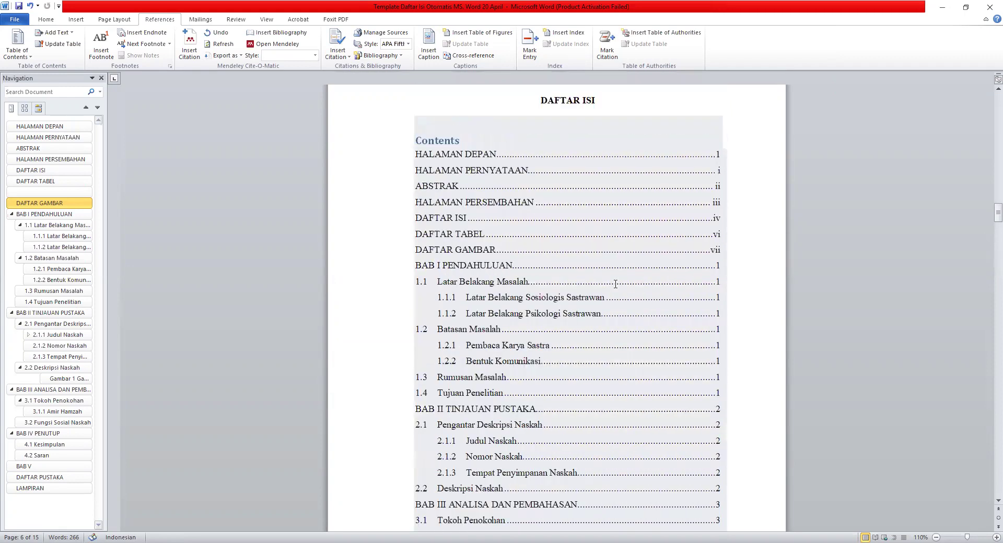
{"action": "scroll", "coordinate": [716, 233], "scroll_direction": "up", "scroll_amount": 3}
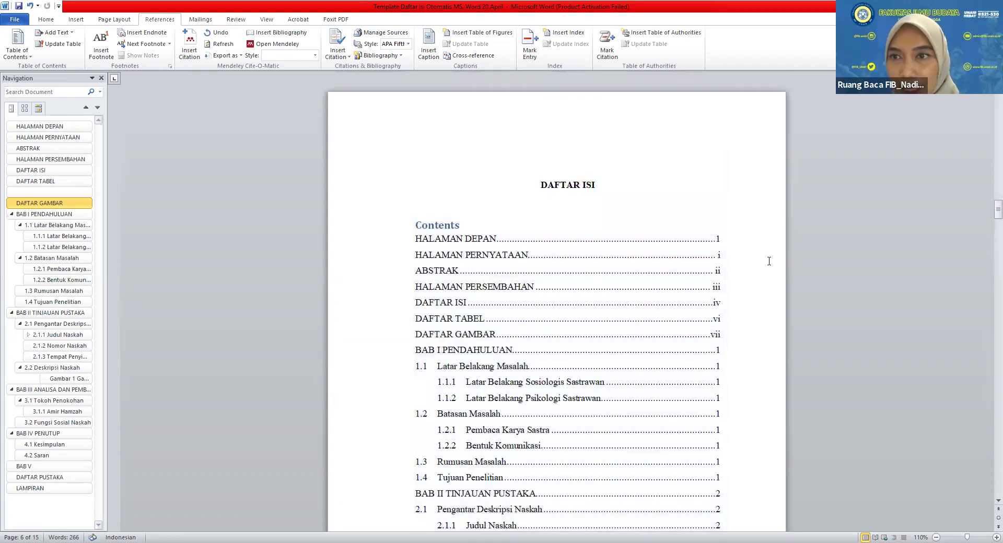
{"action": "left_click", "coordinate": [767, 261]}
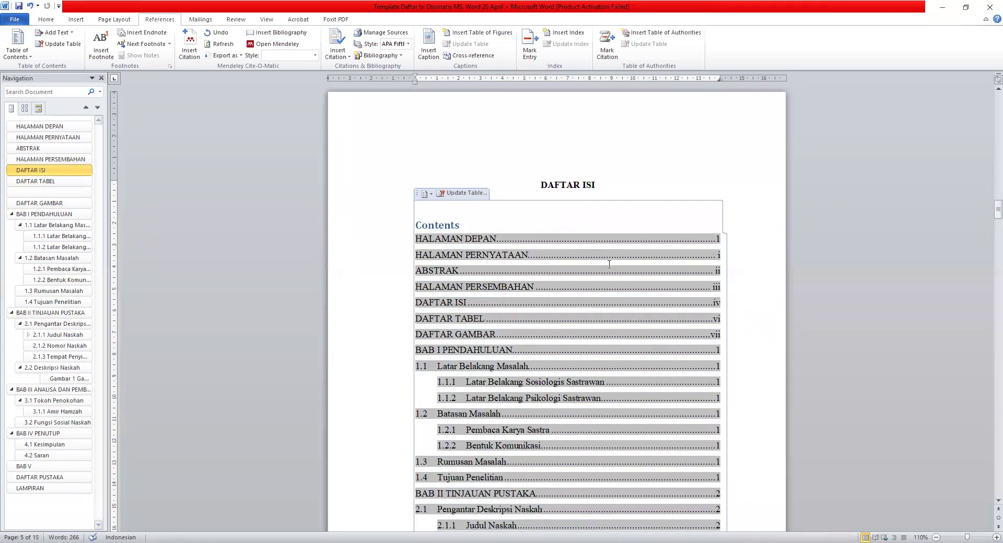
{"action": "scroll", "coordinate": [609, 263], "scroll_direction": "down", "scroll_amount": 7}
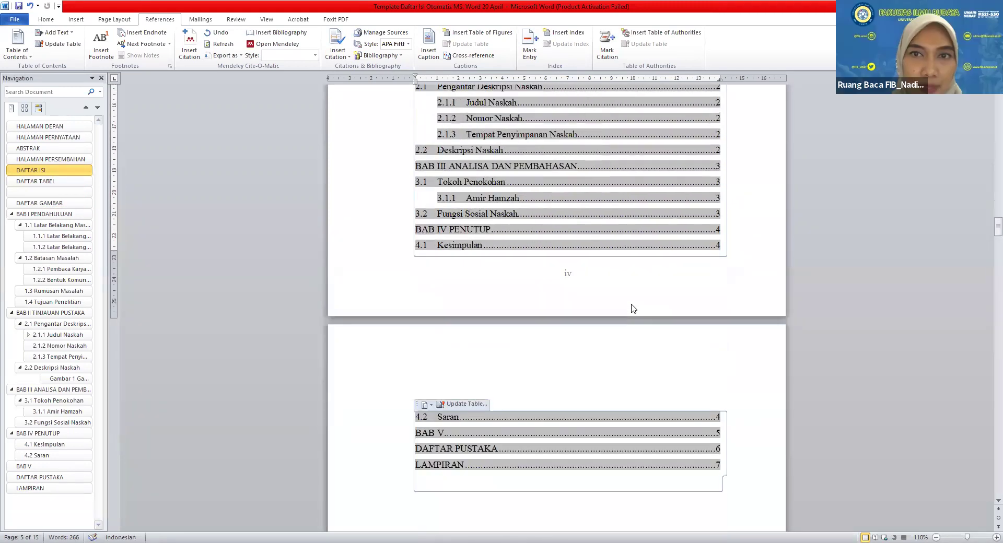
{"action": "scroll", "coordinate": [634, 308], "scroll_direction": "down", "scroll_amount": 3}
{"action": "scroll", "coordinate": [633, 305], "scroll_direction": "down", "scroll_amount": 2}
{"action": "left_click", "coordinate": [629, 295]}
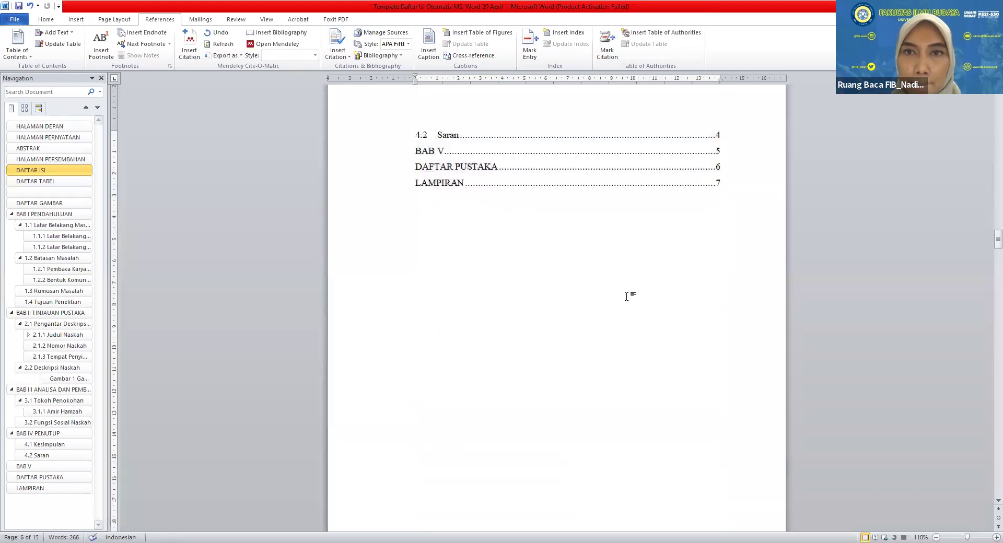
{"action": "scroll", "coordinate": [626, 297], "scroll_direction": "down", "scroll_amount": 2}
{"action": "scroll", "coordinate": [626, 296], "scroll_direction": "down", "scroll_amount": 6}
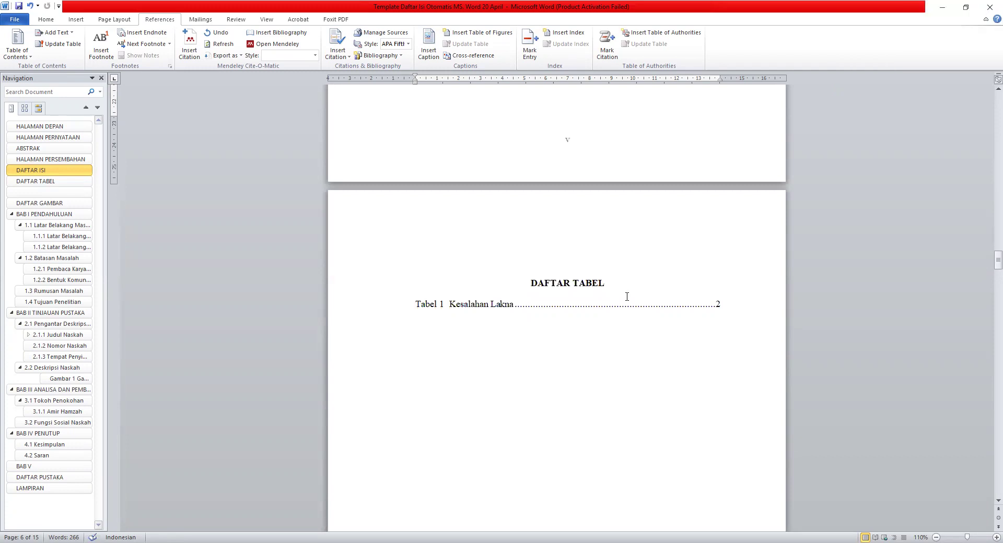
{"action": "left_click", "coordinate": [626, 293]}
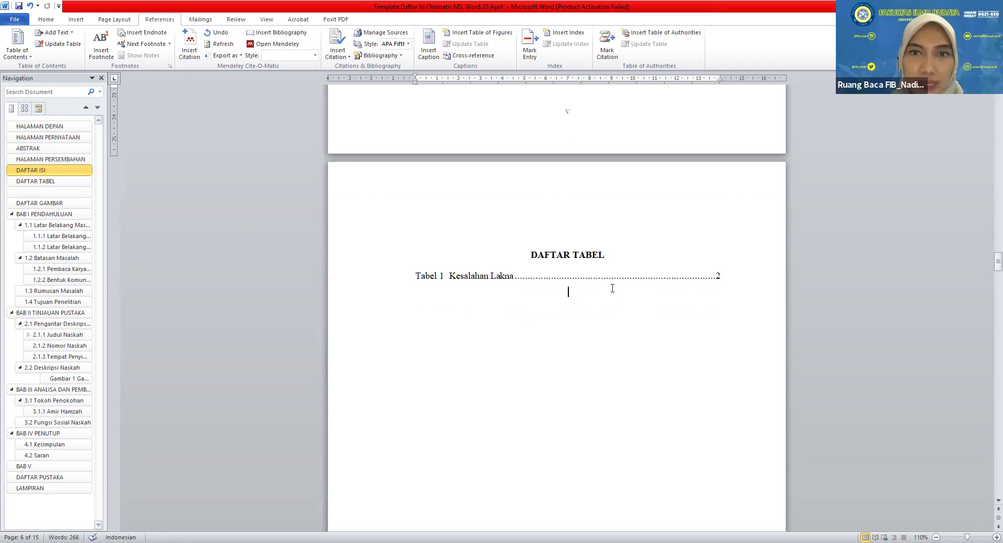
{"action": "scroll", "coordinate": [625, 291], "scroll_direction": "down", "scroll_amount": 3}
{"action": "scroll", "coordinate": [640, 293], "scroll_direction": "up", "scroll_amount": 10}
{"action": "scroll", "coordinate": [638, 291], "scroll_direction": "up", "scroll_amount": 3}
{"action": "left_click", "coordinate": [593, 230]}
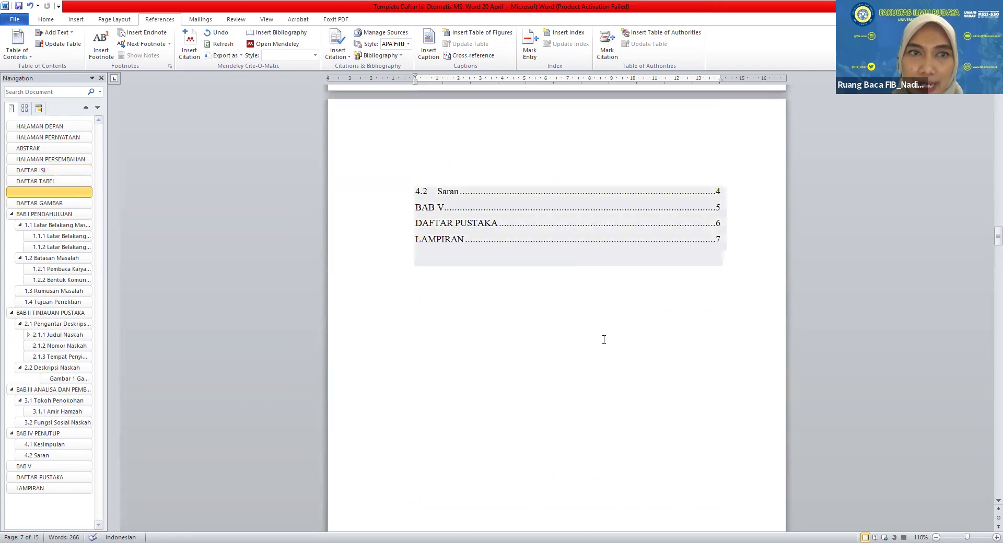
Check the paragraph settings of the TOC 1 style used by the table of contents under DAFTAR ISI
{"action": "scroll", "coordinate": [600, 354], "scroll_direction": "down", "scroll_amount": 6}
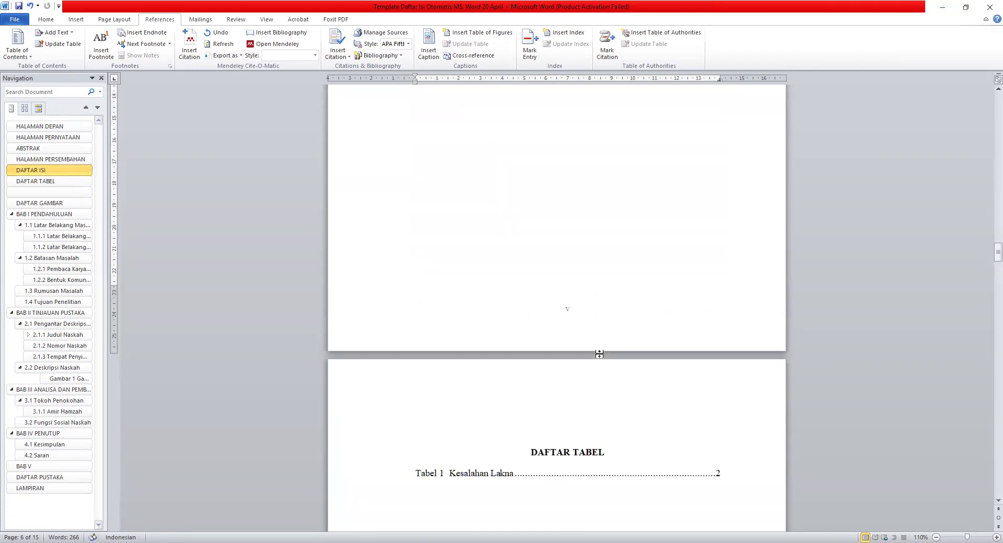
{"action": "scroll", "coordinate": [599, 355], "scroll_direction": "up", "scroll_amount": 15}
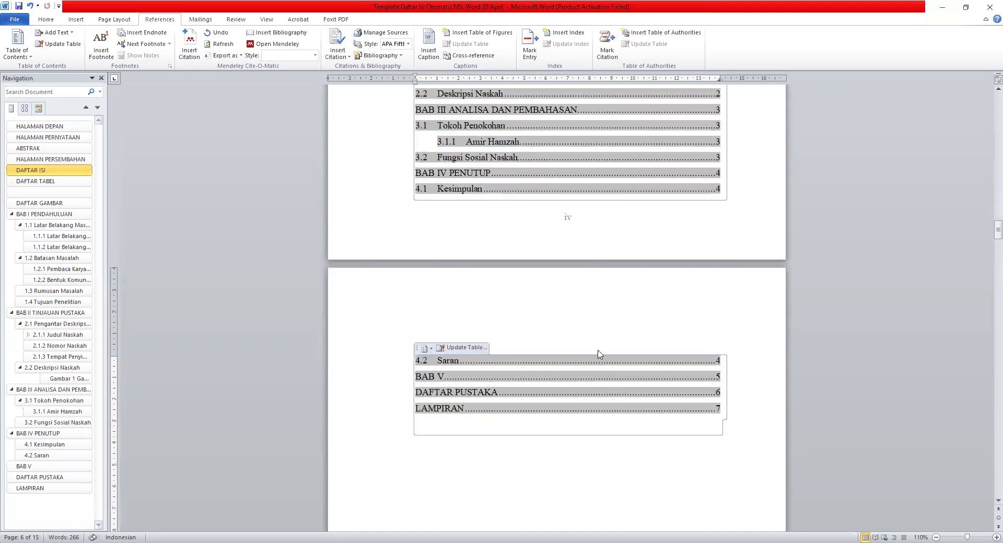
{"action": "scroll", "coordinate": [599, 351], "scroll_direction": "up", "scroll_amount": 5}
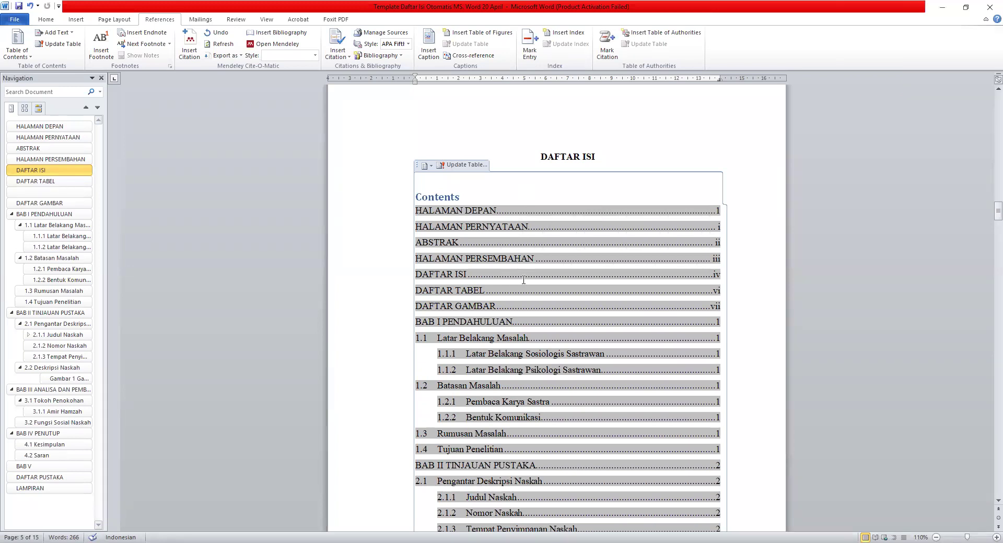
{"action": "left_click", "coordinate": [30, 57]}
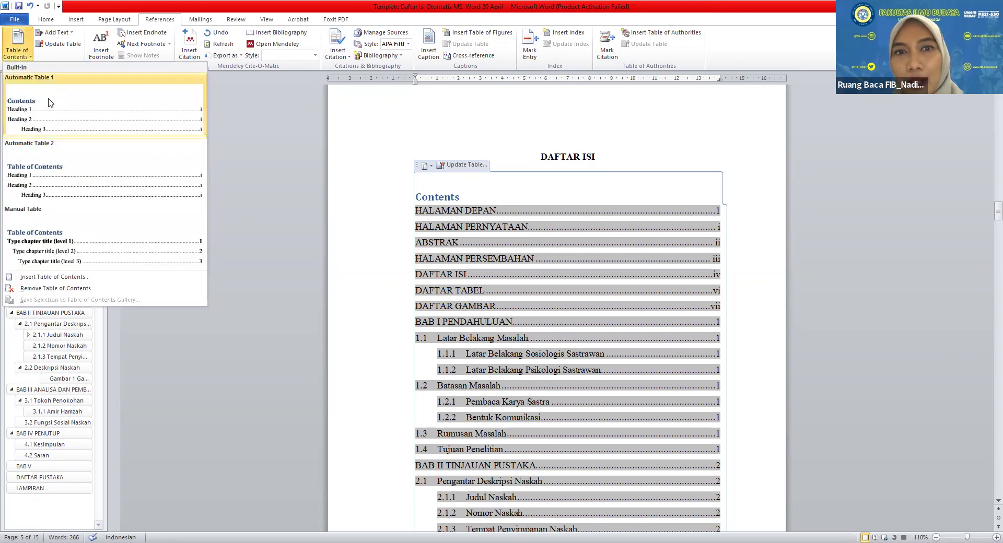
{"action": "left_click", "coordinate": [92, 280]}
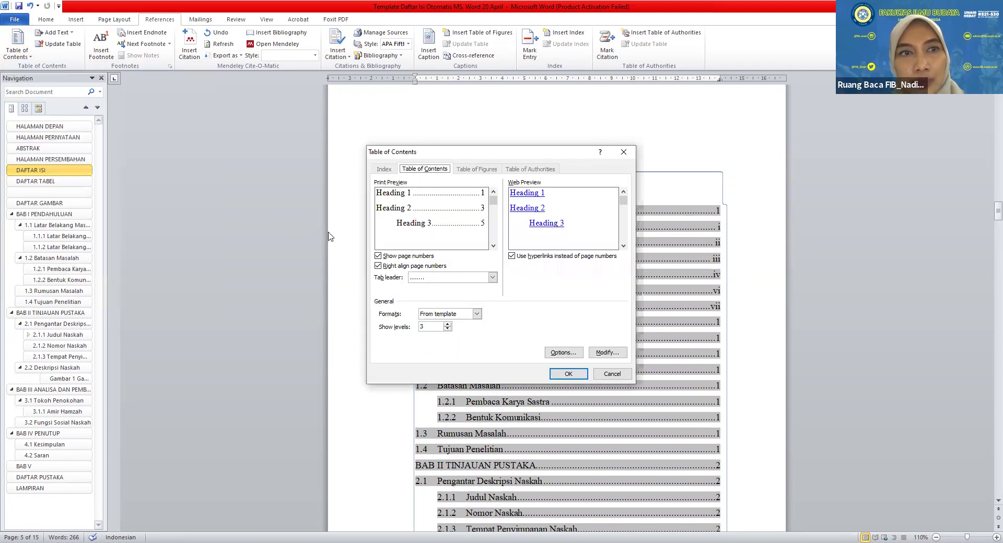
{"action": "left_click", "coordinate": [600, 352]}
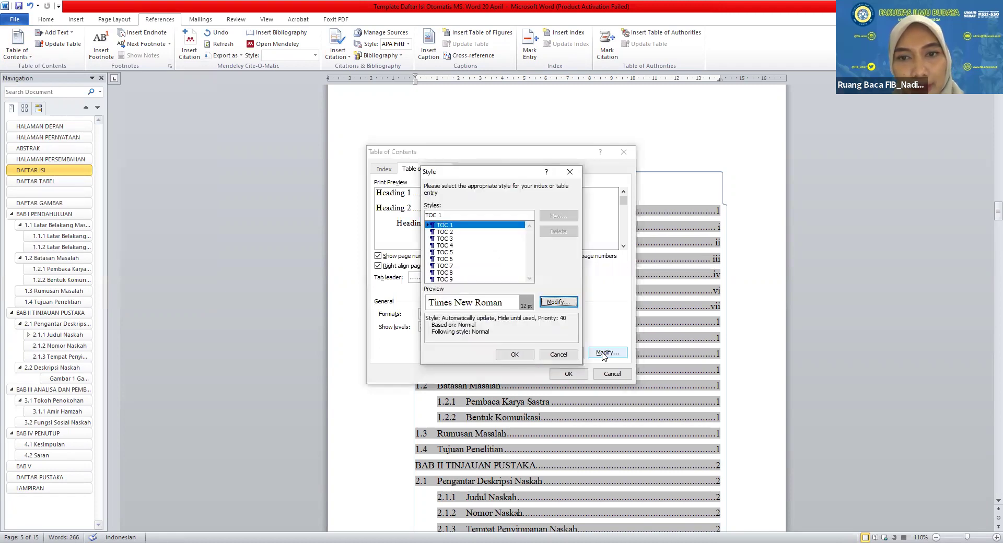
{"action": "left_click", "coordinate": [448, 228]}
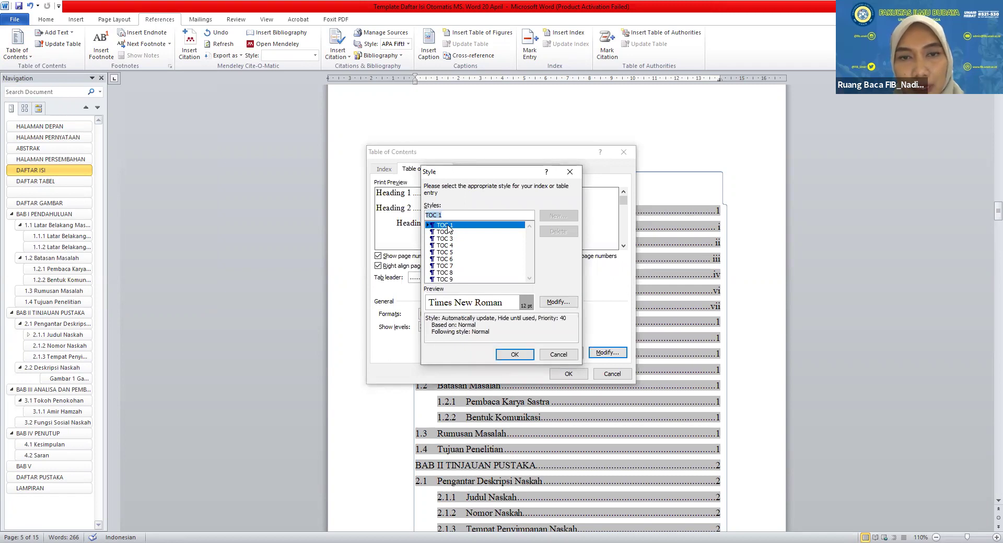
{"action": "left_click", "coordinate": [557, 303]}
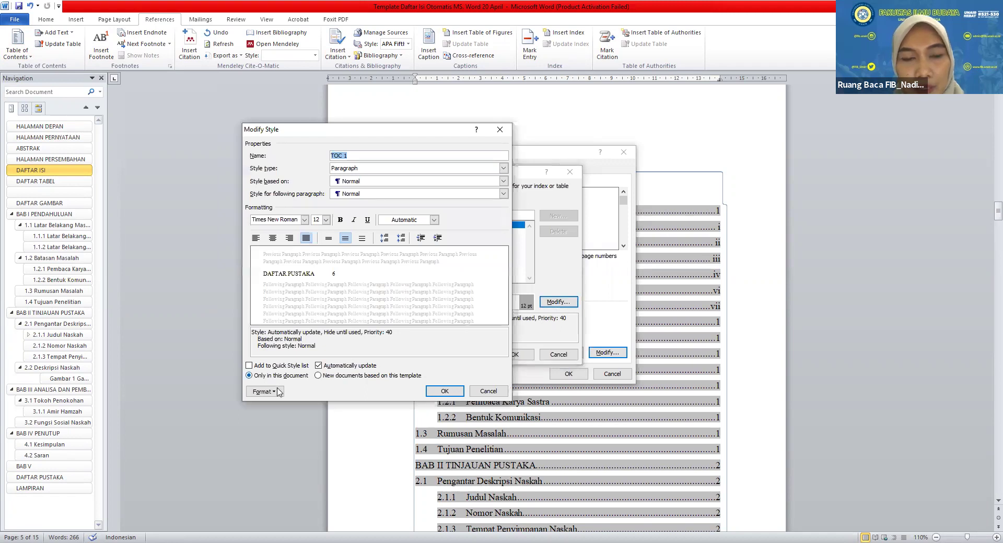
{"action": "left_click", "coordinate": [272, 392]}
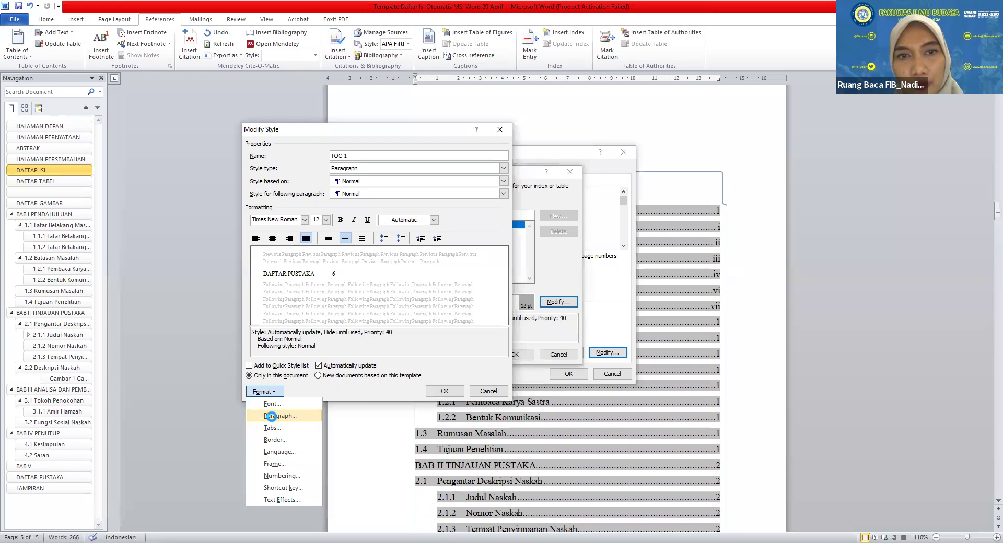
{"action": "left_click", "coordinate": [273, 416]}
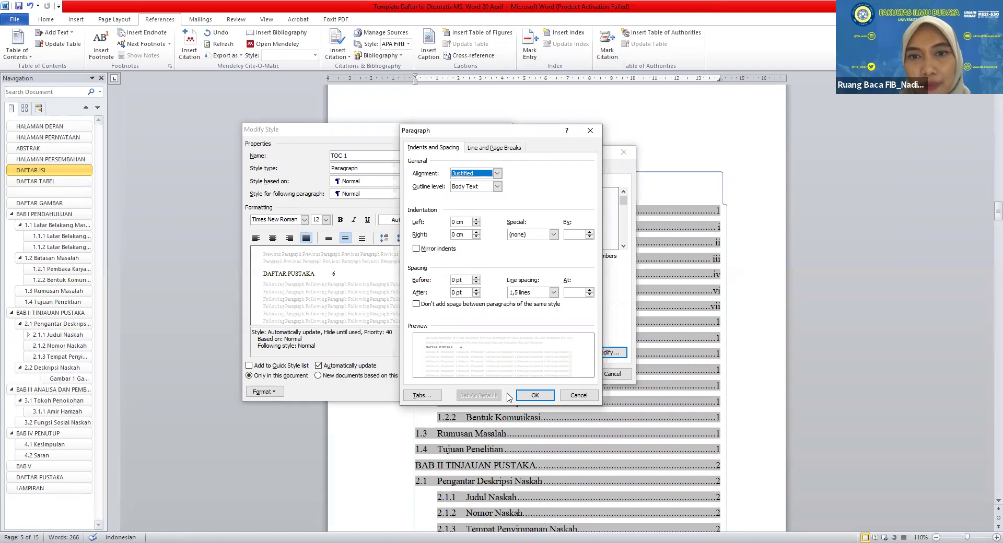
{"action": "left_click", "coordinate": [532, 396]}
{"action": "left_click", "coordinate": [445, 392]}
Check the paragraph settings of the TOC 2 style, including its indentation and line spacing
{"action": "left_click", "coordinate": [546, 302]}
{"action": "left_click", "coordinate": [268, 392]}
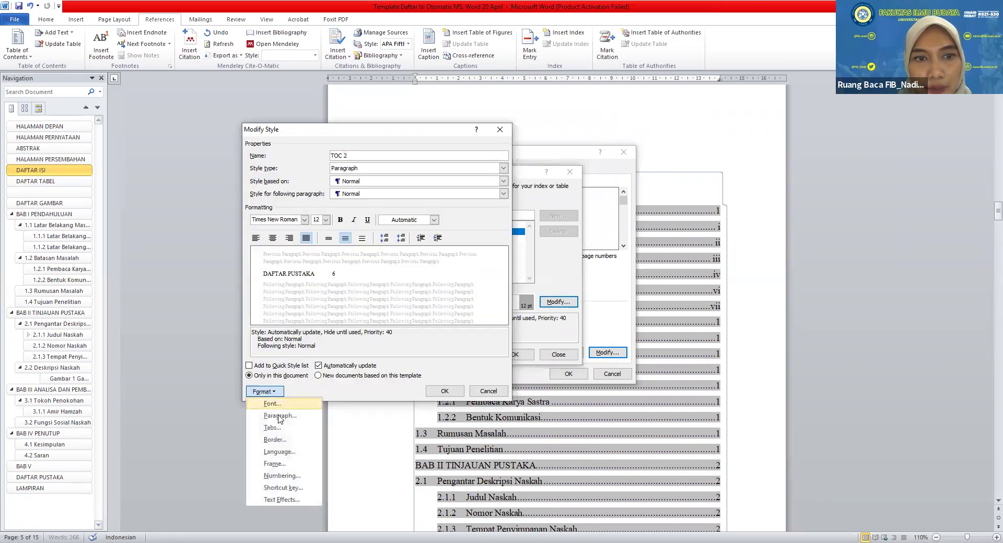
{"action": "key", "text": "p"}
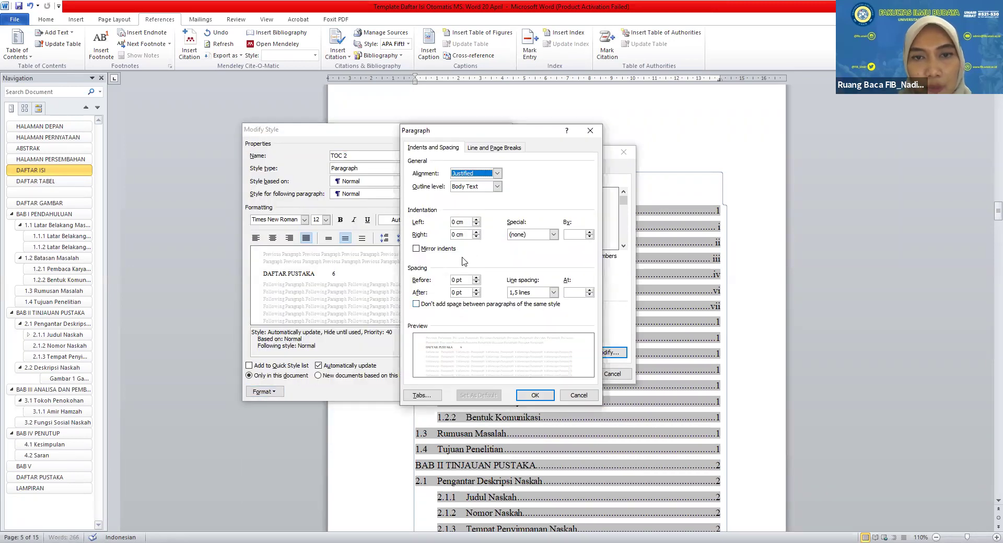
{"action": "left_click", "coordinate": [523, 396]}
{"action": "left_click", "coordinate": [451, 393]}
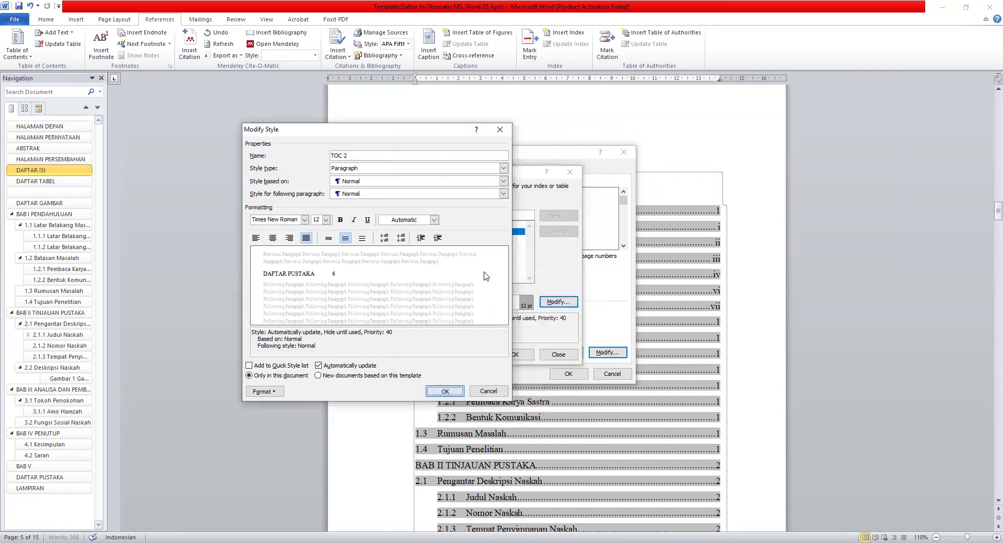
Check the paragraph settings of the TOC 3 style, particularly its left indentation
{"action": "left_click", "coordinate": [445, 238]}
{"action": "left_click", "coordinate": [557, 302]}
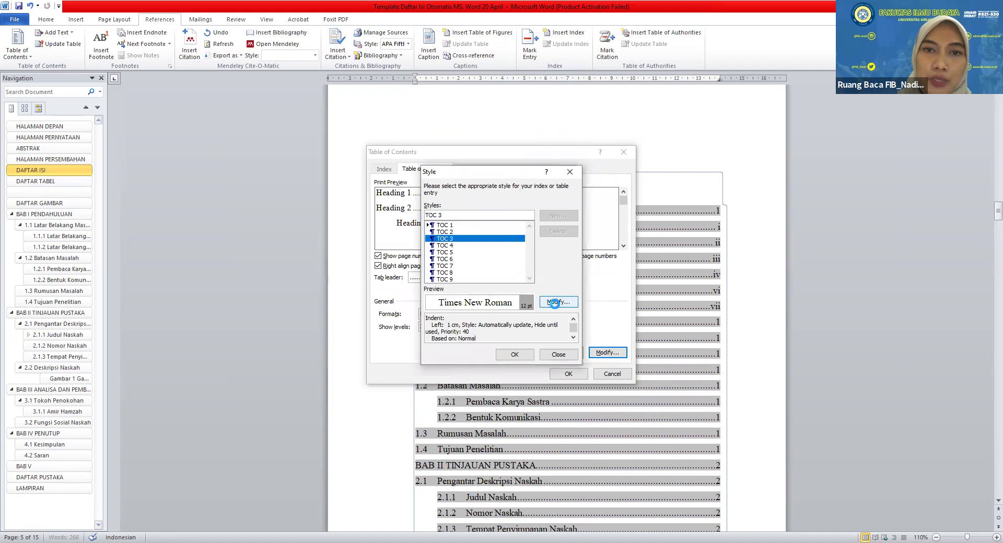
{"action": "left_click", "coordinate": [280, 396]}
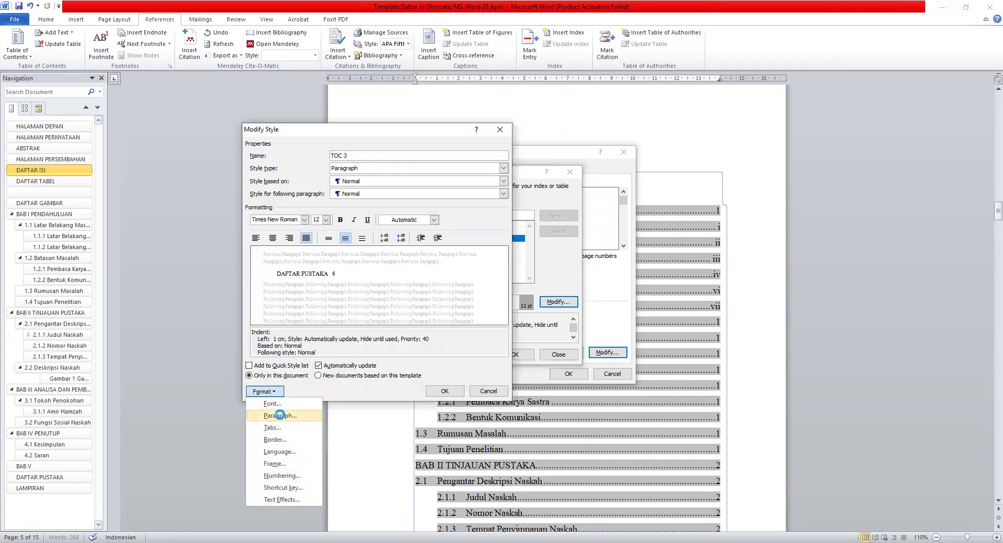
{"action": "left_click", "coordinate": [280, 416]}
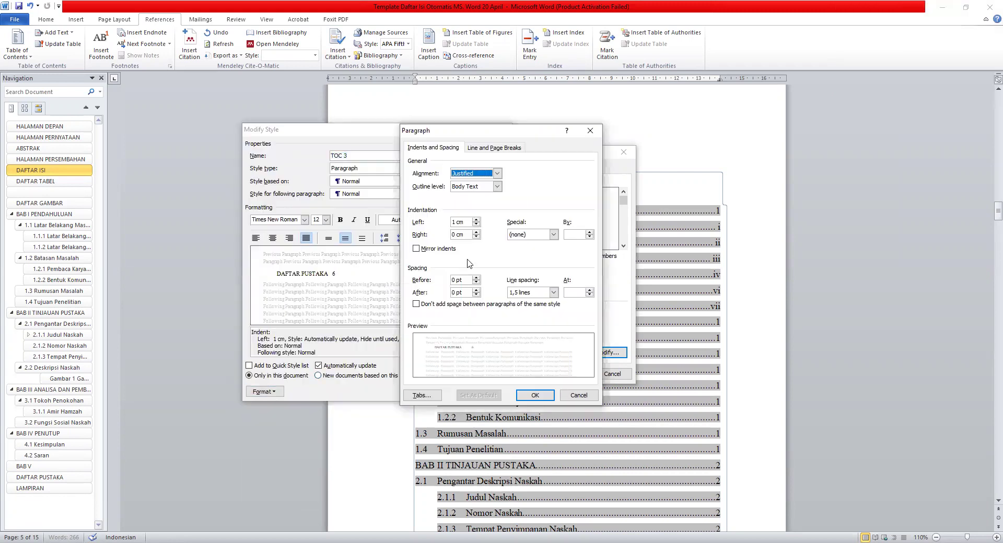
{"action": "left_click", "coordinate": [453, 222]}
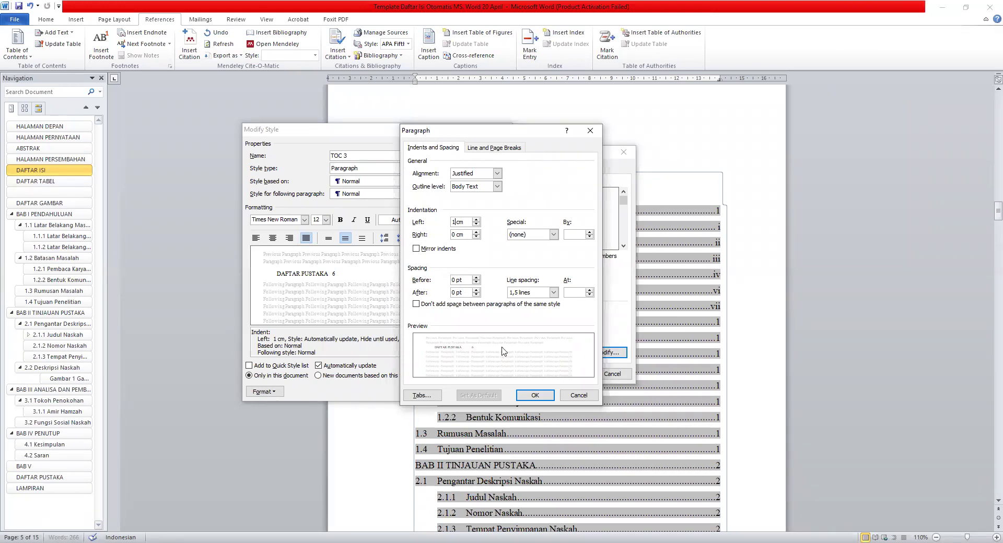
{"action": "left_click", "coordinate": [538, 395]}
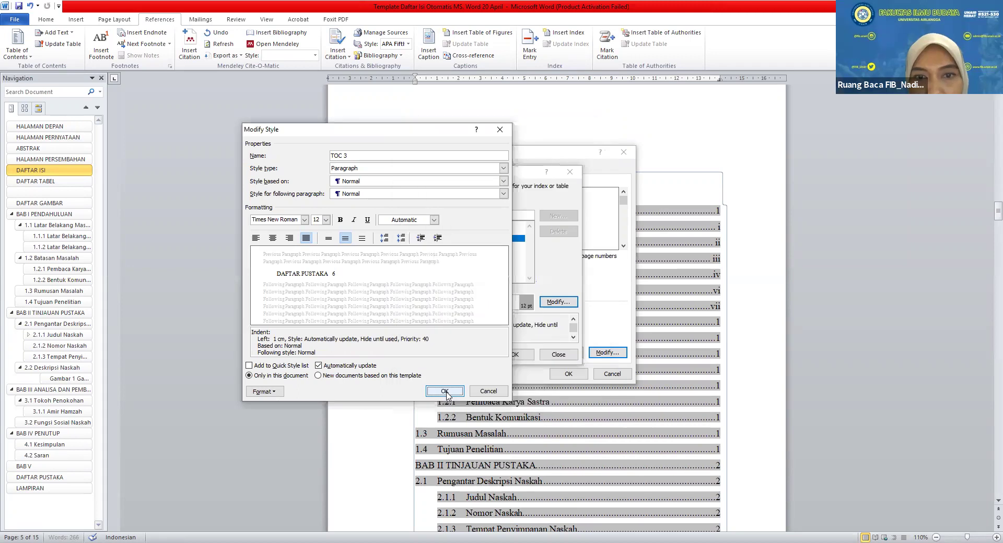
{"action": "left_click", "coordinate": [445, 391]}
Close the table of contents settings without replacing the existing table of contents
{"action": "left_click", "coordinate": [514, 354]}
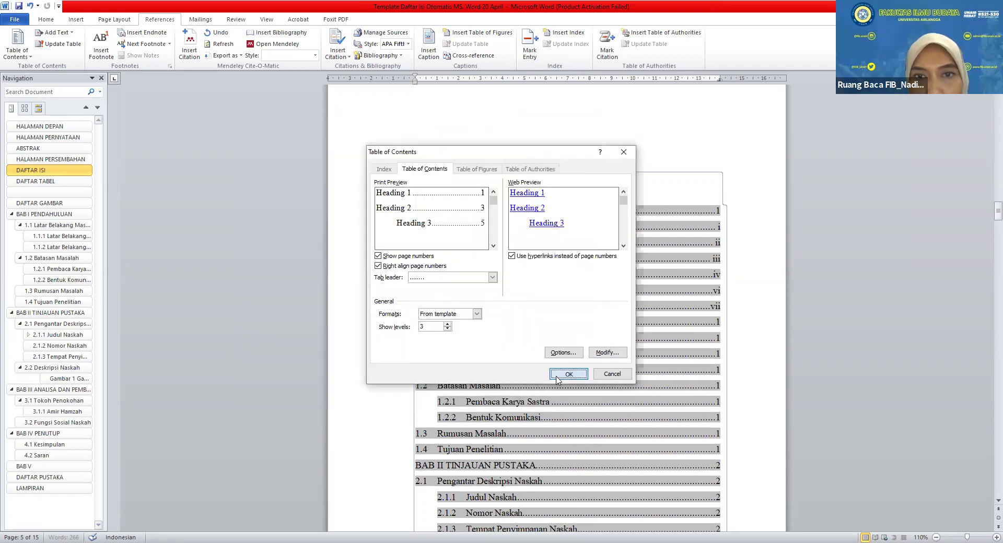
{"action": "left_click", "coordinate": [557, 375]}
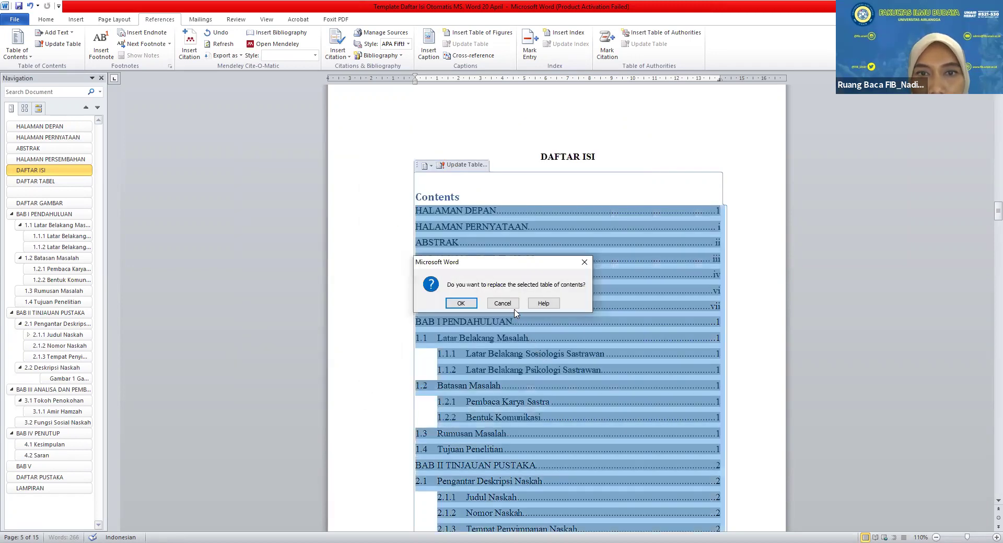
{"action": "left_click", "coordinate": [503, 304]}
{"action": "key", "text": "Return"}
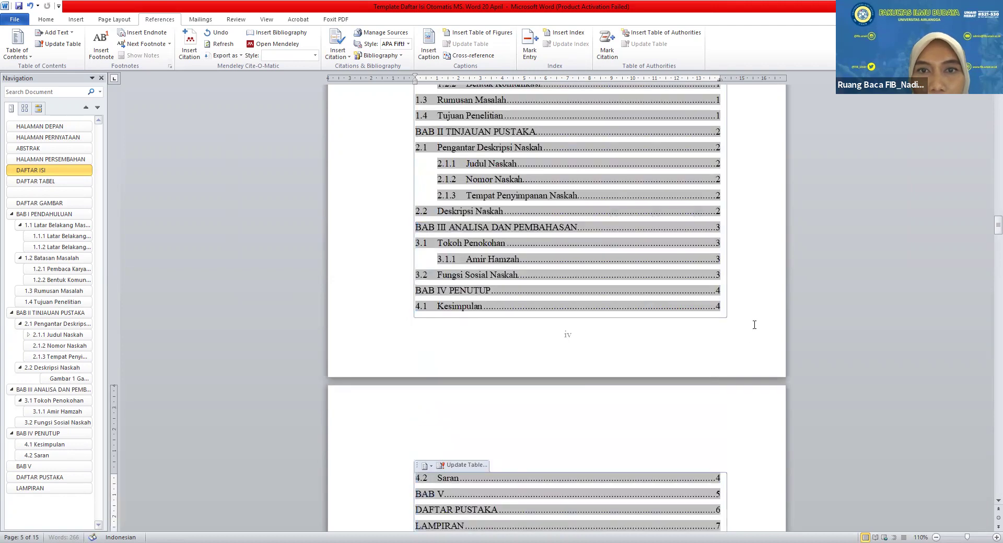
Examine the numbered chapter and subsection entries in the table of contents under DAFTAR ISI
{"action": "double_click", "coordinate": [772, 345]}
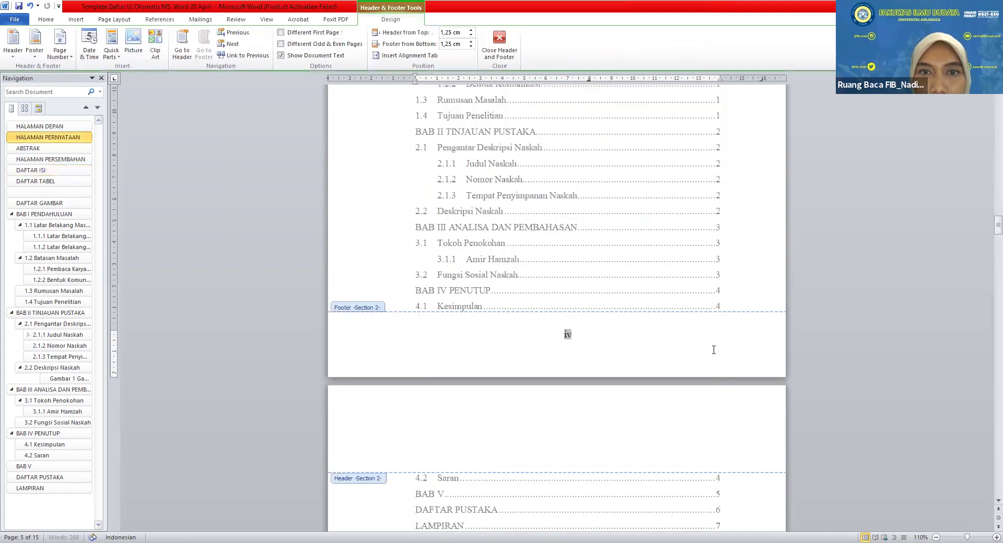
{"action": "double_click", "coordinate": [359, 287]}
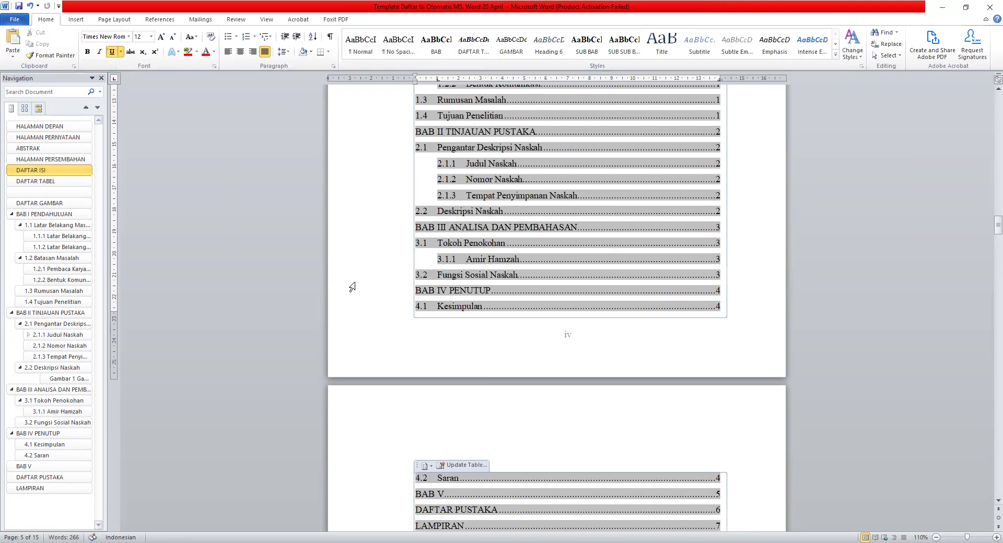
{"action": "left_click", "coordinate": [358, 285]}
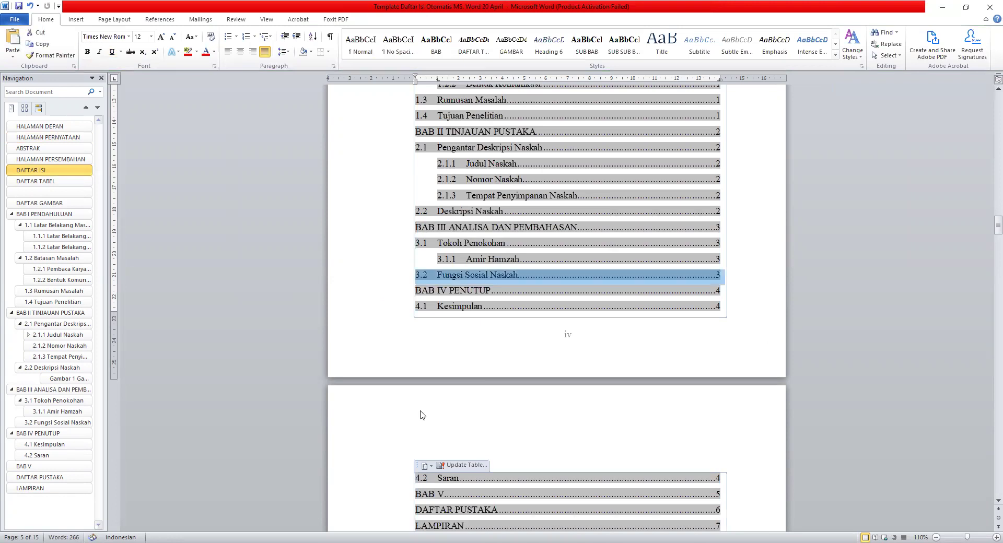
{"action": "scroll", "coordinate": [421, 413], "scroll_direction": "up", "scroll_amount": 2}
{"action": "left_click", "coordinate": [357, 372]}
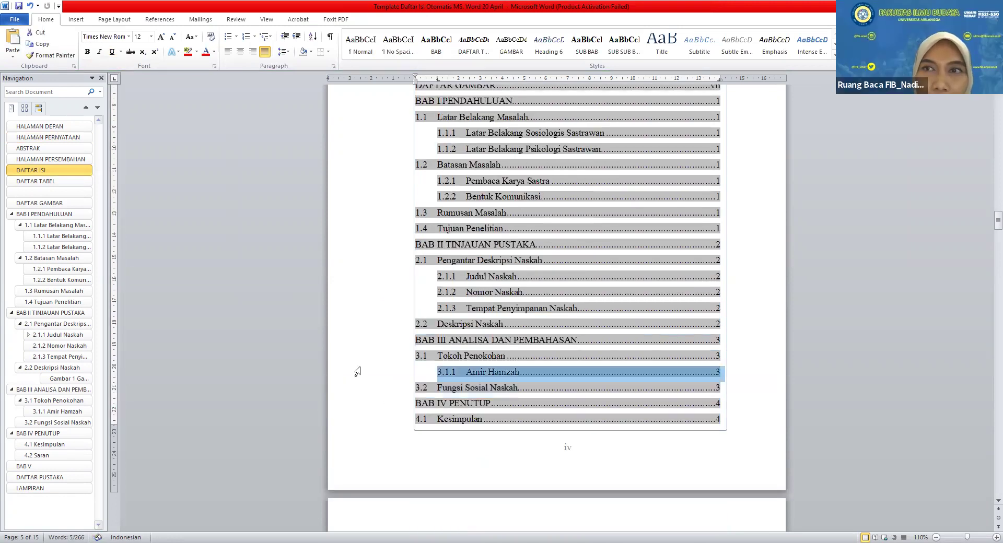
{"action": "left_click", "coordinate": [355, 292]}
{"action": "left_click", "coordinate": [362, 229]}
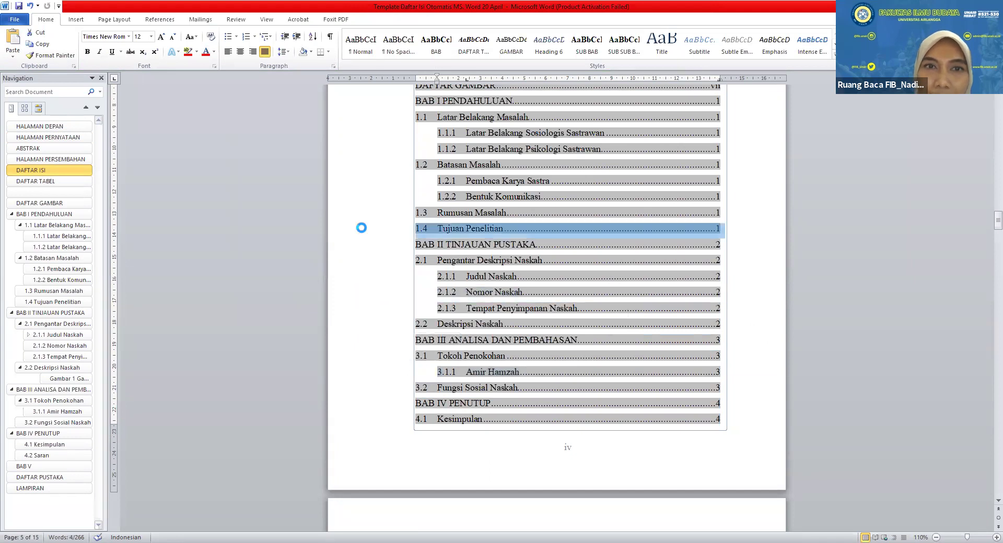
{"action": "scroll", "coordinate": [475, 369], "scroll_direction": "up", "scroll_amount": 2}
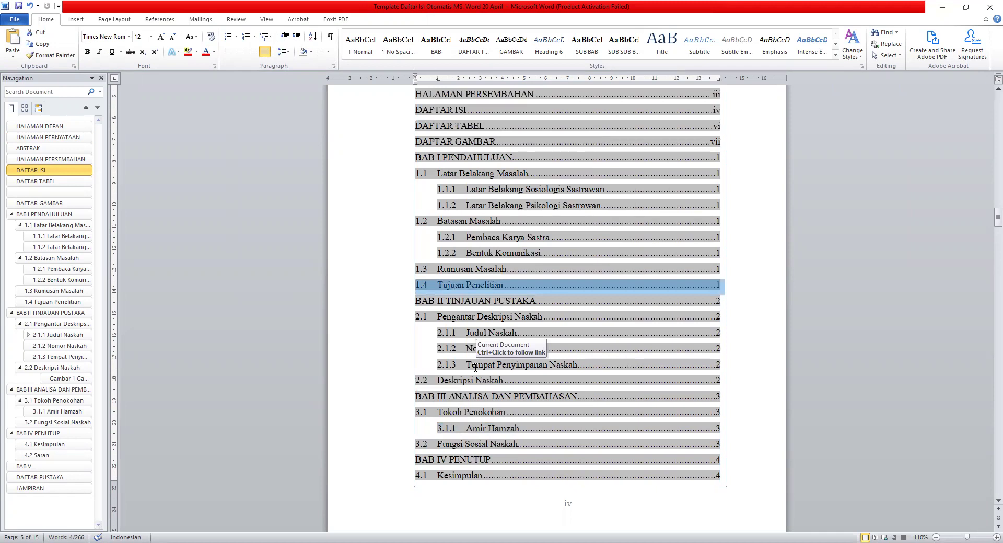
{"action": "left_click", "coordinate": [598, 257]}
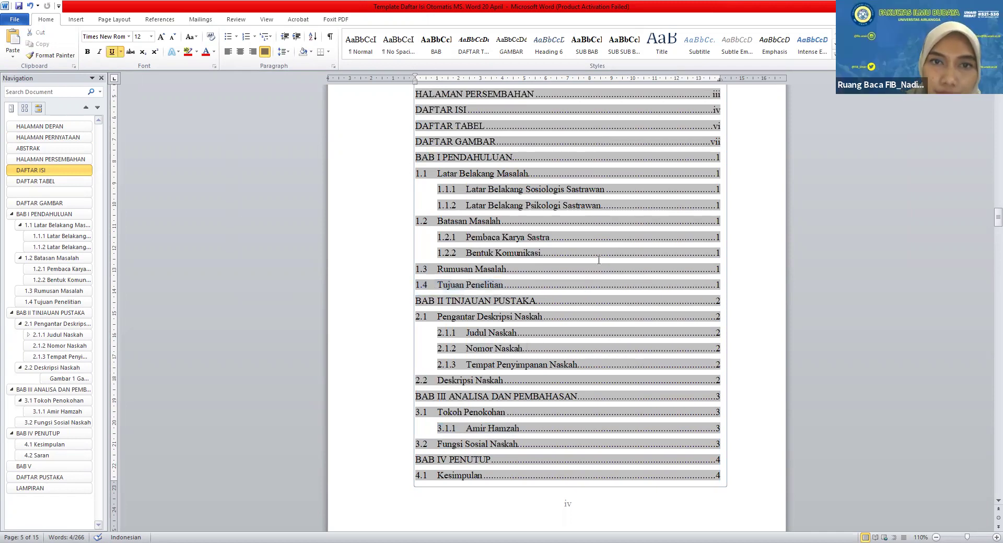
Look through the DAFTAR TABEL page and the chapter pages following the table of contents, up to BAB II TINJAUAN PUSTAKA
{"action": "scroll", "coordinate": [755, 328], "scroll_direction": "down", "scroll_amount": 9}
{"action": "scroll", "coordinate": [754, 326], "scroll_direction": "down", "scroll_amount": 20}
{"action": "left_click", "coordinate": [688, 343]}
{"action": "scroll", "coordinate": [680, 357], "scroll_direction": "down", "scroll_amount": 4}
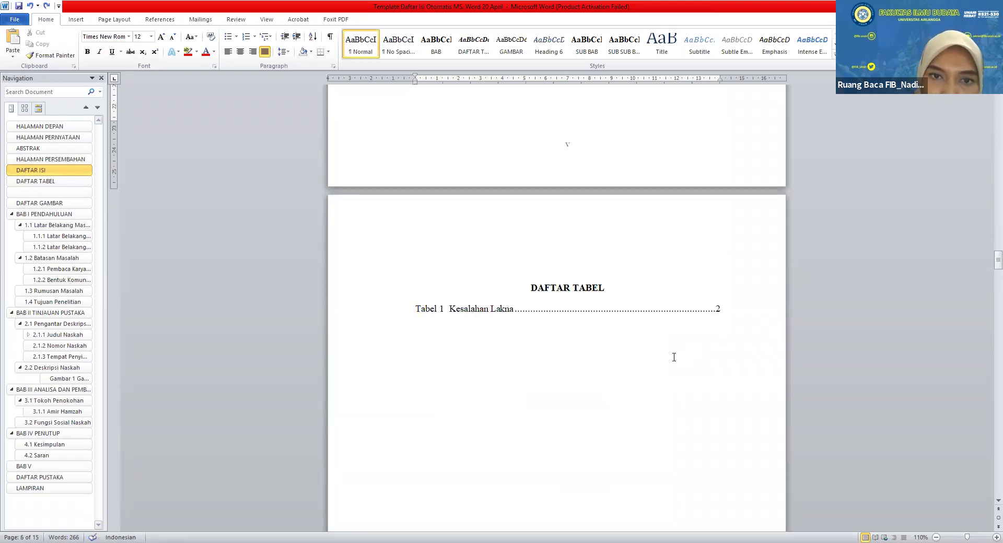
{"action": "scroll", "coordinate": [674, 357], "scroll_direction": "down", "scroll_amount": 5}
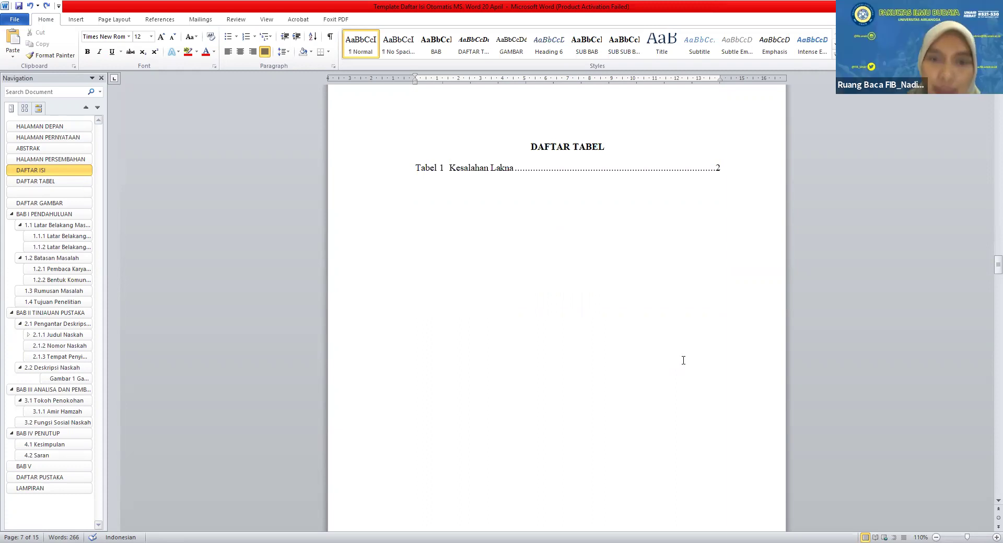
{"action": "scroll", "coordinate": [679, 358], "scroll_direction": "down", "scroll_amount": 20}
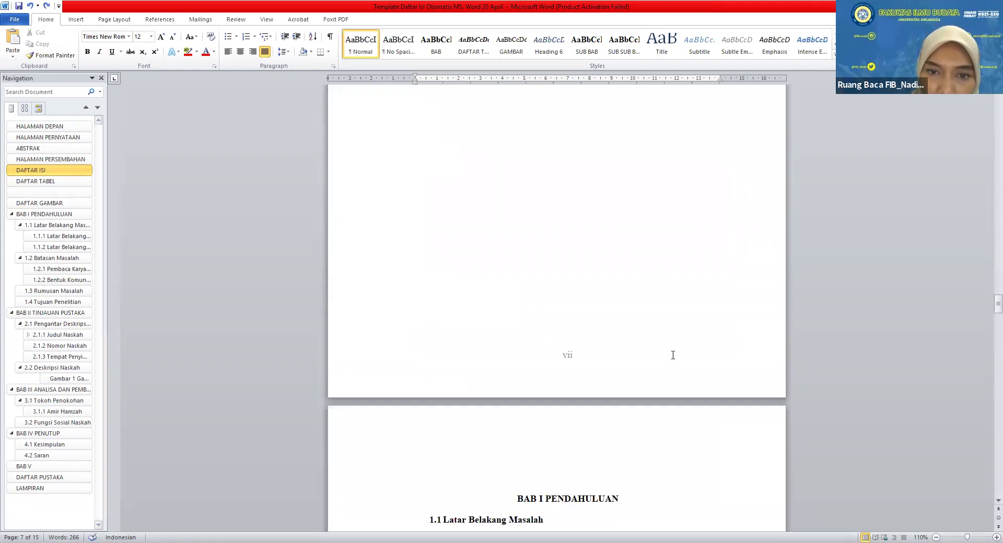
{"action": "scroll", "coordinate": [673, 356], "scroll_direction": "down", "scroll_amount": 11}
{"action": "scroll", "coordinate": [671, 366], "scroll_direction": "down", "scroll_amount": 20}
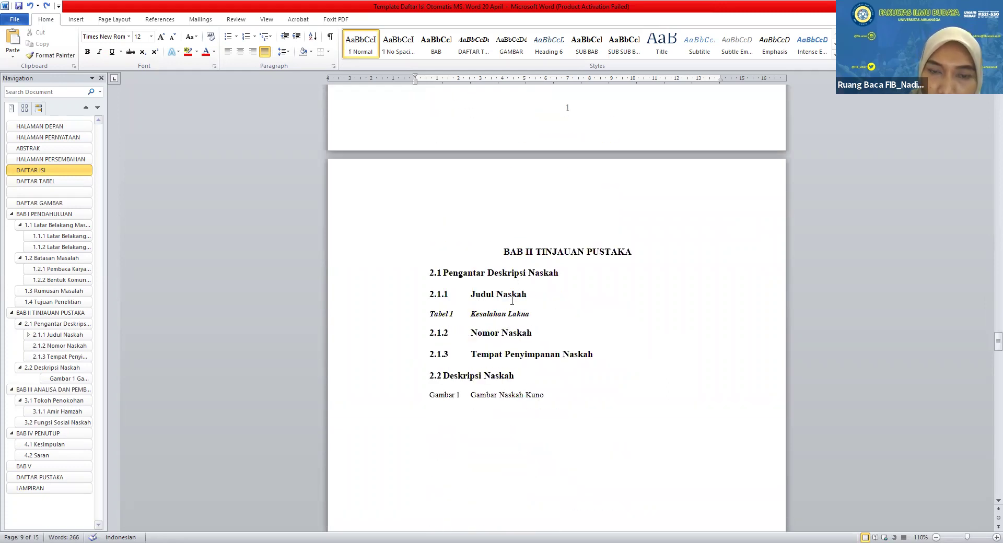
Modify the style of the Tabel 1 caption, naming it DAFTAR TABEL and basing it on (no style)
{"action": "left_click", "coordinate": [484, 315]}
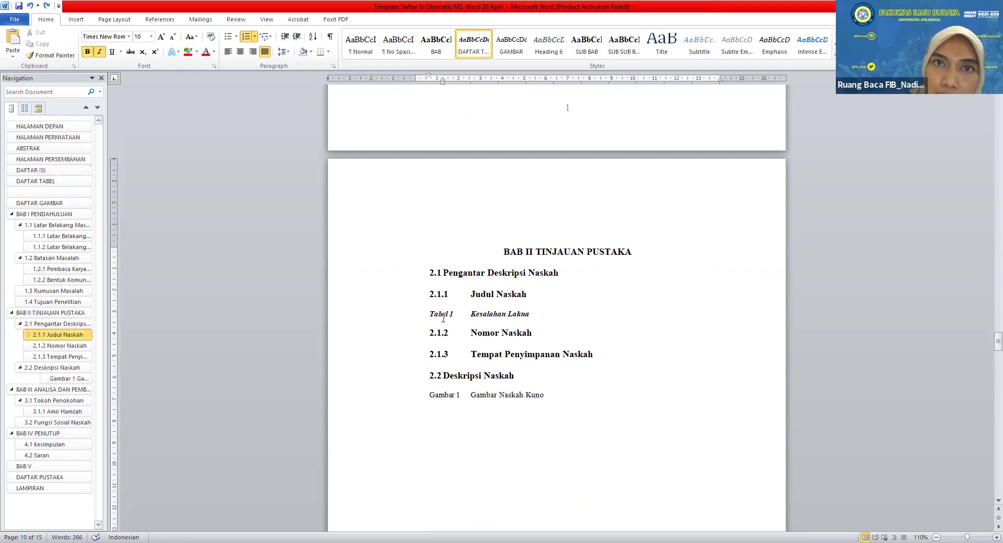
{"action": "right_click", "coordinate": [477, 50]}
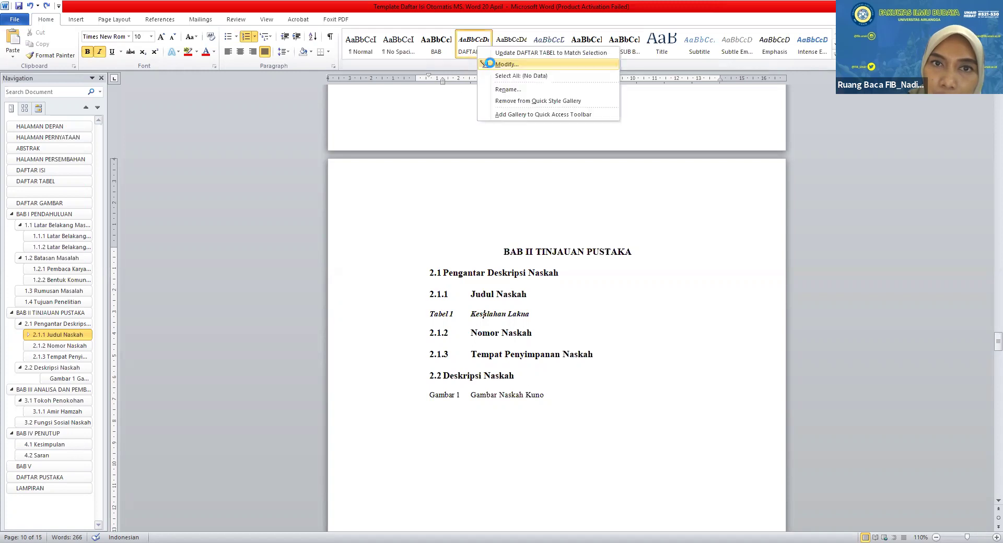
{"action": "left_click", "coordinate": [490, 63]}
{"action": "left_click", "coordinate": [418, 156]}
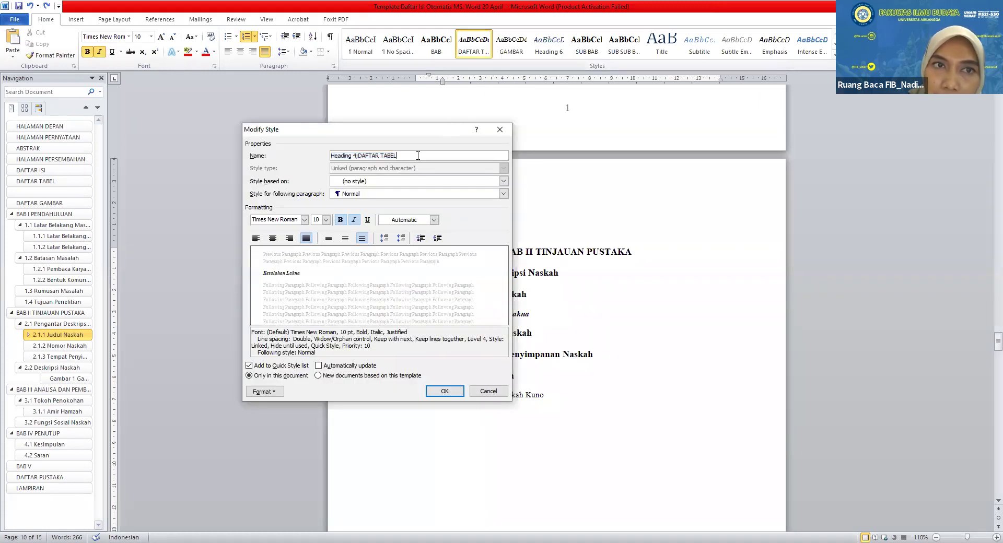
{"action": "left_click_drag", "start_coordinate": [402, 156], "coordinate": [296, 159]}
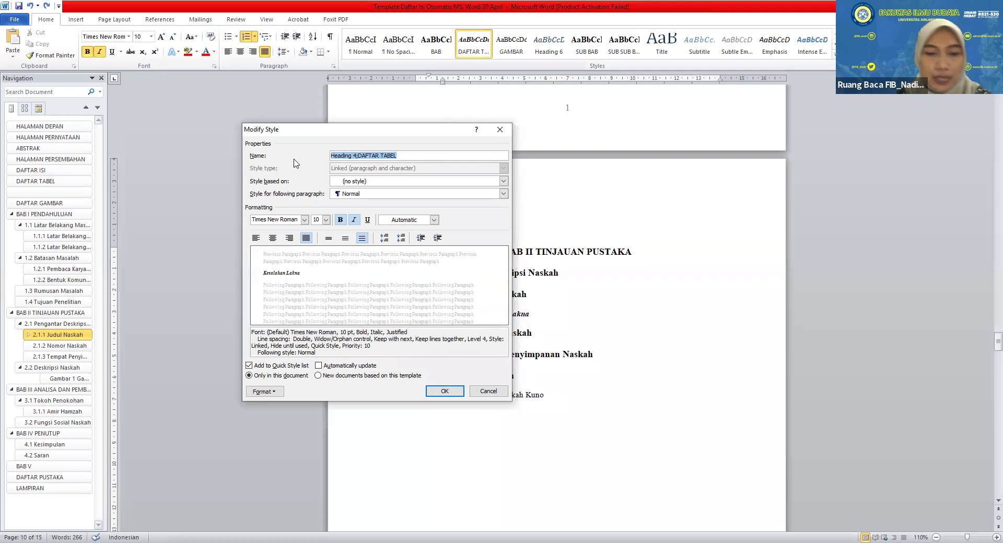
{"action": "type", "text": "DAFTAR TABEL"}
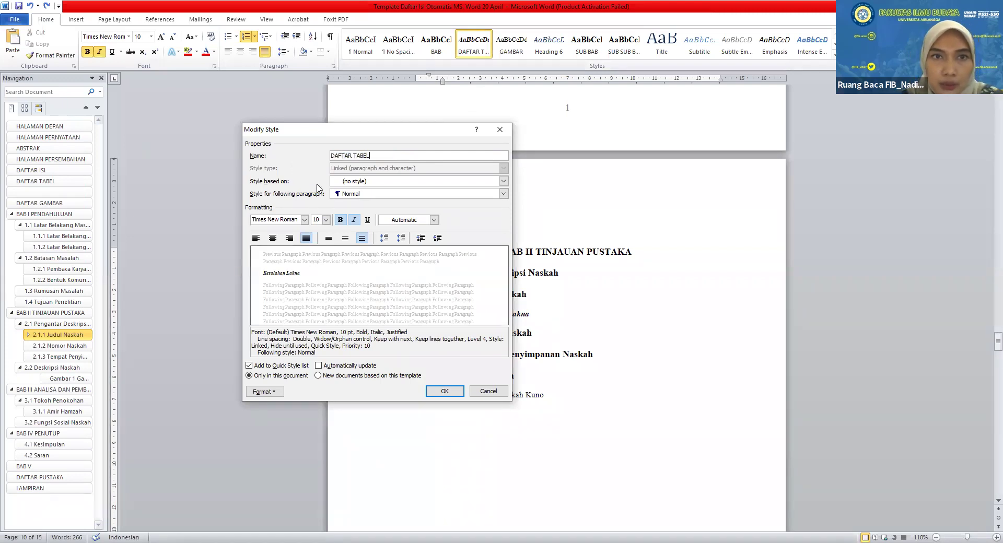
{"action": "left_click", "coordinate": [351, 183]}
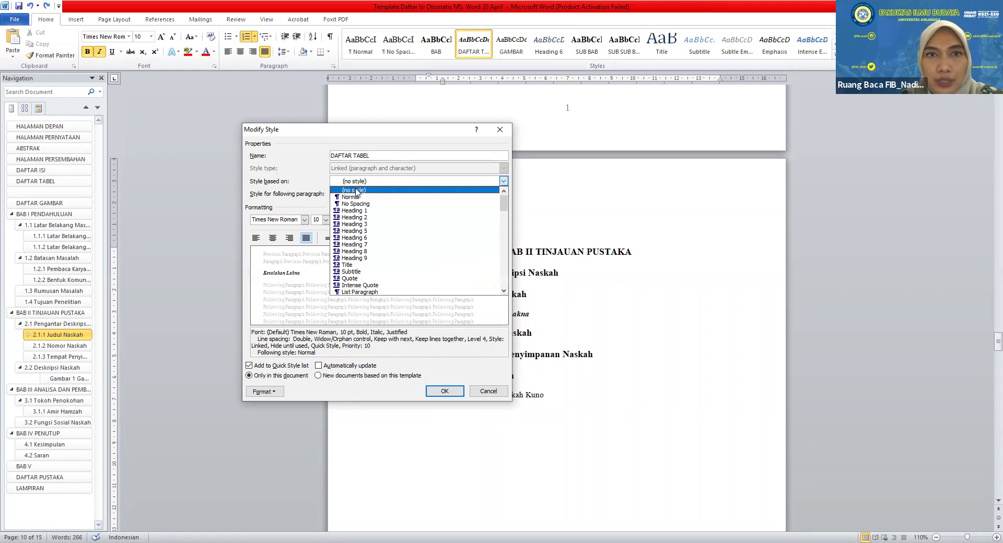
{"action": "left_click", "coordinate": [355, 192]}
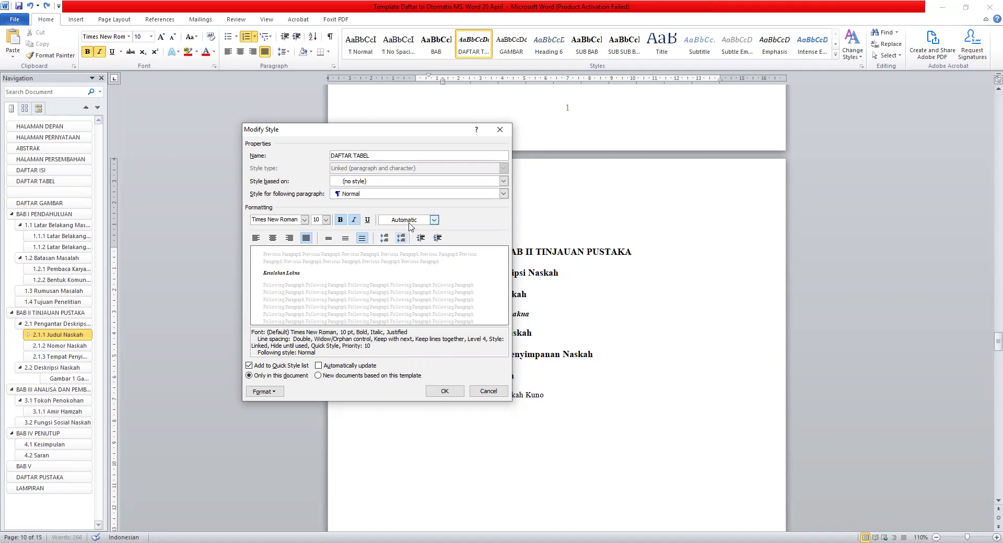
{"action": "left_click", "coordinate": [444, 390]}
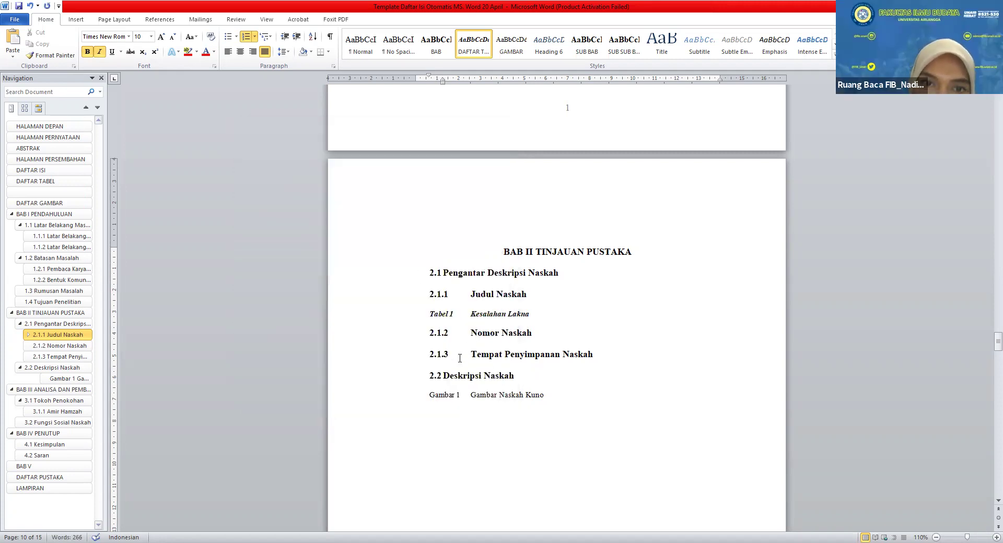
Define the number format of the Kesalahan Lakna caption as "Tabel 1" with 1, 2, 3 numbering and left alignment
{"action": "double_click", "coordinate": [433, 313]}
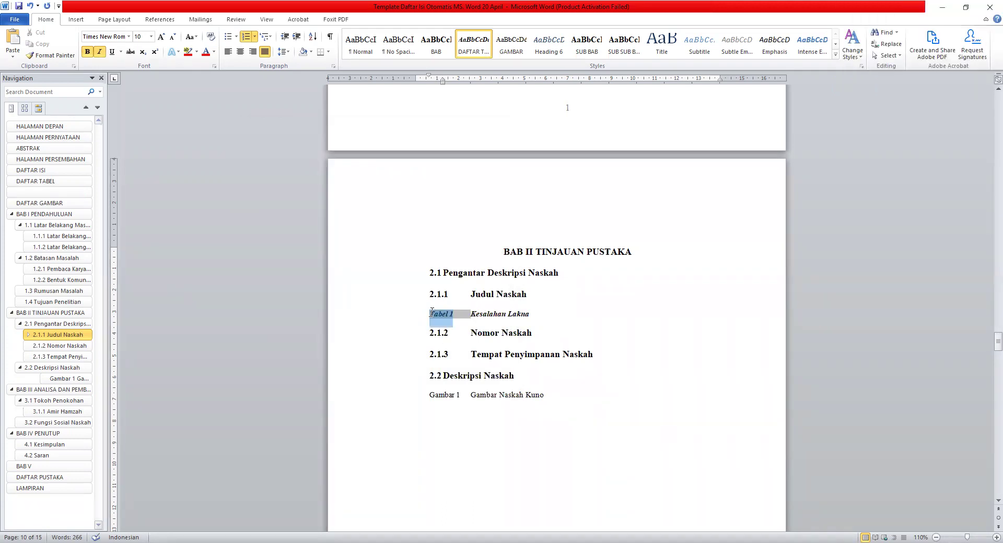
{"action": "left_click", "coordinate": [255, 37]}
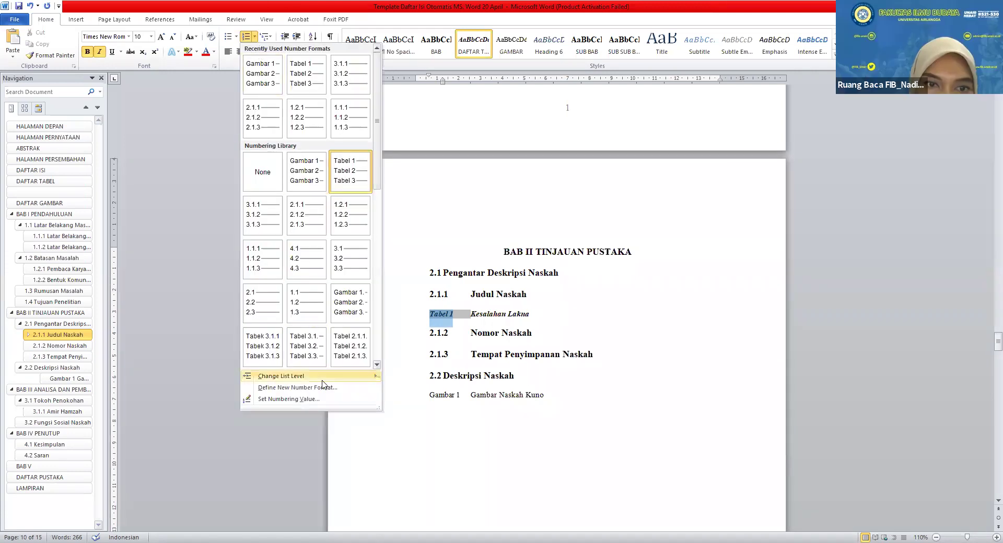
{"action": "left_click", "coordinate": [296, 388]}
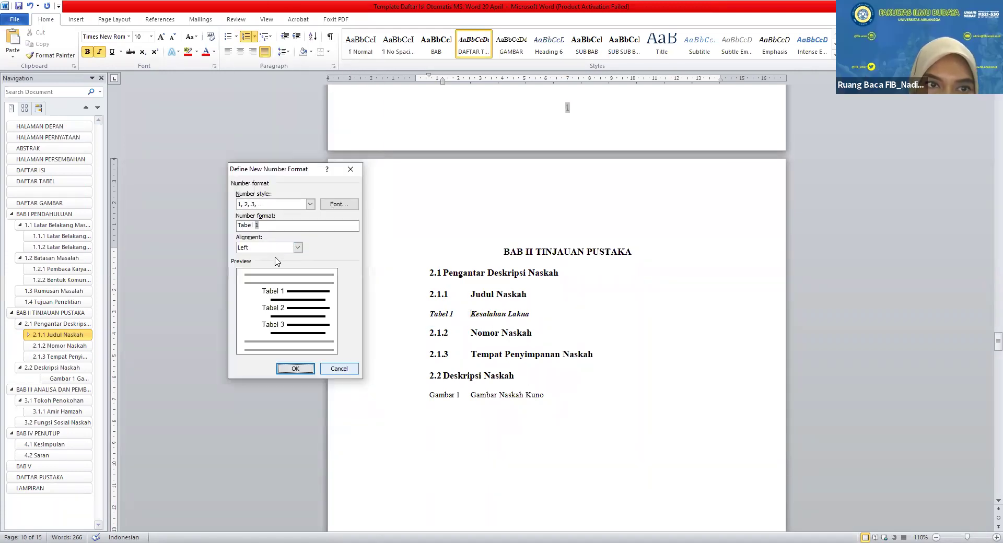
{"action": "left_click", "coordinate": [254, 224]}
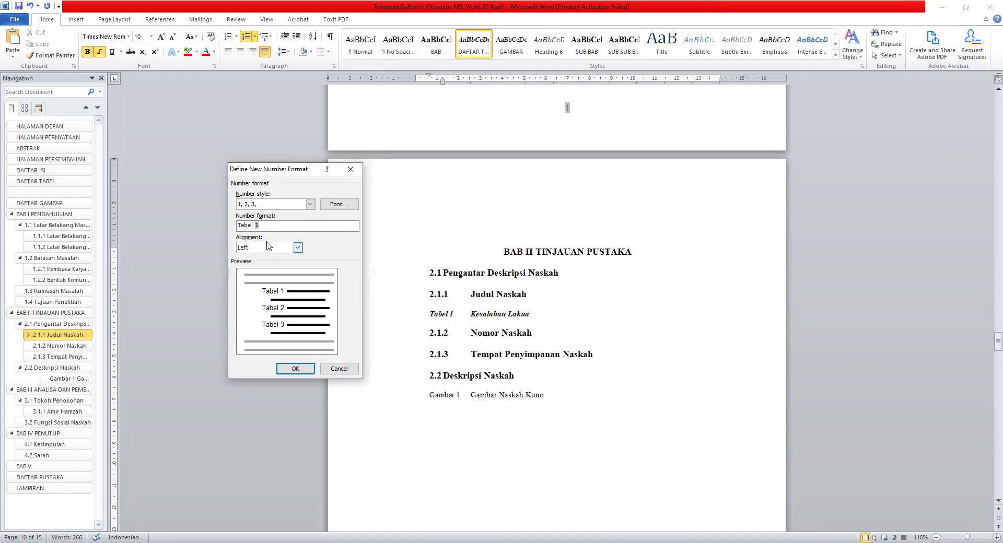
{"action": "left_click", "coordinate": [302, 372]}
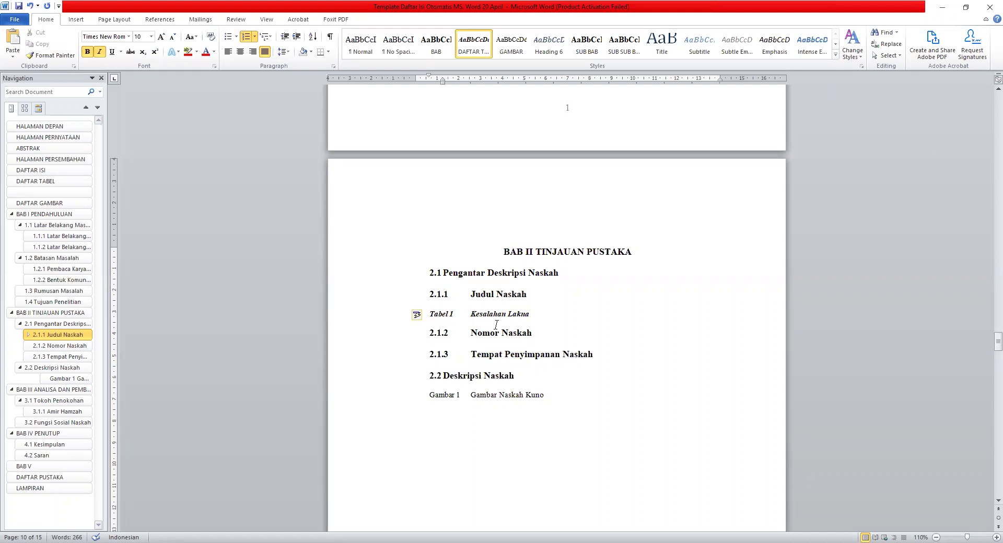
Examine the Tabel 1 entry in the automatic list under DAFTAR TABEL
{"action": "scroll", "coordinate": [497, 325], "scroll_direction": "up", "scroll_amount": 20}
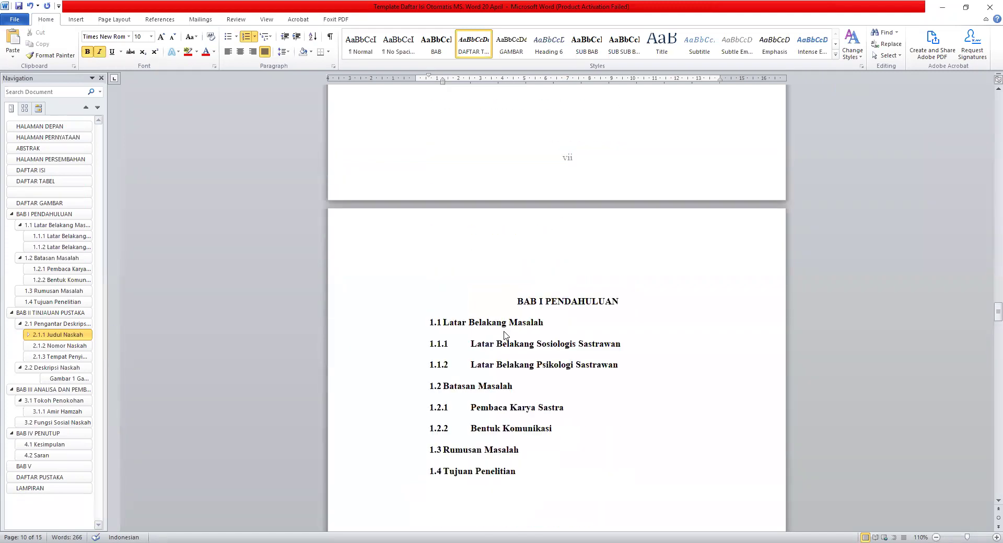
{"action": "scroll", "coordinate": [503, 332], "scroll_direction": "up", "scroll_amount": 20}
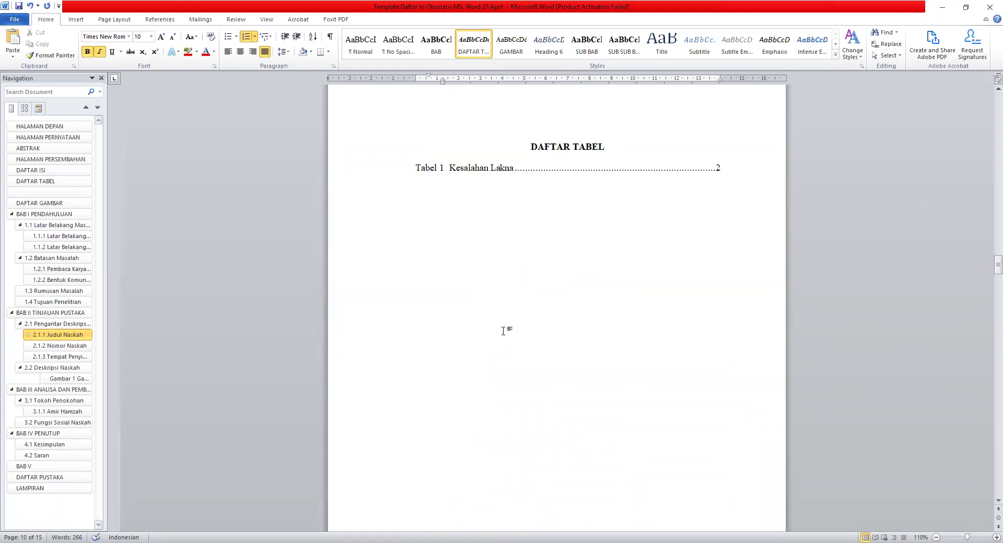
{"action": "scroll", "coordinate": [503, 331], "scroll_direction": "up", "scroll_amount": 3}
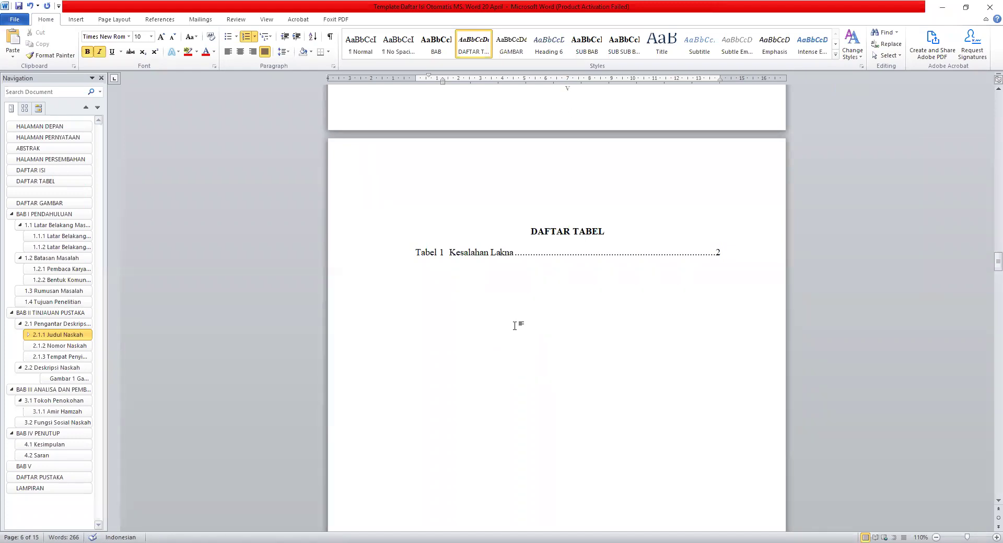
{"action": "scroll", "coordinate": [515, 325], "scroll_direction": "down", "scroll_amount": 2}
{"action": "scroll", "coordinate": [522, 277], "scroll_direction": "up", "scroll_amount": 2}
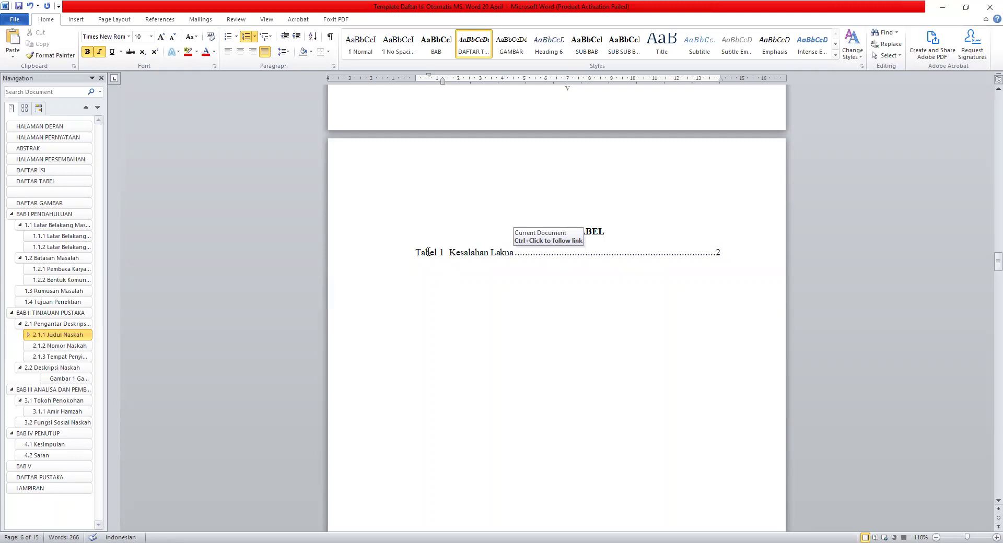
{"action": "left_click", "coordinate": [428, 253]}
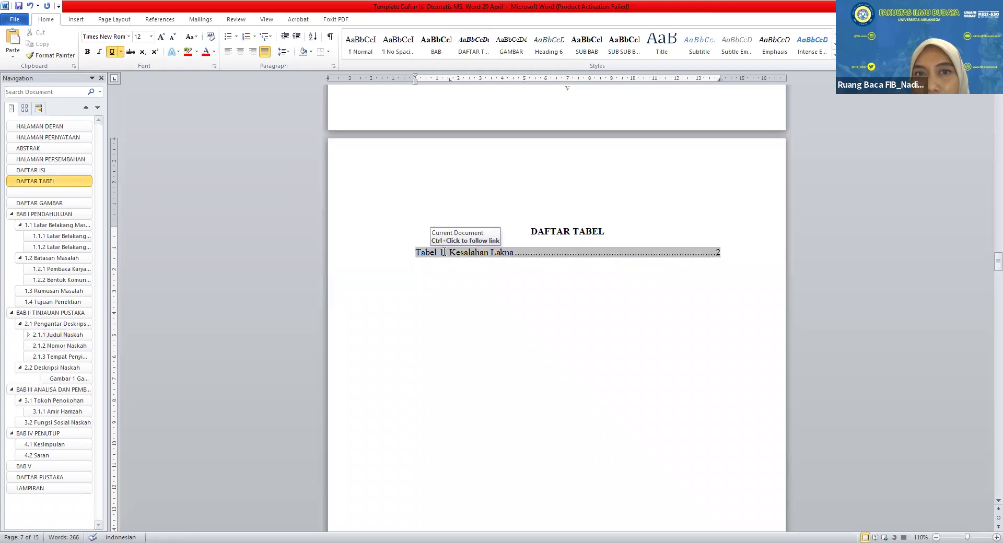
{"action": "left_click", "coordinate": [451, 252]}
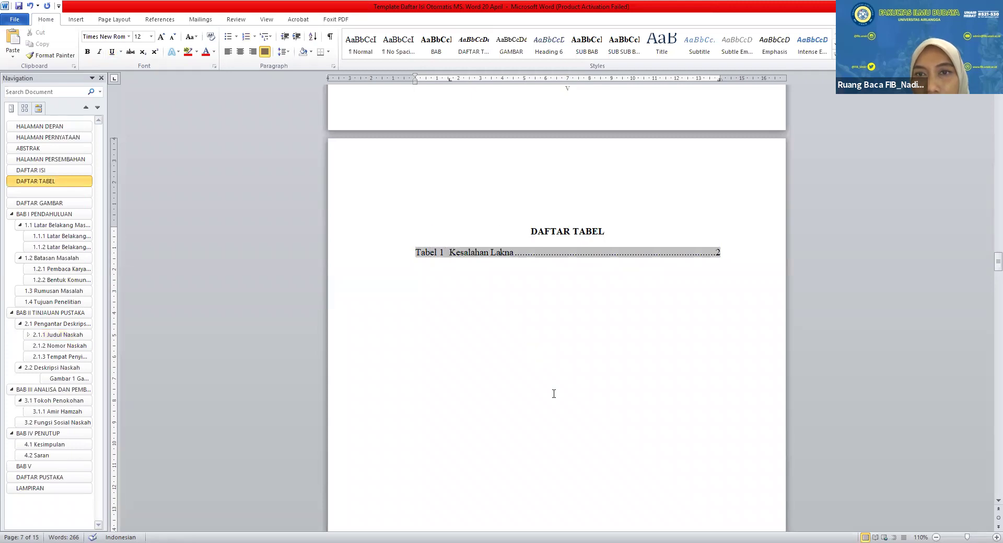
Check which styles are applied to the Tabel 1 and Gambar 1 captions in BAB II
{"action": "scroll", "coordinate": [553, 394], "scroll_direction": "down", "scroll_amount": 20}
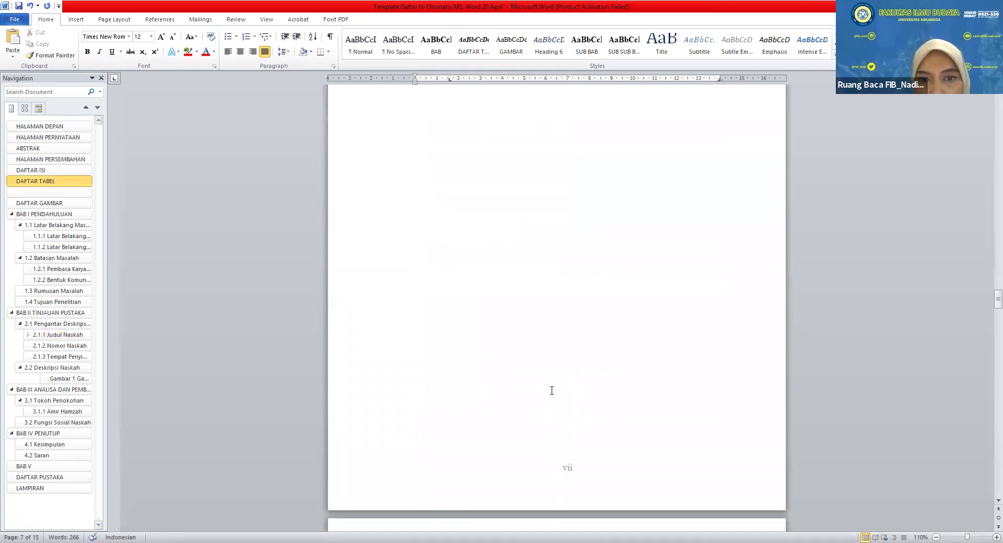
{"action": "scroll", "coordinate": [550, 389], "scroll_direction": "down", "scroll_amount": 20}
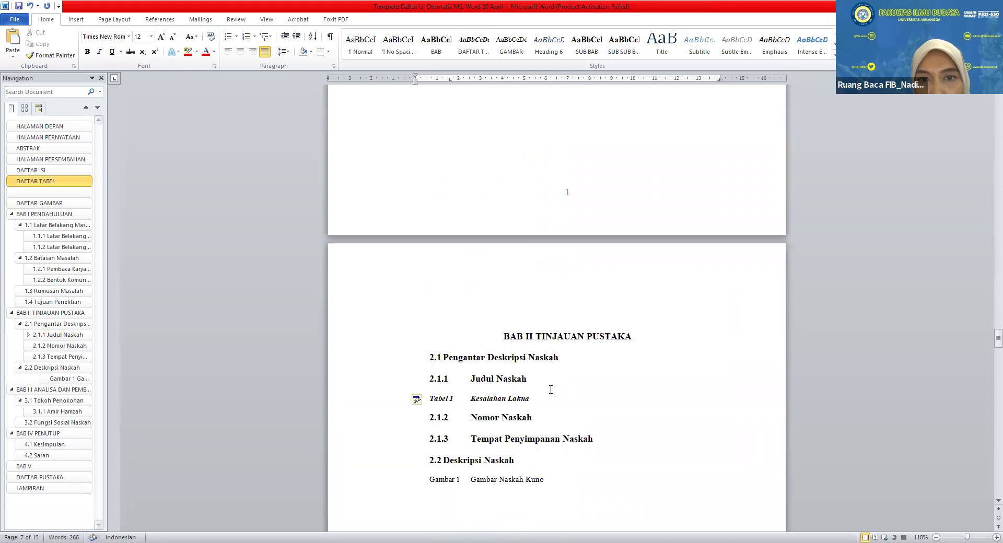
{"action": "left_click", "coordinate": [473, 257]}
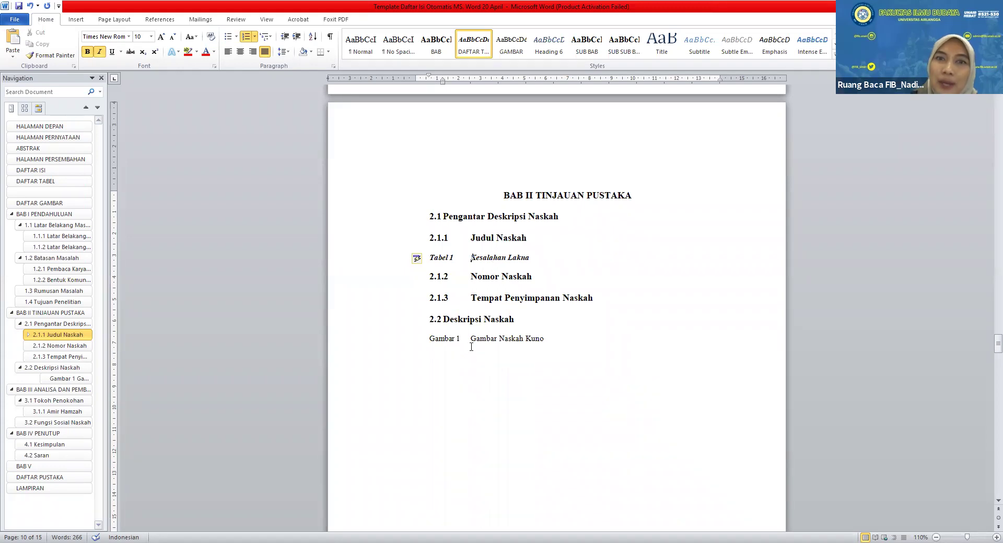
{"action": "left_click", "coordinate": [486, 340]}
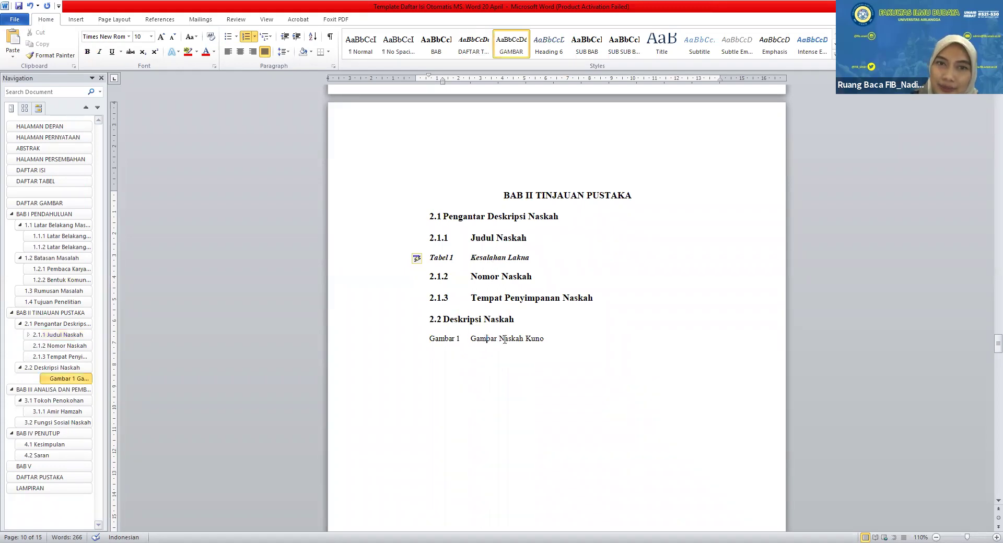
Review the DAFTAR GAMBAR and DAFTAR TABEL pages and their list entries
{"action": "scroll", "coordinate": [504, 340], "scroll_direction": "up", "scroll_amount": 20}
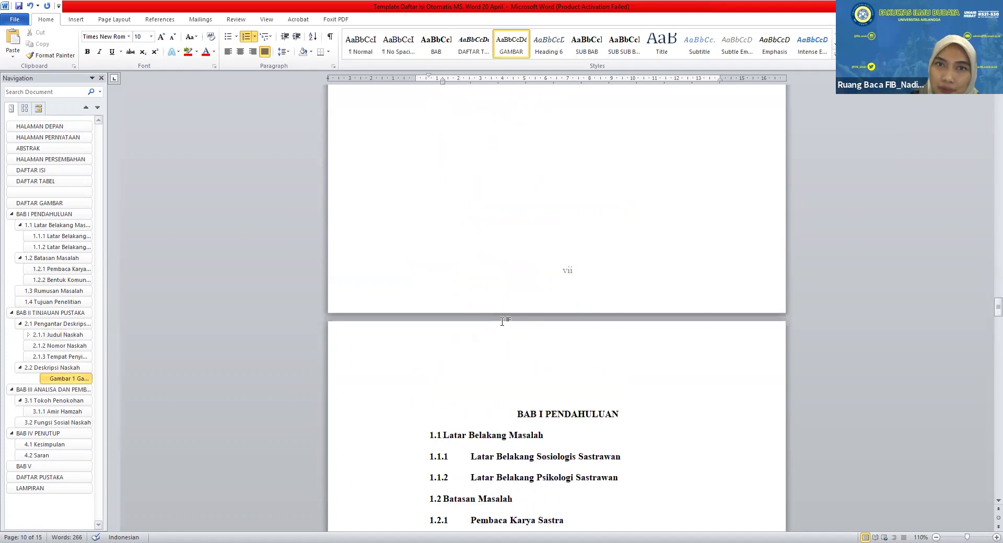
{"action": "scroll", "coordinate": [502, 322], "scroll_direction": "up", "scroll_amount": 3}
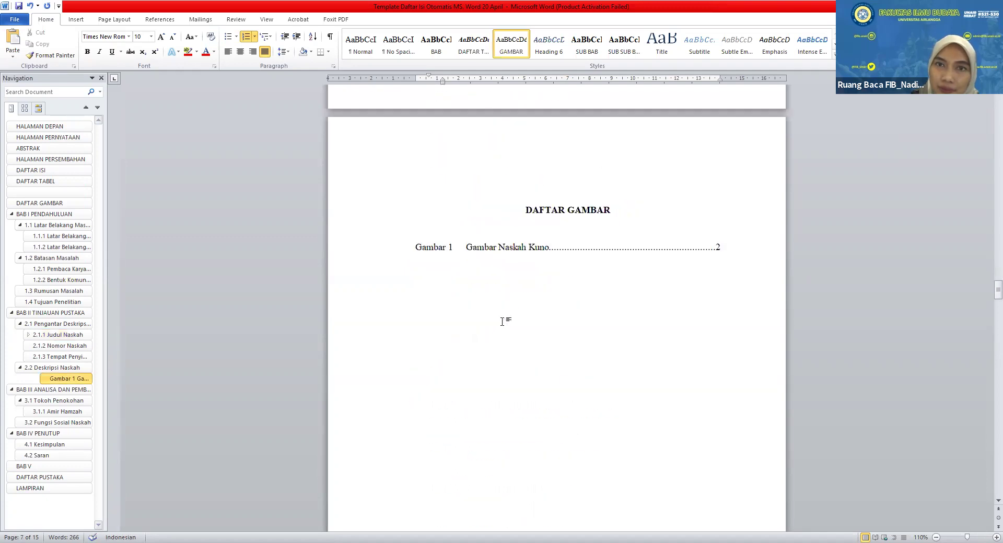
{"action": "scroll", "coordinate": [502, 321], "scroll_direction": "up", "scroll_amount": 15}
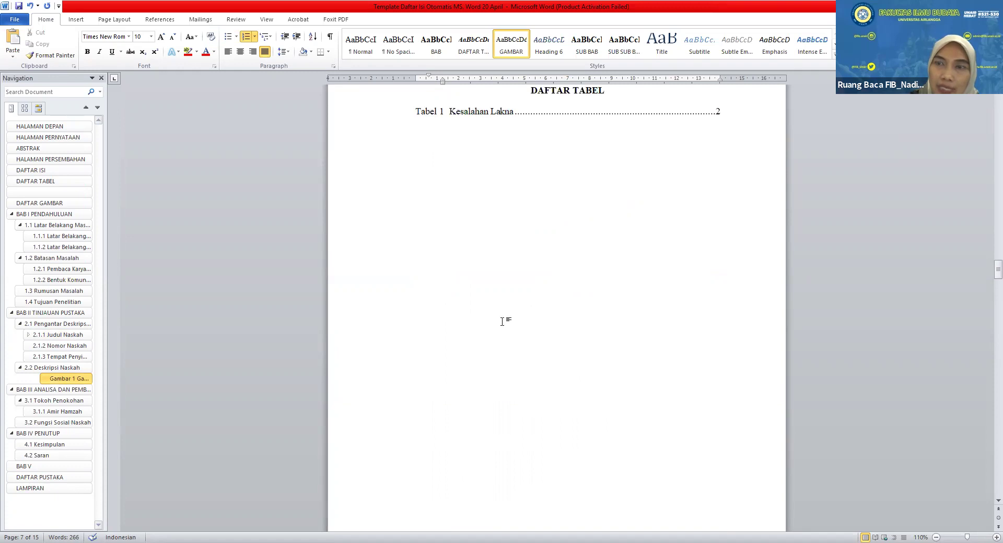
{"action": "scroll", "coordinate": [502, 321], "scroll_direction": "up", "scroll_amount": 3}
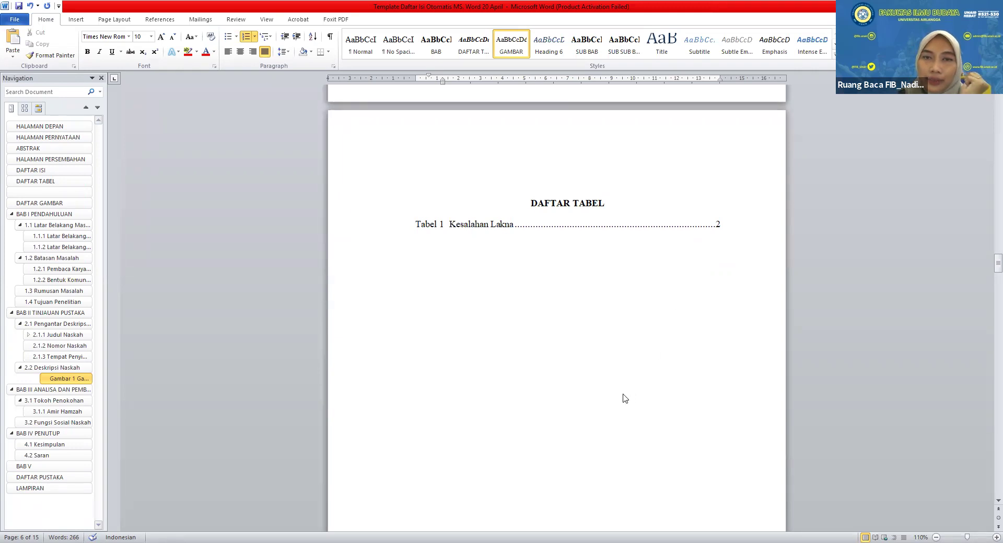
Open the definition of the GAMBAR caption style and enter its name as GAMBAR
{"action": "scroll", "coordinate": [622, 399], "scroll_direction": "down", "scroll_amount": 10}
{"action": "scroll", "coordinate": [621, 390], "scroll_direction": "down", "scroll_amount": 12}
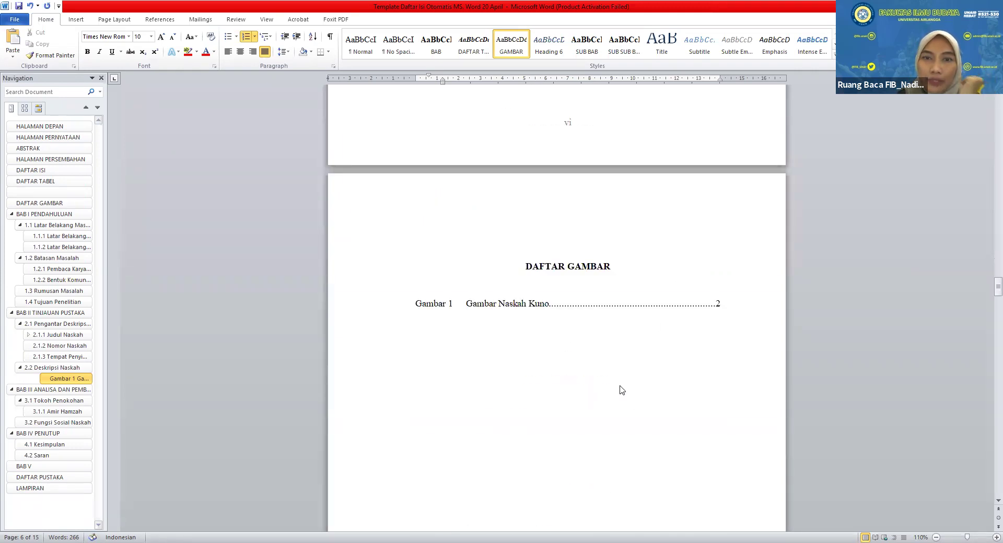
{"action": "scroll", "coordinate": [618, 390], "scroll_direction": "down", "scroll_amount": 13}
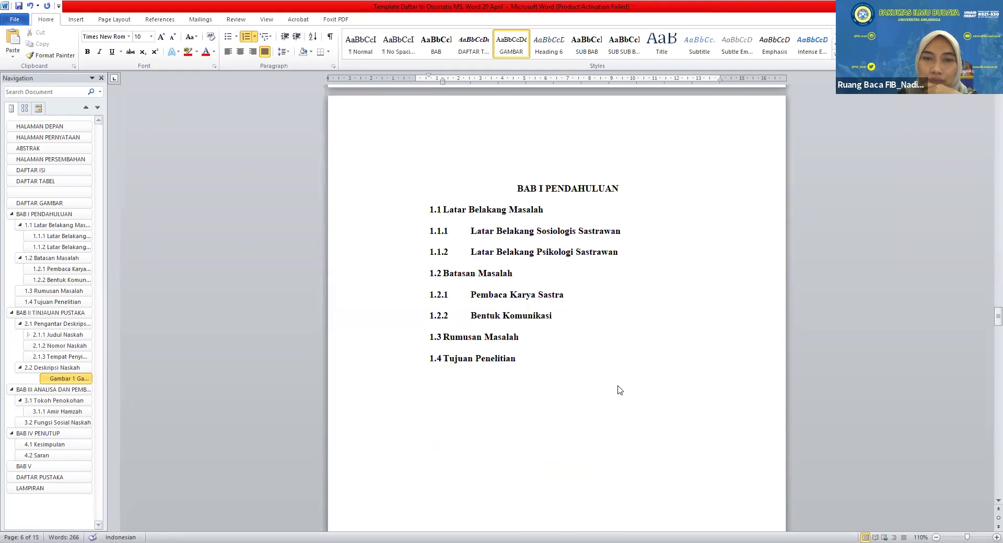
{"action": "scroll", "coordinate": [611, 385], "scroll_direction": "down", "scroll_amount": 3}
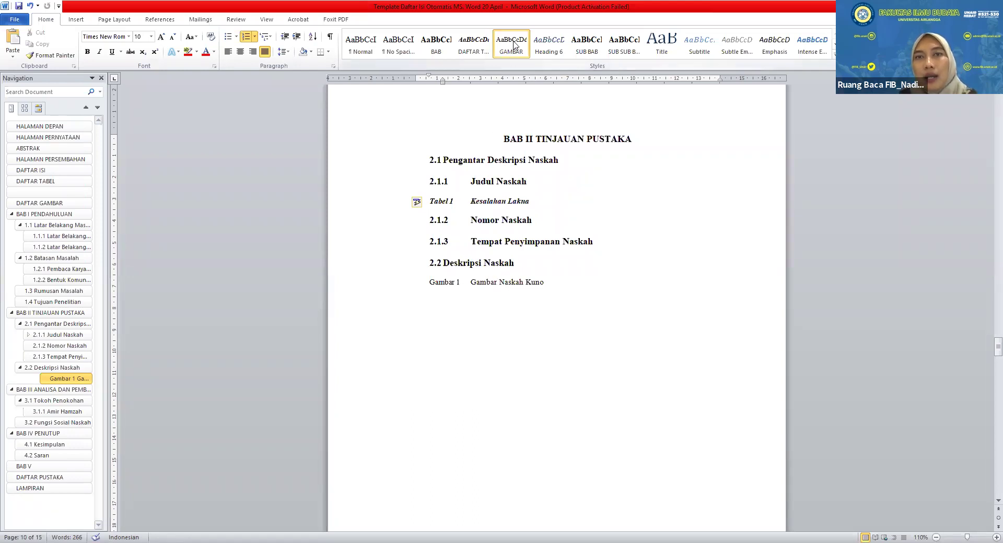
{"action": "right_click", "coordinate": [513, 45]}
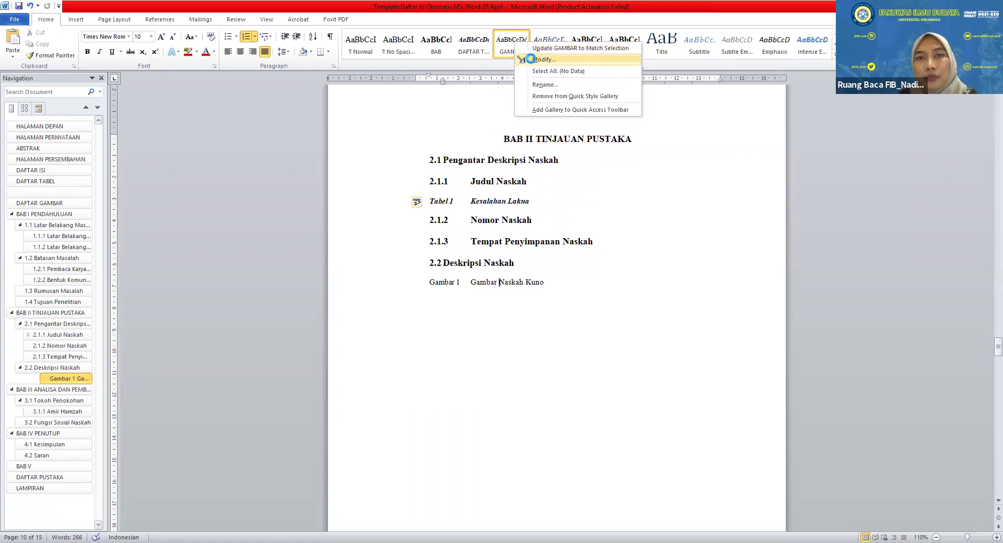
{"action": "left_click", "coordinate": [528, 59]}
{"action": "left_click_drag", "start_coordinate": [389, 155], "coordinate": [307, 160]}
{"action": "type", "text": "GAMBAR"}
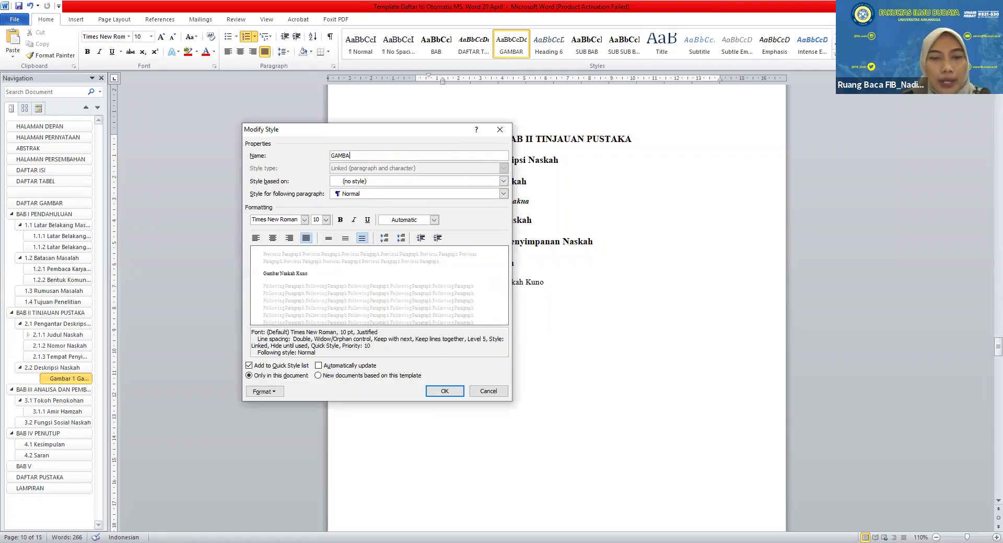
Base the GAMBAR style on (no style) with Automatic font colour, and apply the style settings
{"action": "left_click", "coordinate": [349, 183]}
{"action": "left_click", "coordinate": [355, 190]}
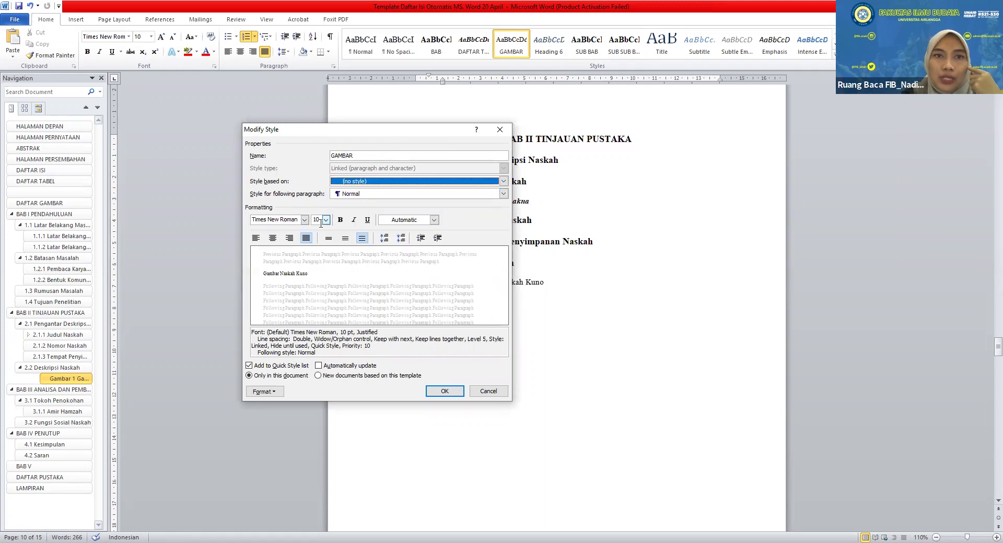
{"action": "left_click", "coordinate": [434, 220]}
{"action": "left_click", "coordinate": [333, 256]}
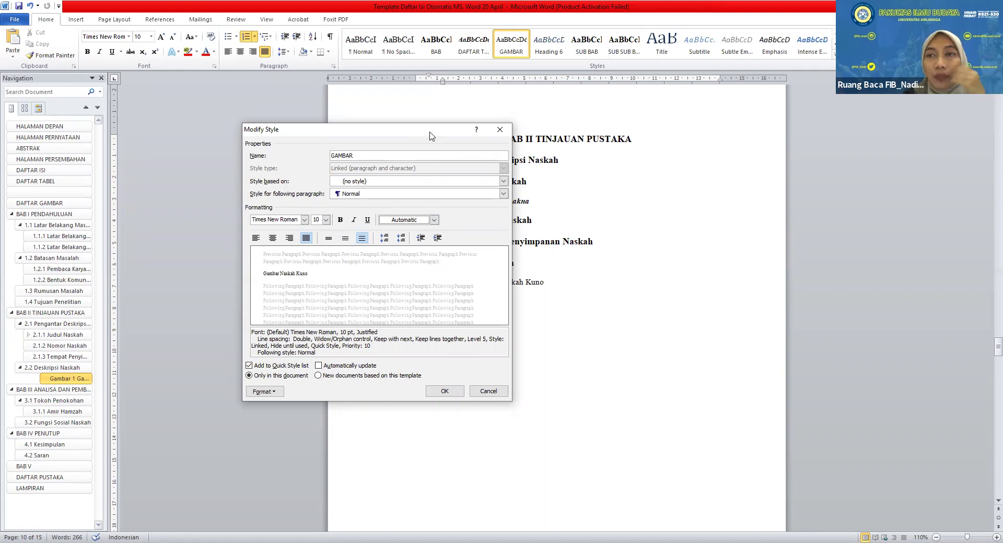
{"action": "left_click_drag", "start_coordinate": [429, 136], "coordinate": [300, 125]}
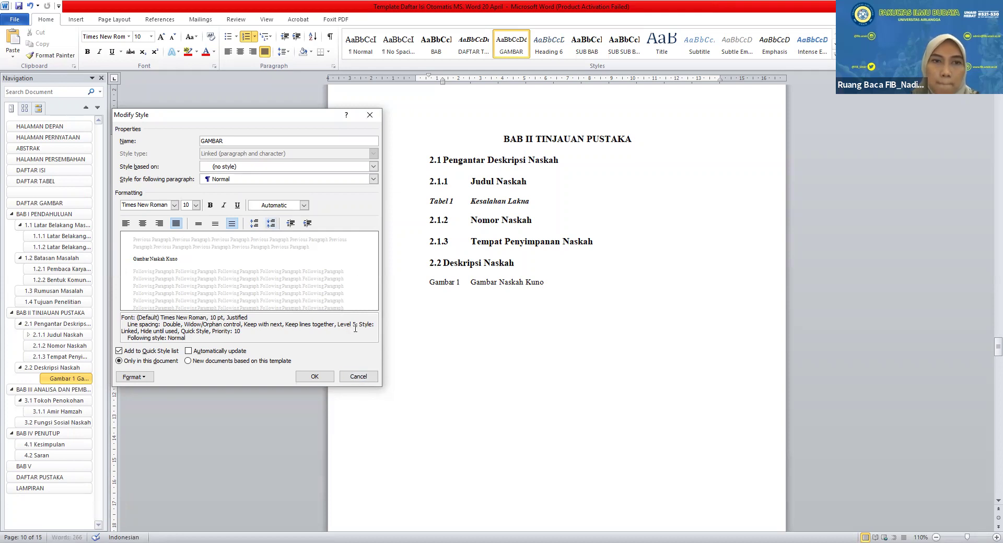
{"action": "left_click", "coordinate": [324, 379]}
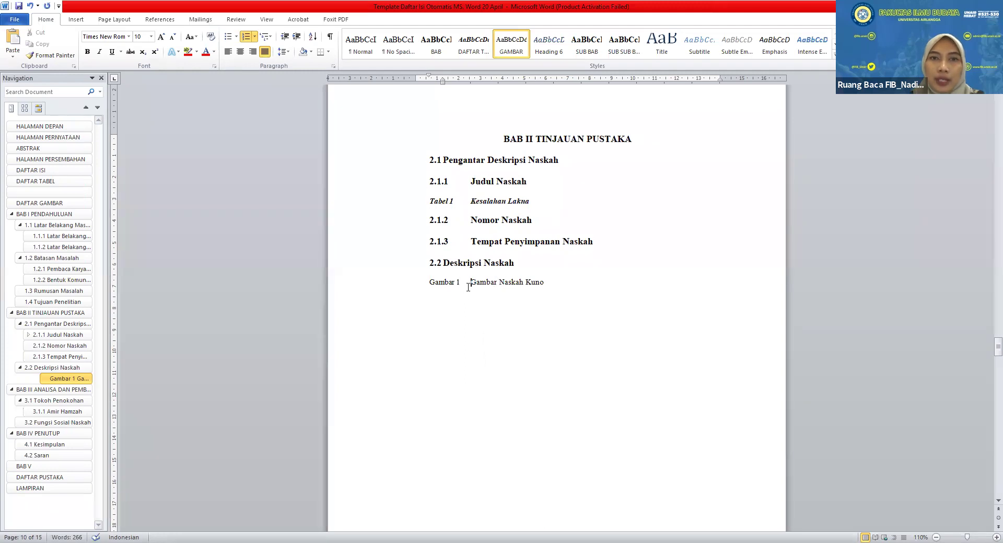
Define the number format of the Gambar Naskah Kuno caption as "Gambar 1" with 1, 2, 3 numbering and left alignment
{"action": "left_click", "coordinate": [255, 37]}
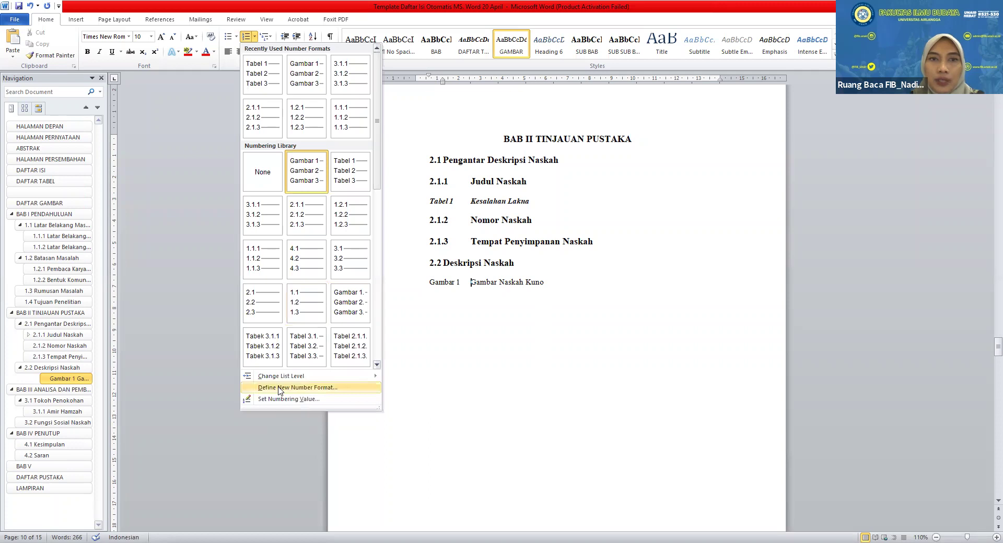
{"action": "left_click", "coordinate": [280, 389]}
{"action": "left_click", "coordinate": [262, 226]}
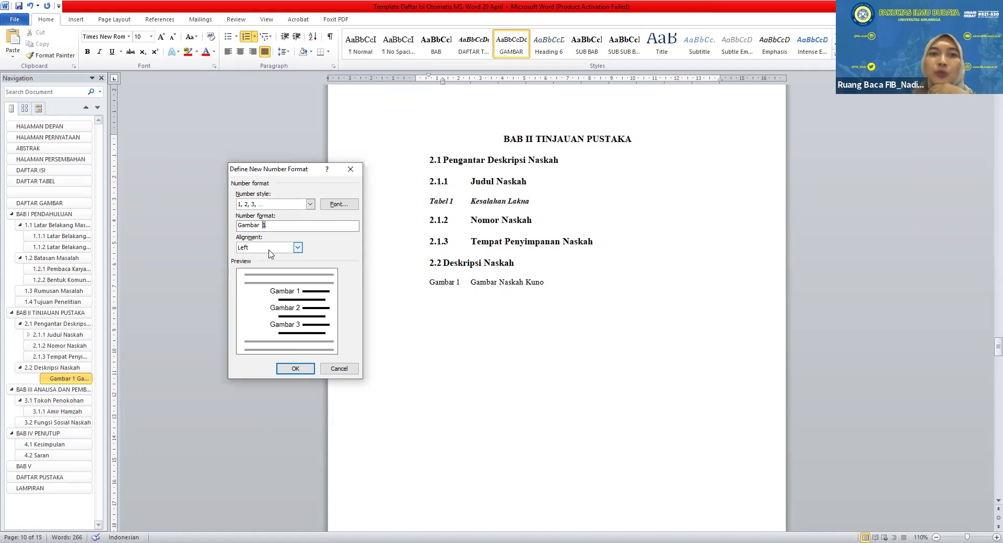
{"action": "left_click", "coordinate": [295, 369]}
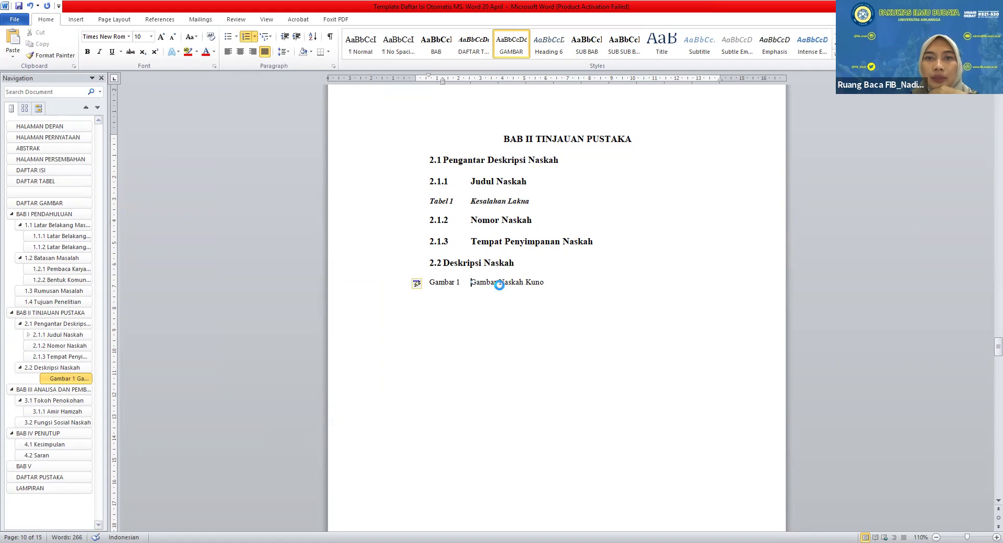
Delete the word "Gambar" from the text of the Gambar 1 caption, leaving "Naskah Kuno"
{"action": "key", "text": "BackSpace"}
{"action": "key", "text": "BackSpace"}
{"action": "key", "text": "BackSpace"}
{"action": "key", "text": "BackSpace"}
{"action": "key", "text": "BackSpace"}
{"action": "key", "text": "BackSpace"}
{"action": "key", "text": "BackSpace"}
Examine the Gambar 1 entry in the automatic list under DAFTAR GAMBAR and the available reference commands
{"action": "scroll", "coordinate": [505, 337], "scroll_direction": "up", "scroll_amount": 3}
{"action": "scroll", "coordinate": [505, 337], "scroll_direction": "up", "scroll_amount": 20}
{"action": "scroll", "coordinate": [510, 342], "scroll_direction": "up", "scroll_amount": 11}
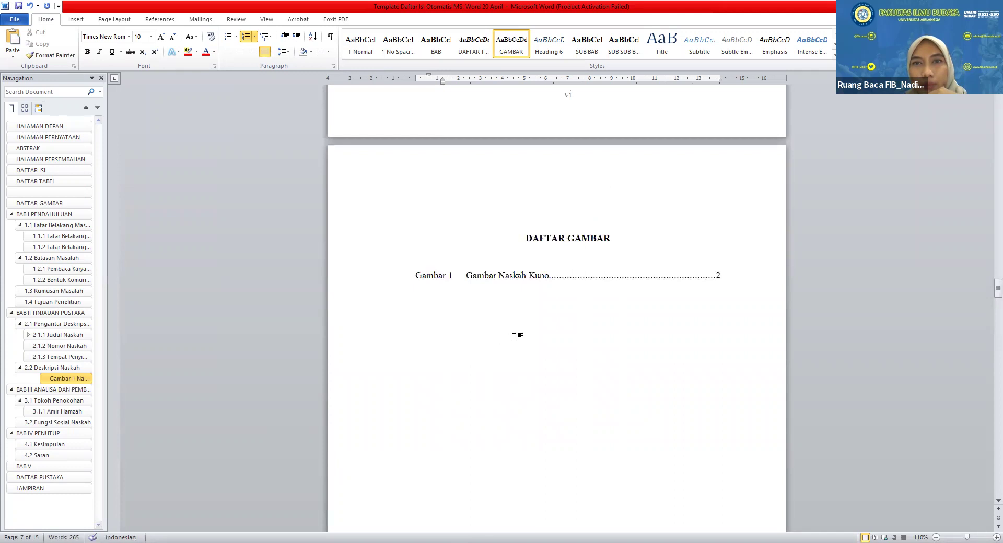
{"action": "left_click", "coordinate": [569, 239]}
{"action": "left_click", "coordinate": [523, 277]}
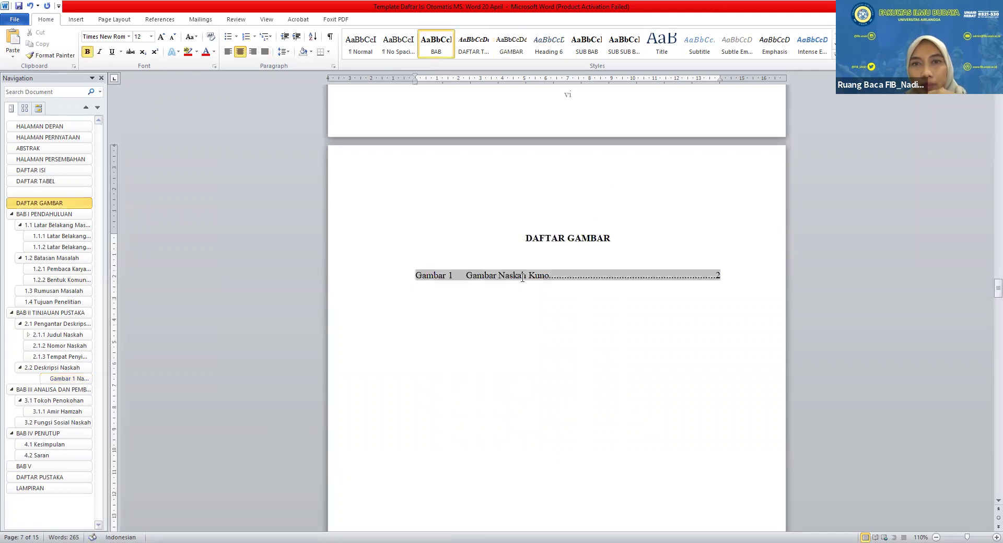
{"action": "double_click", "coordinate": [513, 272]}
{"action": "key", "text": "Left"}
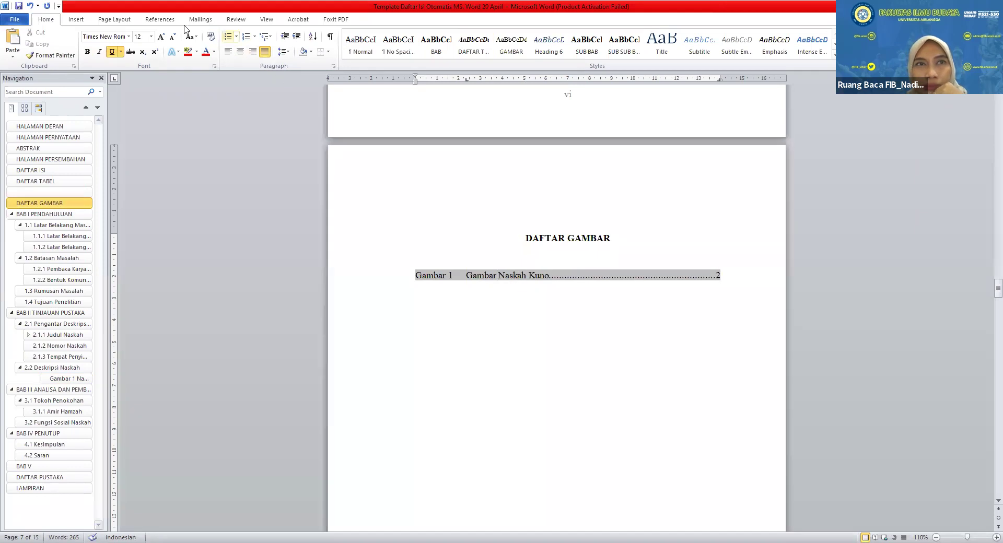
{"action": "left_click", "coordinate": [153, 24]}
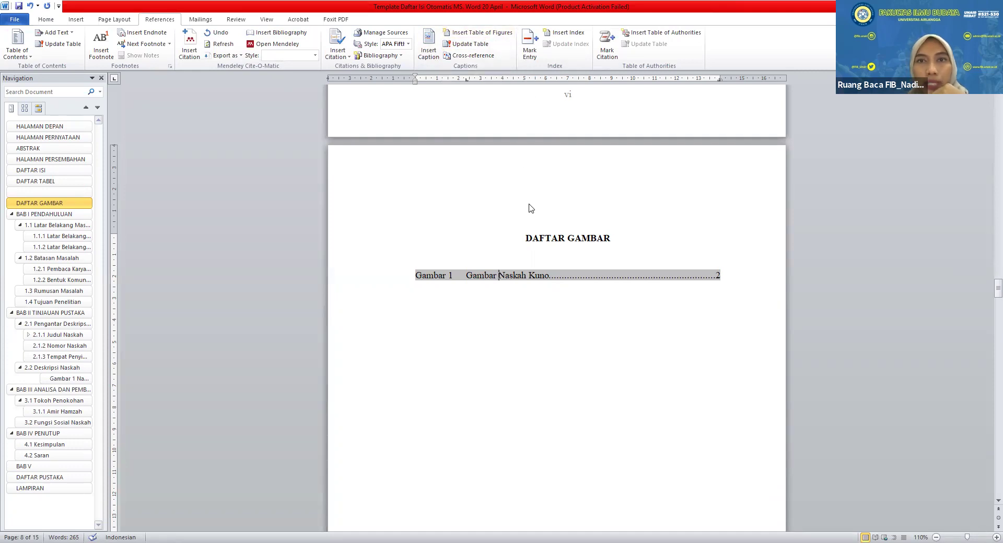
View the Table of Figures settings from the DAFTAR TABEL page without applying them
{"action": "scroll", "coordinate": [528, 225], "scroll_direction": "up", "scroll_amount": 10}
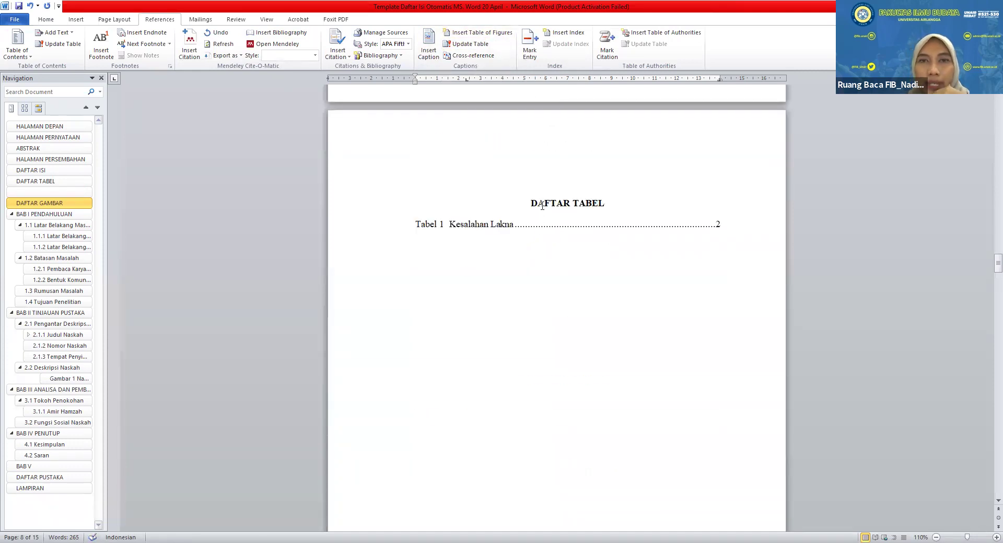
{"action": "left_click", "coordinate": [547, 206]}
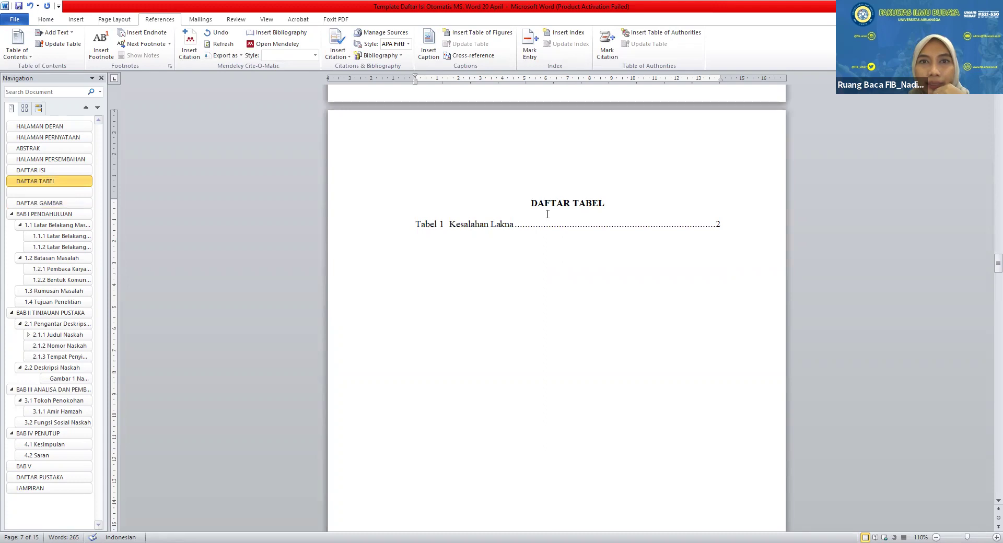
{"action": "left_click", "coordinate": [547, 224]}
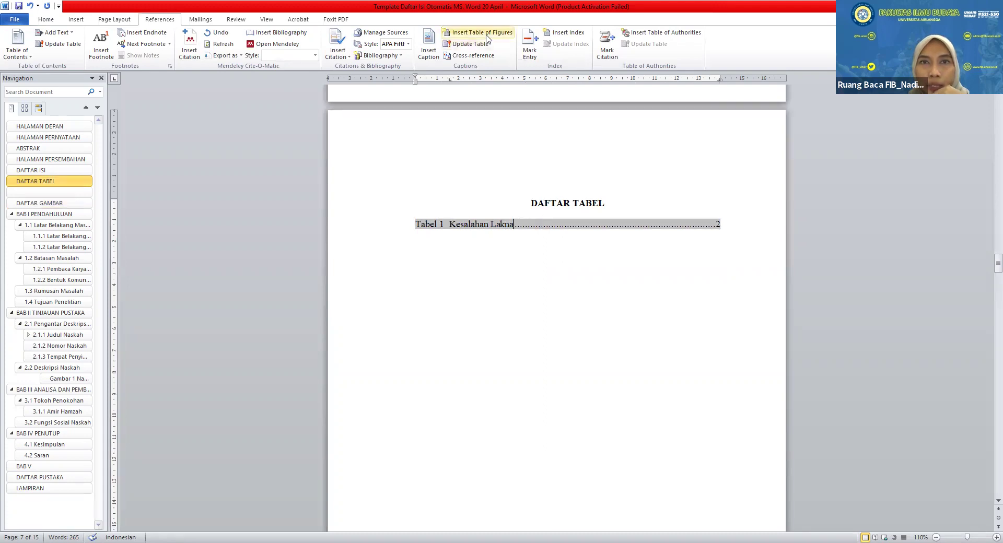
{"action": "left_click", "coordinate": [548, 203]}
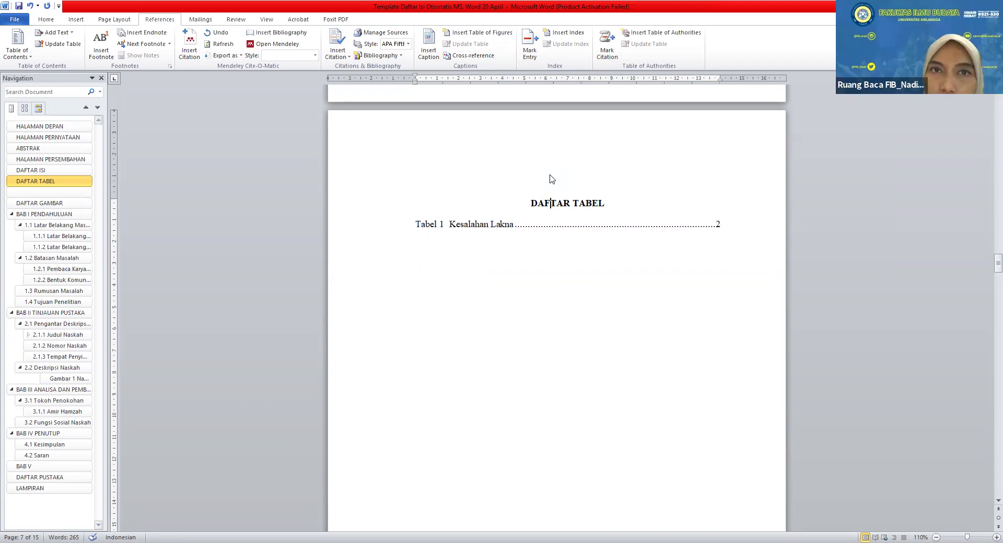
{"action": "left_click", "coordinate": [481, 34]}
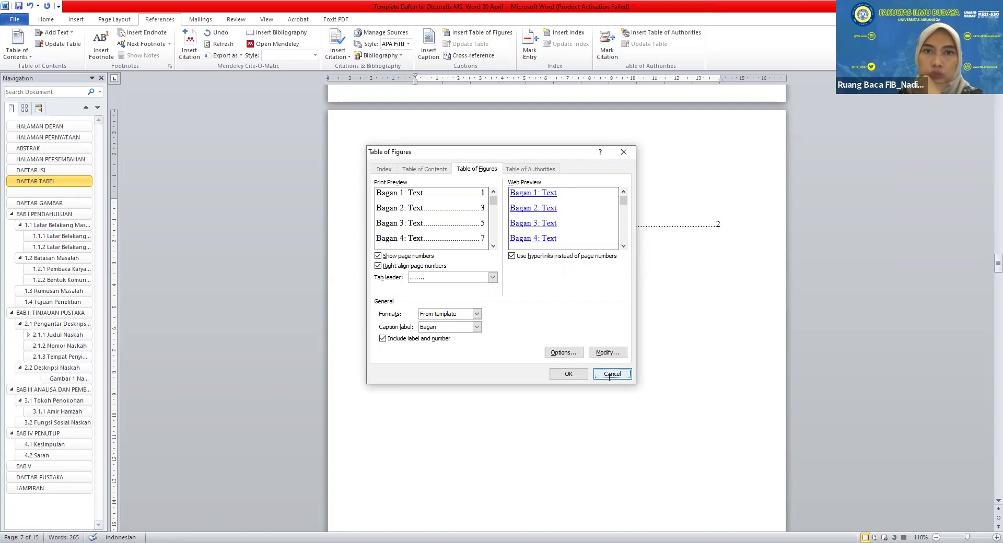
{"action": "left_click", "coordinate": [610, 375]}
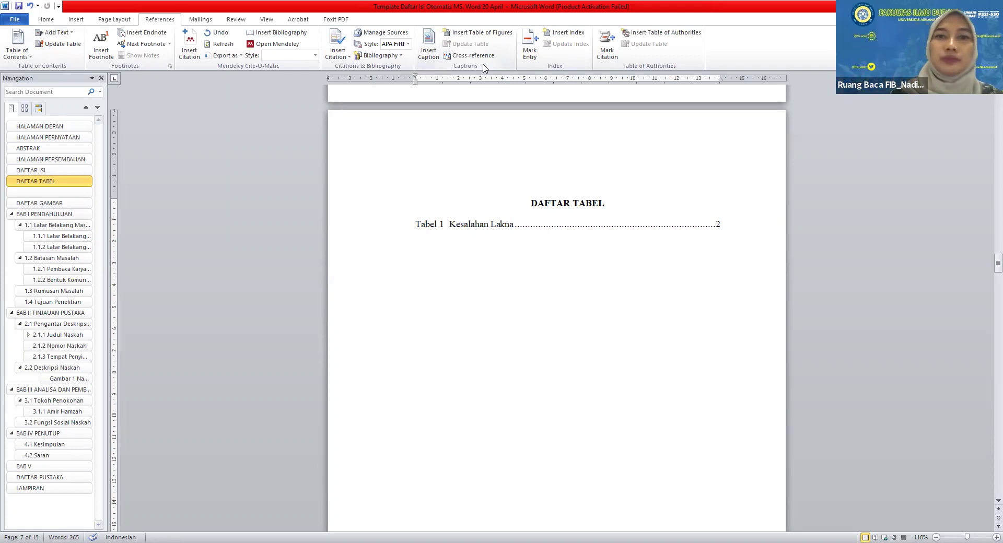
Replace the list under DAFTAR TABEL with a table of figures built from the style "Heading 4;DAFTAR TABEL"
{"action": "left_click", "coordinate": [471, 34]}
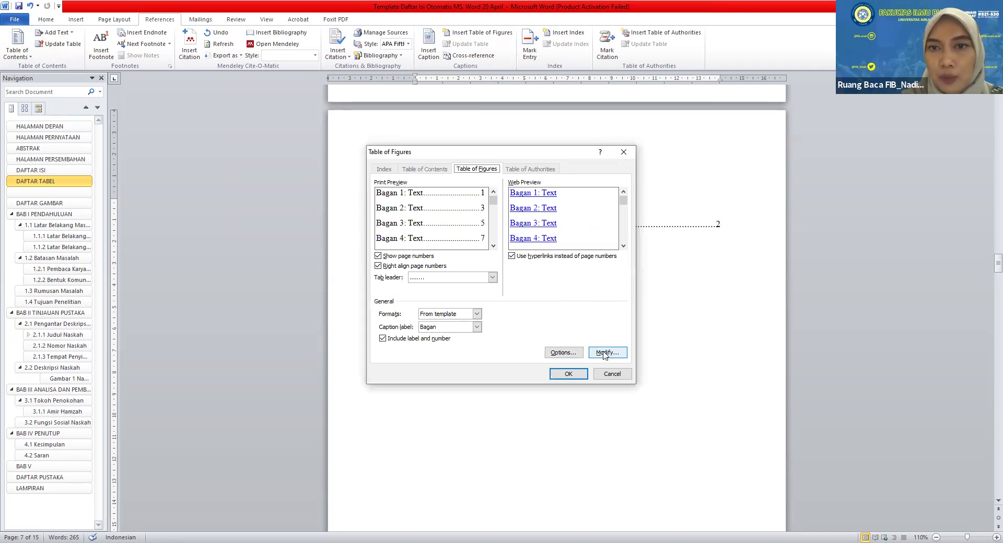
{"action": "left_click", "coordinate": [574, 354]}
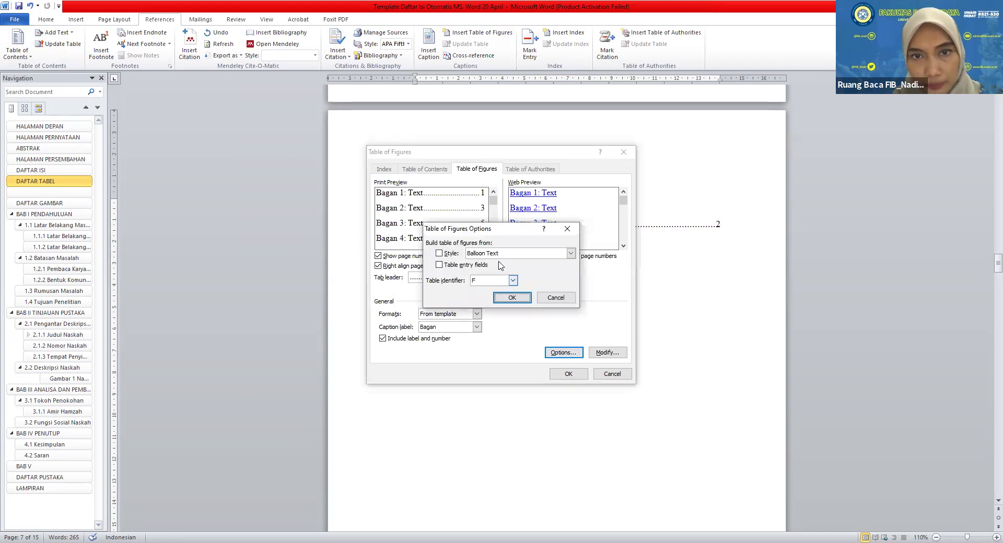
{"action": "left_click", "coordinate": [523, 255]}
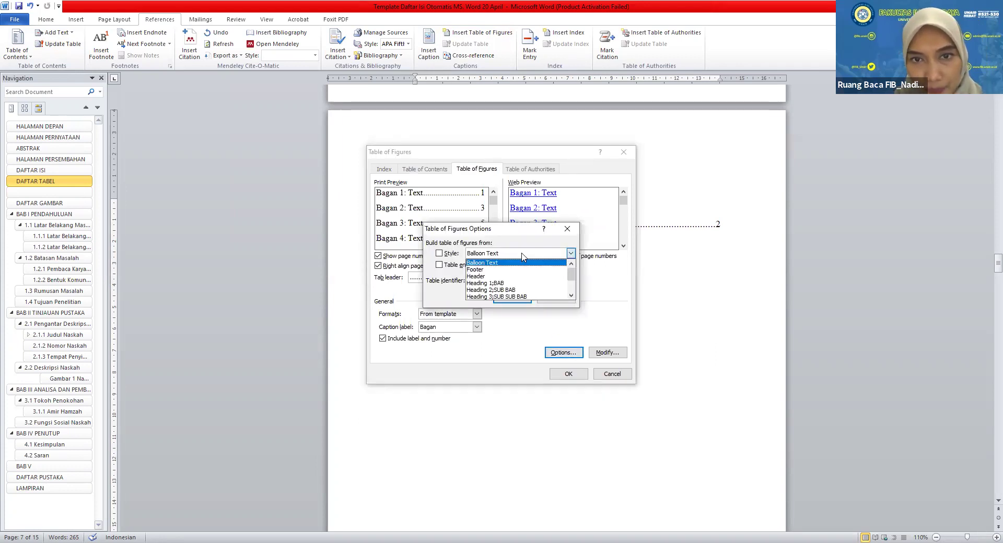
{"action": "scroll", "coordinate": [525, 272], "scroll_direction": "down", "scroll_amount": 1}
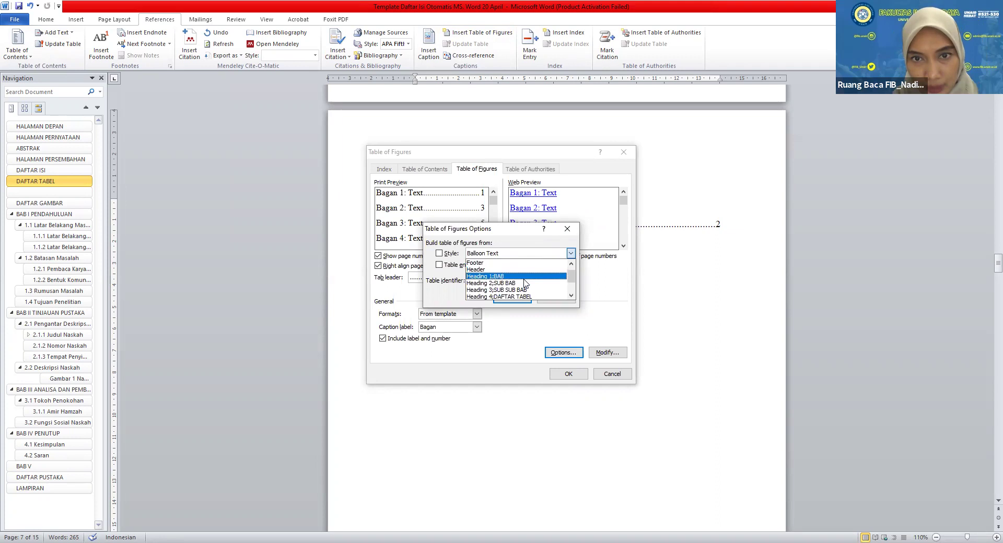
{"action": "scroll", "coordinate": [525, 283], "scroll_direction": "down", "scroll_amount": 1}
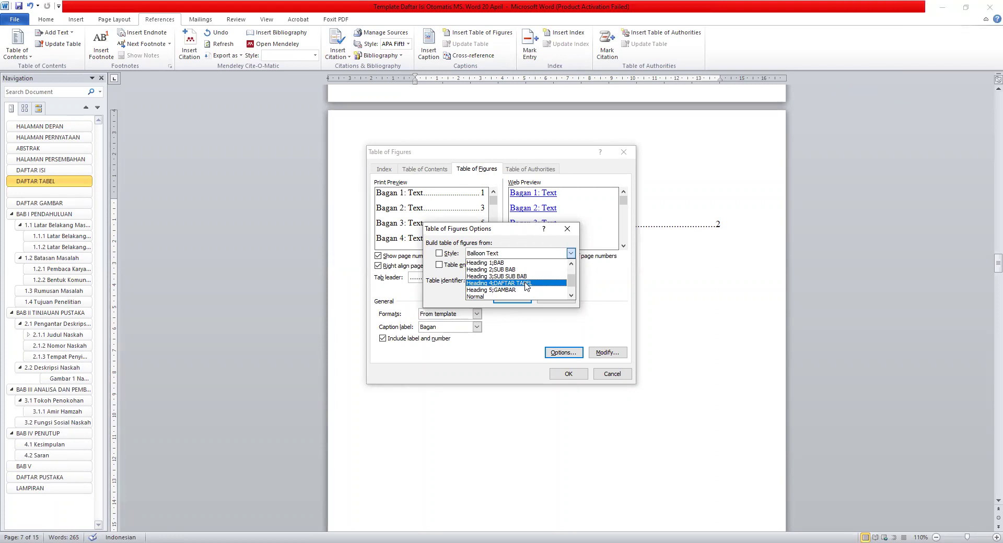
{"action": "left_click", "coordinate": [525, 285]}
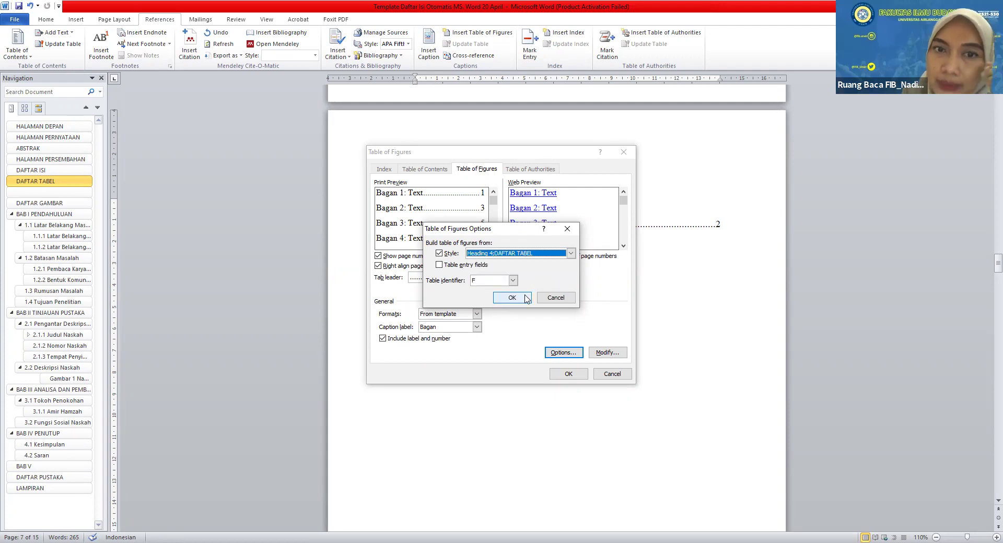
{"action": "left_click", "coordinate": [527, 295]}
{"action": "key", "text": "Return"}
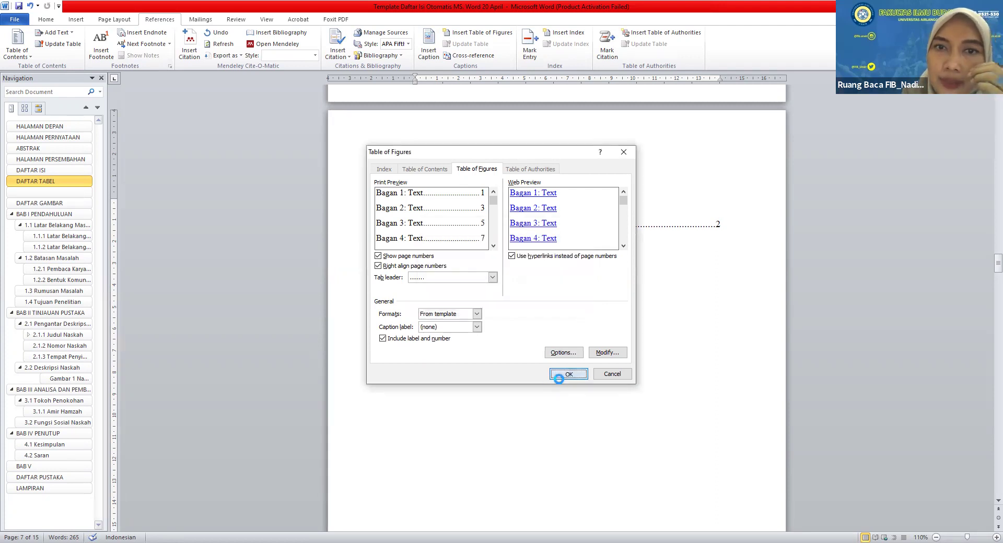
{"action": "key", "text": "Return"}
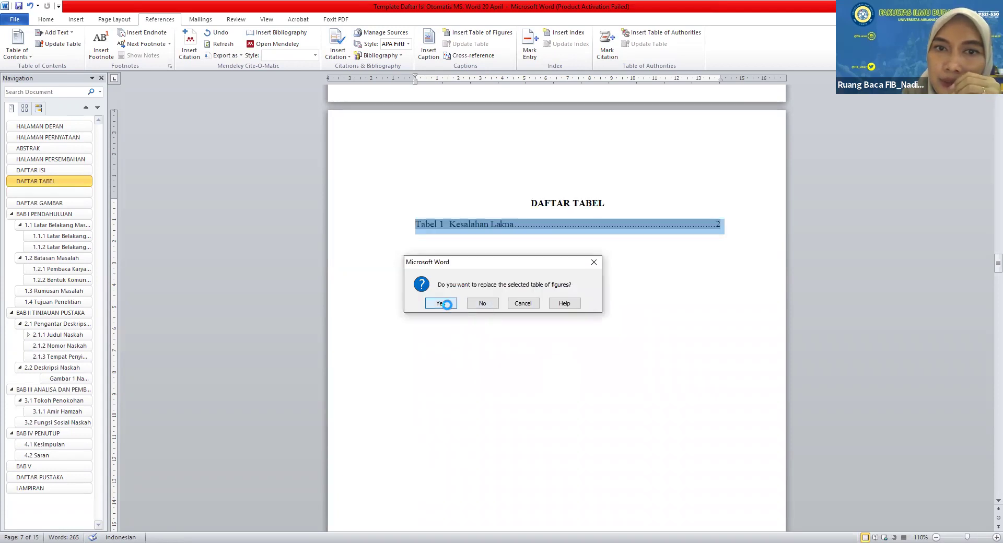
{"action": "left_click", "coordinate": [442, 306]}
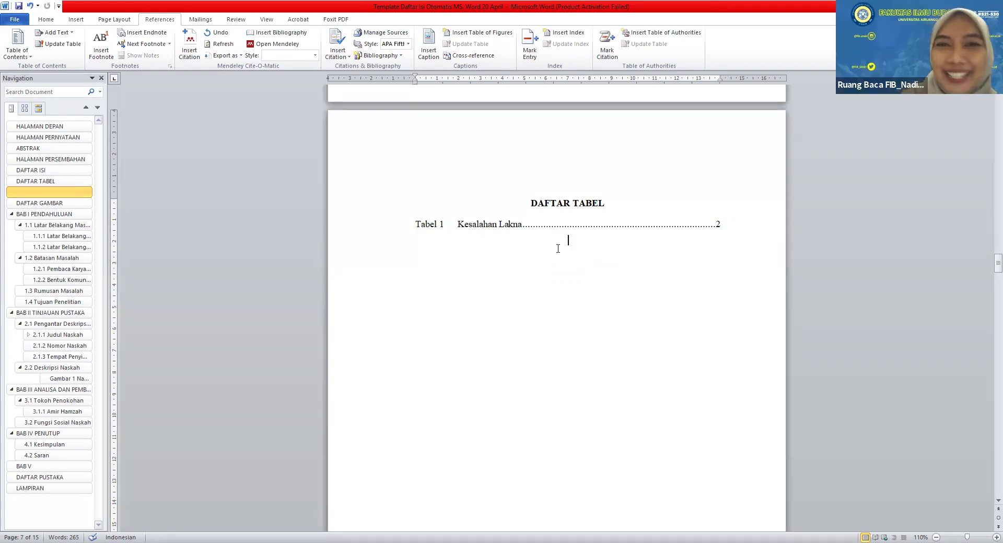
Go to the DAFTAR GAMBAR page and check its figure list entry
{"action": "scroll", "coordinate": [554, 251], "scroll_direction": "down", "scroll_amount": 3}
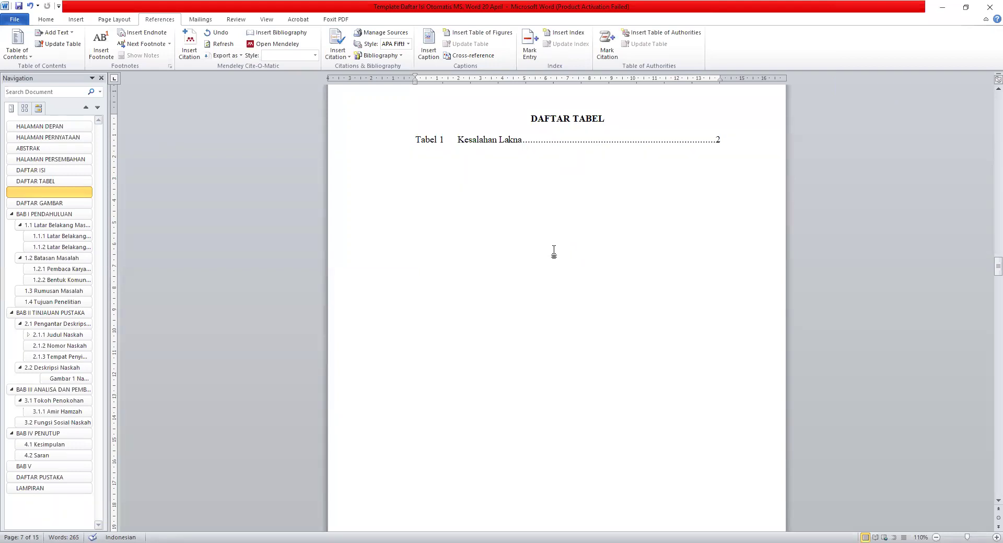
{"action": "scroll", "coordinate": [554, 251], "scroll_direction": "down", "scroll_amount": 10}
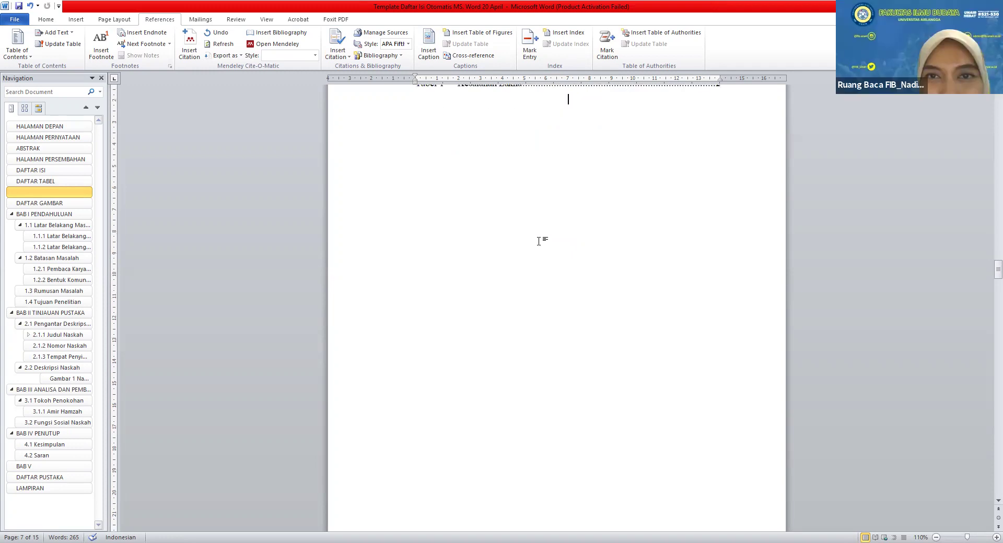
{"action": "scroll", "coordinate": [538, 241], "scroll_direction": "down", "scroll_amount": 2}
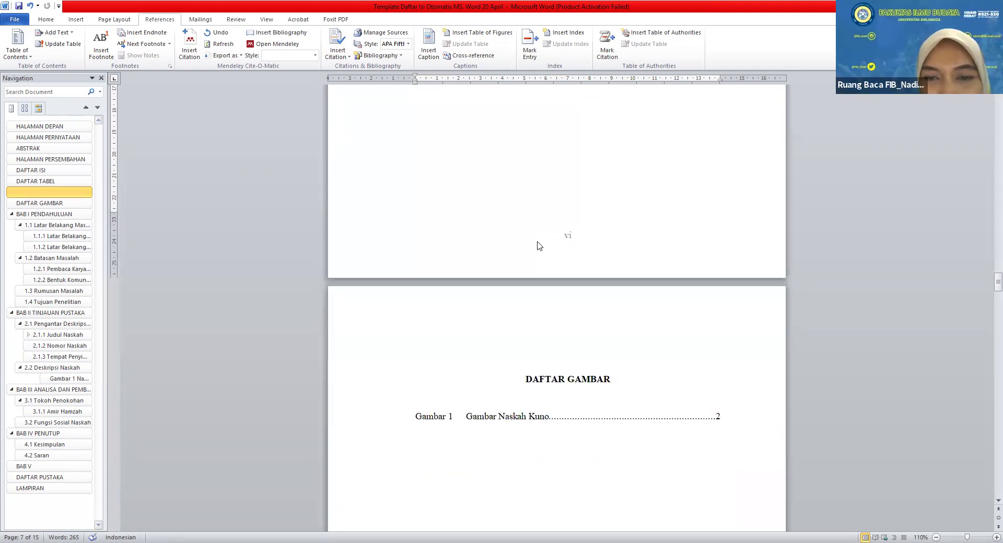
{"action": "scroll", "coordinate": [539, 246], "scroll_direction": "down", "scroll_amount": 3}
{"action": "scroll", "coordinate": [539, 246], "scroll_direction": "down", "scroll_amount": 4}
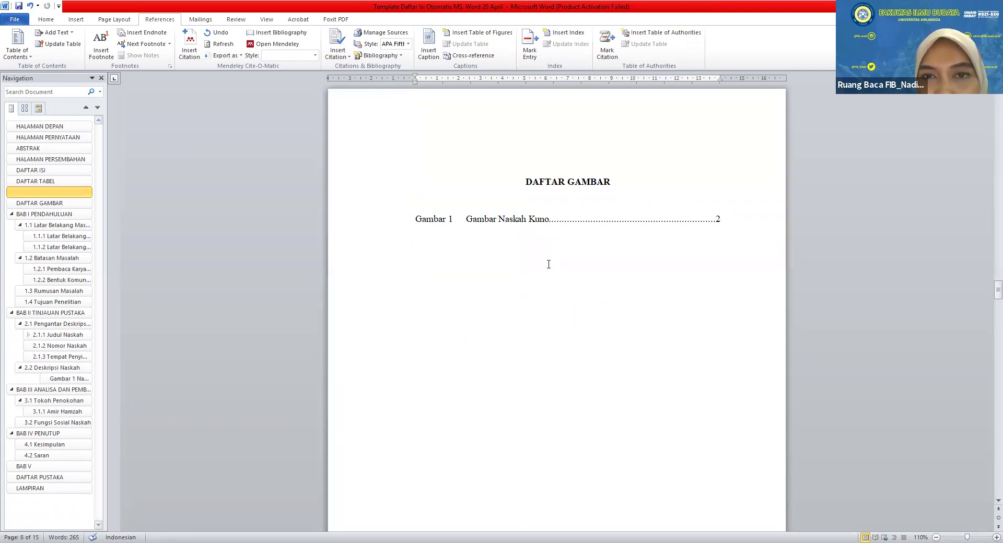
Try to build a table of figures from the style "Heading 5;GAMBAR" on the DAFTAR GAMBAR page, and undo the result
{"action": "left_click", "coordinate": [552, 251]}
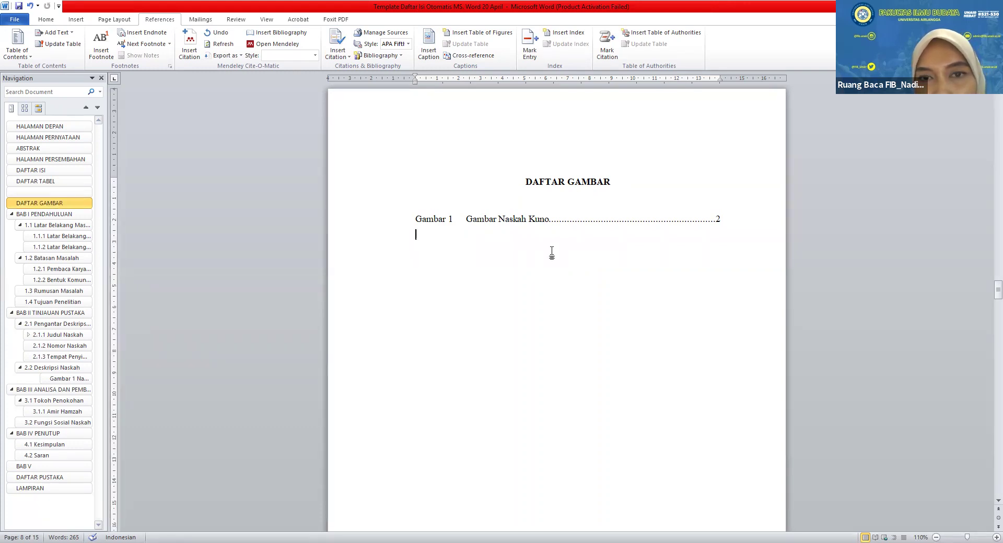
{"action": "left_click", "coordinate": [472, 33]}
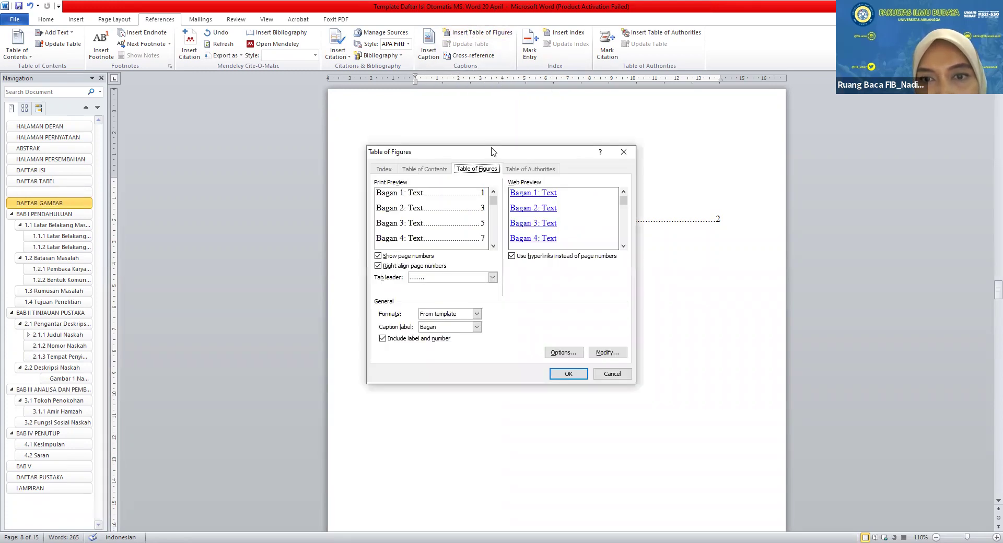
{"action": "left_click", "coordinate": [563, 352]}
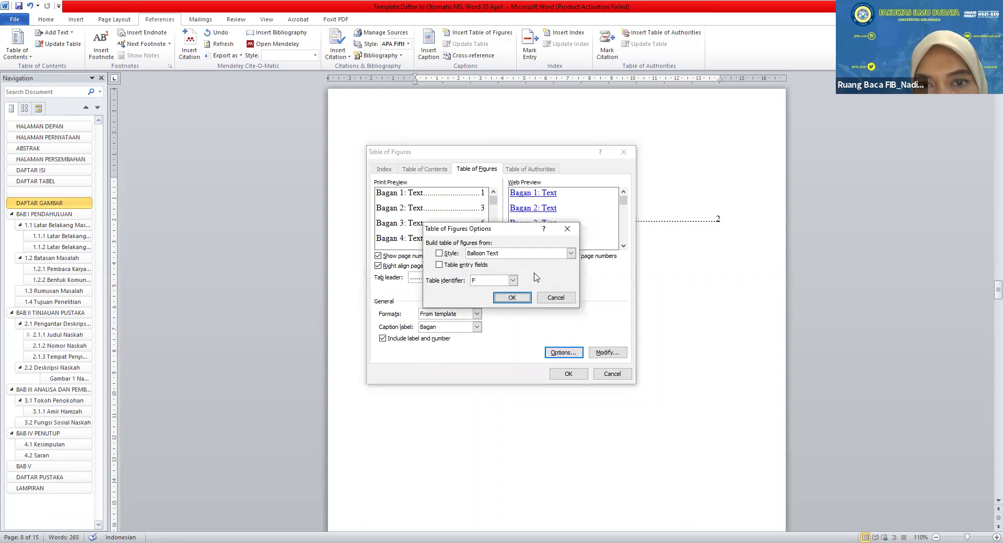
{"action": "left_click", "coordinate": [538, 254]}
{"action": "scroll", "coordinate": [528, 286], "scroll_direction": "down", "scroll_amount": 2}
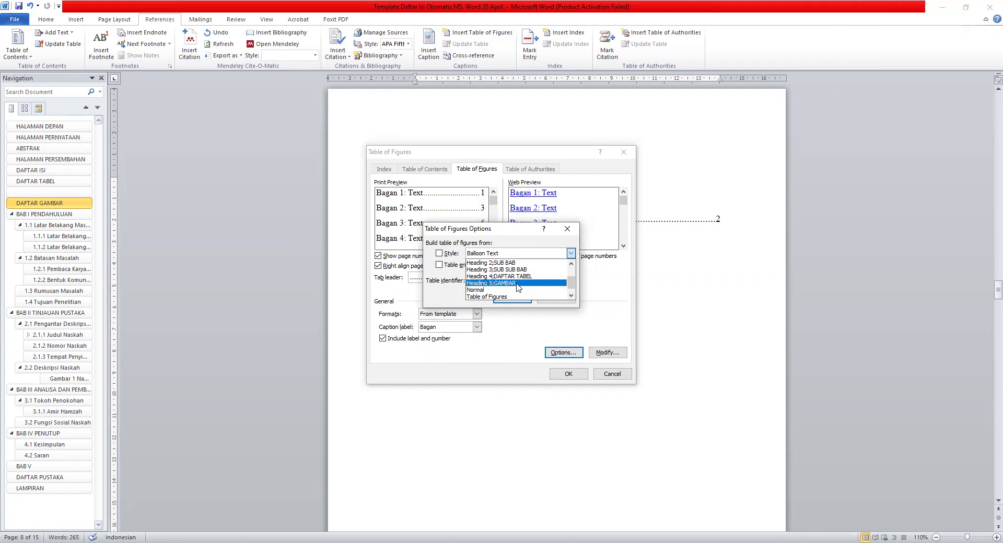
{"action": "left_click", "coordinate": [518, 284]}
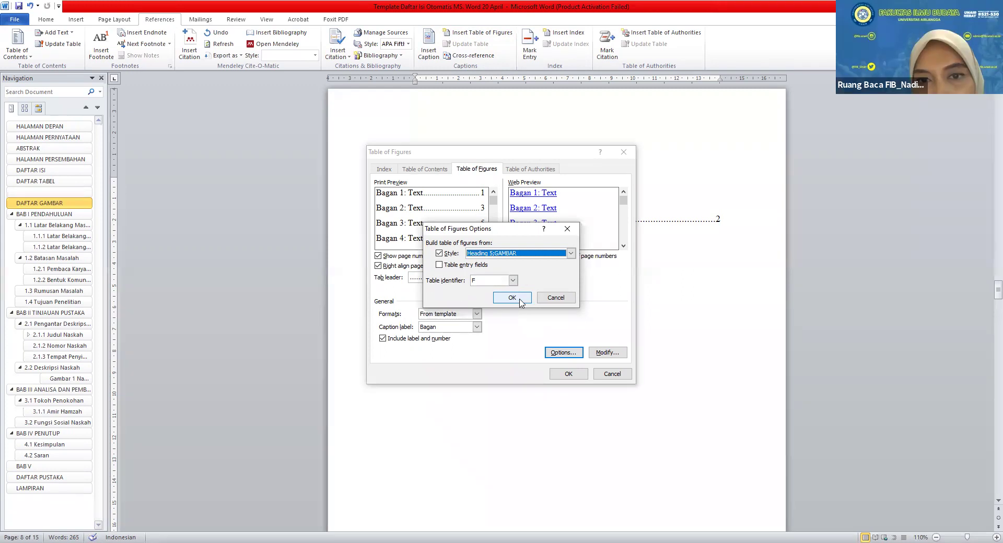
{"action": "left_click", "coordinate": [520, 302]}
{"action": "left_click", "coordinate": [568, 374]}
{"action": "left_click", "coordinate": [441, 304]}
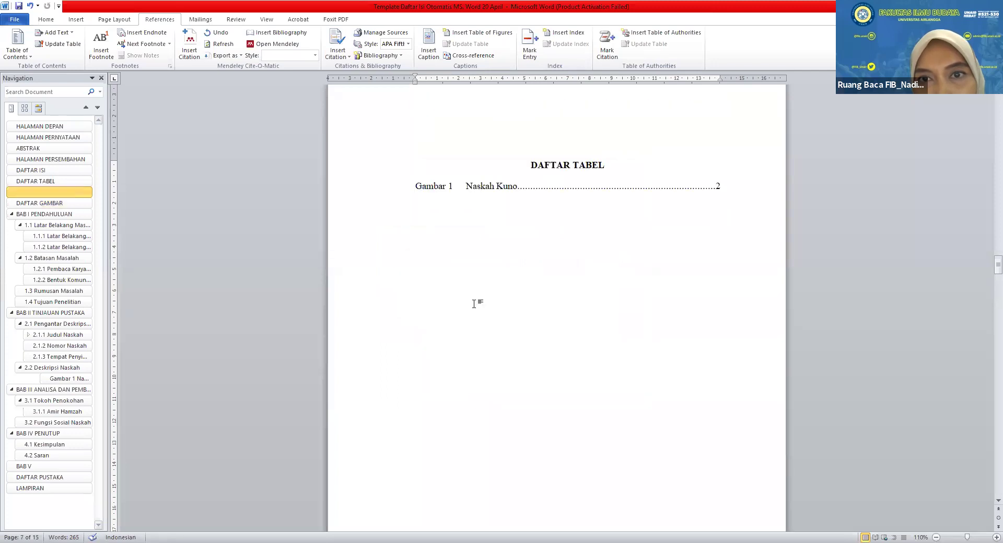
{"action": "scroll", "coordinate": [474, 303], "scroll_direction": "down", "scroll_amount": 10}
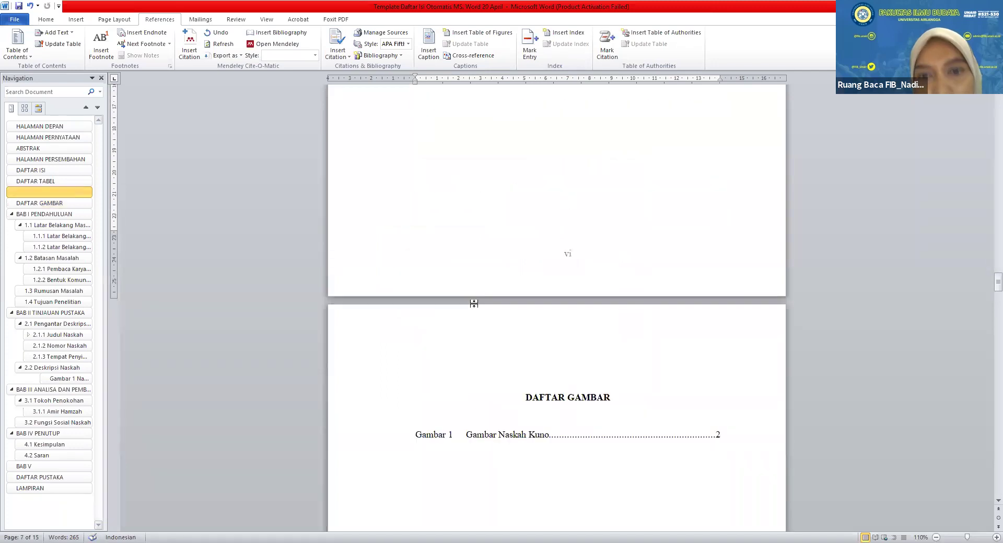
{"action": "scroll", "coordinate": [475, 303], "scroll_direction": "up", "scroll_amount": 3}
{"action": "scroll", "coordinate": [475, 302], "scroll_direction": "down", "scroll_amount": 3}
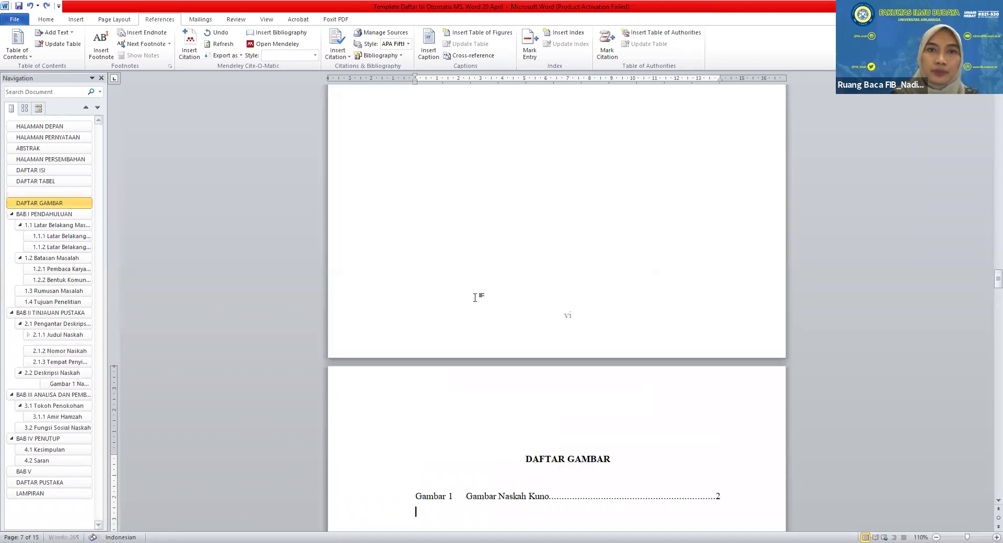
Compare the automatic list entries on the DAFTAR TABEL and DAFTAR GAMBAR pages
{"action": "scroll", "coordinate": [474, 299], "scroll_direction": "up", "scroll_amount": 6}
{"action": "scroll", "coordinate": [473, 295], "scroll_direction": "up", "scroll_amount": 6}
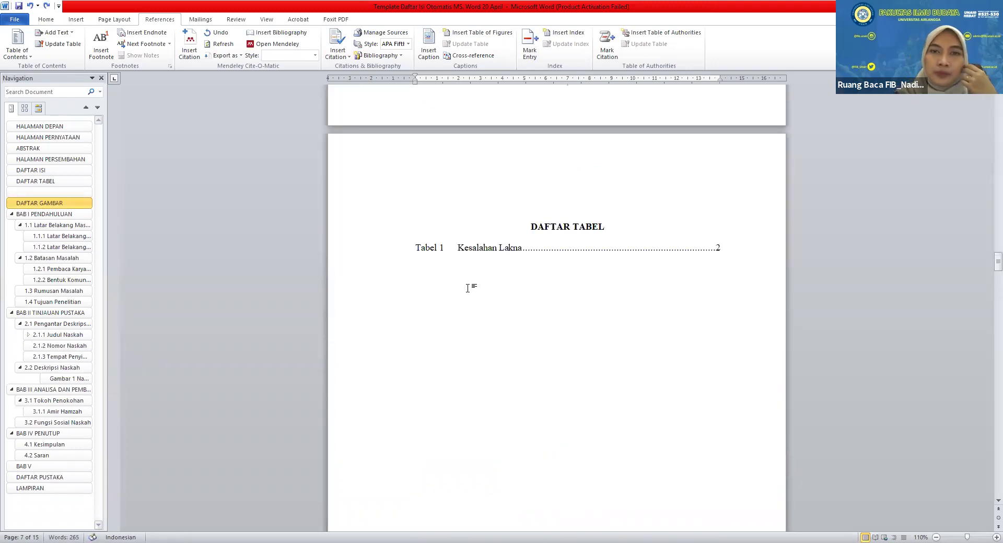
{"action": "scroll", "coordinate": [468, 290], "scroll_direction": "down", "scroll_amount": 1}
{"action": "scroll", "coordinate": [468, 288], "scroll_direction": "down", "scroll_amount": 12}
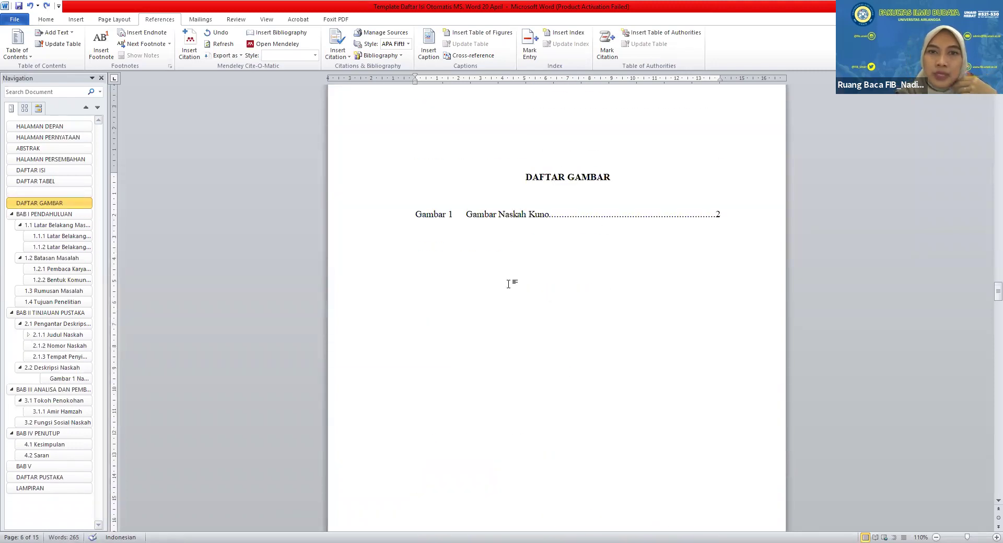
{"action": "left_click", "coordinate": [500, 219]}
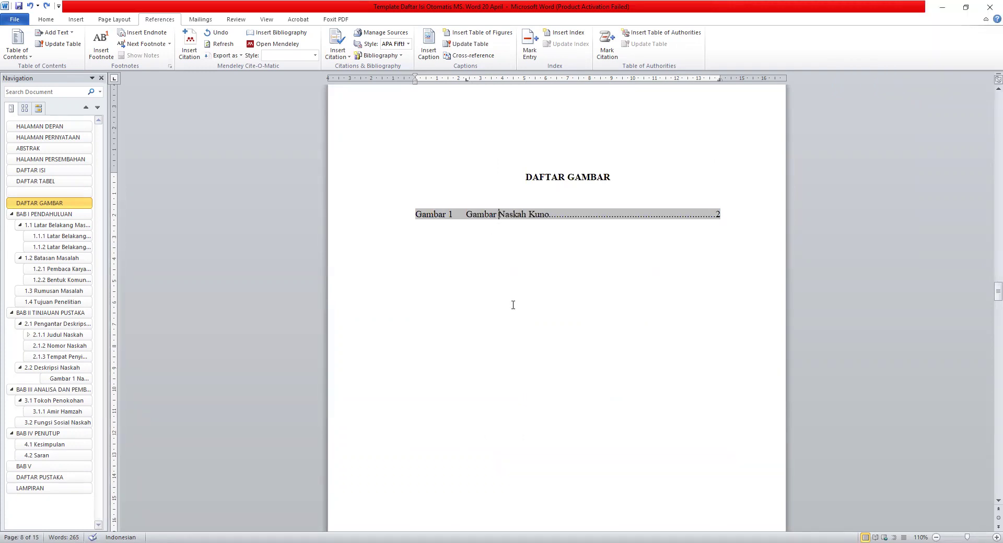
{"action": "scroll", "coordinate": [513, 305], "scroll_direction": "down", "scroll_amount": 4}
{"action": "scroll", "coordinate": [514, 306], "scroll_direction": "up", "scroll_amount": 2}
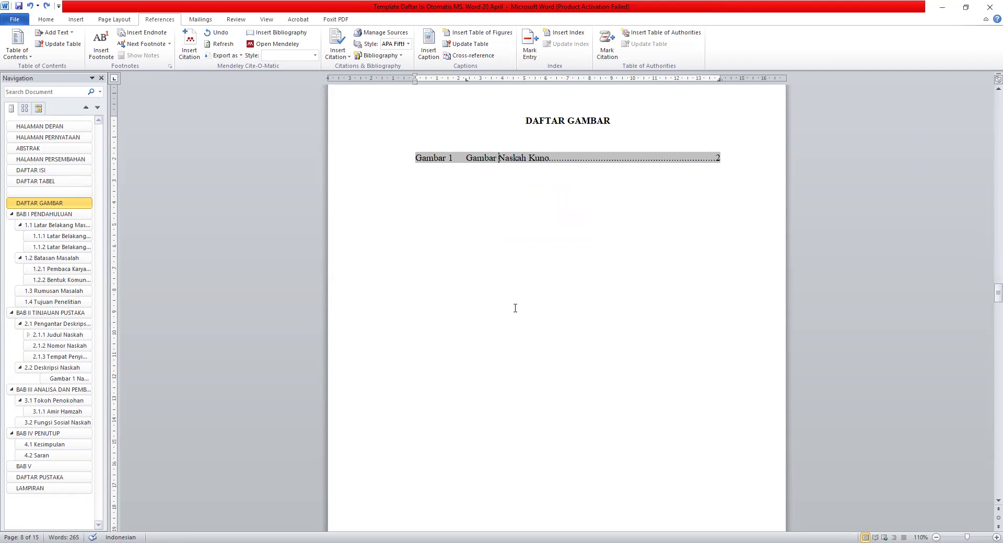
{"action": "left_click", "coordinate": [74, 192]}
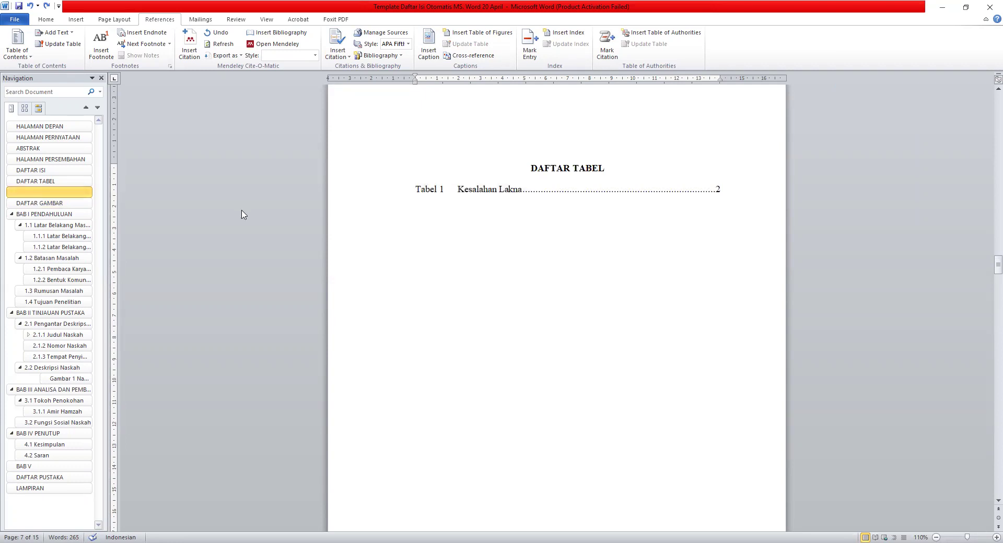
{"action": "left_click", "coordinate": [79, 204]}
{"action": "scroll", "coordinate": [530, 260], "scroll_direction": "up", "scroll_amount": 2}
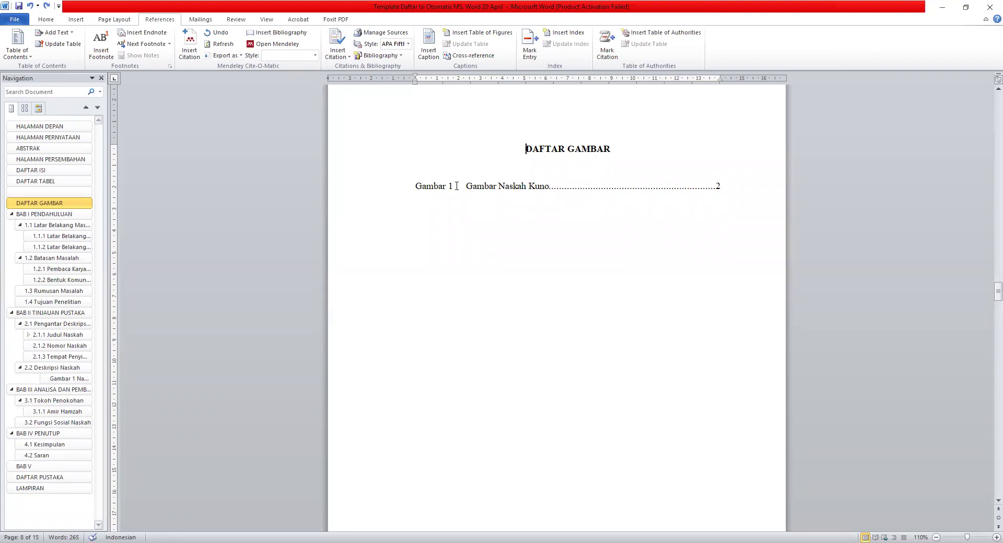
{"action": "scroll", "coordinate": [450, 189], "scroll_direction": "down", "scroll_amount": 3}
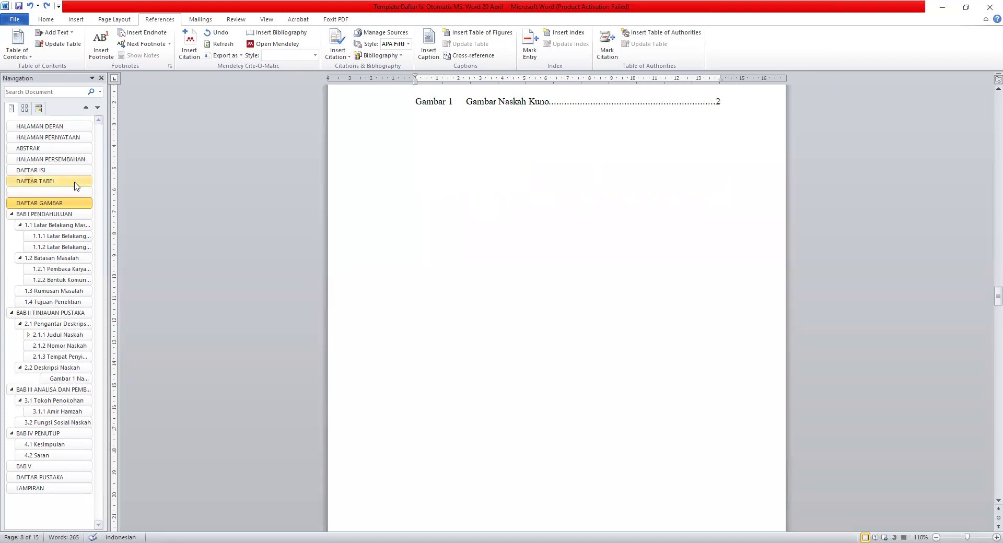
Replace the front page heading HALAMAN DEPAN with "SKRIPSI"
{"action": "left_click", "coordinate": [57, 131]}
{"action": "left_click", "coordinate": [61, 139]}
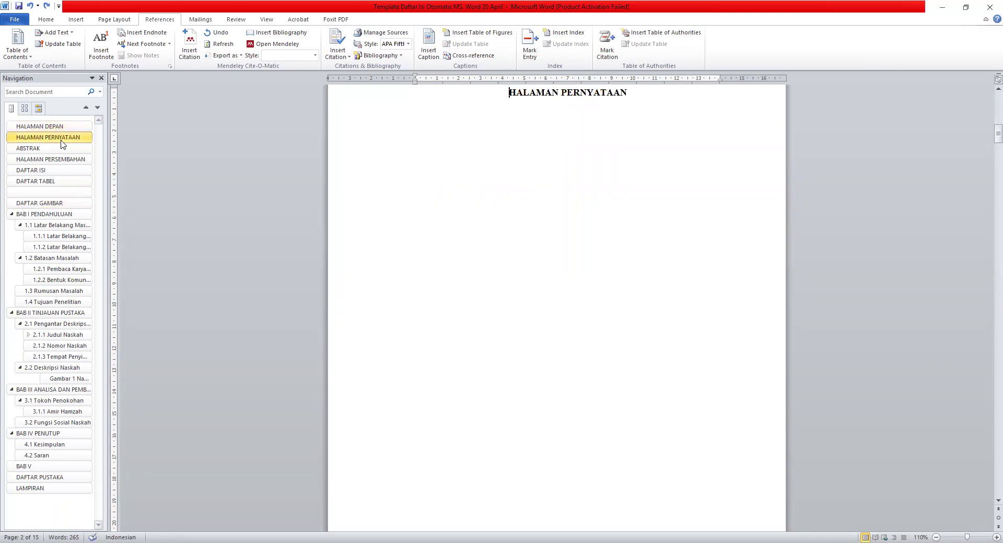
{"action": "left_click", "coordinate": [60, 130]}
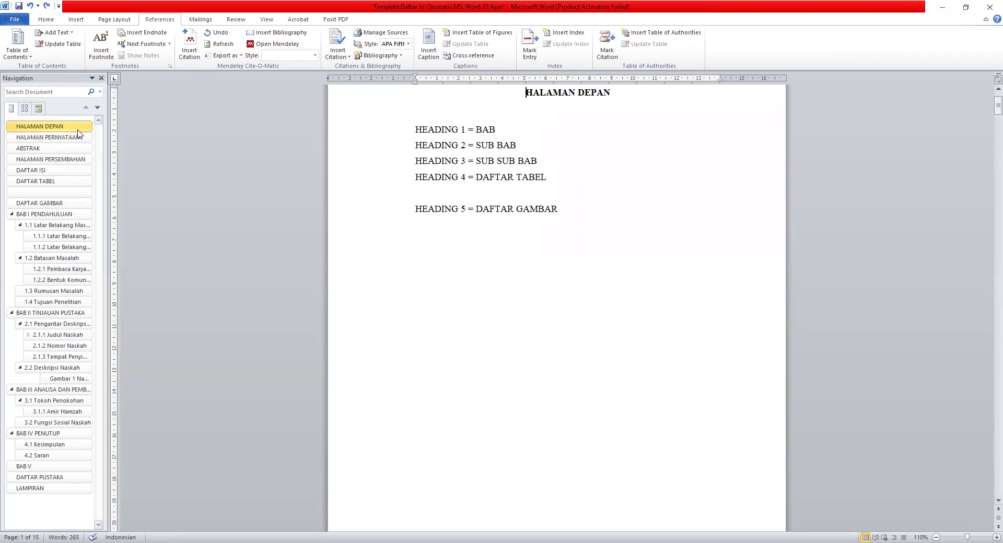
{"action": "scroll", "coordinate": [448, 184], "scroll_direction": "up", "scroll_amount": 3}
{"action": "scroll", "coordinate": [448, 184], "scroll_direction": "up", "scroll_amount": 1}
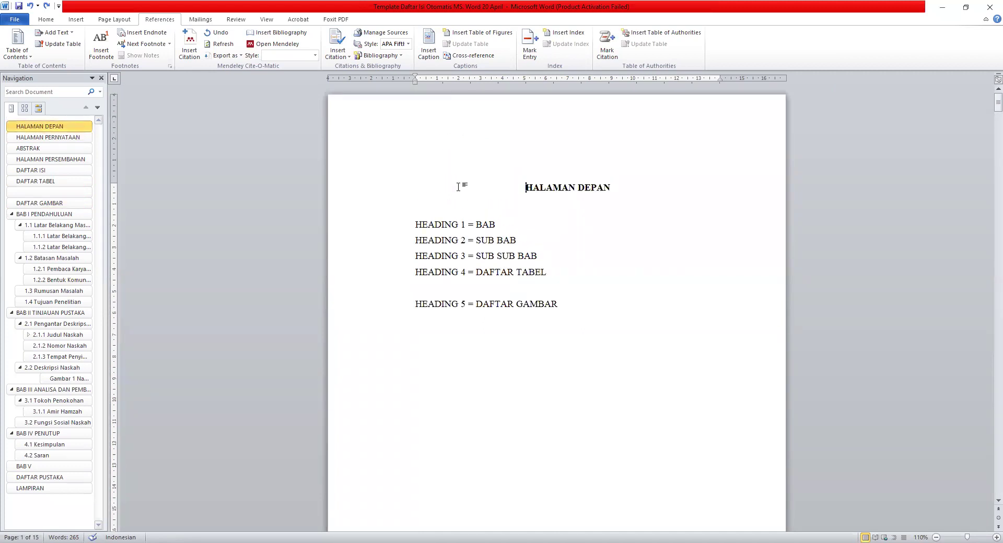
{"action": "left_click_drag", "start_coordinate": [613, 188], "coordinate": [541, 189]}
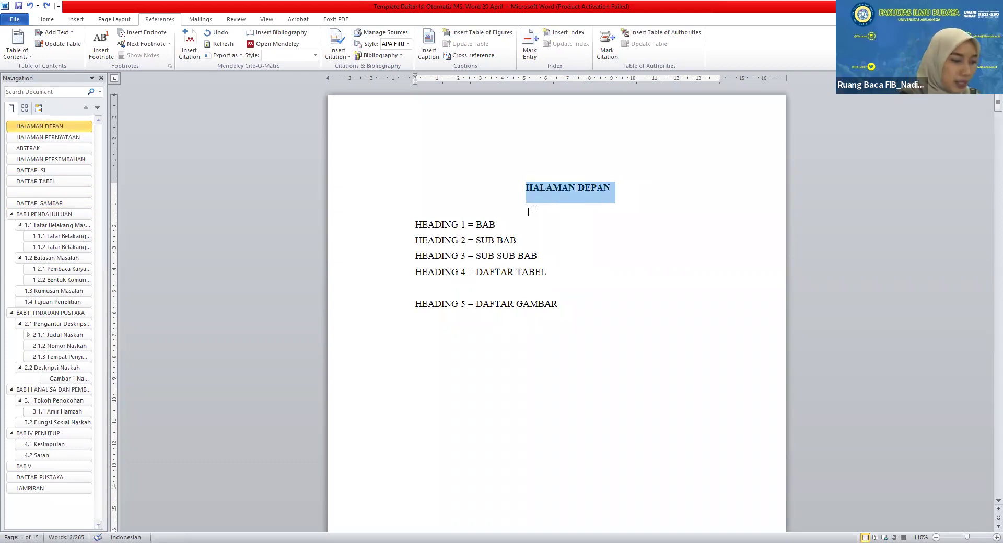
{"action": "type", "text": "SKRIPSI"}
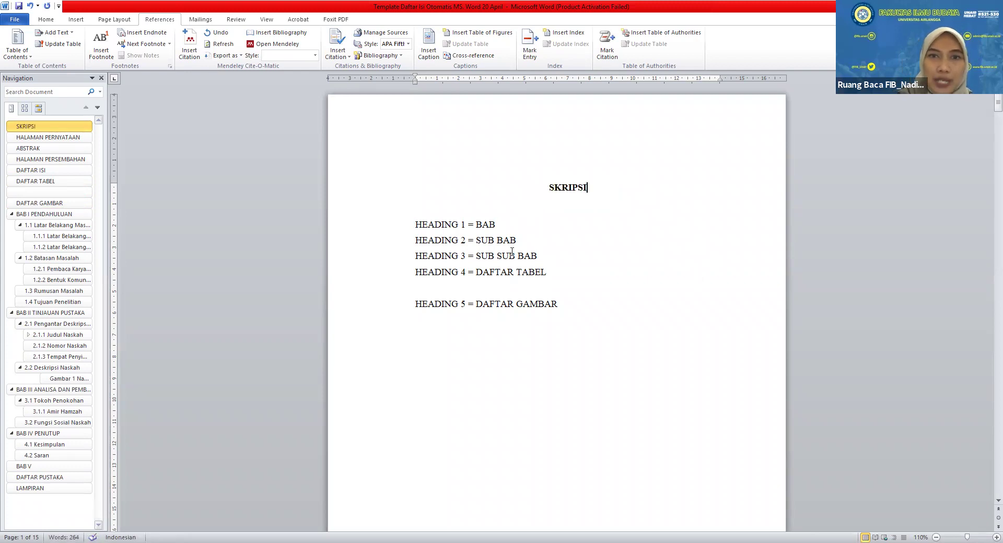
Replace the heading notes under SKRIPSI with "VARIASI DIALEK BAHASA JAWA DI WILAYAH KECAMATAN UJUNG PANGKAH, KABUPATEN GRESIK...."
{"action": "left_click_drag", "start_coordinate": [416, 225], "coordinate": [549, 306]}
{"action": "key", "text": "Delete"}
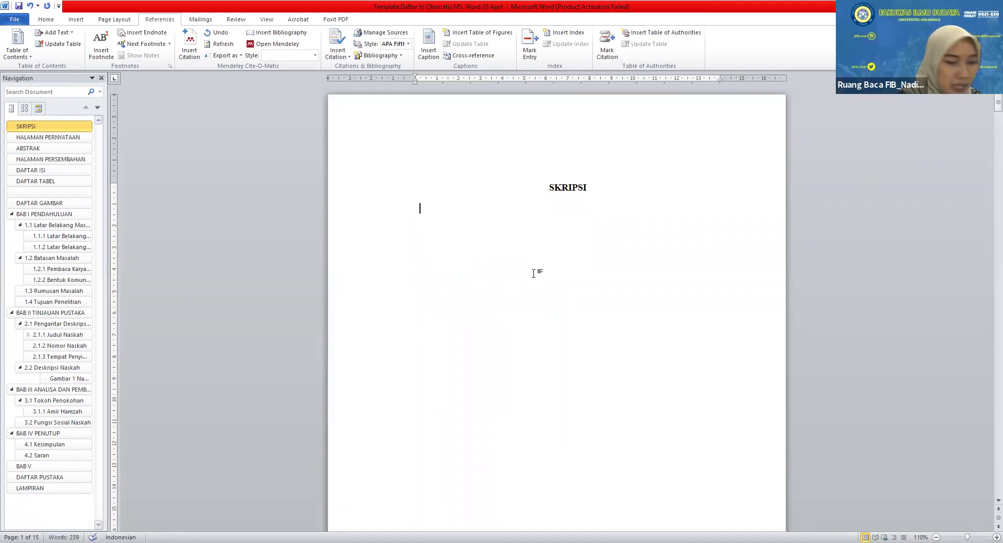
{"action": "type", "text": "VARIASI"}
{"action": "key", "text": "Tab"}
{"action": "type", "text": "DIALE"}
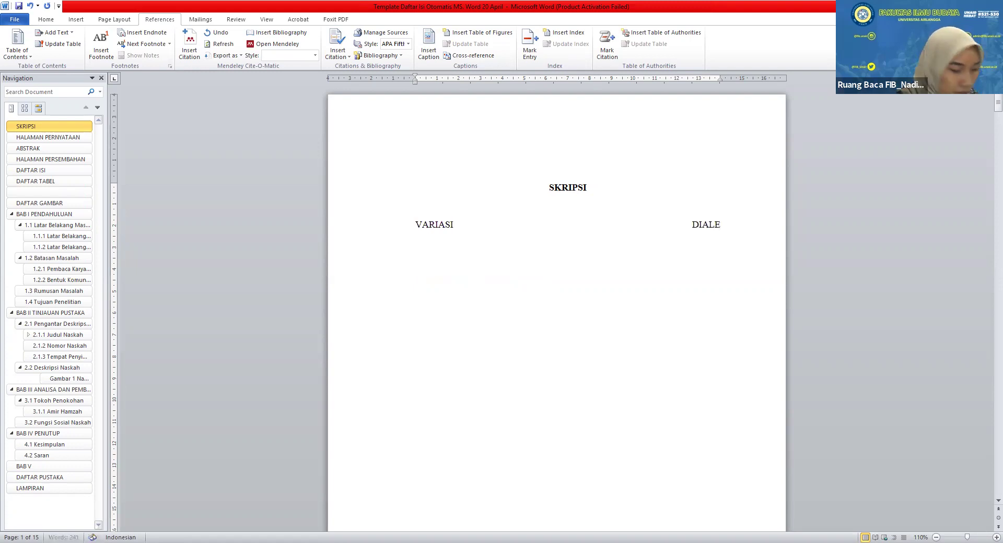
{"action": "type", "text": "K BAHASA"}
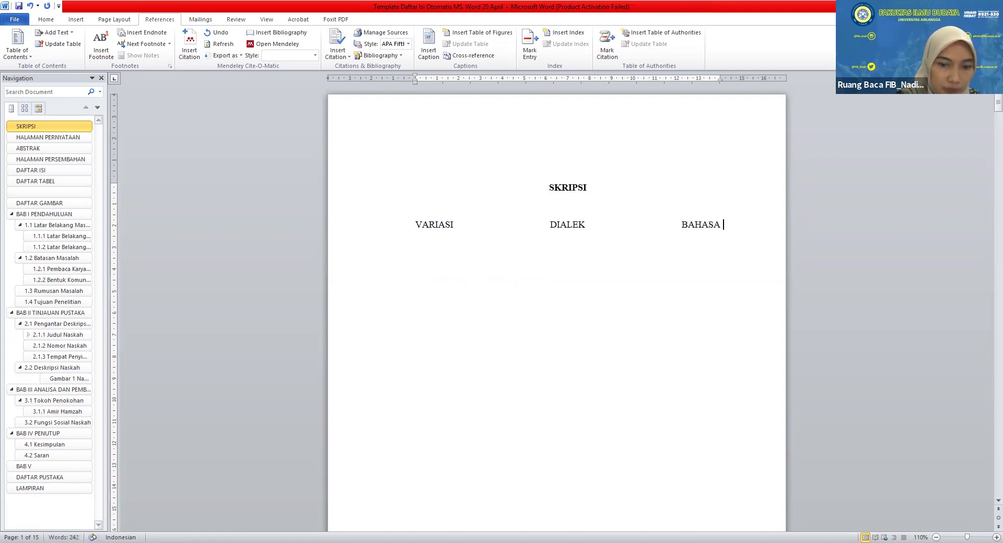
{"action": "type", "text": " JAWA DI WILAYAH KECA"}
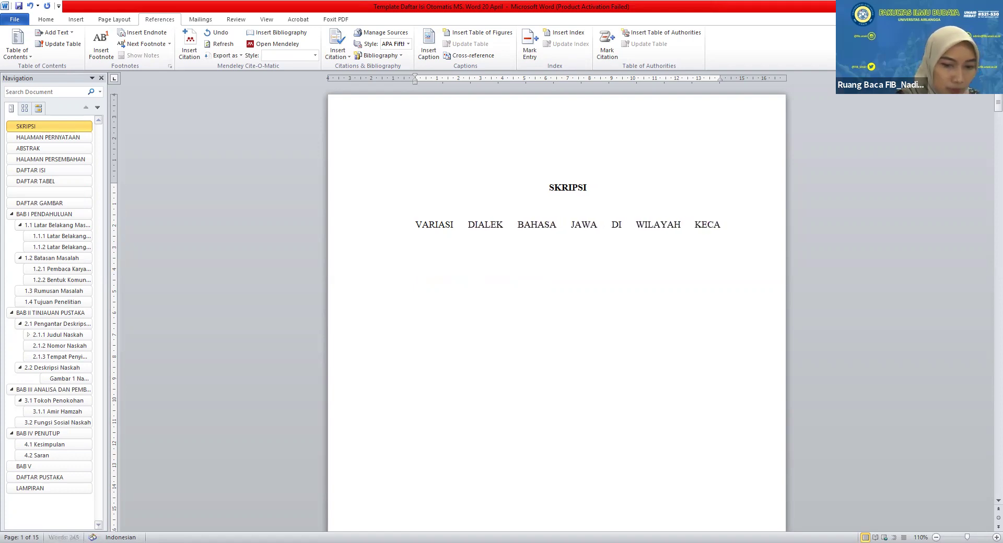
{"action": "type", "text": "MATAN UJUNG PAS"}
{"action": "key", "text": "BackSpace"}
{"action": "type", "text": "NGKAH, KAB"}
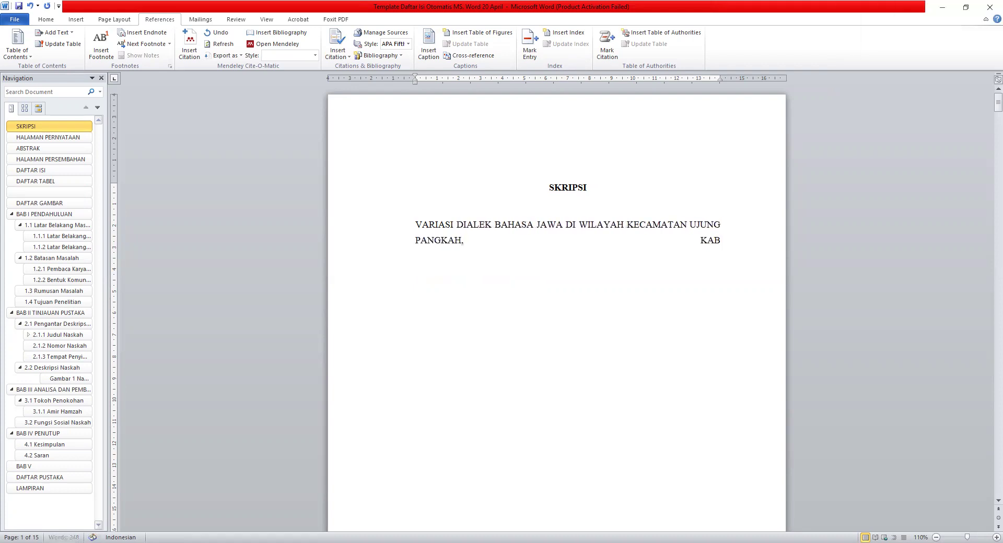
{"action": "type", "text": "UPATEN GRESIK...."}
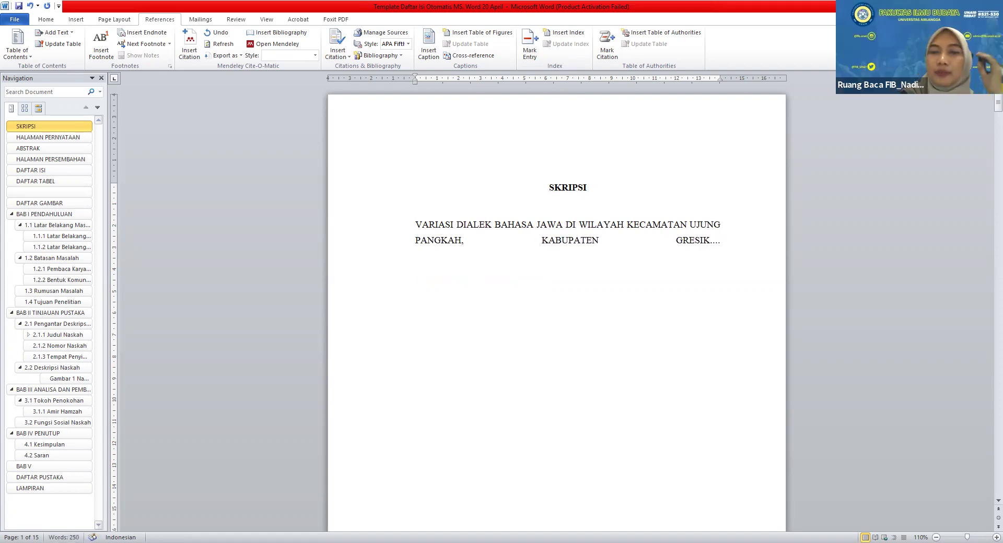
Center the thesis title under SKRIPSI and make it bold
{"action": "left_click", "coordinate": [416, 225]}
{"action": "left_click", "coordinate": [724, 258], "text": "shift"}
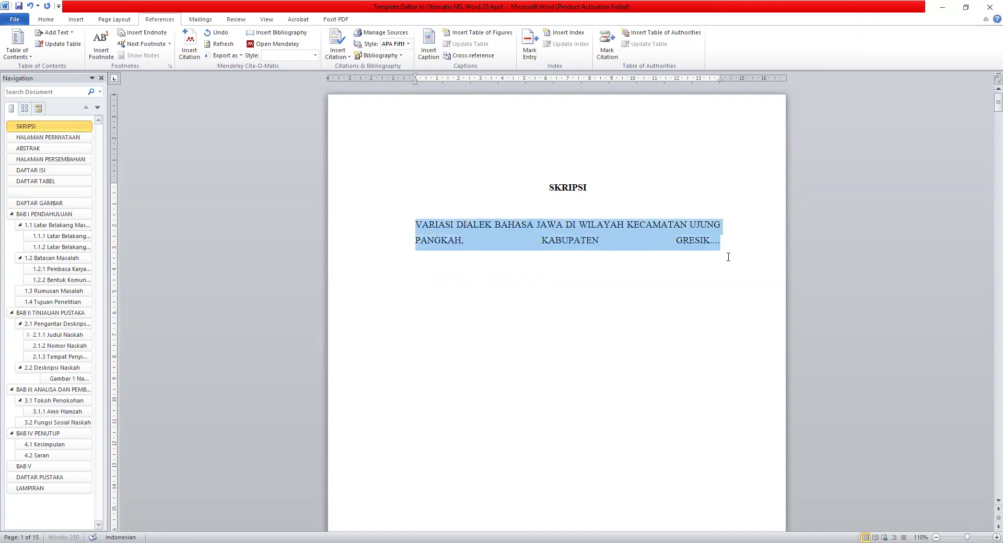
{"action": "left_click", "coordinate": [46, 19]}
{"action": "left_click", "coordinate": [240, 52]}
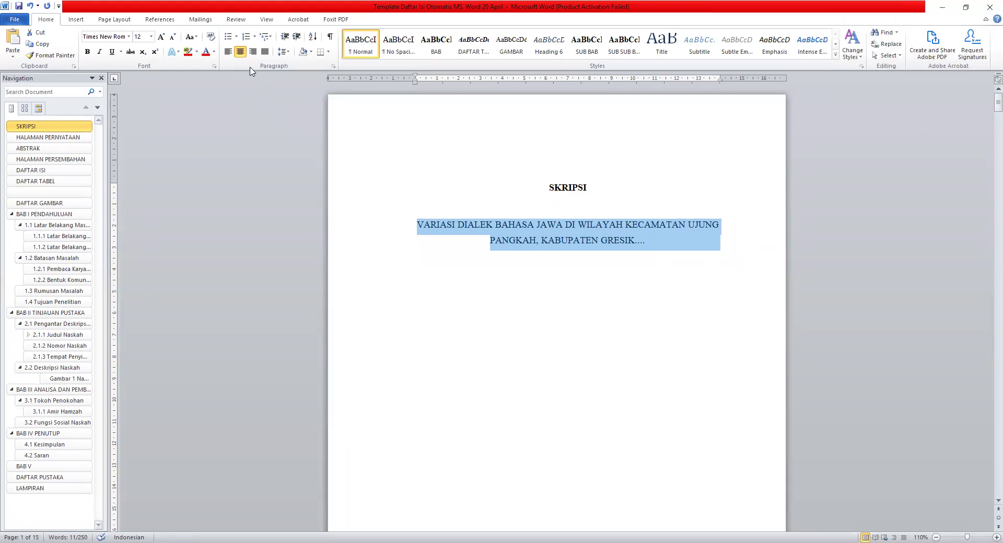
{"action": "left_click", "coordinate": [85, 53]}
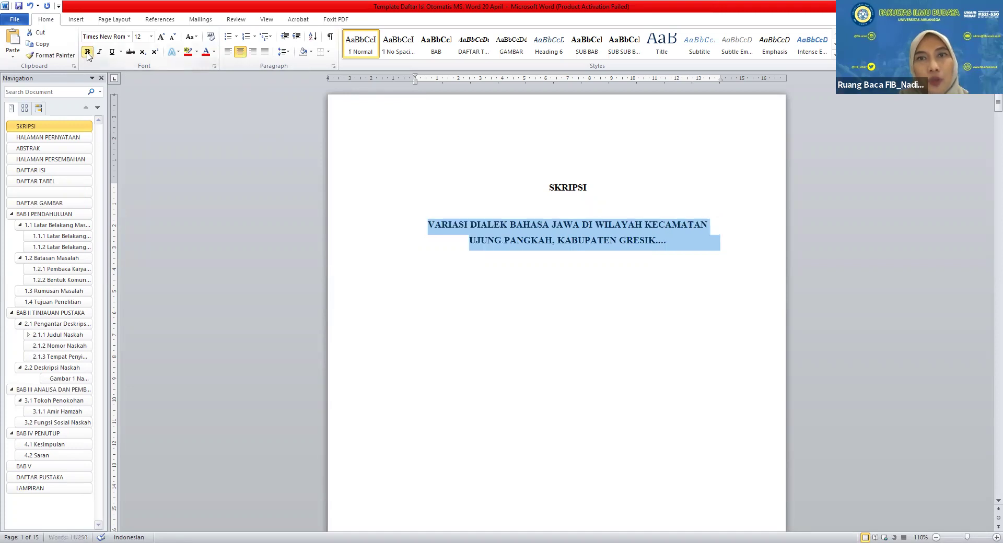
{"action": "left_click", "coordinate": [577, 304]}
Look over the rest of the front page and go to the BAB I PENDAHULUAN chapter
{"action": "scroll", "coordinate": [579, 302], "scroll_direction": "down", "scroll_amount": 2}
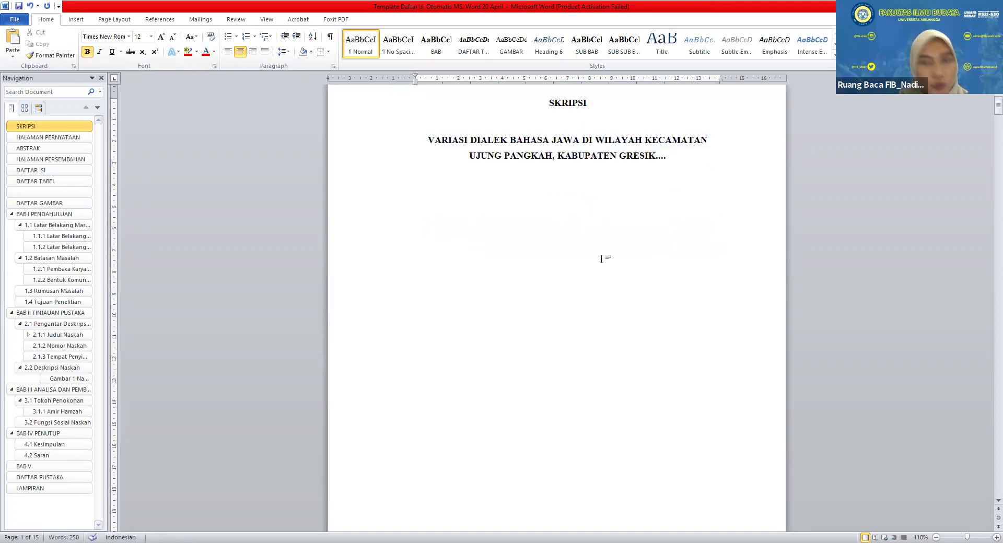
{"action": "scroll", "coordinate": [578, 426], "scroll_direction": "down", "scroll_amount": 2}
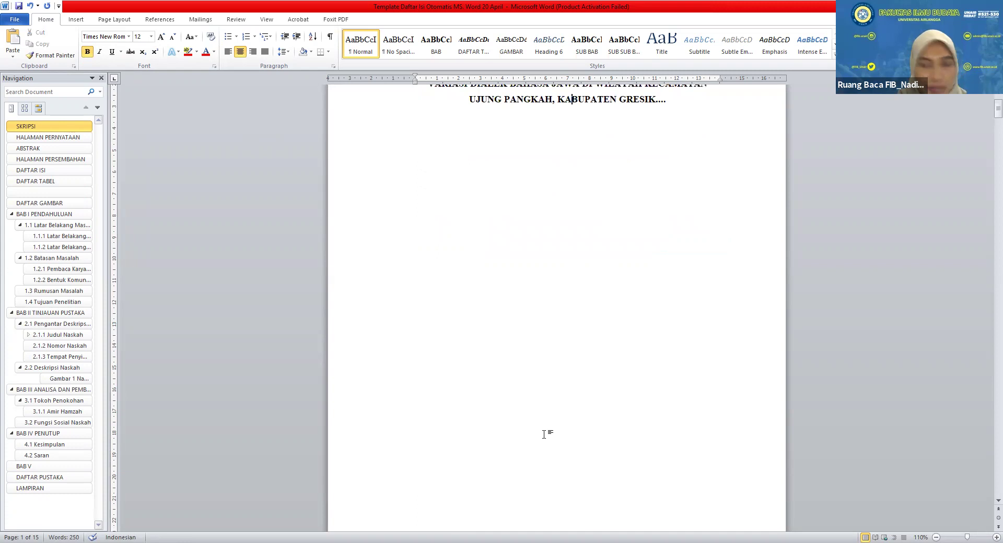
{"action": "scroll", "coordinate": [635, 451], "scroll_direction": "down", "scroll_amount": 5}
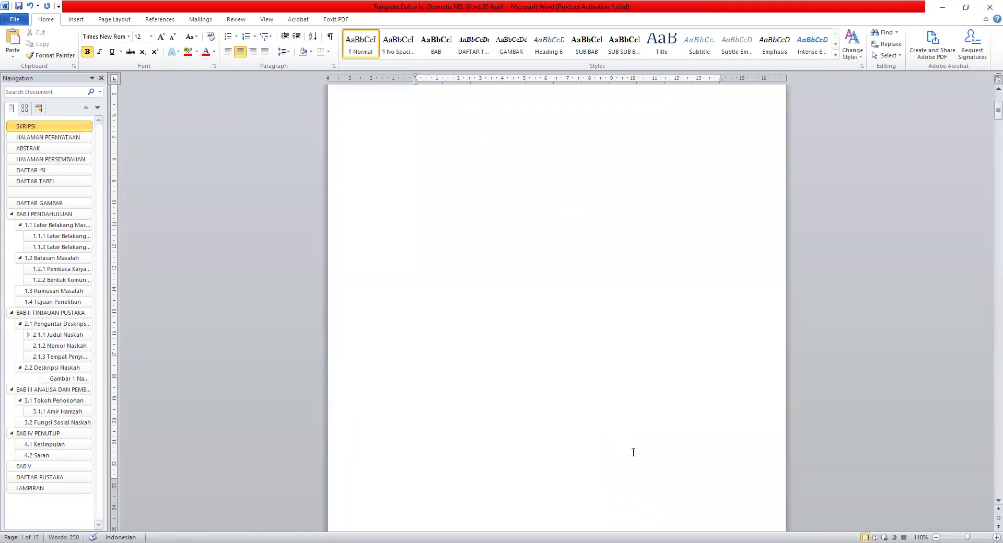
{"action": "scroll", "coordinate": [590, 389], "scroll_direction": "up", "scroll_amount": 5}
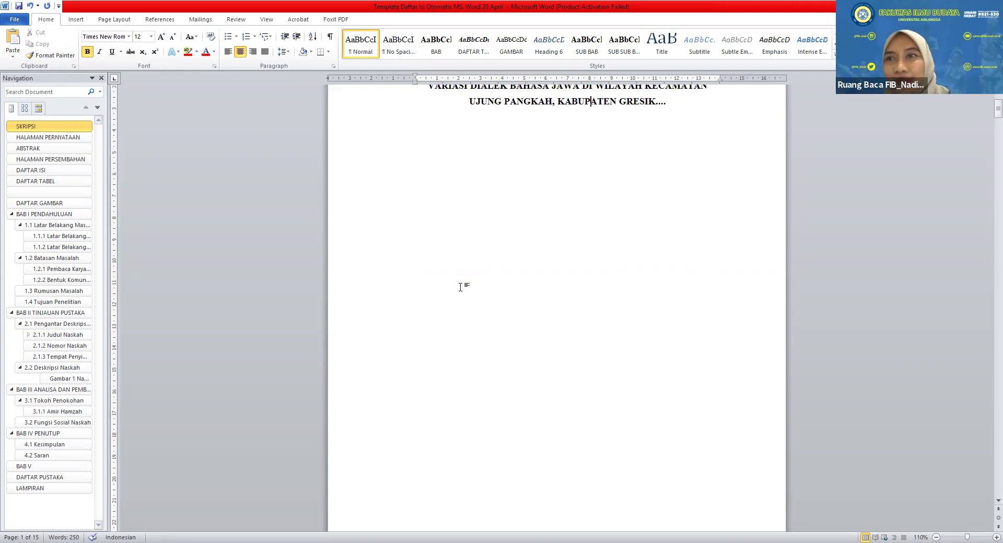
{"action": "scroll", "coordinate": [483, 301], "scroll_direction": "down", "scroll_amount": 3}
{"action": "scroll", "coordinate": [484, 300], "scroll_direction": "down", "scroll_amount": 4}
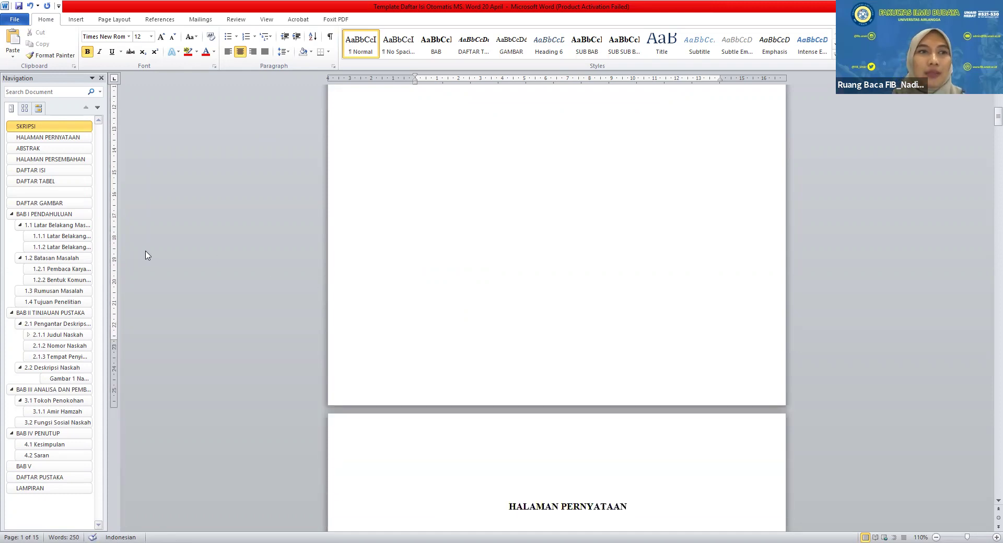
{"action": "left_click", "coordinate": [49, 214]}
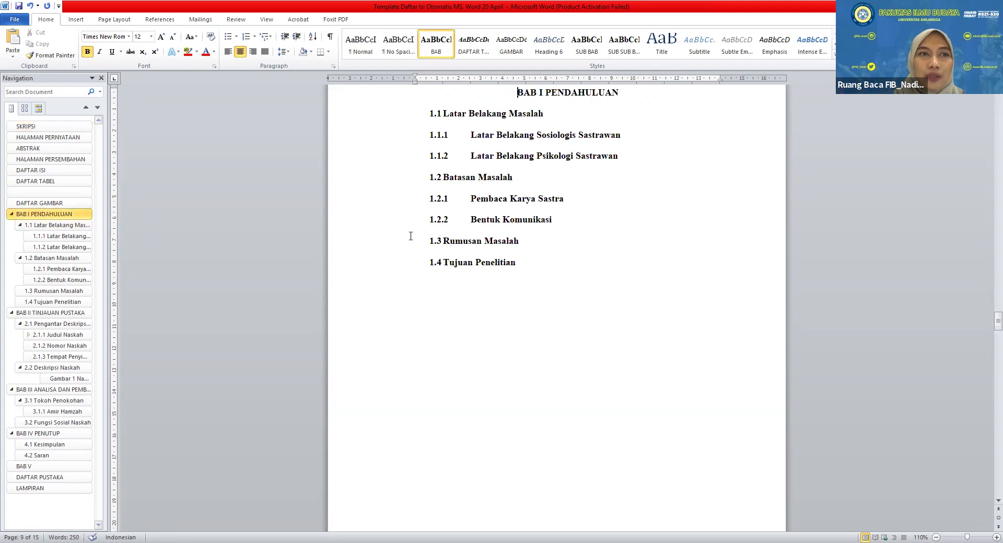
Put PENDAHULUAN on its own line below BAB I with a line break that keeps both in one chapter heading
{"action": "scroll", "coordinate": [411, 236], "scroll_direction": "up", "scroll_amount": 2}
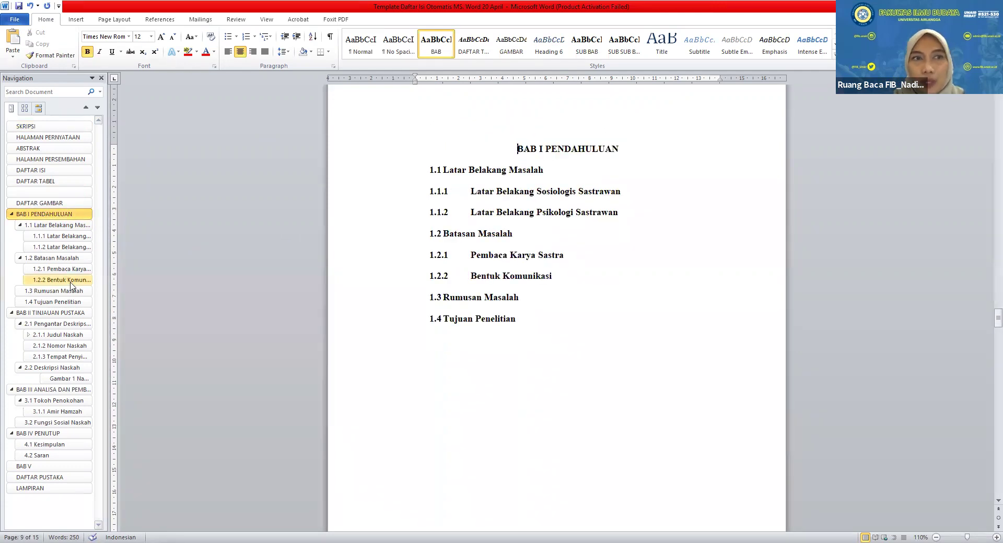
{"action": "left_click", "coordinate": [61, 313]}
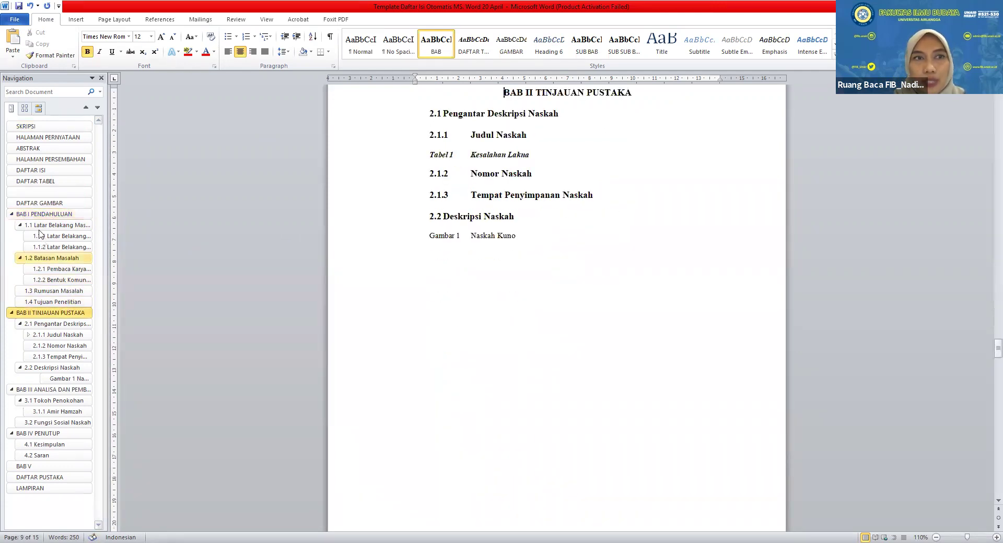
{"action": "left_click", "coordinate": [40, 214]}
{"action": "scroll", "coordinate": [394, 221], "scroll_direction": "up", "scroll_amount": 2}
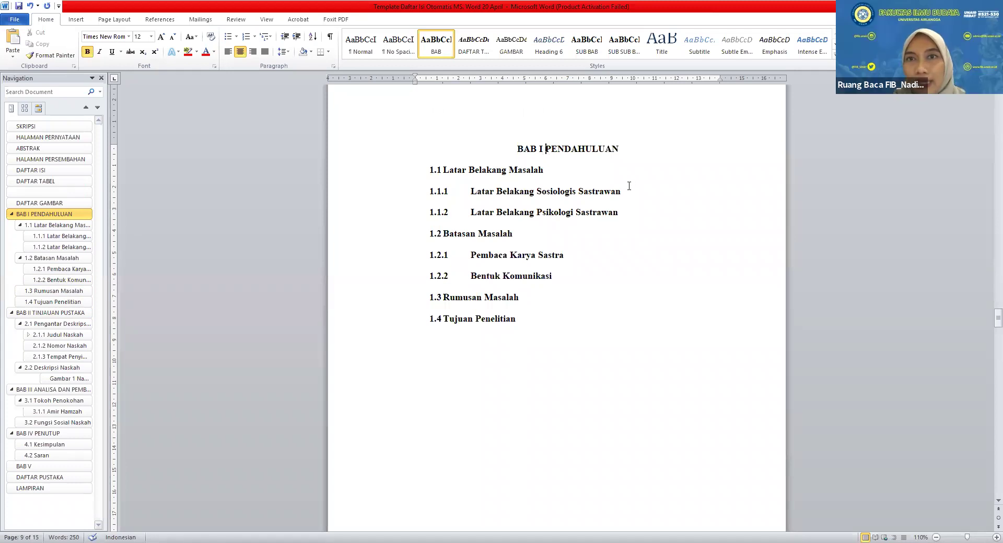
{"action": "key", "text": "Return"}
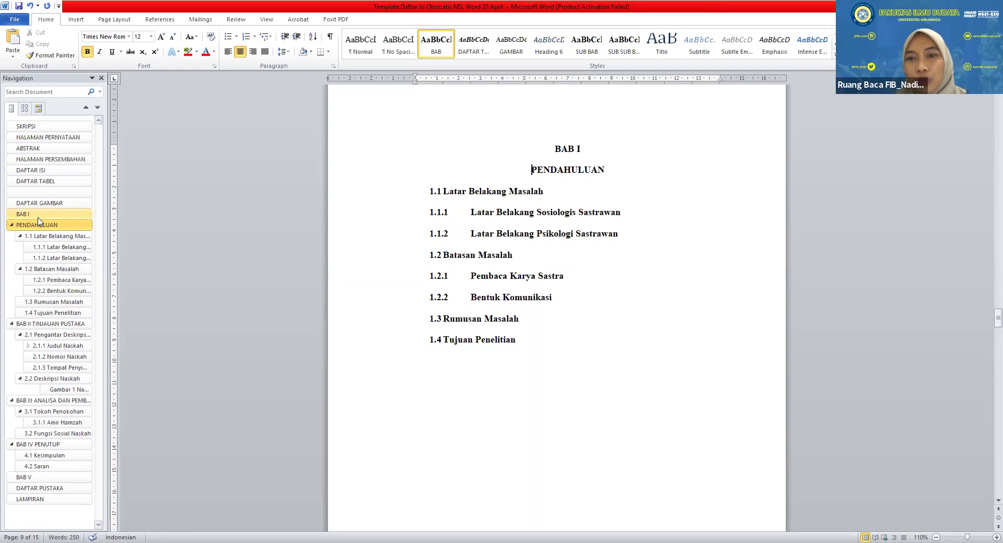
{"action": "key", "text": "BackSpace"}
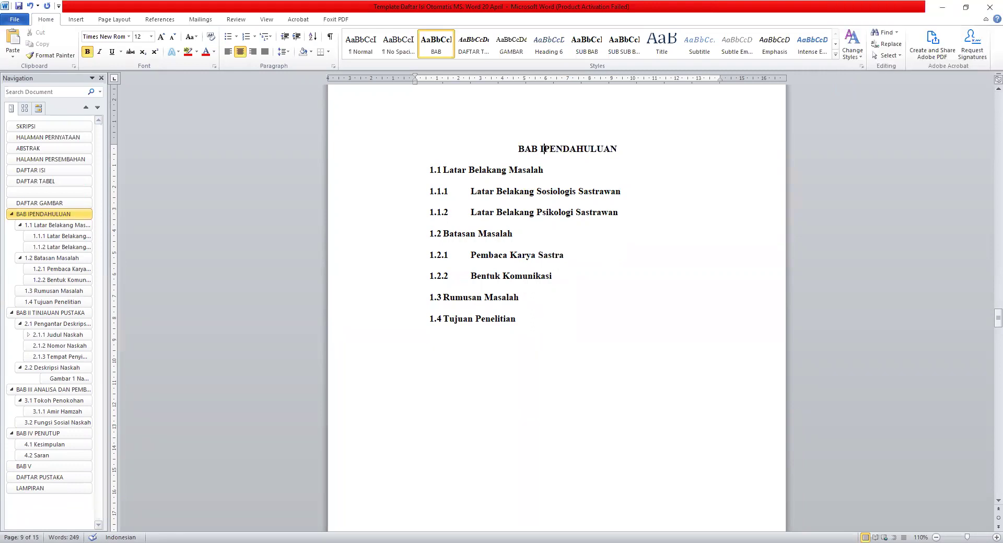
{"action": "key", "text": "shift+Return"}
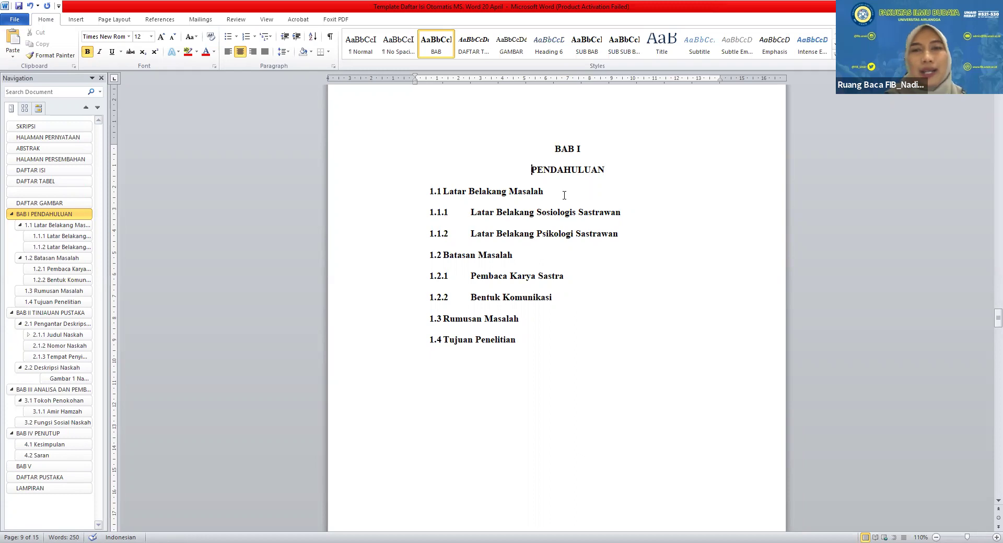
Add the note "(shift+enter)" as a normal paragraph directly below the BAB I PENDAHULUAN heading
{"action": "left_click", "coordinate": [596, 183]}
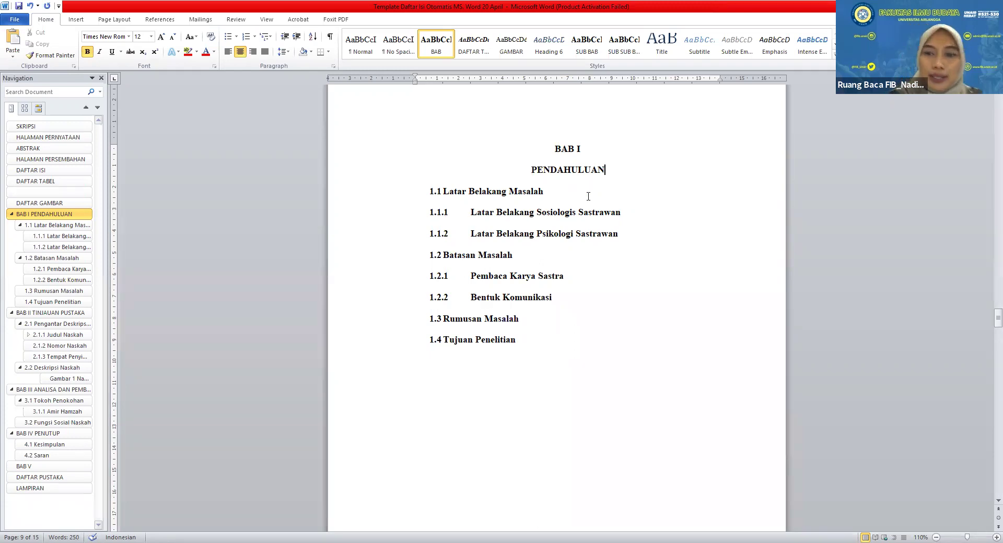
{"action": "key", "text": "Return"}
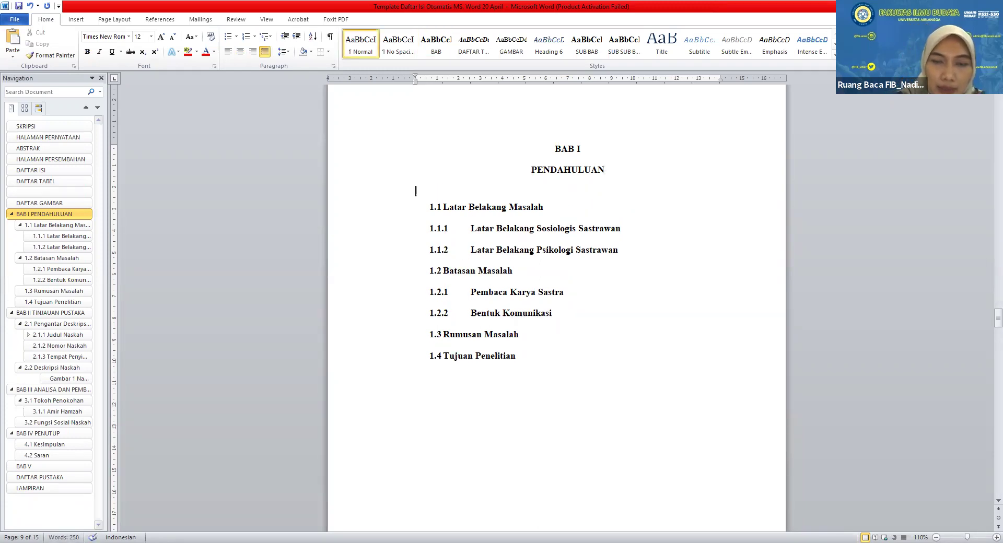
{"action": "type", "text": "(shi"}
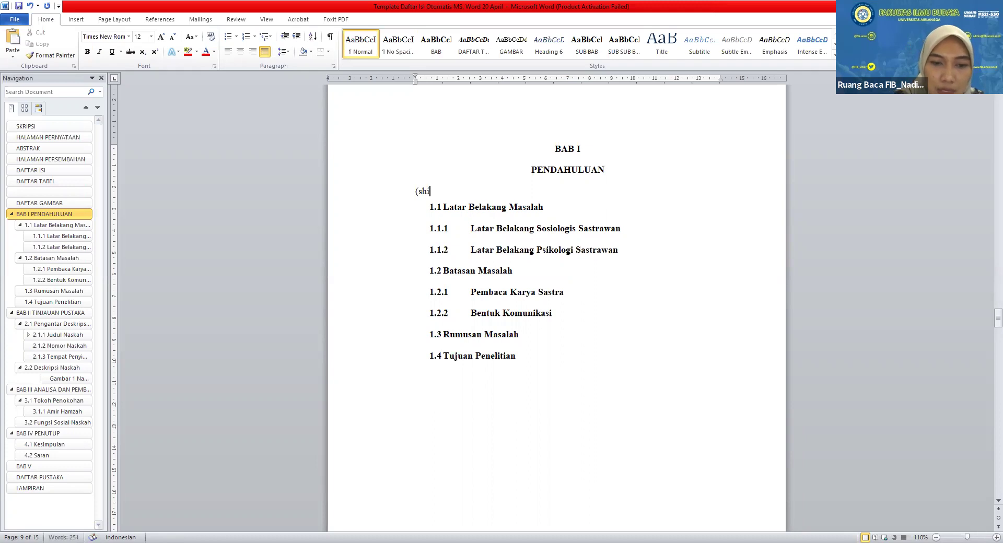
{"action": "type", "text": "ft+en"}
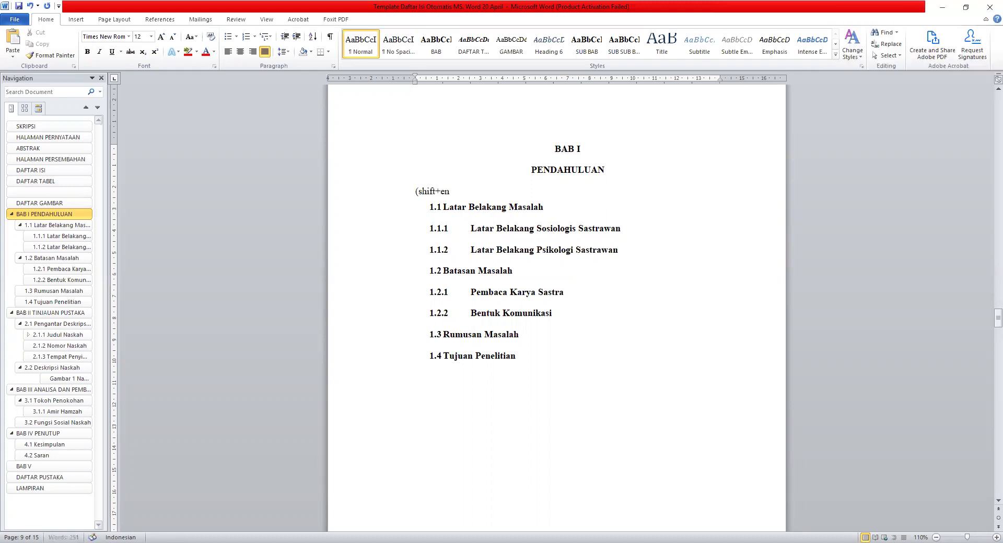
{"action": "type", "text": "ter)"}
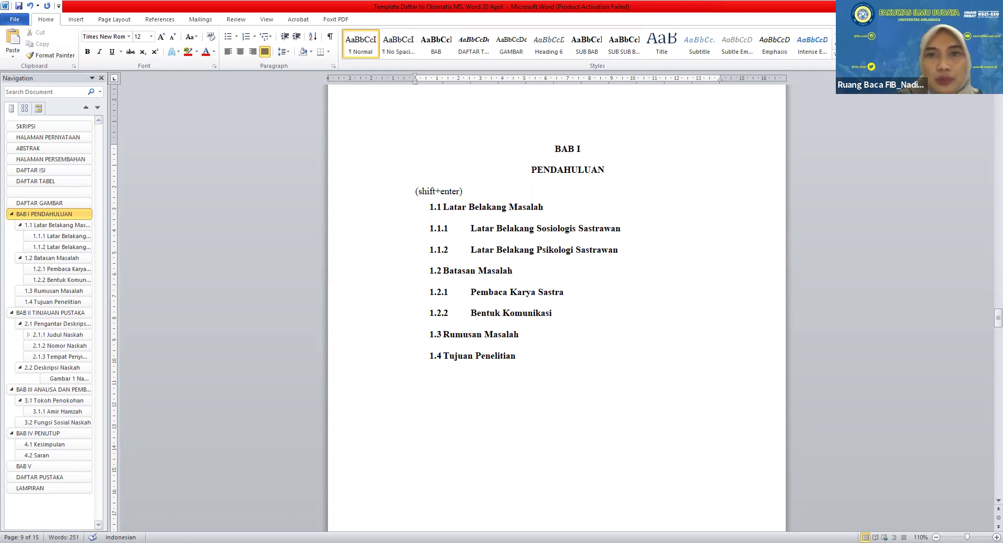
Split the BAB II heading with a line break so TINJAUAN PUSTAKA sits on the second line of the same heading
{"action": "scroll", "coordinate": [712, 239], "scroll_direction": "down", "scroll_amount": 10}
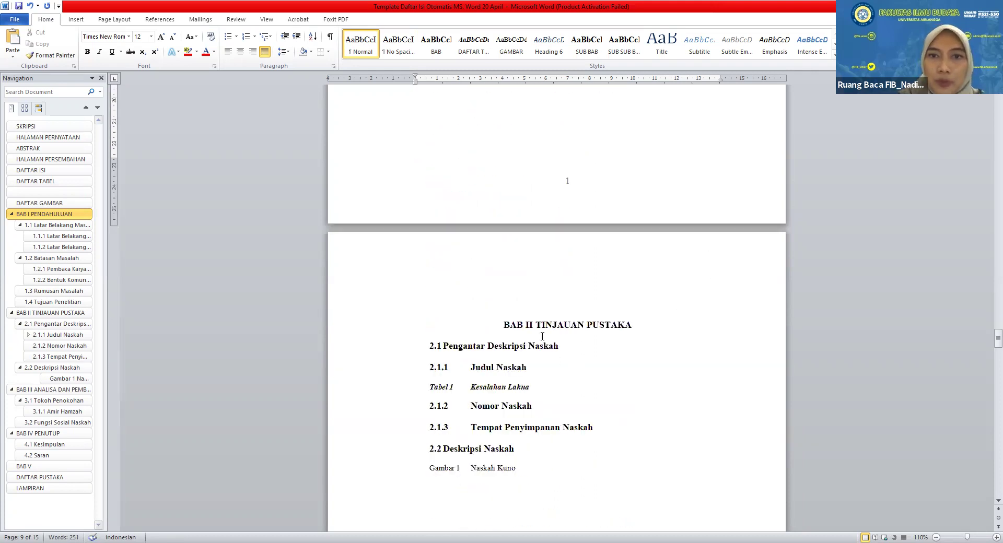
{"action": "left_click", "coordinate": [538, 325]}
{"action": "key", "text": "BackSpace"}
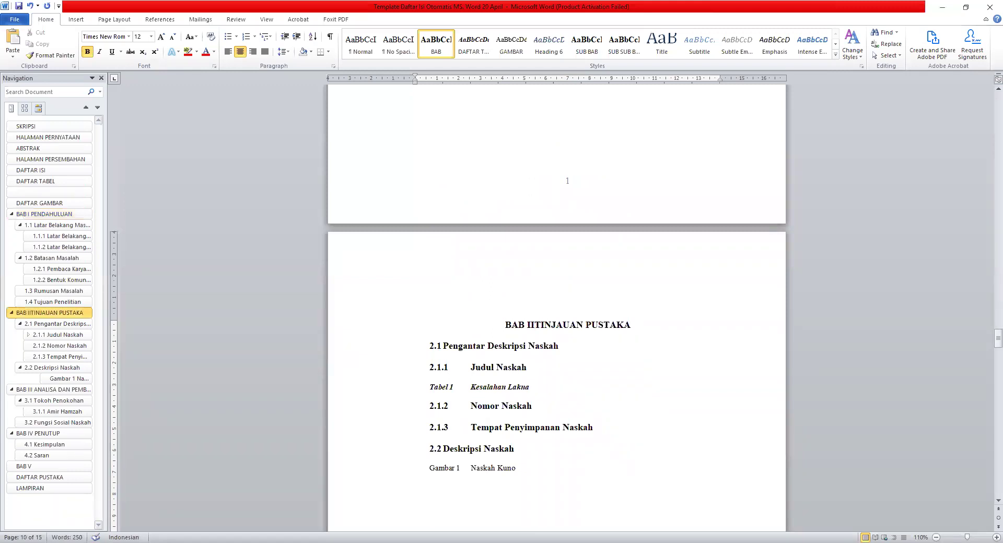
{"action": "key", "text": "Return"}
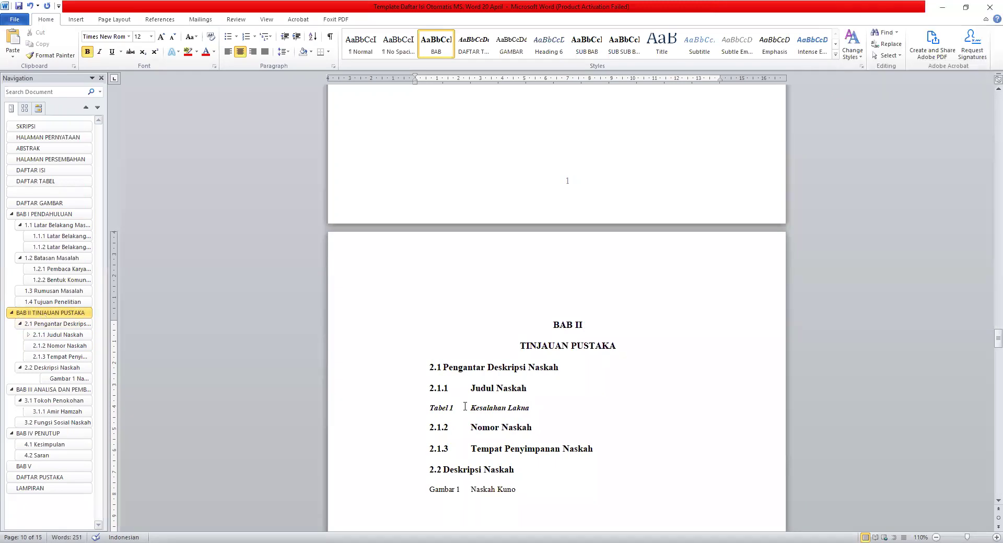
Split the BAB III heading with a line break before ANALISA DAN PEMBAHASAN, keeping it a single heading
{"action": "scroll", "coordinate": [465, 406], "scroll_direction": "down", "scroll_amount": 15}
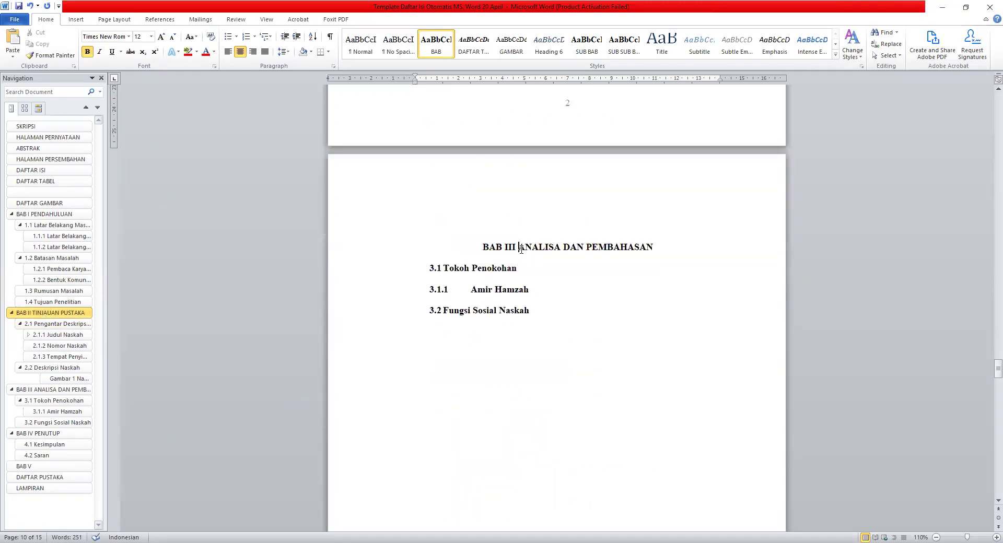
{"action": "left_click", "coordinate": [521, 249]}
{"action": "key", "text": "BackSpace"}
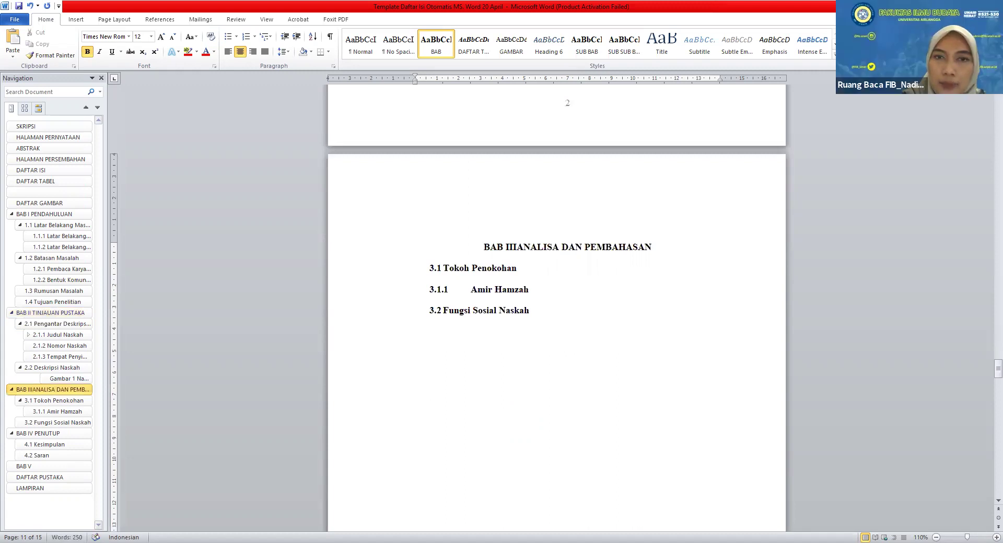
{"action": "key", "text": "shift+Return"}
Split the BAB IV heading with a line break so PENUTUP moves to the second line of the same heading
{"action": "scroll", "coordinate": [365, 489], "scroll_direction": "down", "scroll_amount": 20}
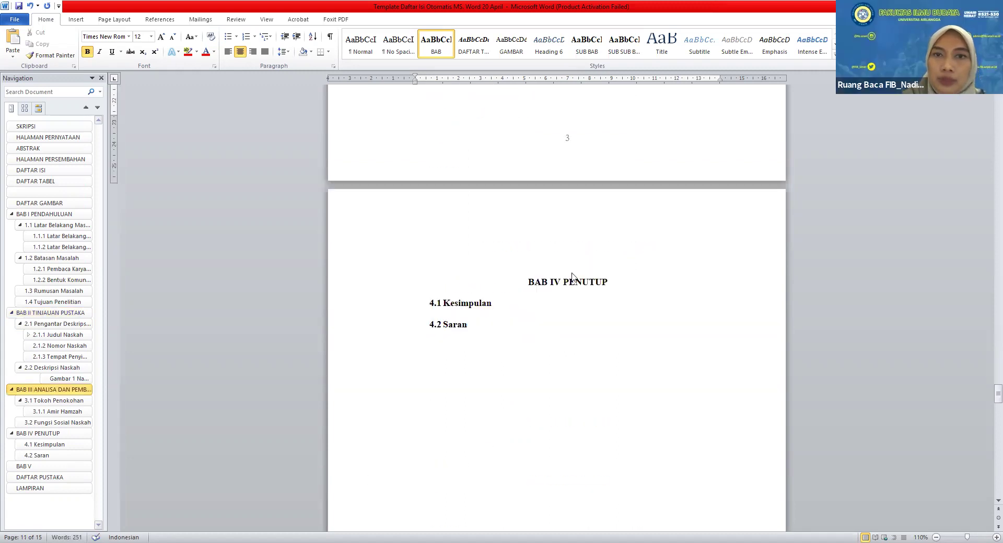
{"action": "left_click", "coordinate": [564, 283]}
{"action": "key", "text": "BackSpace"}
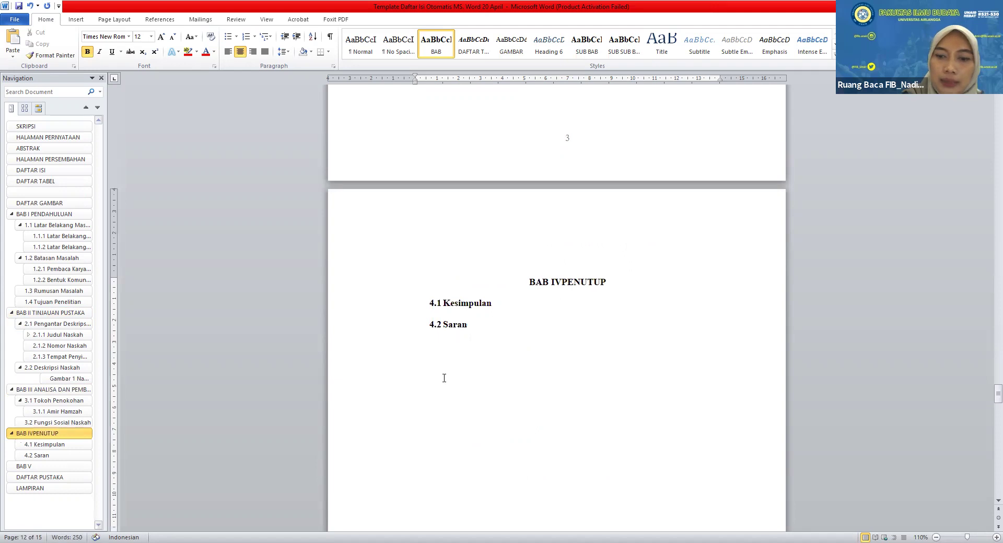
{"action": "key", "text": "shift+Return"}
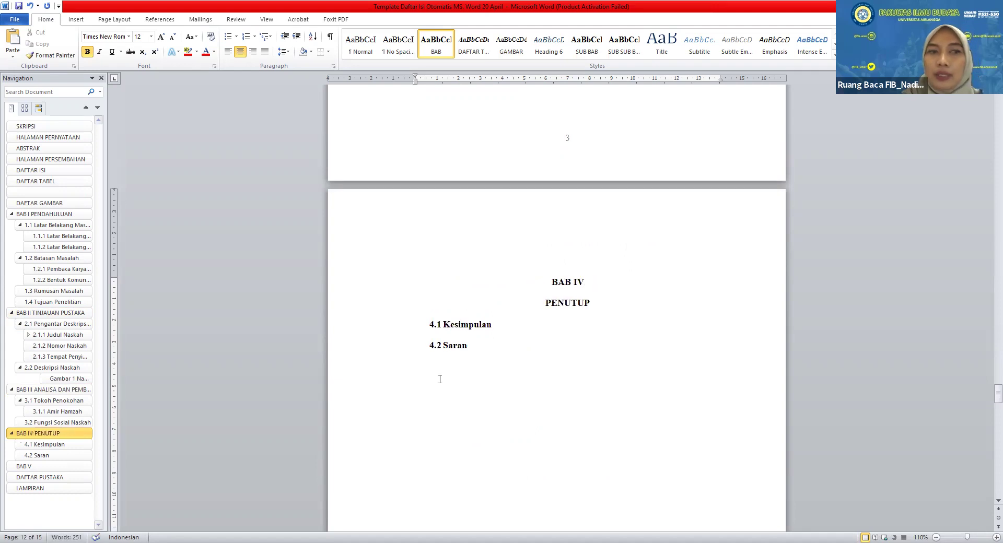
Look over the remaining pages down to DAFTAR PUSTAKA and return to the BAB I PENDAHULUAN chapter
{"action": "scroll", "coordinate": [440, 379], "scroll_direction": "down", "scroll_amount": 15}
{"action": "scroll", "coordinate": [444, 367], "scroll_direction": "down", "scroll_amount": 5}
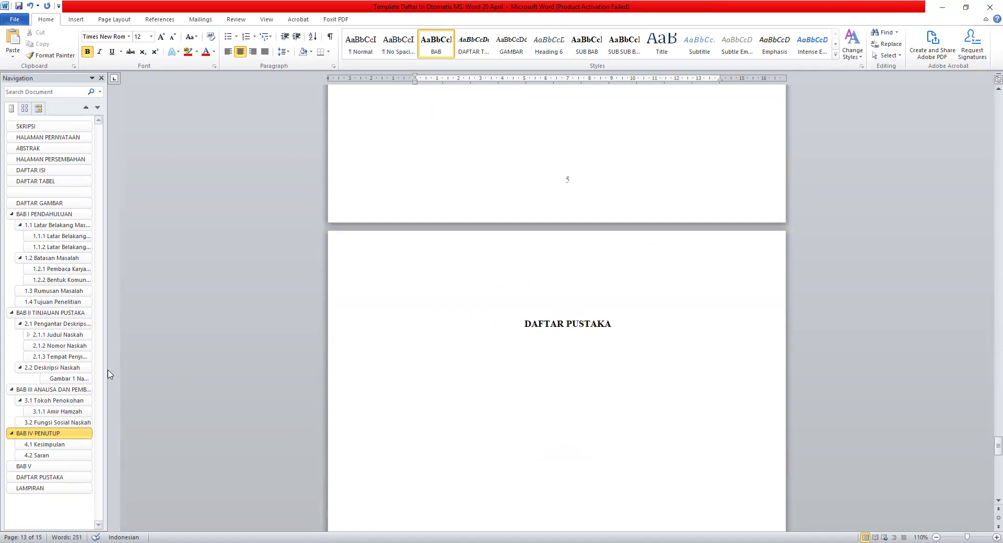
{"action": "left_click", "coordinate": [33, 226]}
{"action": "scroll", "coordinate": [32, 230], "scroll_direction": "up", "scroll_amount": 1}
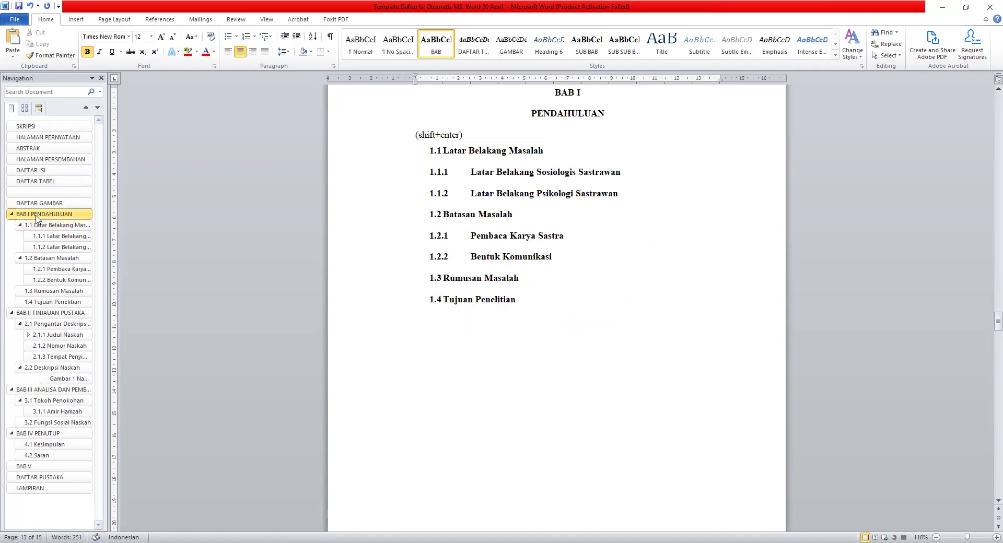